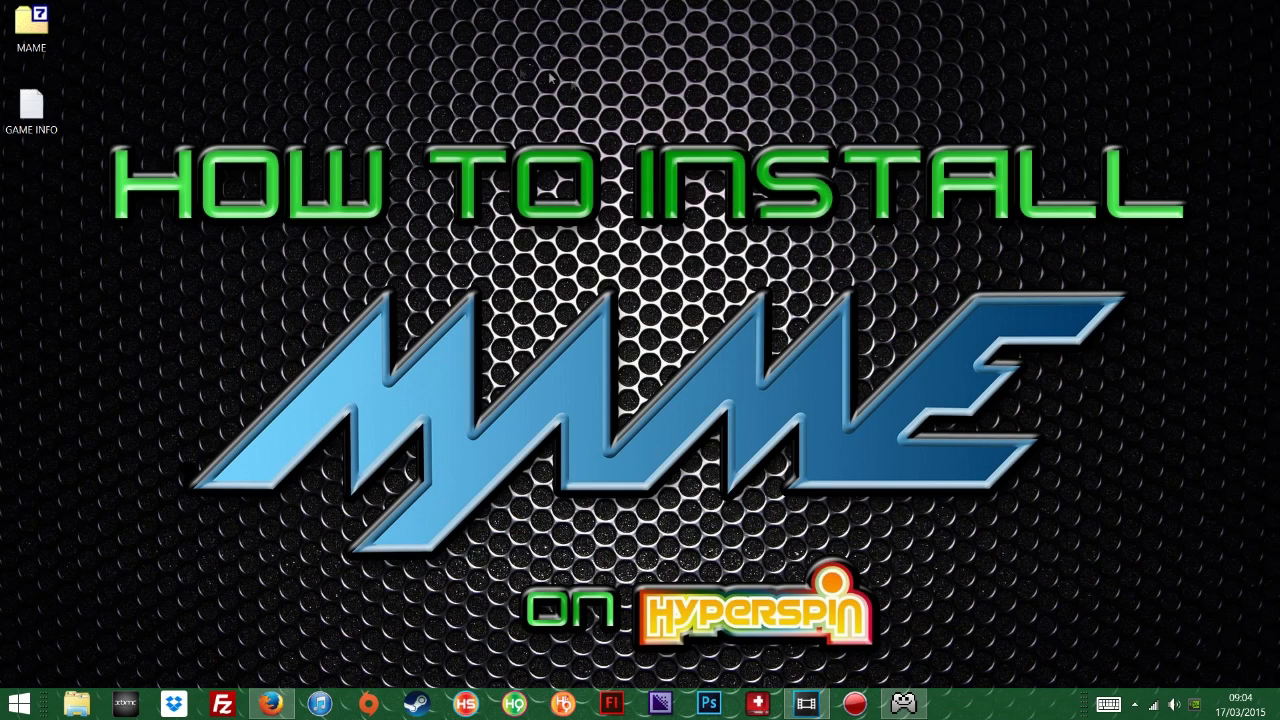
- Extract the MAME.7z archive directly onto the desktop using 7-Zip
{"action": "left_click", "coordinate": [30, 28]}
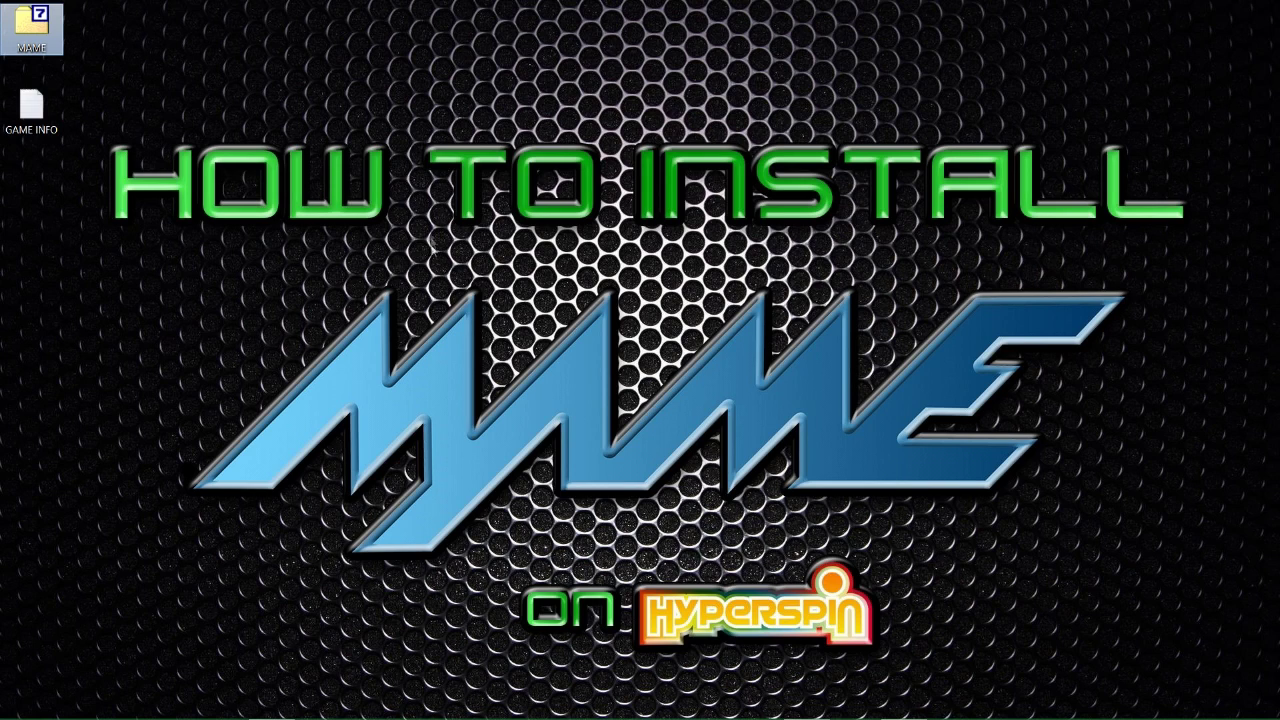
{"action": "right_click", "coordinate": [4, 50]}
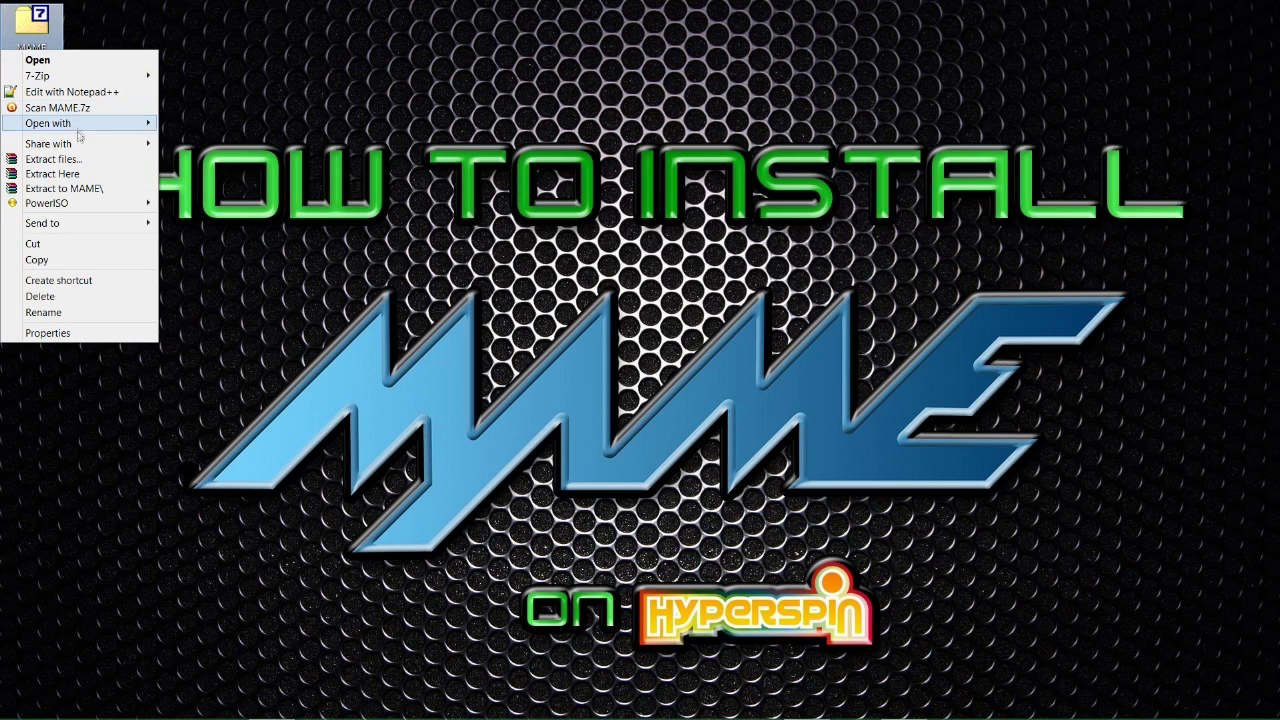
{"action": "mouse_move", "coordinate": [85, 130]}
{"action": "right_click", "coordinate": [4, 22]}
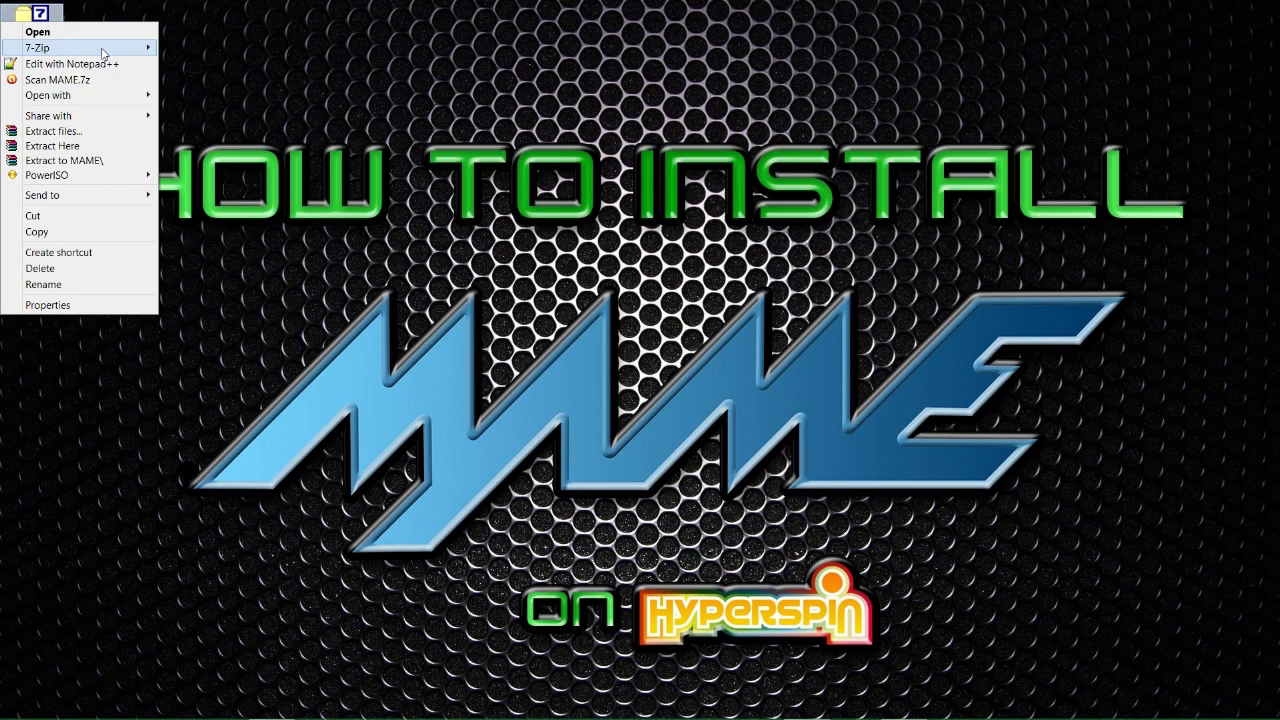
{"action": "mouse_move", "coordinate": [105, 48]}
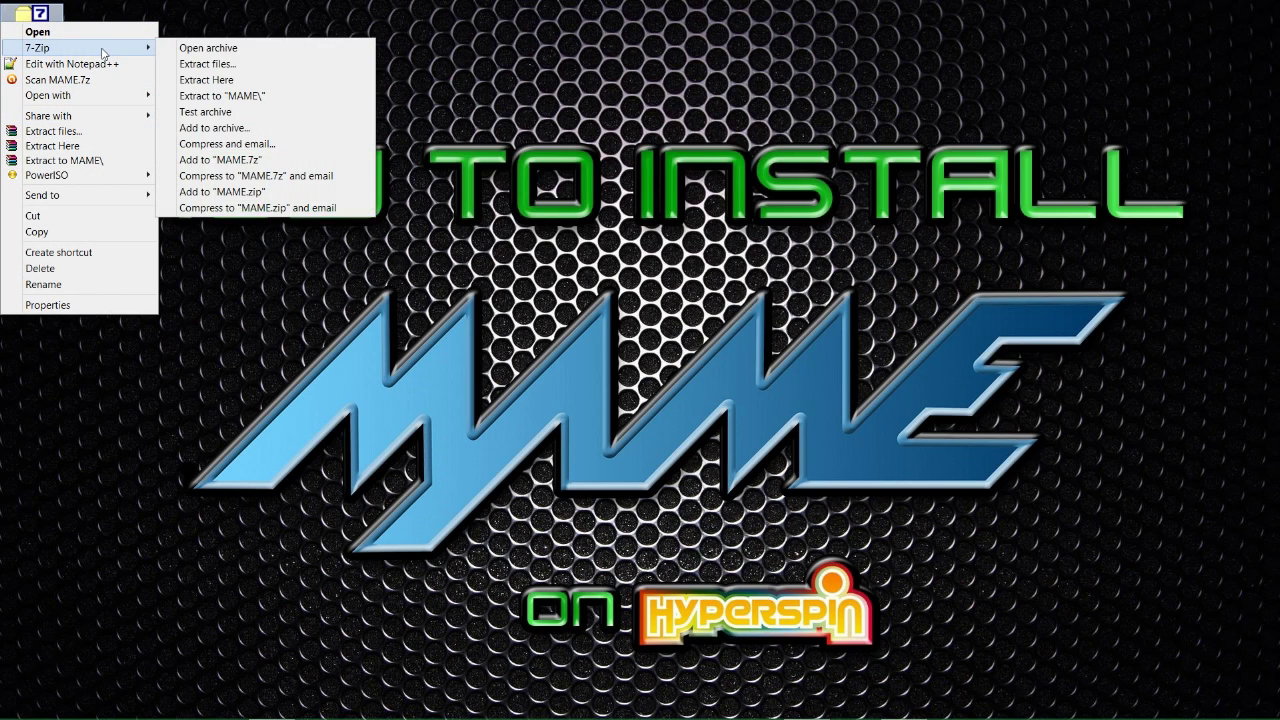
{"action": "left_click", "coordinate": [256, 81]}
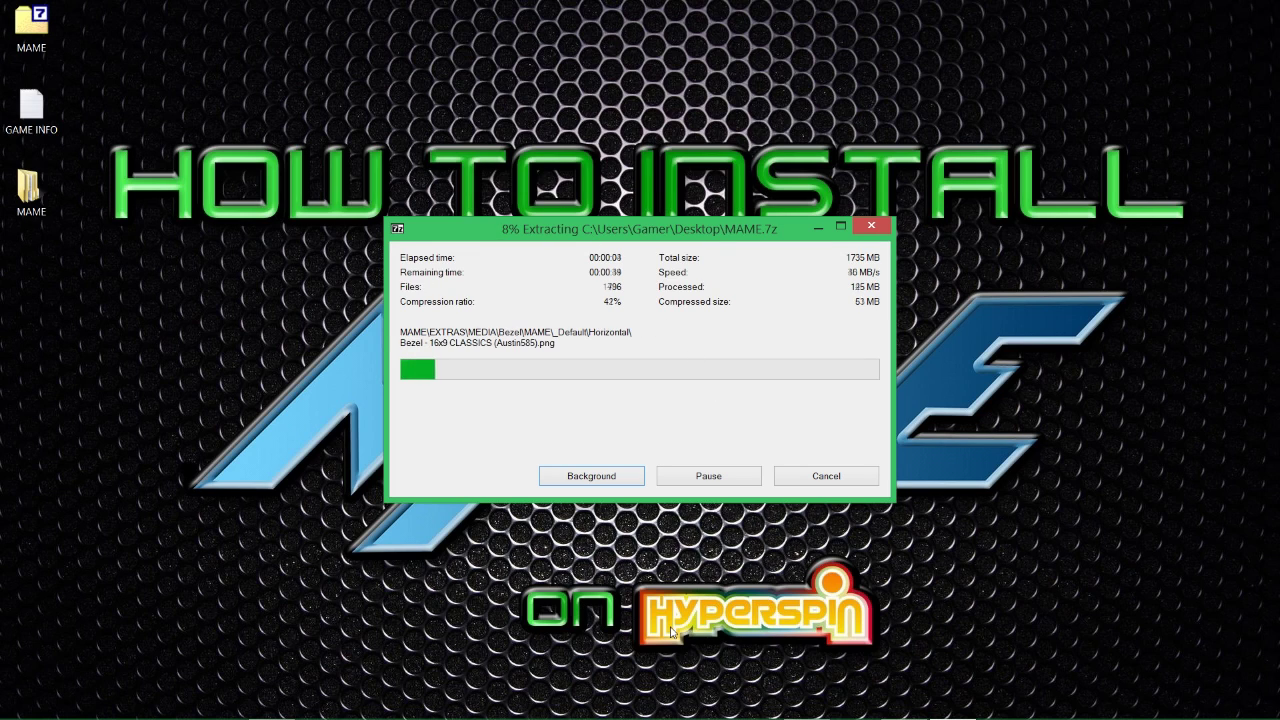
{"action": "mouse_move", "coordinate": [591, 717]}
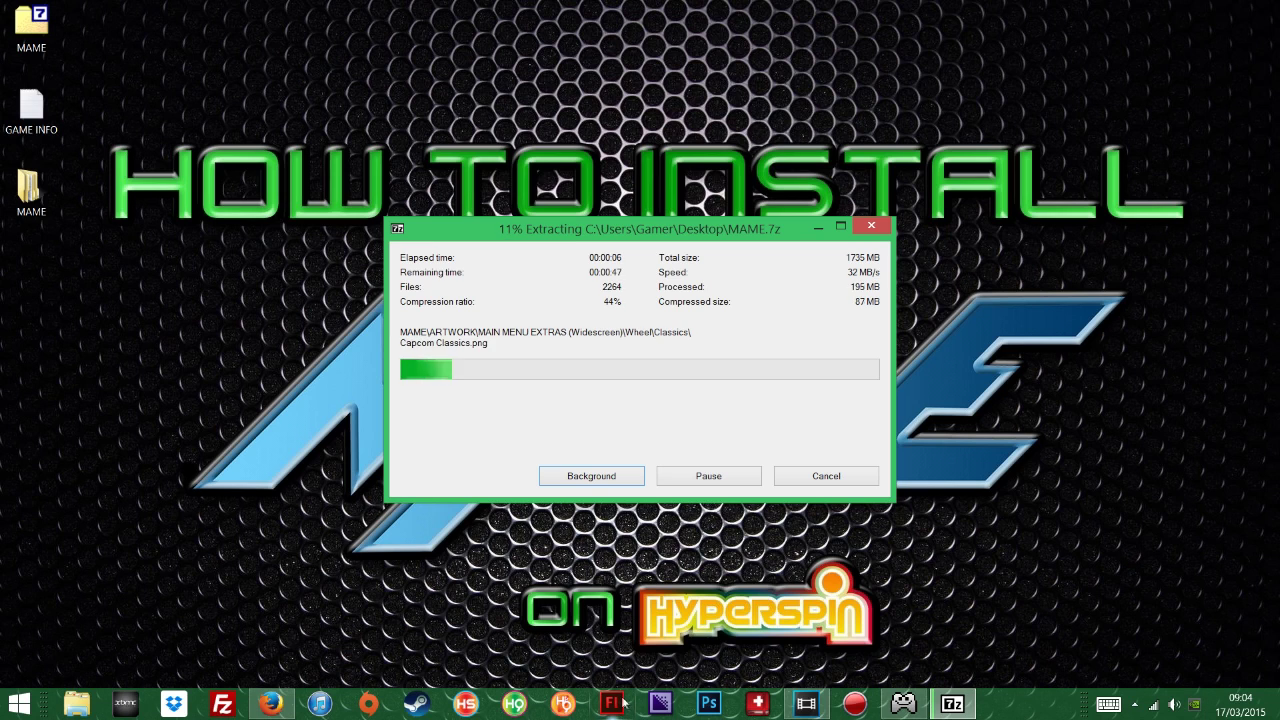
{"action": "left_click", "coordinate": [270, 705]}
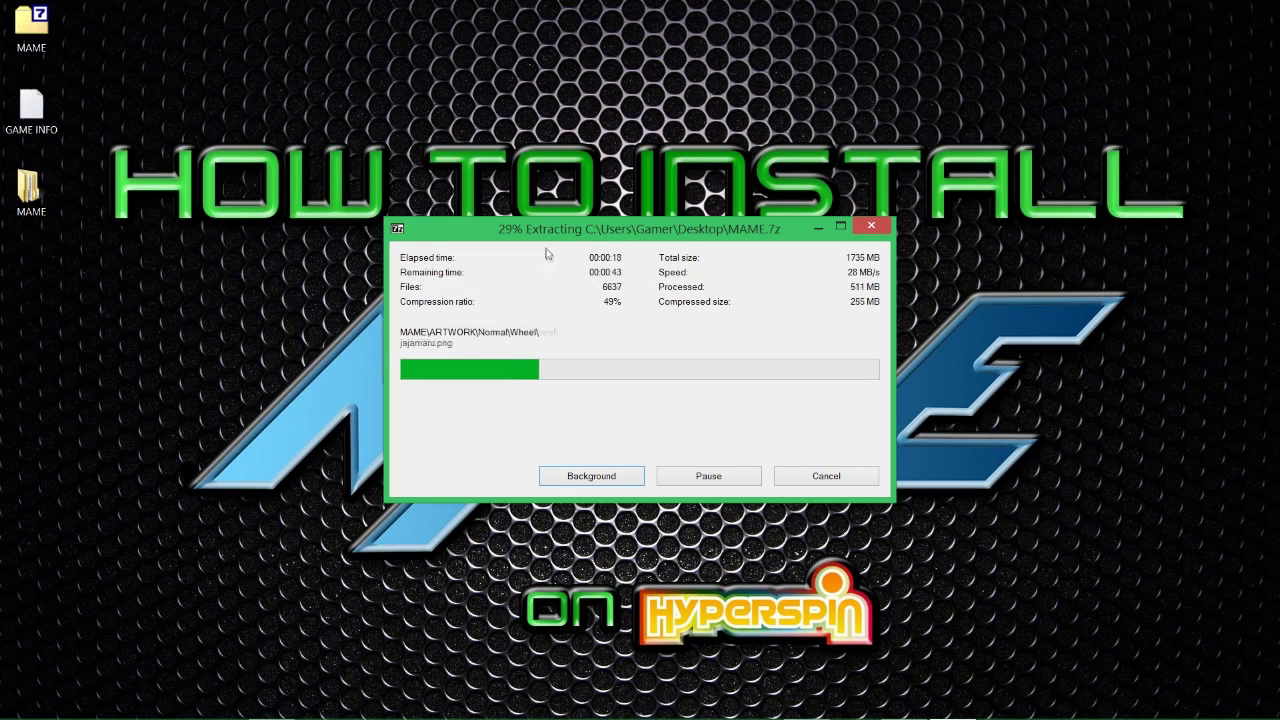
{"action": "left_click_drag", "start_coordinate": [535, 236], "coordinate": [548, 156]}
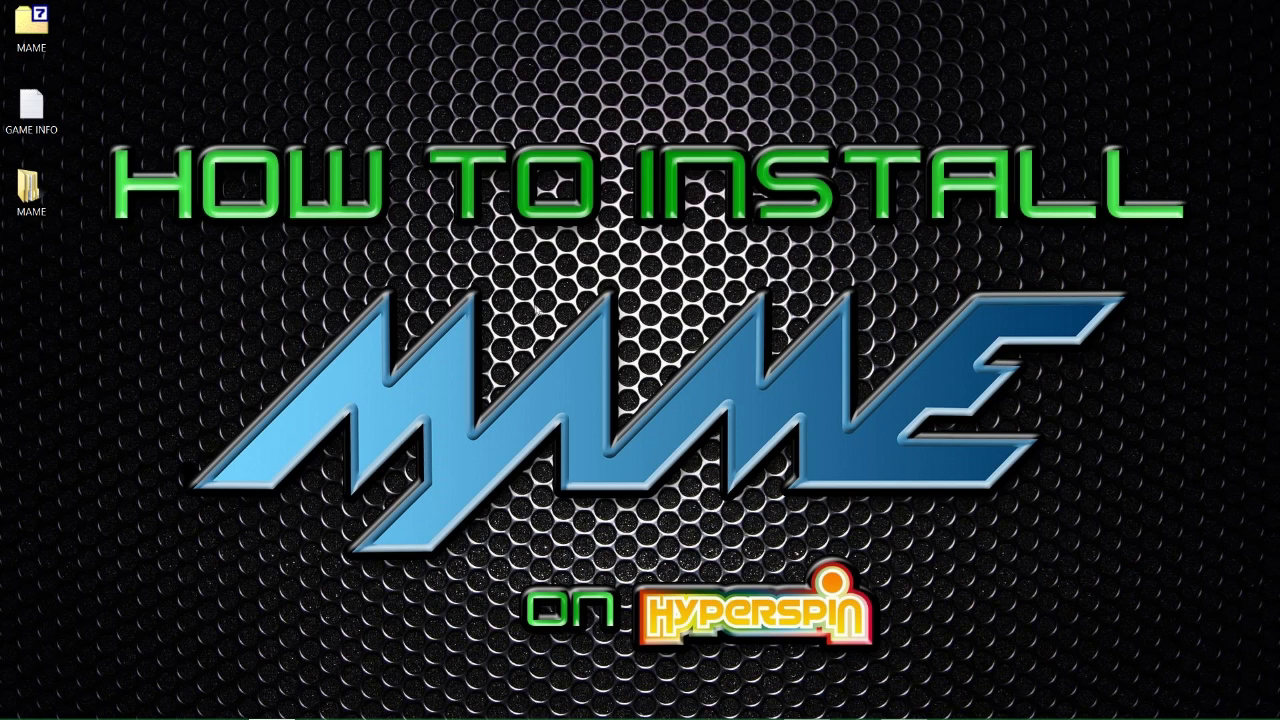
- Open the extracted MAME folder on the desktop and examine the folders inside ARTWORK
{"action": "double_click", "coordinate": [42, 206]}
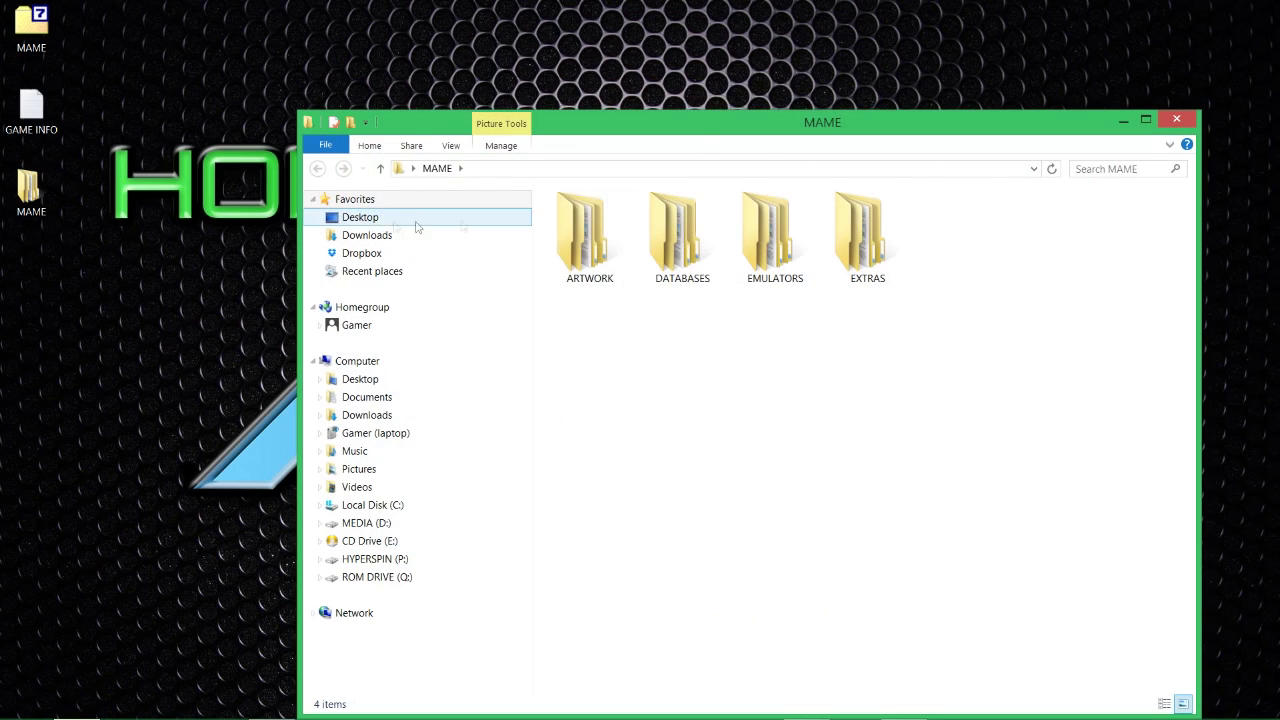
{"action": "left_click_drag", "start_coordinate": [713, 128], "coordinate": [594, 58]}
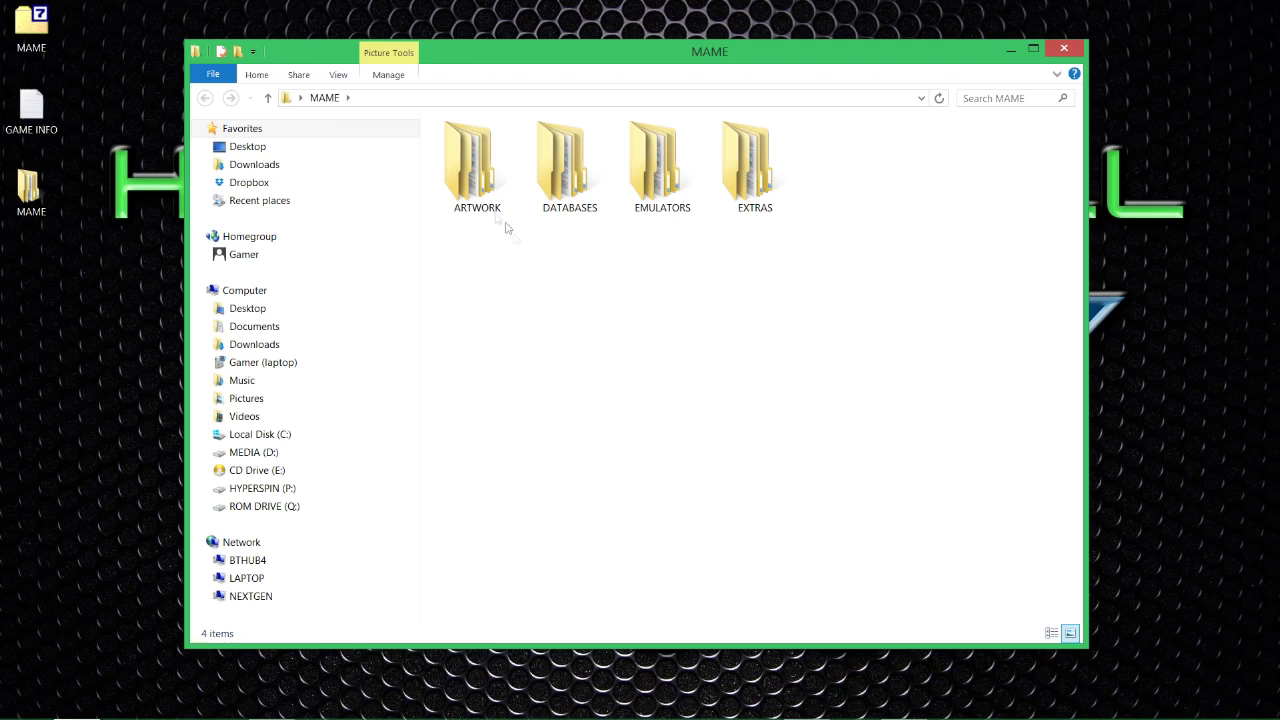
{"action": "double_click", "coordinate": [476, 162]}
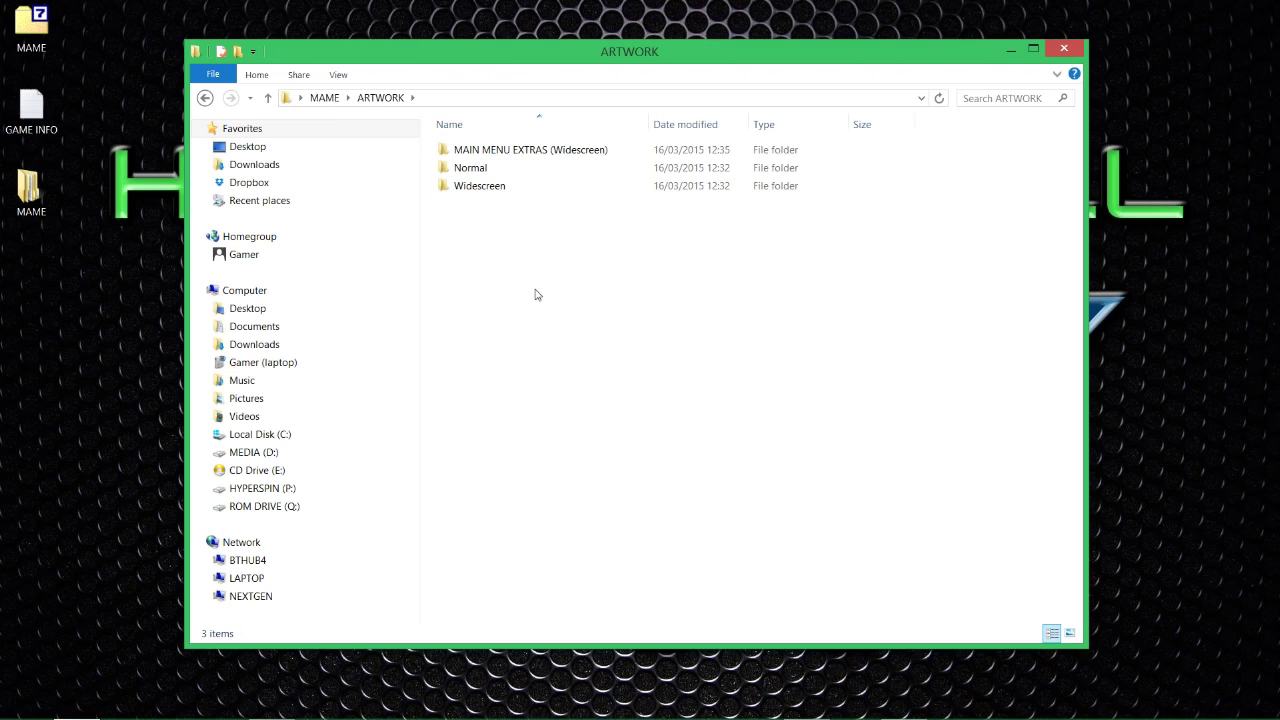
{"action": "left_click", "coordinate": [477, 169]}
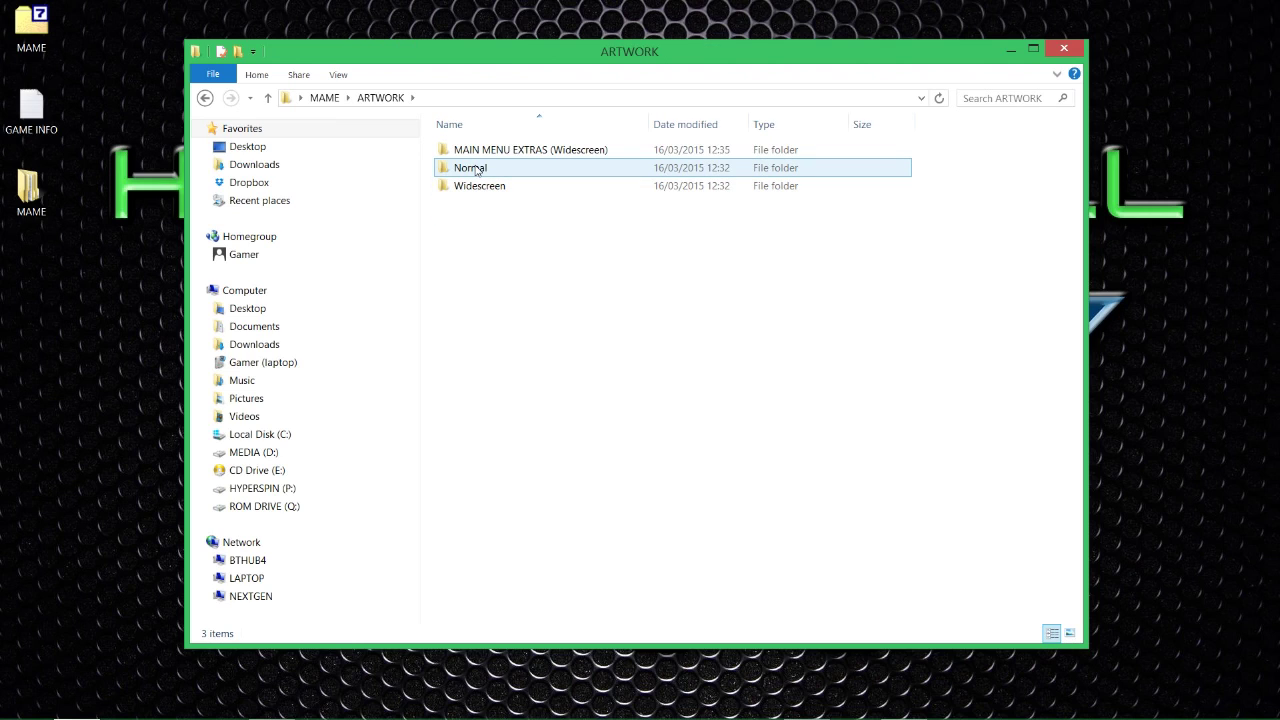
{"action": "left_click", "coordinate": [560, 151]}
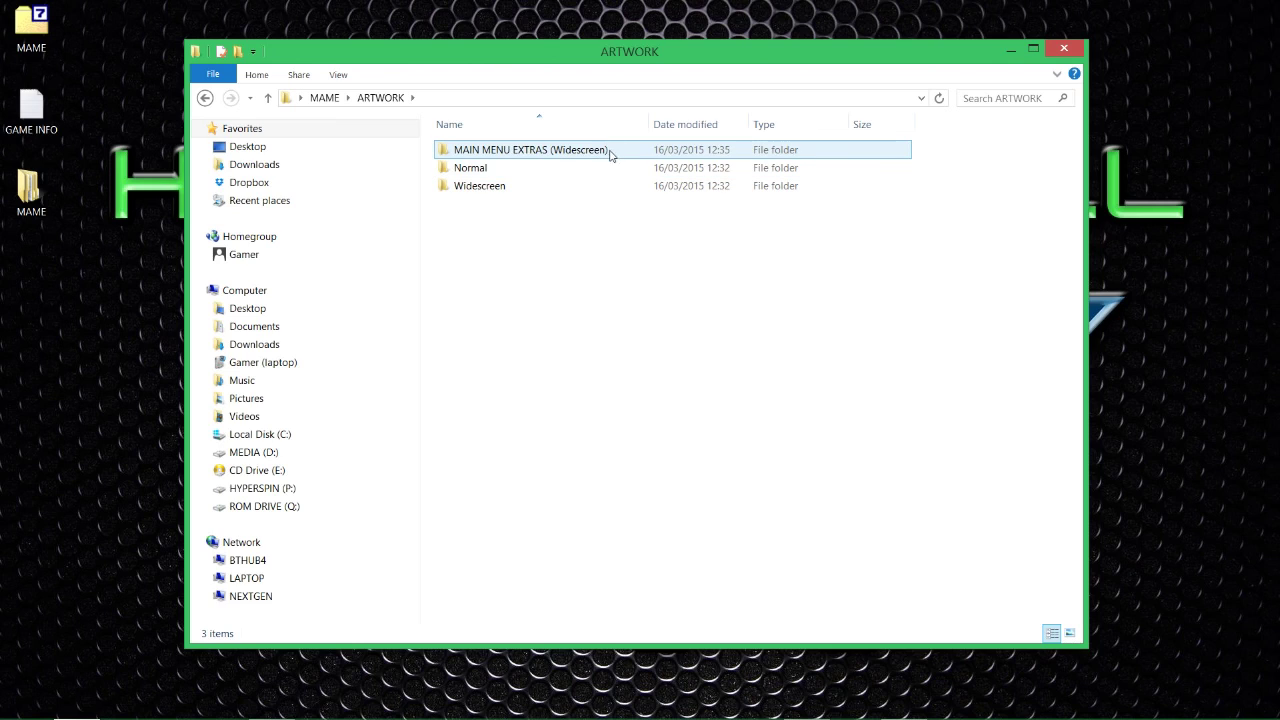
{"action": "left_click", "coordinate": [1023, 171]}
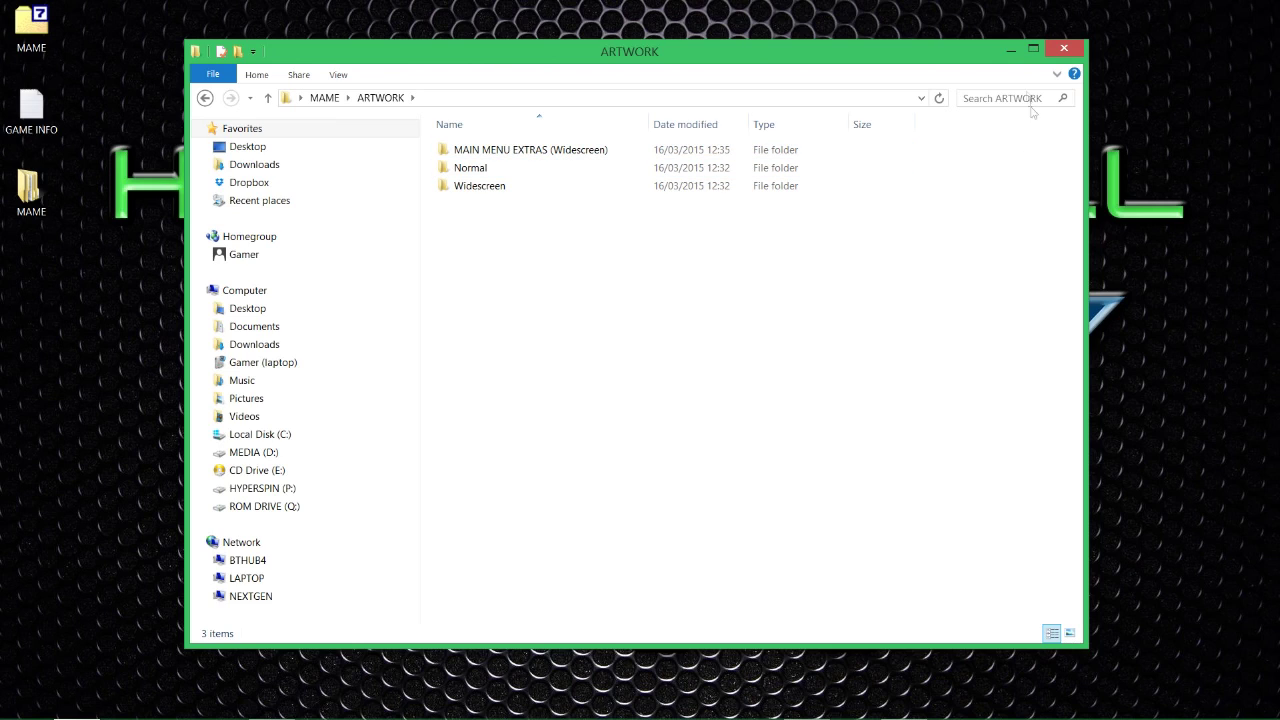
{"action": "key", "text": "BackSpace"}
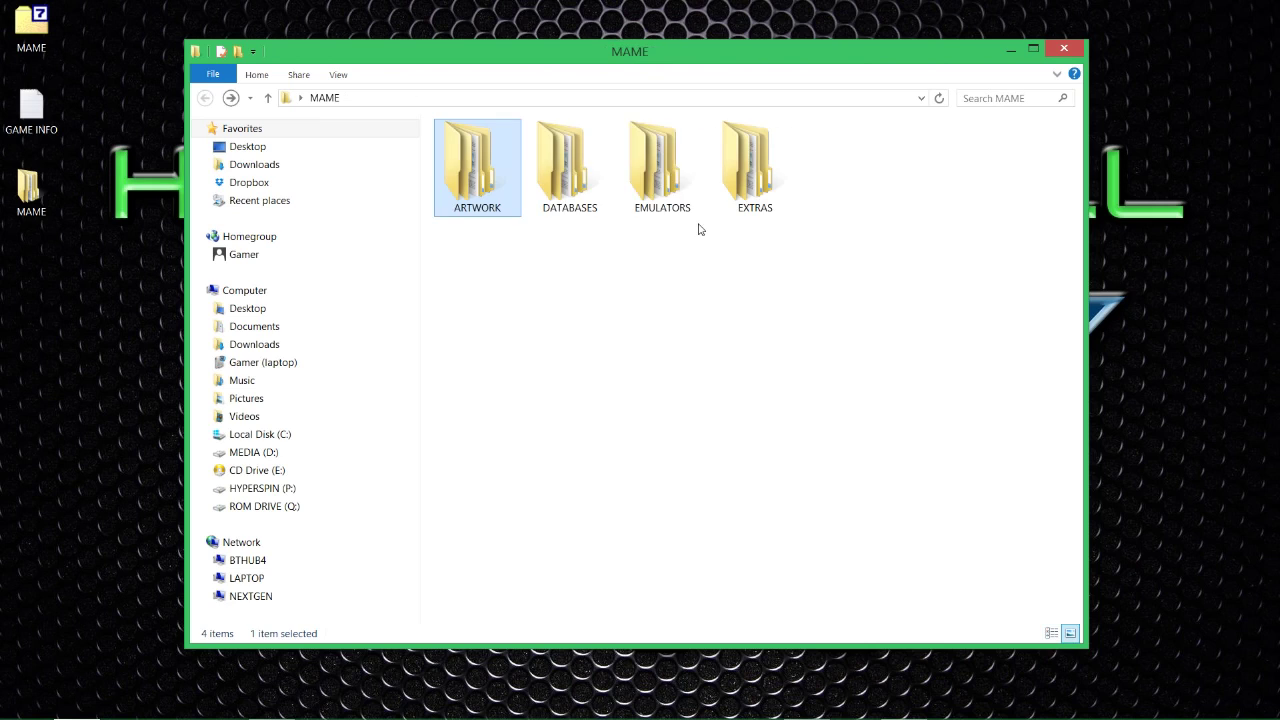
- Examine which MAMEUIFX database versions the DATABASES folder offers, and return to the MAME folder
{"action": "double_click", "coordinate": [561, 160]}
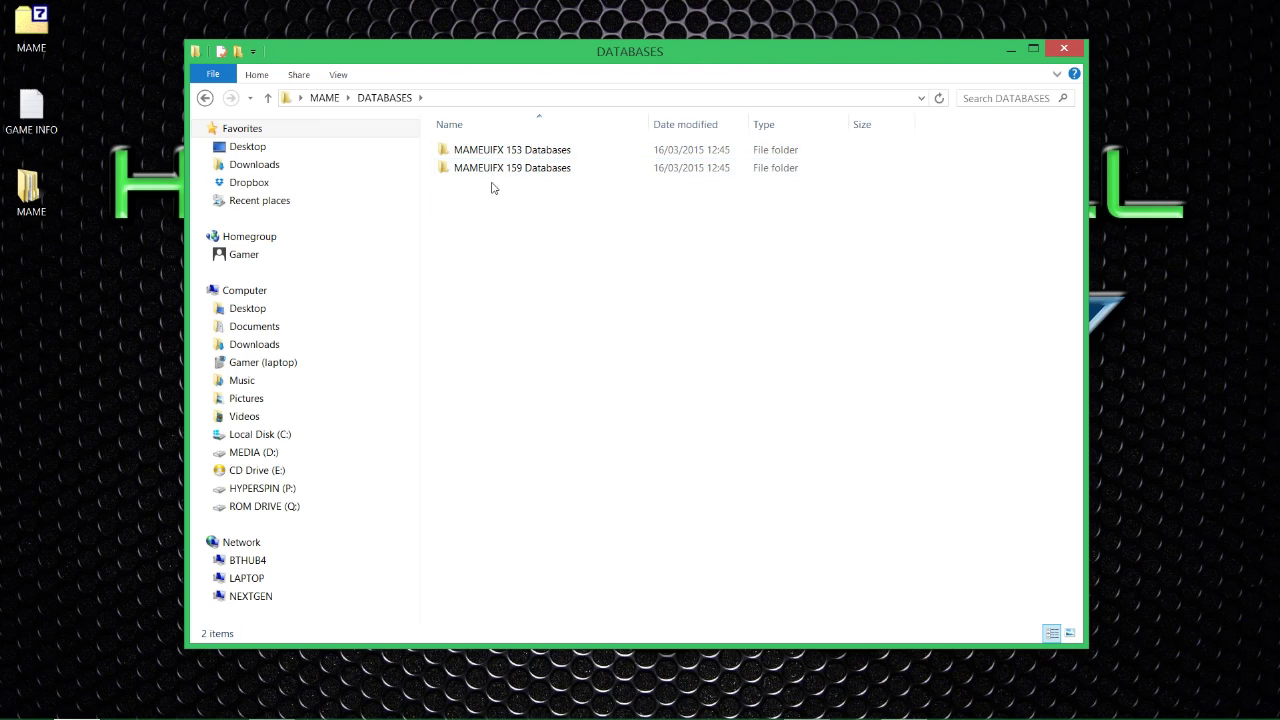
{"action": "left_click", "coordinate": [493, 150]}
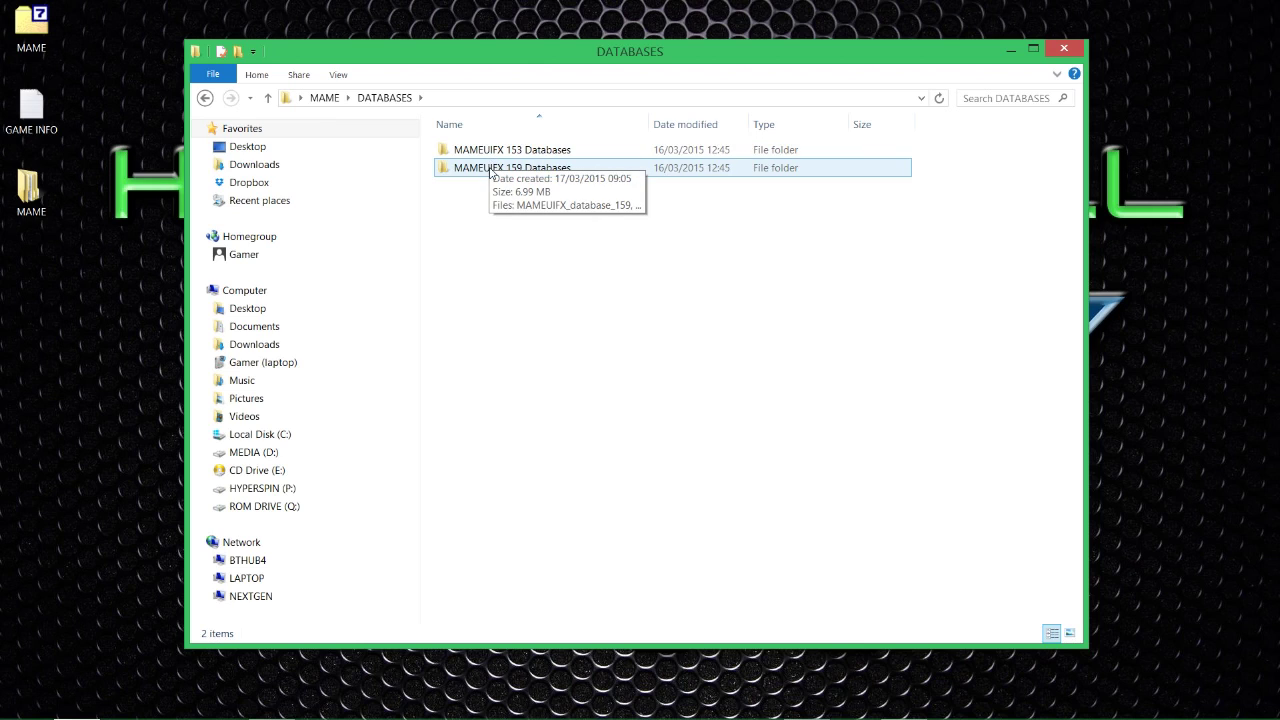
{"action": "left_click", "coordinate": [473, 164]}
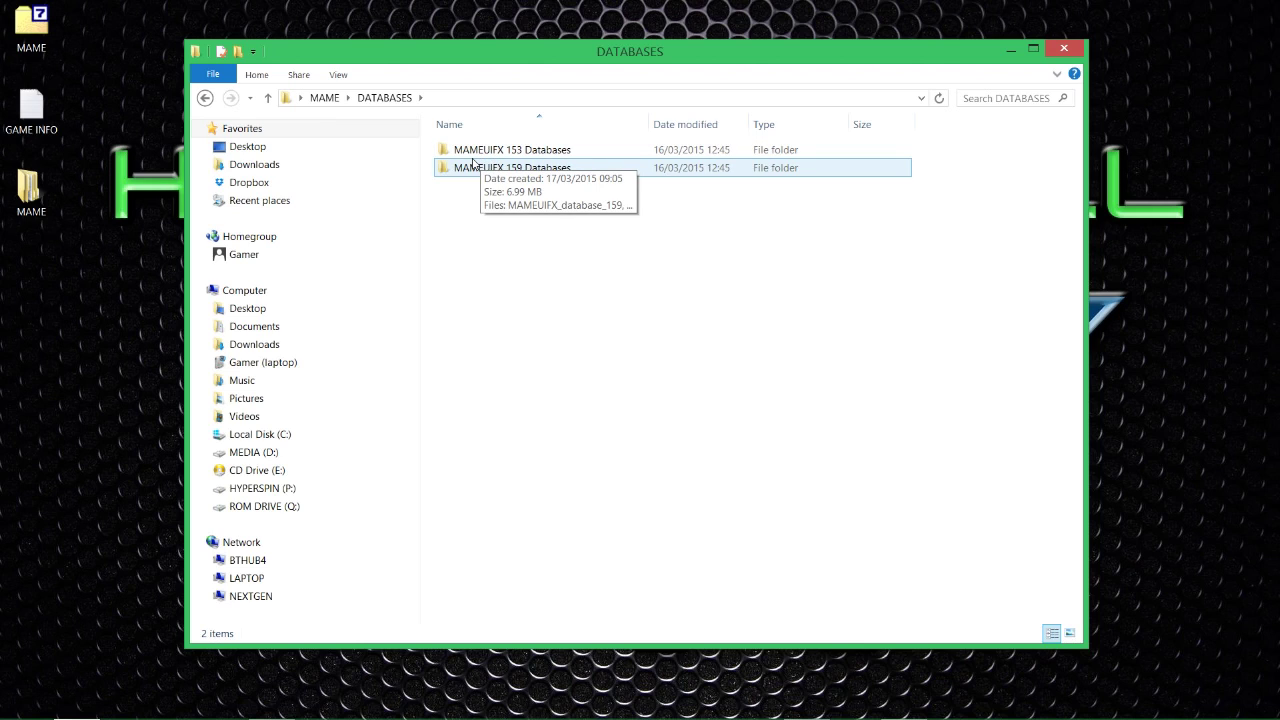
{"action": "left_click", "coordinate": [575, 290]}
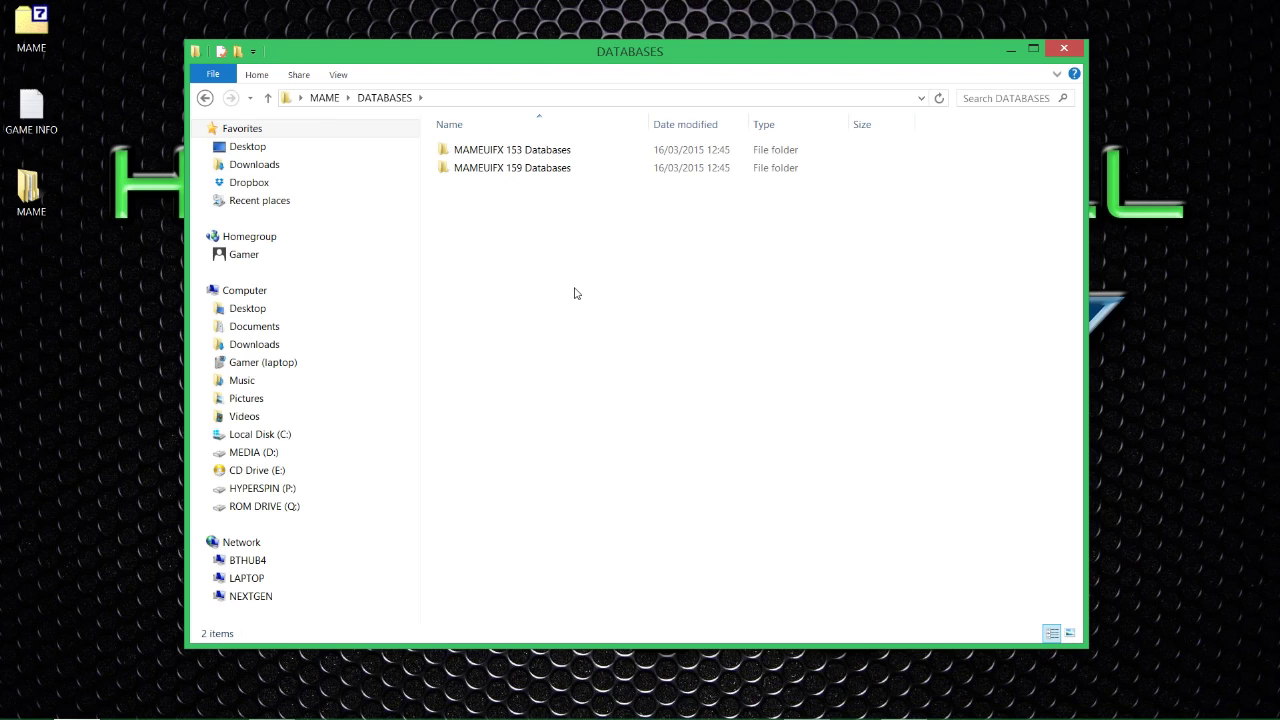
{"action": "key", "text": "BackSpace"}
- Examine the MAMEUIFX versions in the EMULATORS folder and the contents of the EXTRAS folder
{"action": "double_click", "coordinate": [683, 200]}
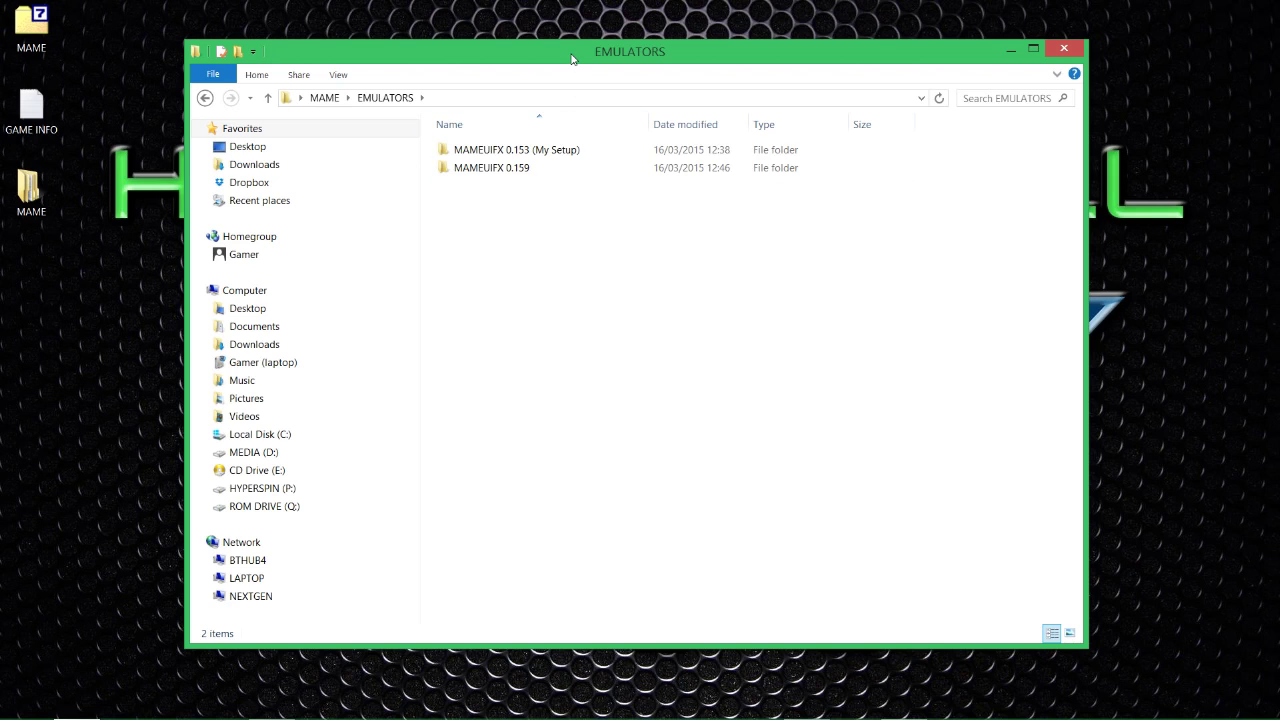
{"action": "left_click_drag", "start_coordinate": [572, 53], "coordinate": [617, 110]}
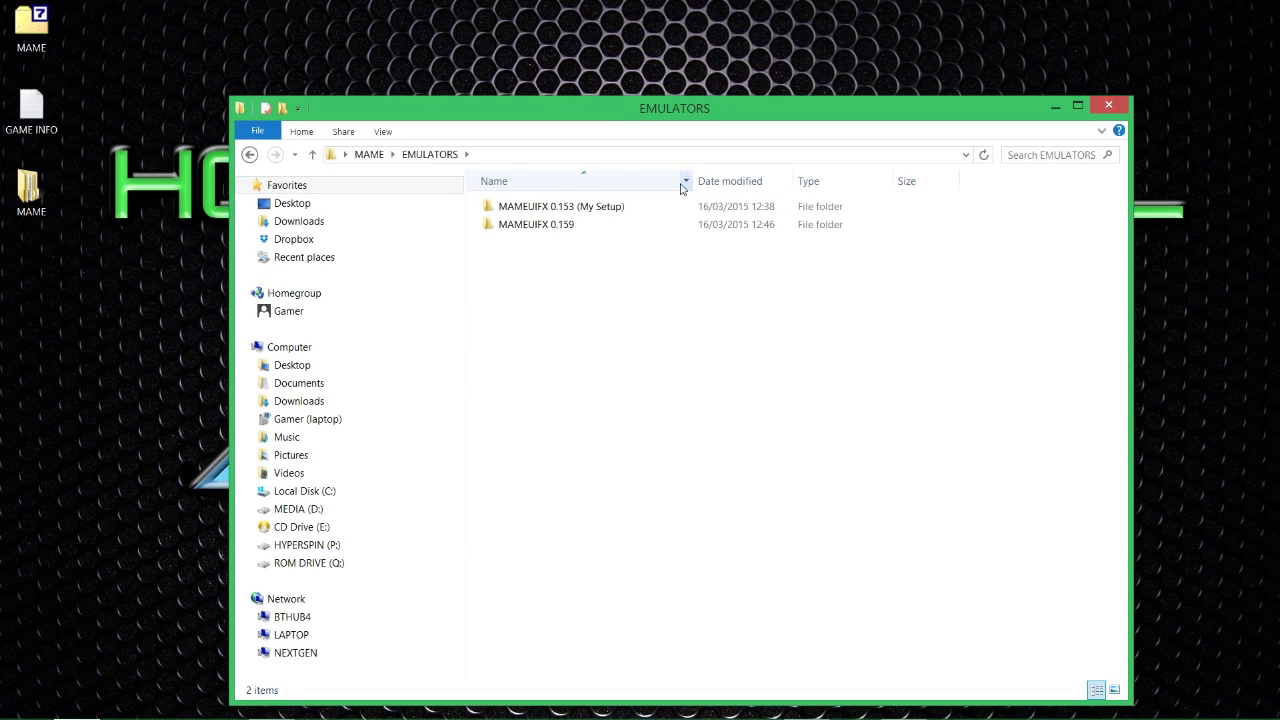
{"action": "left_click", "coordinate": [570, 230]}
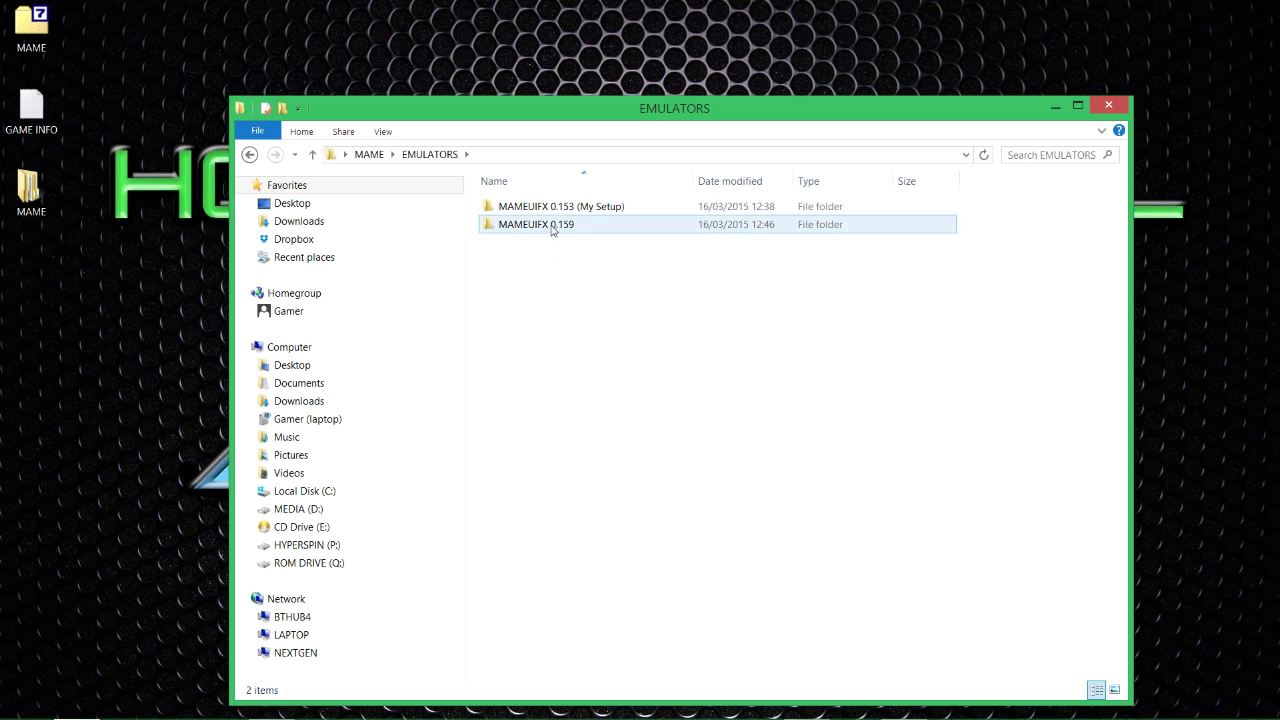
{"action": "left_click", "coordinate": [562, 210]}
{"action": "left_click", "coordinate": [651, 226]}
{"action": "left_click", "coordinate": [634, 262]}
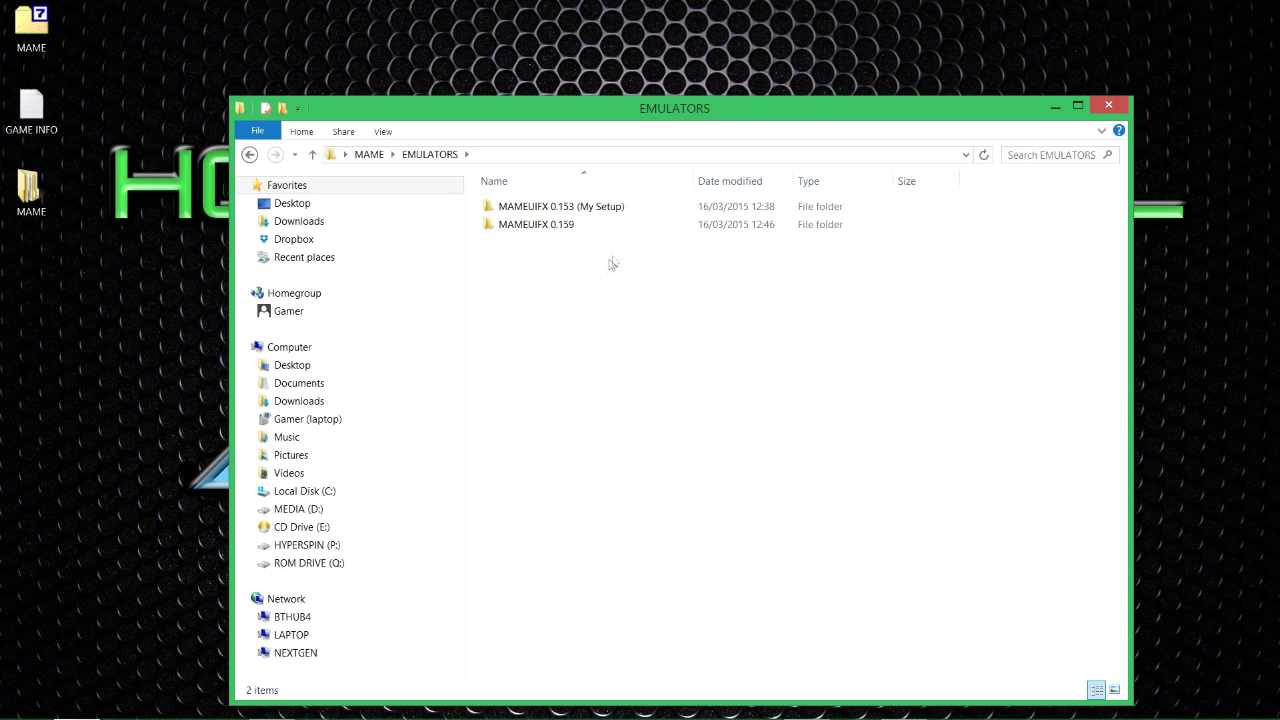
{"action": "mouse_move", "coordinate": [565, 230]}
{"action": "key", "text": "BackSpace"}
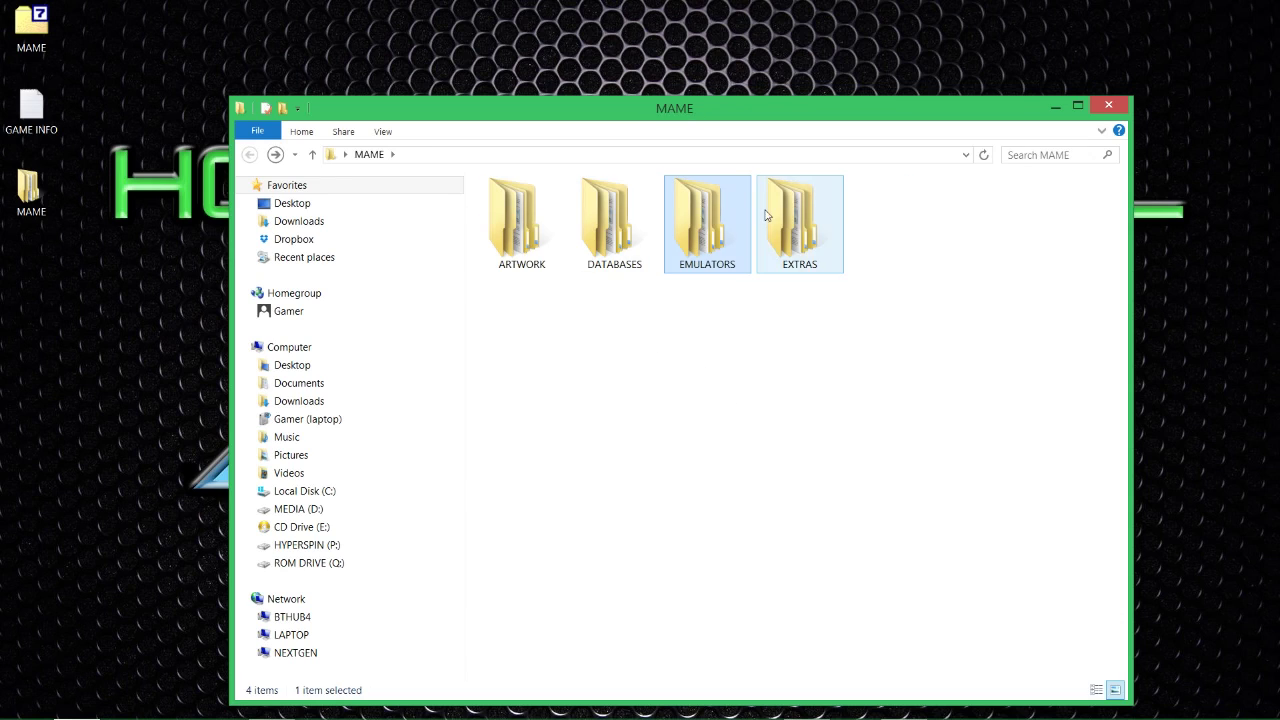
{"action": "double_click", "coordinate": [797, 222]}
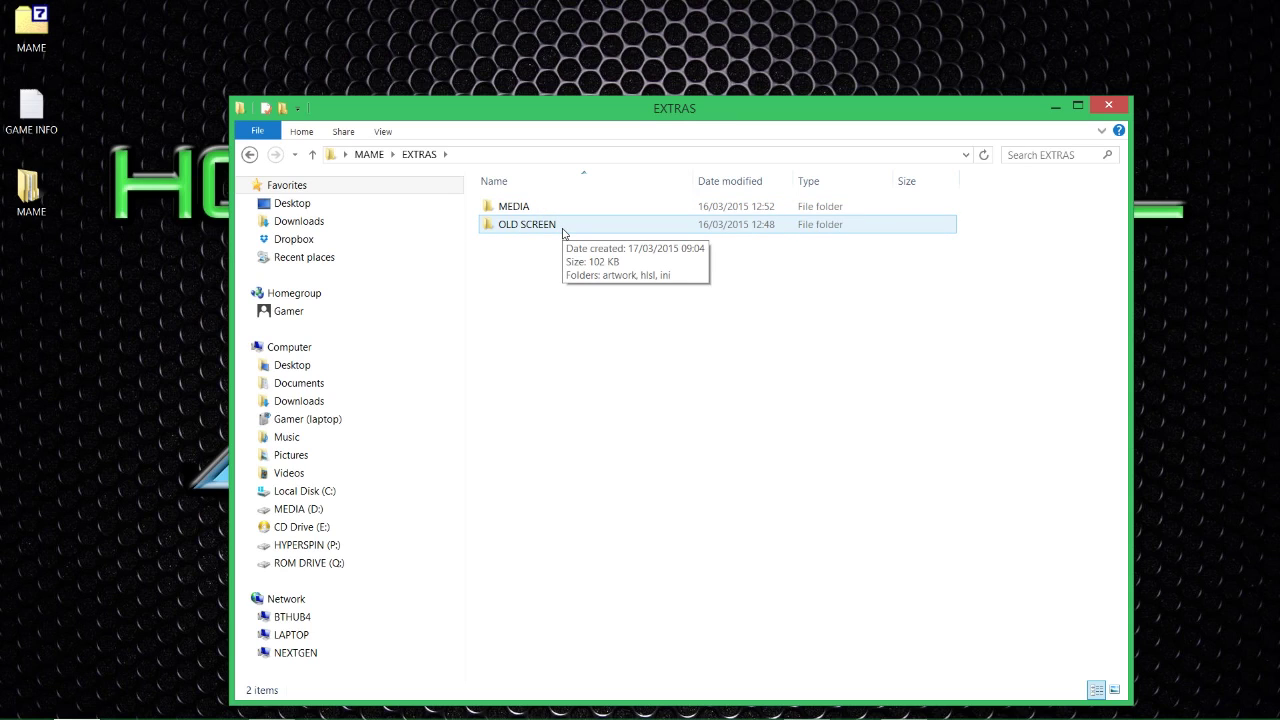
{"action": "key", "text": "BackSpace"}
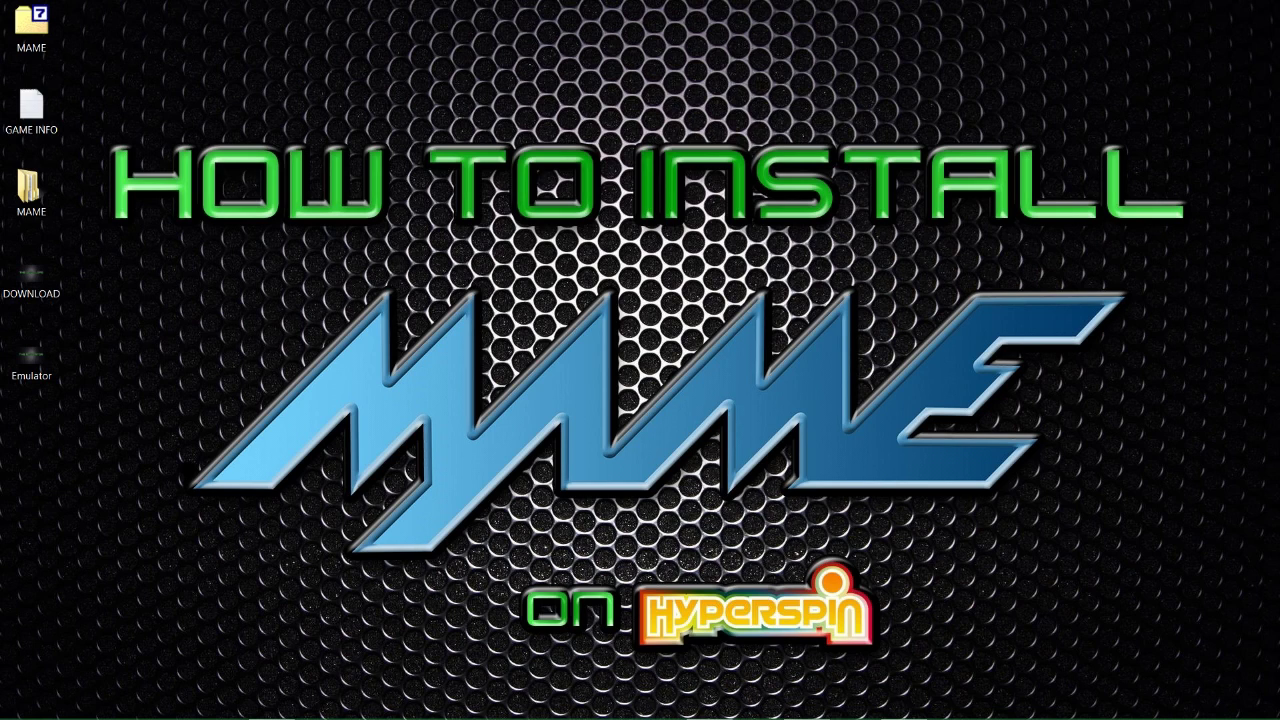
- Switch to HyperLaunch HQ to view its system list and Games page, and close it
{"action": "mouse_move", "coordinate": [585, 716]}
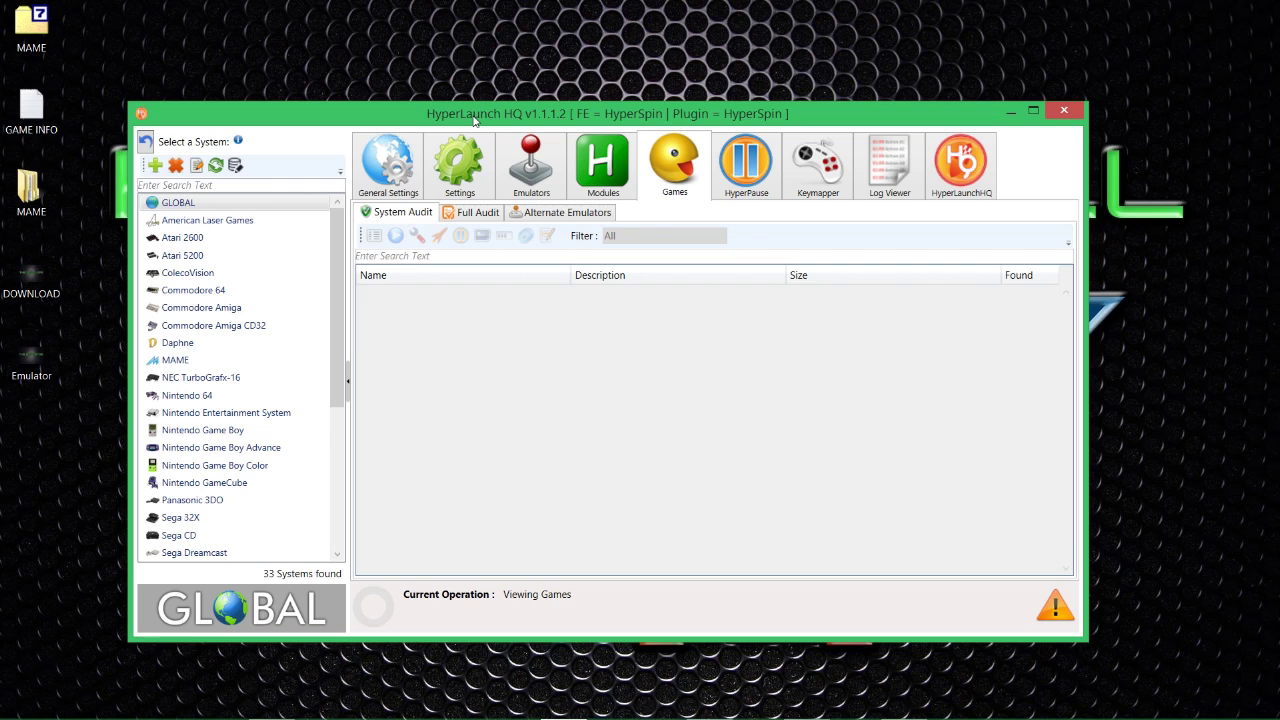
{"action": "left_click_drag", "start_coordinate": [476, 120], "coordinate": [578, 116]}
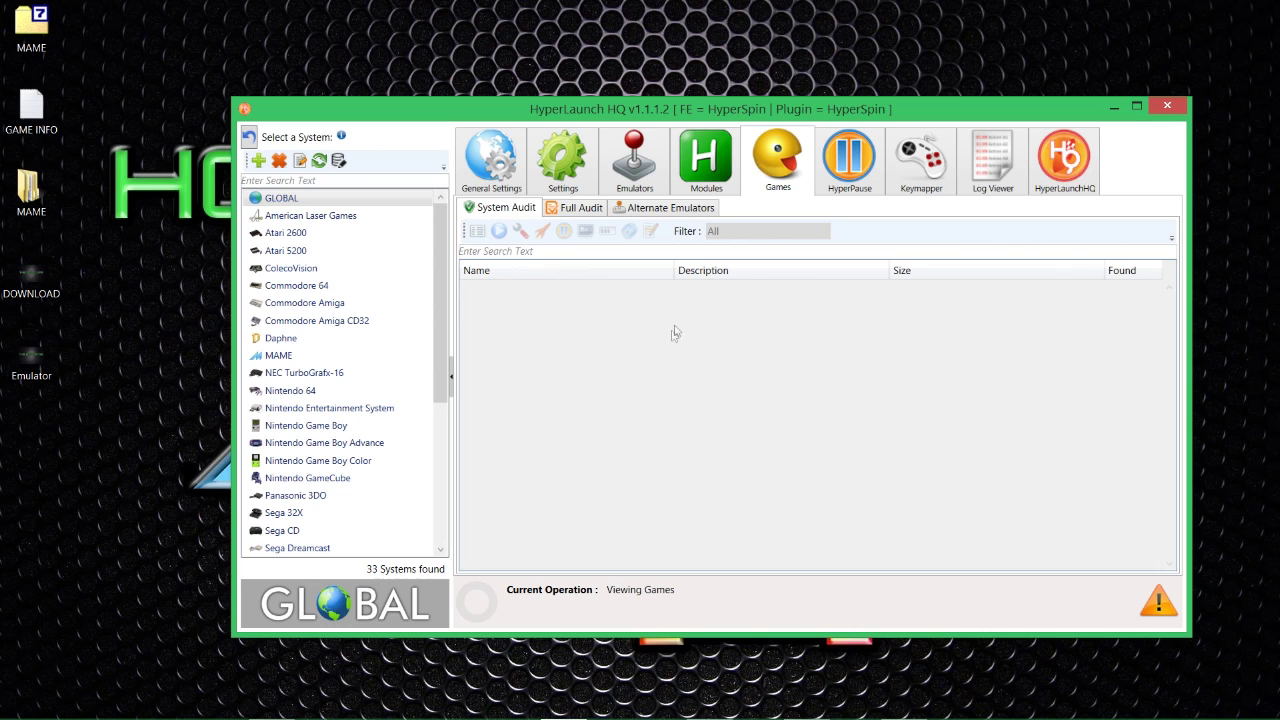
{"action": "left_click_drag", "start_coordinate": [814, 114], "coordinate": [791, 52]}
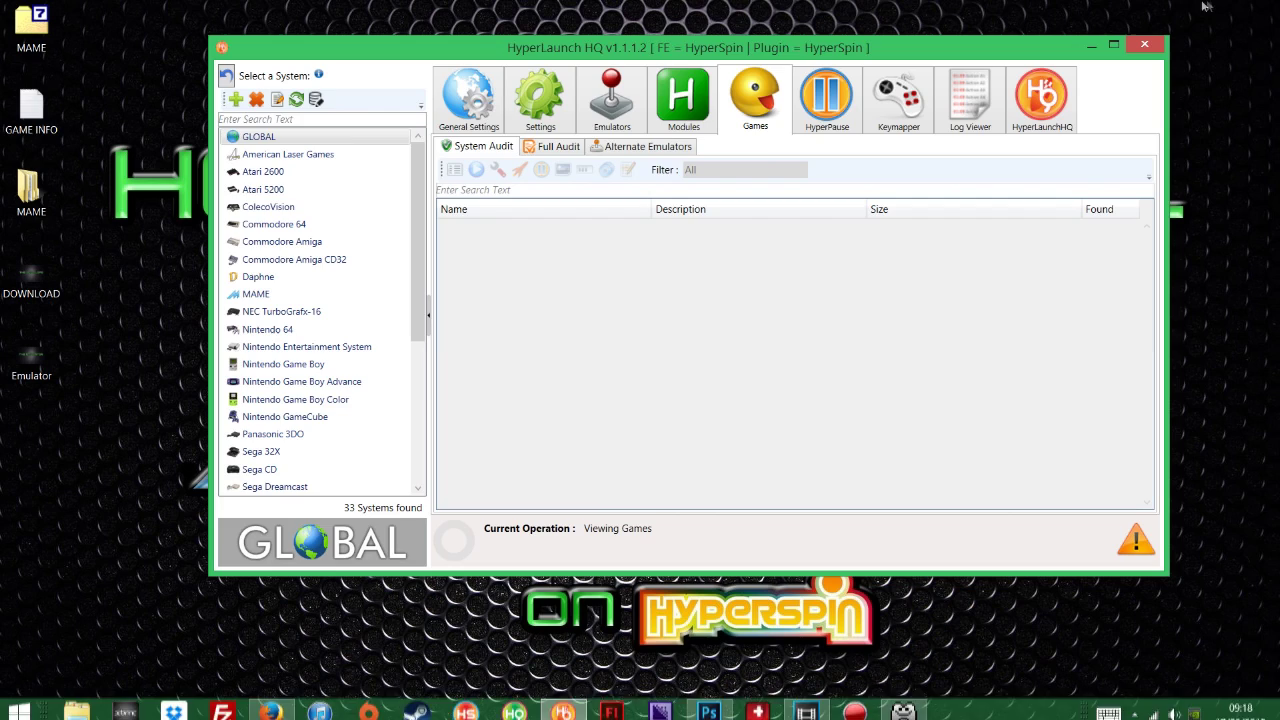
{"action": "left_click", "coordinate": [1144, 46]}
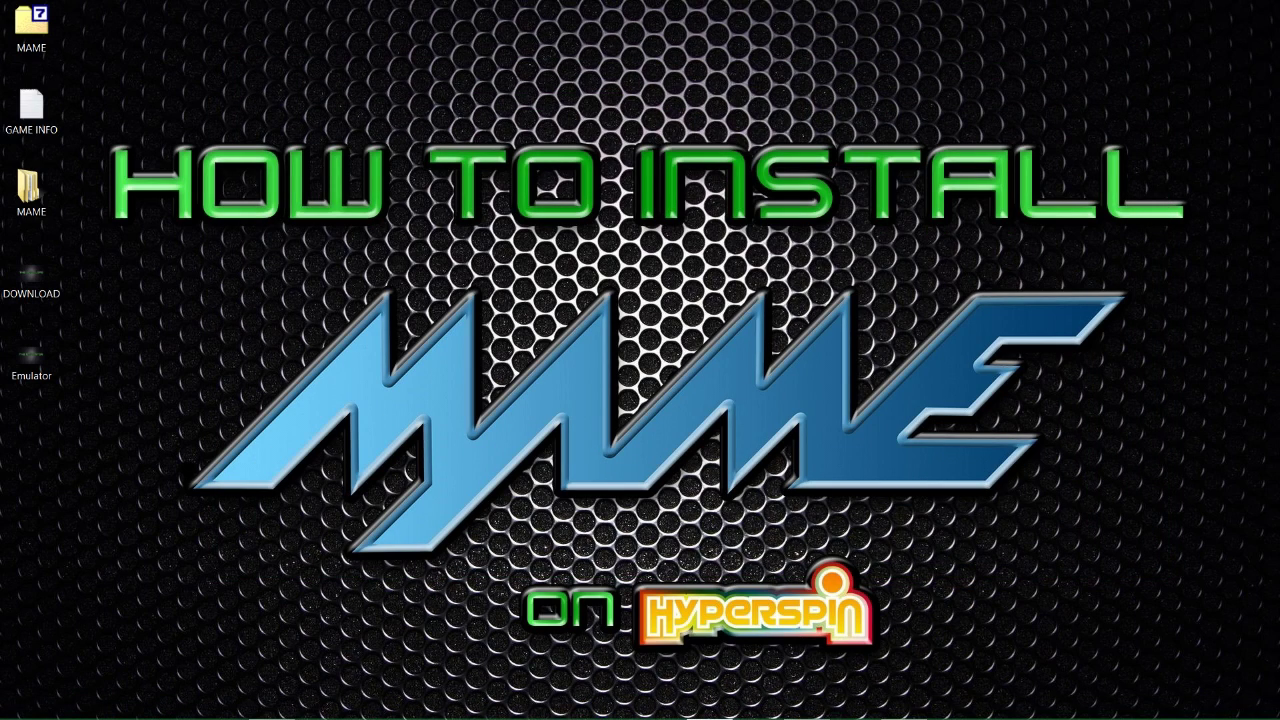
- Open the Hyperspin folder on the MEDIA (D:) drive and browse to its application files
{"action": "left_click", "coordinate": [19, 704]}
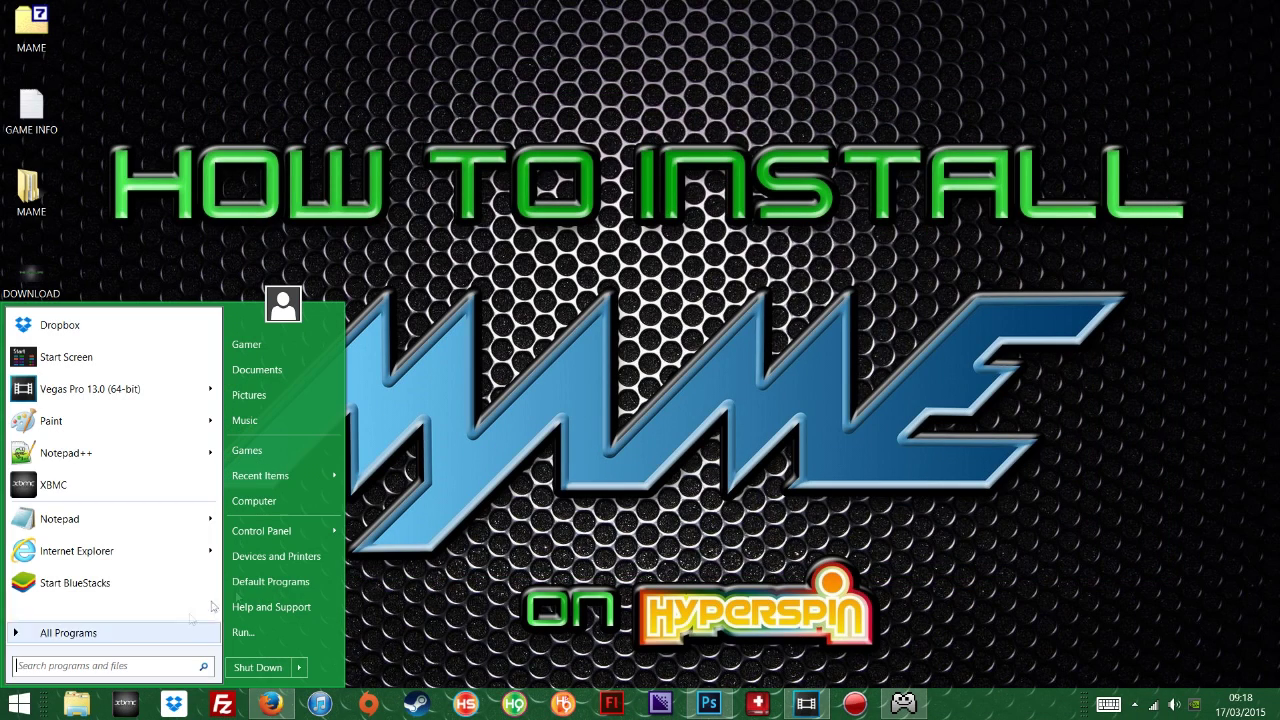
{"action": "left_click", "coordinate": [283, 501]}
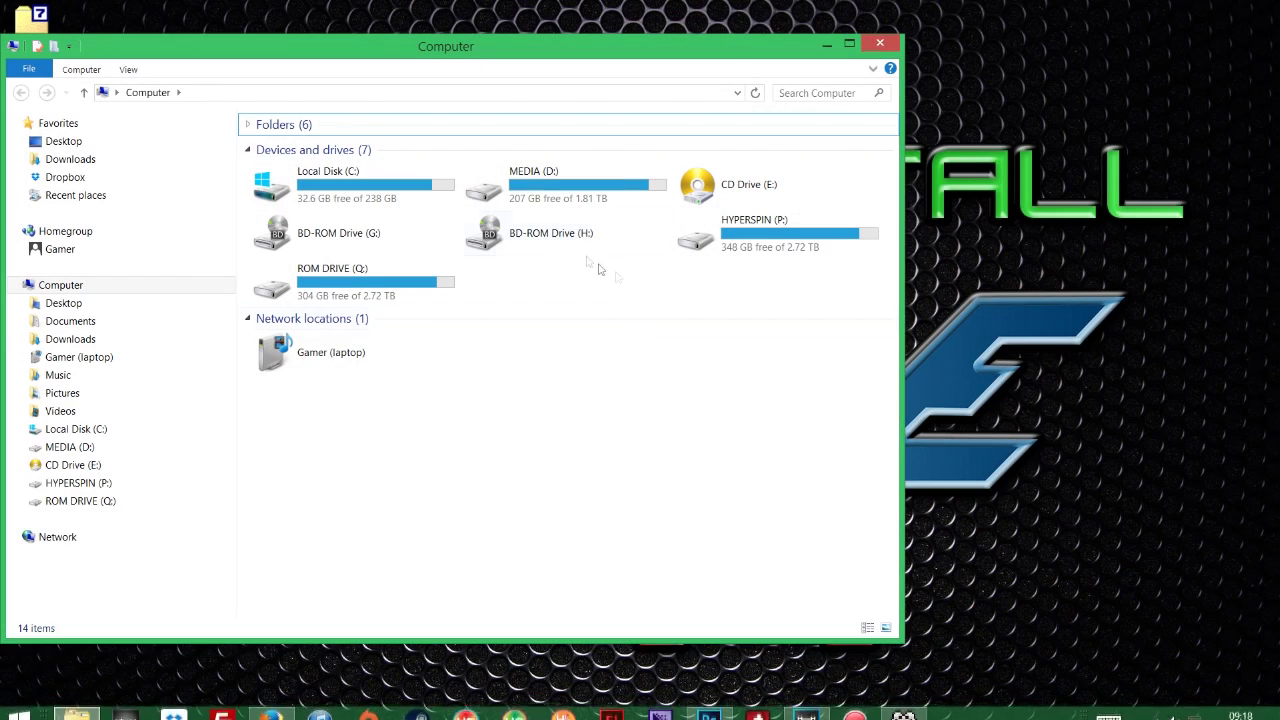
{"action": "double_click", "coordinate": [567, 197]}
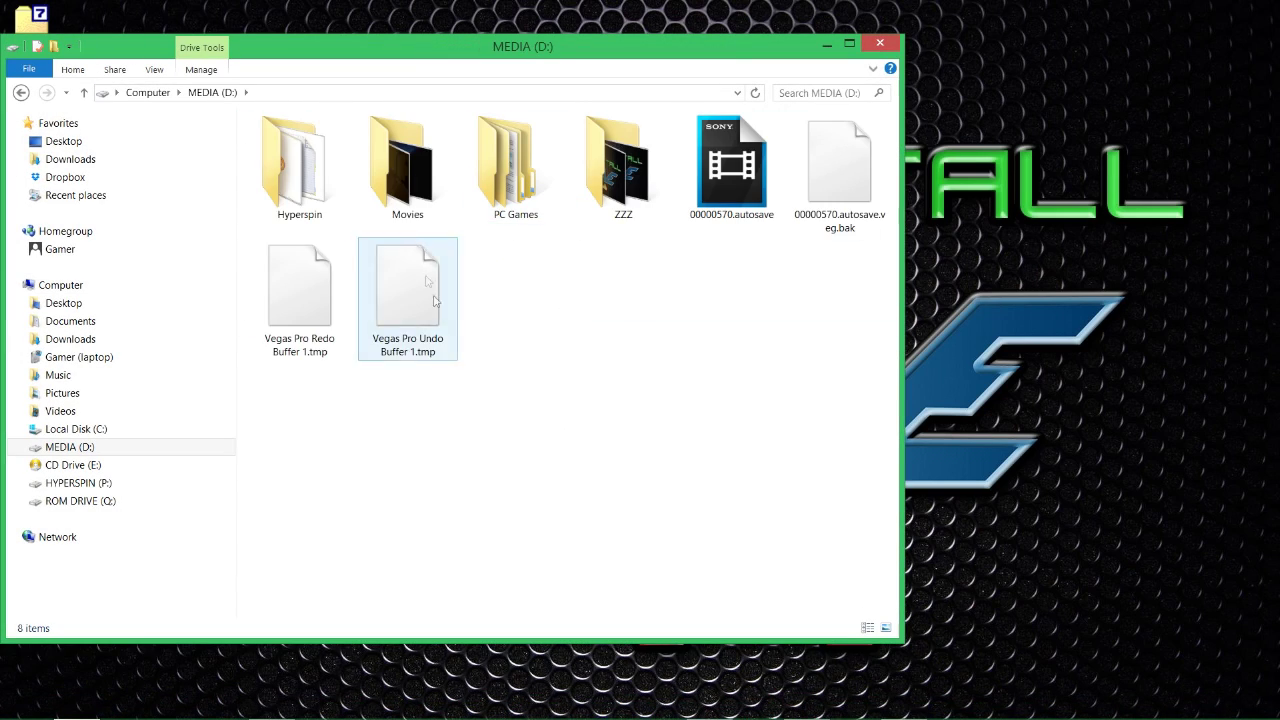
{"action": "double_click", "coordinate": [298, 170]}
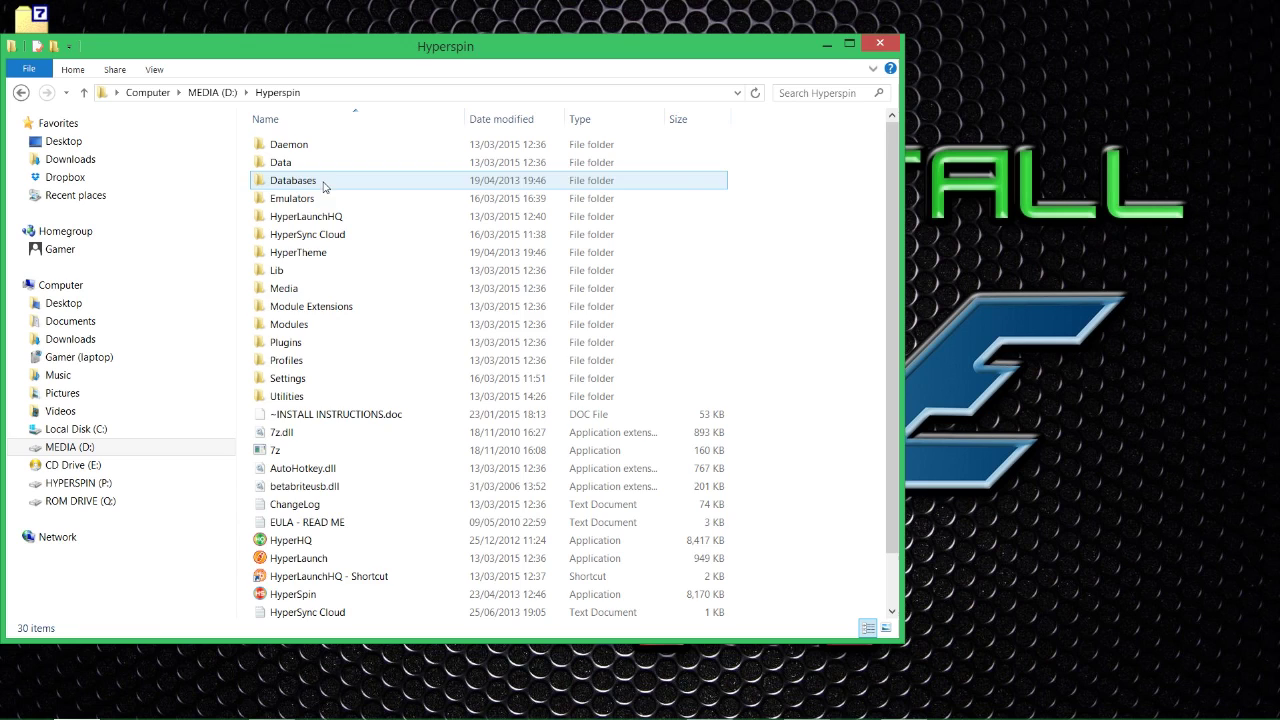
{"action": "scroll", "coordinate": [517, 404], "scroll_direction": "down", "scroll_amount": 1}
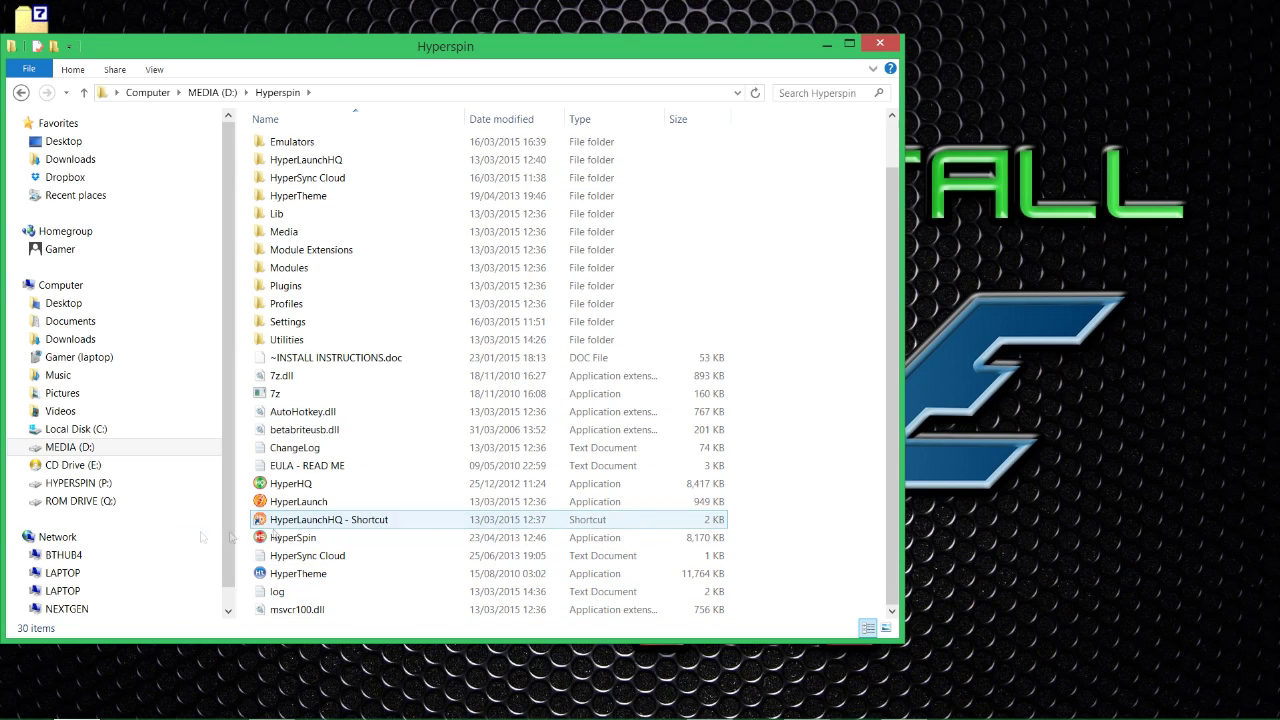
- Launch HyperLaunch HQ from the Hyperspin folder and examine the emulator list for the GLOBAL system
{"action": "left_click", "coordinate": [337, 520]}
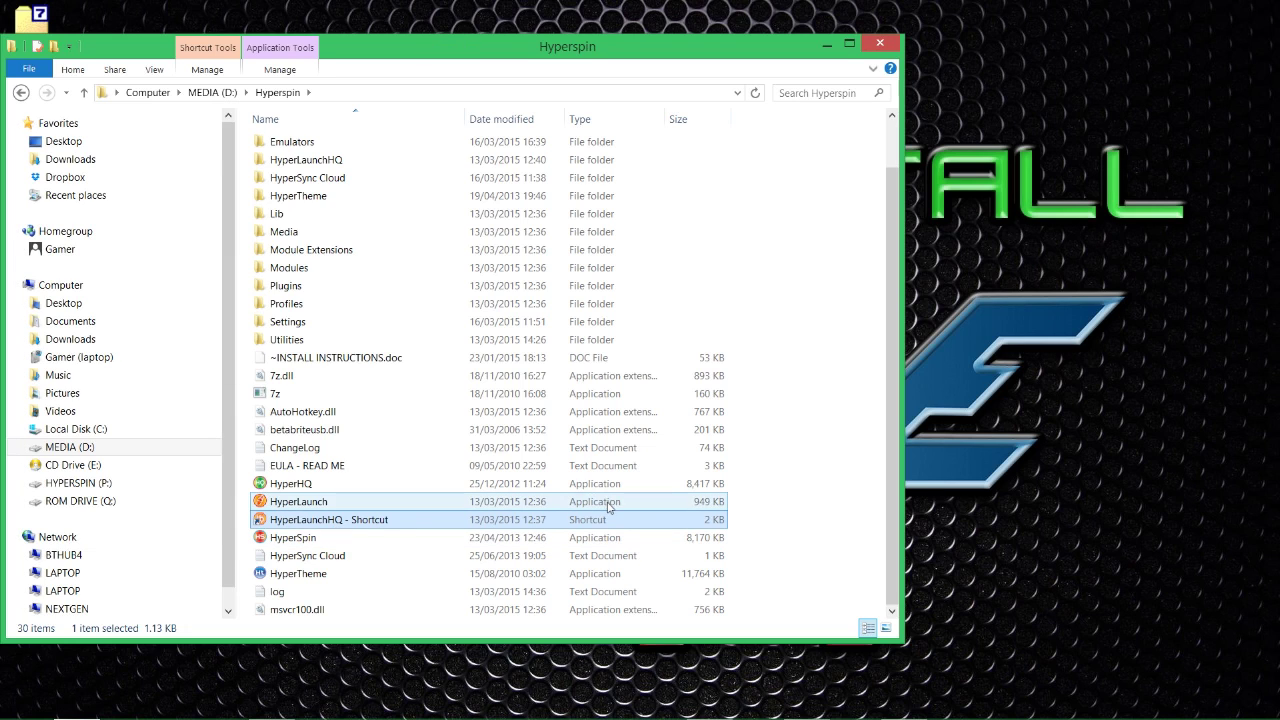
{"action": "double_click", "coordinate": [294, 522]}
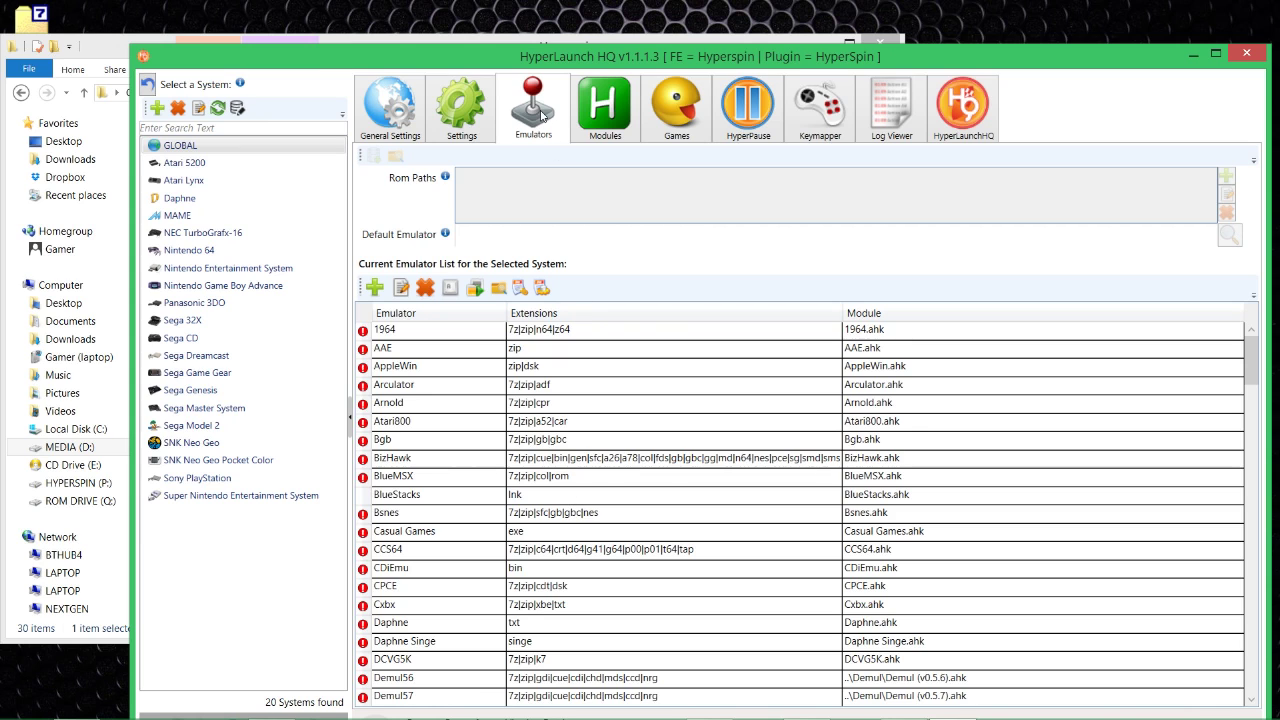
{"action": "scroll", "coordinate": [545, 403], "scroll_direction": "down", "scroll_amount": 7}
{"action": "scroll", "coordinate": [545, 403], "scroll_direction": "down", "scroll_amount": 7}
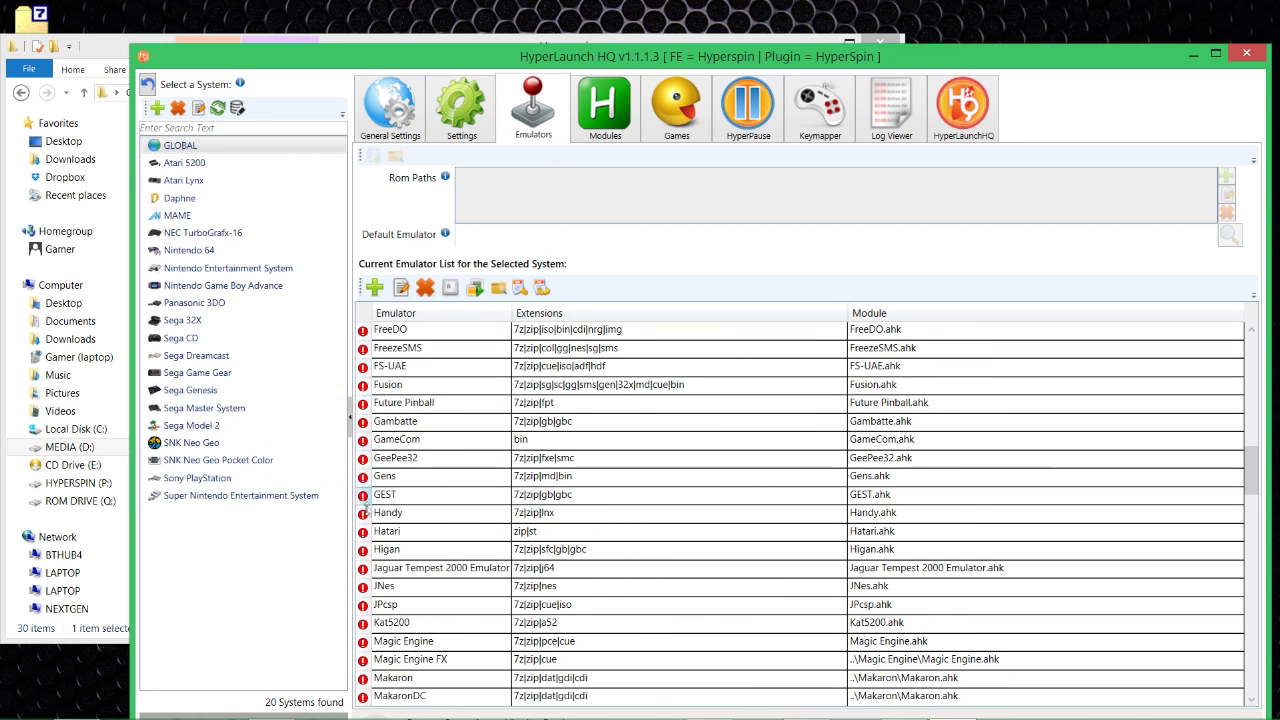
{"action": "scroll", "coordinate": [595, 467], "scroll_direction": "up", "scroll_amount": 7}
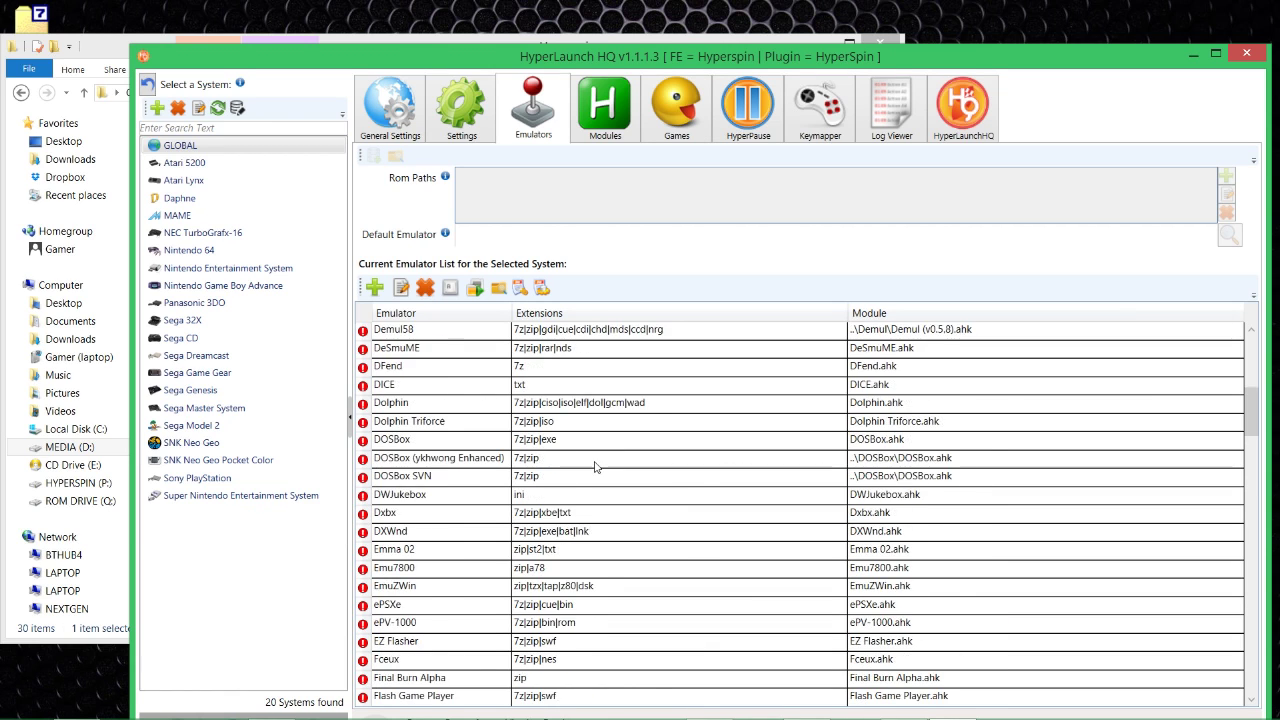
{"action": "scroll", "coordinate": [595, 467], "scroll_direction": "up", "scroll_amount": 7}
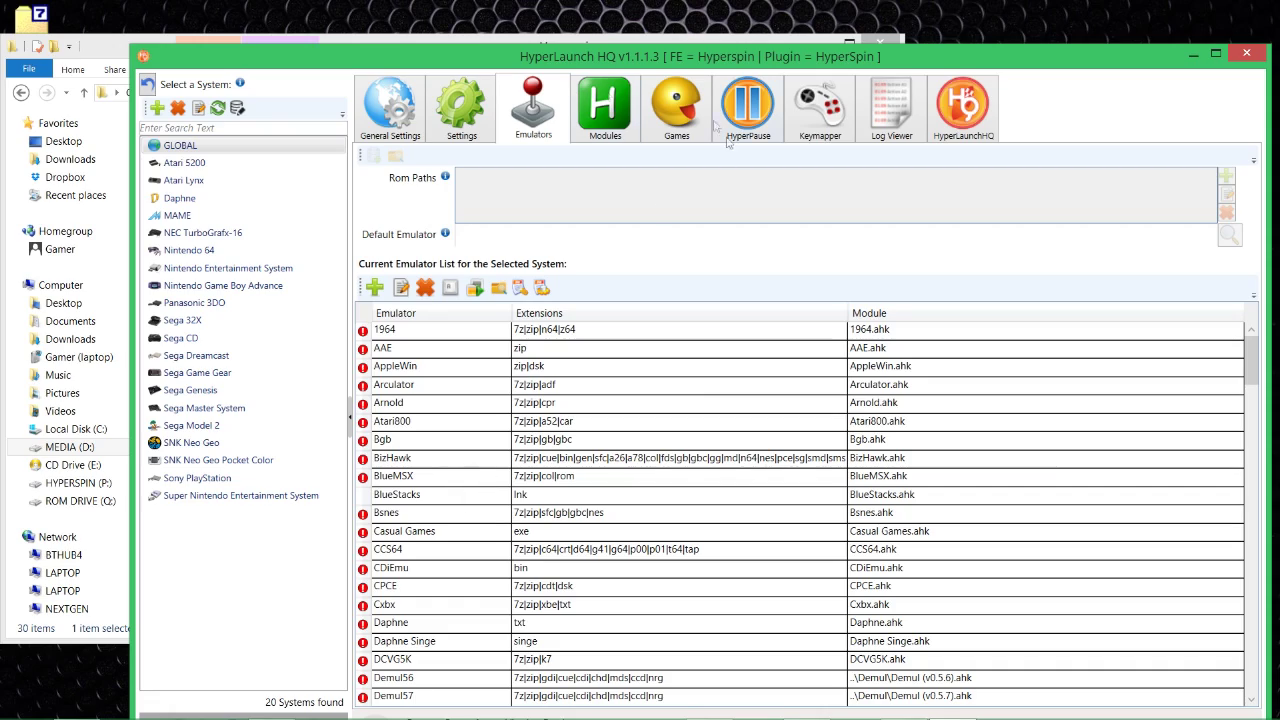
- Move the HyperLaunch HQ window off the Hyperspin folder and minimize it
{"action": "left_click_drag", "start_coordinate": [437, 57], "coordinate": [537, 165]}
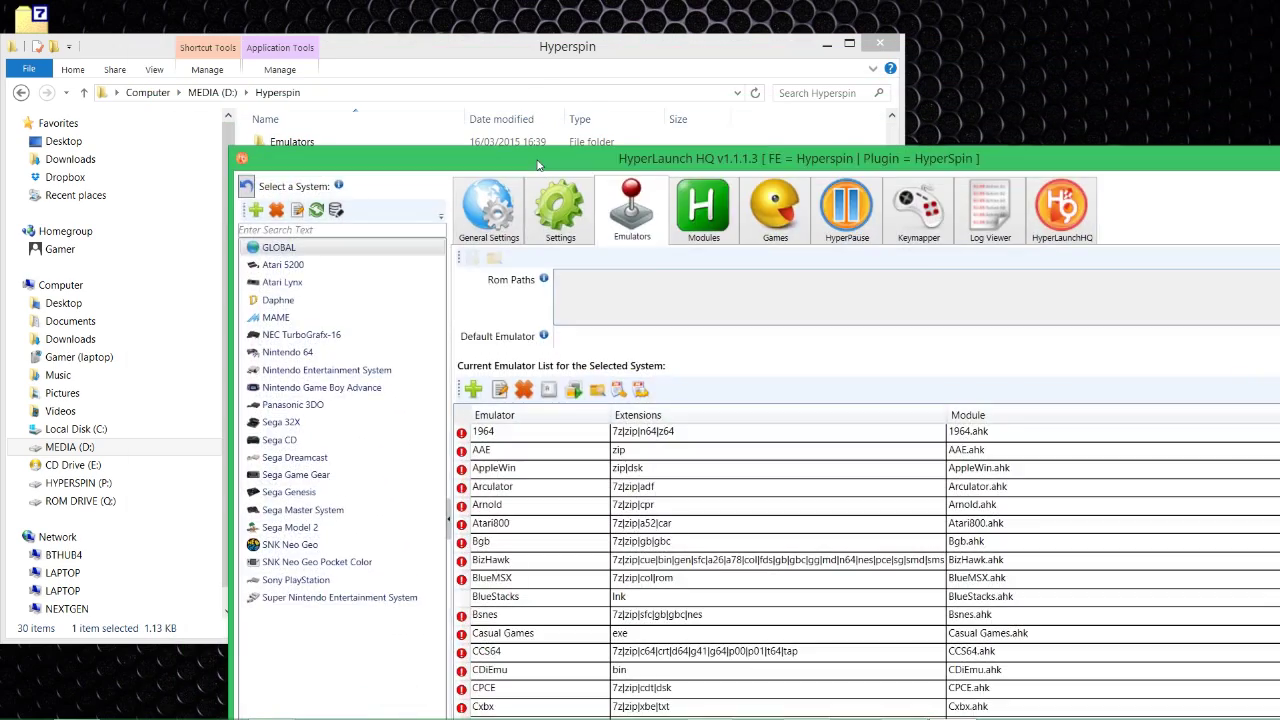
{"action": "left_click_drag", "start_coordinate": [806, 160], "coordinate": [474, 178]}
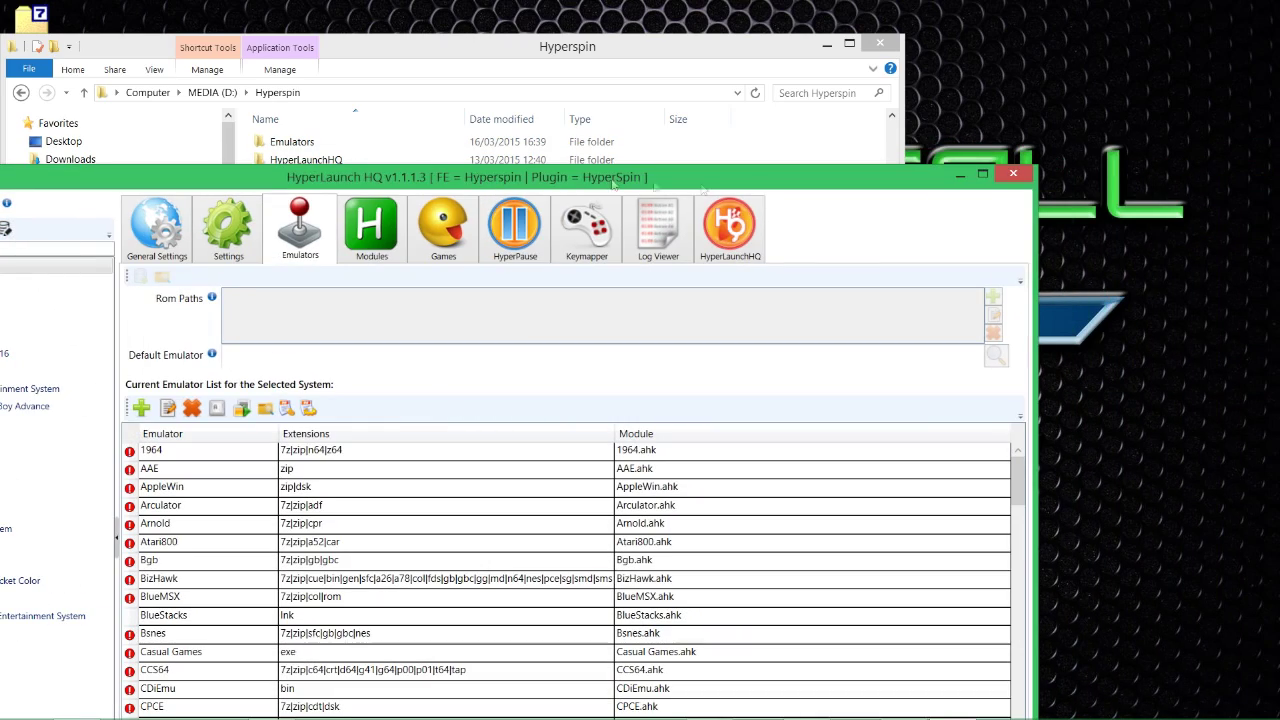
{"action": "left_click", "coordinate": [957, 175]}
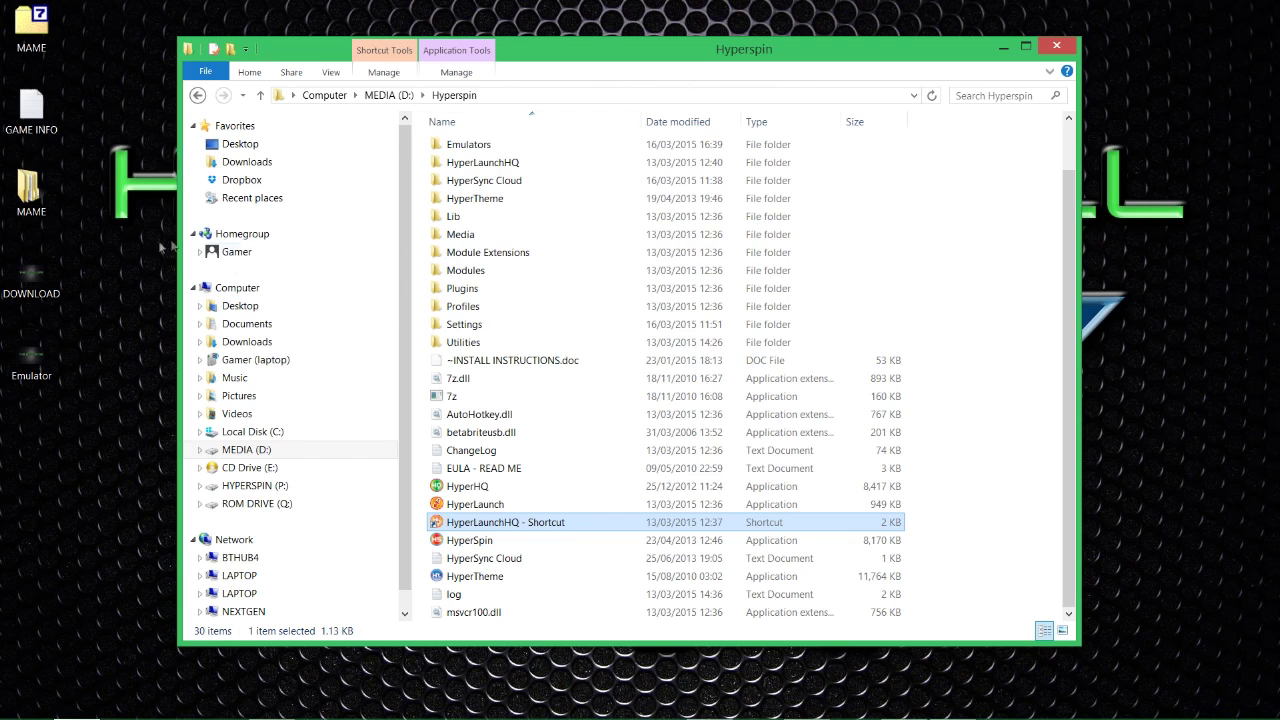
- Open the EMULATORS folder of the extracted MAME download and compare the MAMEUIFX 0.153 (My Setup) and MAMEUIFX 0.159 folders
{"action": "double_click", "coordinate": [45, 211]}
{"action": "double_click", "coordinate": [655, 215]}
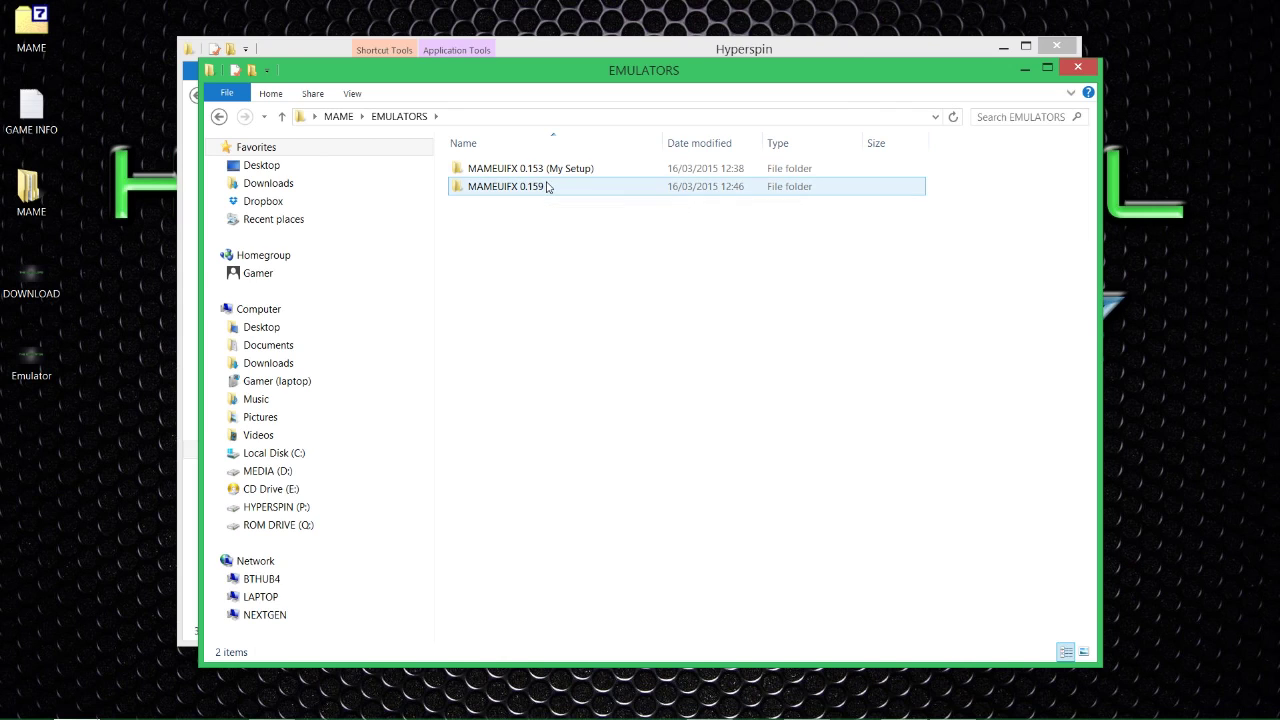
{"action": "left_click", "coordinate": [501, 188]}
{"action": "left_click", "coordinate": [557, 170]}
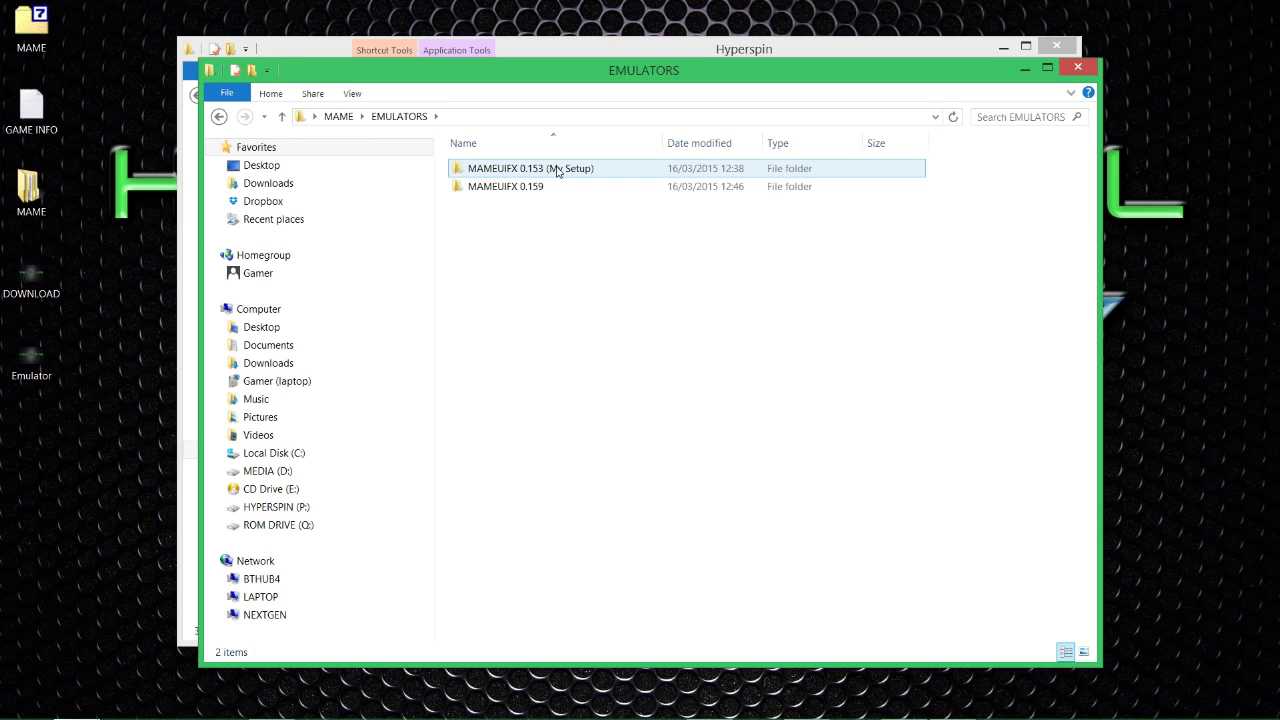
{"action": "left_click", "coordinate": [503, 208]}
{"action": "left_click", "coordinate": [520, 192]}
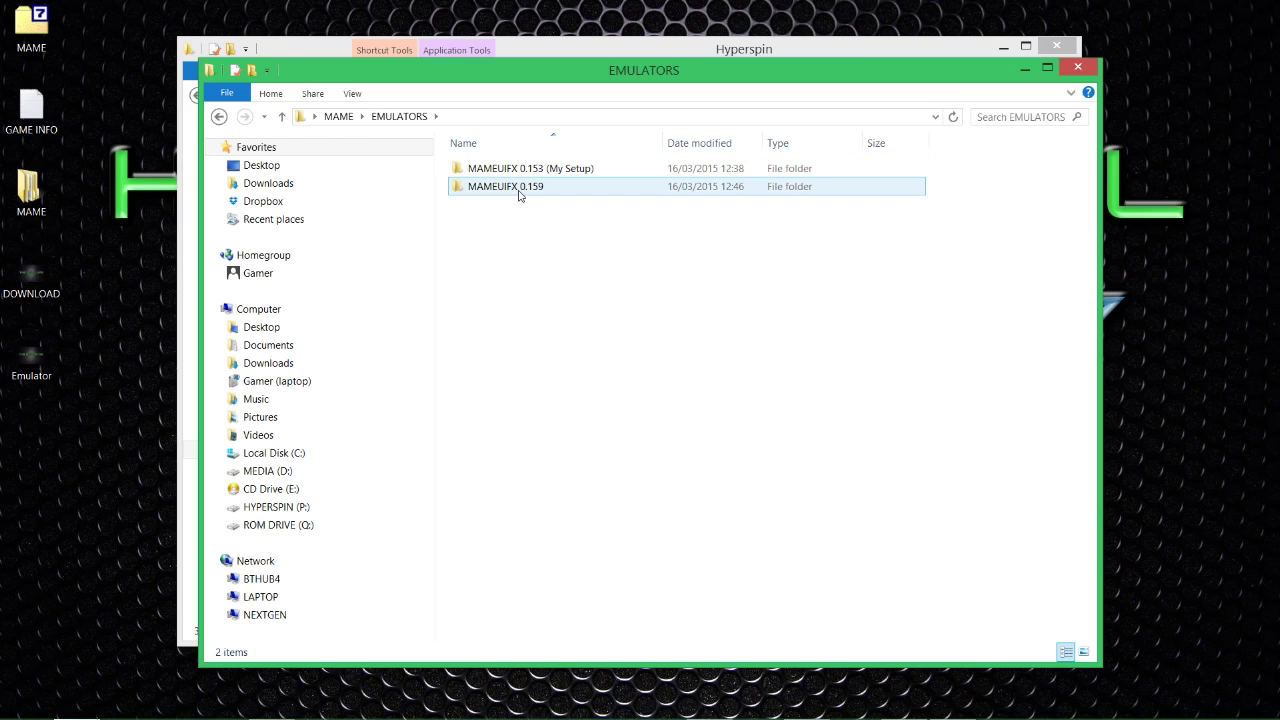
{"action": "left_click", "coordinate": [519, 195]}
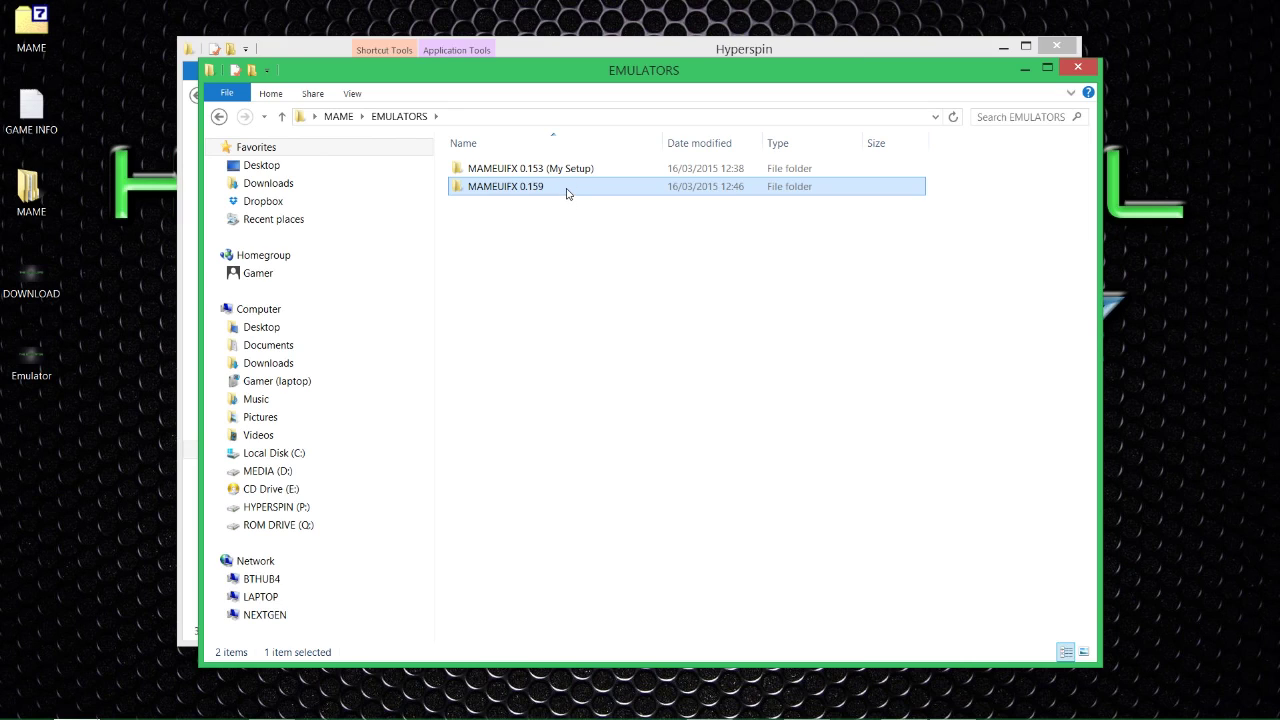
{"action": "mouse_move", "coordinate": [566, 193]}
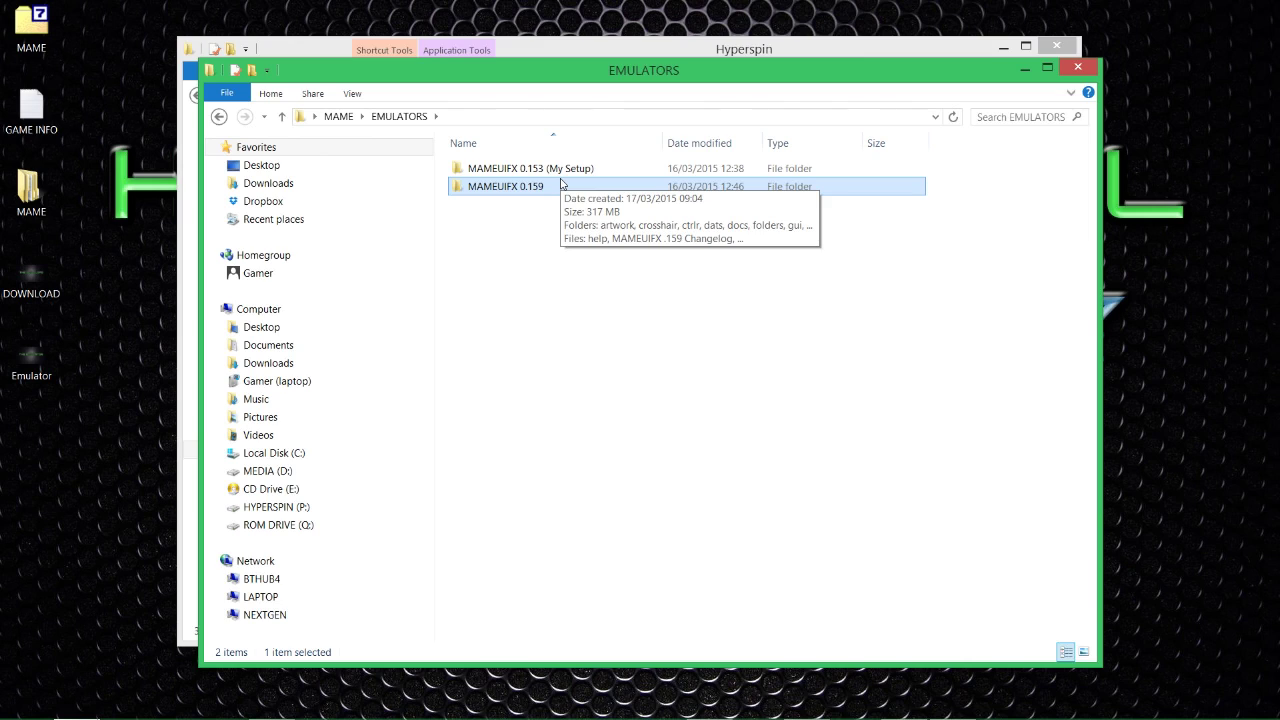
{"action": "left_click", "coordinate": [567, 170]}
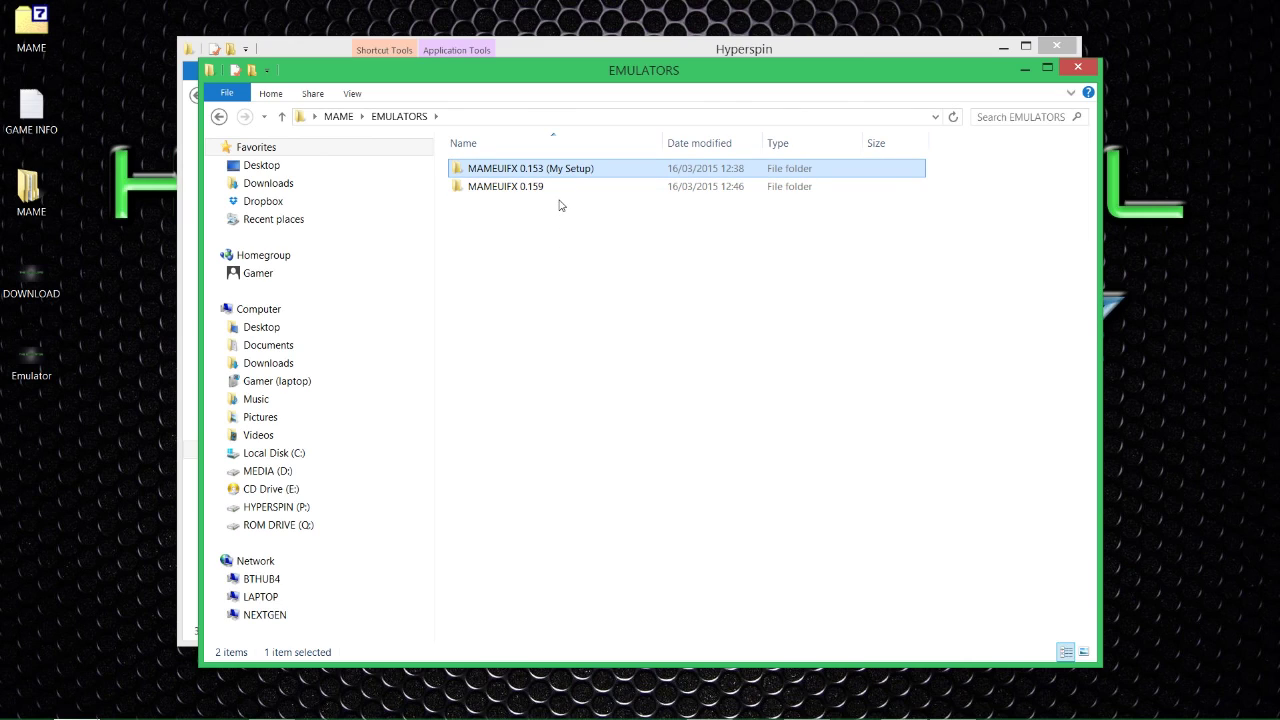
{"action": "left_click", "coordinate": [560, 200]}
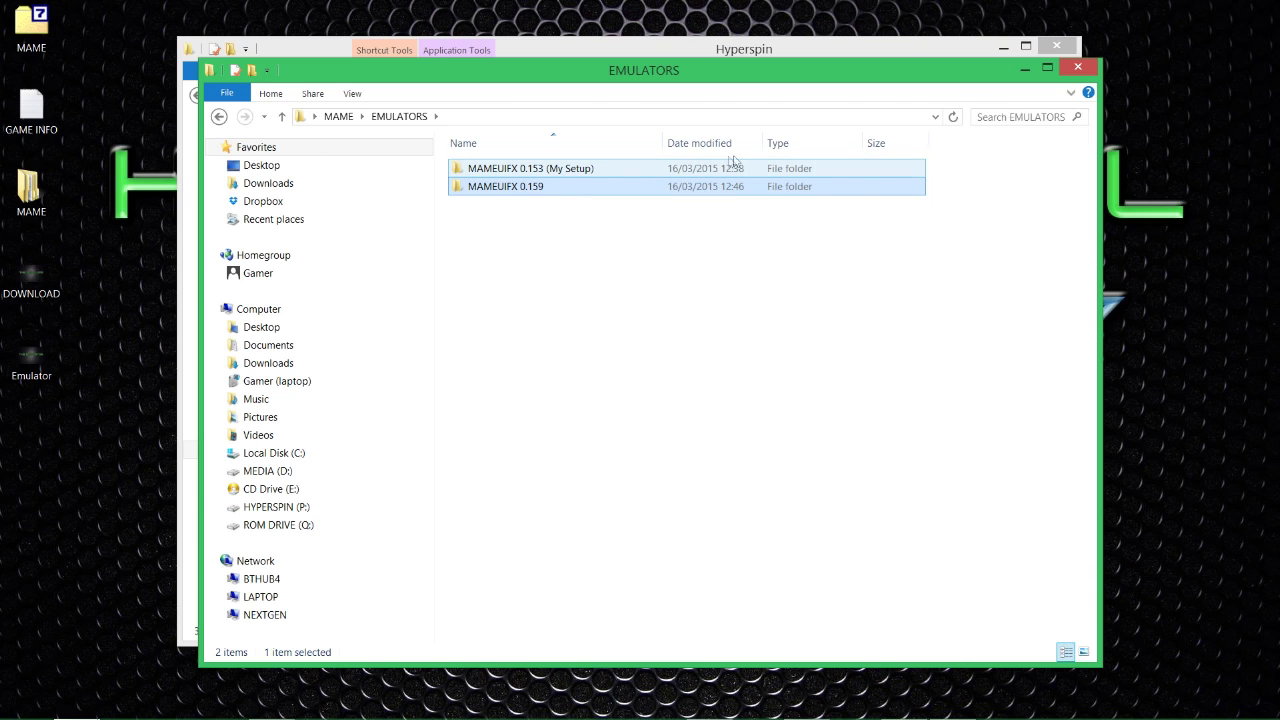
- Restore HyperLaunch HQ and arrange its window together with the Hyperspin folder window
{"action": "left_click", "coordinate": [747, 48]}
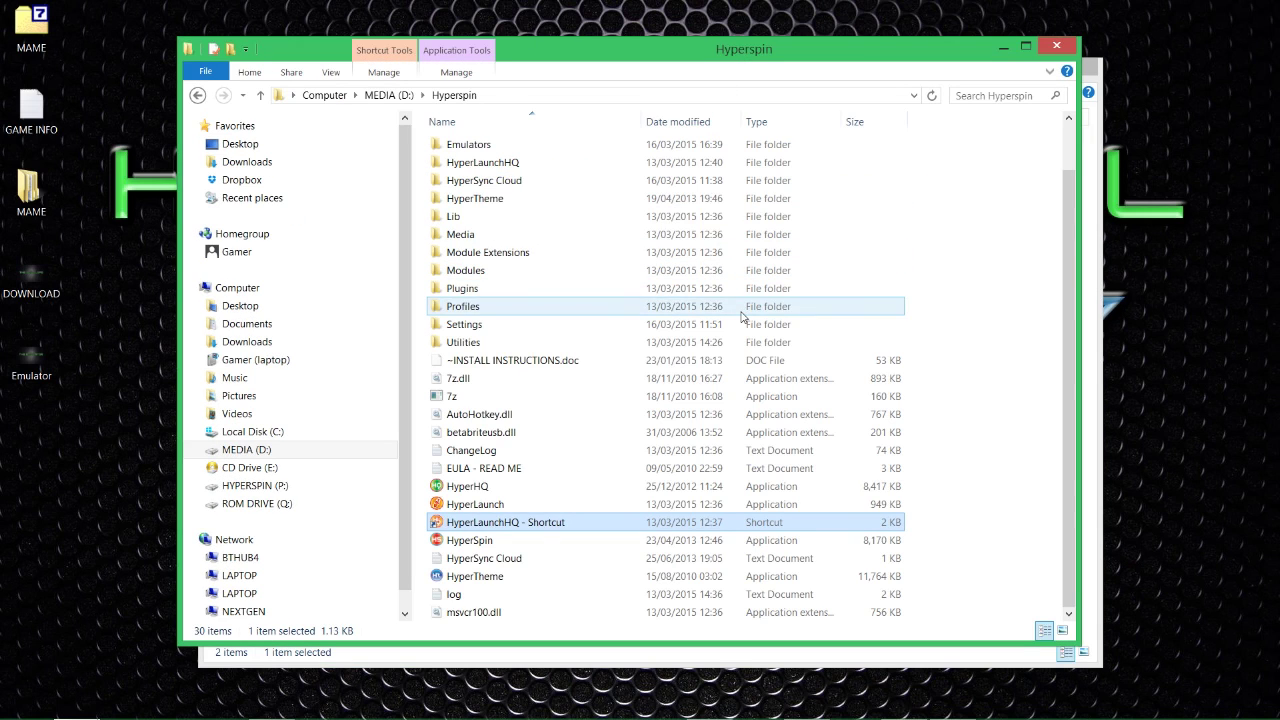
{"action": "left_click", "coordinate": [952, 706]}
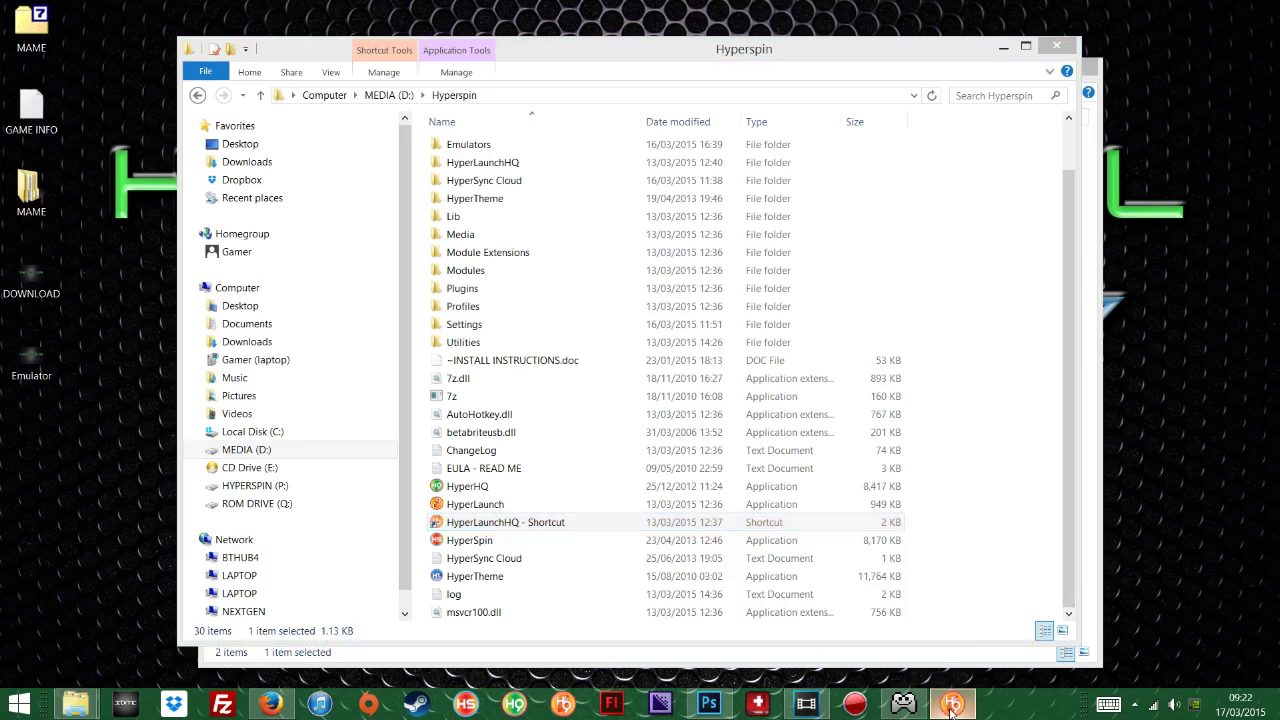
{"action": "left_click_drag", "start_coordinate": [443, 187], "coordinate": [638, 348]}
{"action": "left_click_drag", "start_coordinate": [628, 62], "coordinate": [693, 94]}
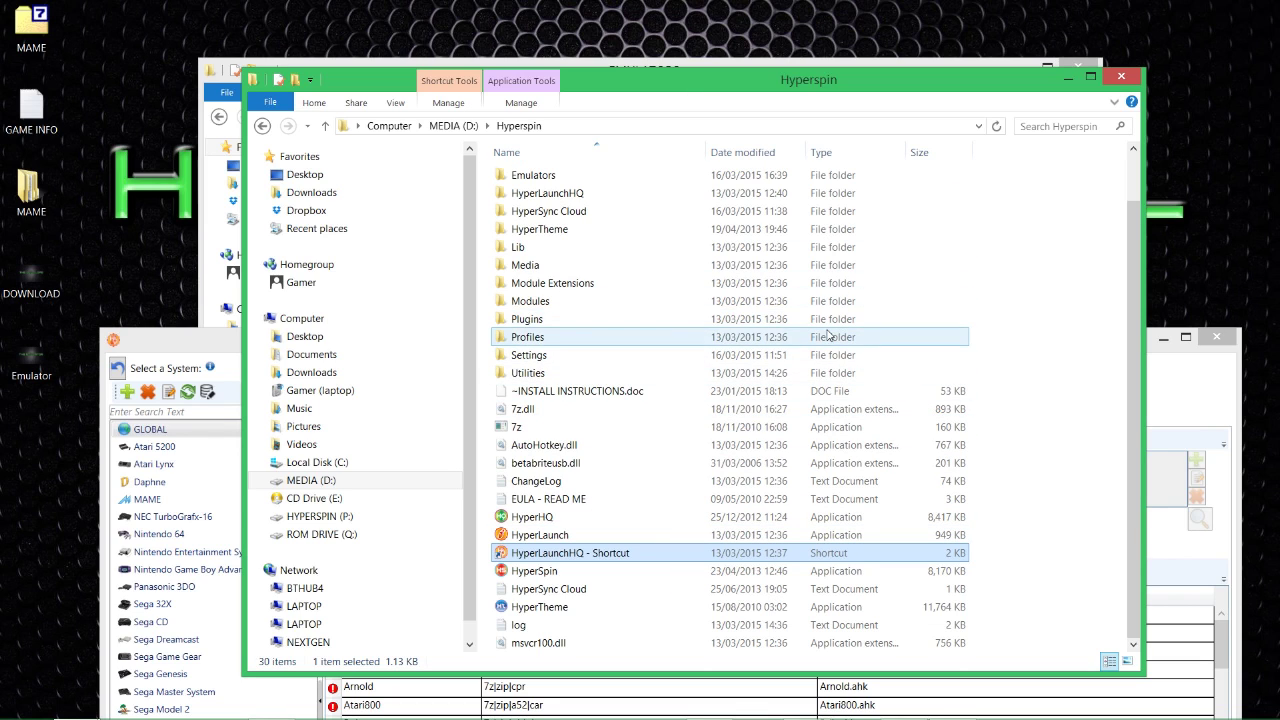
- Browse from Computer through MEDIA (D:) back into the Hyperspin folder and look inside its Utilities folder
{"action": "key", "text": "BackSpace"}
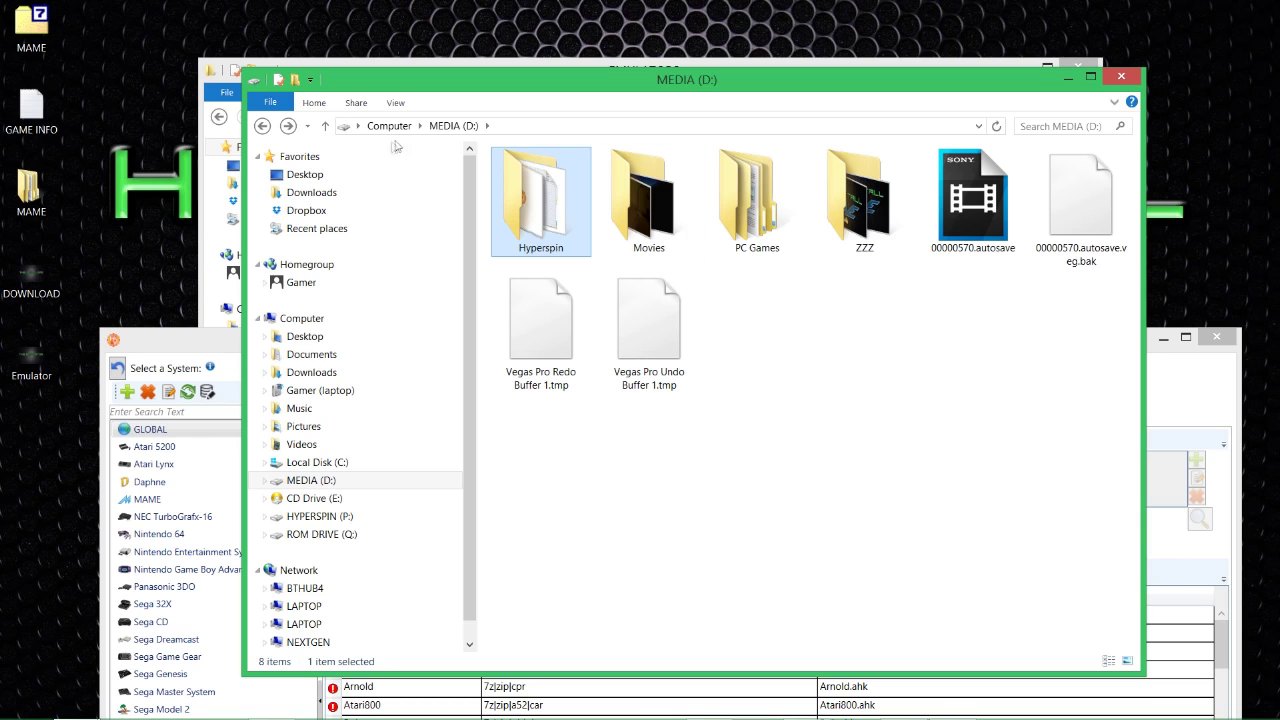
{"action": "left_click", "coordinate": [328, 322]}
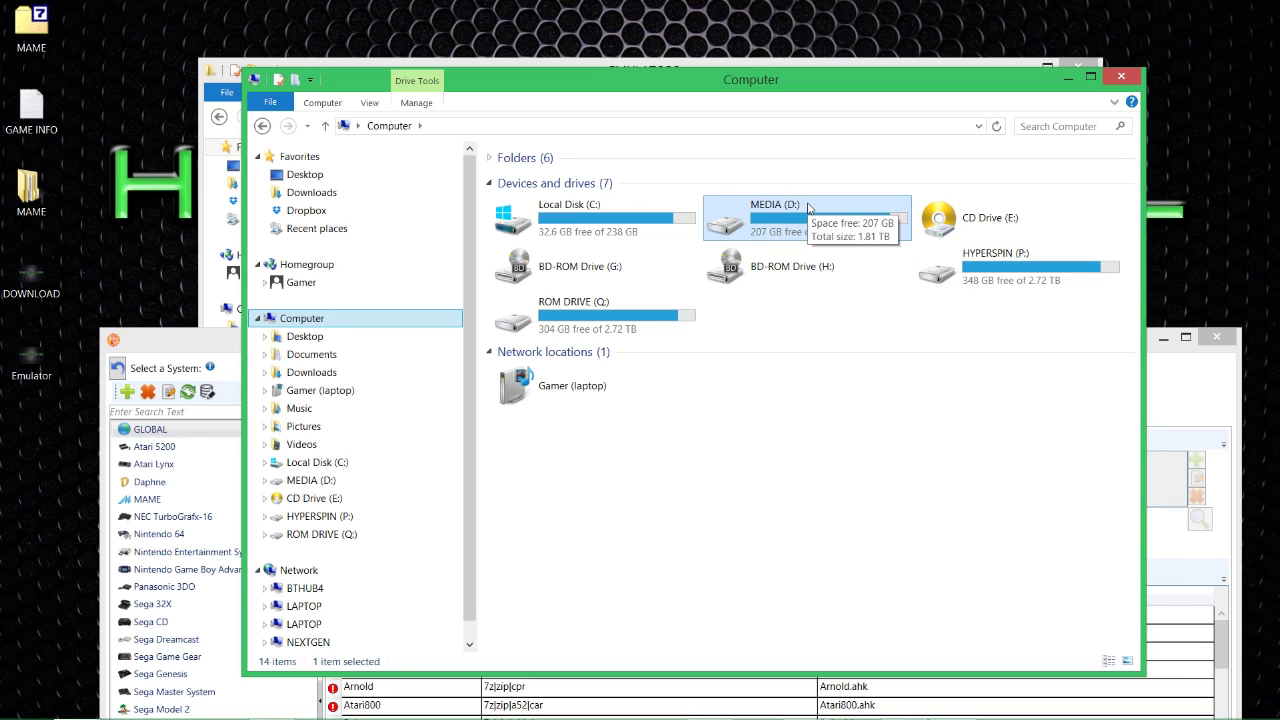
{"action": "double_click", "coordinate": [772, 233]}
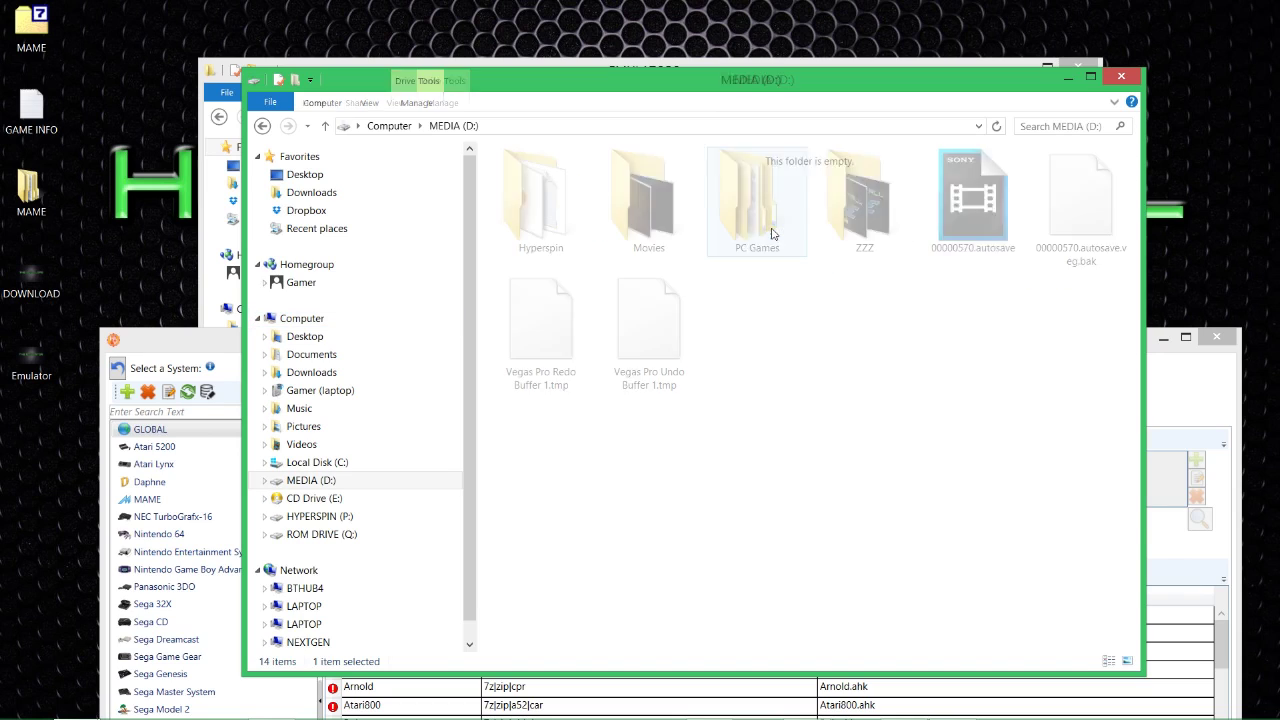
{"action": "double_click", "coordinate": [548, 220]}
{"action": "scroll", "coordinate": [620, 400], "scroll_direction": "down", "scroll_amount": 1}
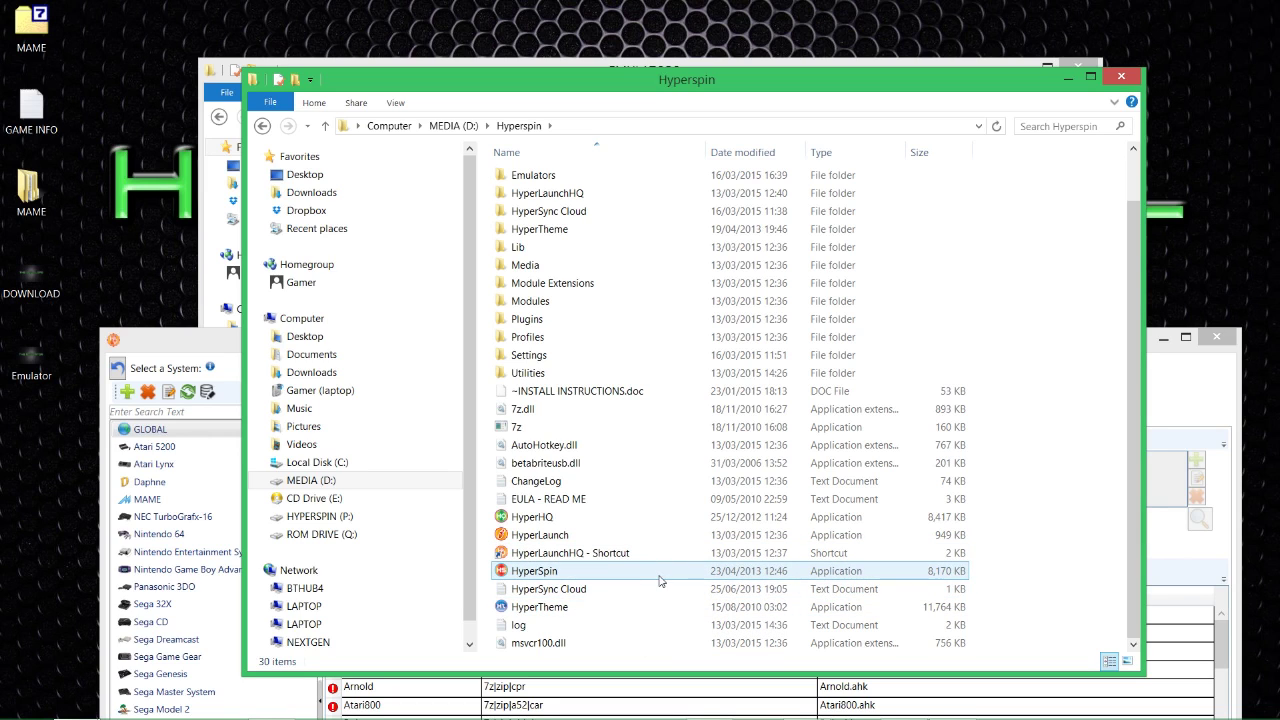
{"action": "scroll", "coordinate": [645, 513], "scroll_direction": "up", "scroll_amount": 1}
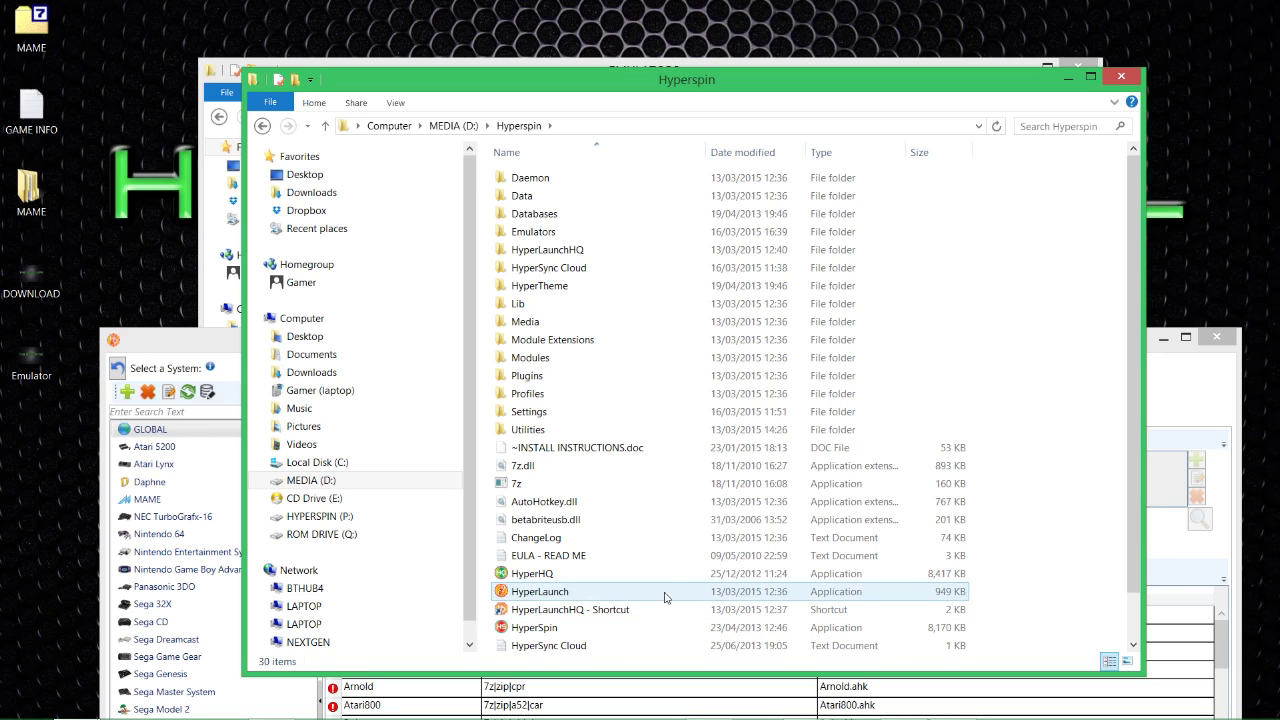
{"action": "double_click", "coordinate": [566, 438]}
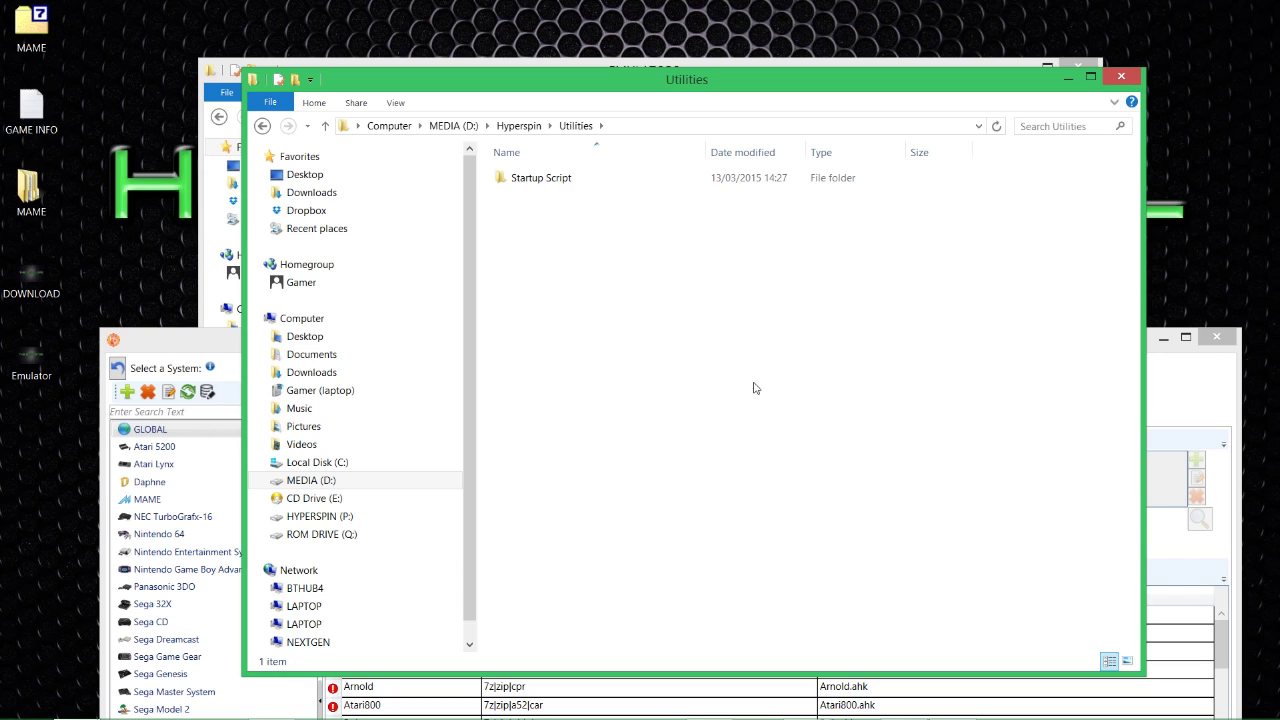
{"action": "key", "text": "BackSpace"}
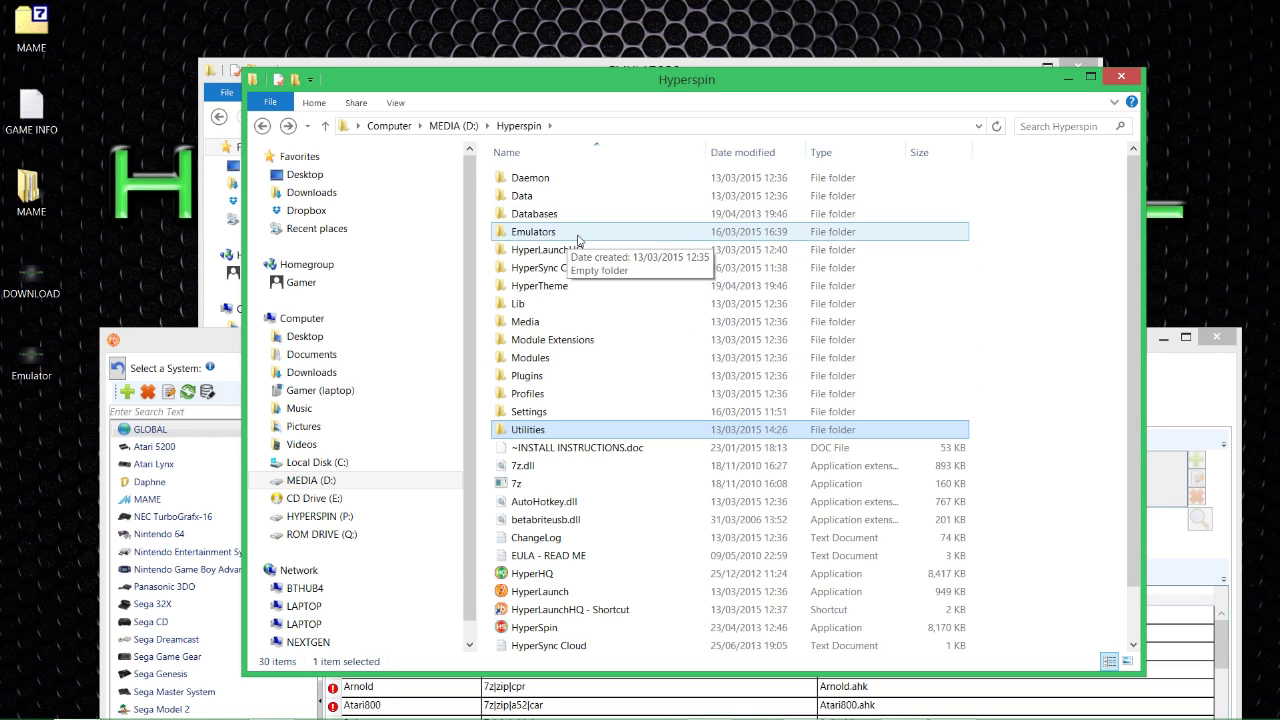
- Open the Emulators folder inside Hyperspin and move its window down to uncover the MAME download window
{"action": "left_click", "coordinate": [577, 232]}
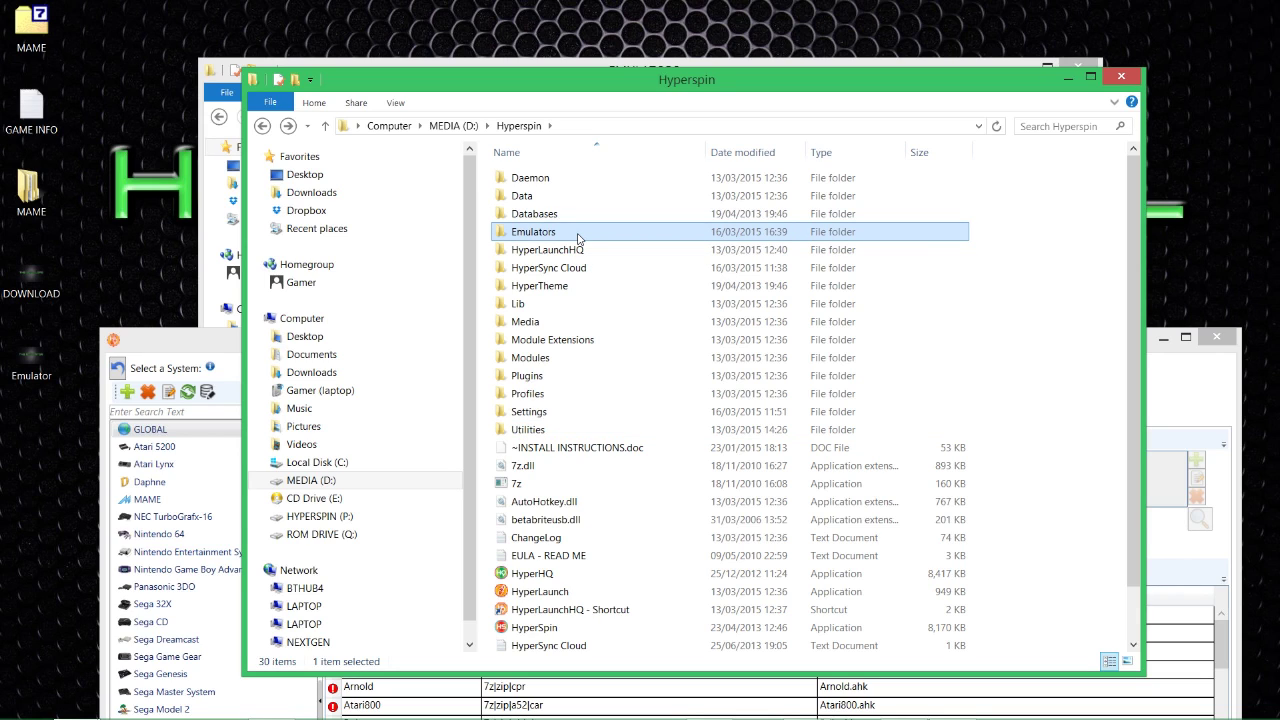
{"action": "double_click", "coordinate": [578, 238]}
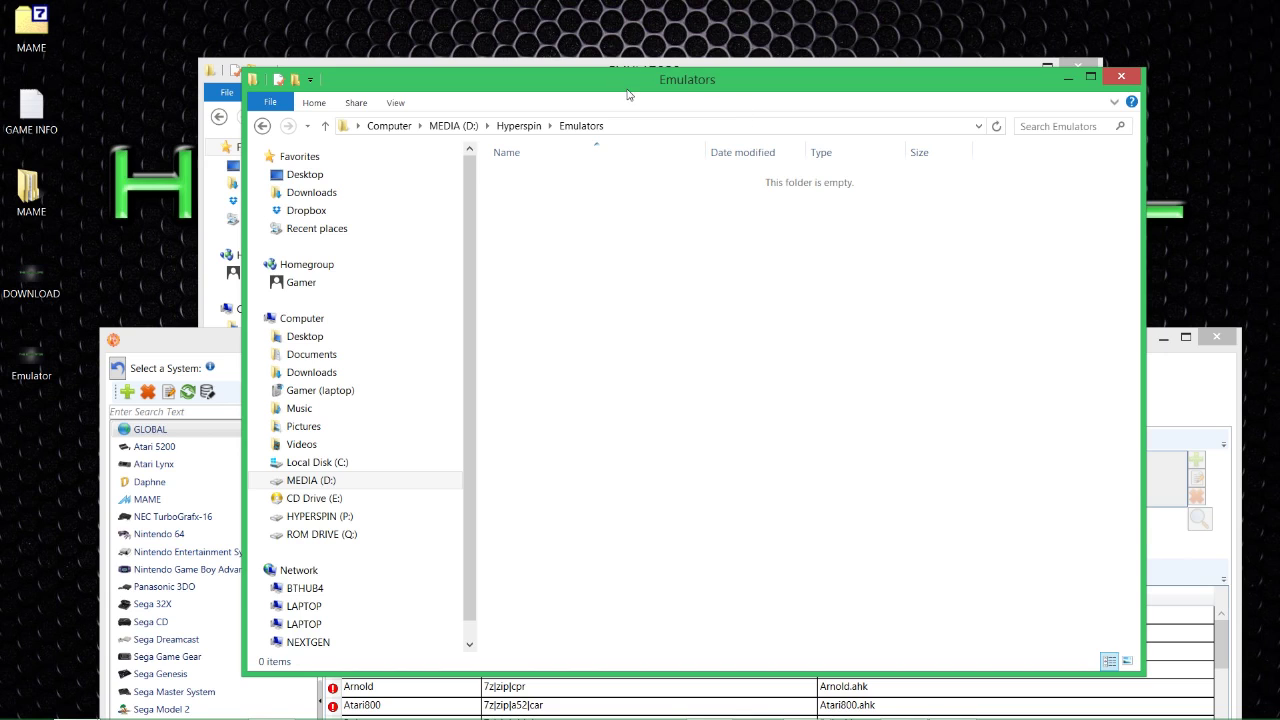
{"action": "left_click_drag", "start_coordinate": [628, 95], "coordinate": [634, 217]}
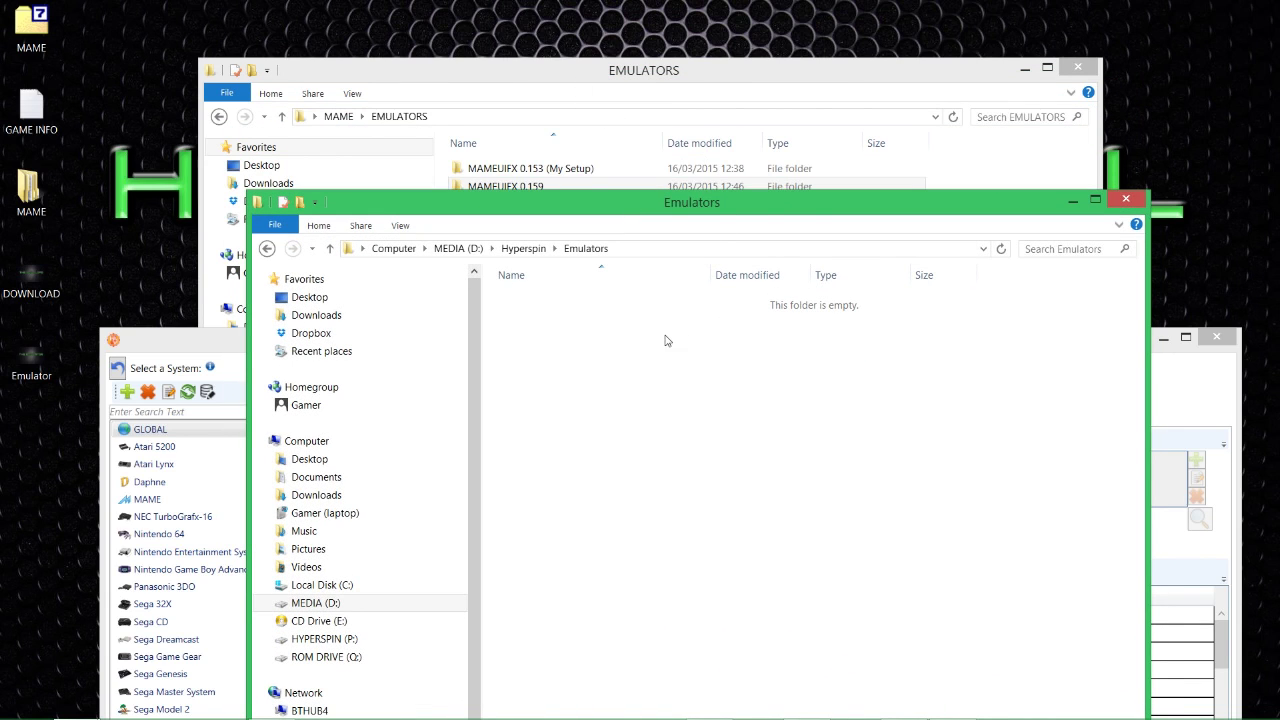
- Reopen EMULATORS in the MAME download folder and place its window beside Hyperspin's Emulators folder
{"action": "left_click", "coordinate": [603, 72]}
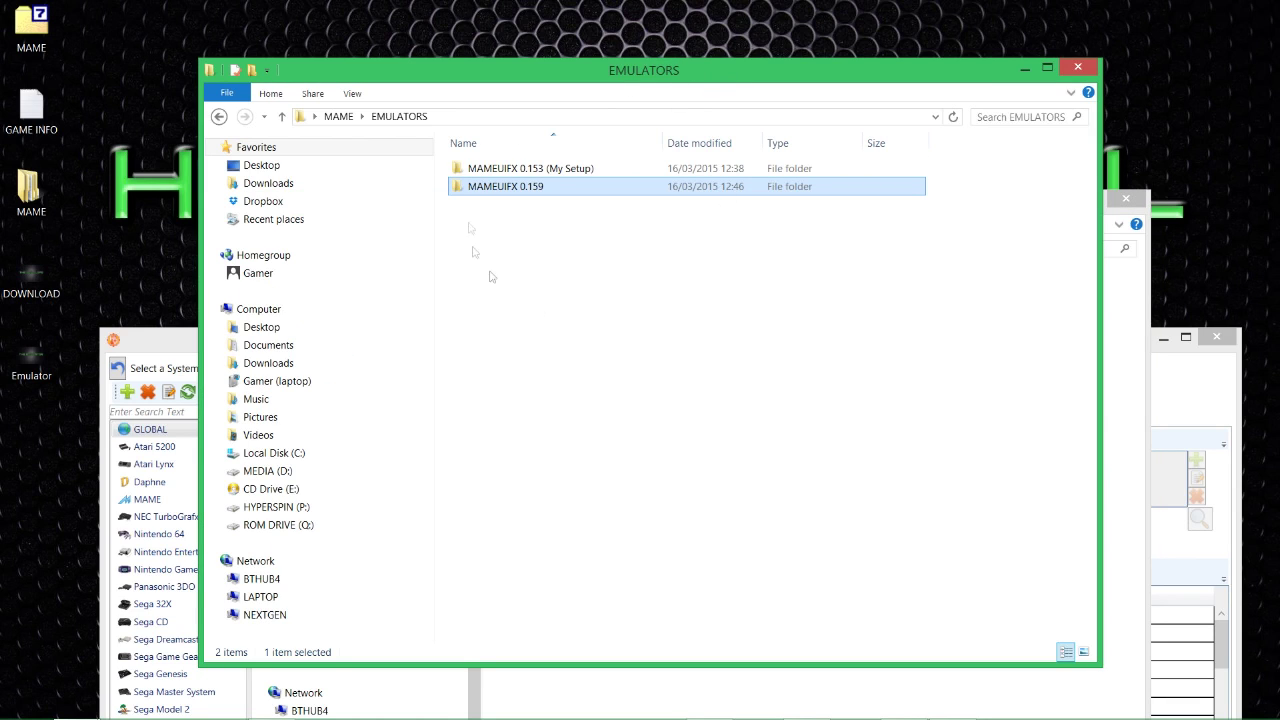
{"action": "key", "text": "BackSpace"}
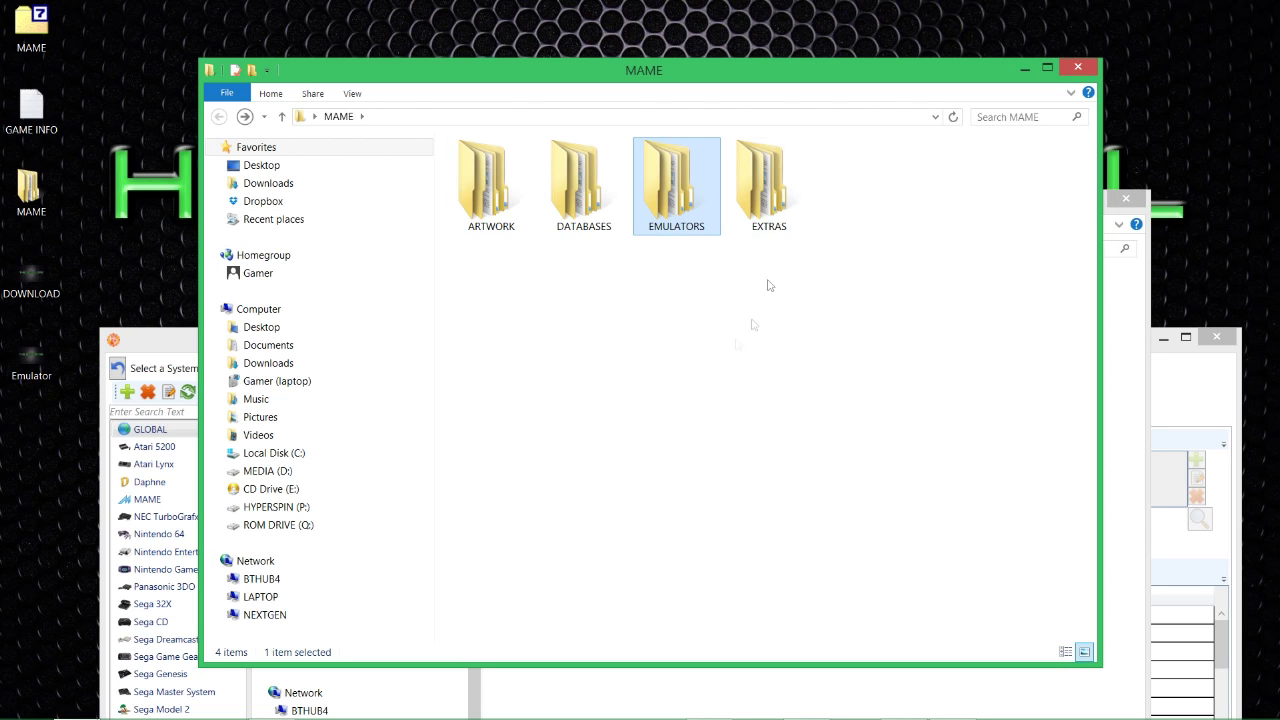
{"action": "left_click_drag", "start_coordinate": [687, 75], "coordinate": [567, 182]}
{"action": "double_click", "coordinate": [566, 332]}
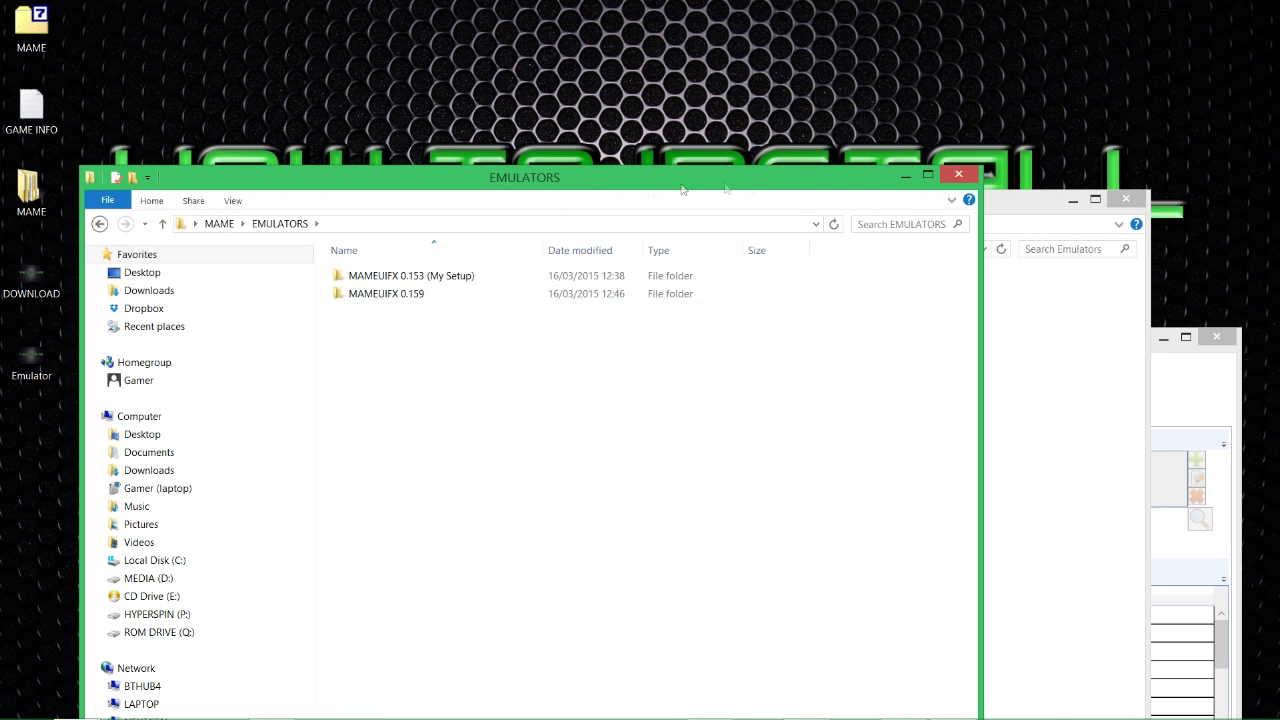
{"action": "left_click_drag", "start_coordinate": [453, 186], "coordinate": [1009, 258]}
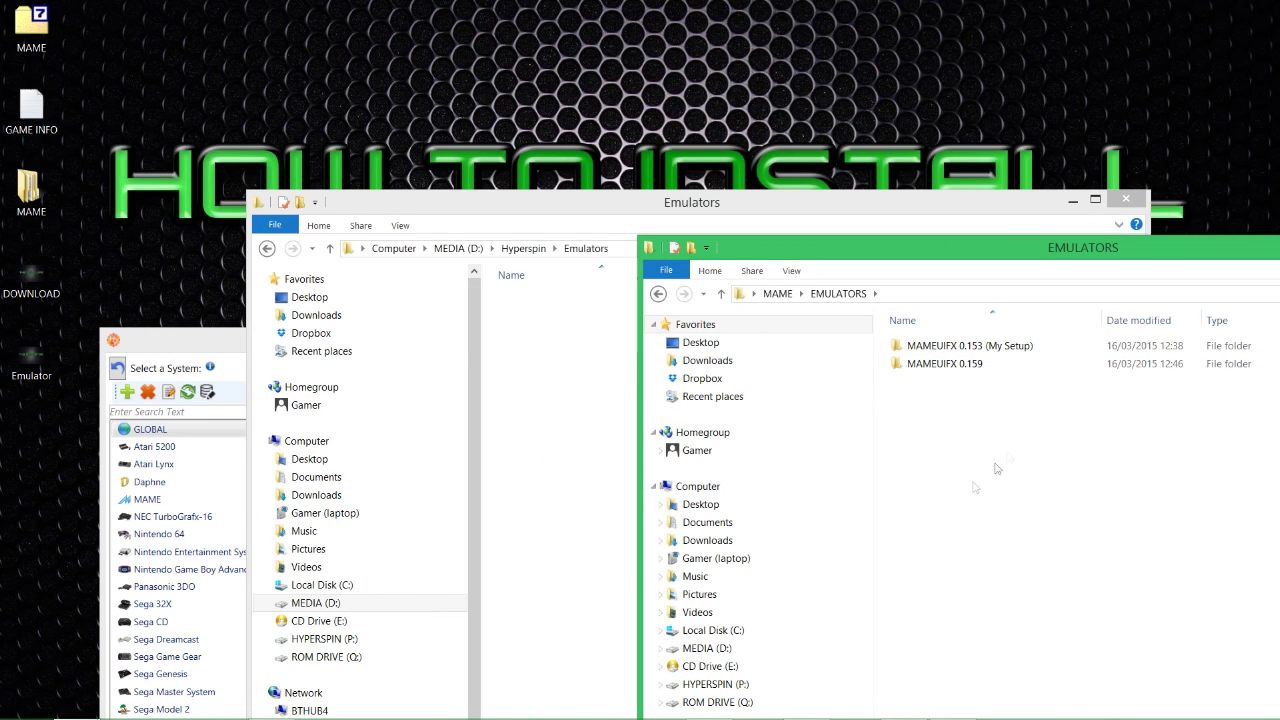
- Copy the MAMEUIFX 0.153 (My Setup) folder from the MAME download into Hyperspin's Emulators folder
{"action": "left_click", "coordinate": [950, 364]}
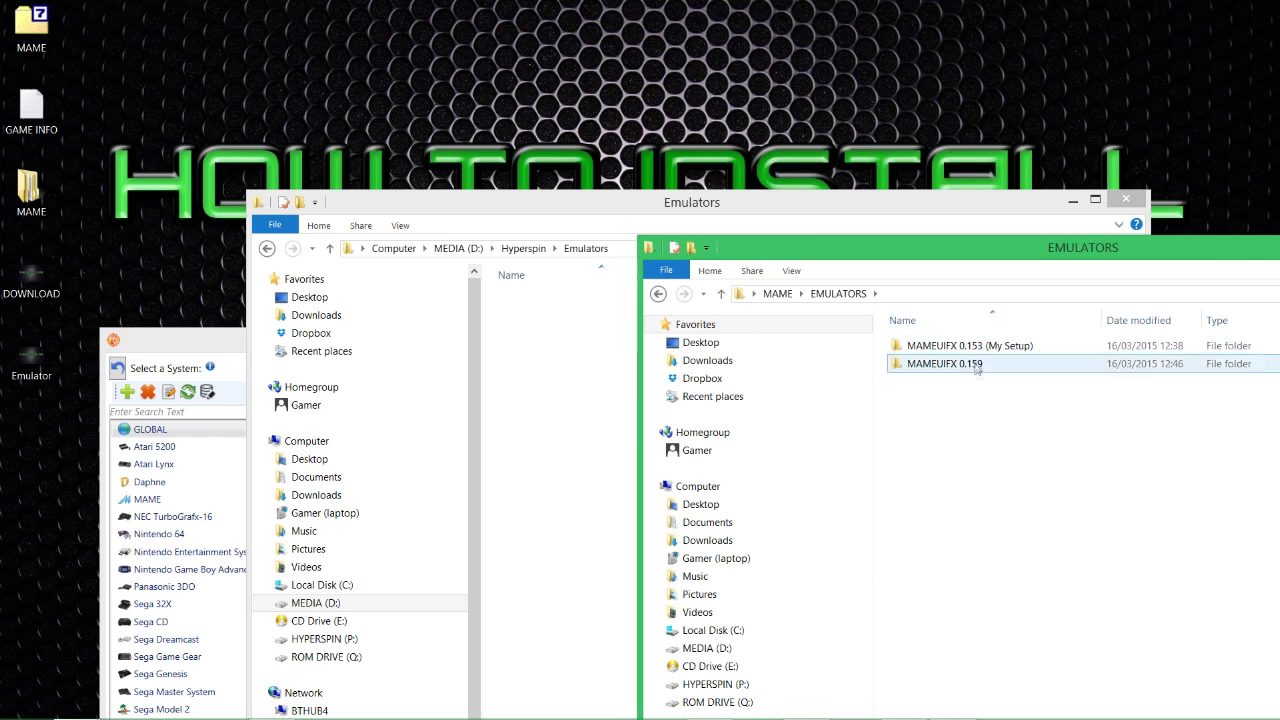
{"action": "left_click_drag", "start_coordinate": [974, 347], "coordinate": [646, 351]}
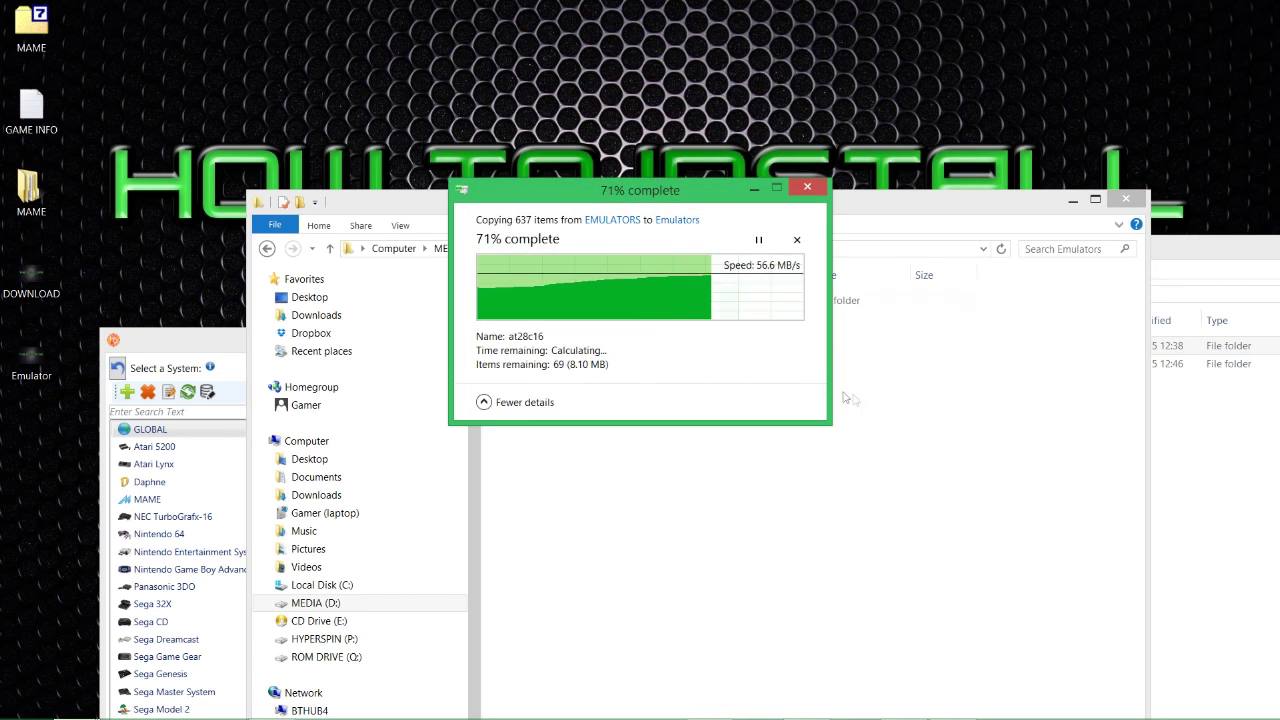
{"action": "left_click", "coordinate": [1200, 245]}
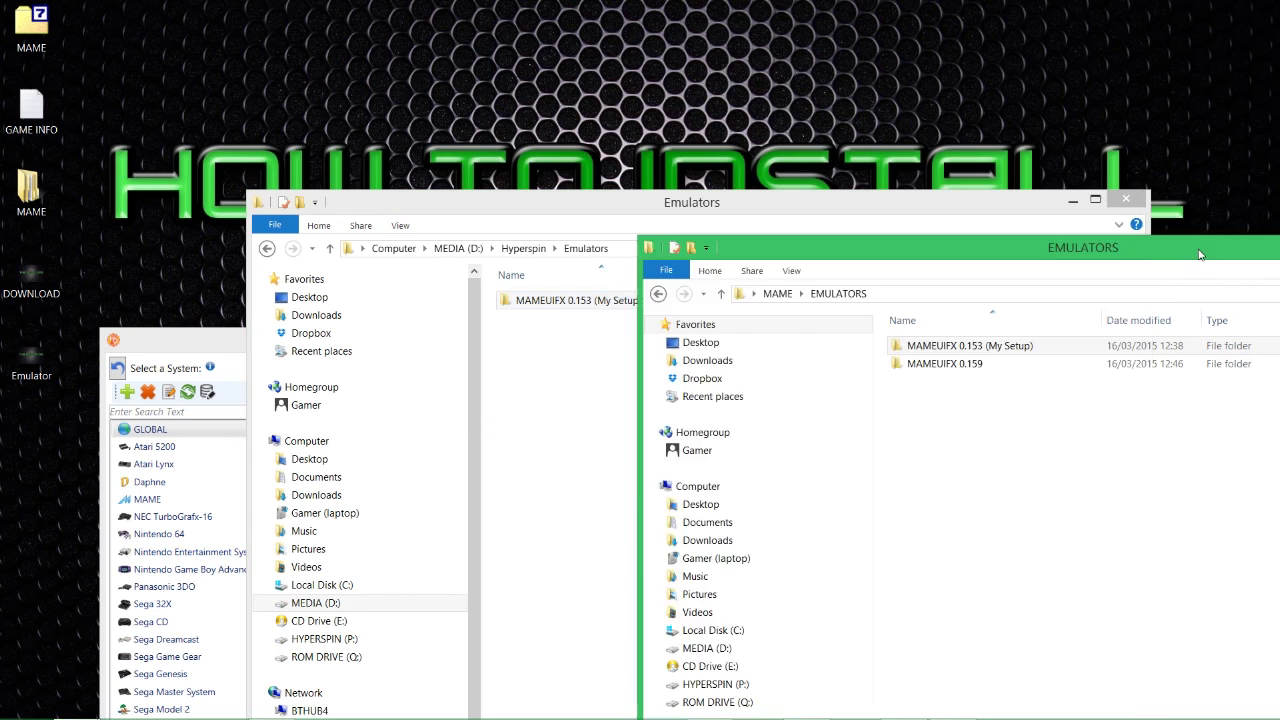
- Close the MAME download's EMULATORS window and reopen the Emulators folder inside Hyperspin
{"action": "left_click_drag", "start_coordinate": [1200, 245], "coordinate": [738, 220]}
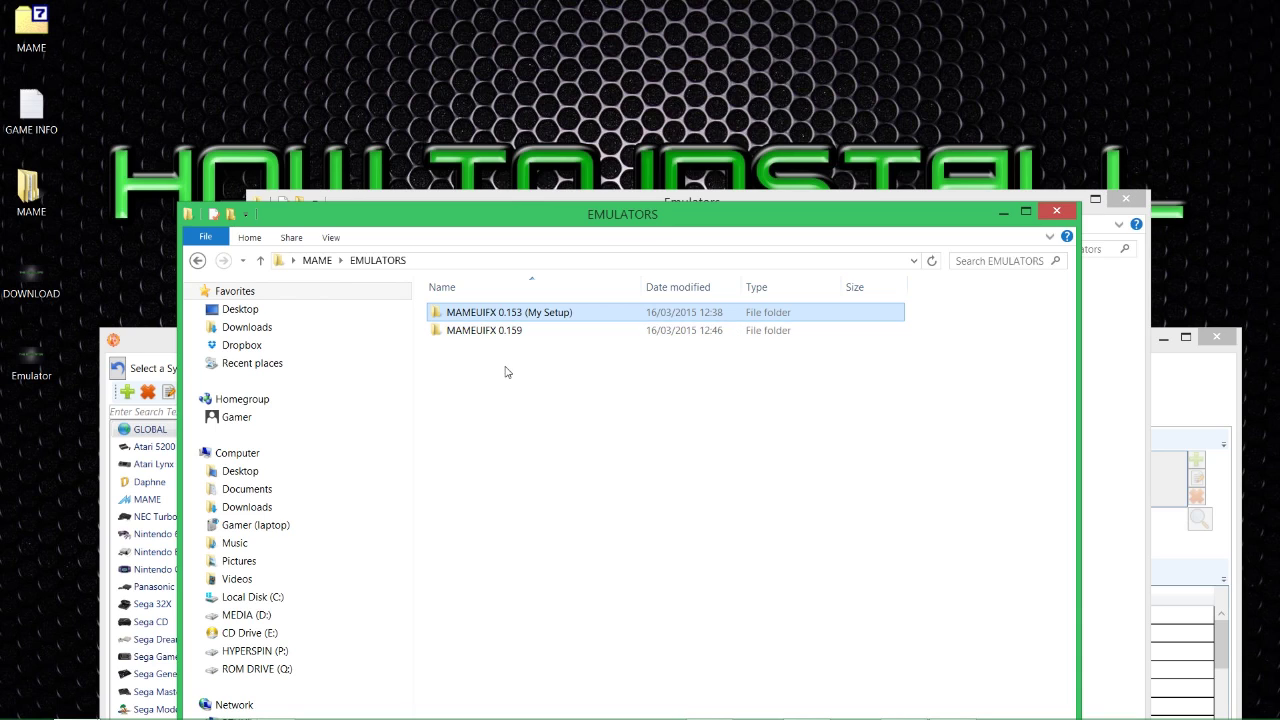
{"action": "left_click", "coordinate": [1056, 210]}
{"action": "key", "text": "BackSpace"}
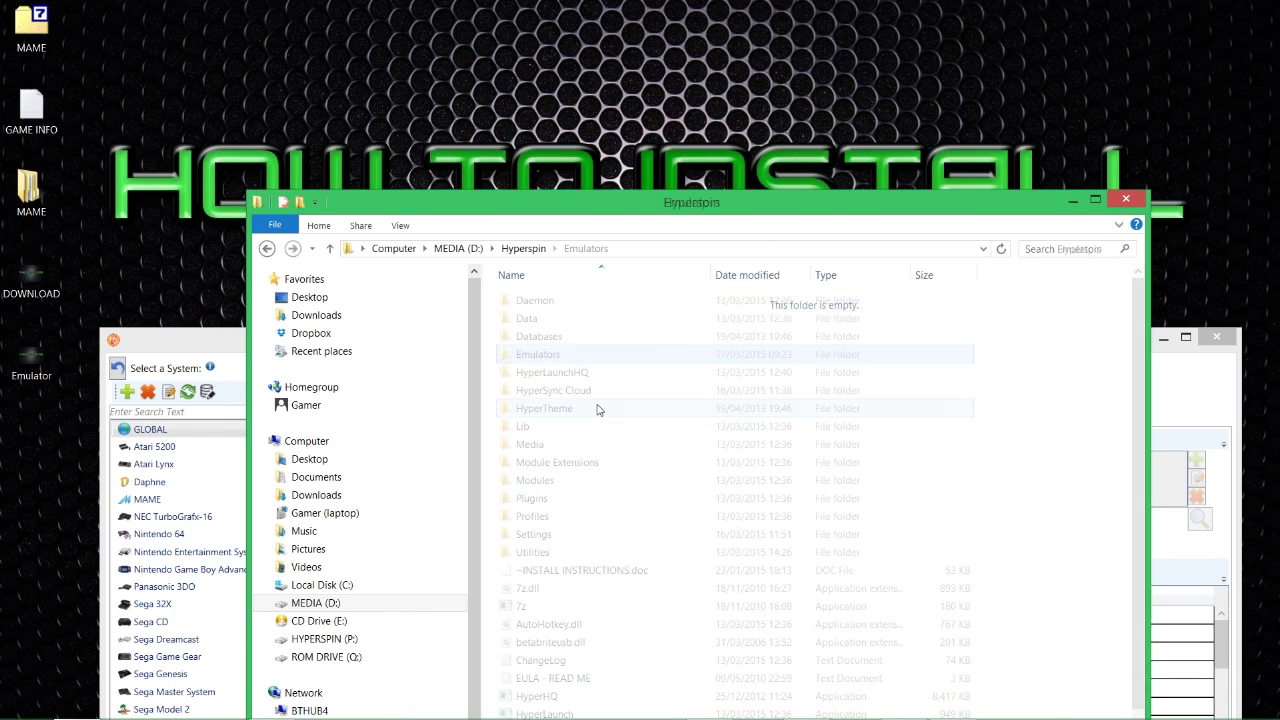
{"action": "double_click", "coordinate": [545, 355]}
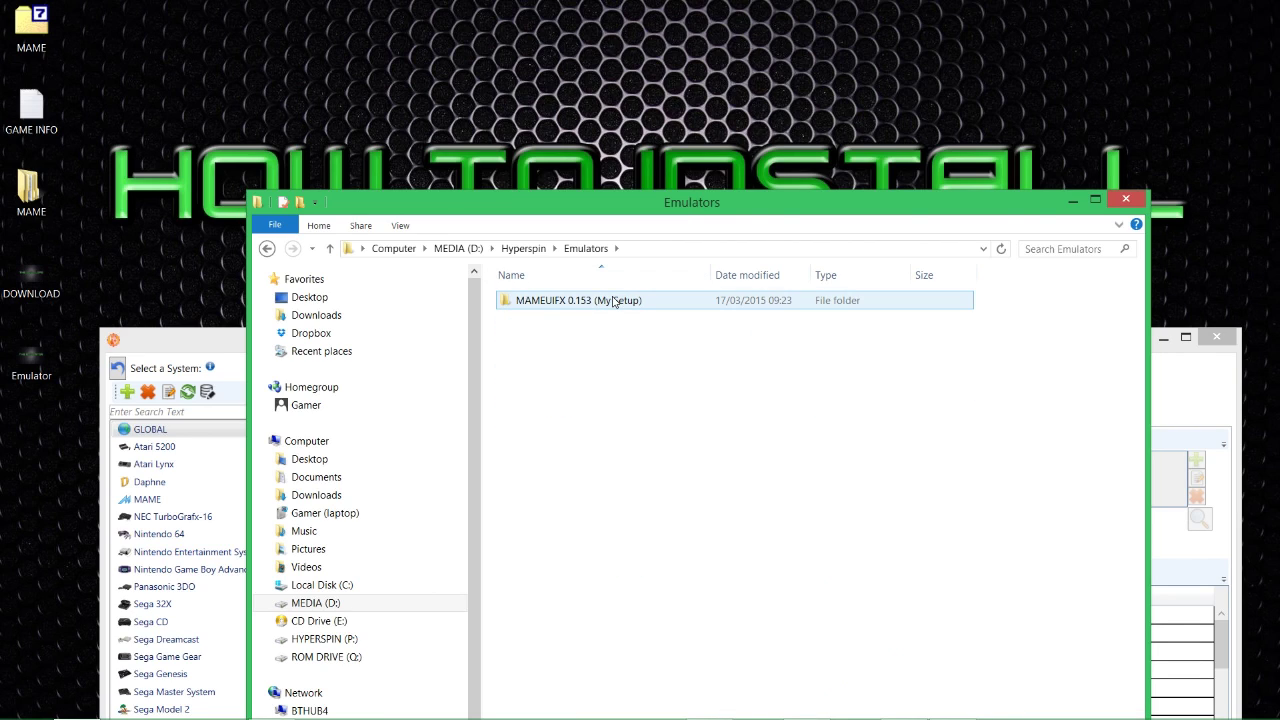
- Rename the copied MAMEUIFX 0.153 (My Setup) folder in Hyperspin's Emulators folder as MAMEUIFX
{"action": "left_click", "coordinate": [580, 305]}
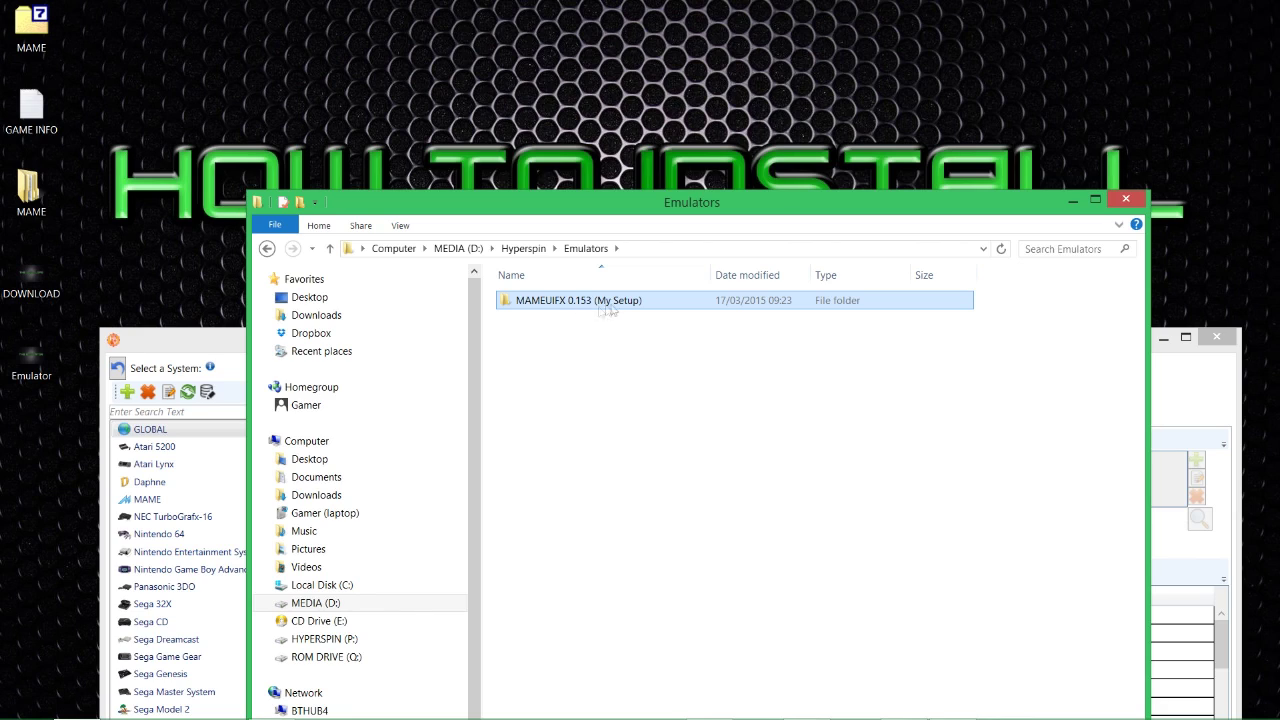
{"action": "key", "text": "F2"}
{"action": "left_click_drag", "start_coordinate": [595, 301], "coordinate": [777, 323]}
{"action": "key", "text": "BackSpace"}
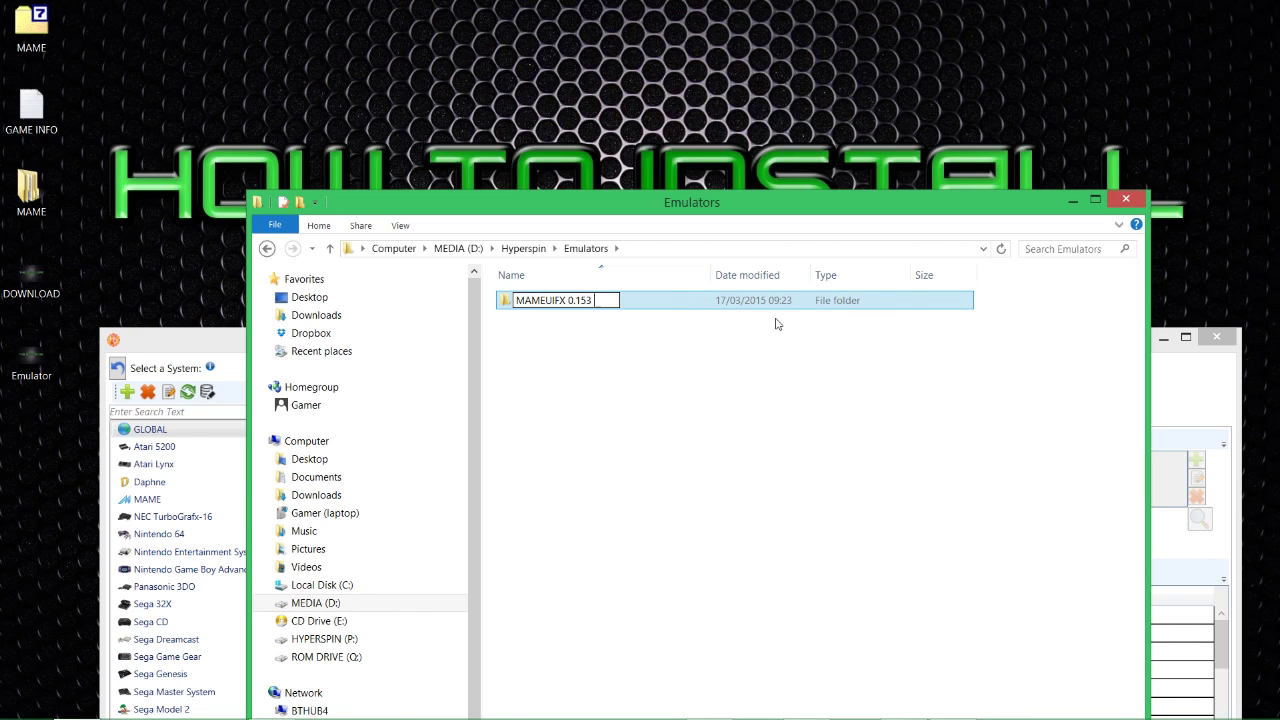
{"action": "key", "text": "BackSpace"}
{"action": "key", "text": "BackSpace"}
{"action": "key", "text": "Return"}
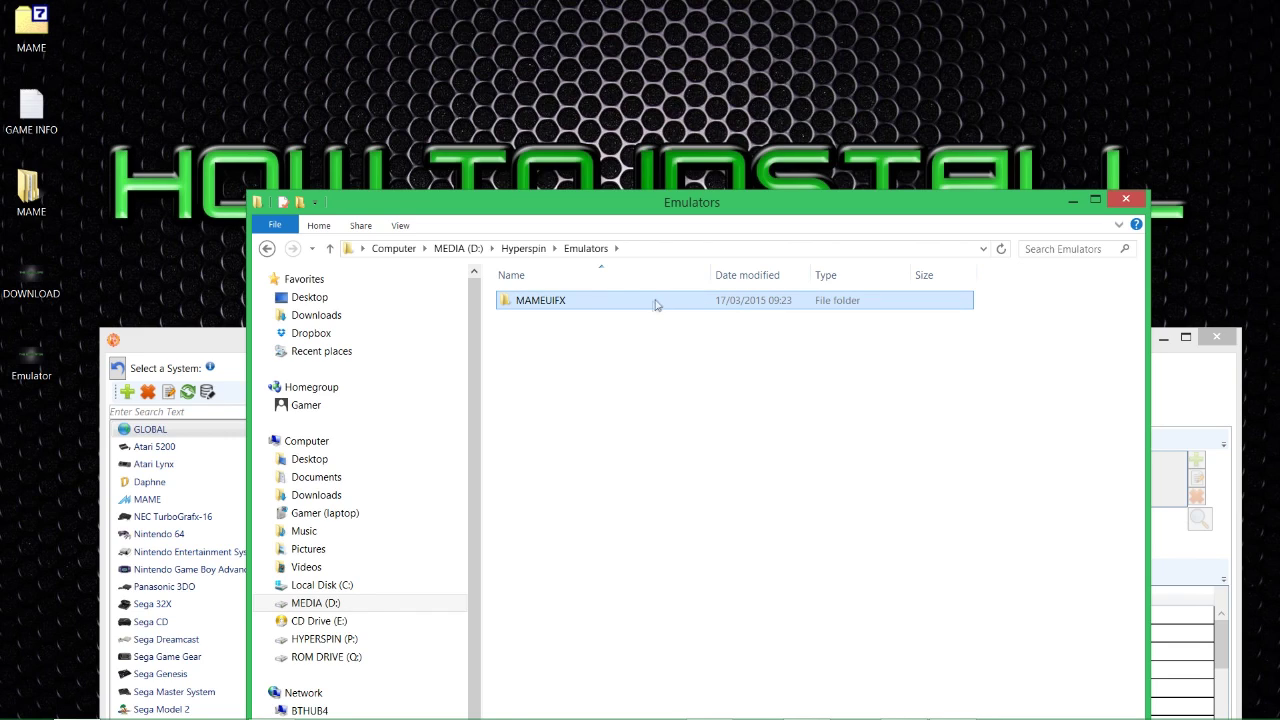
- Open the MAMEUIFX folder to examine its contents, and minimize its window
{"action": "double_click", "coordinate": [575, 310]}
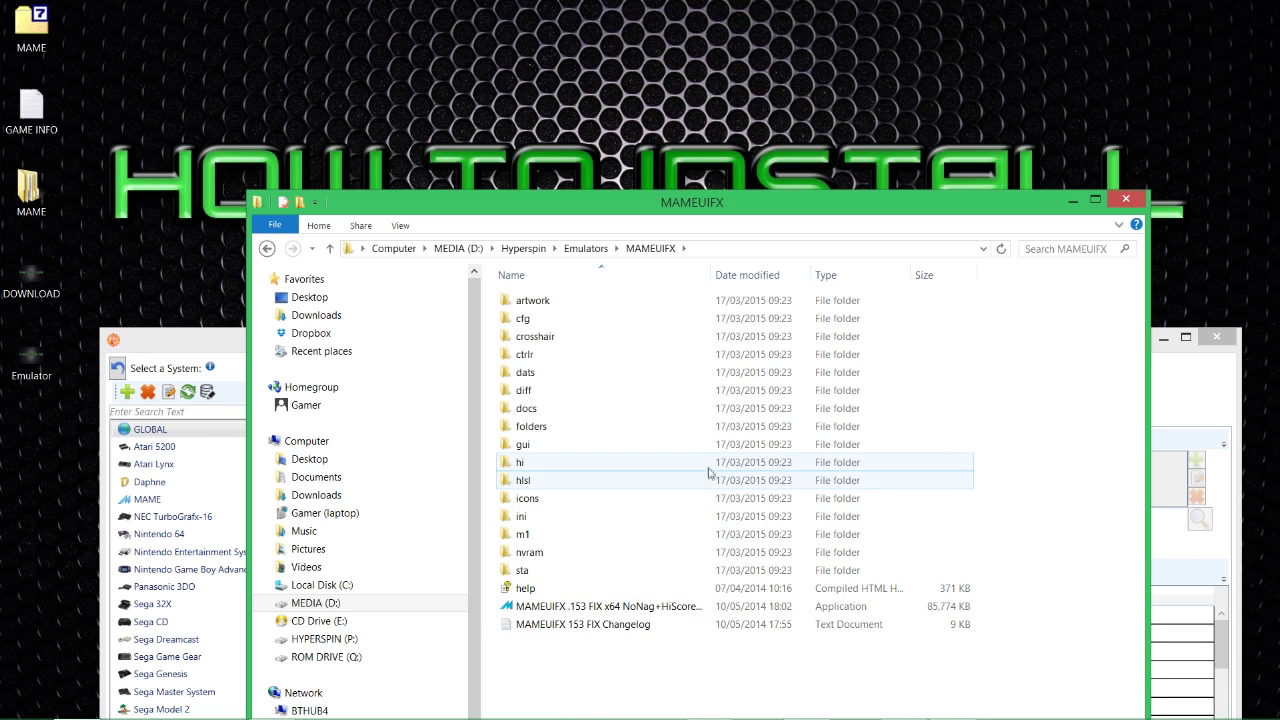
{"action": "left_click_drag", "start_coordinate": [698, 213], "coordinate": [700, 102]}
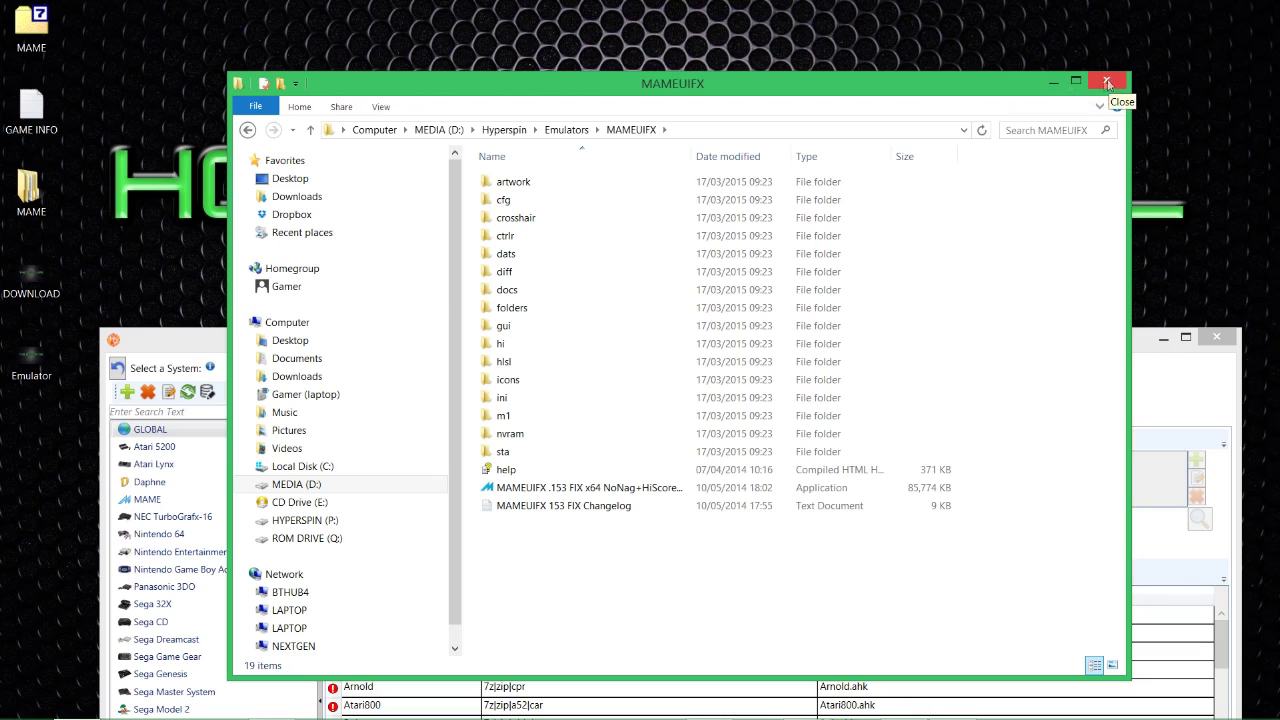
{"action": "left_click", "coordinate": [1055, 84]}
- Bring HyperLaunch HQ fully into view and compare the emulator lists of the GLOBAL, Nintendo 64 and MAME systems
{"action": "left_click_drag", "start_coordinate": [725, 349], "coordinate": [767, 35]}
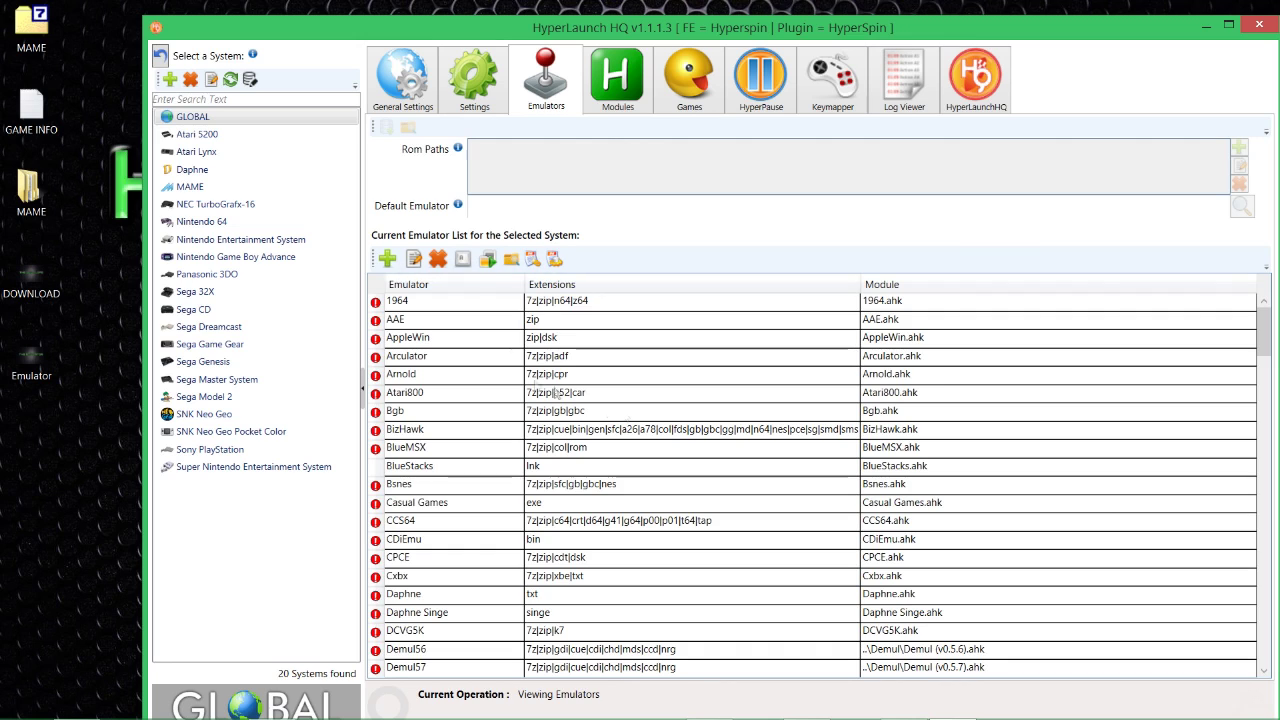
{"action": "left_click", "coordinate": [587, 507]}
{"action": "scroll", "coordinate": [587, 507], "scroll_direction": "down", "scroll_amount": 20}
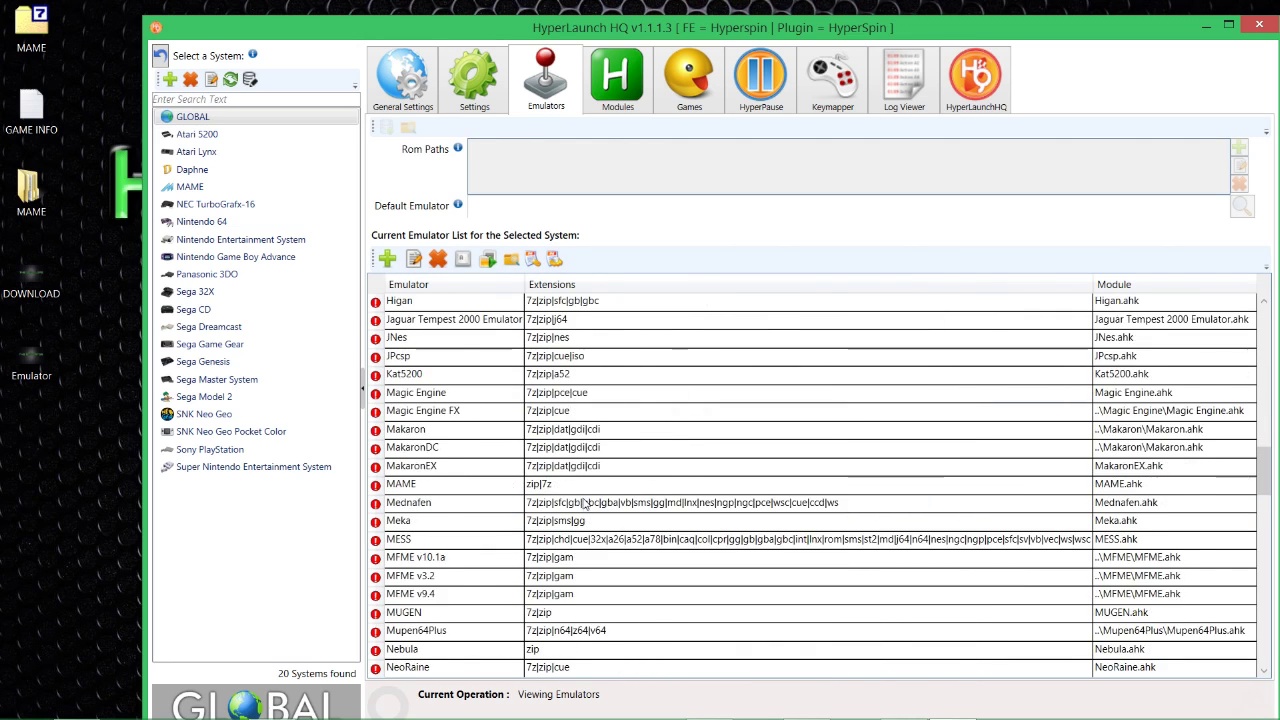
{"action": "scroll", "coordinate": [583, 503], "scroll_direction": "up", "scroll_amount": 2}
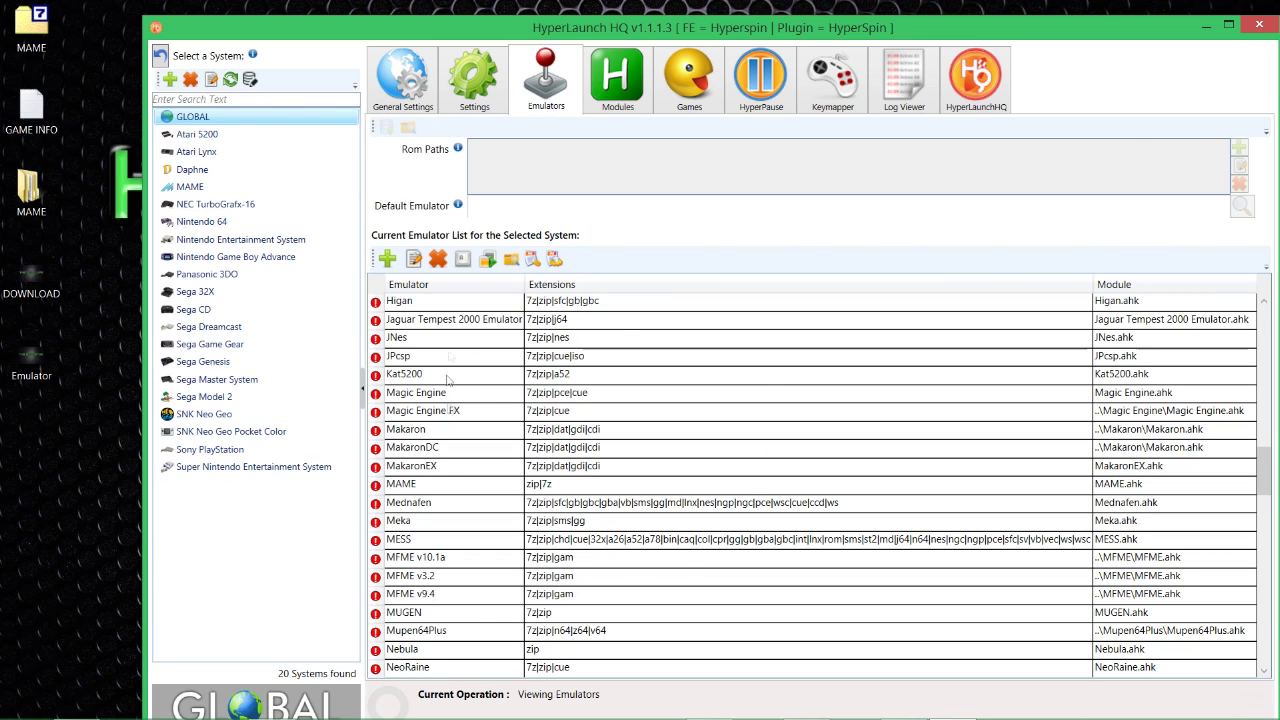
{"action": "left_click", "coordinate": [212, 221]}
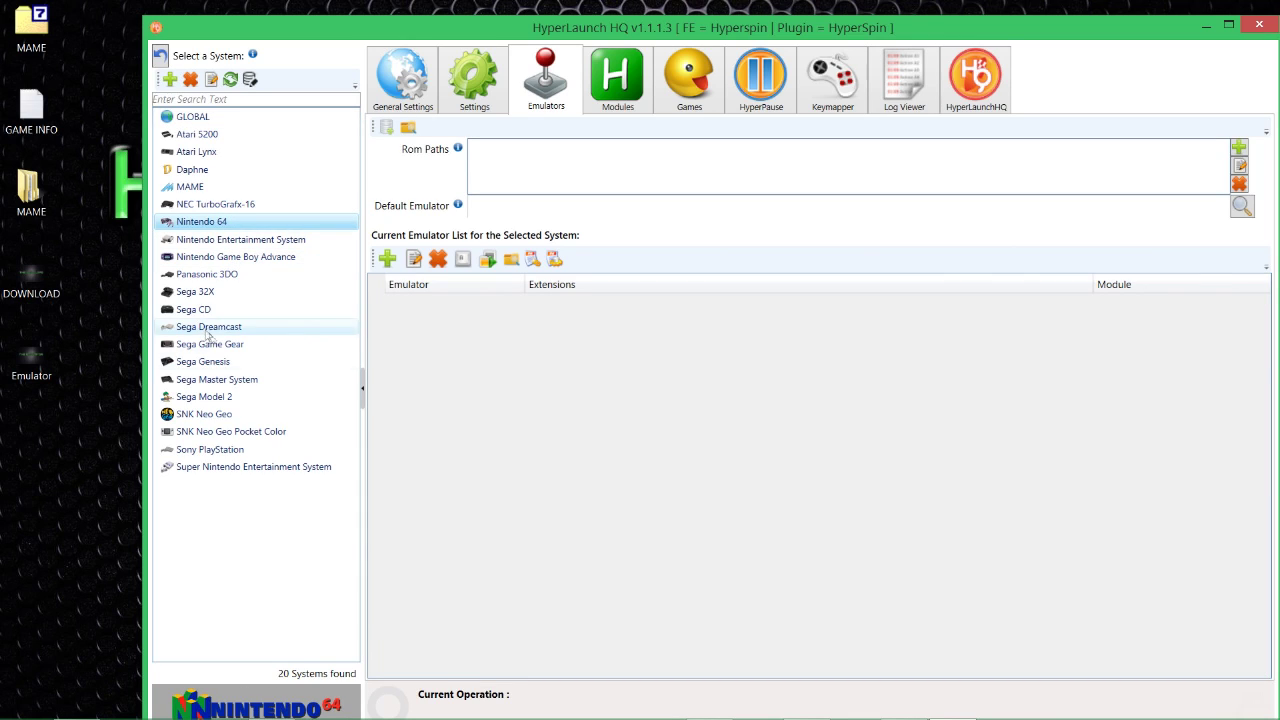
{"action": "left_click", "coordinate": [190, 187]}
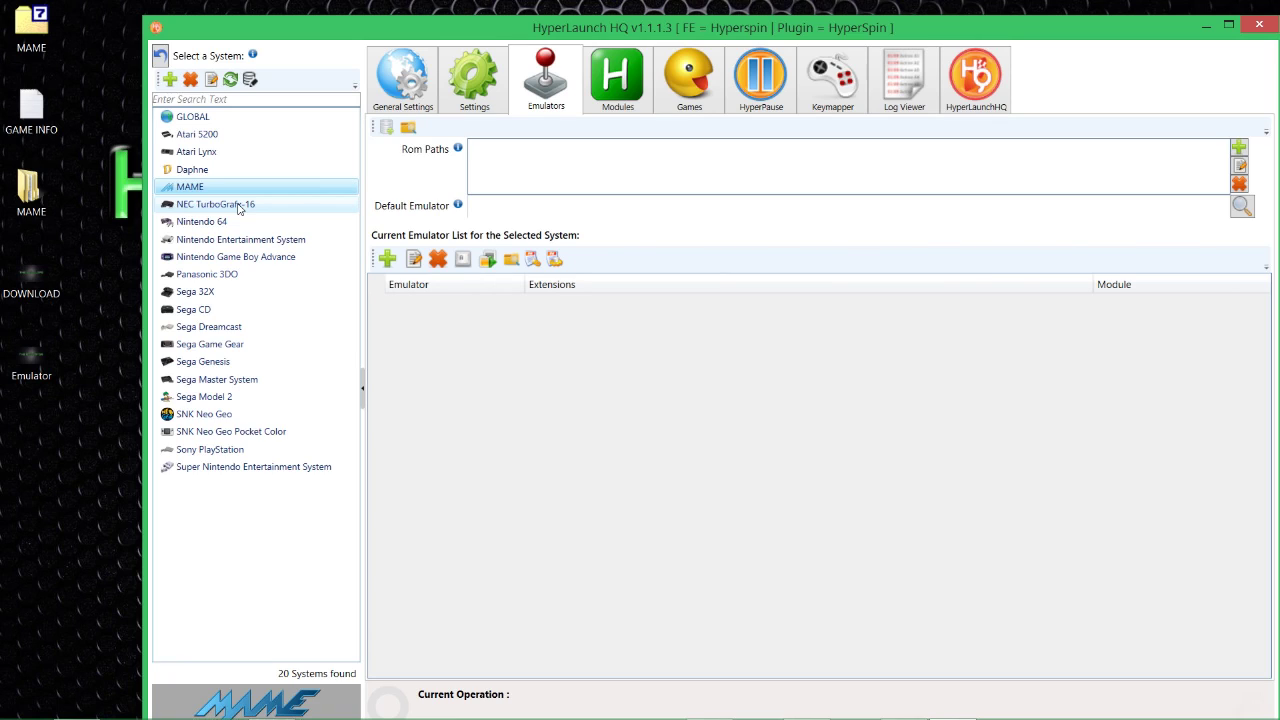
{"action": "left_click", "coordinate": [200, 117]}
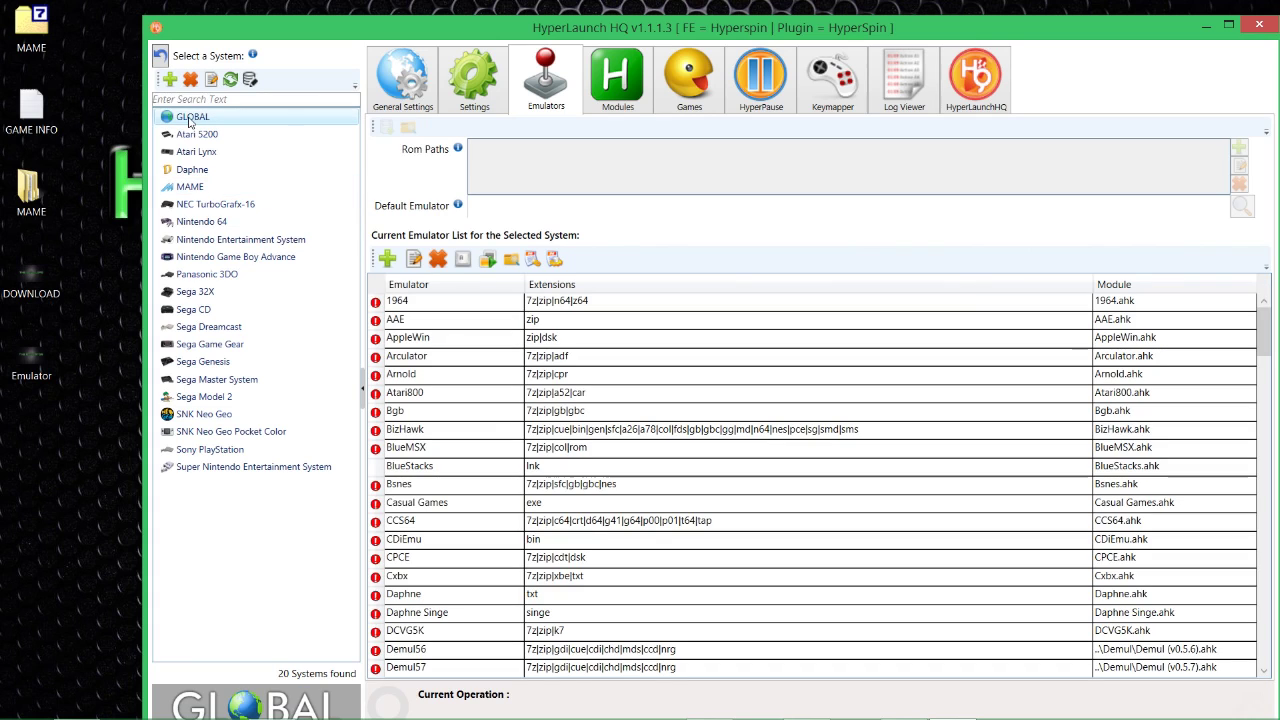
{"action": "left_click", "coordinate": [490, 92]}
{"action": "left_click", "coordinate": [552, 108]}
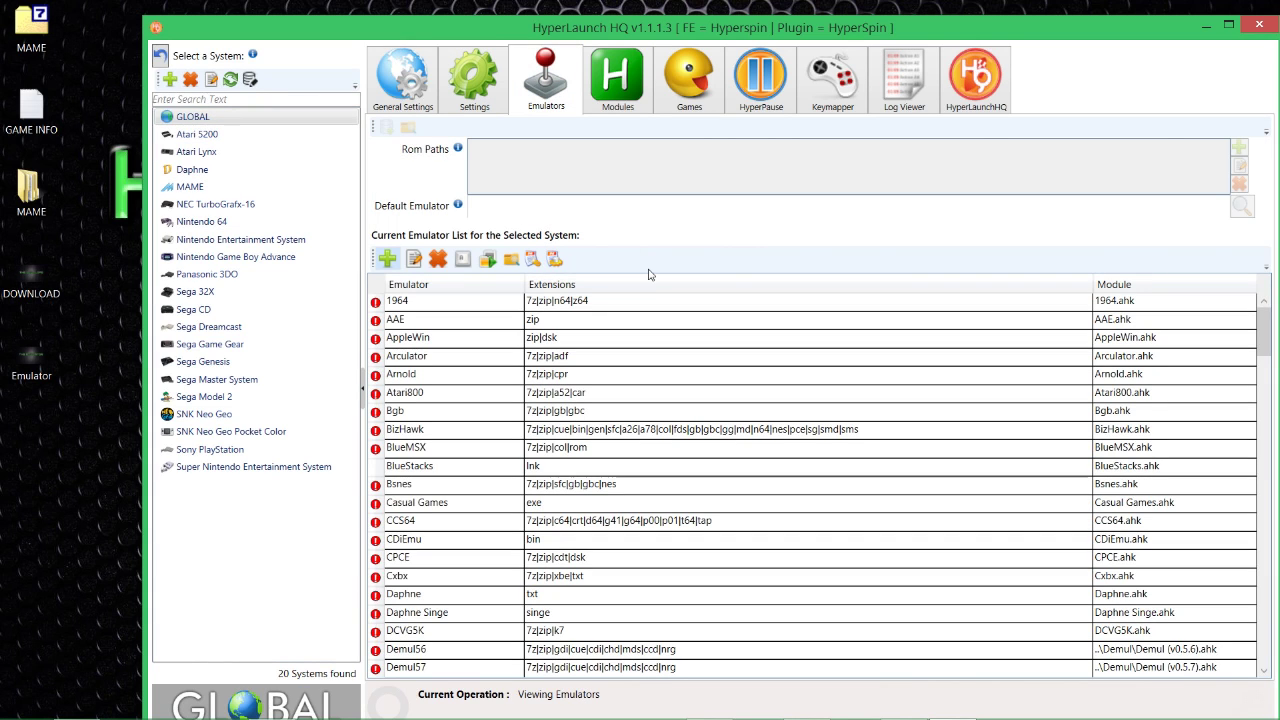
- Open the MAME entry of the GLOBAL emulator list for editing and check its executable path
{"action": "scroll", "coordinate": [557, 410], "scroll_direction": "down", "scroll_amount": 1}
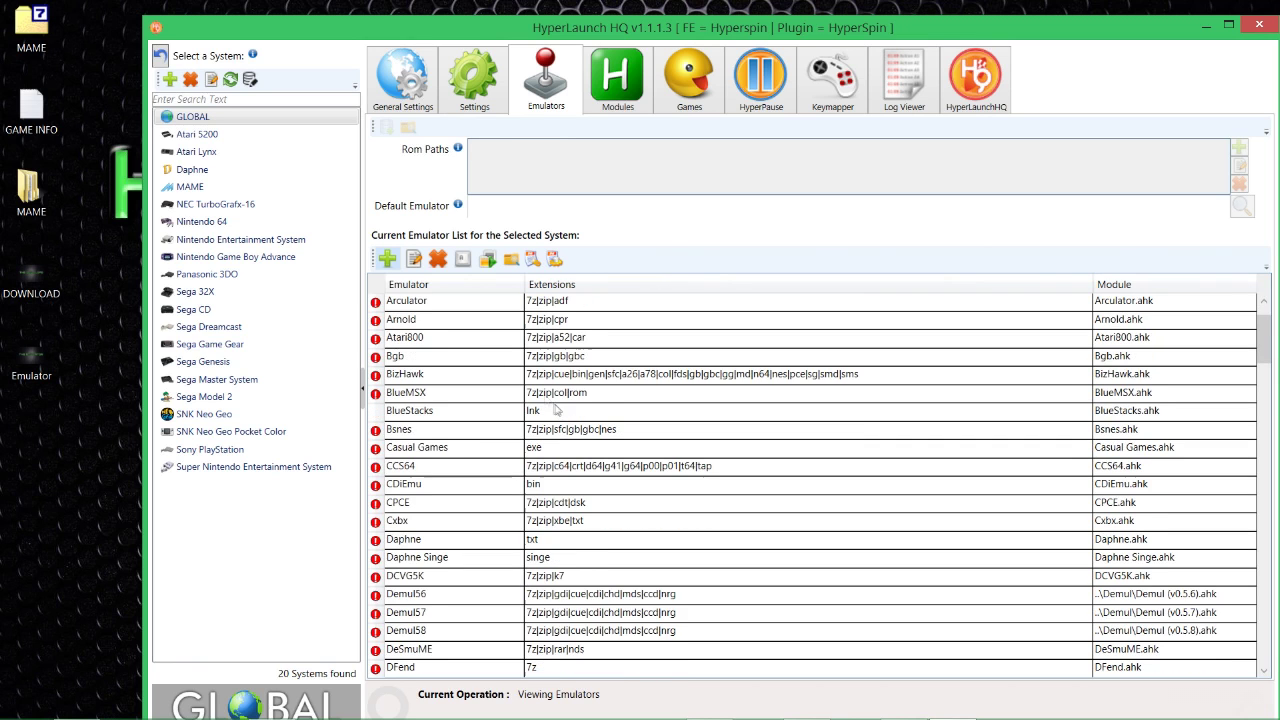
{"action": "scroll", "coordinate": [447, 333], "scroll_direction": "up", "scroll_amount": 1}
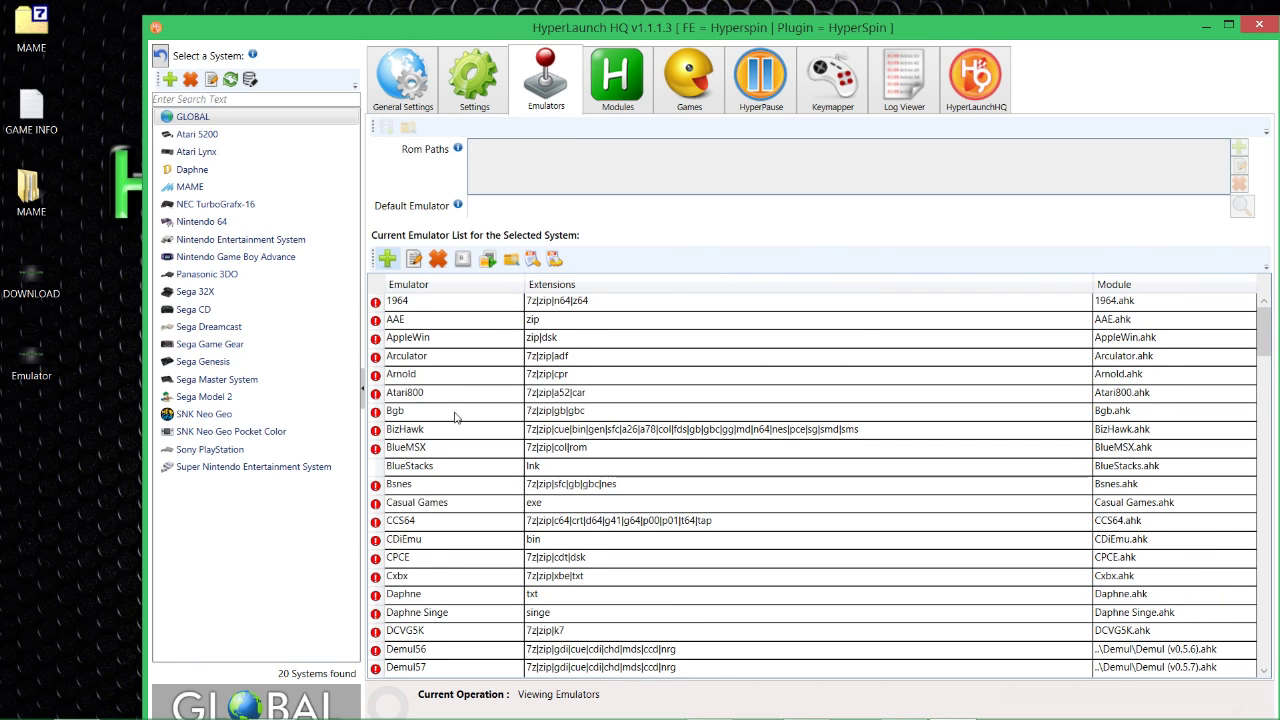
{"action": "scroll", "coordinate": [455, 417], "scroll_direction": "down", "scroll_amount": 20}
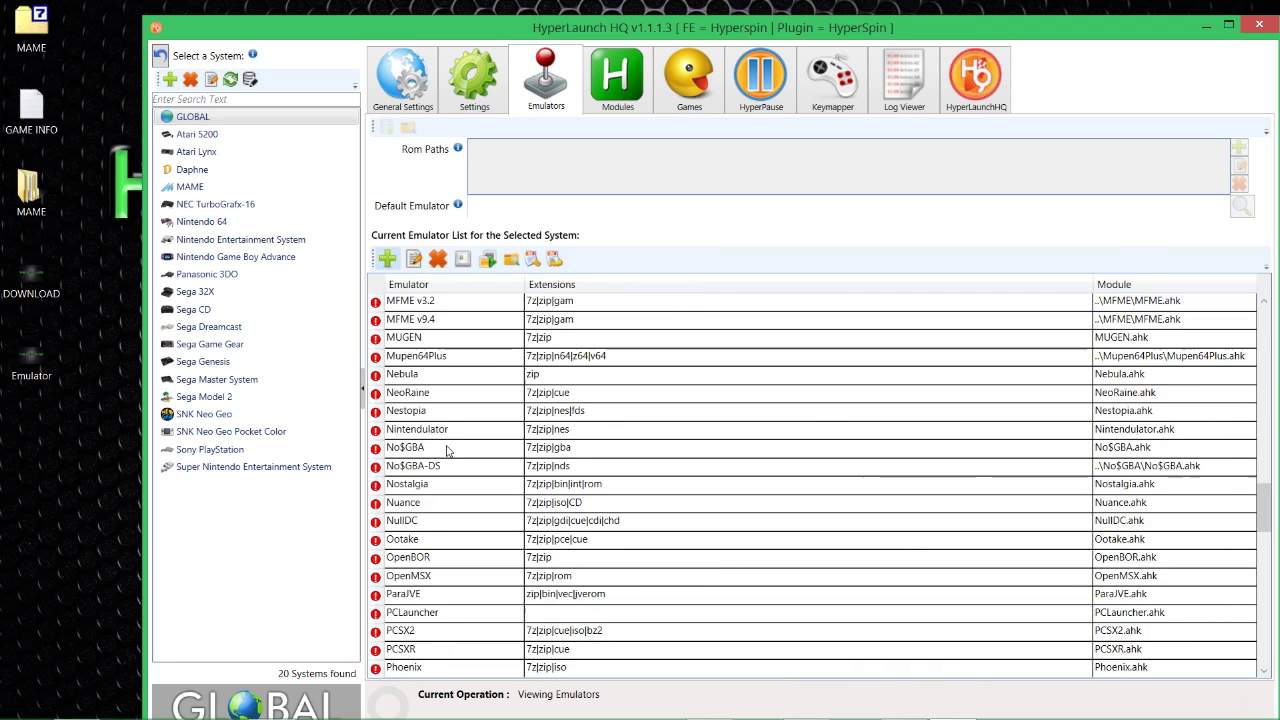
{"action": "scroll", "coordinate": [447, 450], "scroll_direction": "up", "scroll_amount": 3}
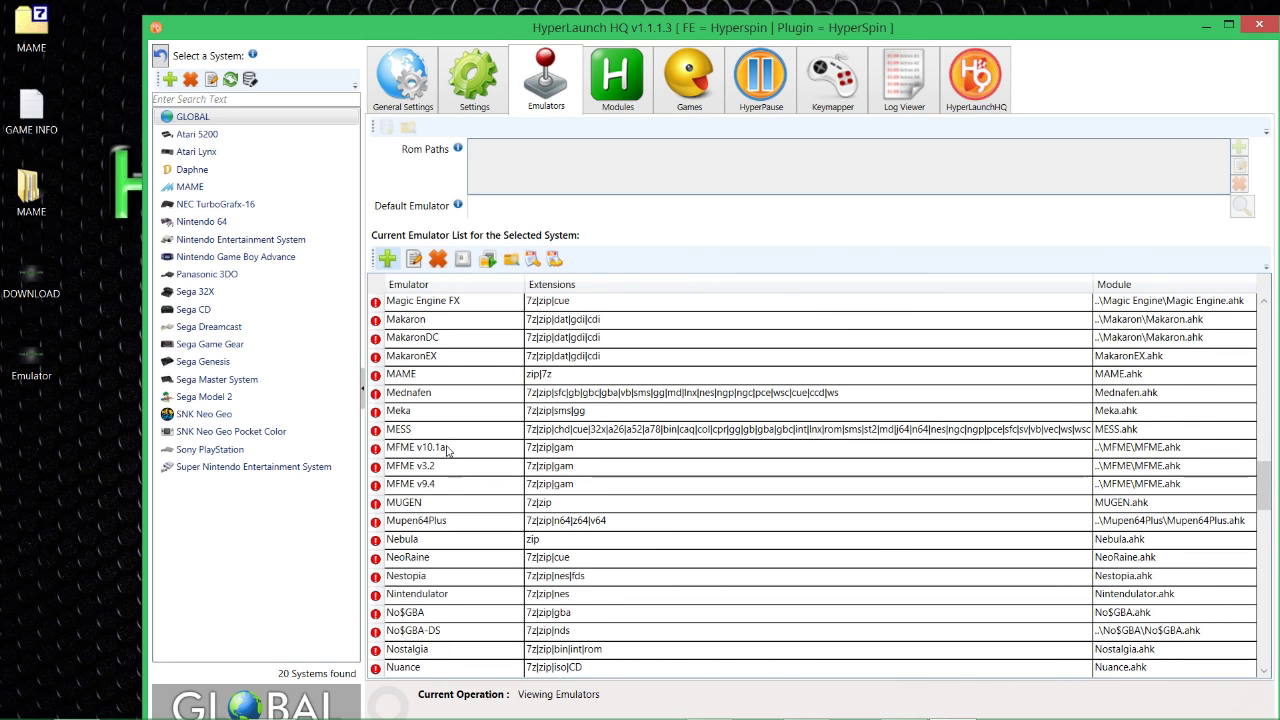
{"action": "left_click", "coordinate": [440, 376]}
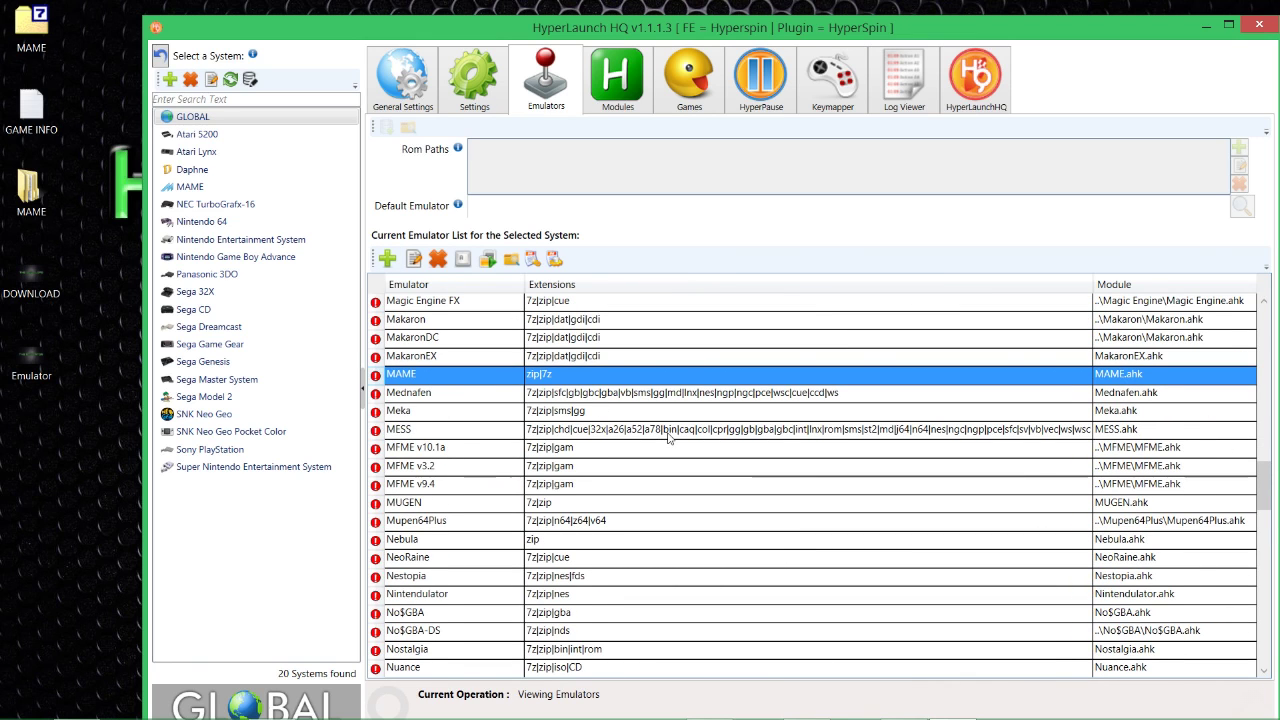
{"action": "double_click", "coordinate": [441, 381]}
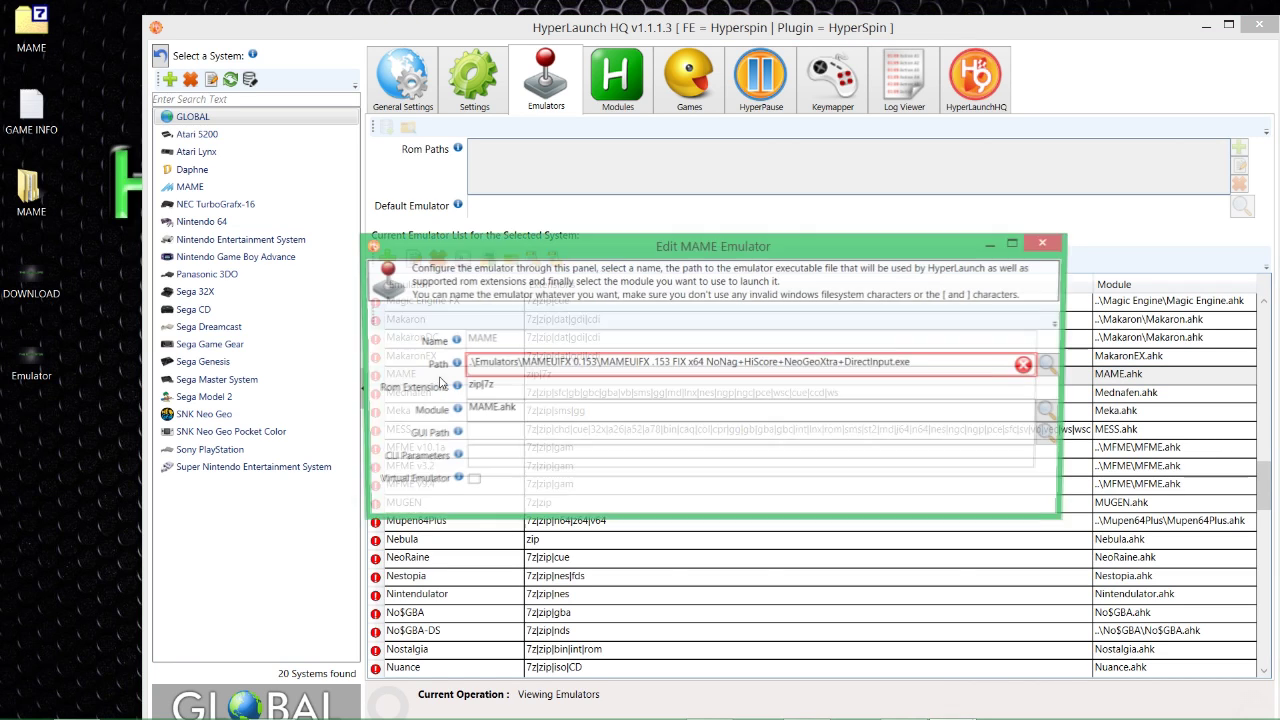
{"action": "left_click_drag", "start_coordinate": [645, 245], "coordinate": [492, 195]}
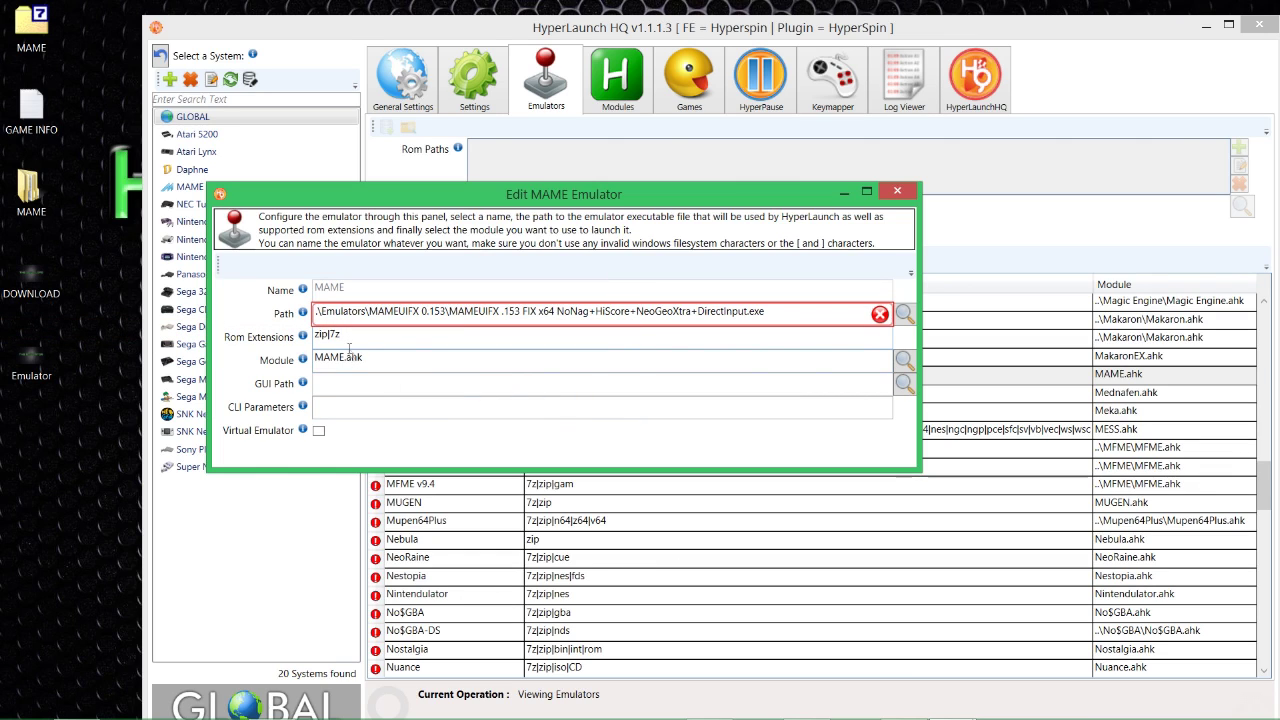
{"action": "mouse_move", "coordinate": [495, 318]}
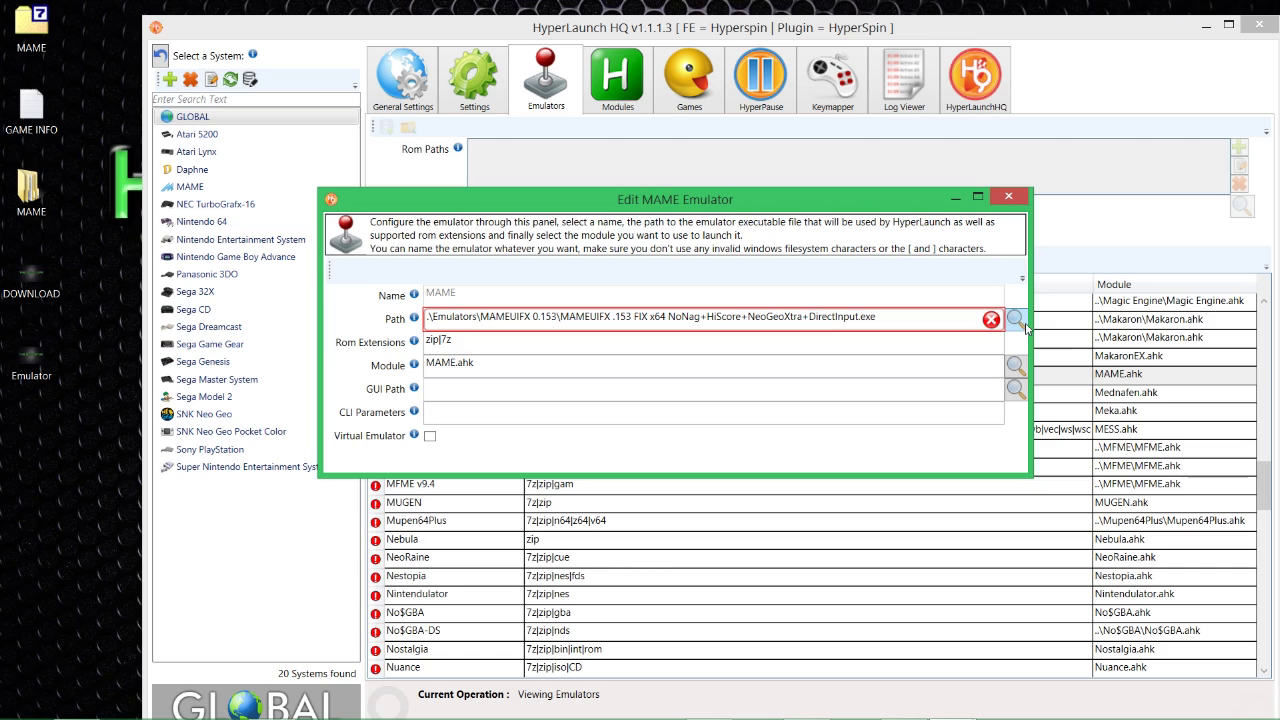
{"action": "mouse_move", "coordinate": [896, 319]}
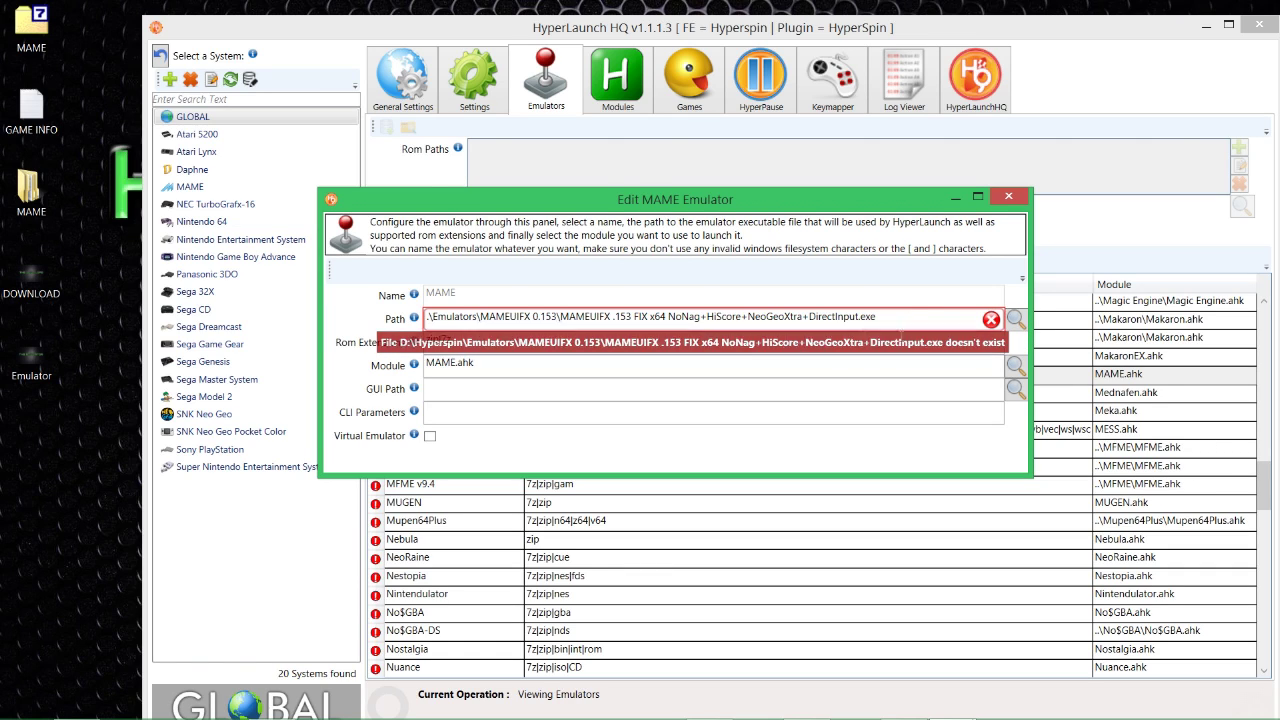
- Start browsing for the MAME emulator's path and go into the Emulators folder inside Hyperspin
{"action": "left_click", "coordinate": [1015, 319]}
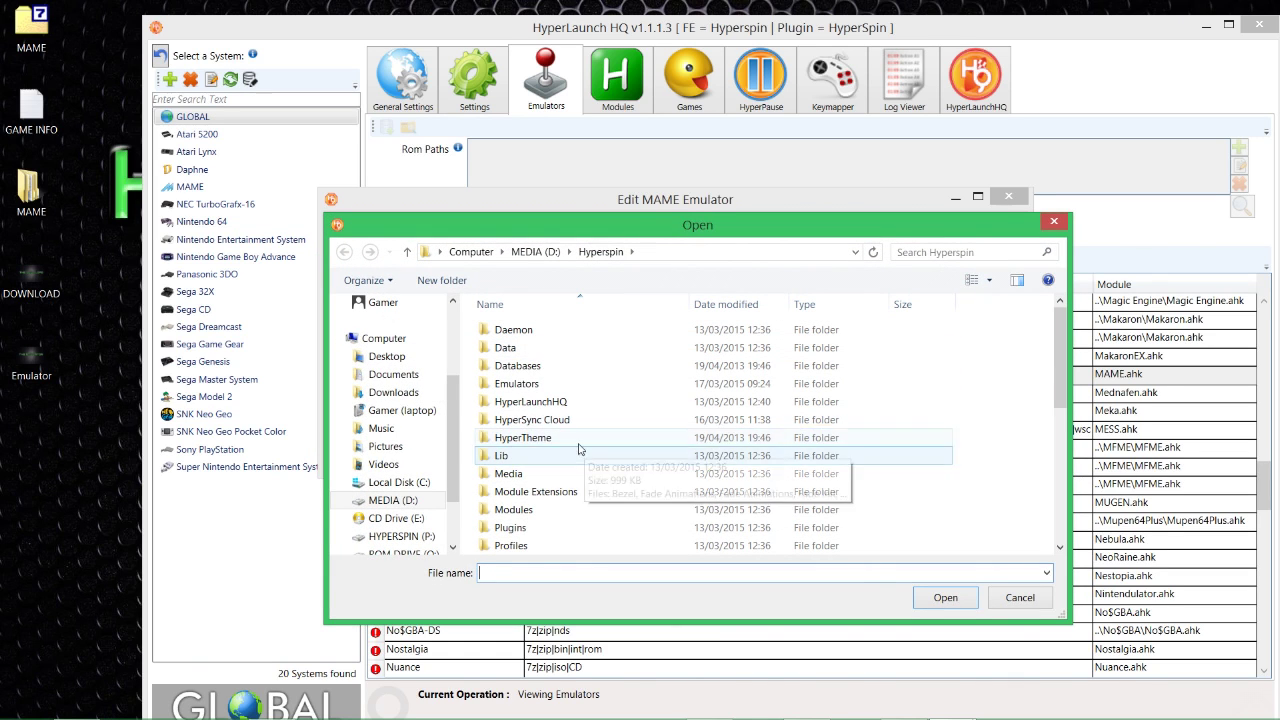
{"action": "scroll", "coordinate": [586, 462], "scroll_direction": "down", "scroll_amount": 5}
{"action": "scroll", "coordinate": [586, 467], "scroll_direction": "up", "scroll_amount": 3}
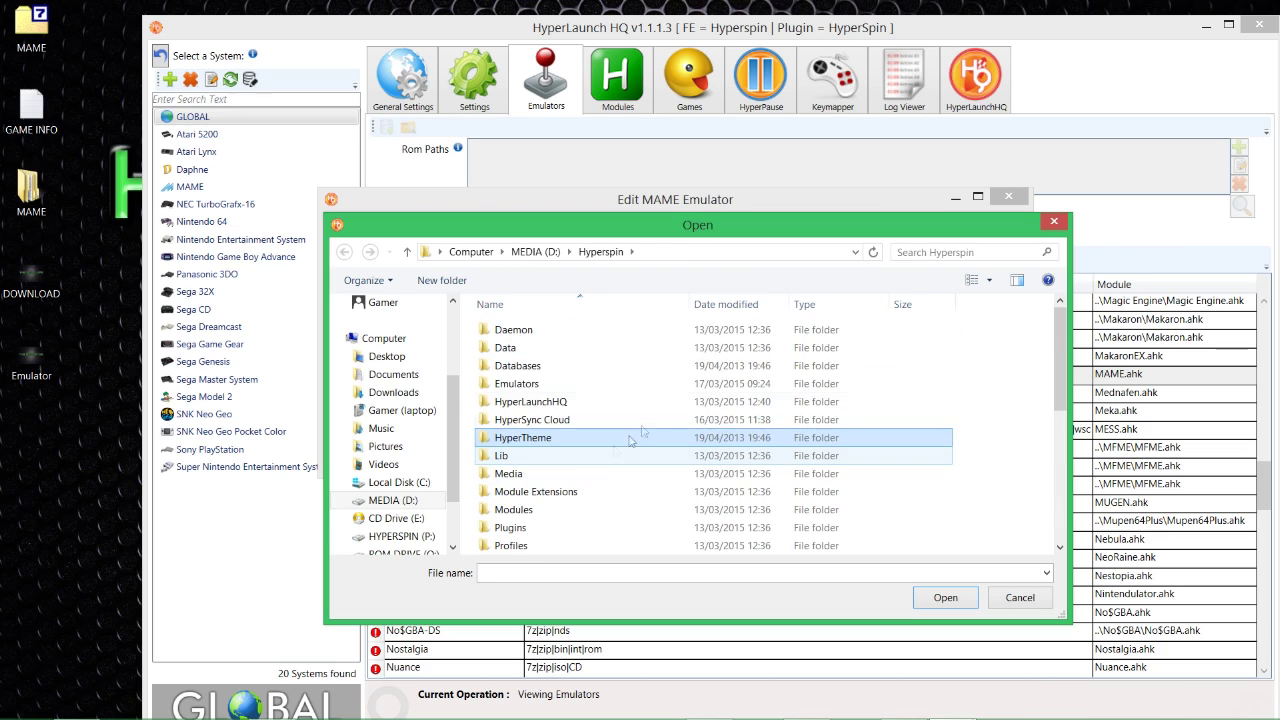
{"action": "scroll", "coordinate": [586, 467], "scroll_direction": "down", "scroll_amount": 4}
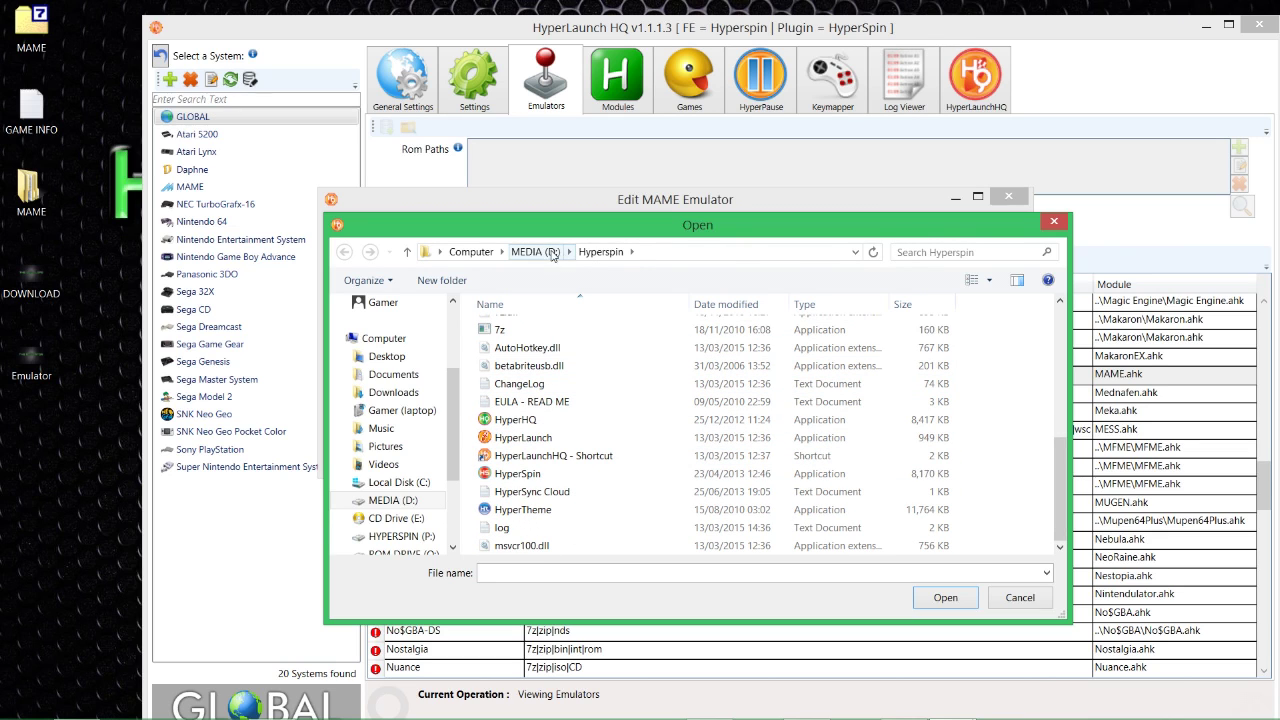
{"action": "scroll", "coordinate": [567, 452], "scroll_direction": "up", "scroll_amount": 3}
{"action": "scroll", "coordinate": [567, 452], "scroll_direction": "up", "scroll_amount": 3}
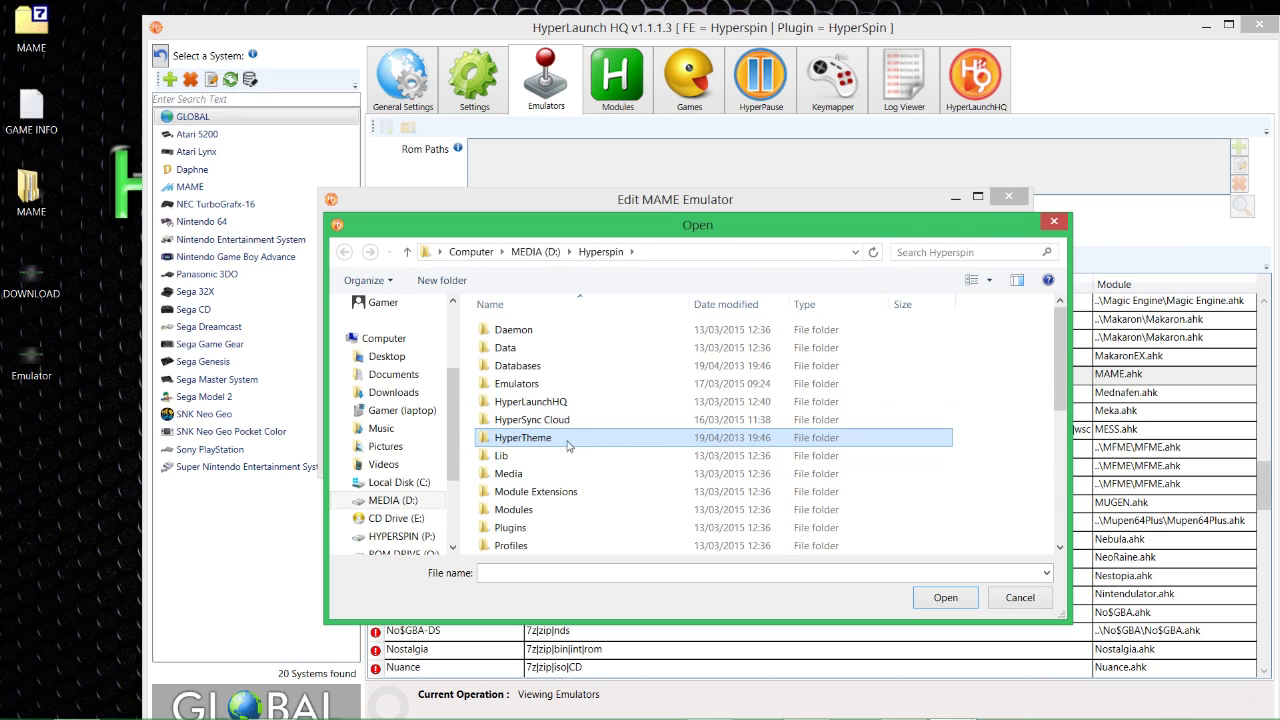
{"action": "double_click", "coordinate": [547, 387]}
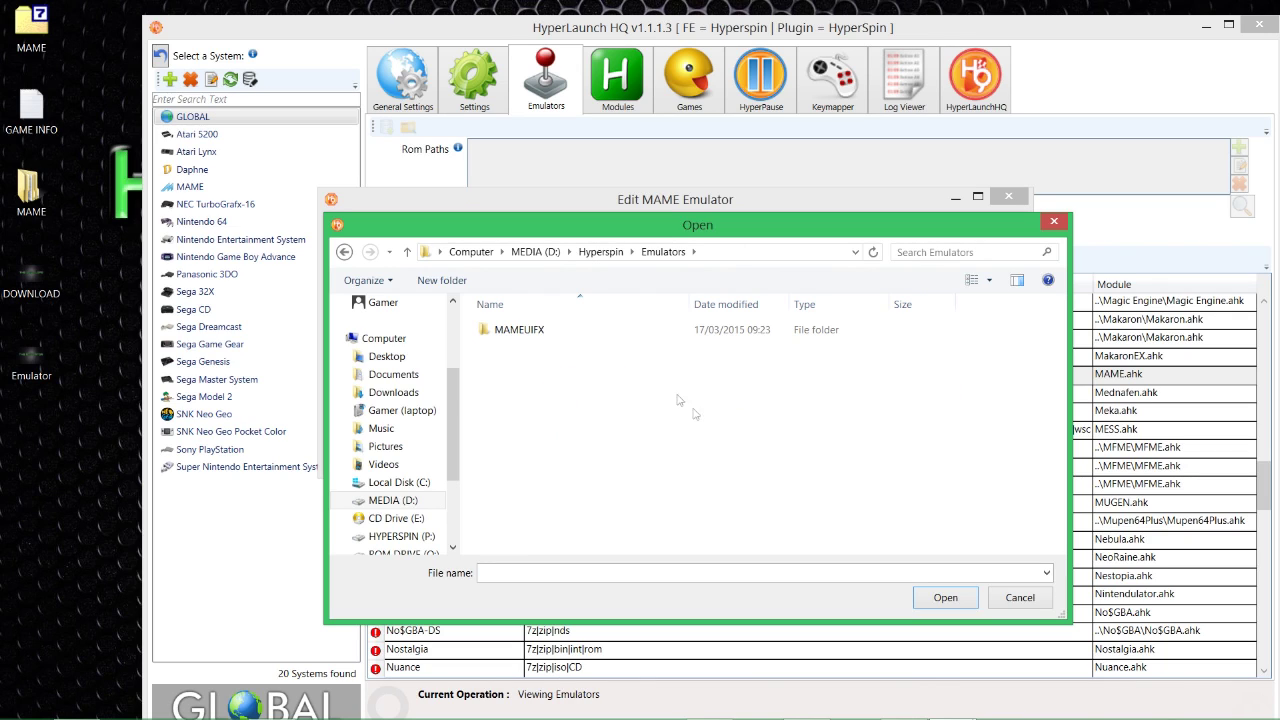
- Set the emulator path to MAMEUIFX .153 FIX x64 NoNag+HiScore+NeoGeoXtra+DirectInput.exe in the MAMEUIFX folder, and close the MAME emulator settings
{"action": "left_click", "coordinate": [529, 335]}
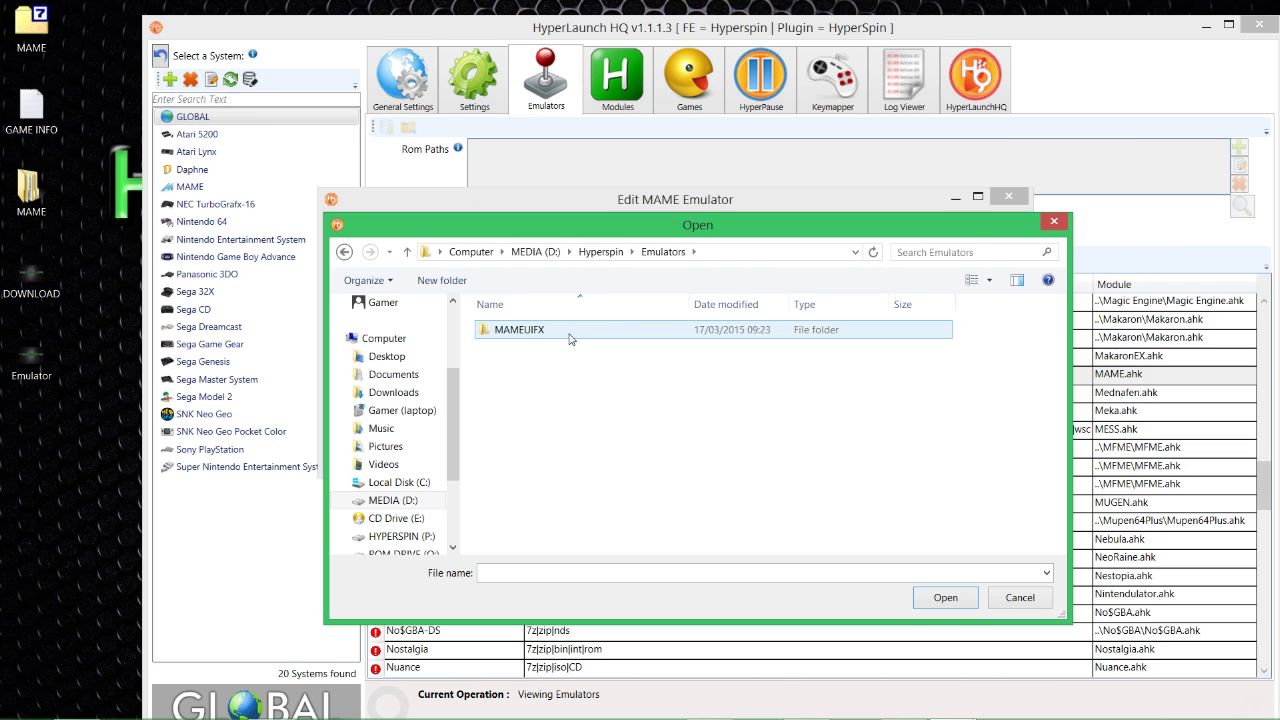
{"action": "double_click", "coordinate": [566, 334]}
{"action": "scroll", "coordinate": [629, 394], "scroll_direction": "down", "scroll_amount": 3}
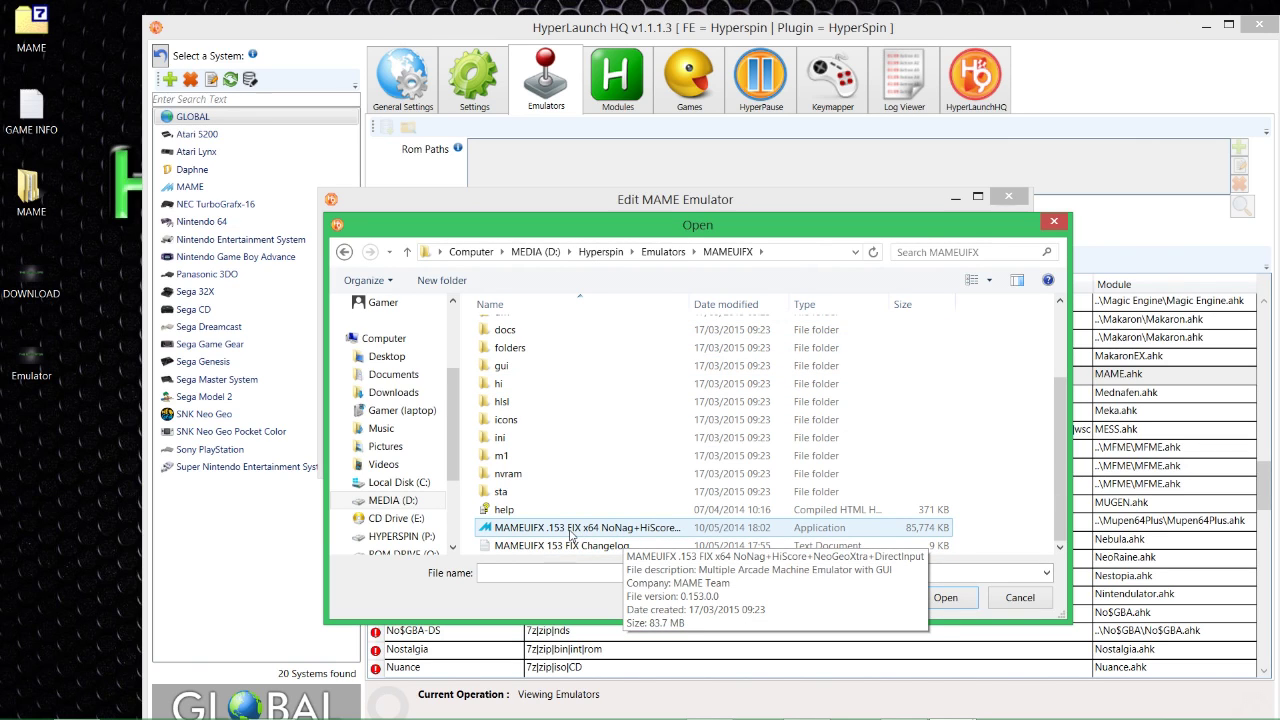
{"action": "left_click_drag", "start_coordinate": [688, 307], "coordinate": [826, 306]}
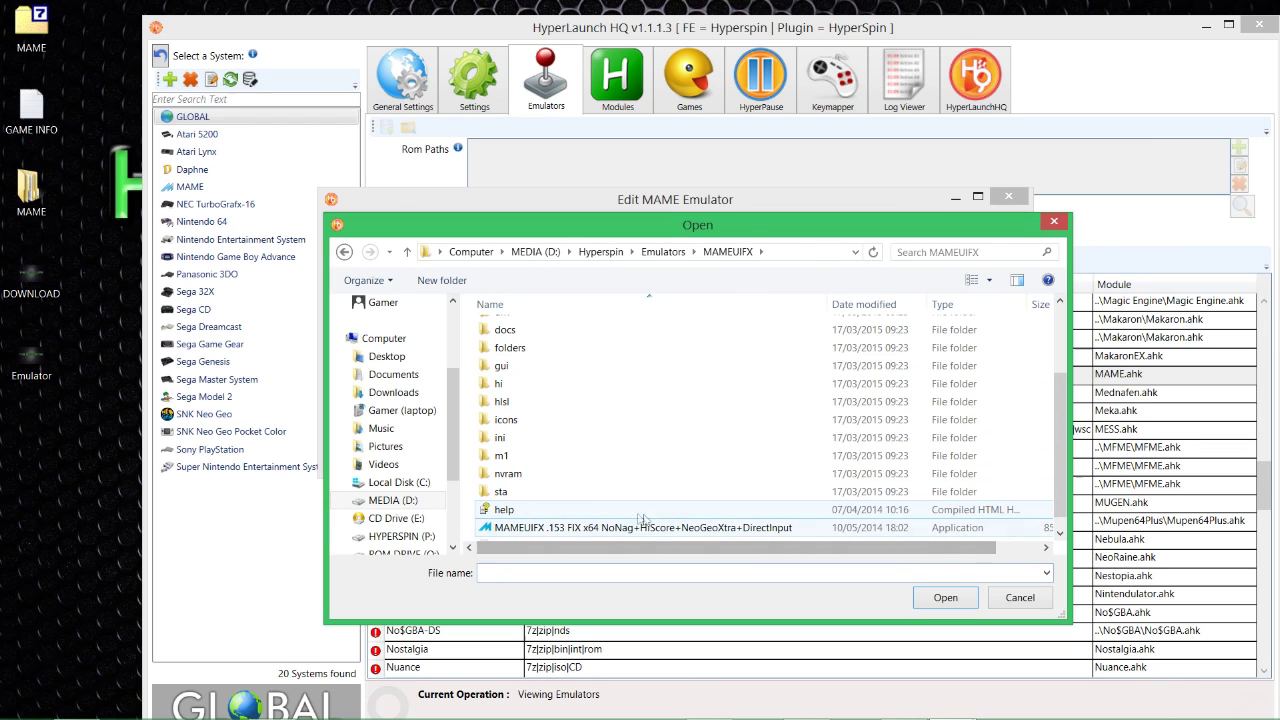
{"action": "double_click", "coordinate": [830, 527]}
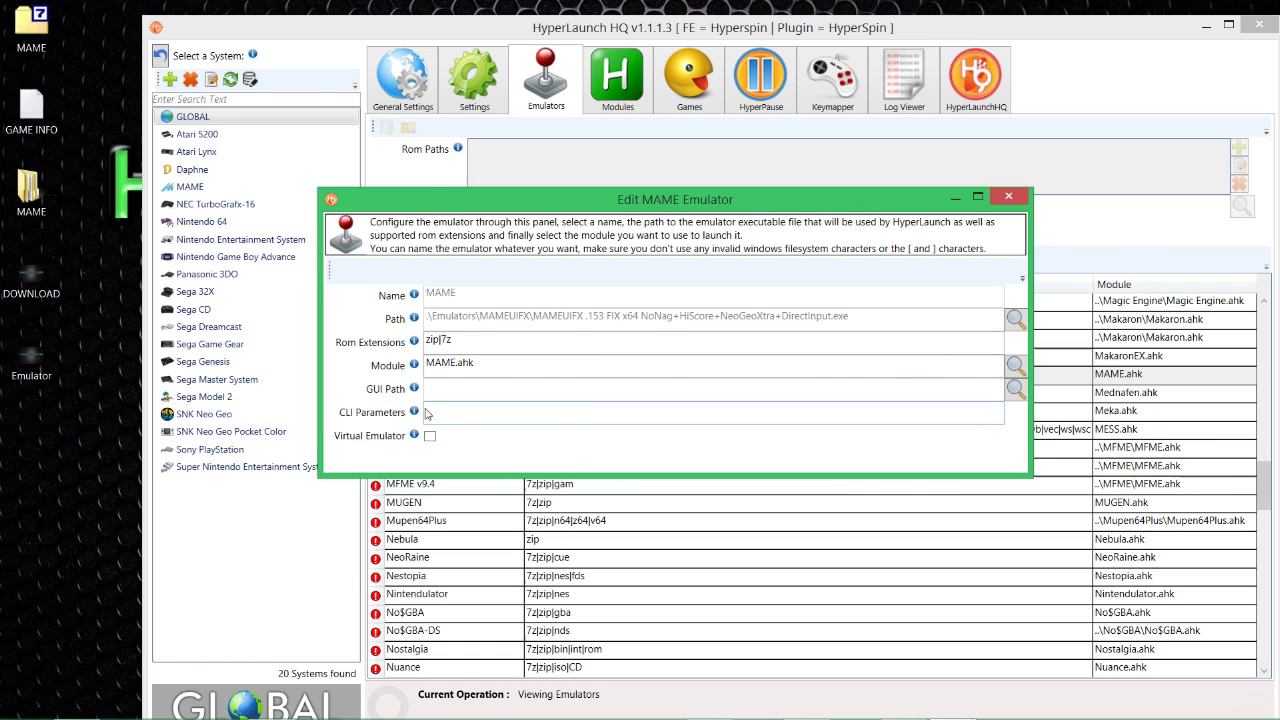
{"action": "left_click", "coordinate": [1009, 199]}
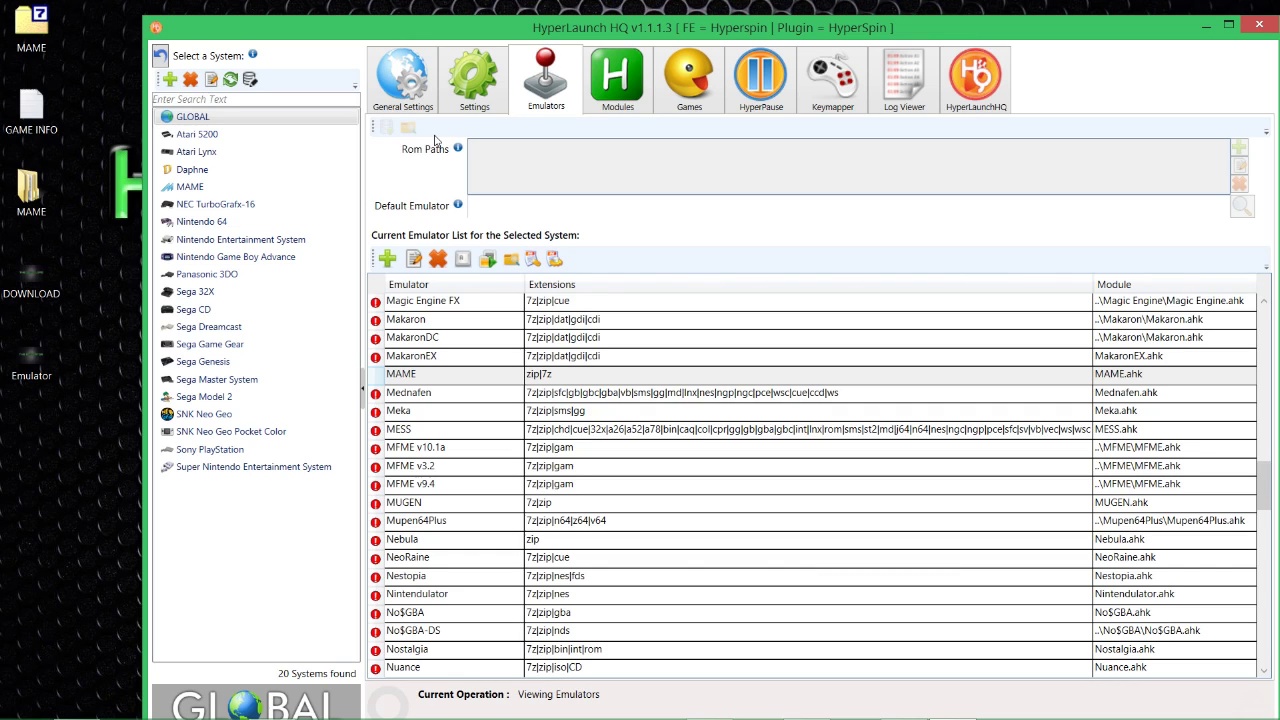
- Select the MAME system and look through its settings and modules before returning to its emulator configuration
{"action": "left_click", "coordinate": [205, 189]}
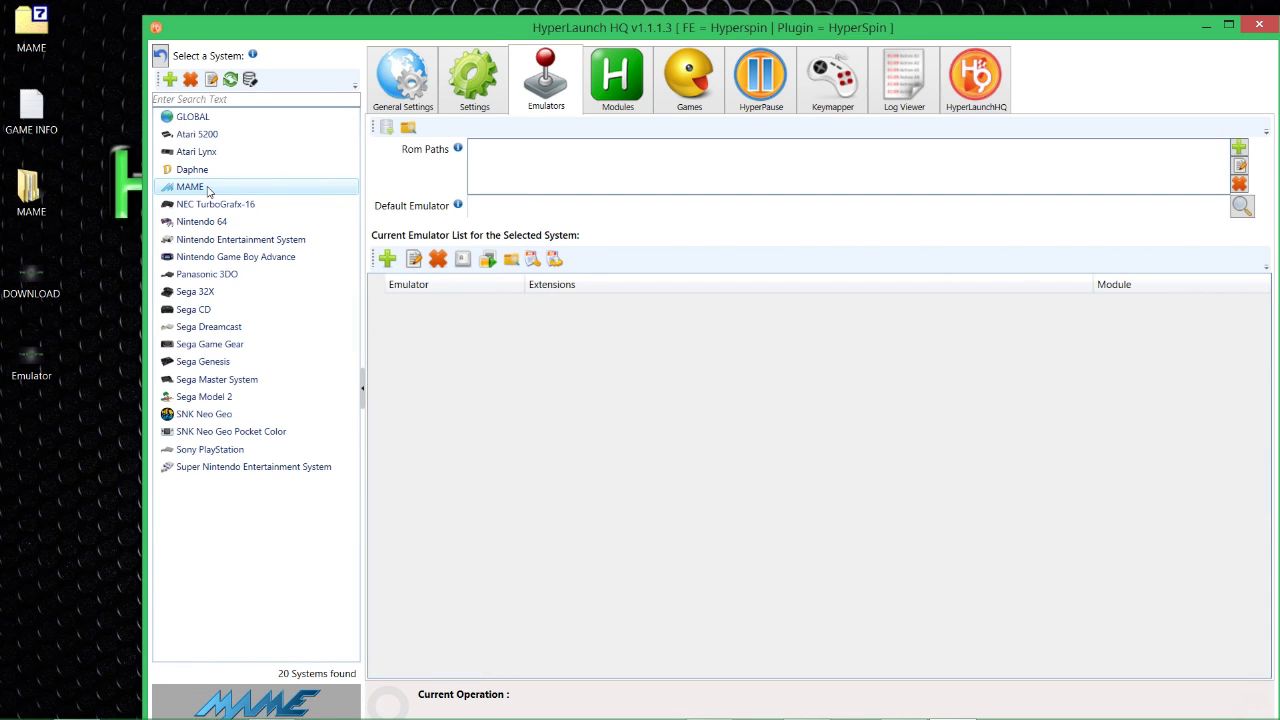
{"action": "left_click", "coordinate": [474, 88]}
{"action": "left_click", "coordinate": [420, 80]}
{"action": "left_click", "coordinate": [462, 82]}
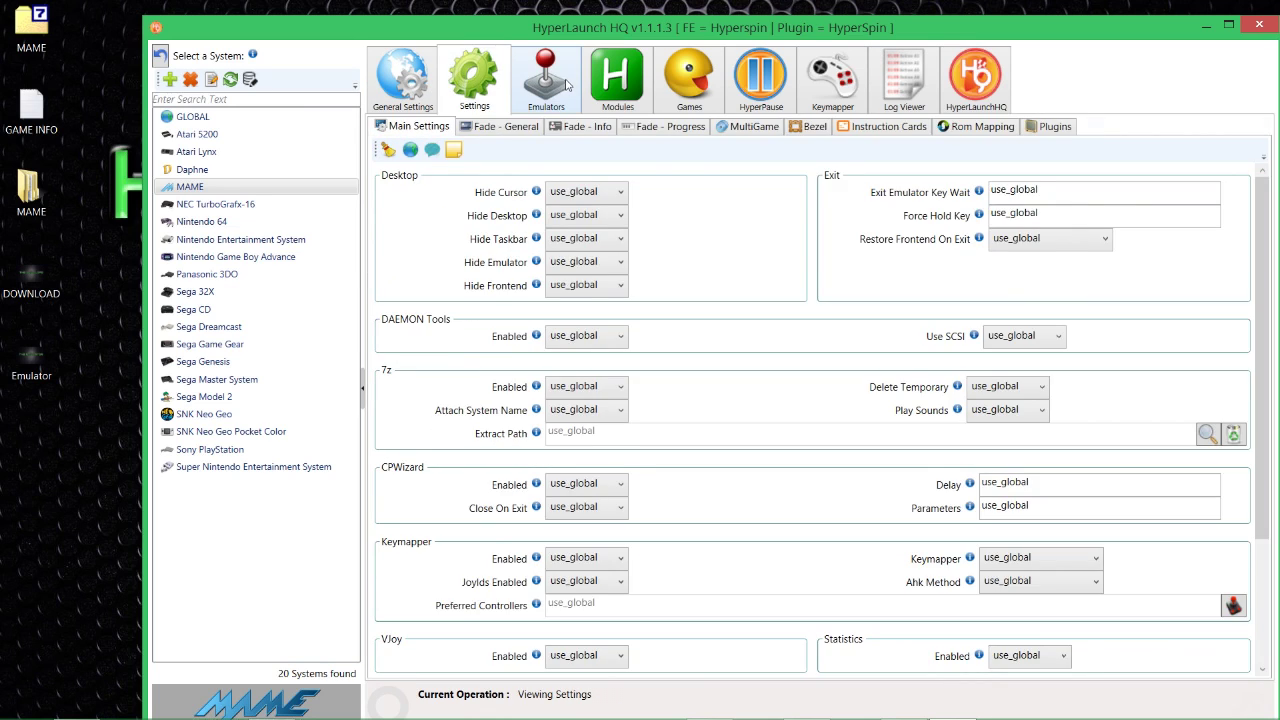
{"action": "left_click", "coordinate": [568, 86]}
{"action": "left_click", "coordinate": [620, 87]}
{"action": "left_click", "coordinate": [682, 92]}
{"action": "left_click", "coordinate": [610, 90]}
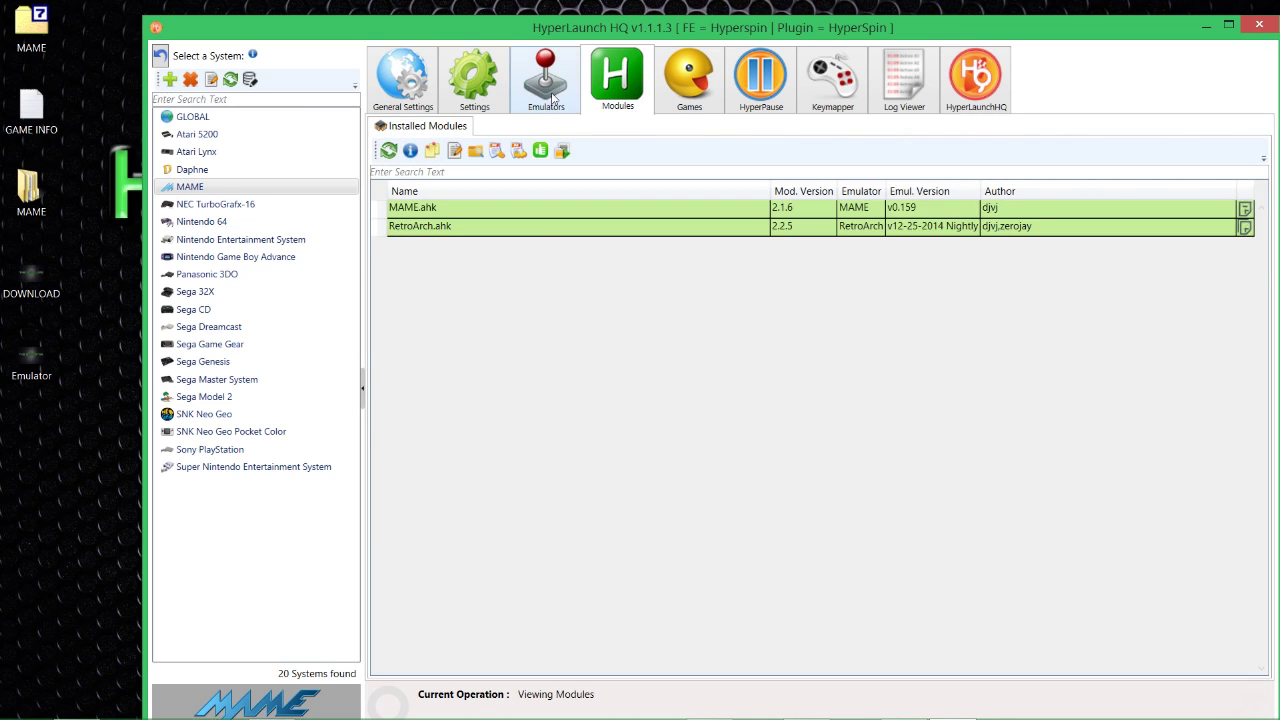
{"action": "left_click", "coordinate": [552, 96]}
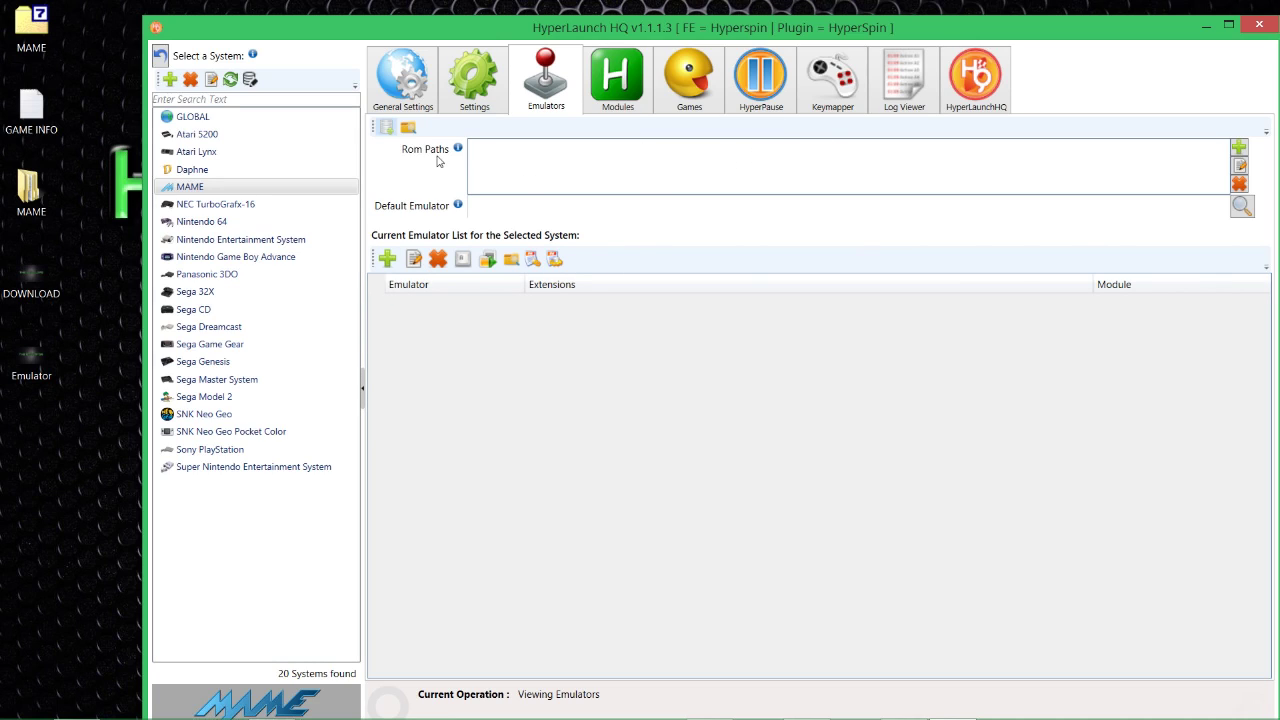
- Start adding a ROM path for the MAME system and expand the ROMs folder on the HYPERSPIN (P:) drive
{"action": "left_click", "coordinate": [1238, 149]}
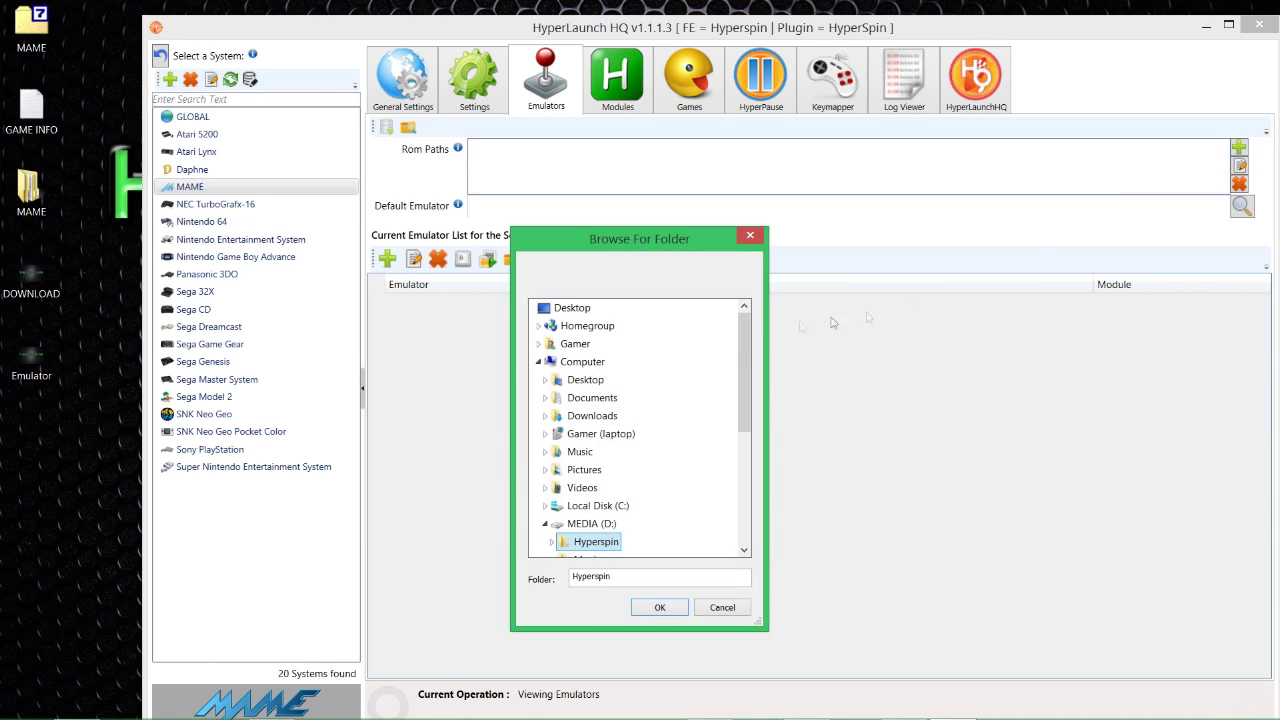
{"action": "scroll", "coordinate": [678, 405], "scroll_direction": "down", "scroll_amount": 3}
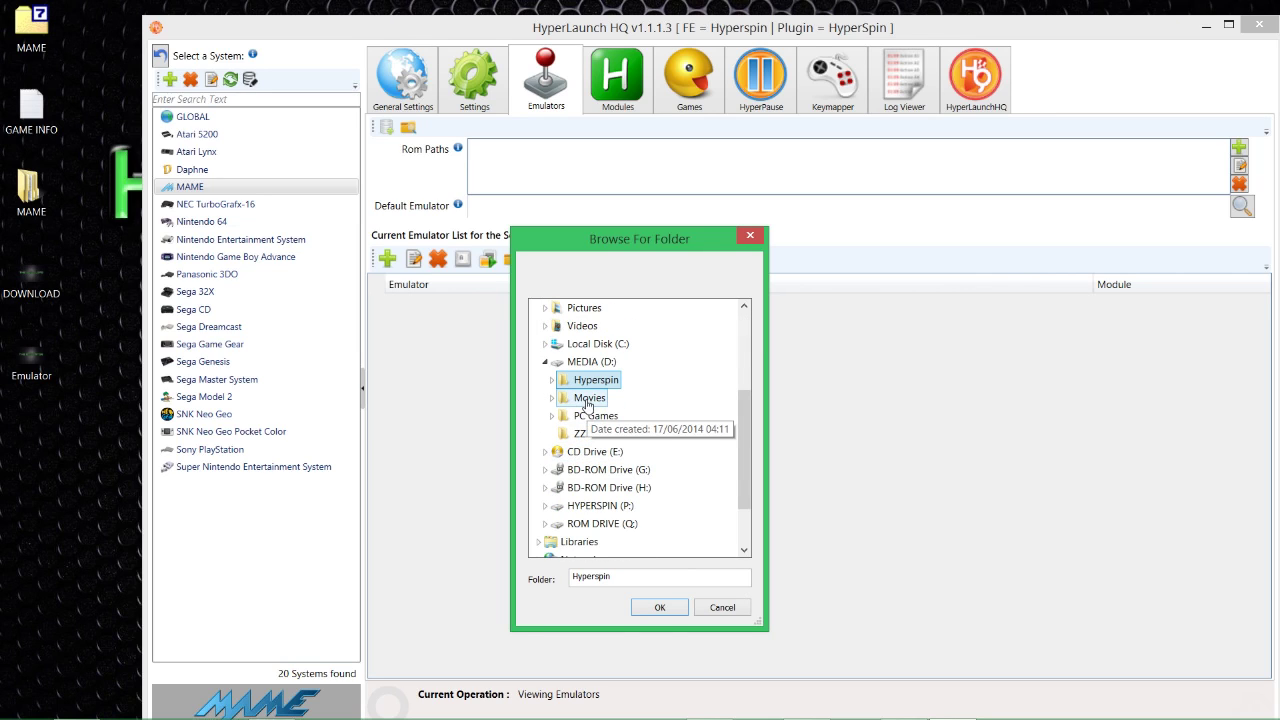
{"action": "scroll", "coordinate": [674, 443], "scroll_direction": "down", "scroll_amount": 1}
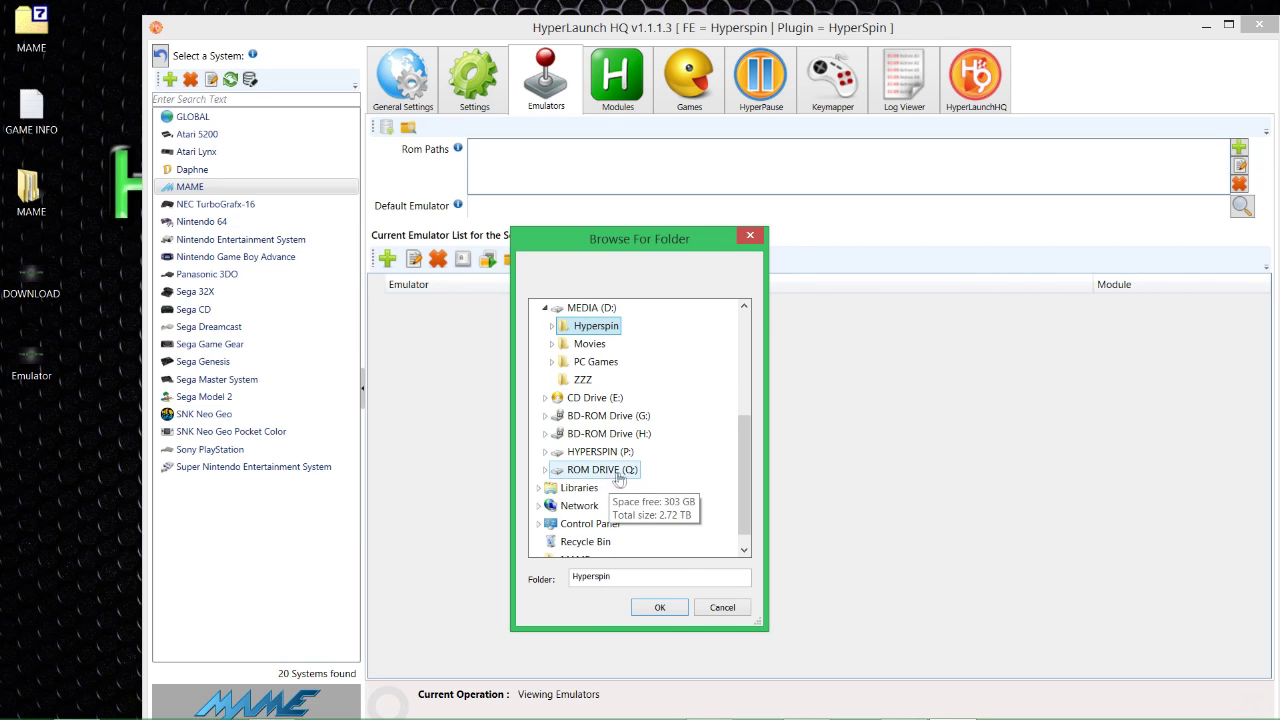
{"action": "left_click", "coordinate": [605, 451]}
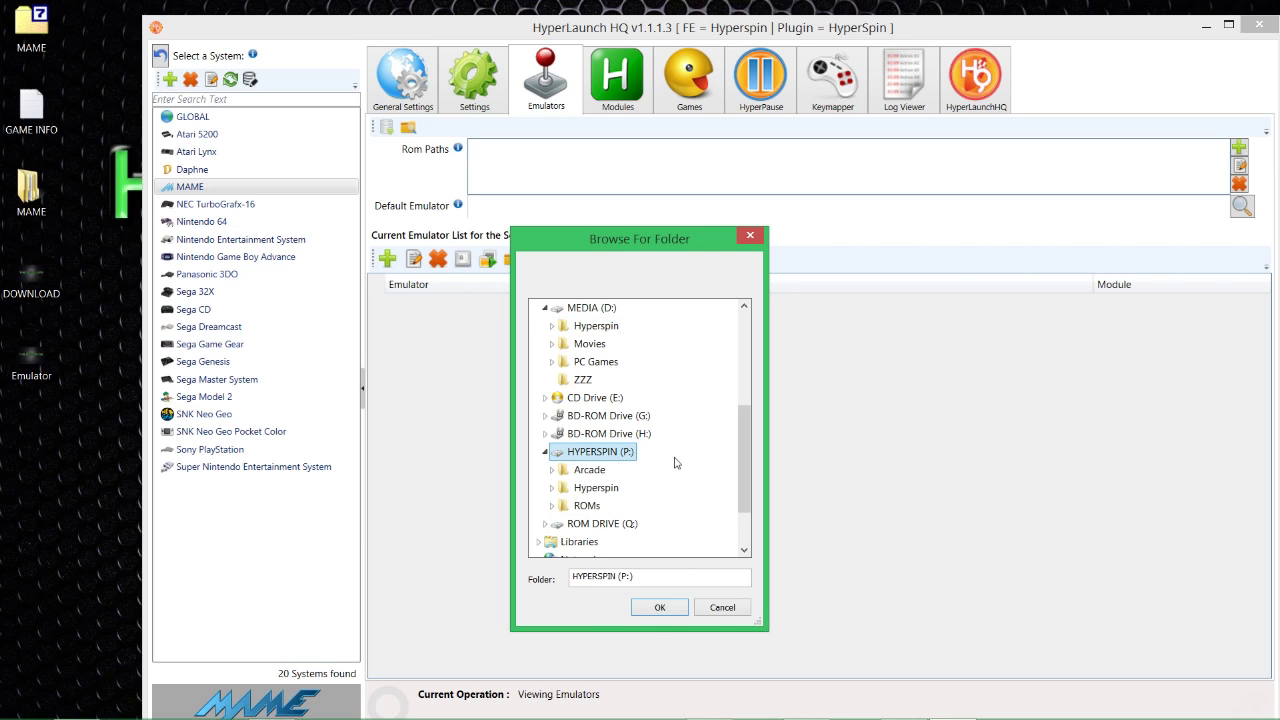
{"action": "left_click", "coordinate": [640, 505]}
{"action": "scroll", "coordinate": [647, 475], "scroll_direction": "down", "scroll_amount": 2}
{"action": "scroll", "coordinate": [647, 470], "scroll_direction": "up", "scroll_amount": 2}
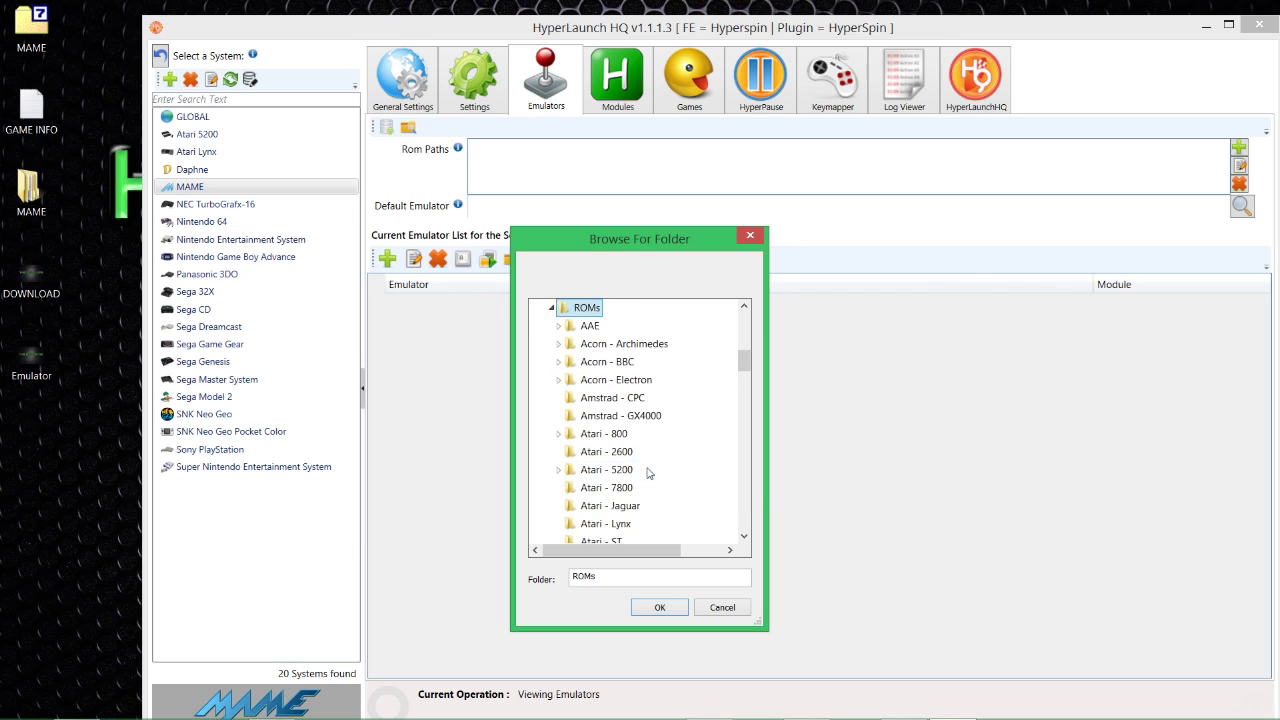
- Choose the MAME 0.153 ROMs folder inside ROMs as the MAME system's ROM path
{"action": "scroll", "coordinate": [650, 478], "scroll_direction": "down", "scroll_amount": 7}
{"action": "scroll", "coordinate": [655, 490], "scroll_direction": "down", "scroll_amount": 4}
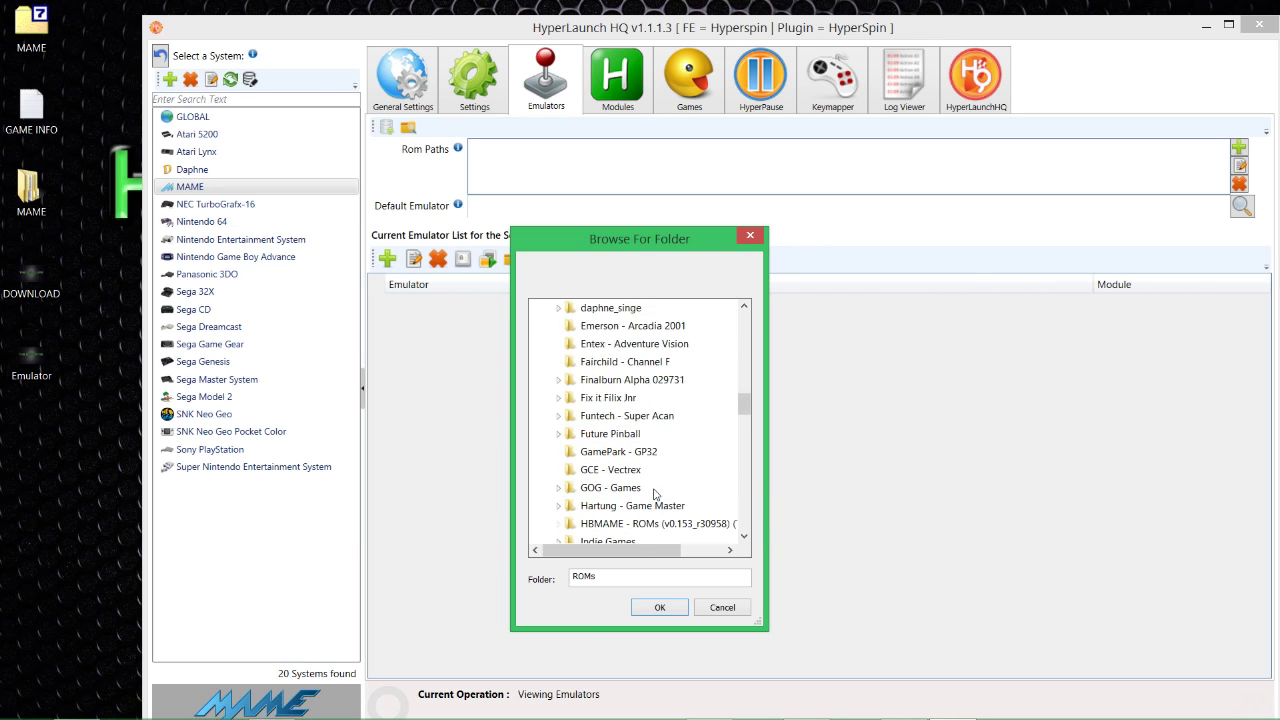
{"action": "scroll", "coordinate": [655, 495], "scroll_direction": "down", "scroll_amount": 2}
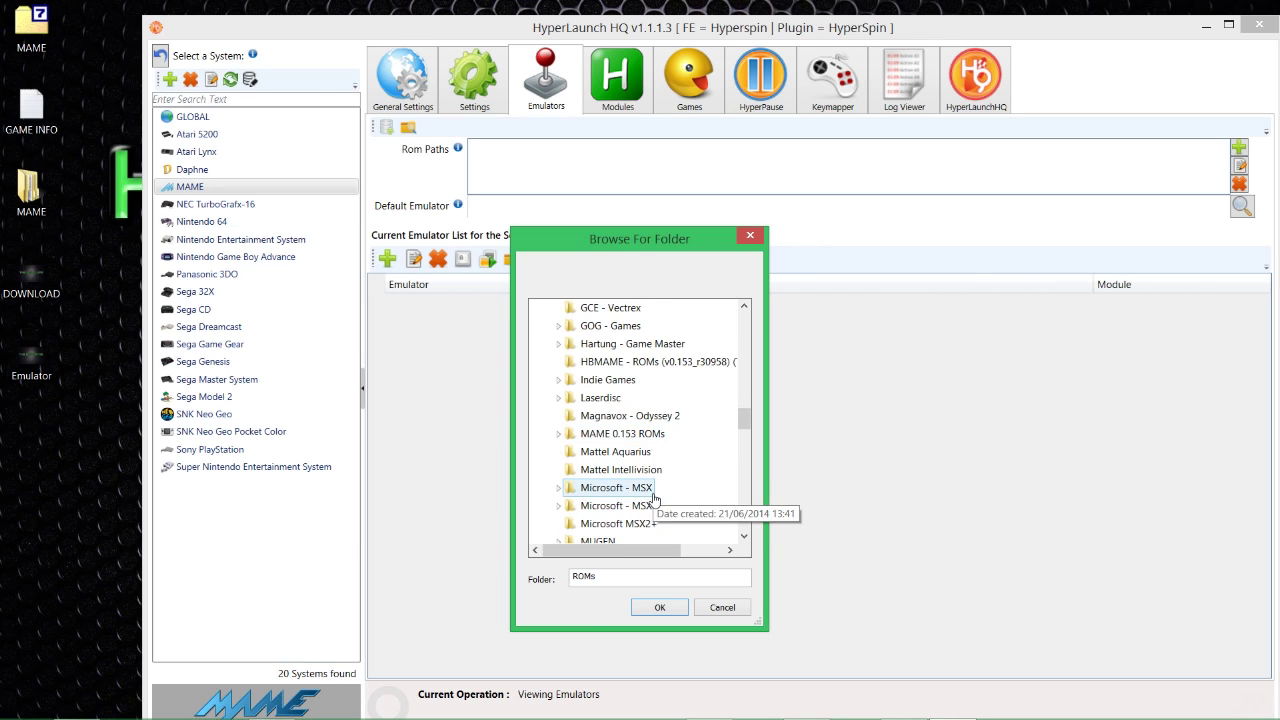
{"action": "scroll", "coordinate": [655, 500], "scroll_direction": "up", "scroll_amount": 1}
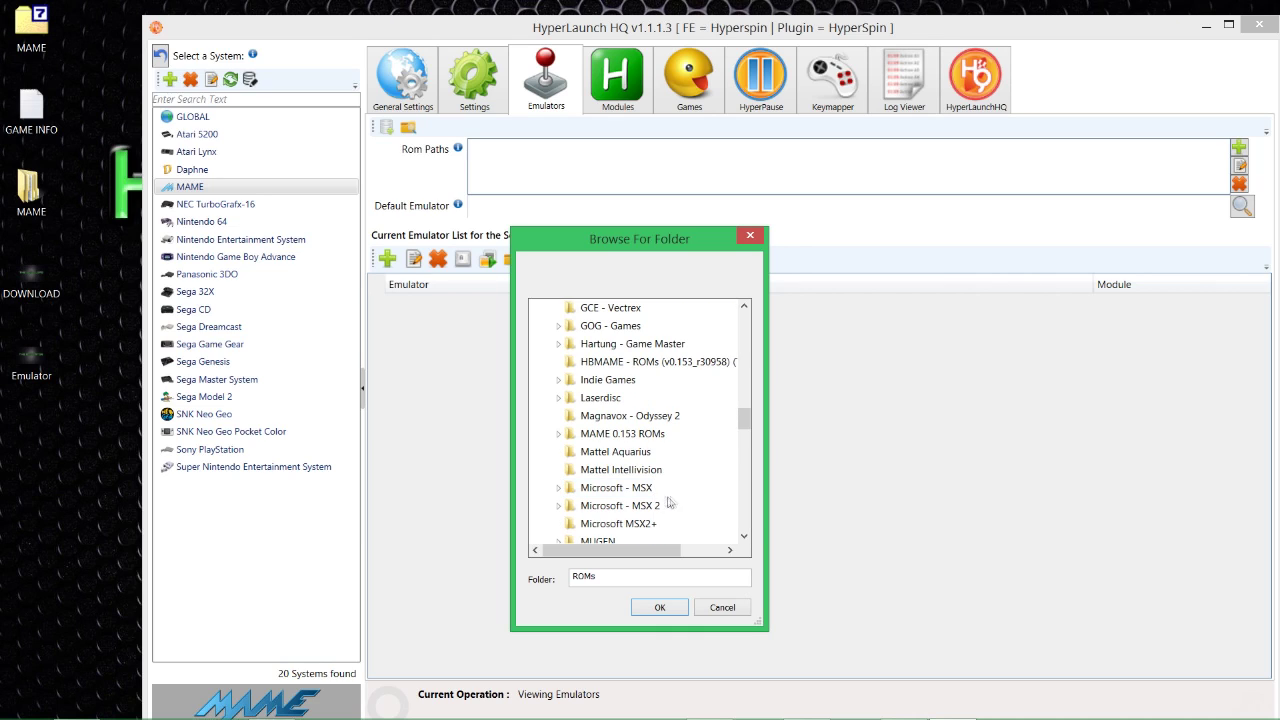
{"action": "left_click", "coordinate": [608, 437]}
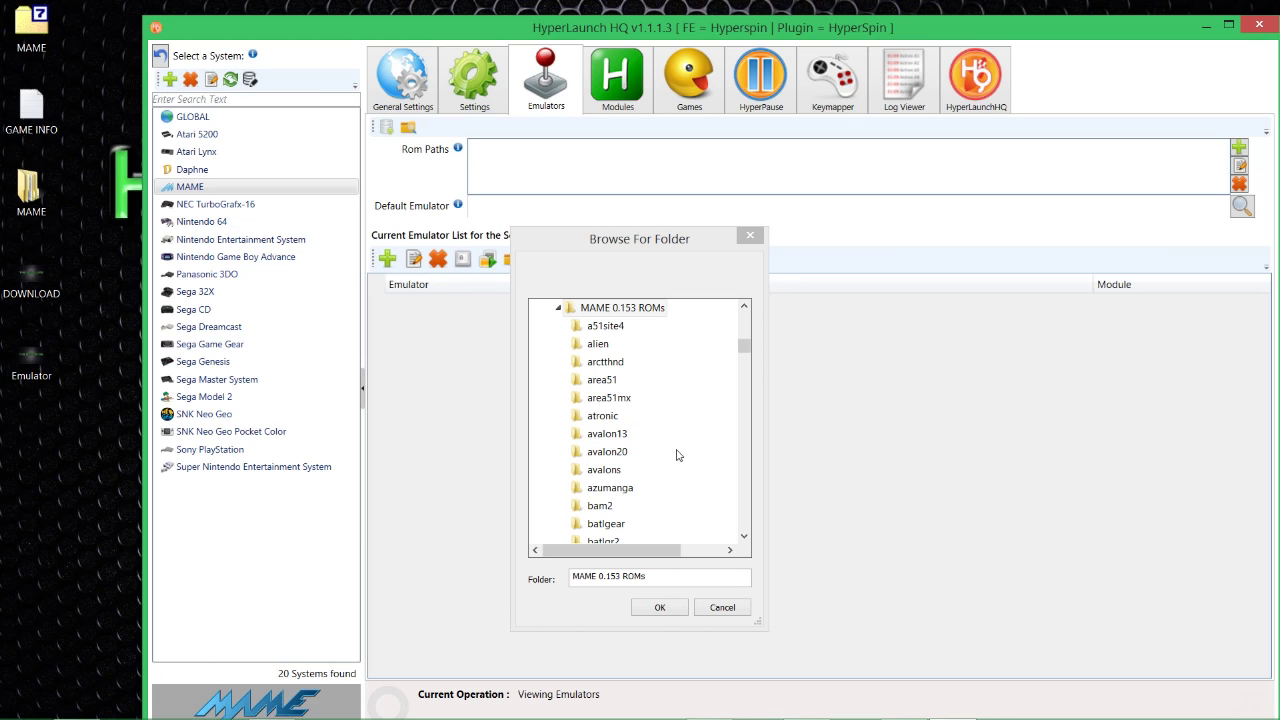
{"action": "left_click", "coordinate": [660, 608]}
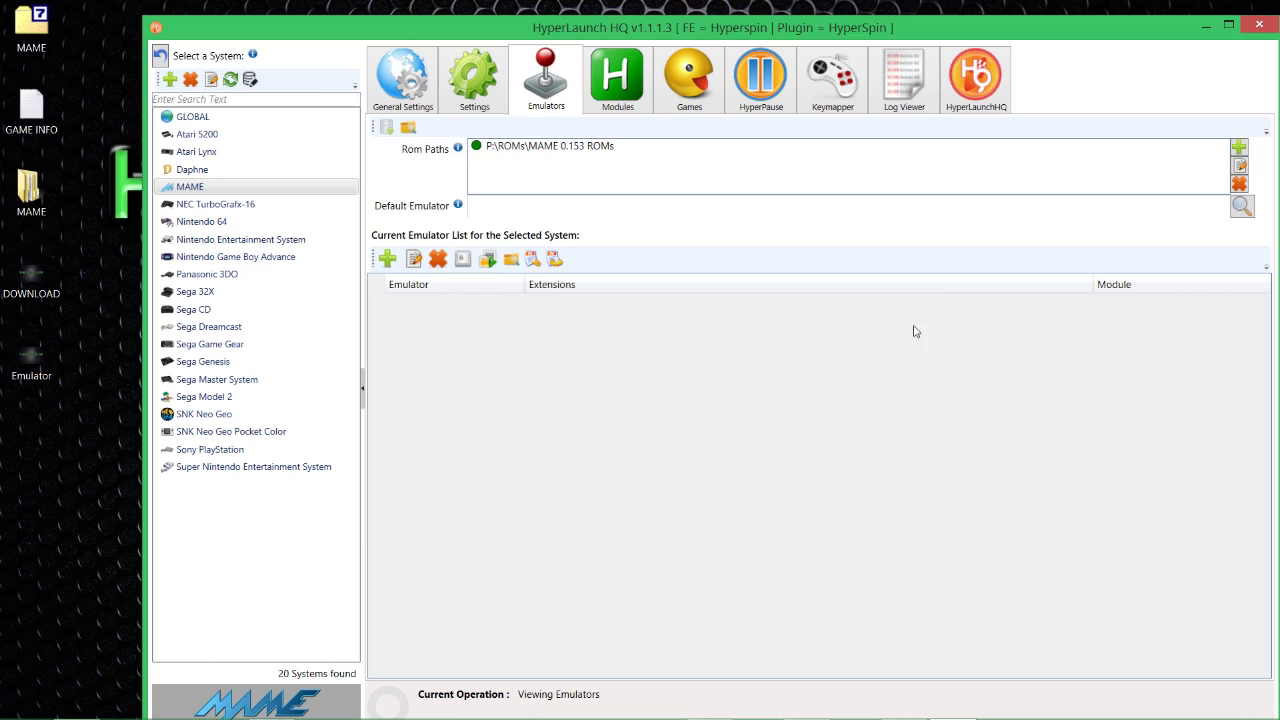
- Set the MAME system's default emulator to MAME [Global]
{"action": "left_click", "coordinate": [1242, 205]}
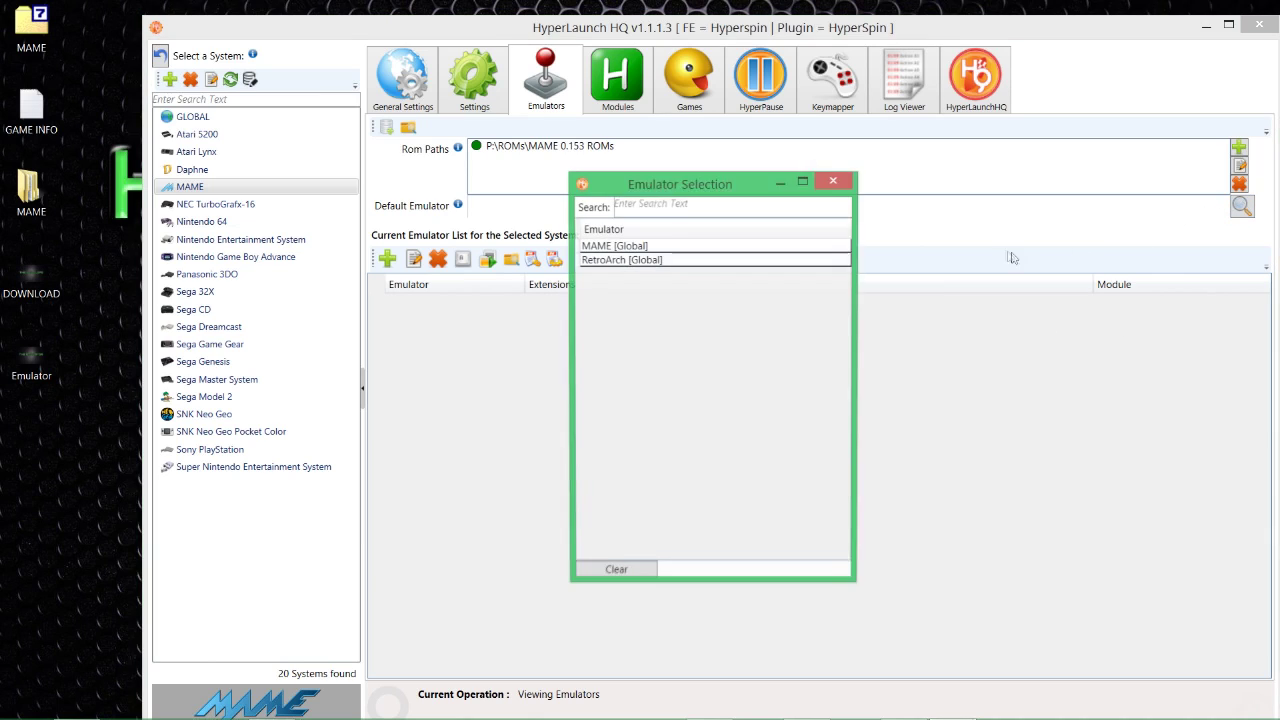
{"action": "left_click_drag", "start_coordinate": [640, 194], "coordinate": [669, 366]}
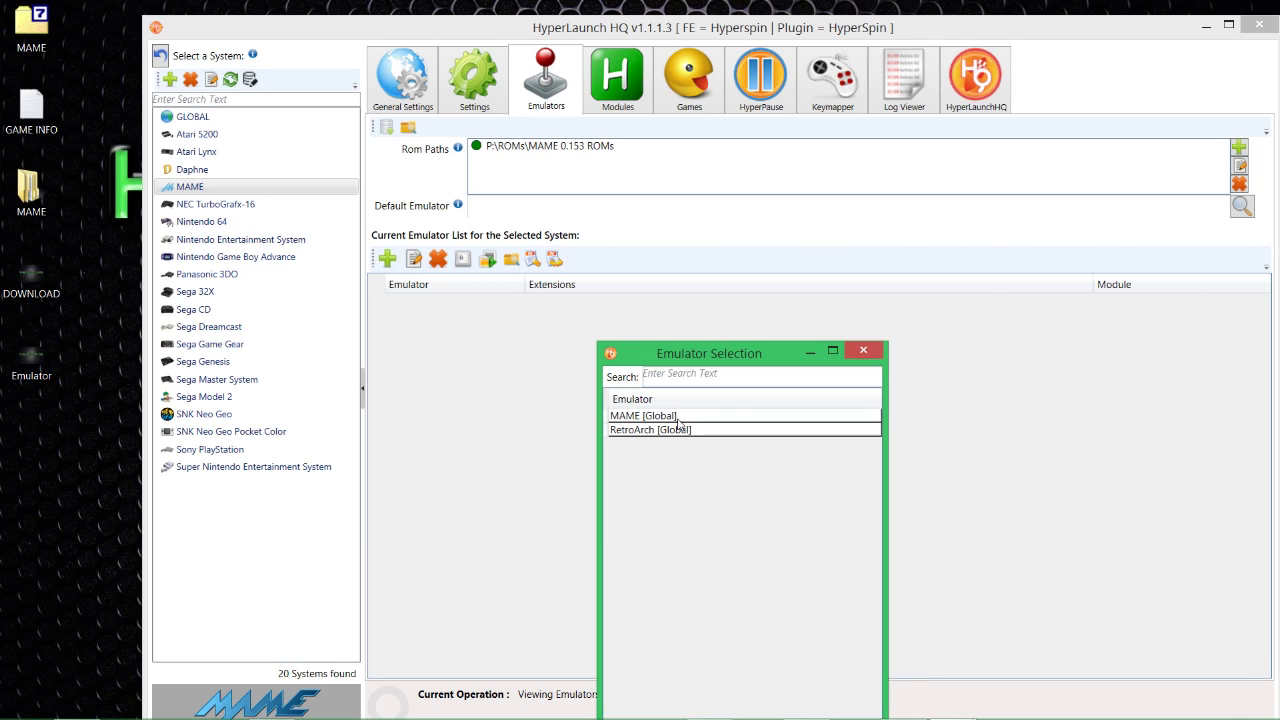
{"action": "double_click", "coordinate": [677, 417]}
{"action": "mouse_move", "coordinate": [460, 207]}
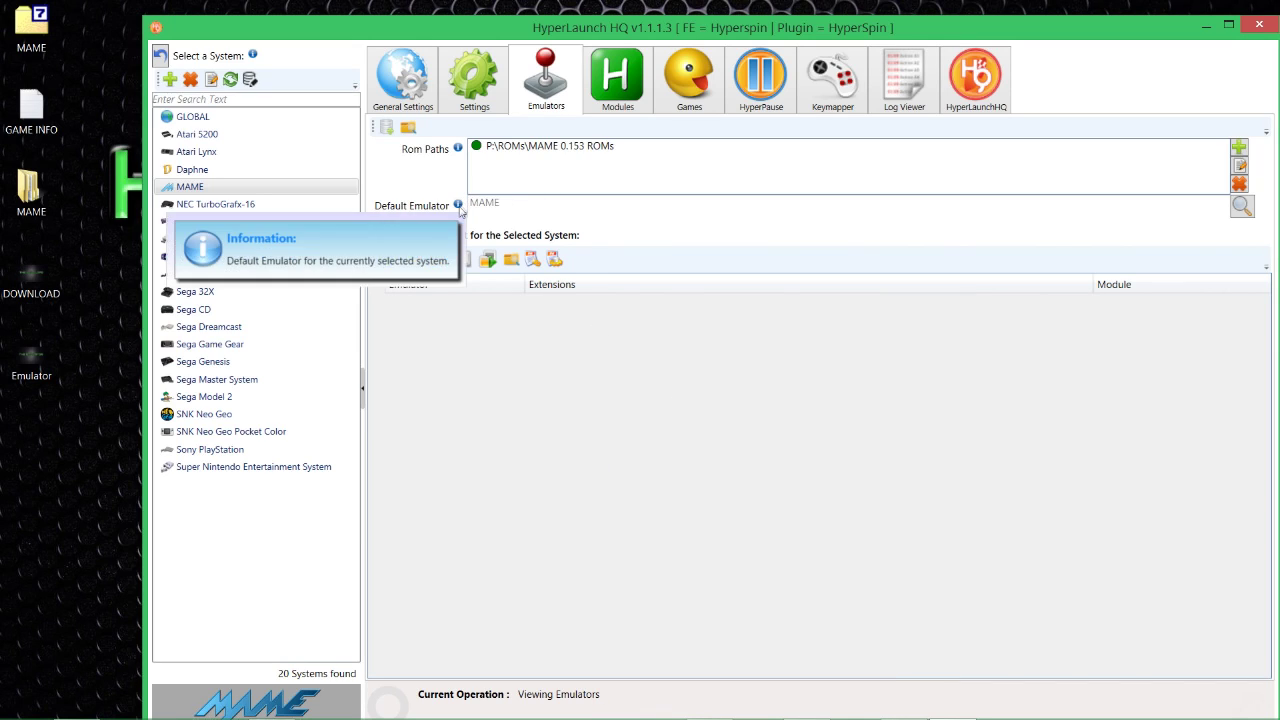
{"action": "left_click", "coordinate": [1242, 206]}
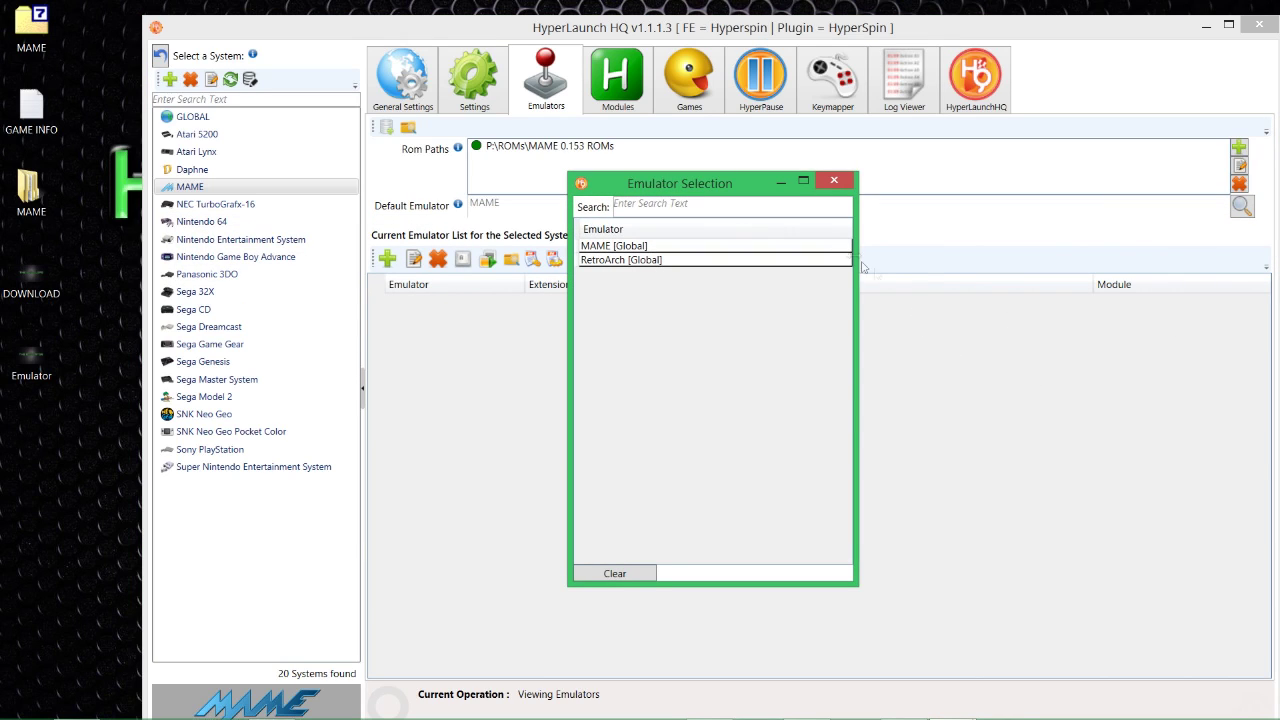
{"action": "double_click", "coordinate": [612, 254]}
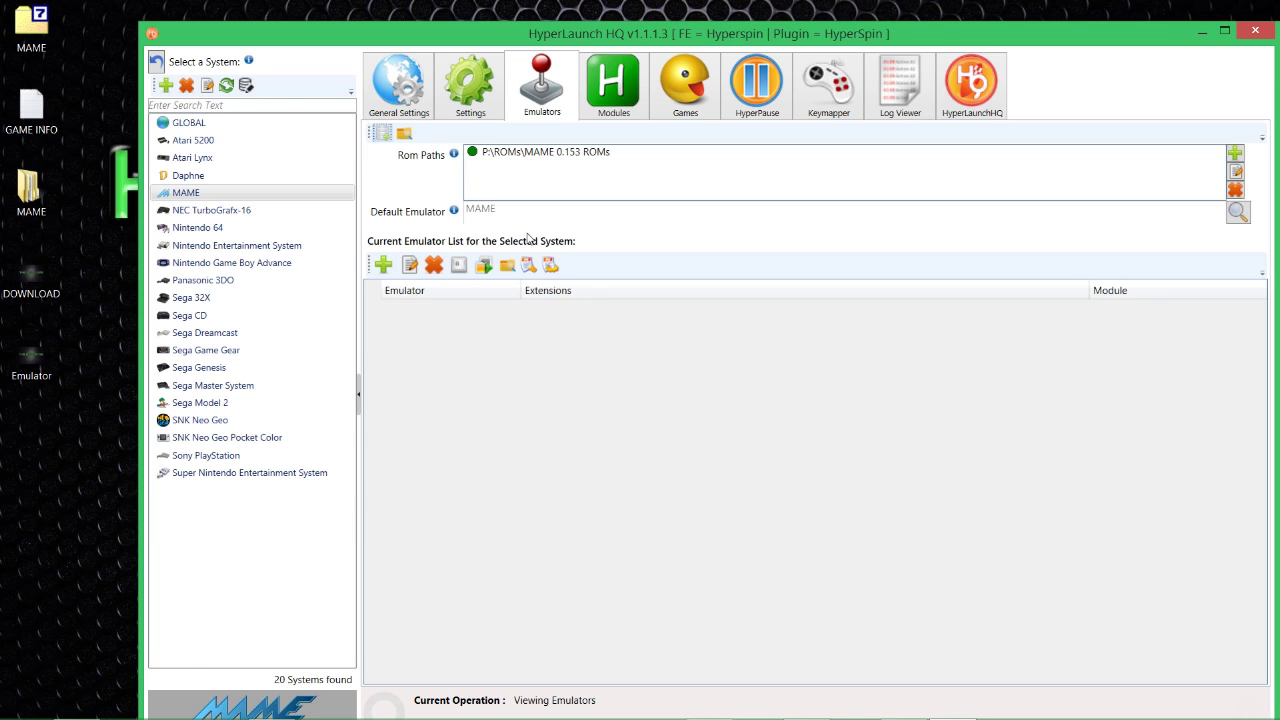
- Switch to File Explorer, go up to the MEDIA (D:) drive and retrace the path through Hyperspin and Emulators into MAMEUIFX
{"action": "mouse_move", "coordinate": [540, 716]}
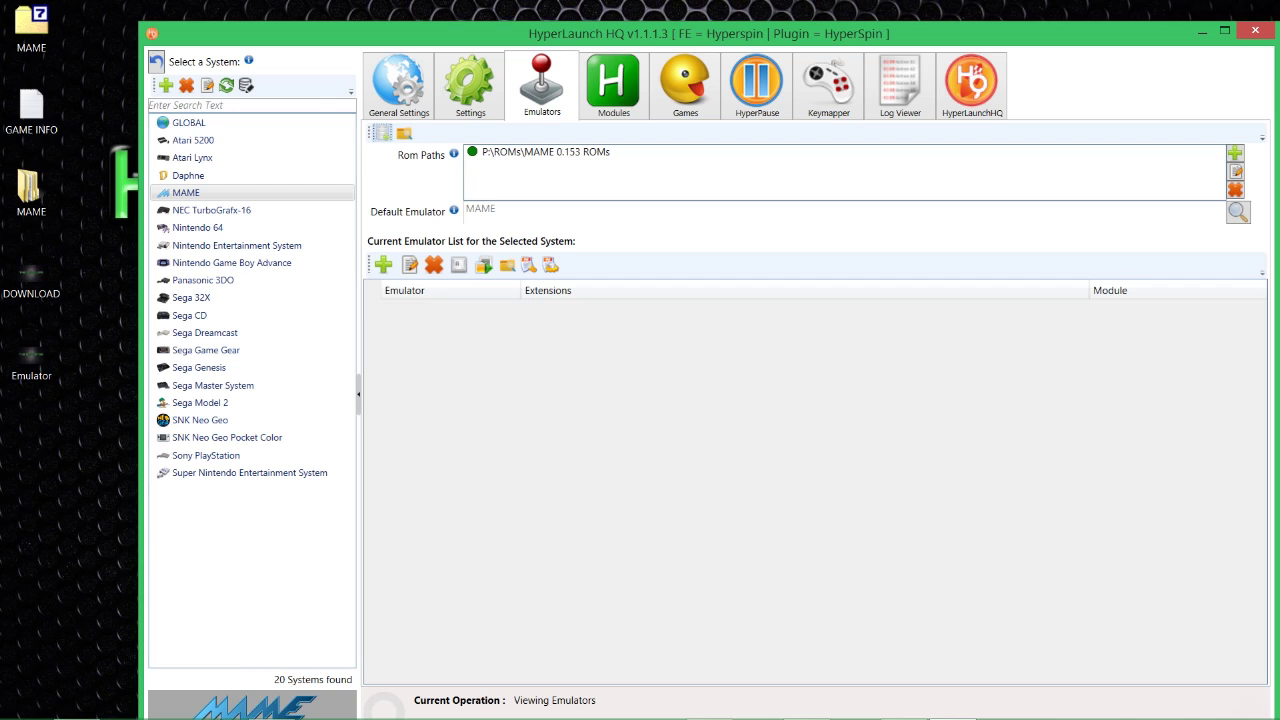
{"action": "mouse_move", "coordinate": [78, 705]}
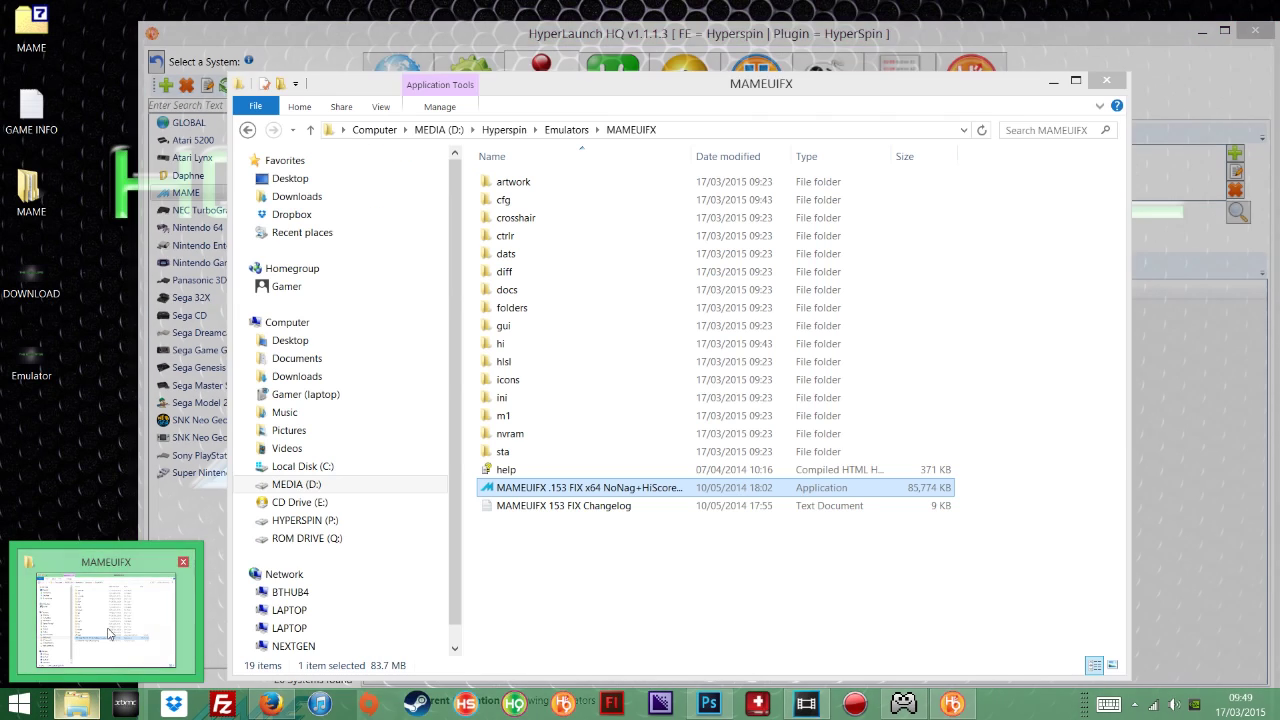
{"action": "left_click", "coordinate": [110, 633]}
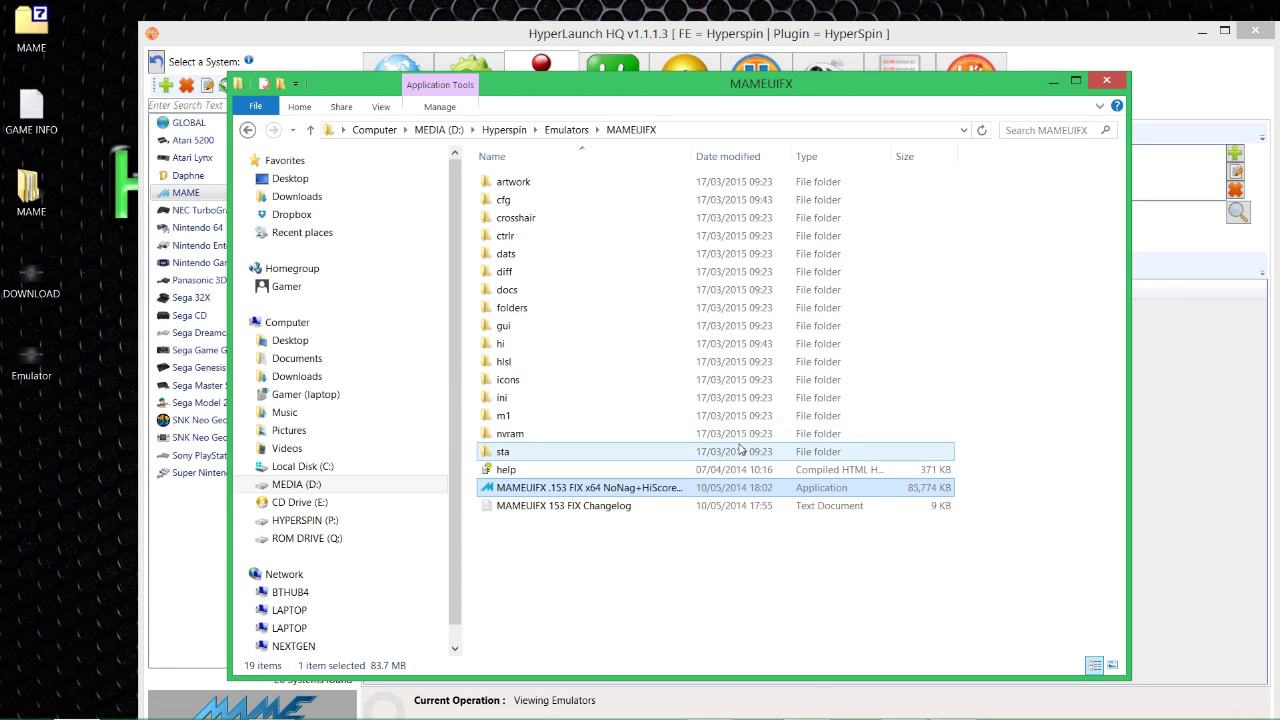
{"action": "key", "text": "BackSpace"}
{"action": "key", "text": "BackSpace"}
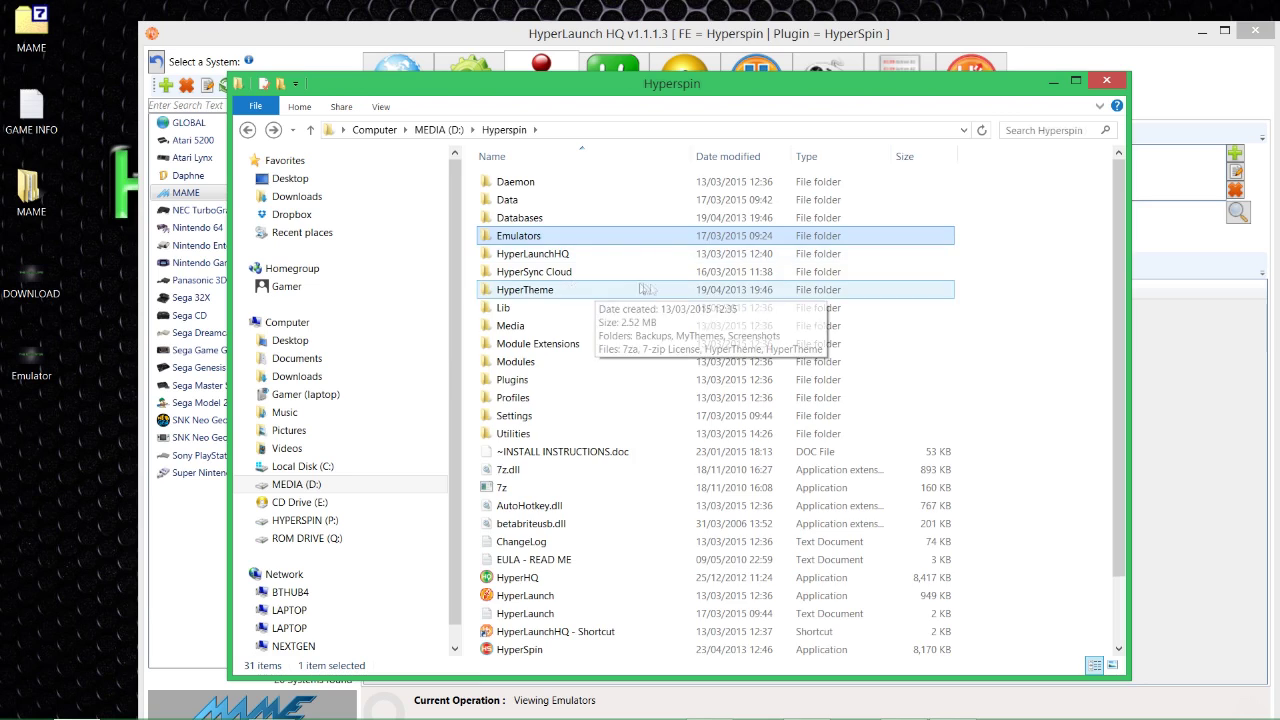
{"action": "key", "text": "BackSpace"}
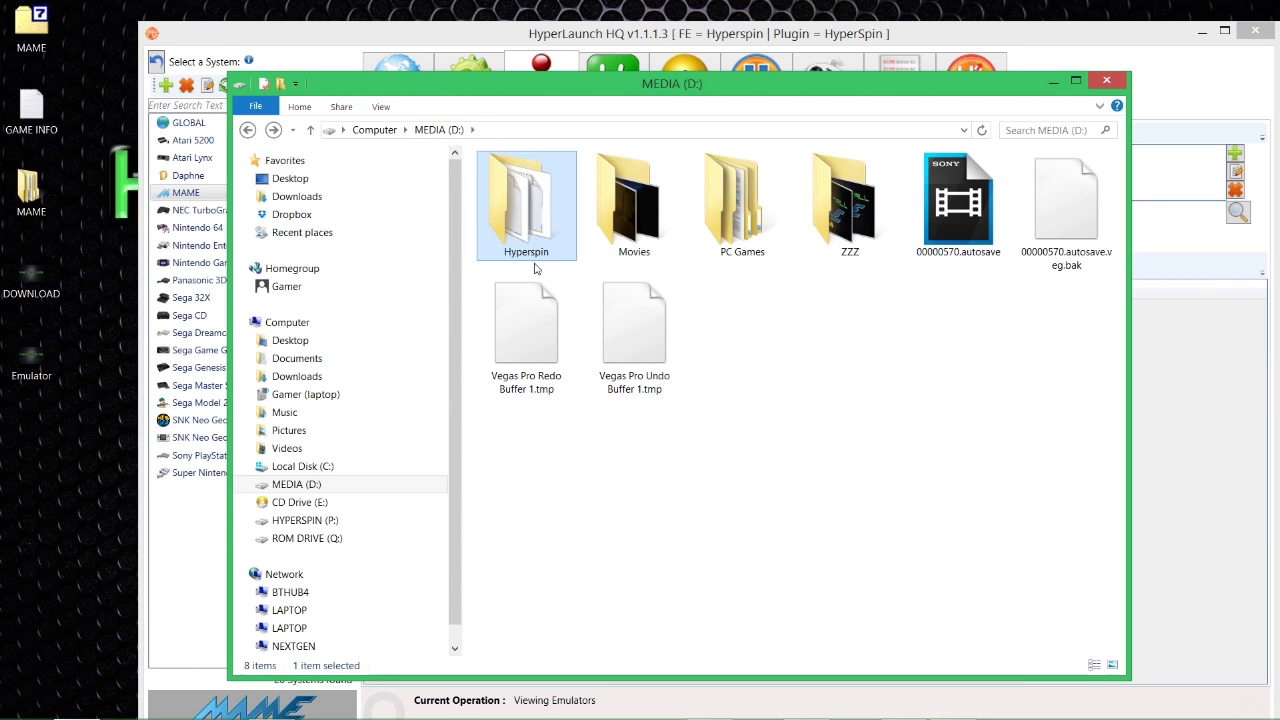
{"action": "double_click", "coordinate": [549, 195]}
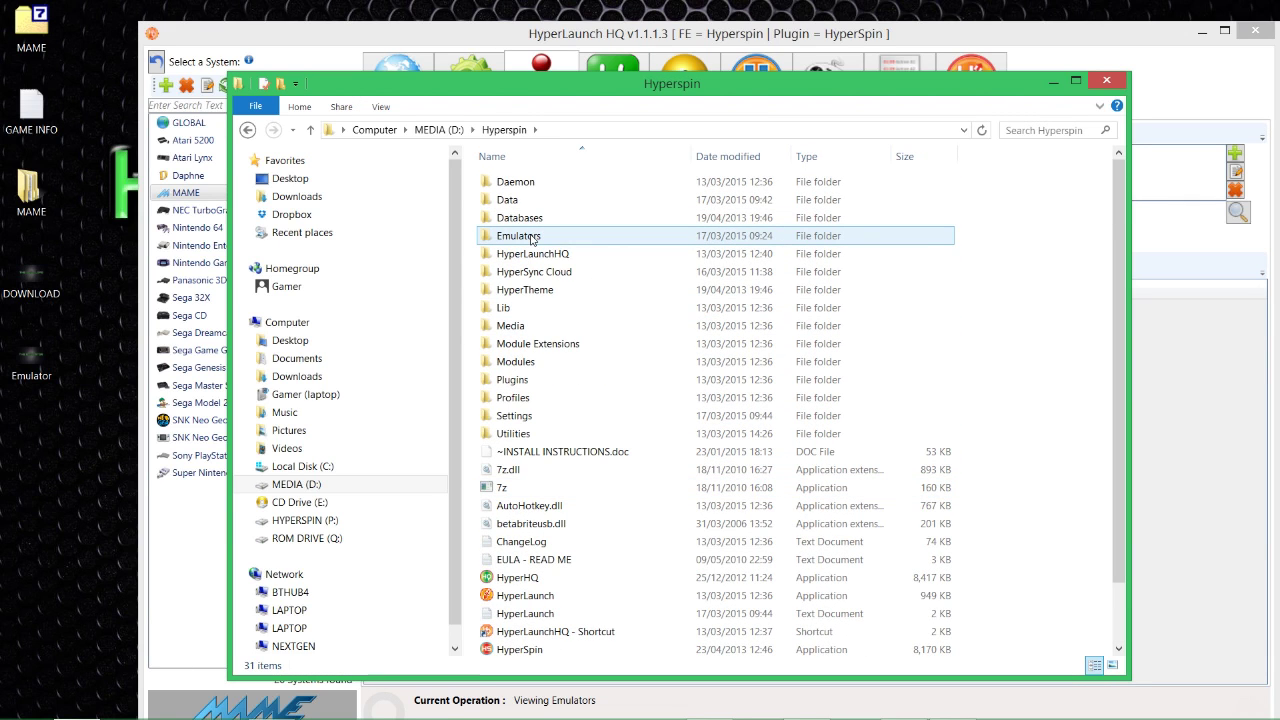
{"action": "double_click", "coordinate": [531, 238]}
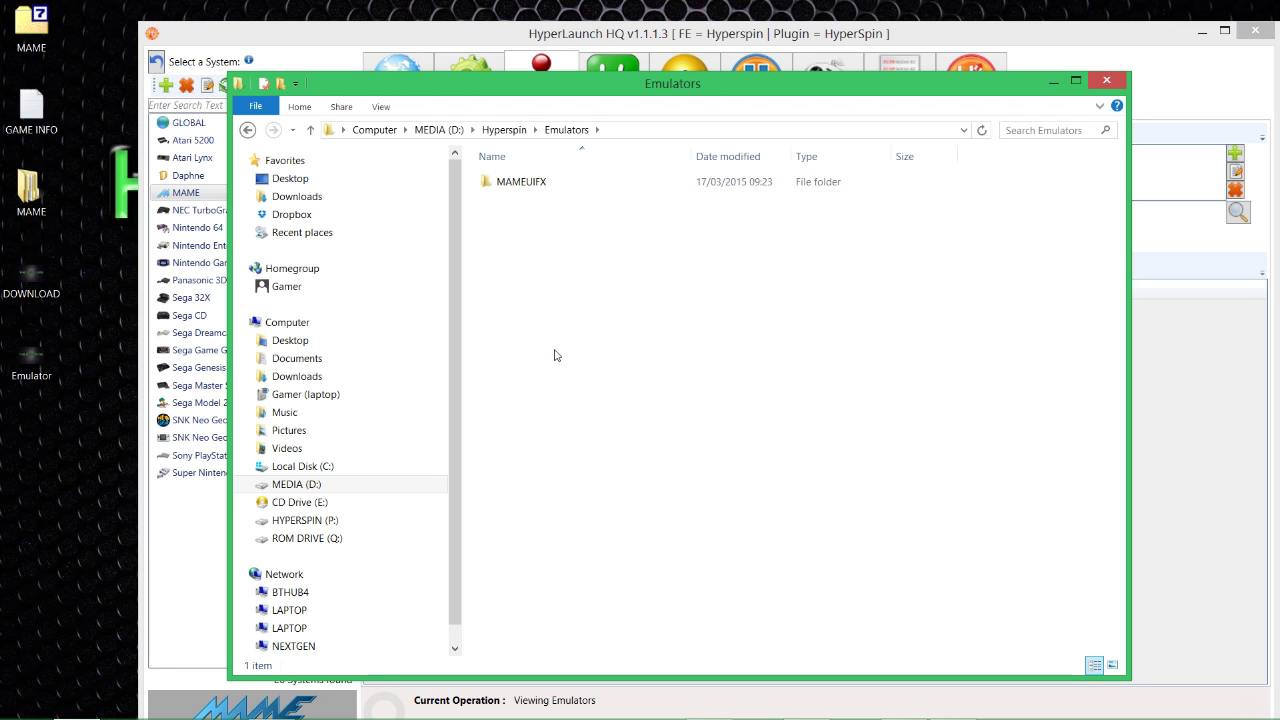
{"action": "double_click", "coordinate": [548, 188]}
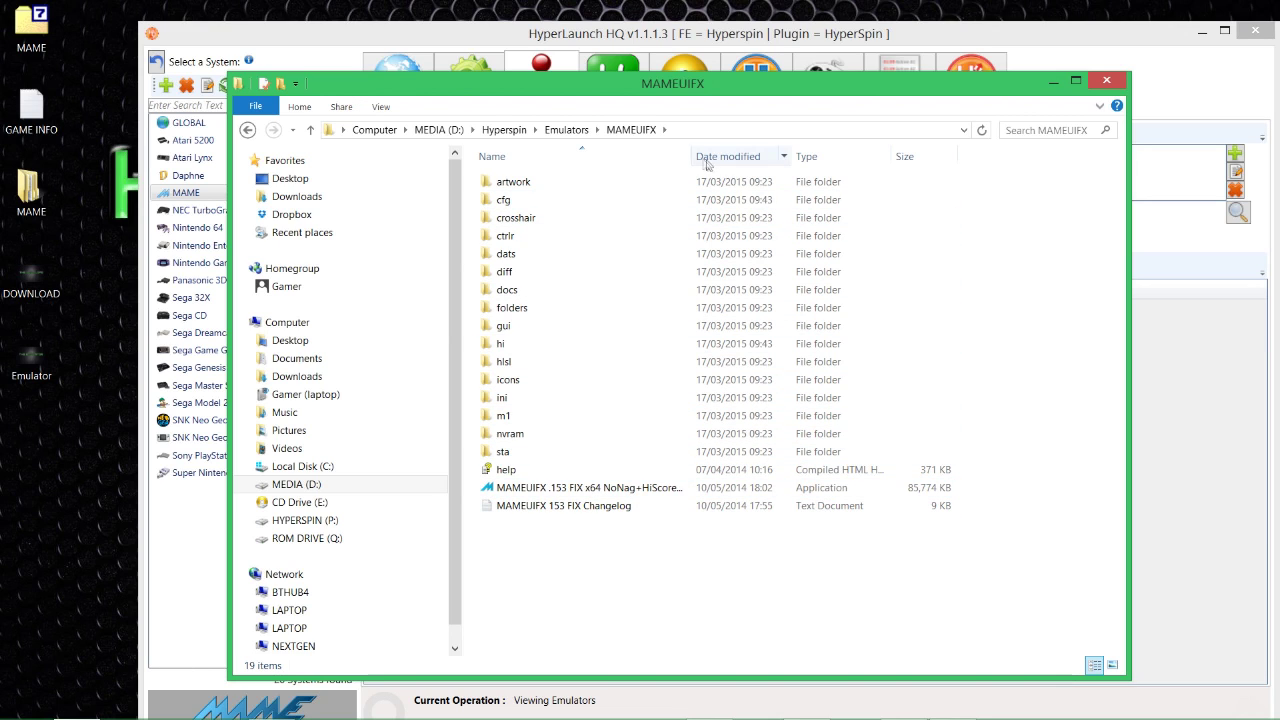
- Widen the Name column to fit the full file names and launch MAMEUIFX .153 FIX x64 NoNag+HiScore+NeoGeoXtra+DirectInput
{"action": "left_click_drag", "start_coordinate": [697, 155], "coordinate": [833, 156]}
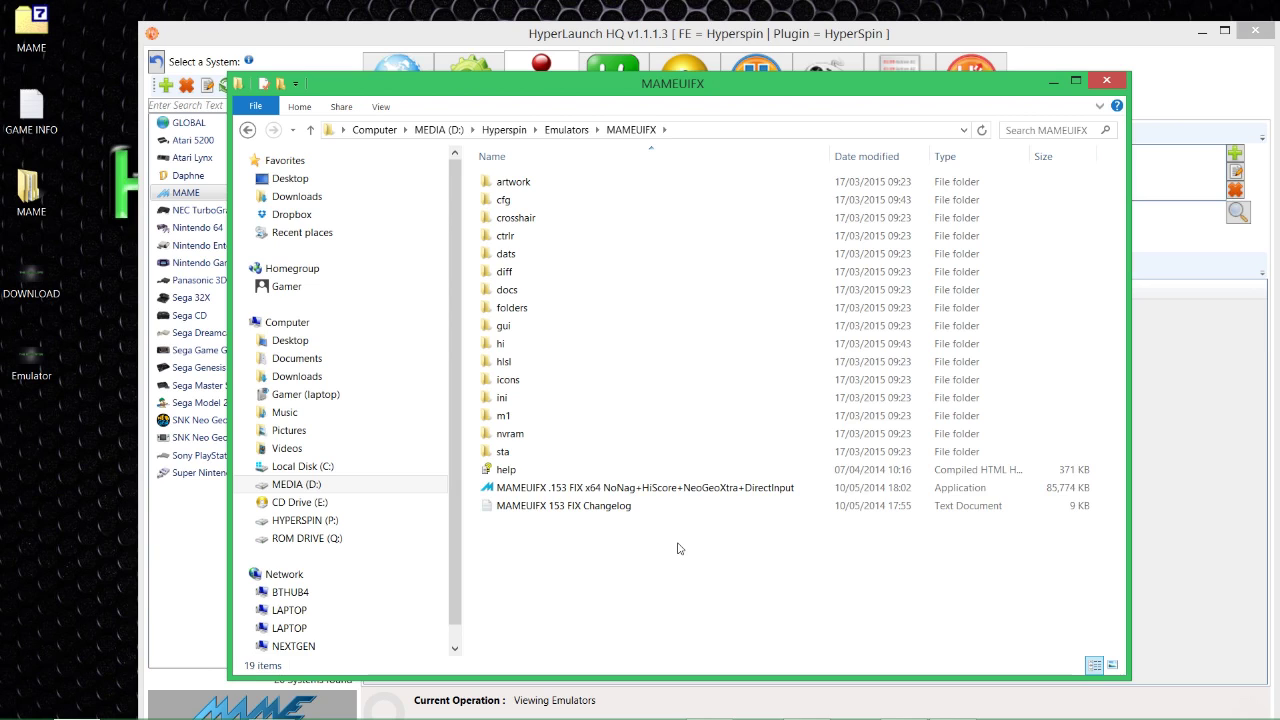
{"action": "left_click", "coordinate": [714, 495]}
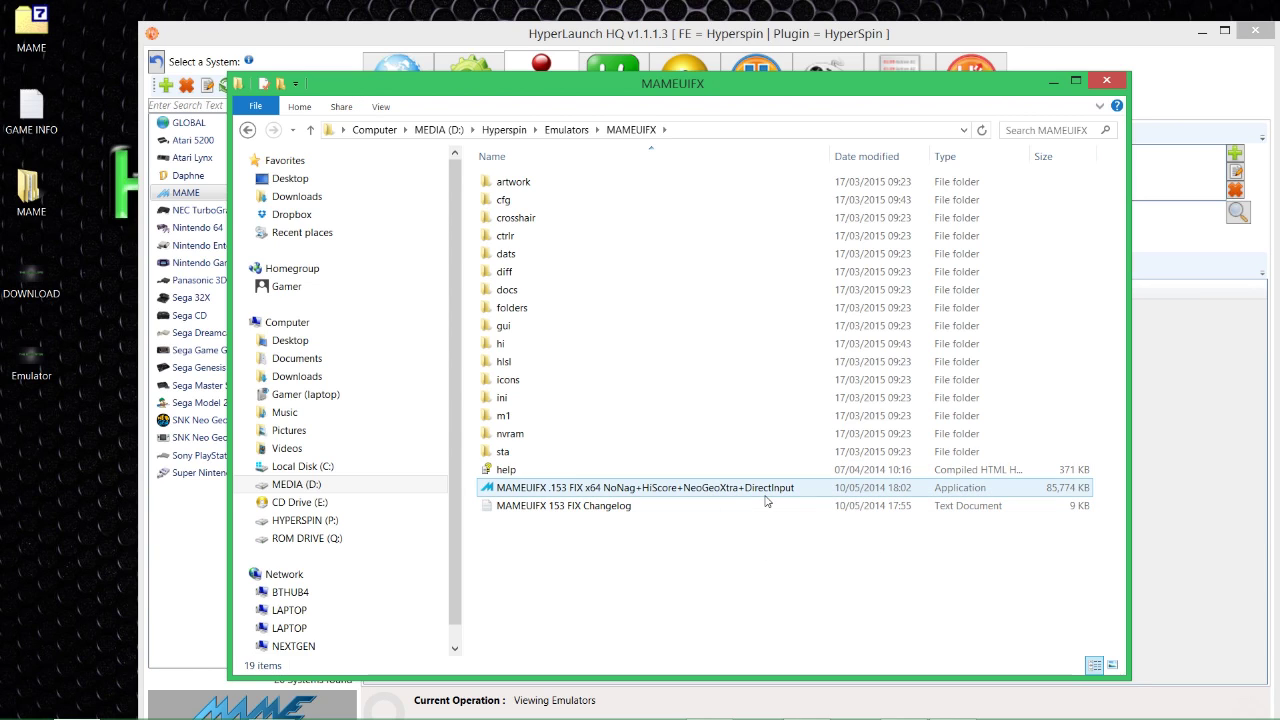
{"action": "left_click", "coordinate": [757, 629]}
{"action": "mouse_move", "coordinate": [742, 489]}
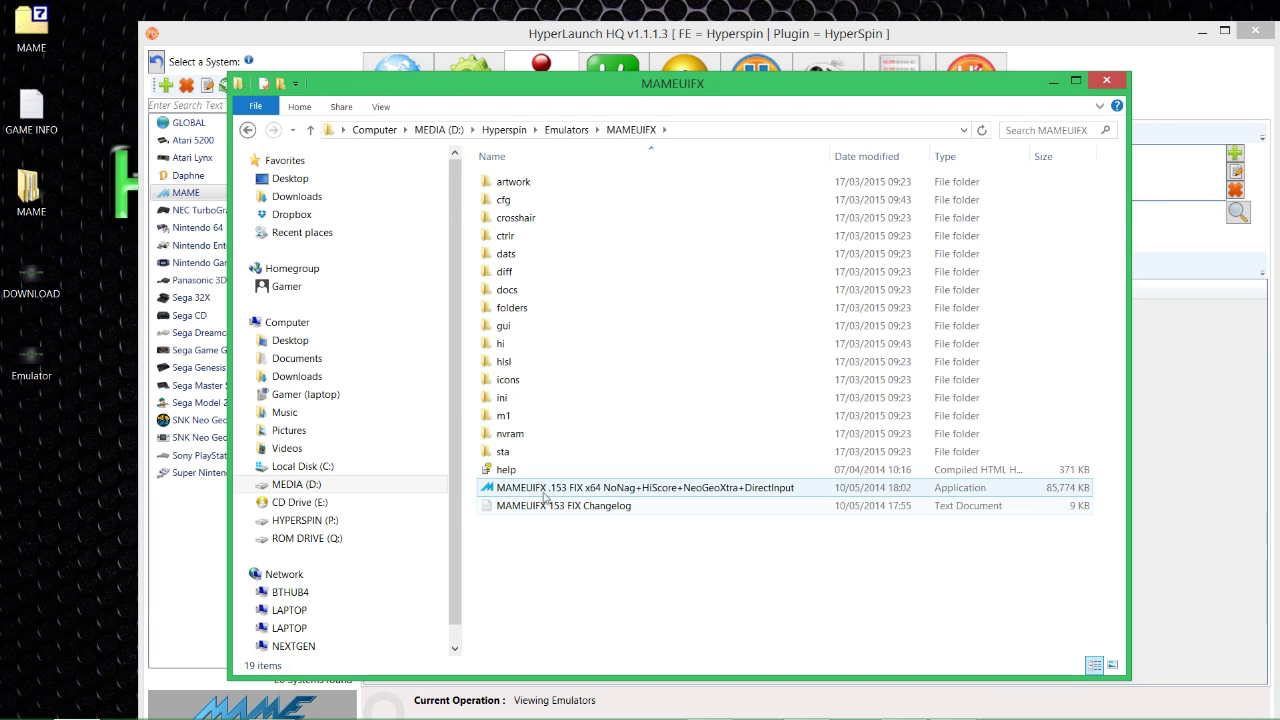
{"action": "mouse_move", "coordinate": [545, 496]}
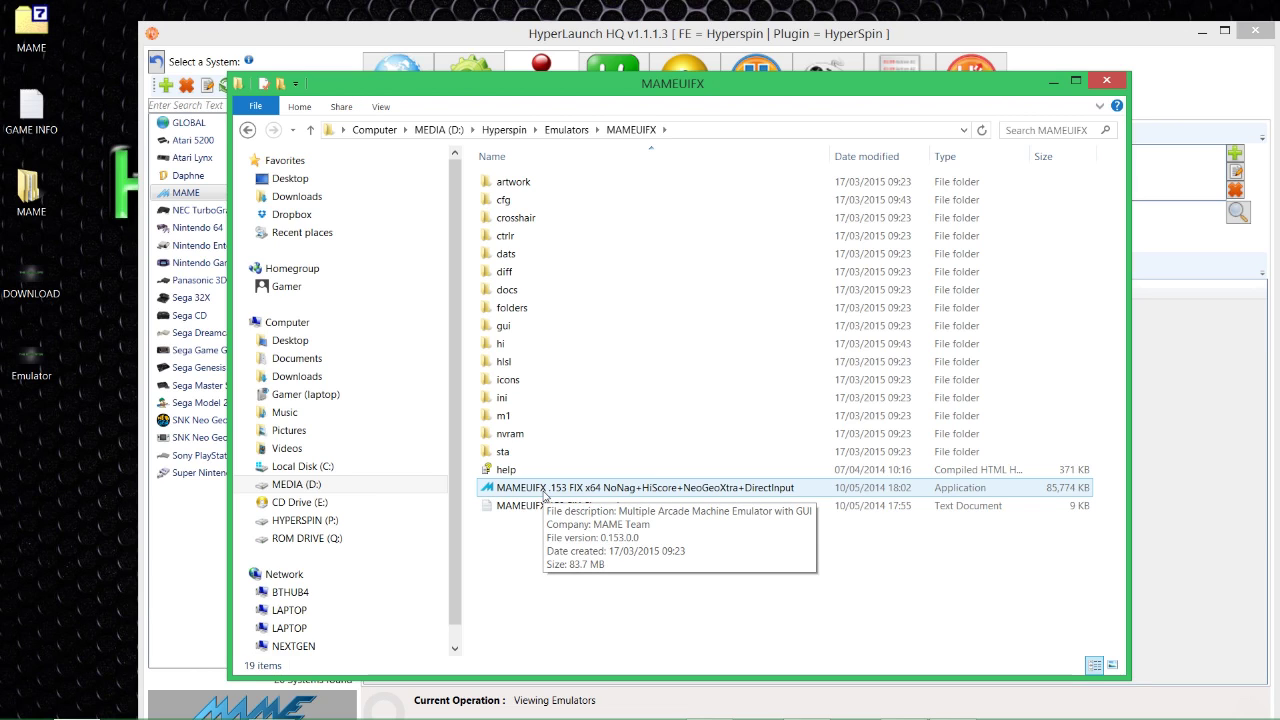
{"action": "left_click", "coordinate": [653, 487]}
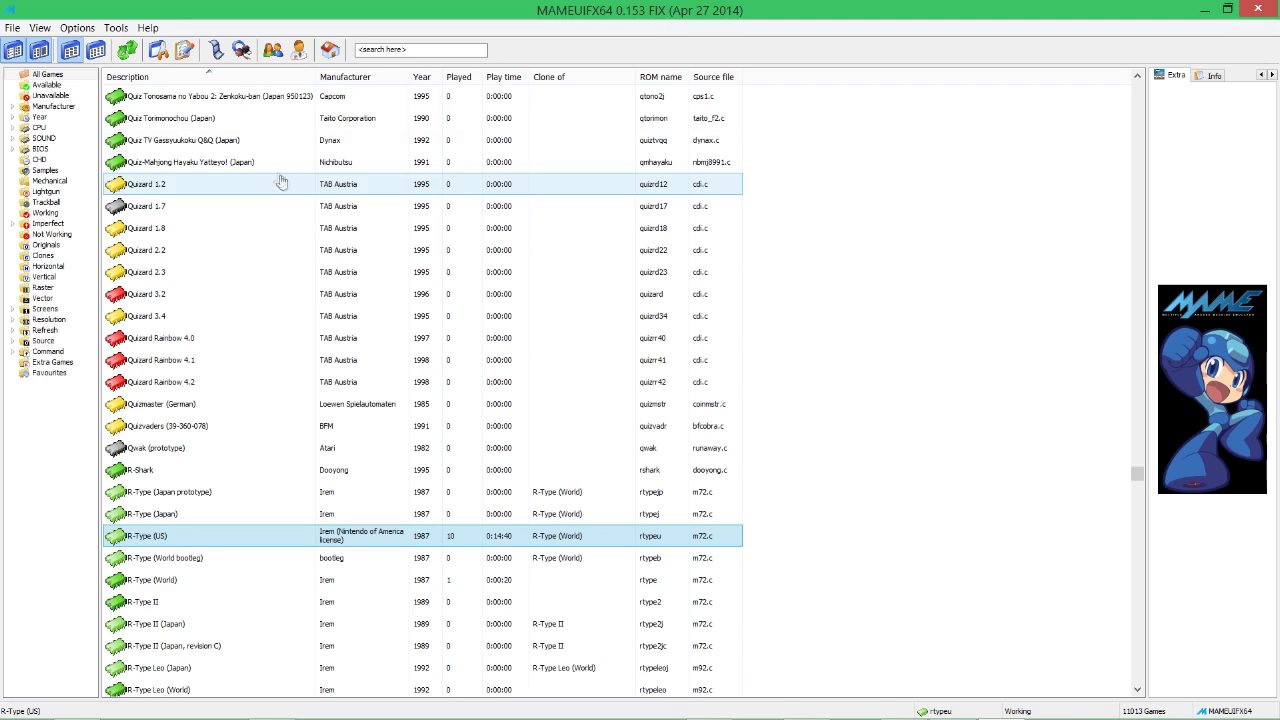
- Open the directory settings of MAMEUIFX and choose ROMs as the directory type to show
{"action": "left_click", "coordinate": [68, 29]}
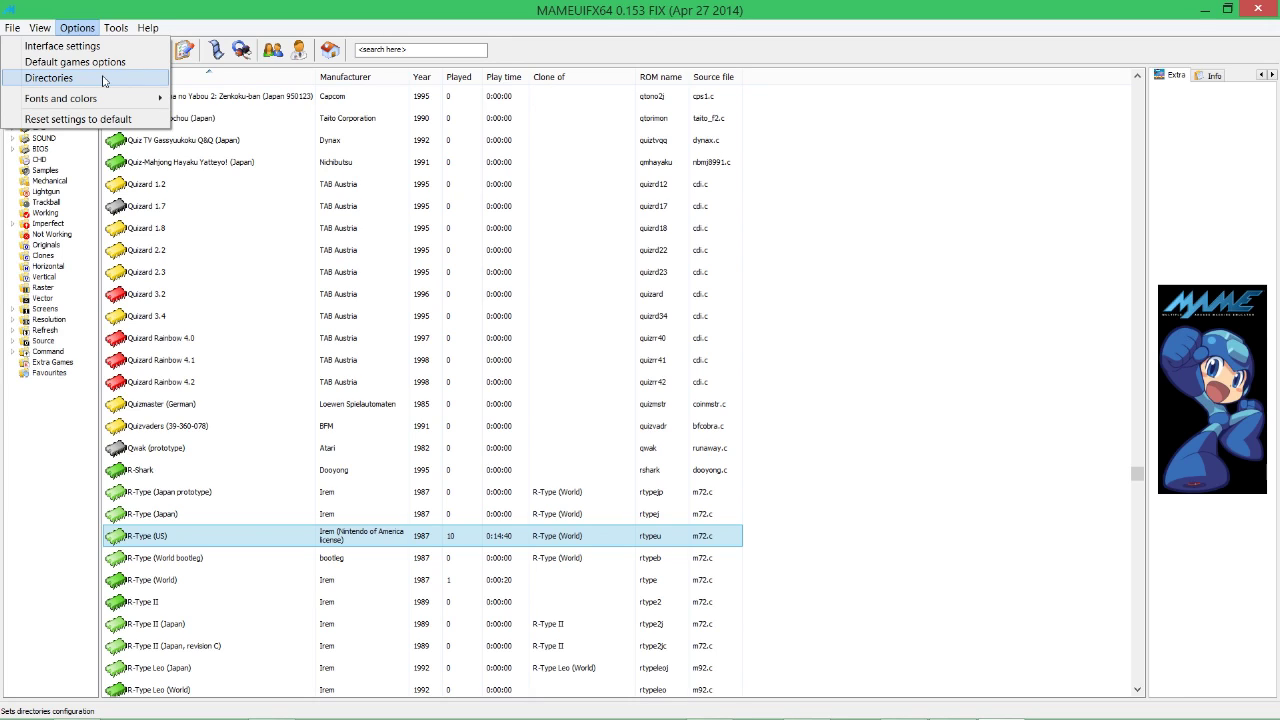
{"action": "left_click", "coordinate": [201, 15]}
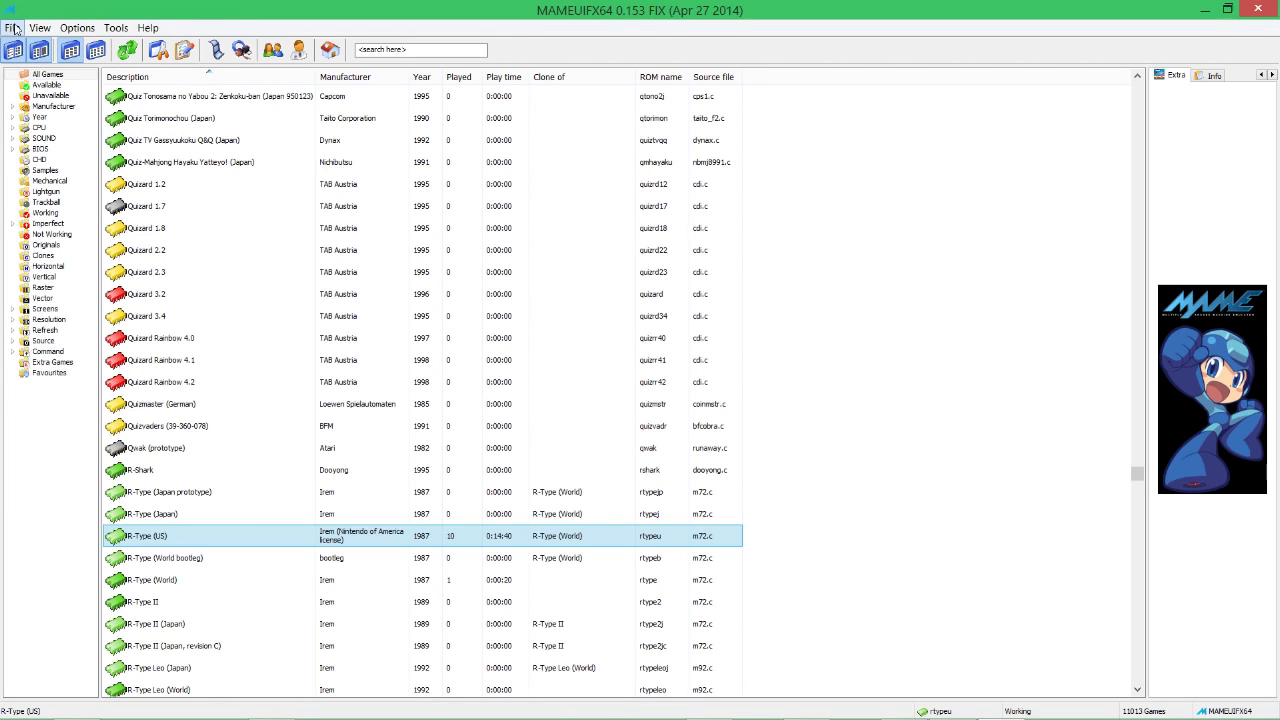
{"action": "left_click", "coordinate": [77, 28]}
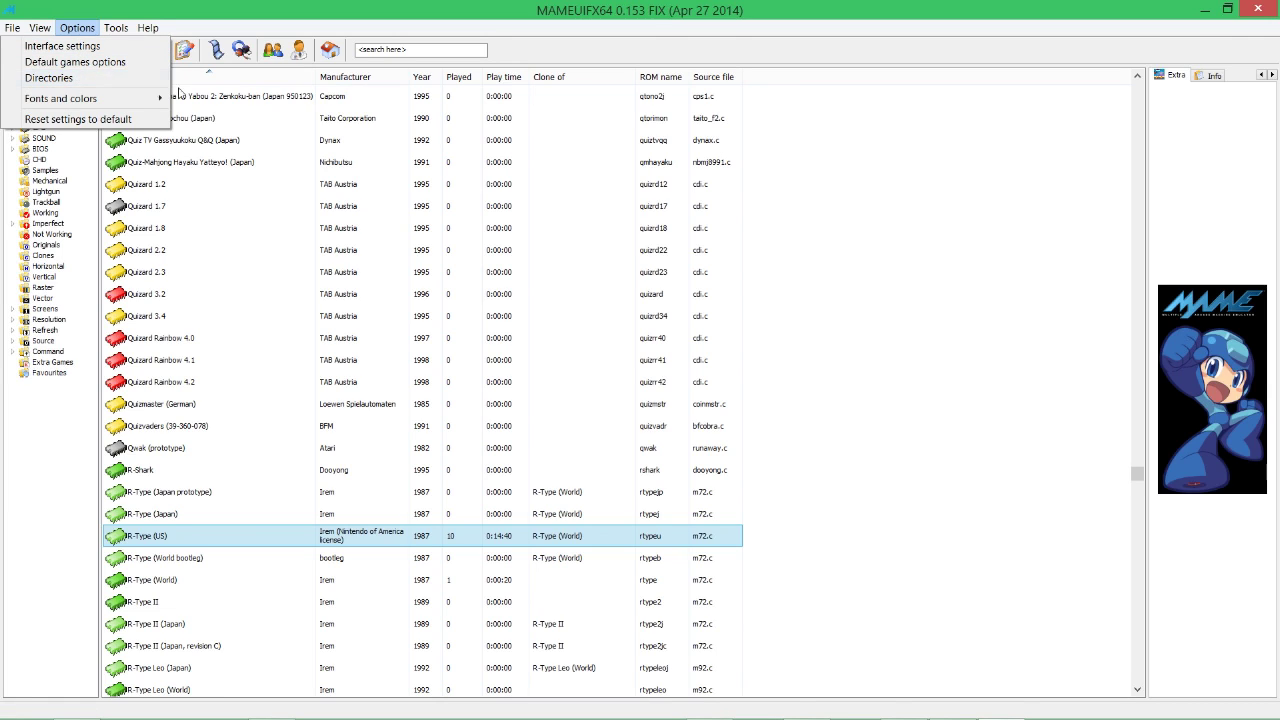
{"action": "left_click", "coordinate": [99, 82]}
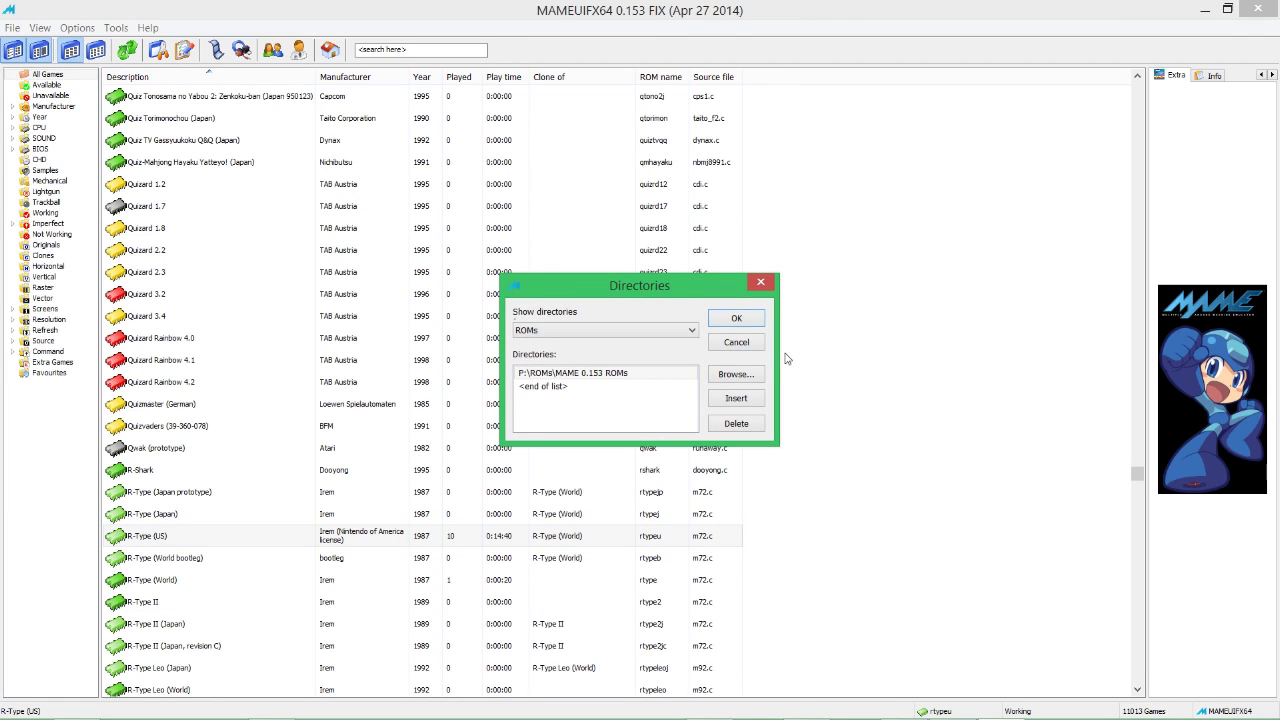
{"action": "left_click_drag", "start_coordinate": [675, 293], "coordinate": [753, 267]}
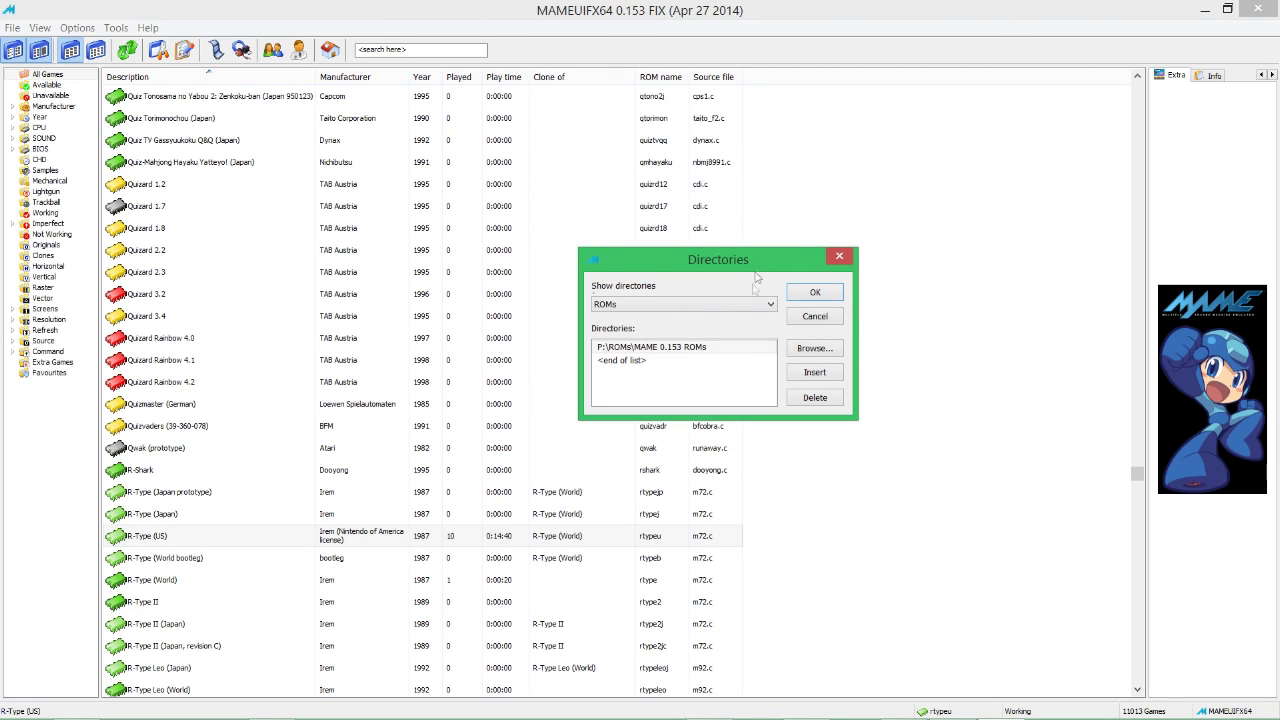
{"action": "left_click", "coordinate": [659, 305]}
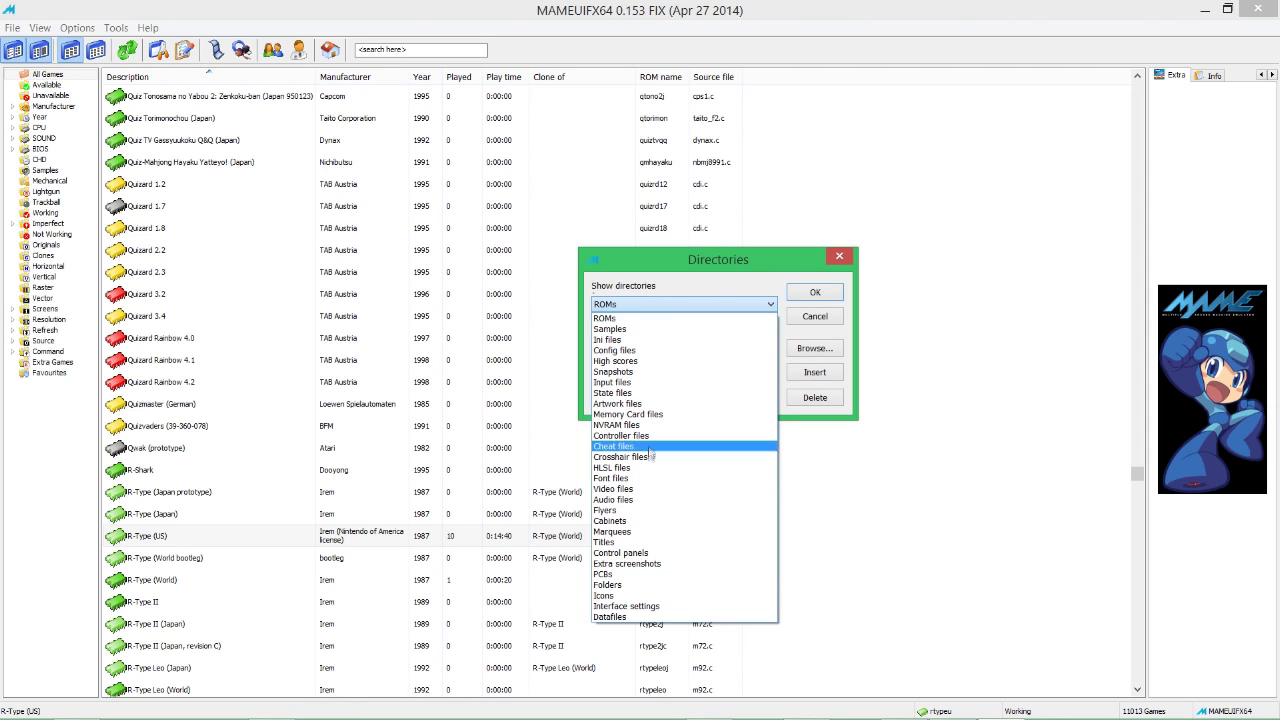
{"action": "left_click", "coordinate": [657, 312]}
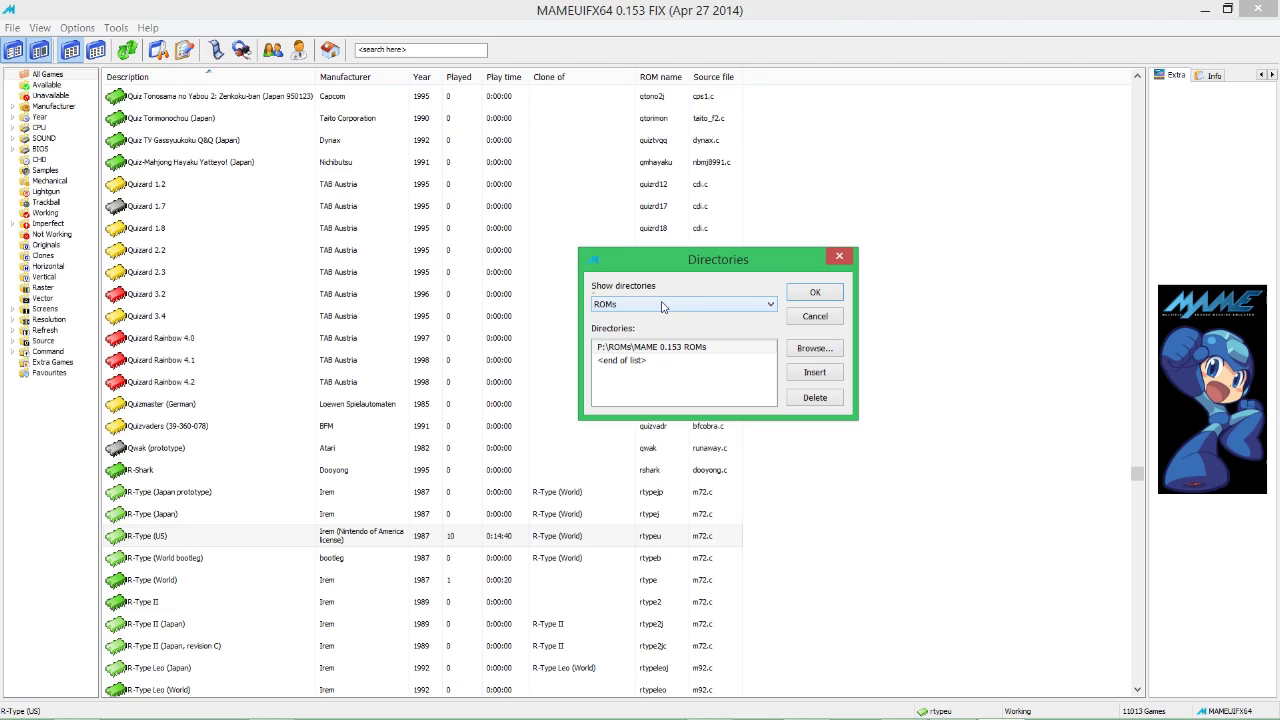
- Browse for a replacement for the first ROMs directory entry, selecting MAME 0.153 ROMs inside ROMs on HYPERSPIN (P:)
{"action": "left_click", "coordinate": [659, 348]}
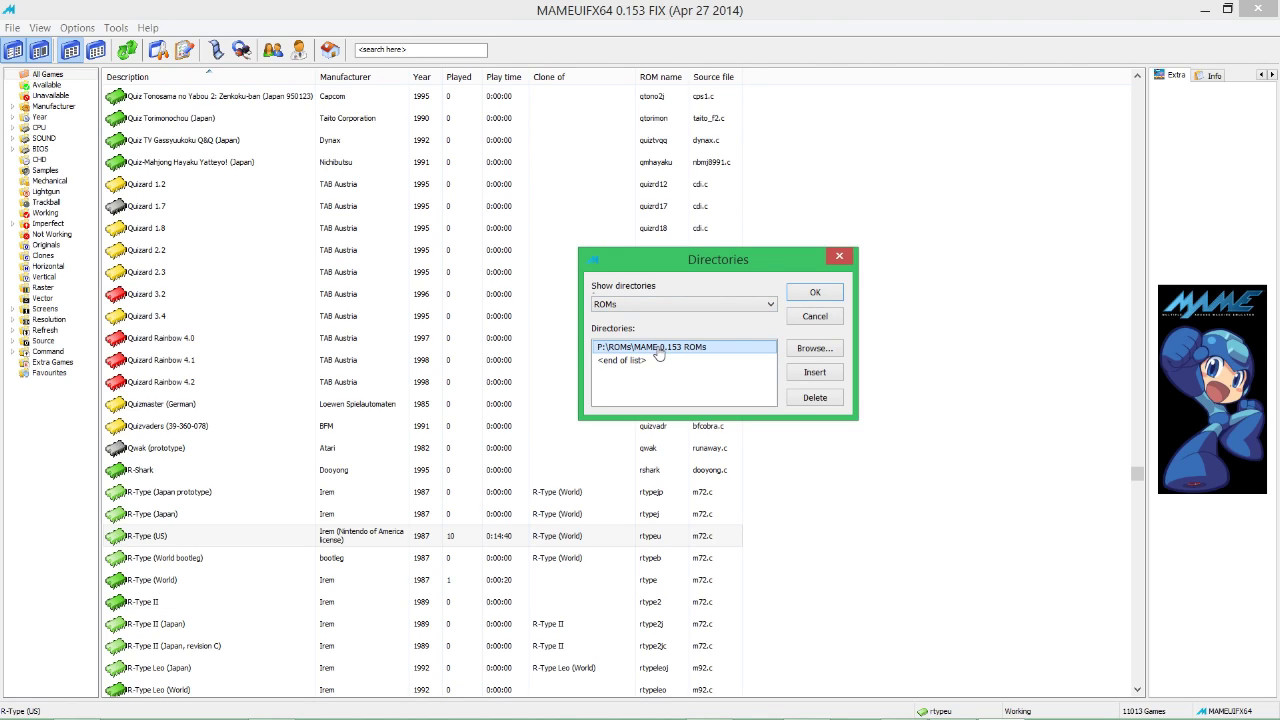
{"action": "left_click", "coordinate": [660, 362]}
{"action": "left_click", "coordinate": [676, 347]}
{"action": "left_click", "coordinate": [811, 349]}
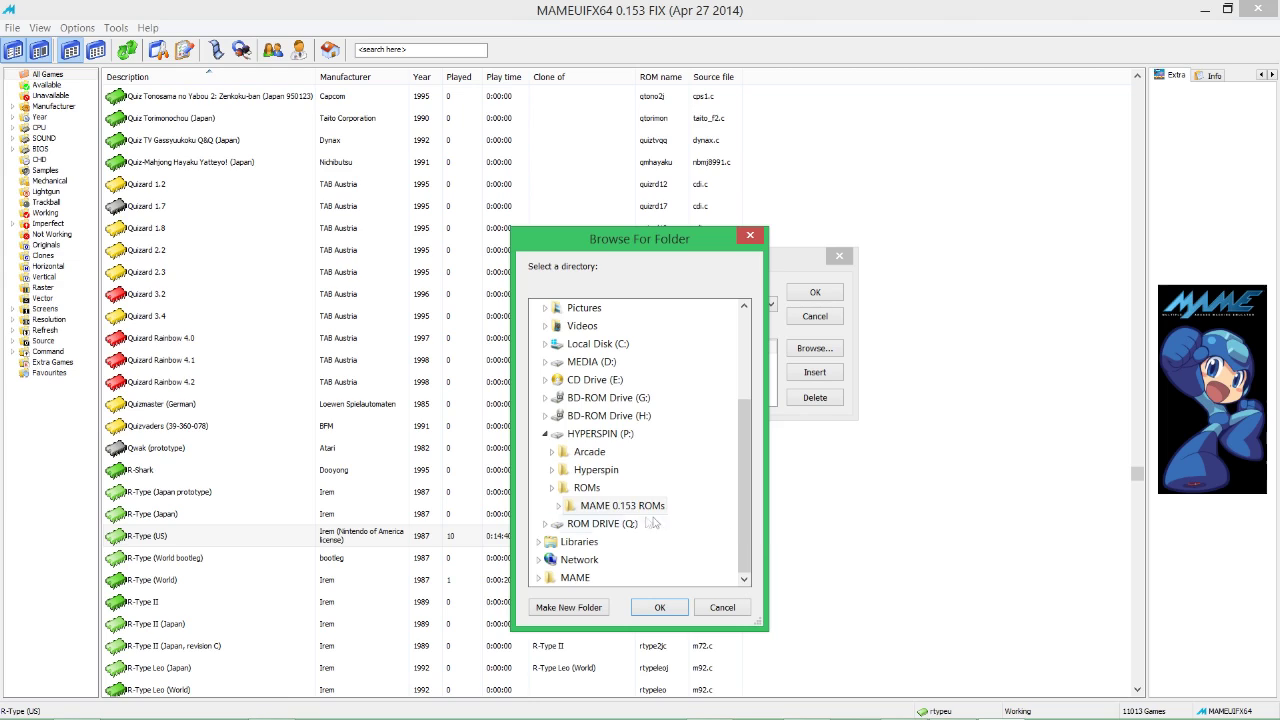
{"action": "left_click", "coordinate": [597, 435]}
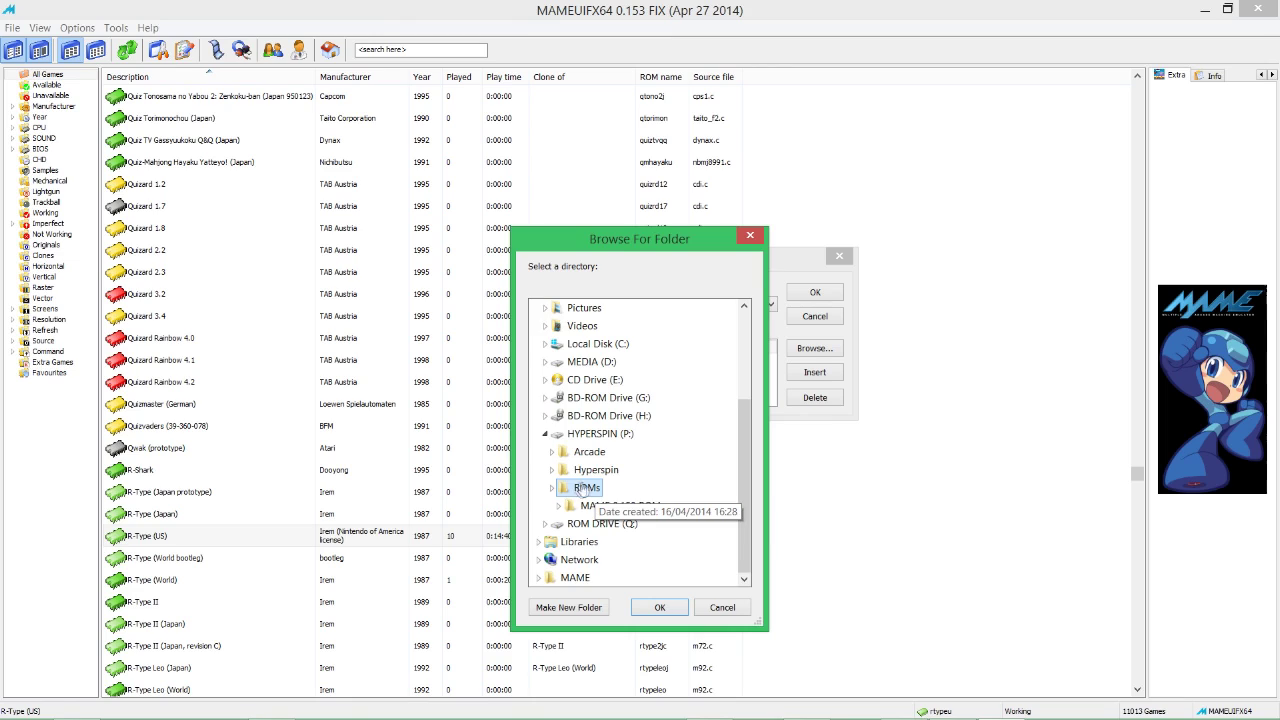
{"action": "left_click", "coordinate": [620, 506]}
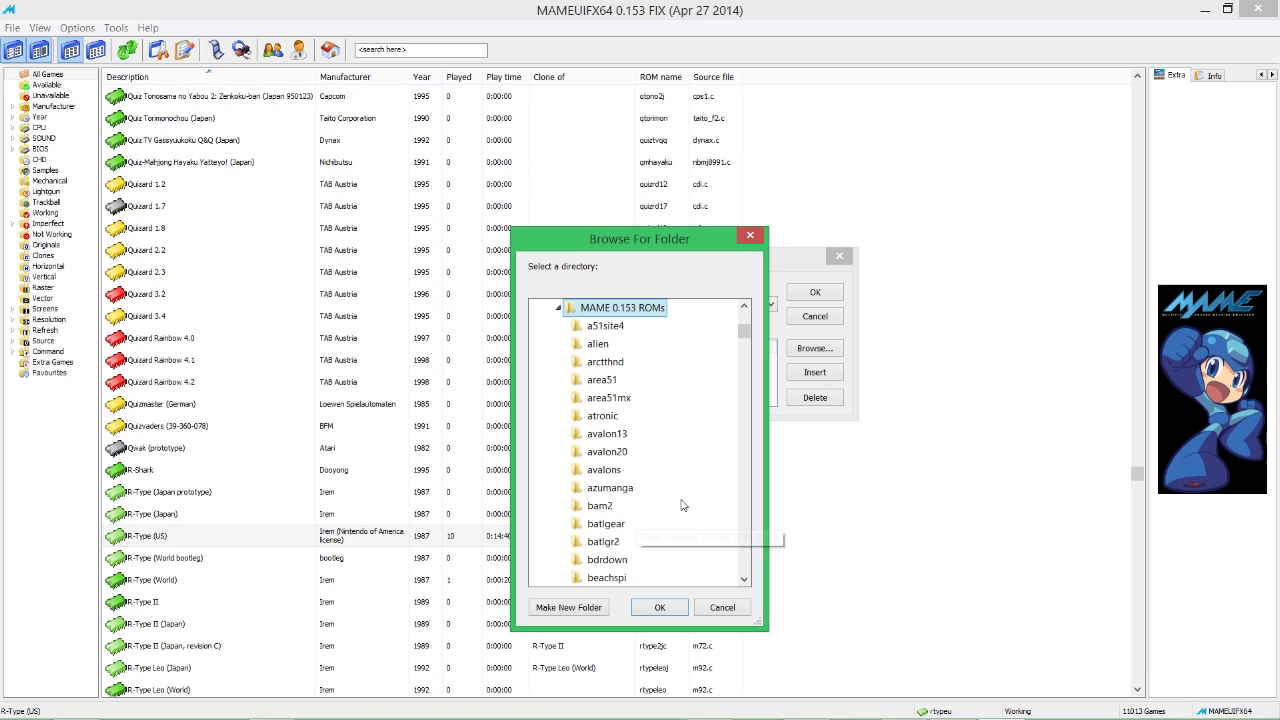
- Examine the system folders inside ROMs on HYPERSPIN (P:) in the folder tree and return to MAME 0.153 ROMs
{"action": "mouse_move", "coordinate": [747, 338]}
{"action": "left_mouse_down"}
{"action": "mouse_move", "coordinate": [747, 305]}
{"action": "mouse_move", "coordinate": [747, 335]}
{"action": "left_mouse_up"}
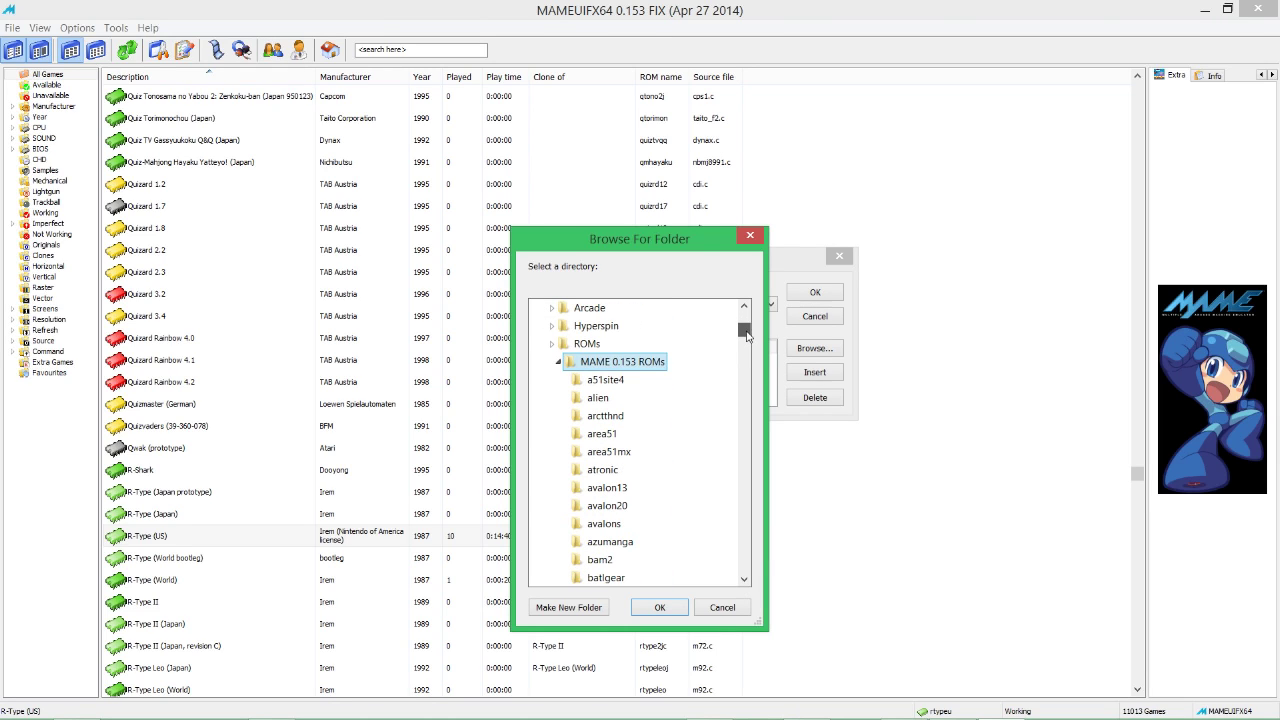
{"action": "left_click", "coordinate": [558, 361]}
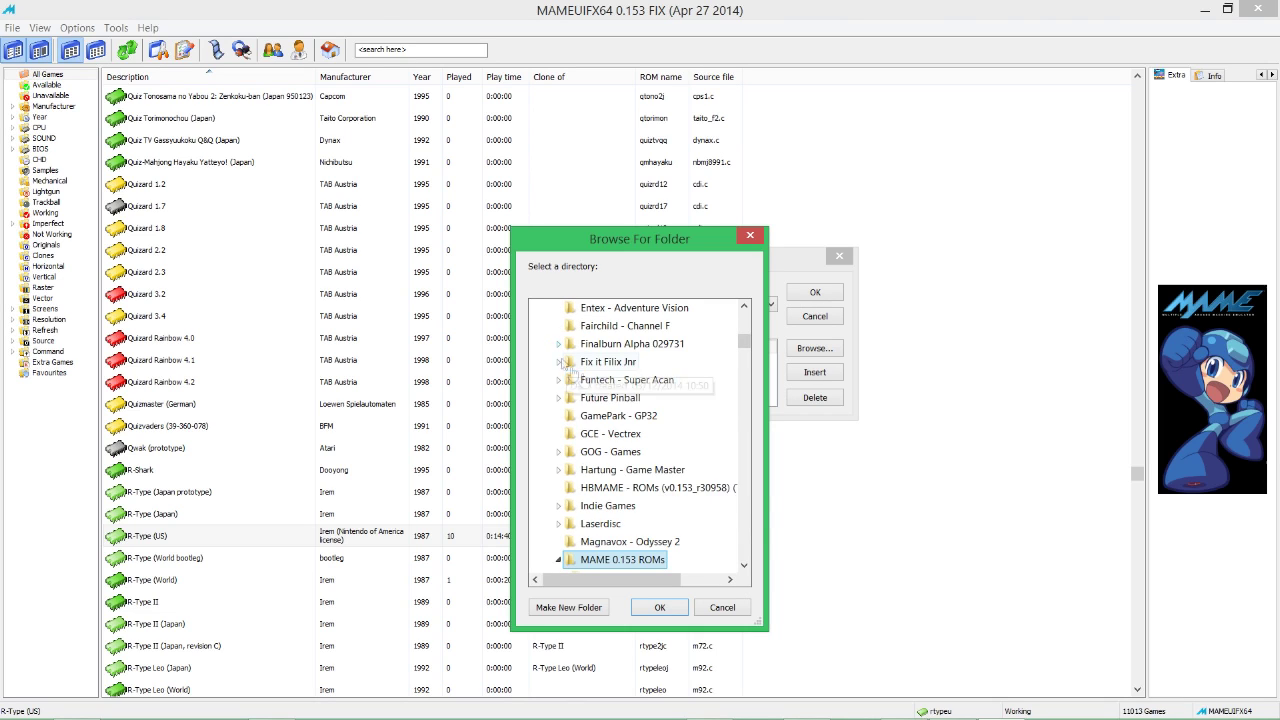
{"action": "scroll", "coordinate": [693, 530], "scroll_direction": "up", "scroll_amount": 4}
{"action": "scroll", "coordinate": [693, 530], "scroll_direction": "up", "scroll_amount": 4}
{"action": "scroll", "coordinate": [692, 525], "scroll_direction": "down", "scroll_amount": 5}
{"action": "scroll", "coordinate": [690, 520], "scroll_direction": "up", "scroll_amount": 8}
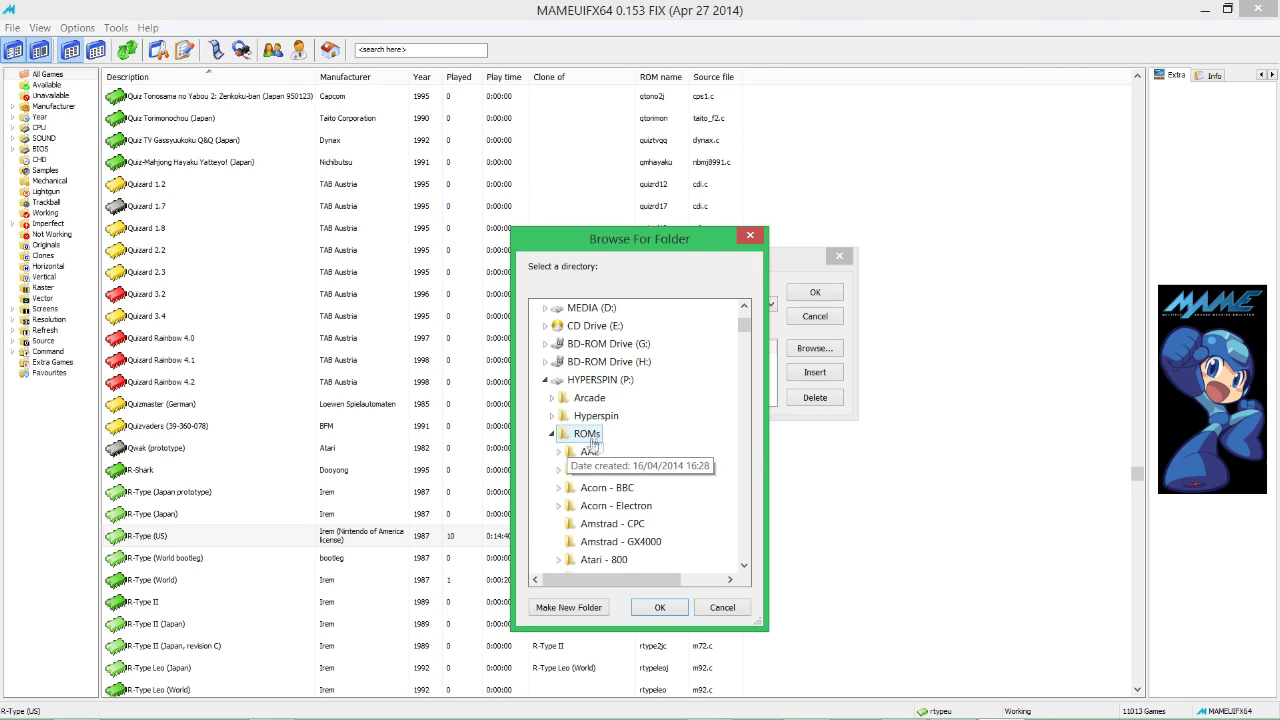
{"action": "scroll", "coordinate": [652, 451], "scroll_direction": "down", "scroll_amount": 8}
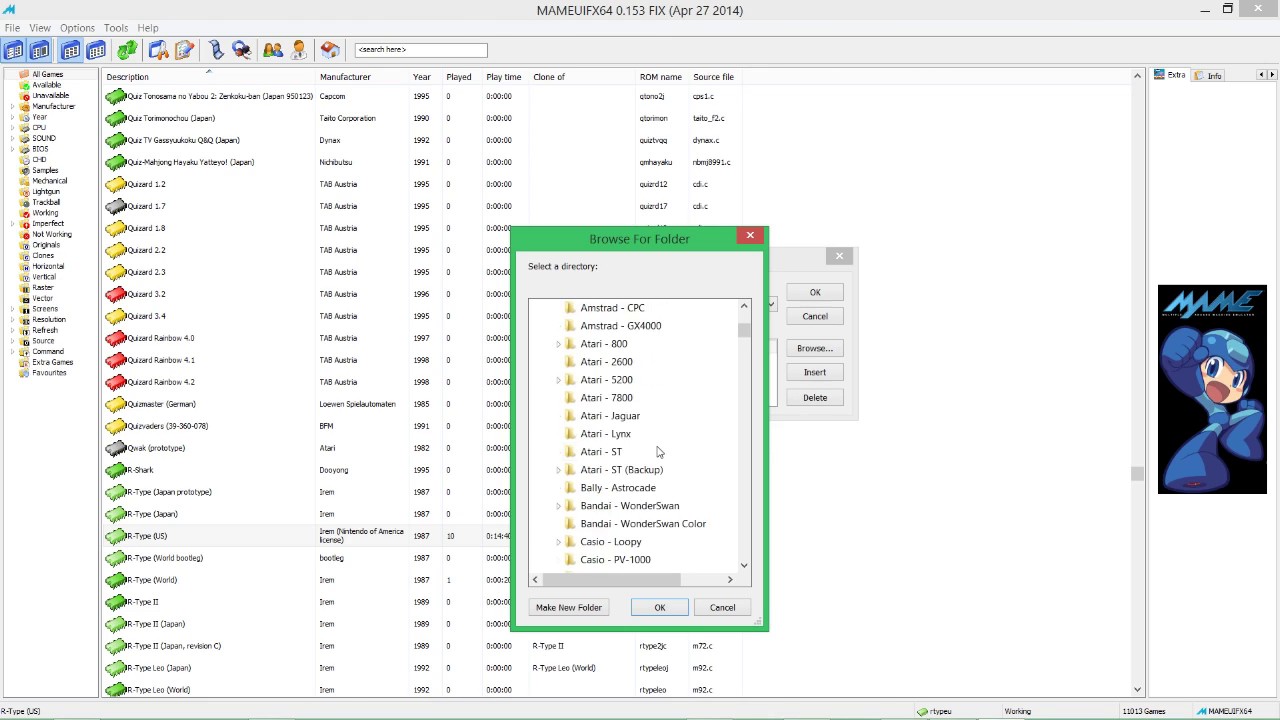
{"action": "scroll", "coordinate": [658, 447], "scroll_direction": "down", "scroll_amount": 6}
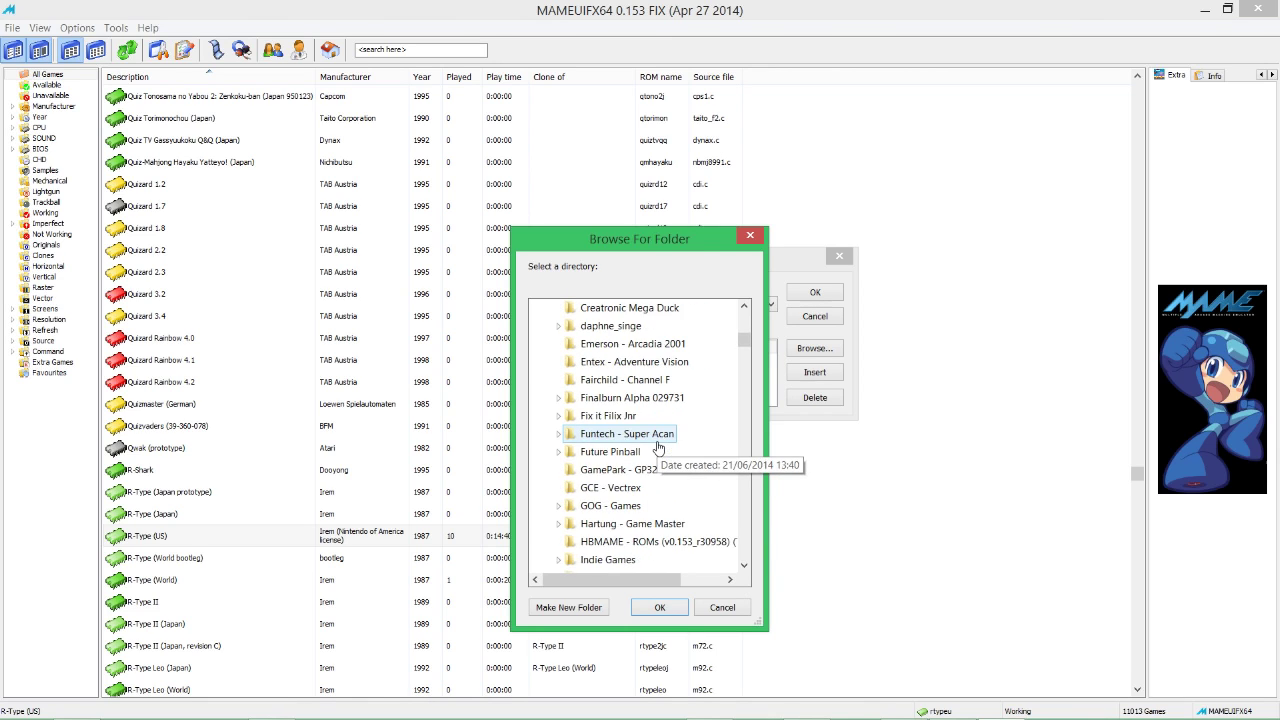
{"action": "scroll", "coordinate": [659, 448], "scroll_direction": "down", "scroll_amount": 1}
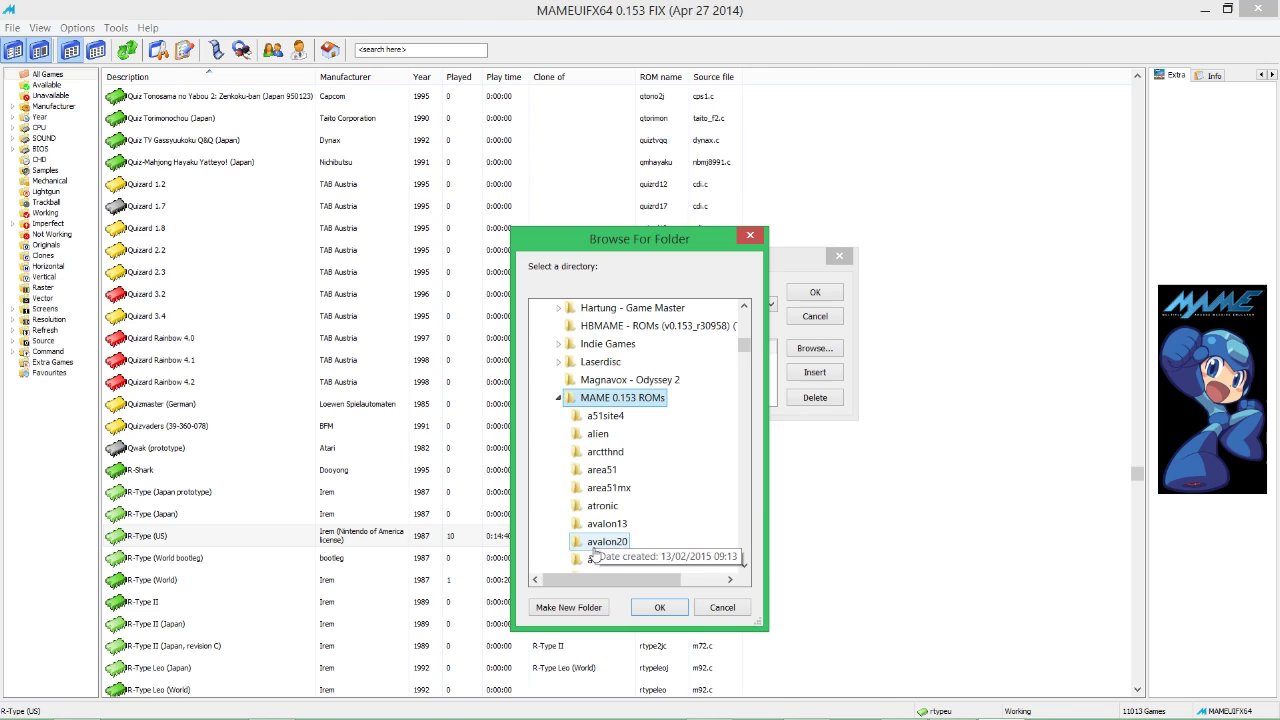
- Confirm MAME 0.153 ROMs as the ROMs directory and apply the directory settings
{"action": "left_click_drag", "start_coordinate": [745, 344], "coordinate": [745, 346]}
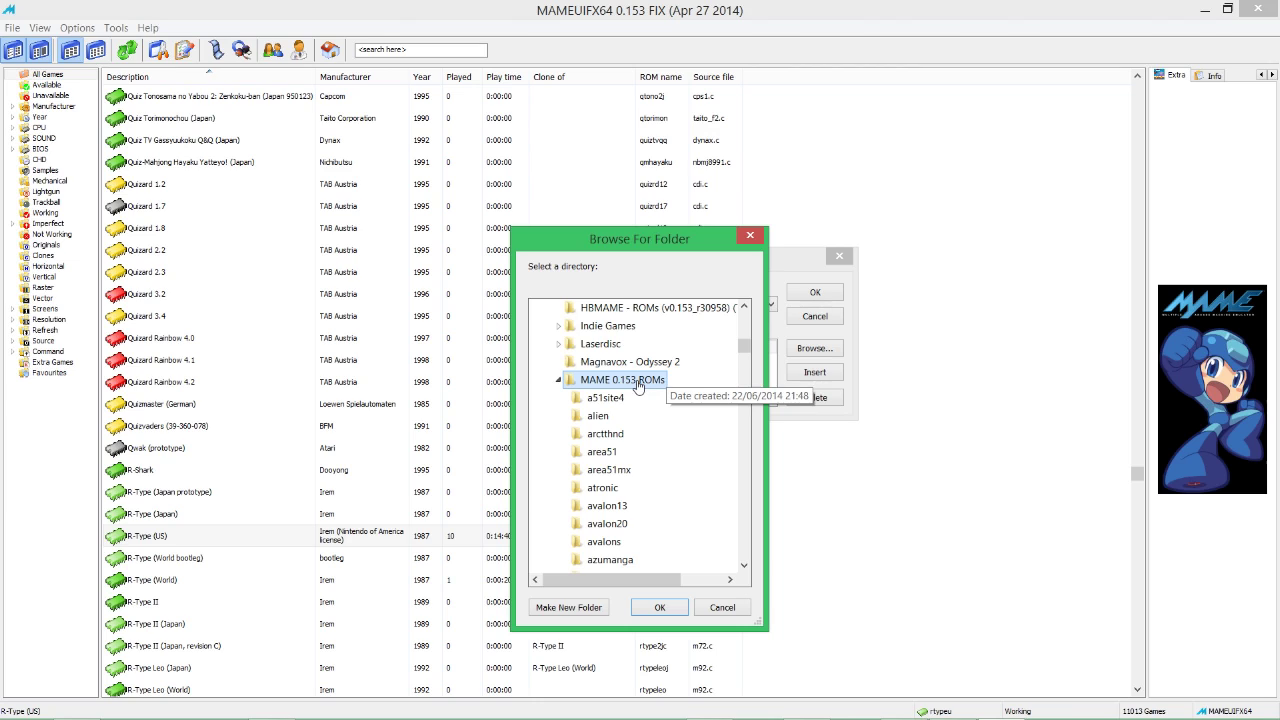
{"action": "left_click", "coordinate": [661, 607]}
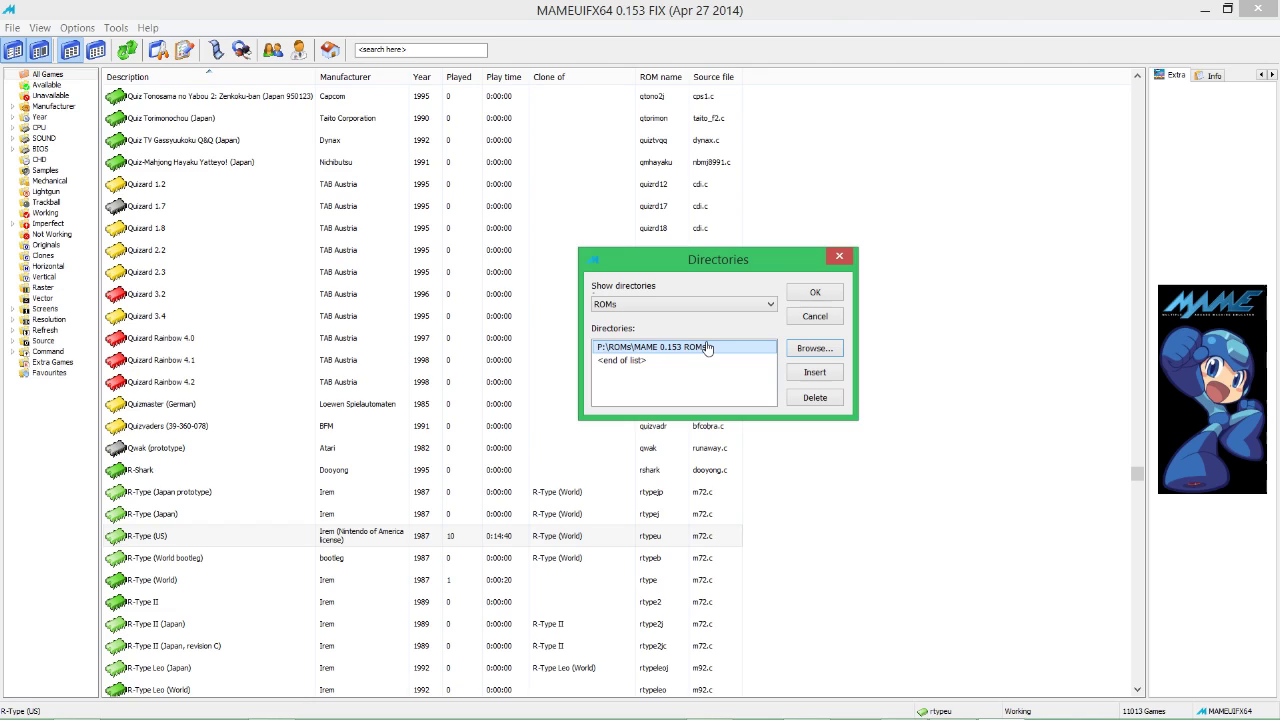
{"action": "left_click", "coordinate": [653, 350]}
{"action": "left_click", "coordinate": [725, 345]}
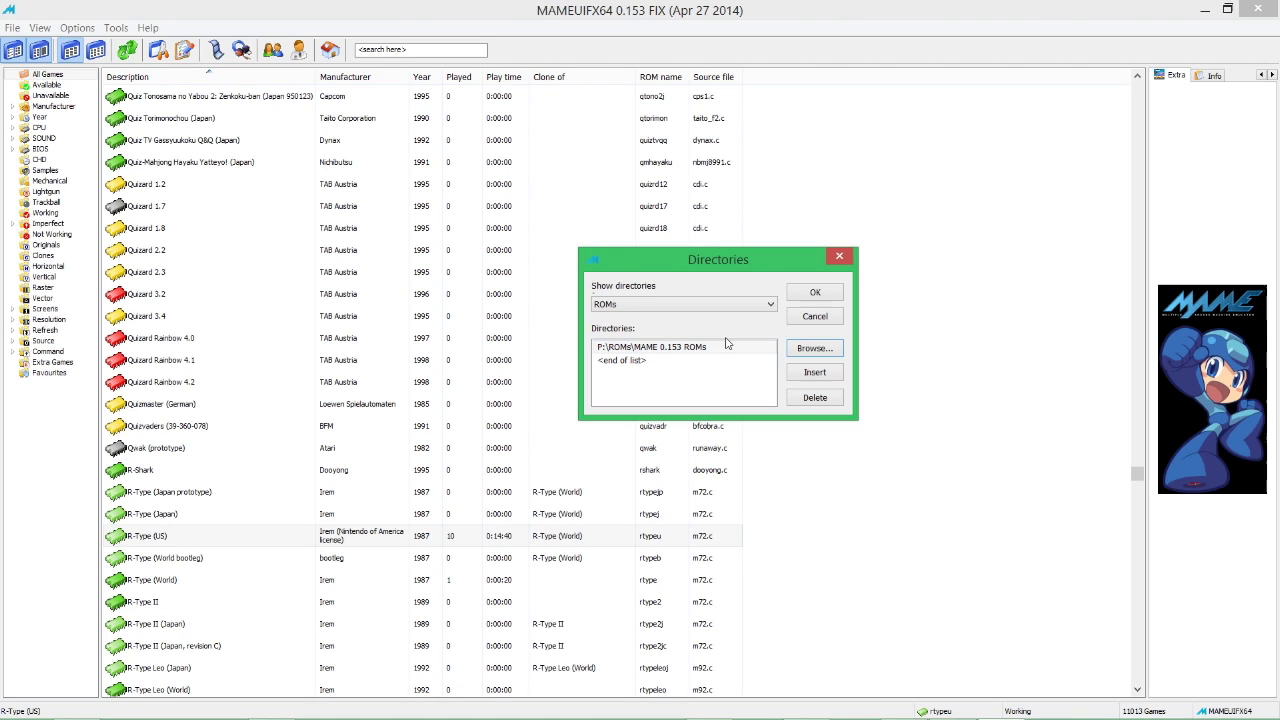
{"action": "left_click", "coordinate": [813, 292]}
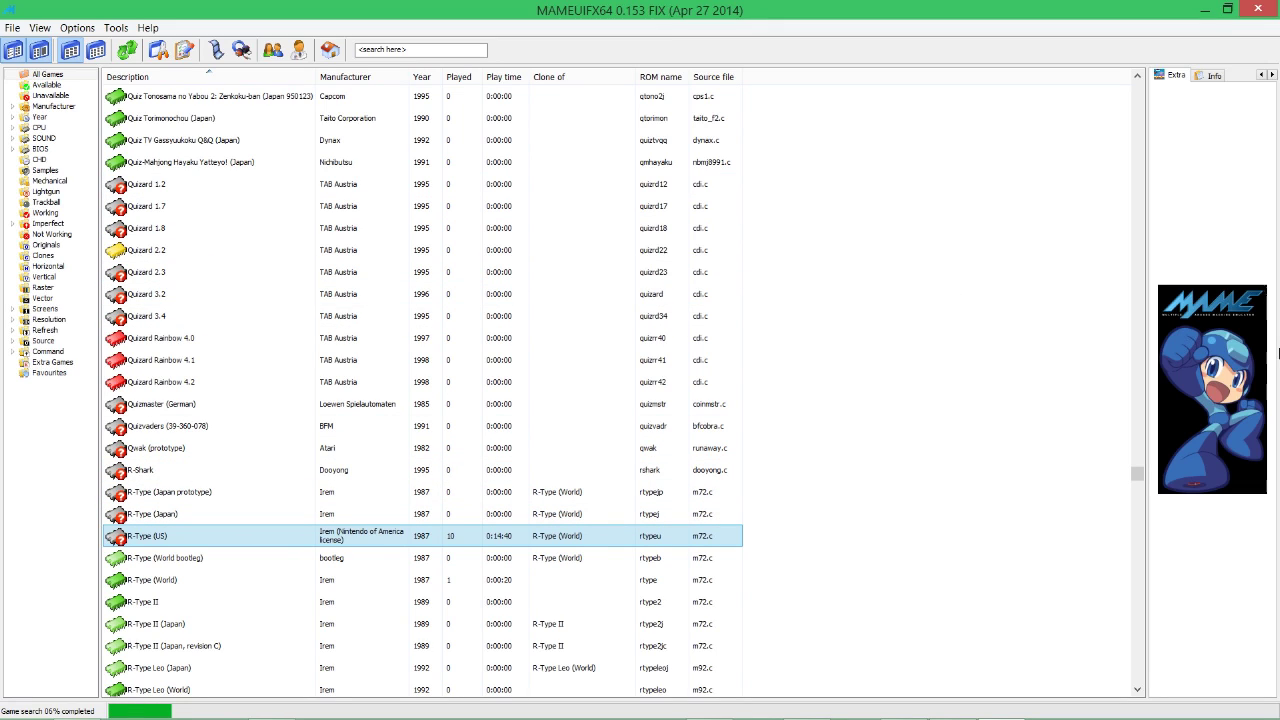
- Look through the game list to check the status icons while the game search runs
{"action": "left_click_drag", "start_coordinate": [1137, 478], "coordinate": [1137, 183]}
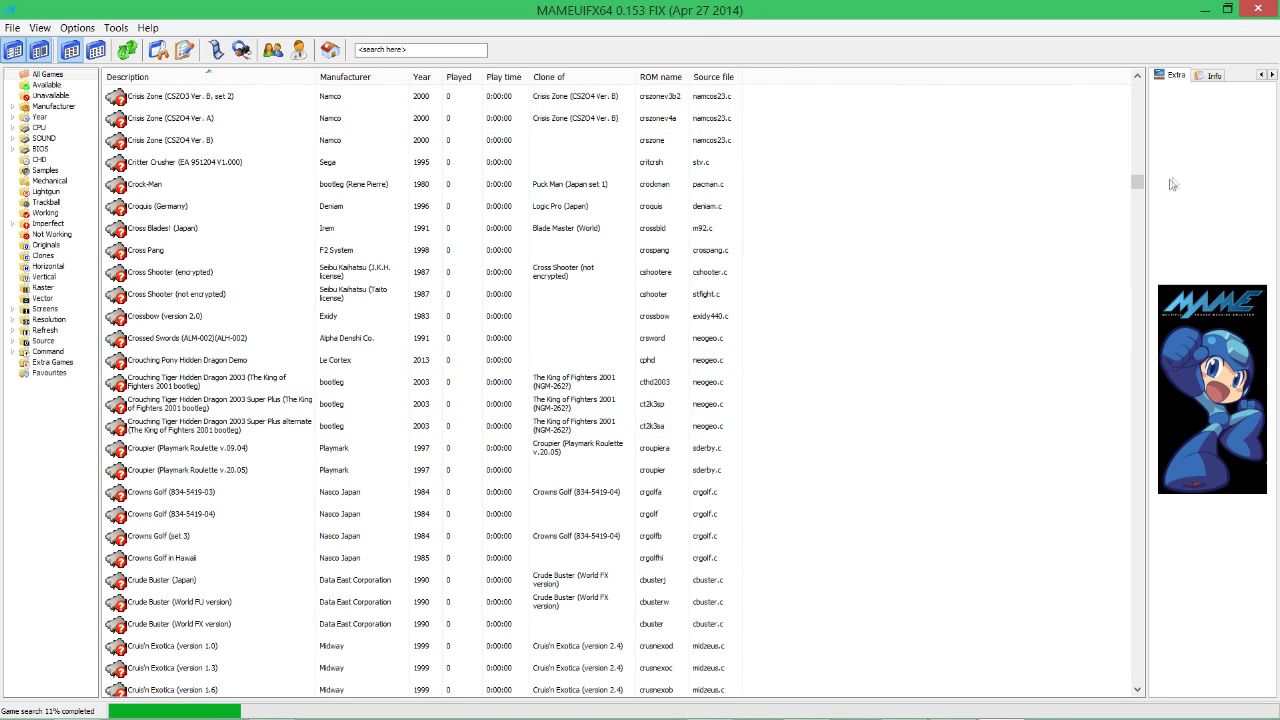
{"action": "left_click", "coordinate": [1138, 203]}
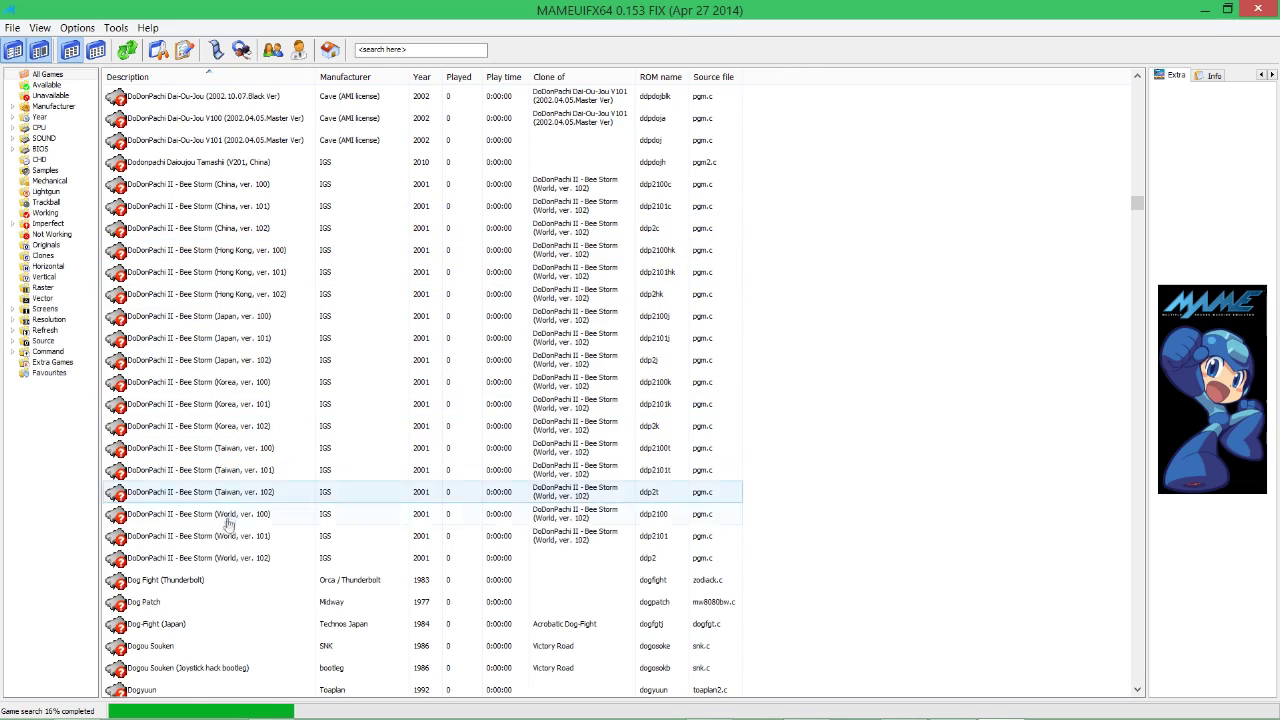
{"action": "left_click", "coordinate": [1138, 206]}
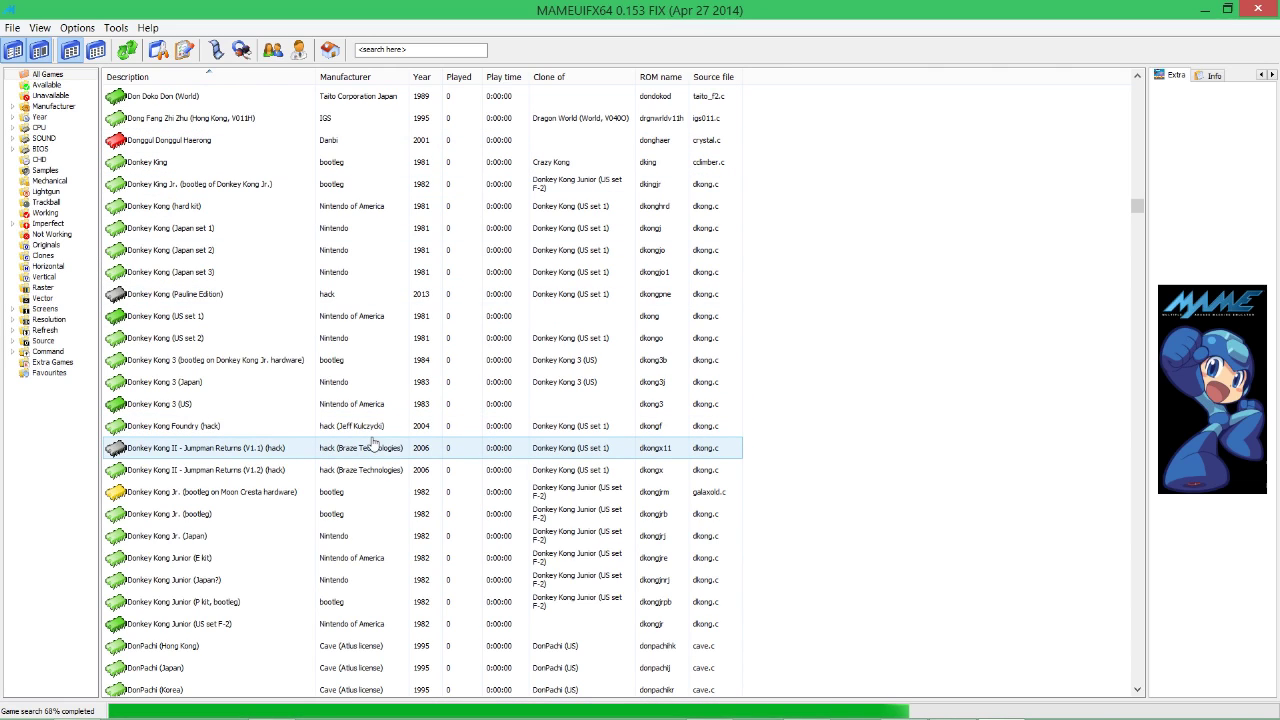
{"action": "scroll", "coordinate": [388, 446], "scroll_direction": "up", "scroll_amount": 8}
{"action": "left_click_drag", "start_coordinate": [1140, 208], "coordinate": [1136, 232]}
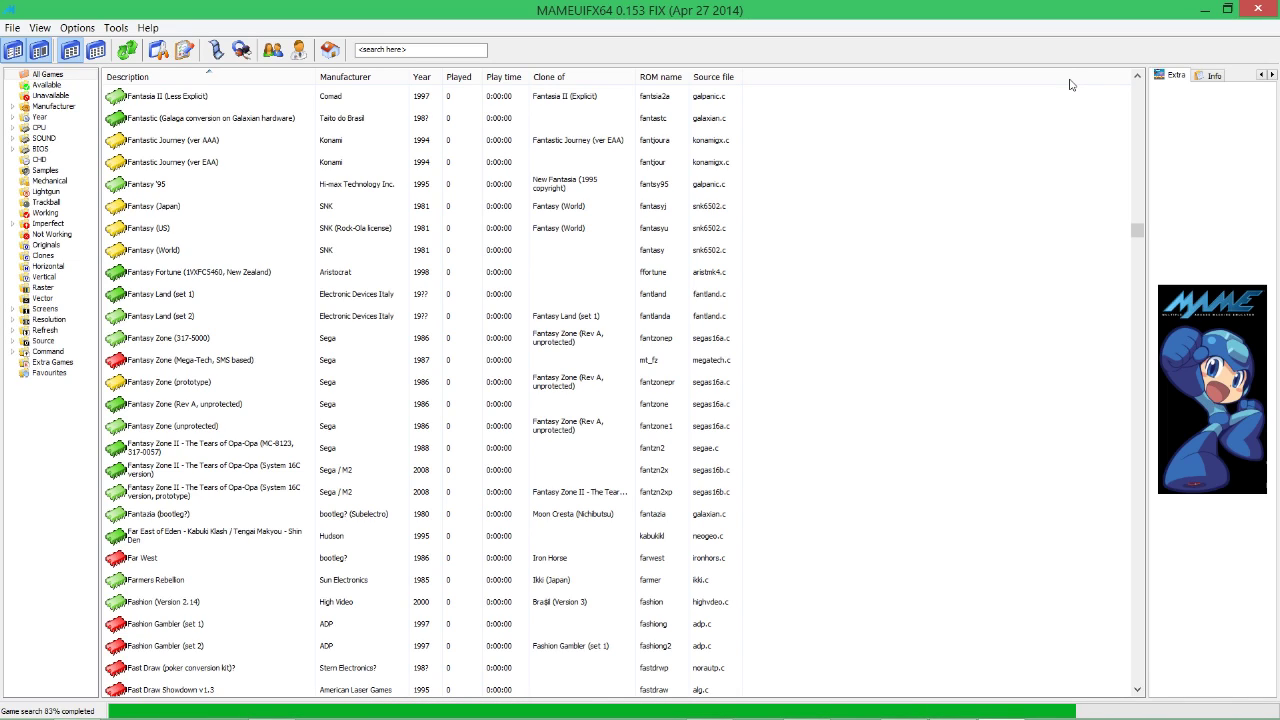
- Minimize MAMEUIFX, switch to File Explorer and open MAME 0.153 ROMs inside ROMs on the HYPERSPIN (P:) drive
{"action": "left_click", "coordinate": [1206, 14]}
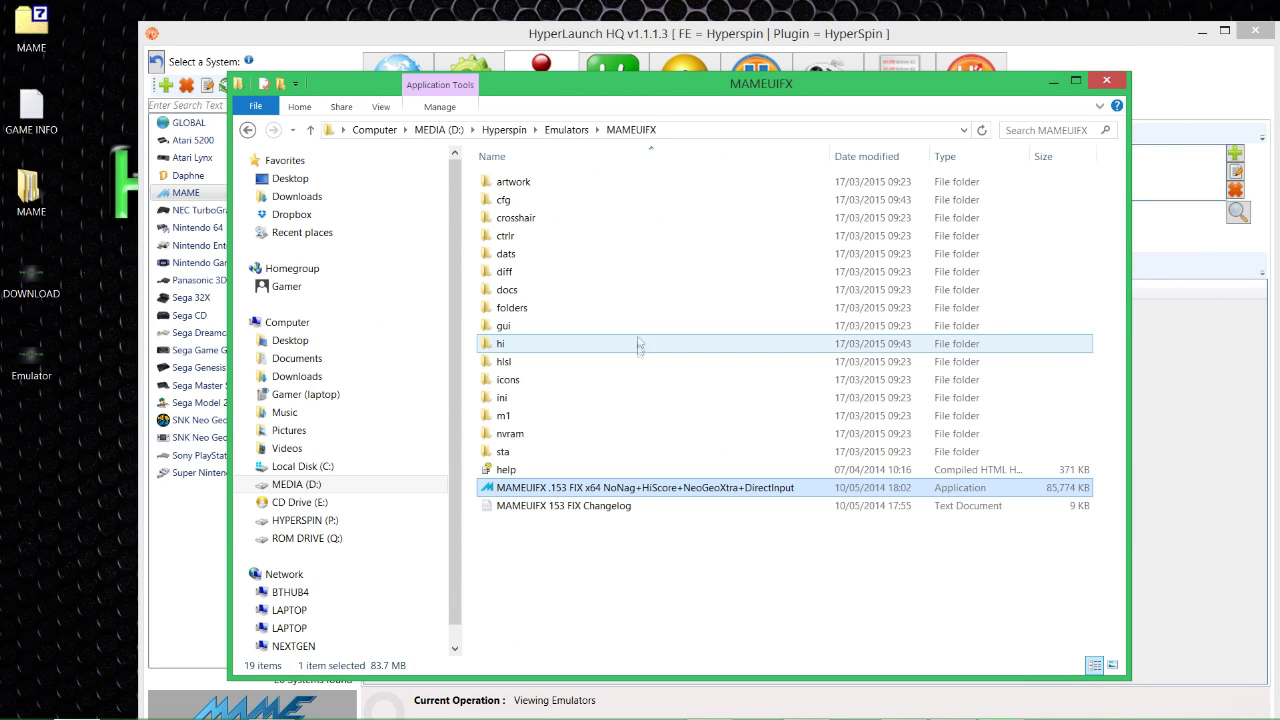
{"action": "left_click", "coordinate": [313, 553]}
{"action": "left_click", "coordinate": [313, 545]}
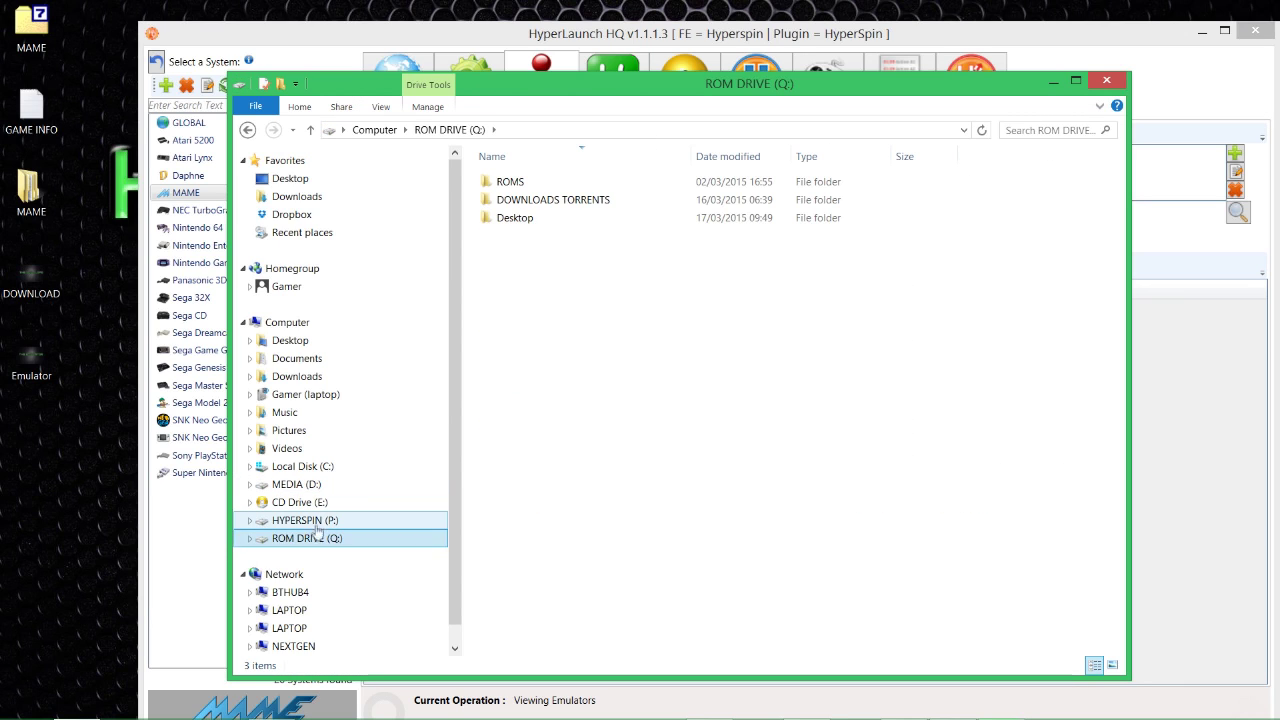
{"action": "left_click", "coordinate": [318, 520]}
{"action": "double_click", "coordinate": [512, 218]}
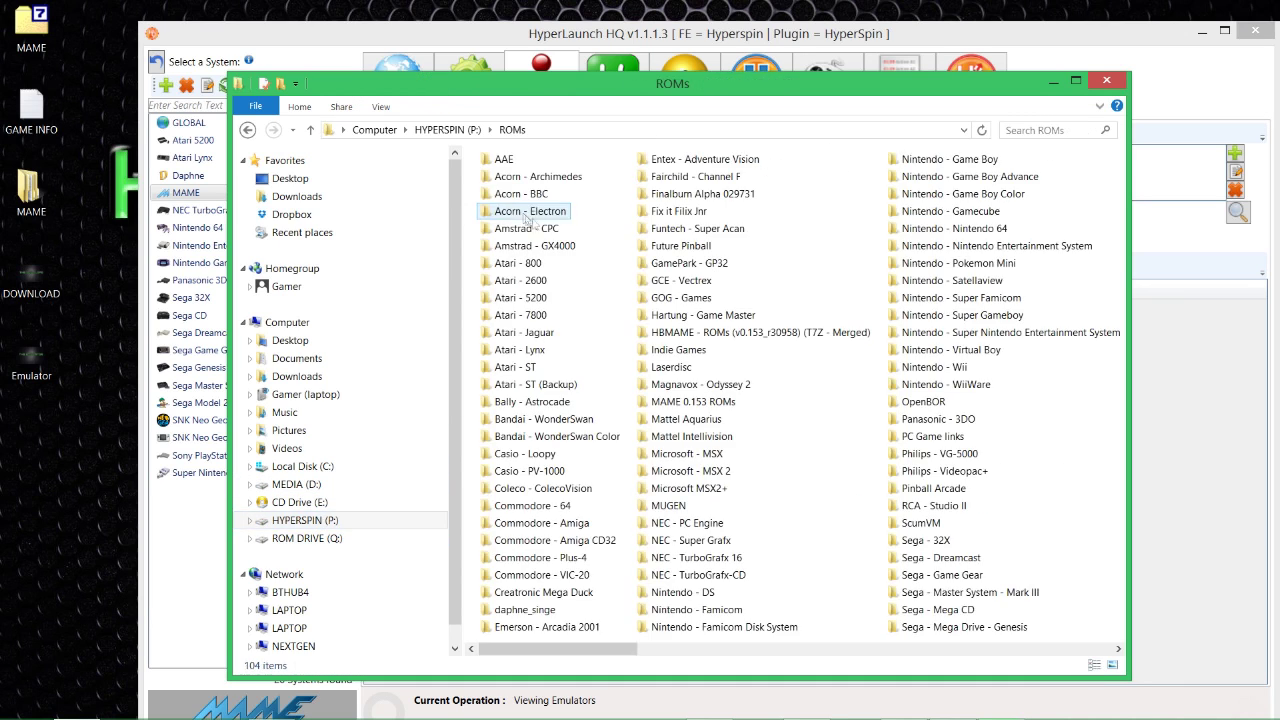
{"action": "scroll", "coordinate": [762, 403], "scroll_direction": "down", "scroll_amount": 2}
{"action": "scroll", "coordinate": [762, 403], "scroll_direction": "up", "scroll_amount": 2}
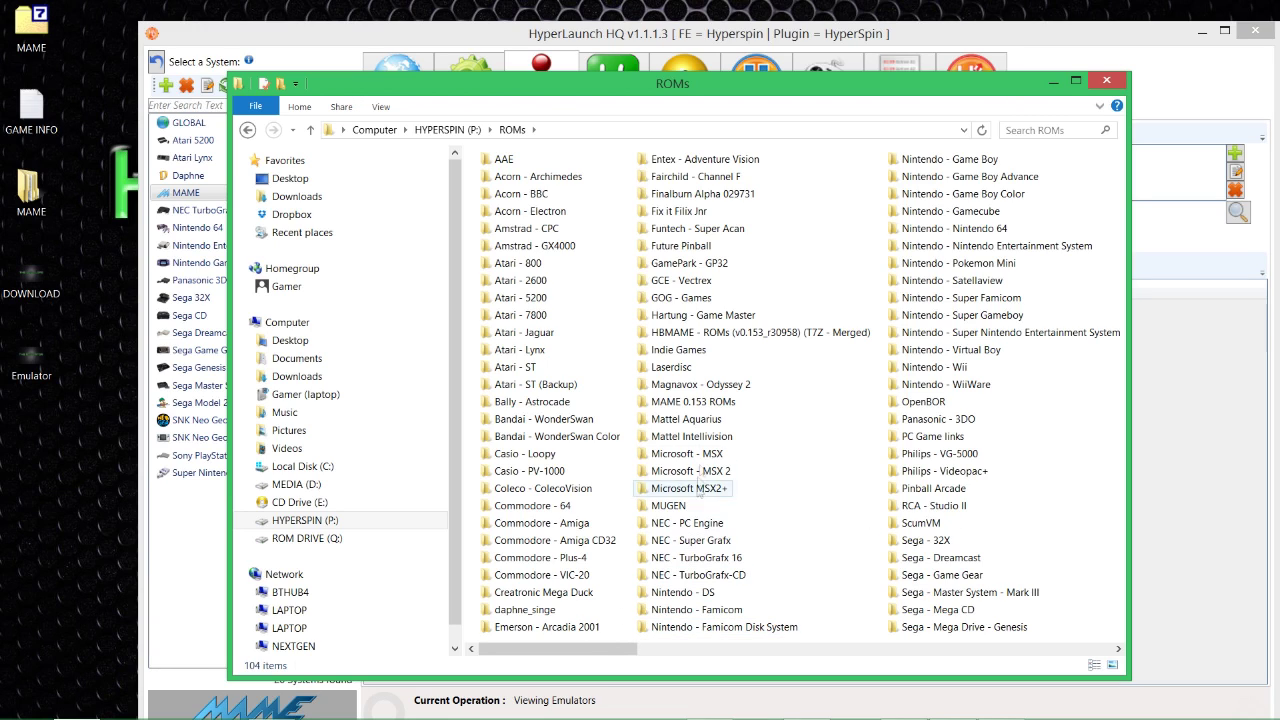
{"action": "double_click", "coordinate": [718, 403]}
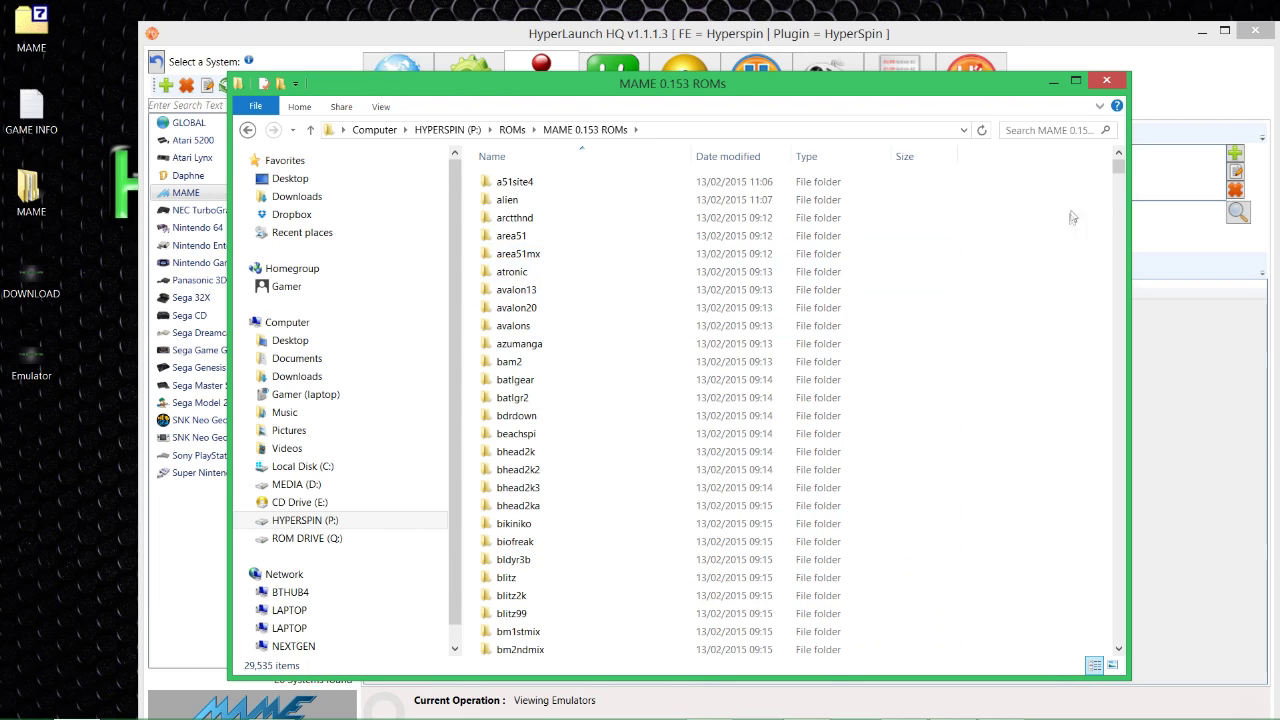
- Examine the game folders and zipped ROM files inside the MAME 0.153 ROMs folder
{"action": "mouse_move", "coordinate": [1118, 166]}
{"action": "left_mouse_down"}
{"action": "mouse_move", "coordinate": [1116, 180]}
{"action": "mouse_move", "coordinate": [1117, 165]}
{"action": "left_mouse_up"}
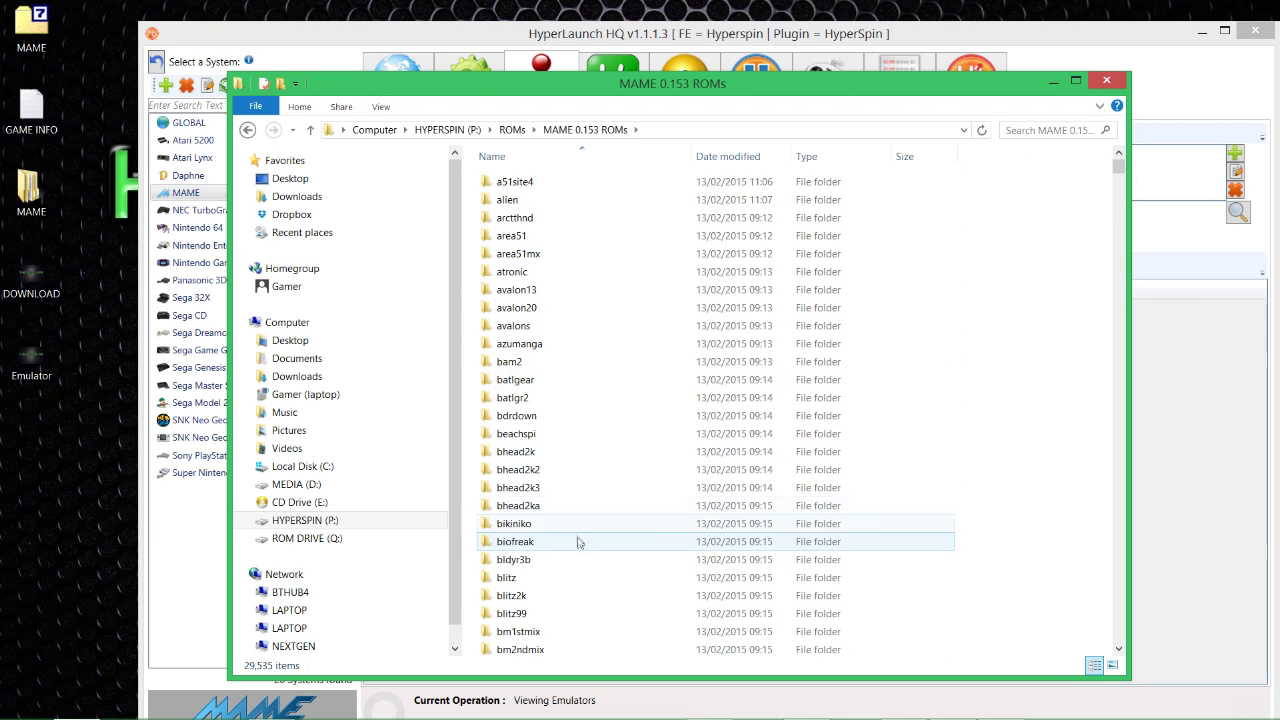
{"action": "scroll", "coordinate": [590, 548], "scroll_direction": "down", "scroll_amount": 20}
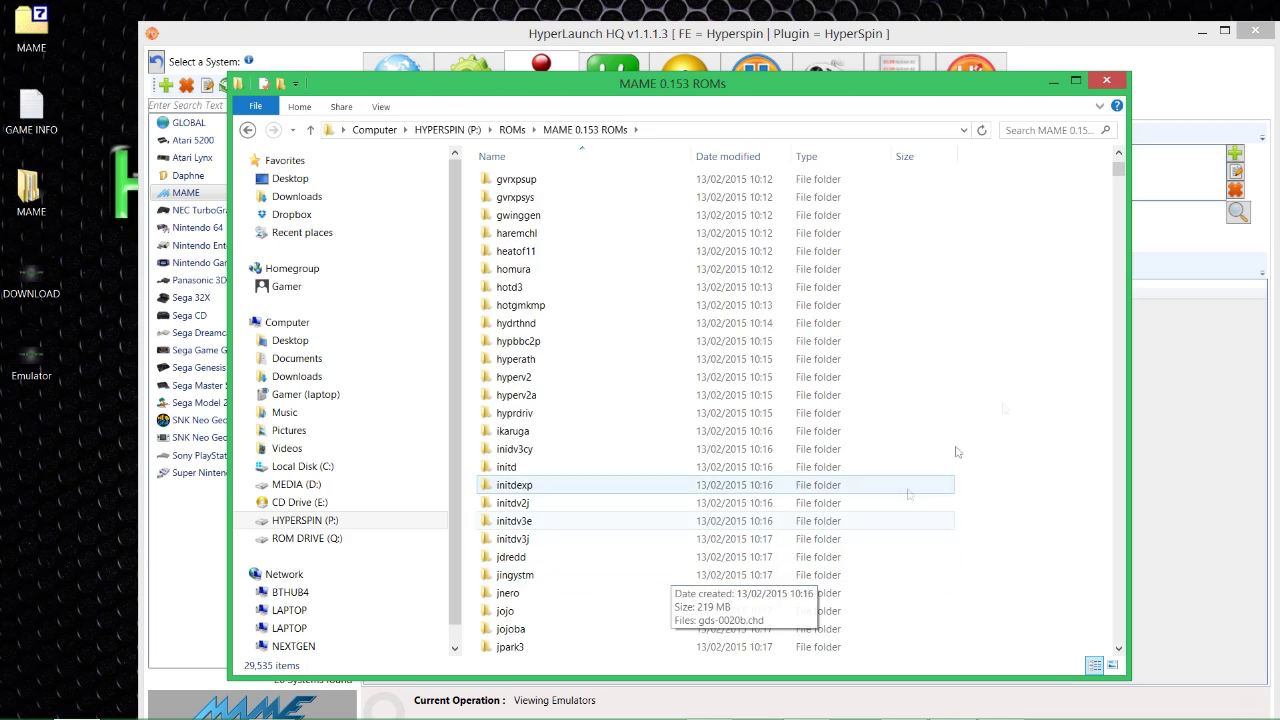
{"action": "mouse_move", "coordinate": [1121, 176]}
{"action": "left_mouse_down"}
{"action": "mouse_move", "coordinate": [1121, 210]}
{"action": "mouse_move", "coordinate": [1124, 192]}
{"action": "left_mouse_up"}
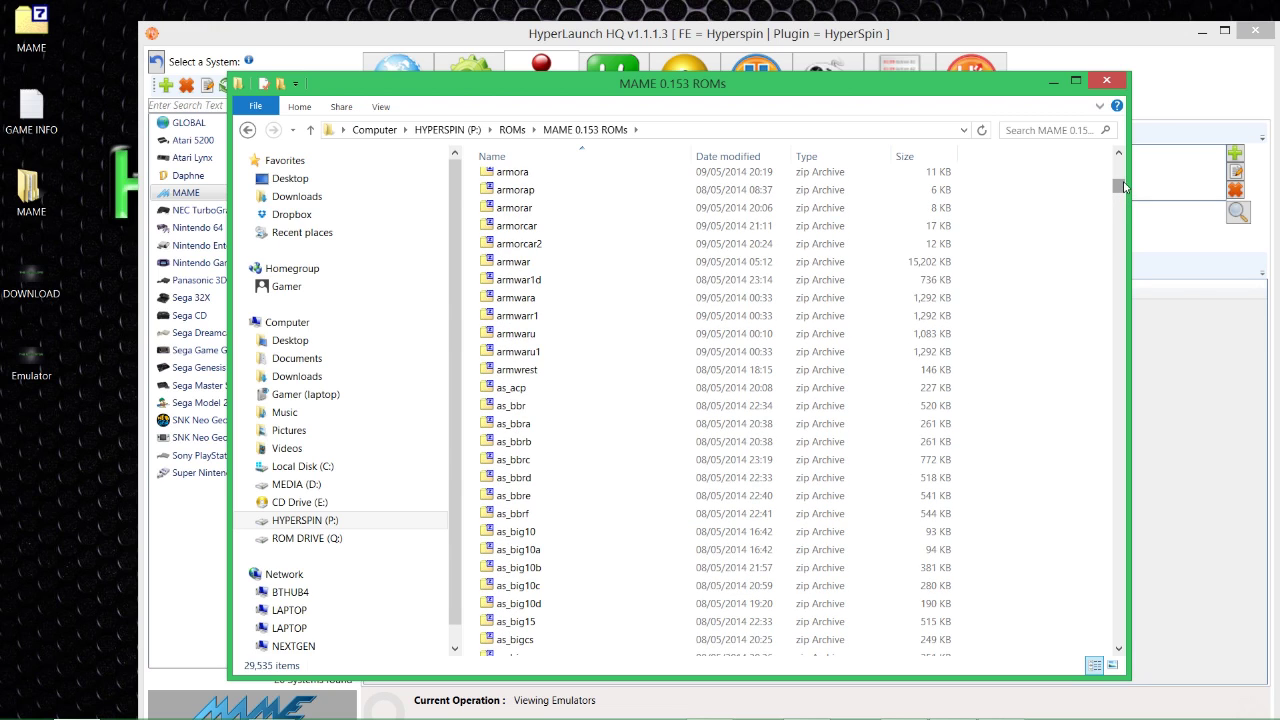
{"action": "left_click", "coordinate": [620, 352]}
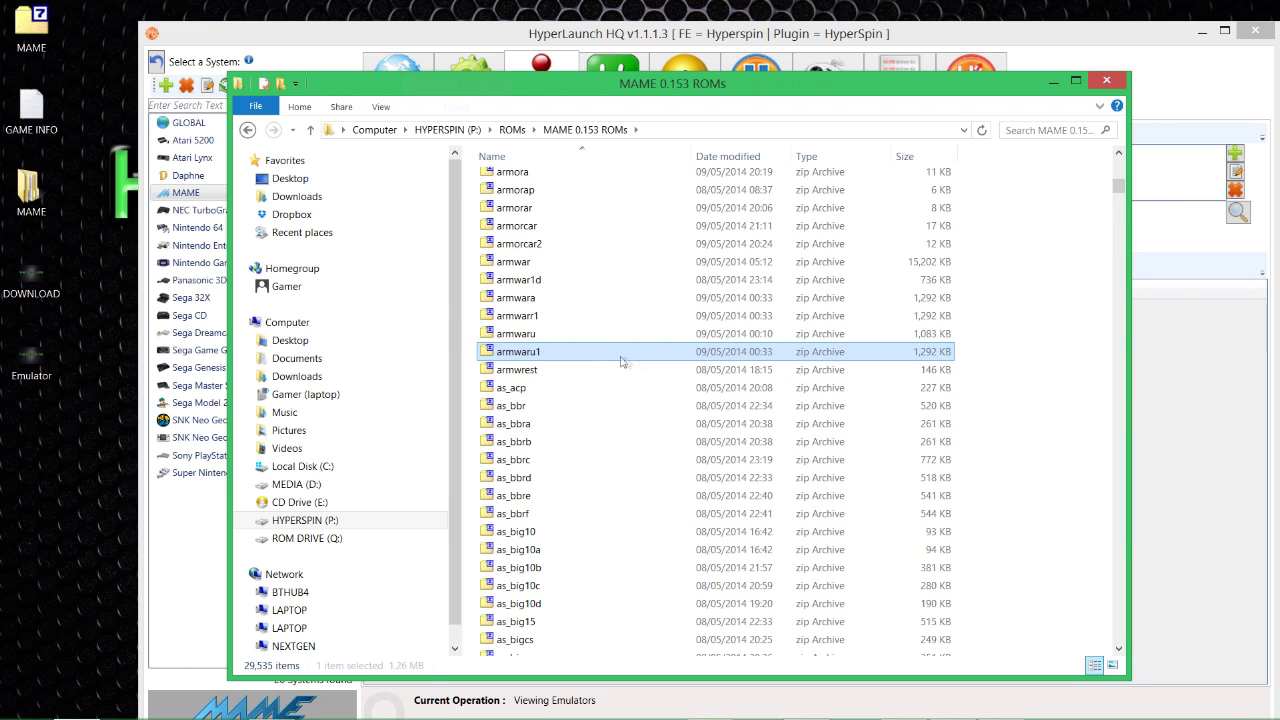
{"action": "scroll", "coordinate": [1070, 313], "scroll_direction": "up", "scroll_amount": 20}
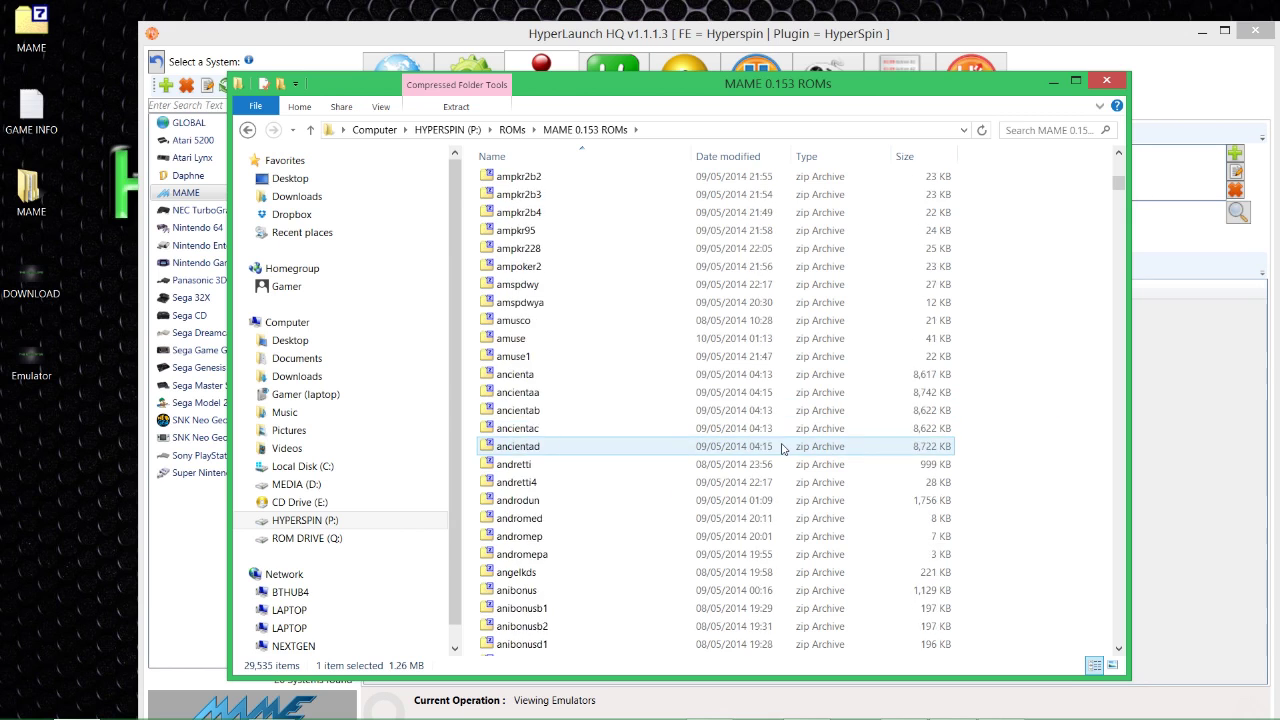
- Look back through the zipped ROM files in MAME 0.153 ROMs, up to the beginning of the archives
{"action": "scroll", "coordinate": [767, 452], "scroll_direction": "up", "scroll_amount": 20}
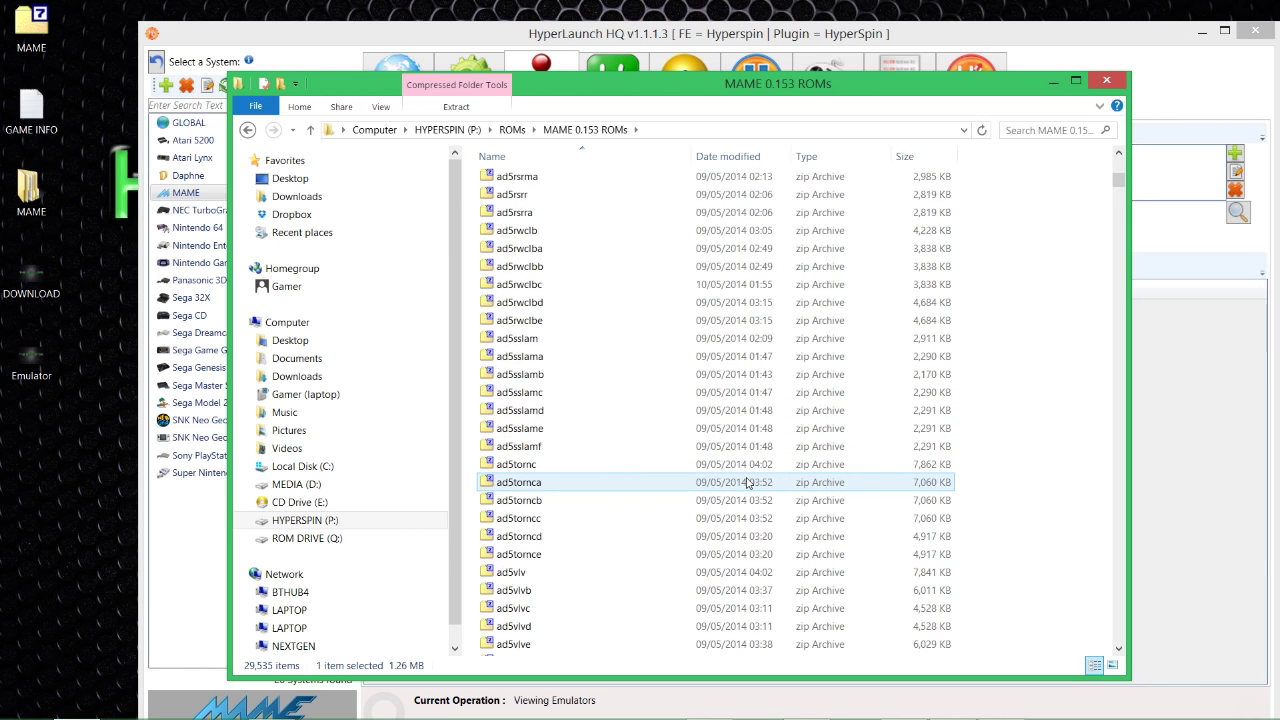
{"action": "scroll", "coordinate": [745, 483], "scroll_direction": "up", "scroll_amount": 2}
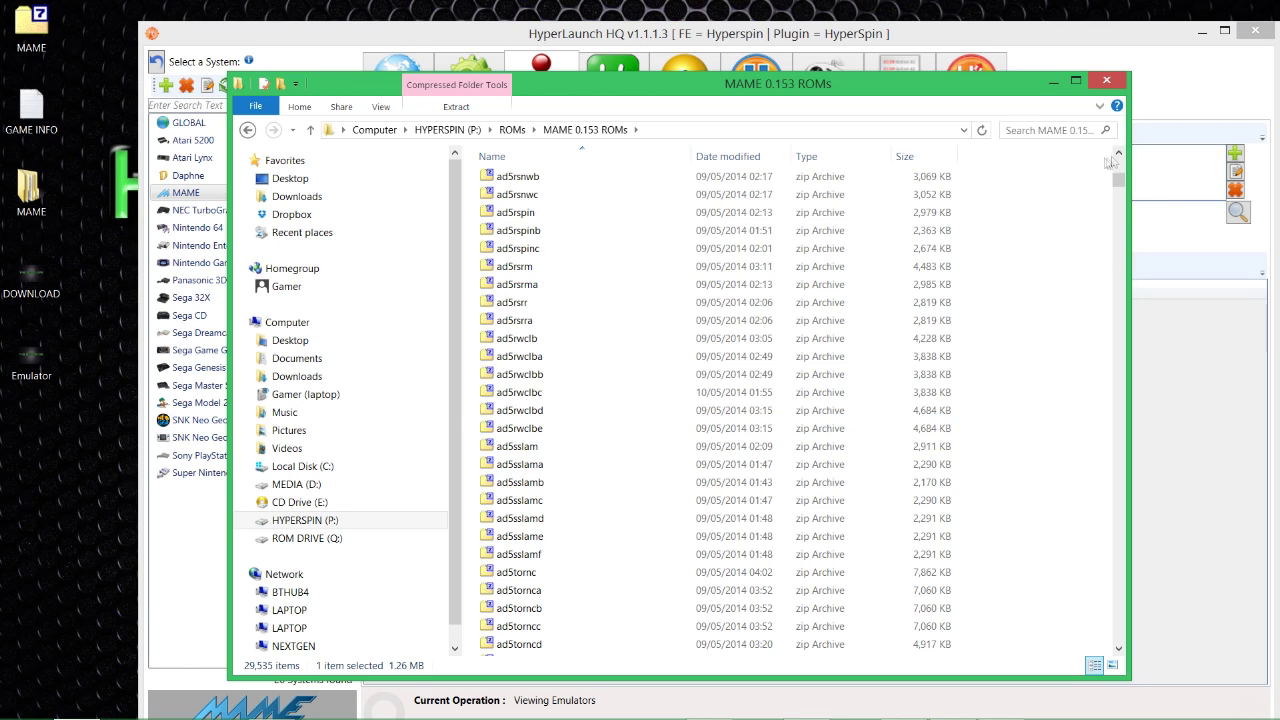
{"action": "left_click_drag", "start_coordinate": [1119, 183], "coordinate": [1119, 181]}
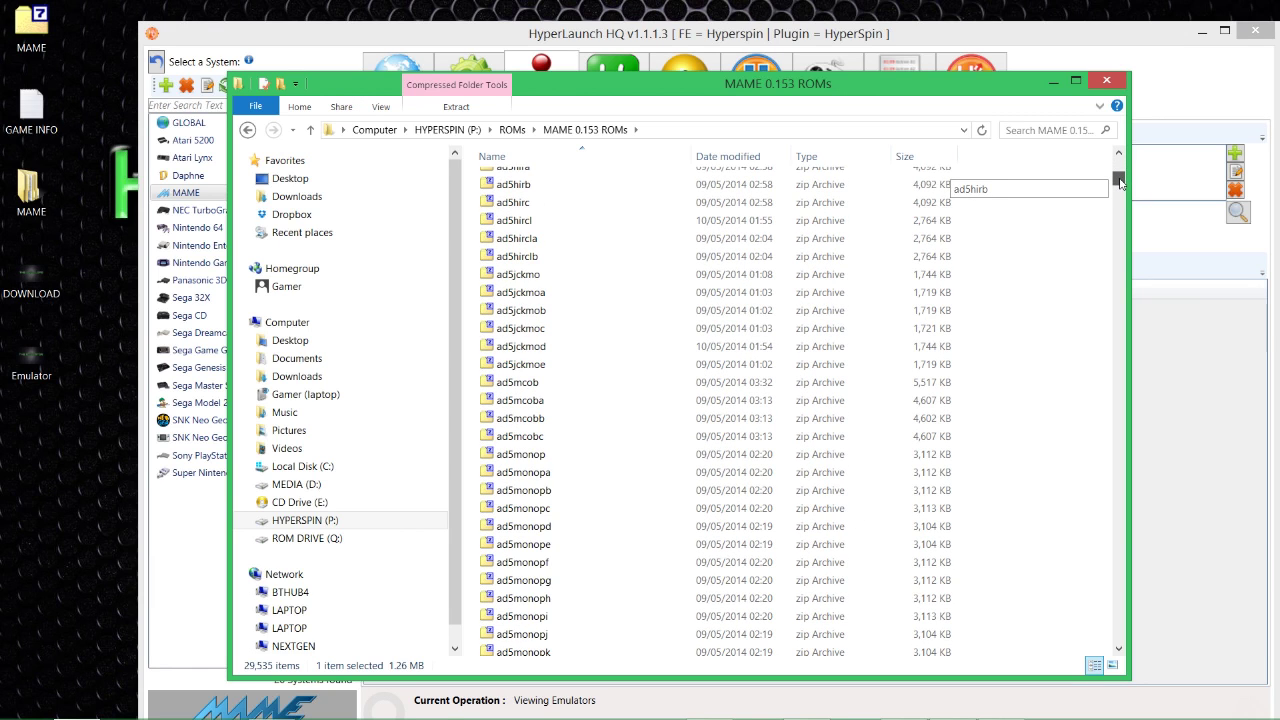
{"action": "left_click_drag", "start_coordinate": [1119, 181], "coordinate": [1119, 178]}
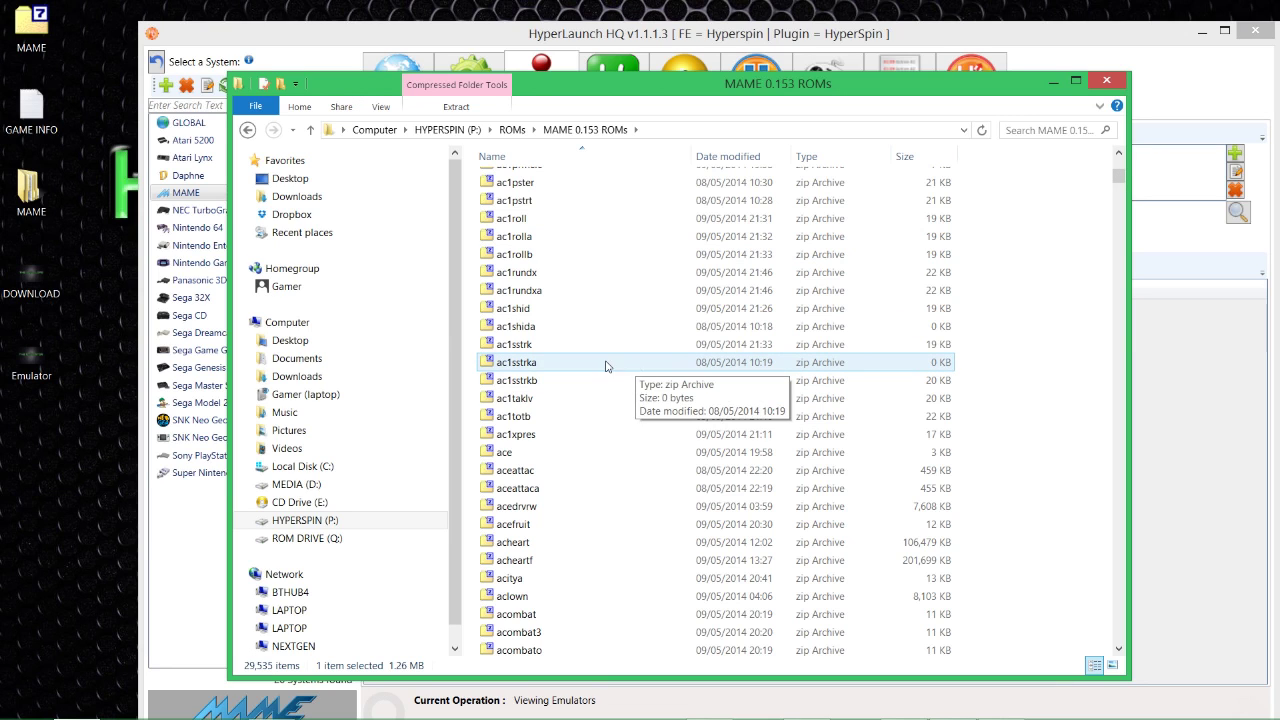
{"action": "scroll", "coordinate": [931, 393], "scroll_direction": "up", "scroll_amount": 2}
{"action": "scroll", "coordinate": [931, 393], "scroll_direction": "up", "scroll_amount": 15}
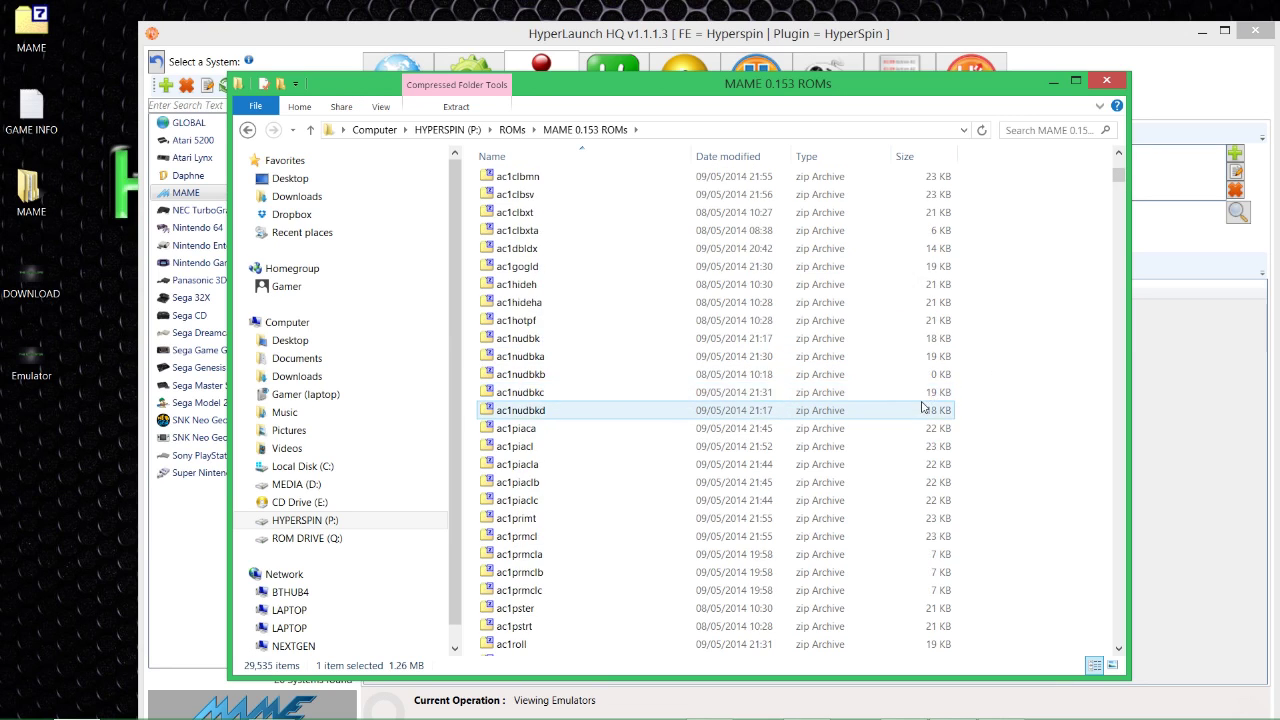
{"action": "scroll", "coordinate": [925, 407], "scroll_direction": "up", "scroll_amount": 1}
{"action": "scroll", "coordinate": [925, 407], "scroll_direction": "up", "scroll_amount": 20}
{"action": "scroll", "coordinate": [920, 417], "scroll_direction": "up", "scroll_amount": 15}
{"action": "scroll", "coordinate": [920, 419], "scroll_direction": "up", "scroll_amount": 15}
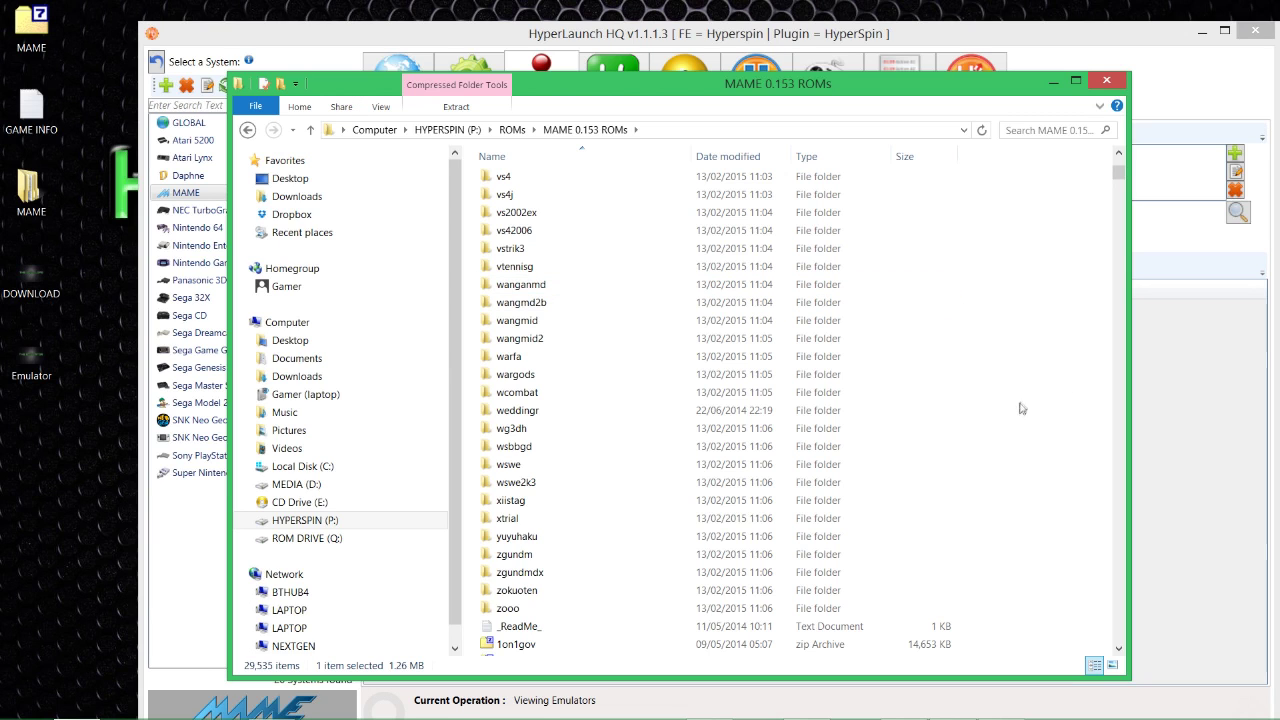
- Examine the part of the list where the game folders end and the zipped ROM files begin
{"action": "scroll", "coordinate": [1003, 432], "scroll_direction": "down", "scroll_amount": 8}
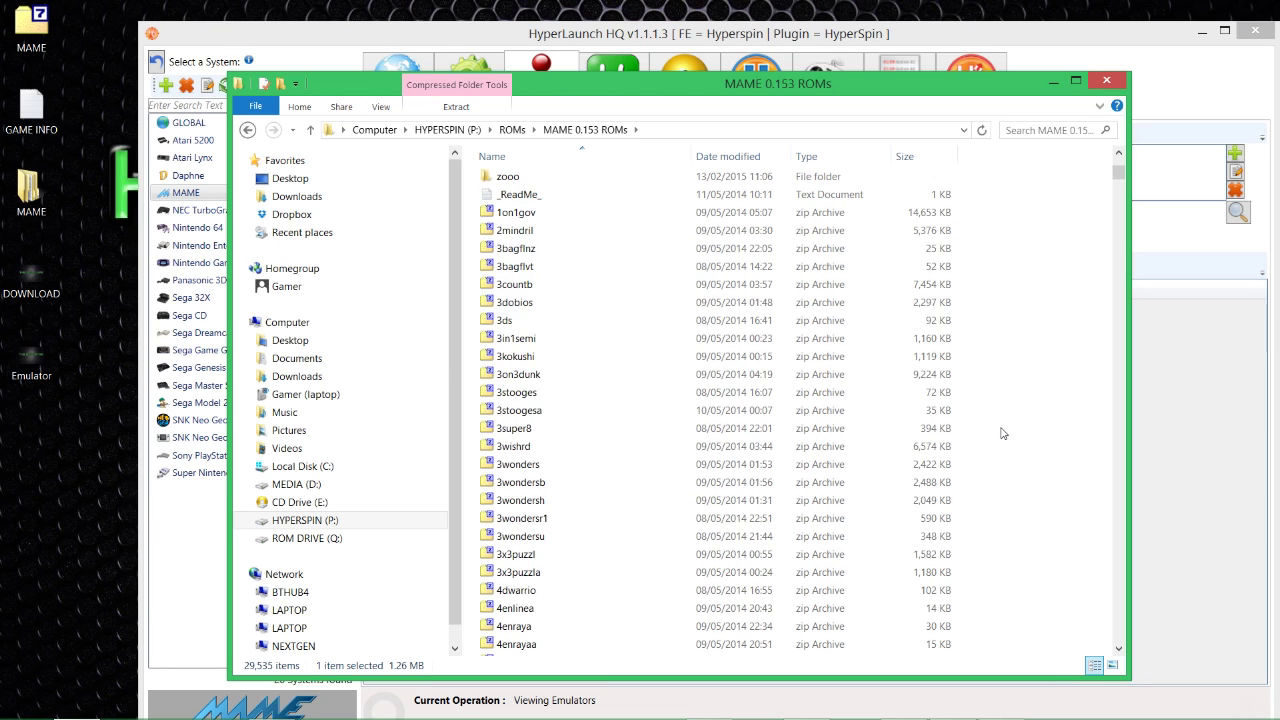
{"action": "scroll", "coordinate": [970, 341], "scroll_direction": "up", "scroll_amount": 6}
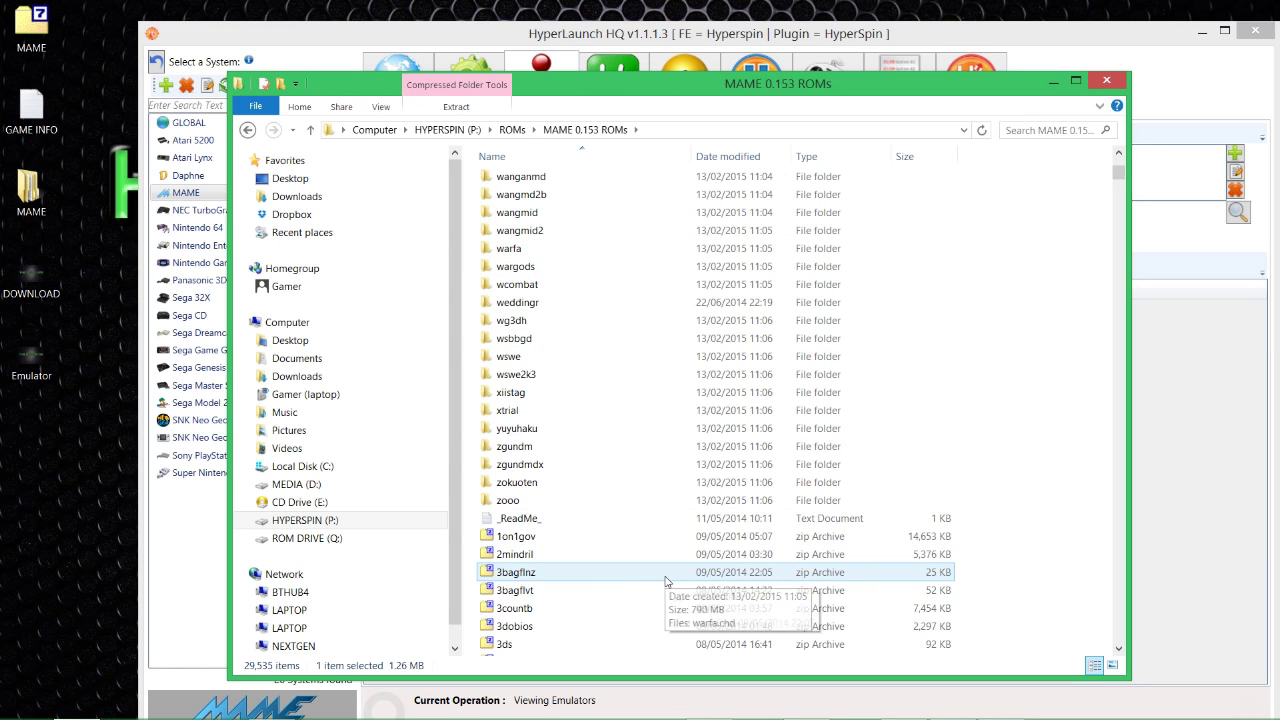
{"action": "scroll", "coordinate": [660, 425], "scroll_direction": "down", "scroll_amount": 1}
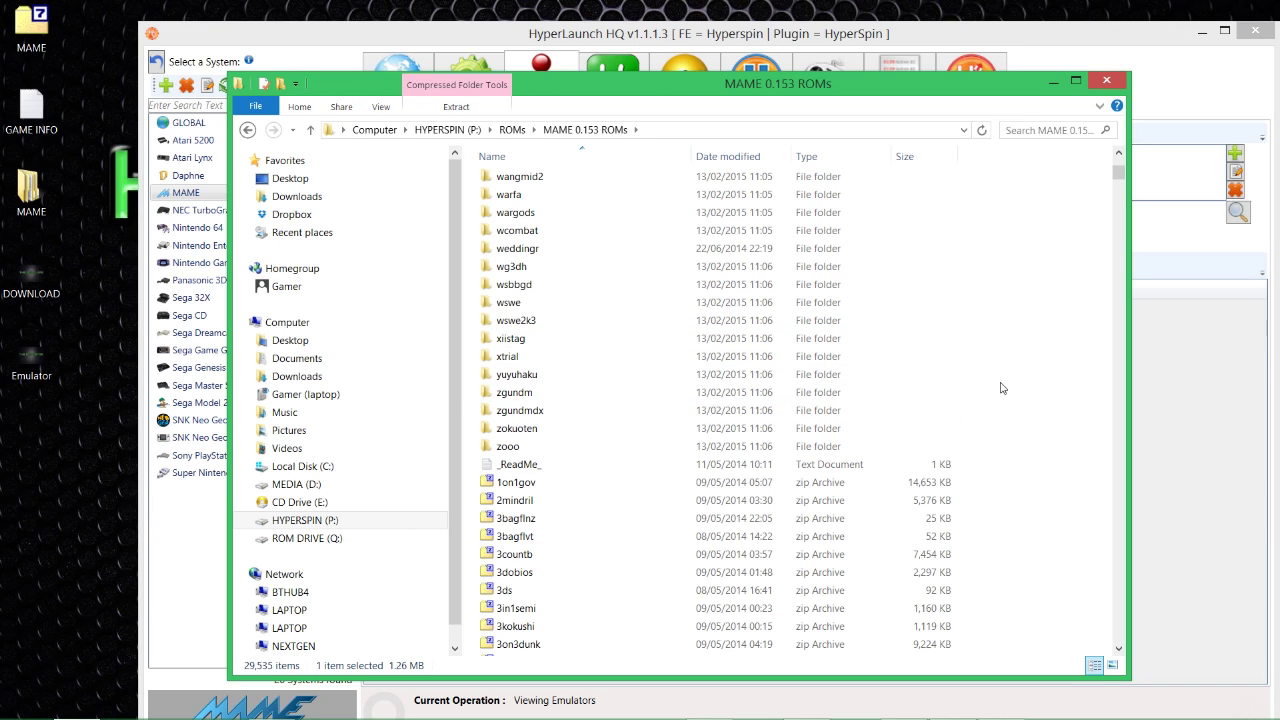
{"action": "scroll", "coordinate": [996, 397], "scroll_direction": "down", "scroll_amount": 5}
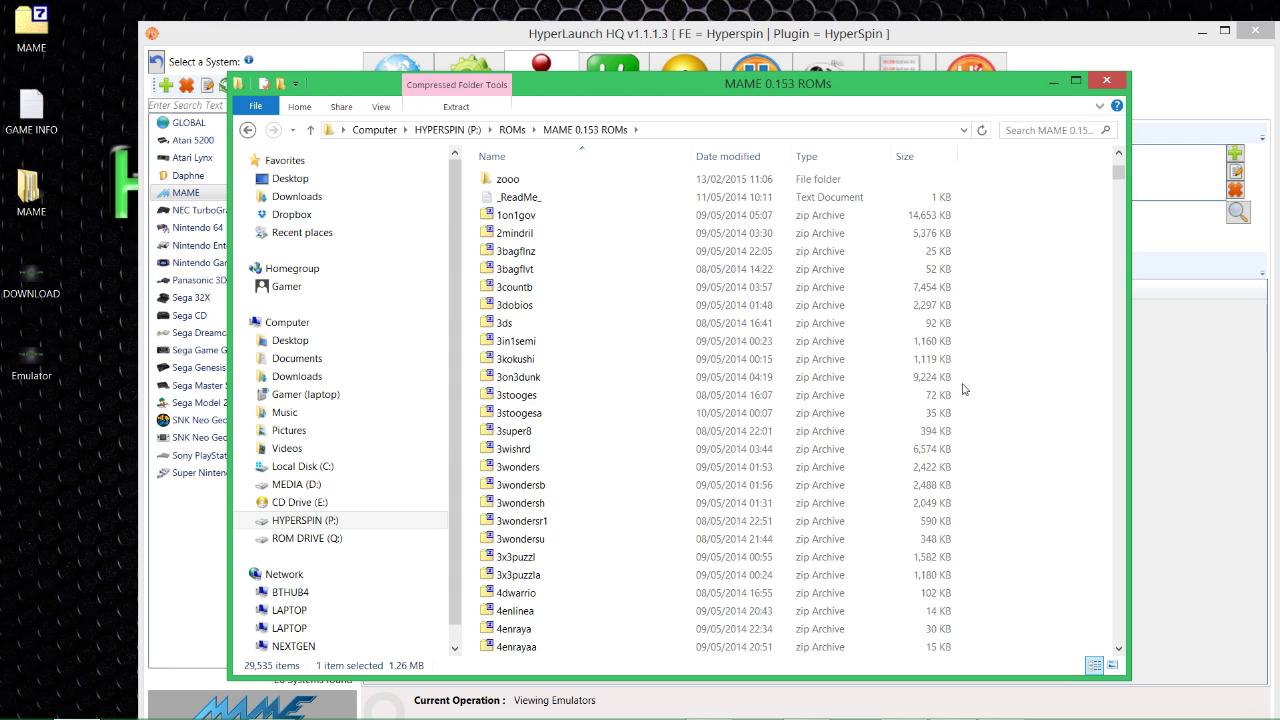
{"action": "scroll", "coordinate": [963, 389], "scroll_direction": "up", "scroll_amount": 4}
{"action": "scroll", "coordinate": [966, 396], "scroll_direction": "down", "scroll_amount": 3}
{"action": "scroll", "coordinate": [965, 395], "scroll_direction": "up", "scroll_amount": 1}
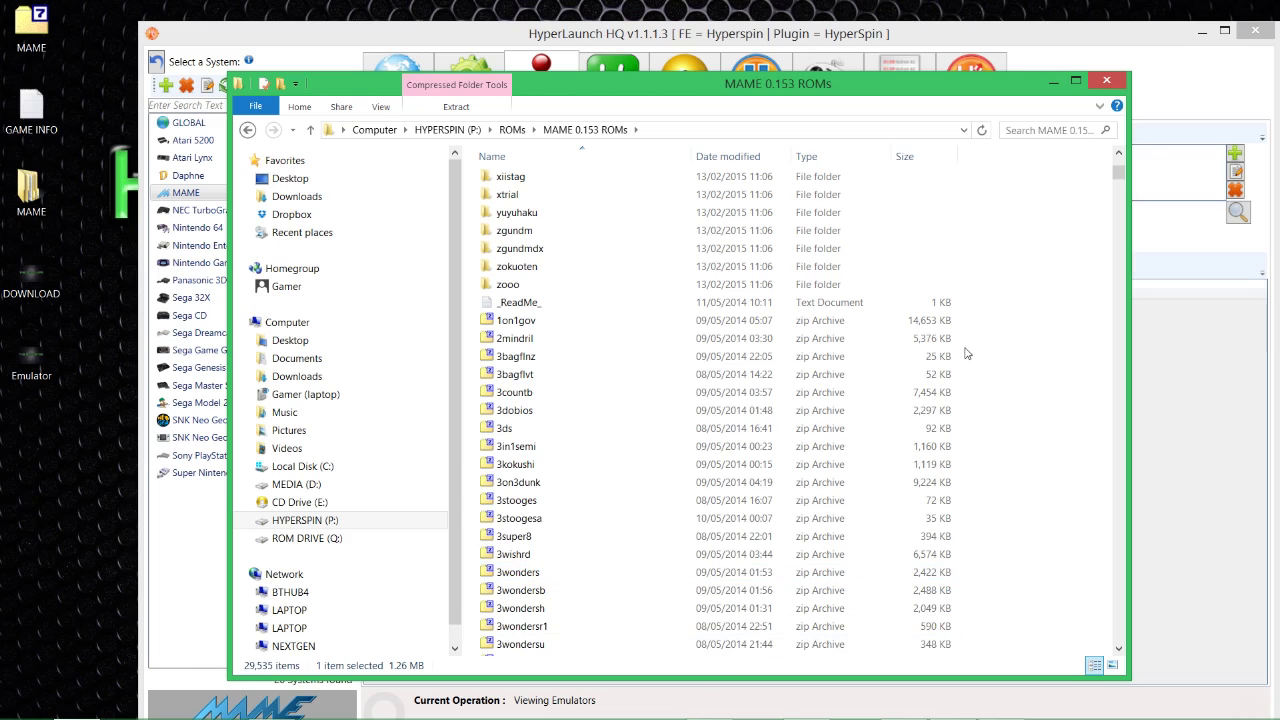
- Look through the game folders in MAME 0.153 ROMs from the first, a51site4, to the last, zooo
{"action": "mouse_move", "coordinate": [1121, 177]}
{"action": "left_mouse_down"}
{"action": "mouse_move", "coordinate": [1120, 330]}
{"action": "mouse_move", "coordinate": [1107, 166]}
{"action": "left_mouse_up"}
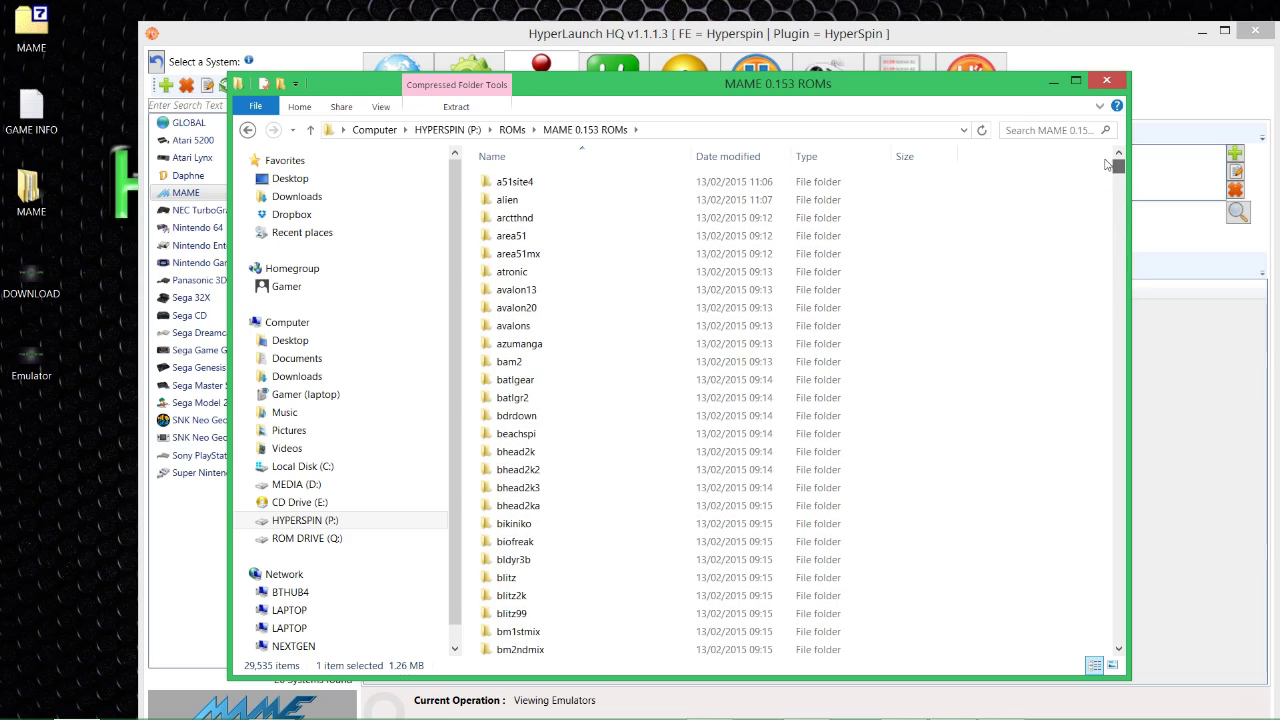
{"action": "scroll", "coordinate": [868, 520], "scroll_direction": "down", "scroll_amount": 11}
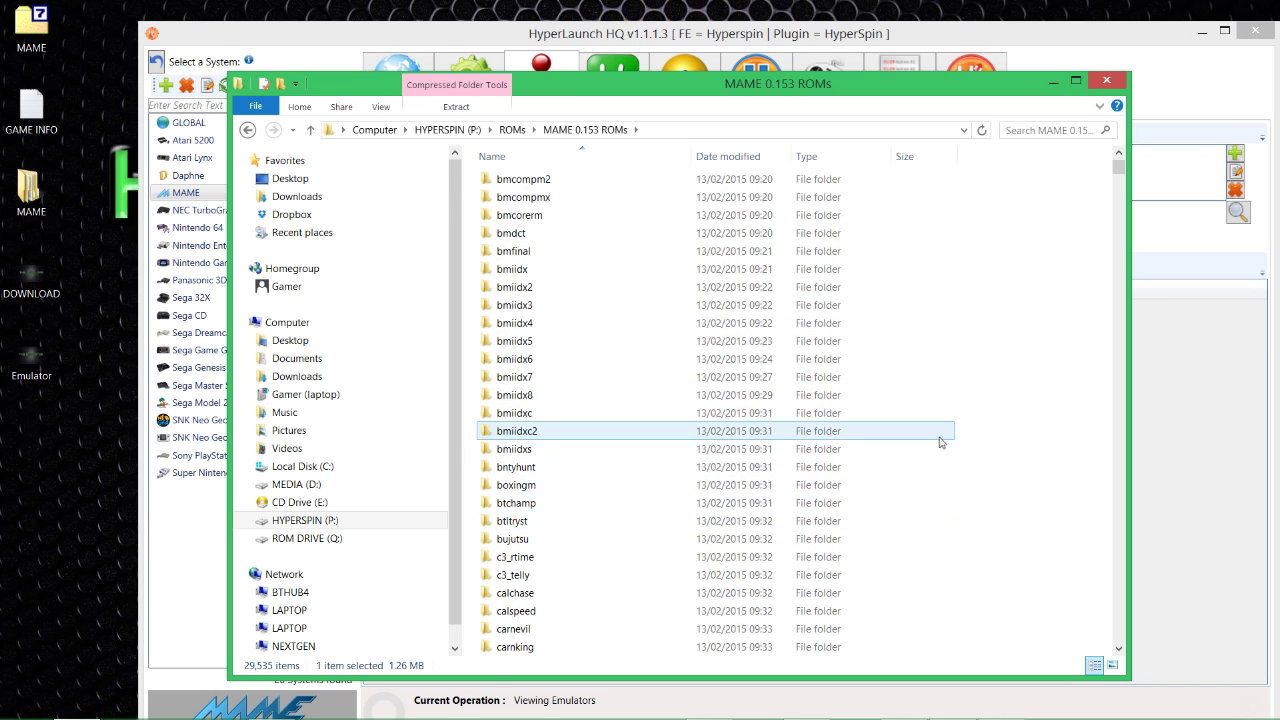
{"action": "scroll", "coordinate": [940, 440], "scroll_direction": "down", "scroll_amount": 20}
{"action": "scroll", "coordinate": [940, 448], "scroll_direction": "down", "scroll_amount": 15}
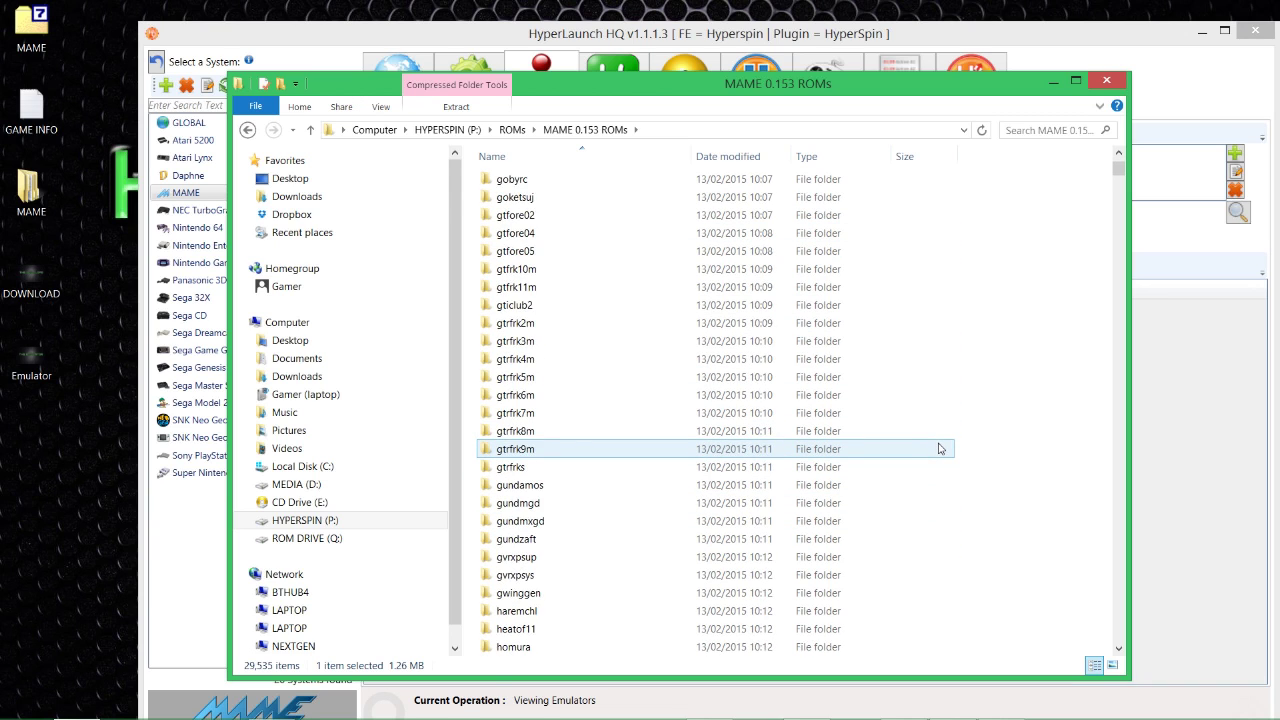
{"action": "scroll", "coordinate": [940, 449], "scroll_direction": "down", "scroll_amount": 20}
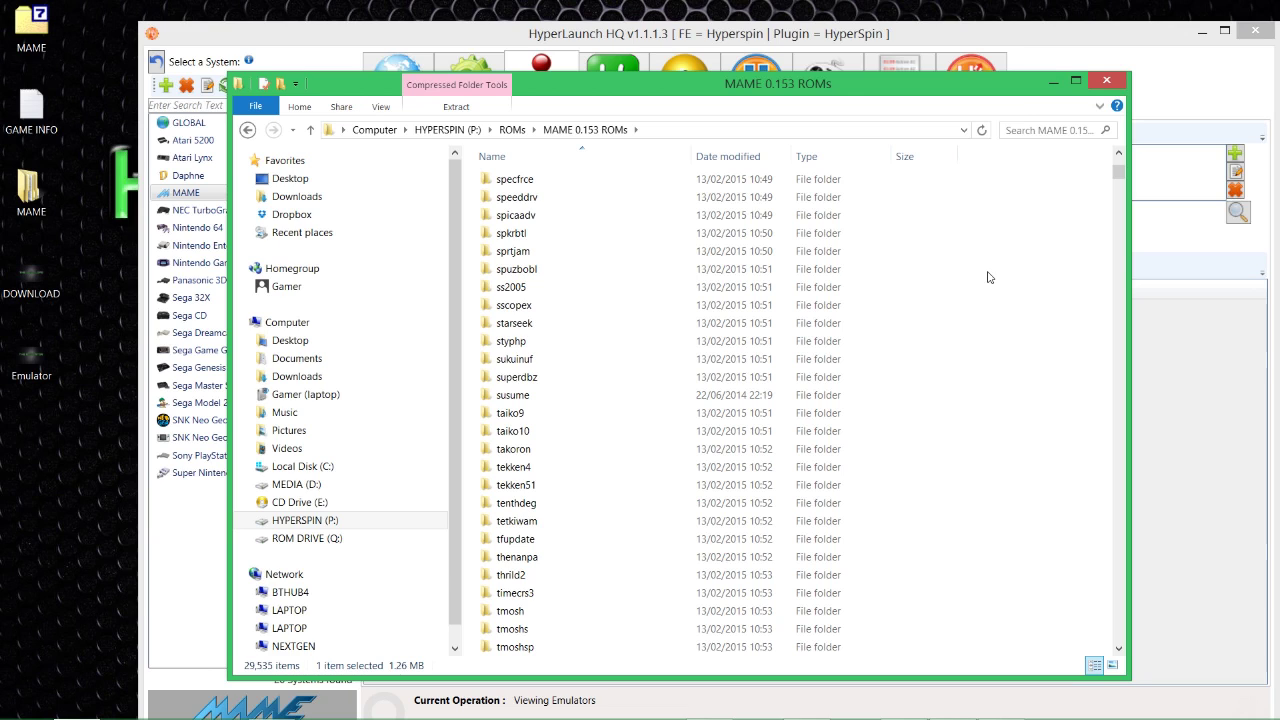
{"action": "scroll", "coordinate": [953, 304], "scroll_direction": "up", "scroll_amount": 1}
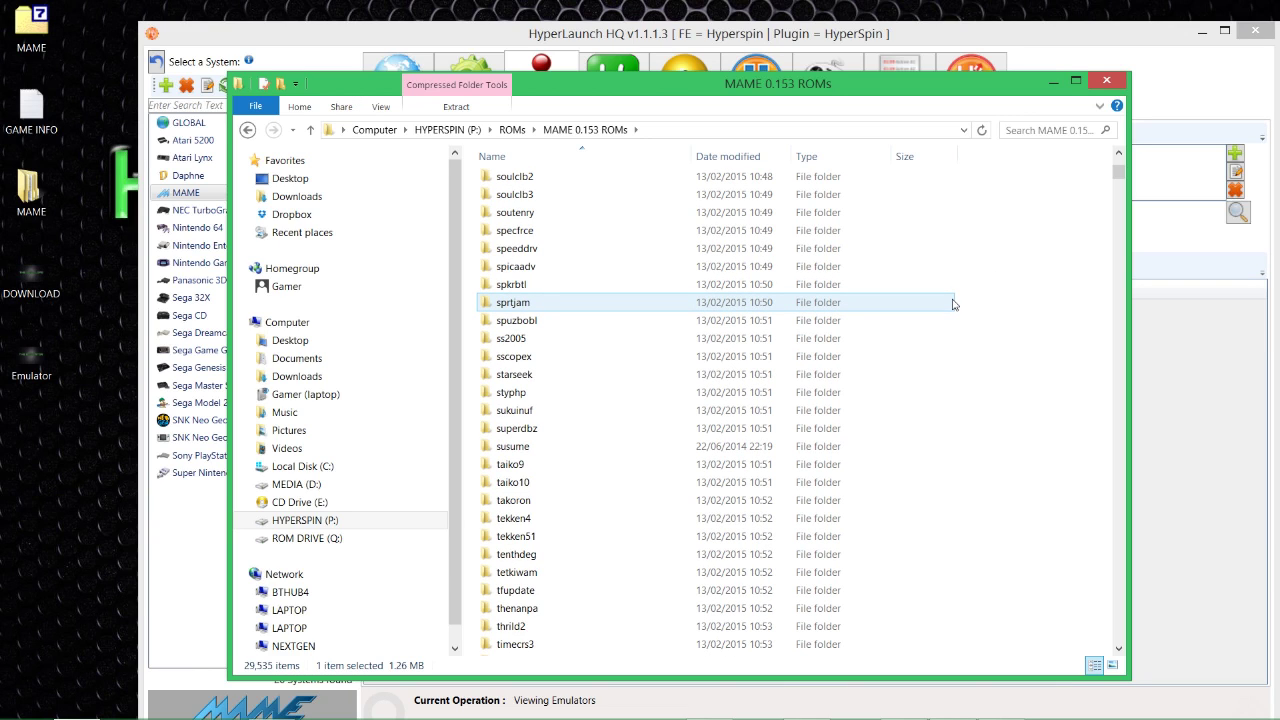
{"action": "scroll", "coordinate": [953, 304], "scroll_direction": "down", "scroll_amount": 6}
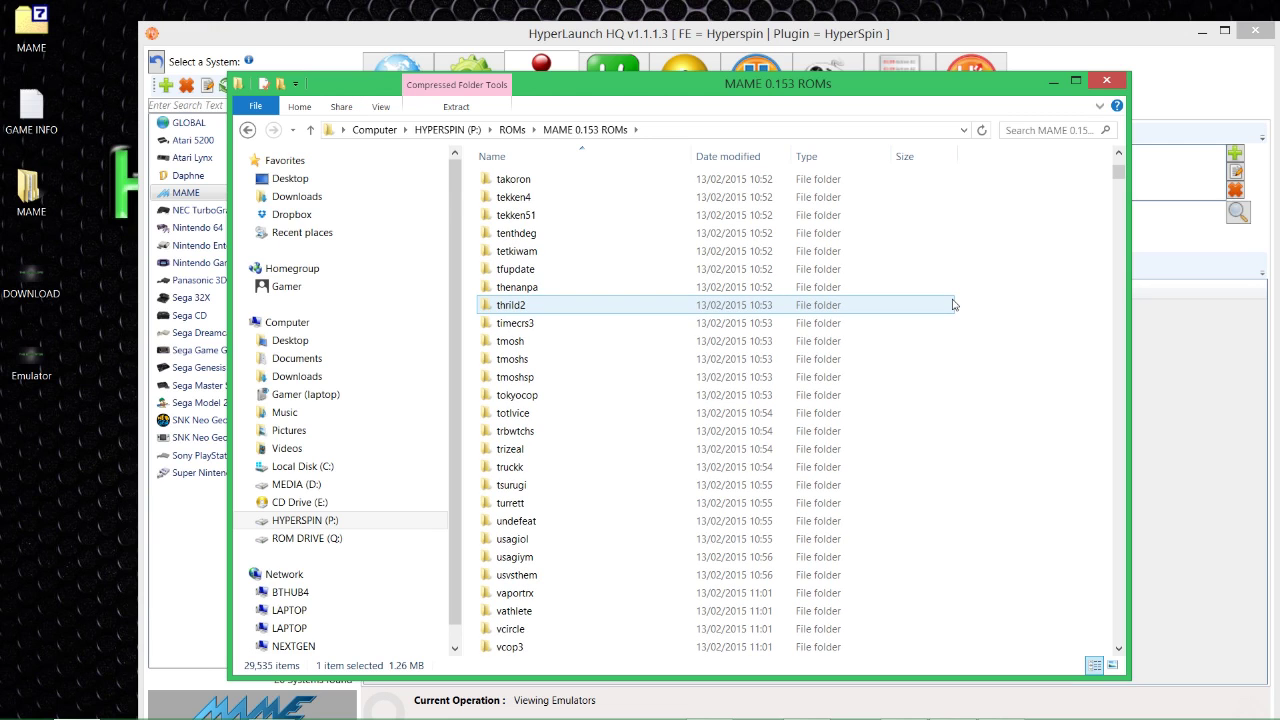
{"action": "scroll", "coordinate": [1005, 291], "scroll_direction": "down", "scroll_amount": 20}
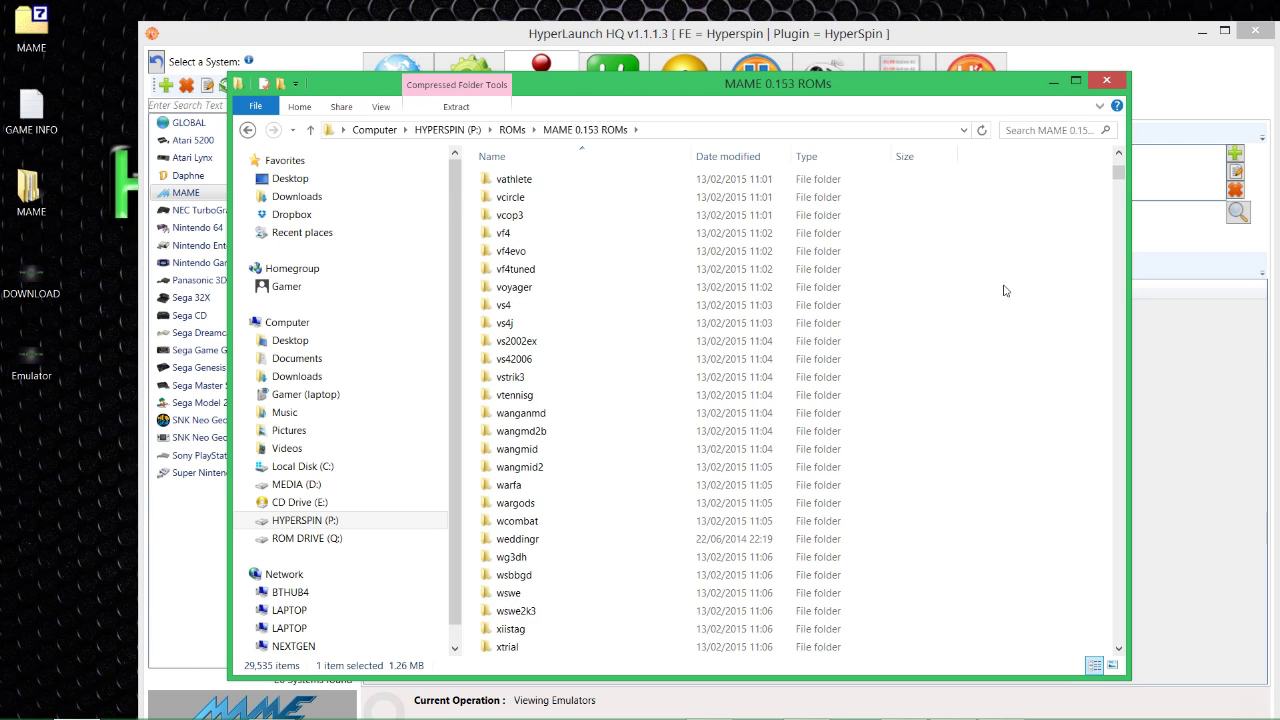
{"action": "scroll", "coordinate": [1006, 291], "scroll_direction": "up", "scroll_amount": 4}
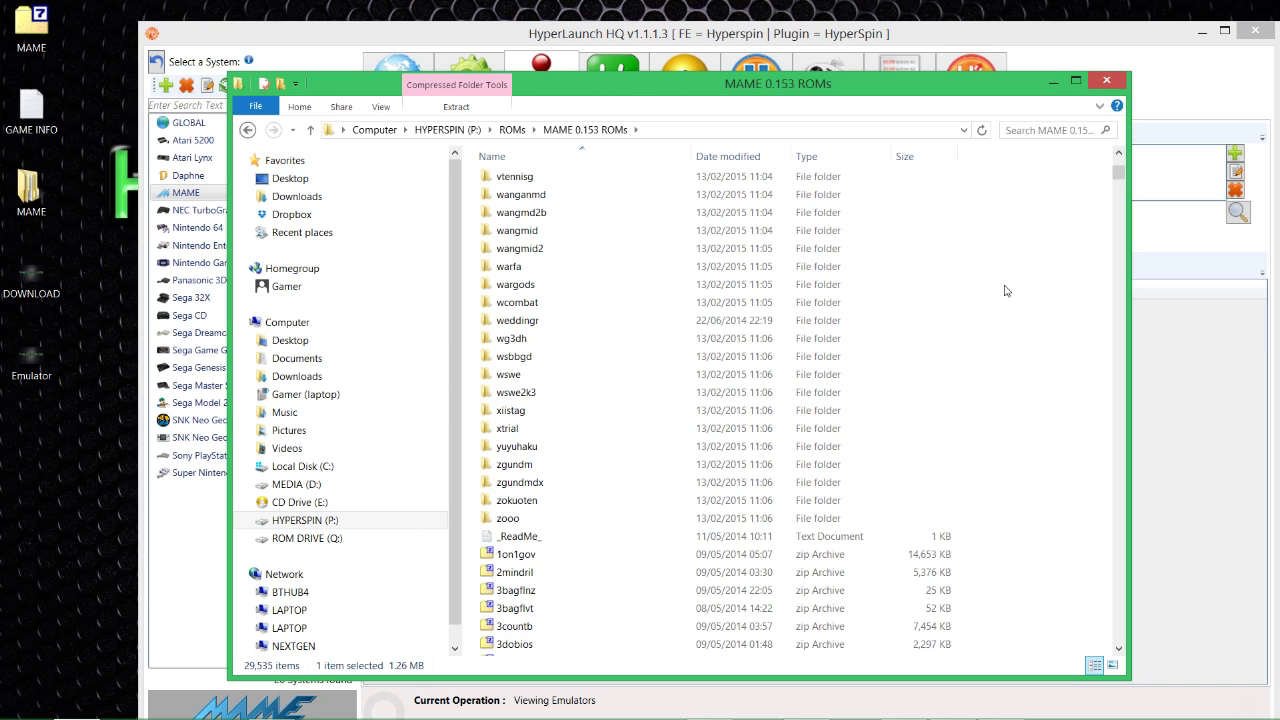
- Go back up to the ROMs folder, then switch to MAMEUIFX and close it
{"action": "key", "text": "BackSpace"}
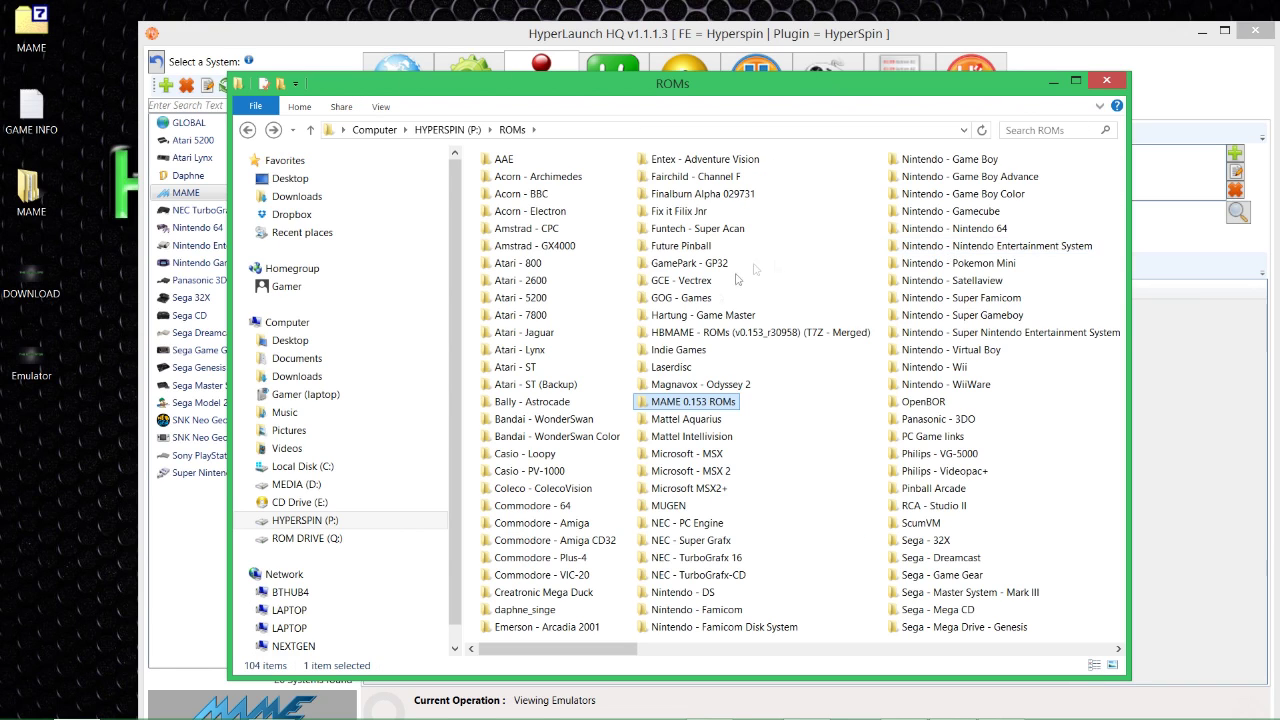
{"action": "mouse_move", "coordinate": [612, 716]}
{"action": "left_click", "coordinate": [1016, 714]}
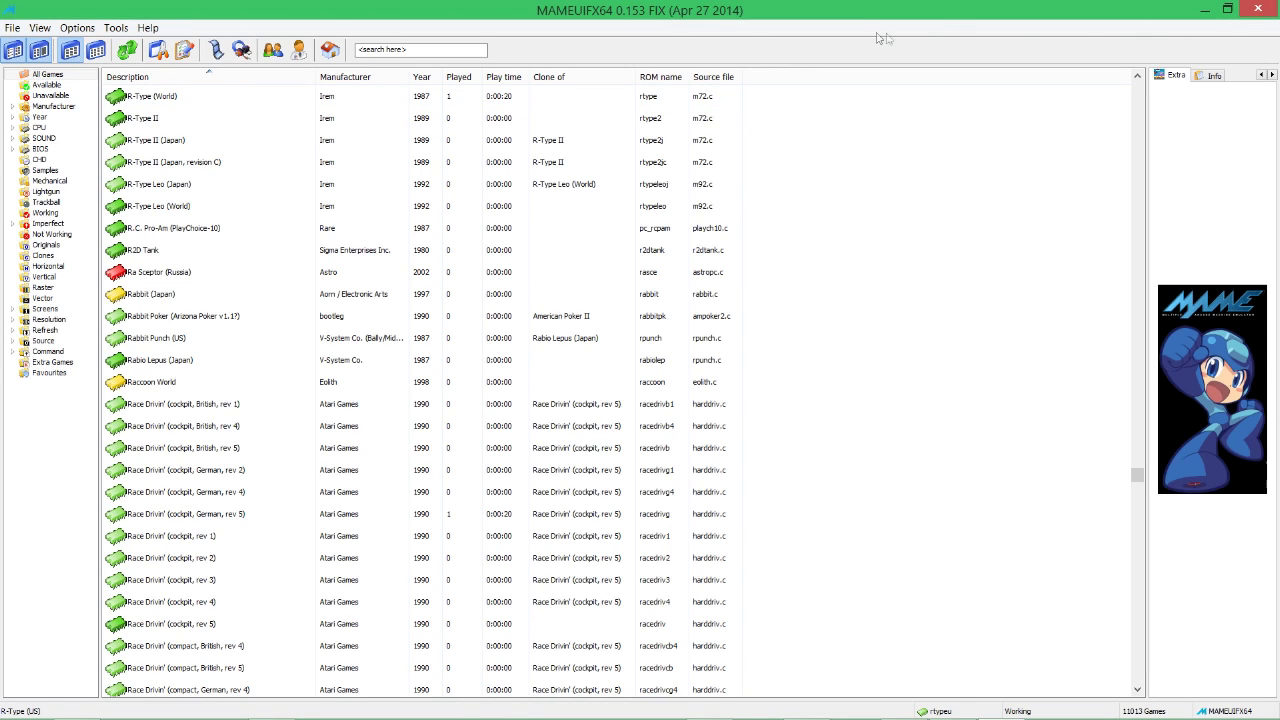
{"action": "left_click", "coordinate": [1253, 12]}
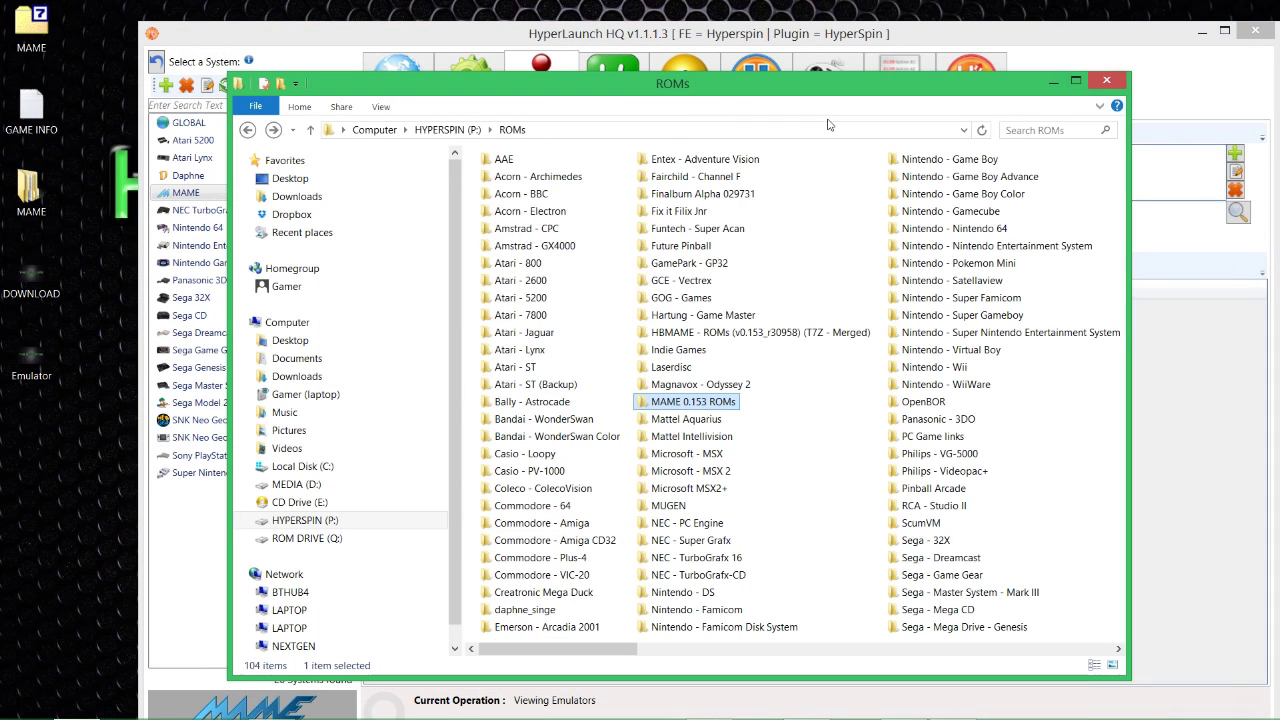
- Leave the ROMs folder and open the Hyperspin folder on the MEDIA (D:) drive
{"action": "key", "text": "BackSpace"}
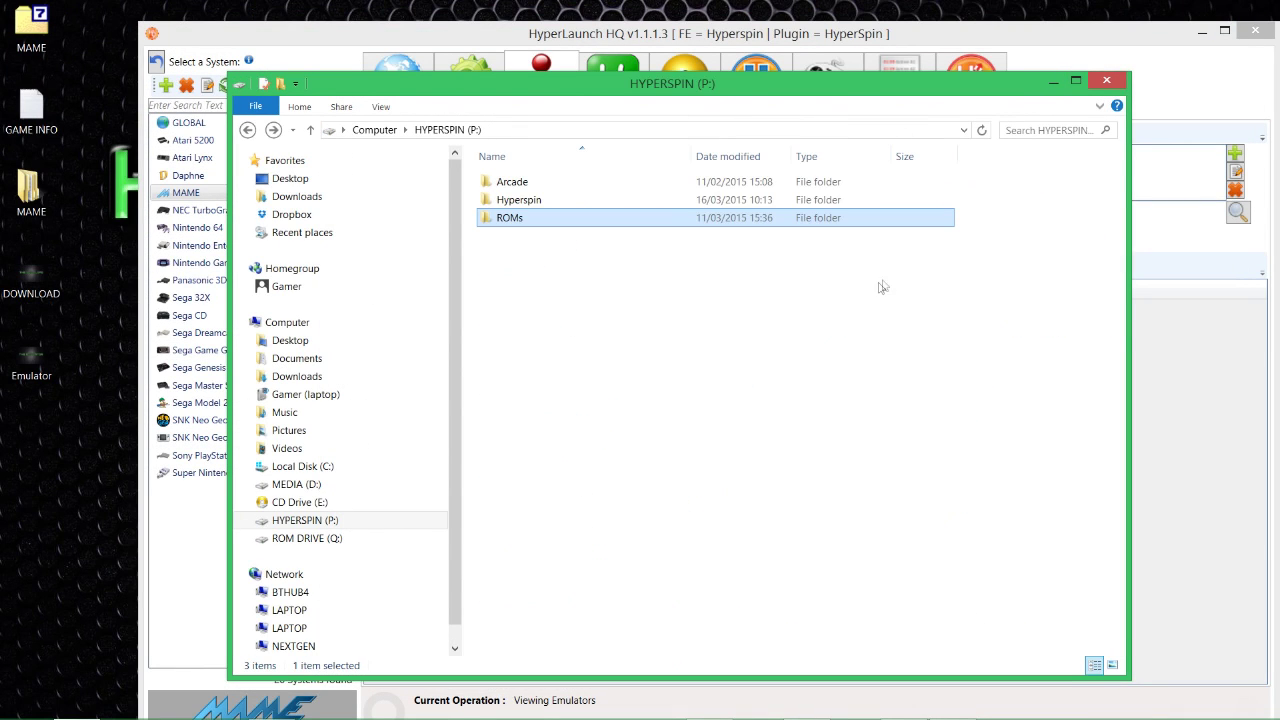
{"action": "key", "text": "Down"}
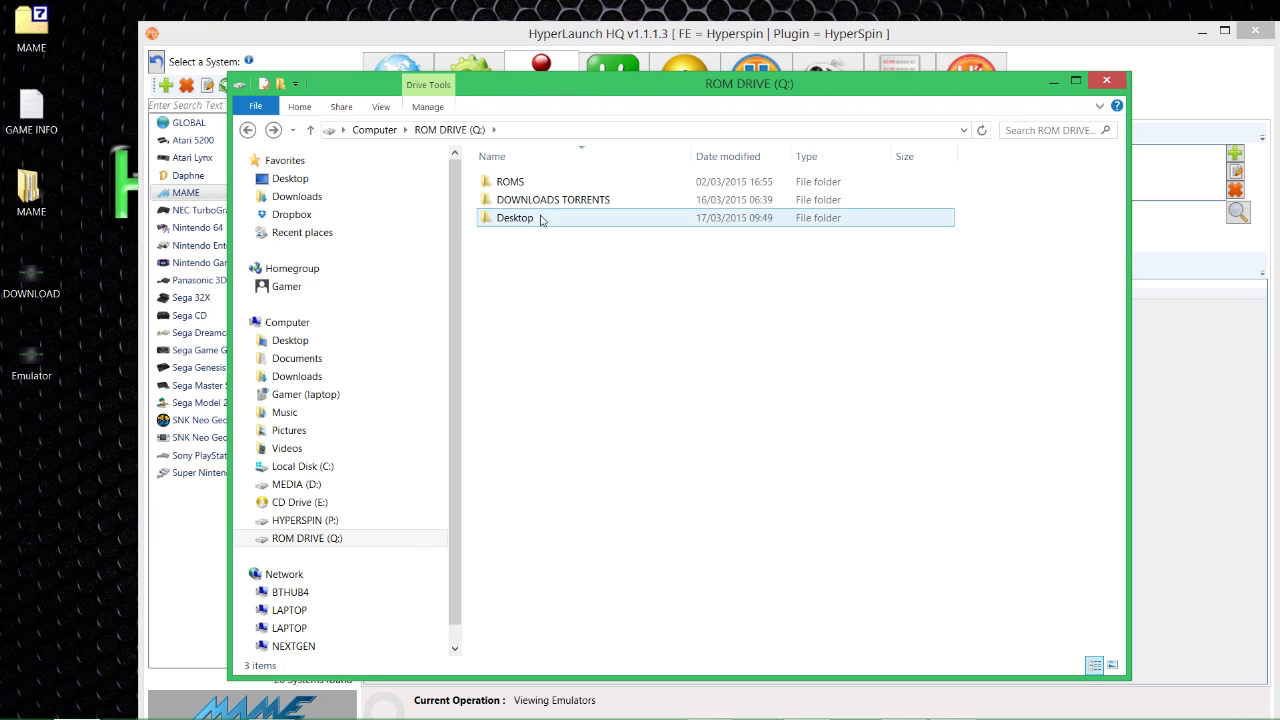
{"action": "left_click", "coordinate": [284, 324]}
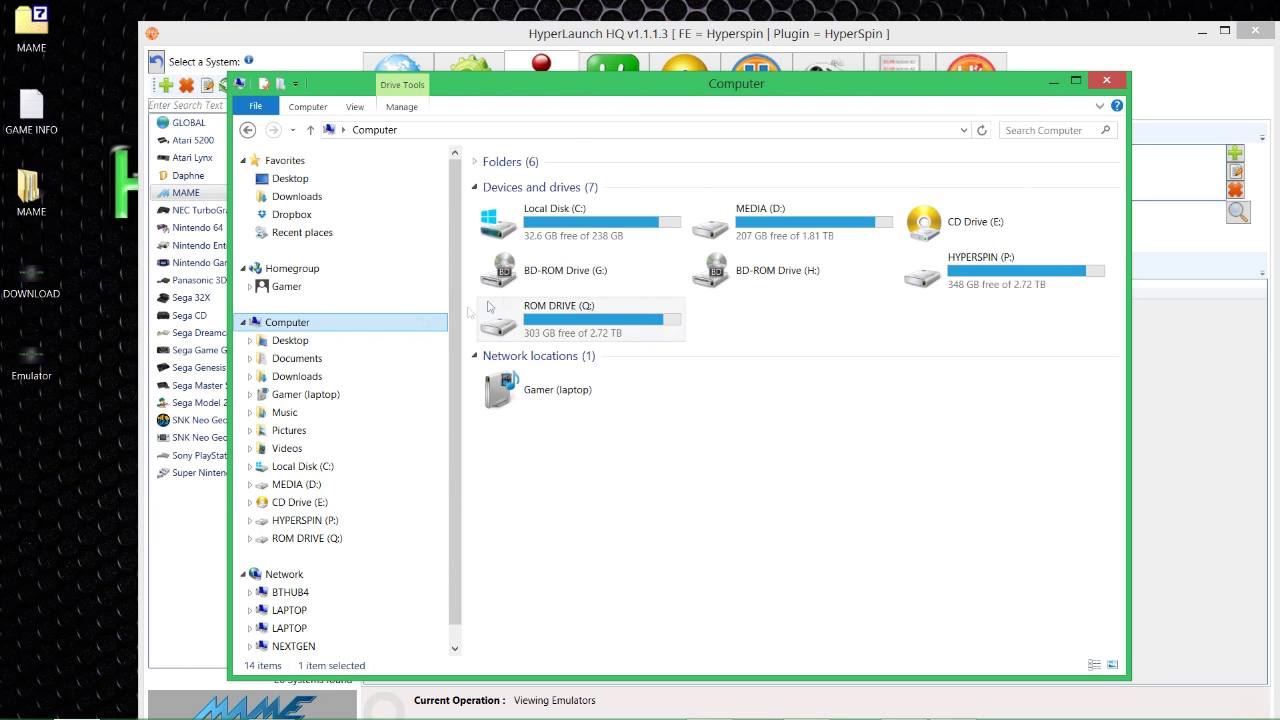
{"action": "double_click", "coordinate": [754, 212]}
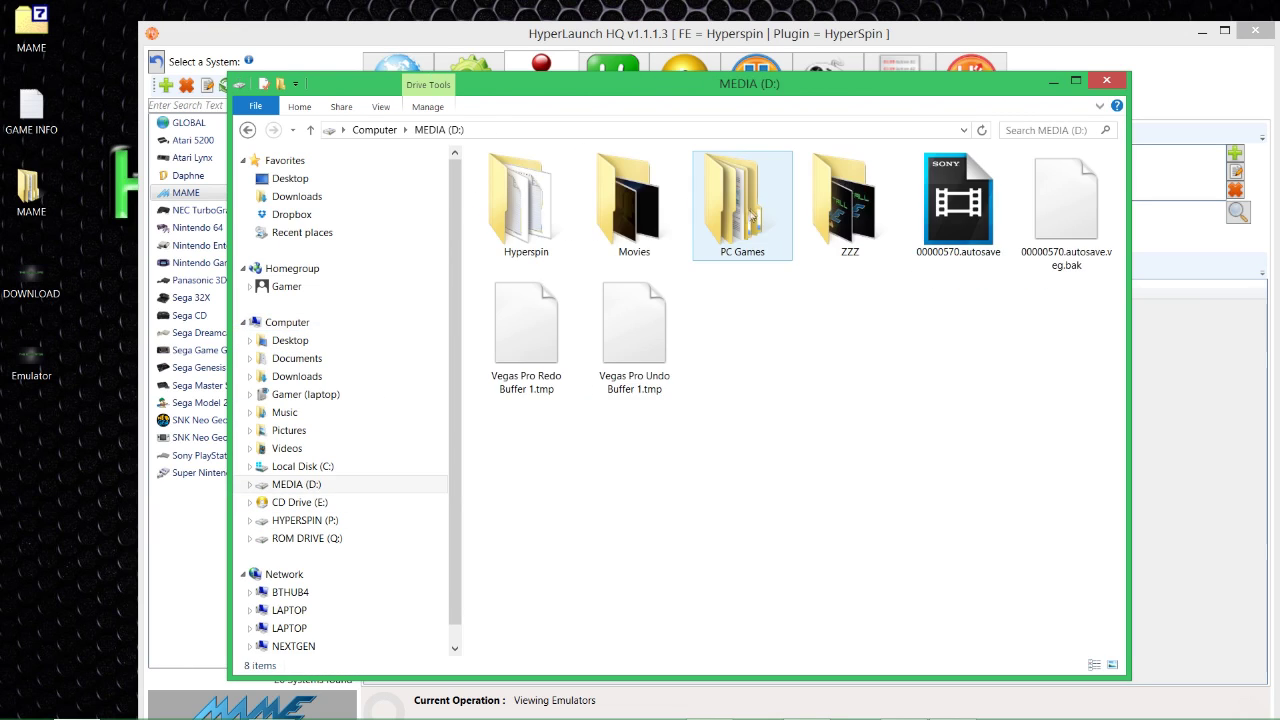
{"action": "double_click", "coordinate": [527, 210]}
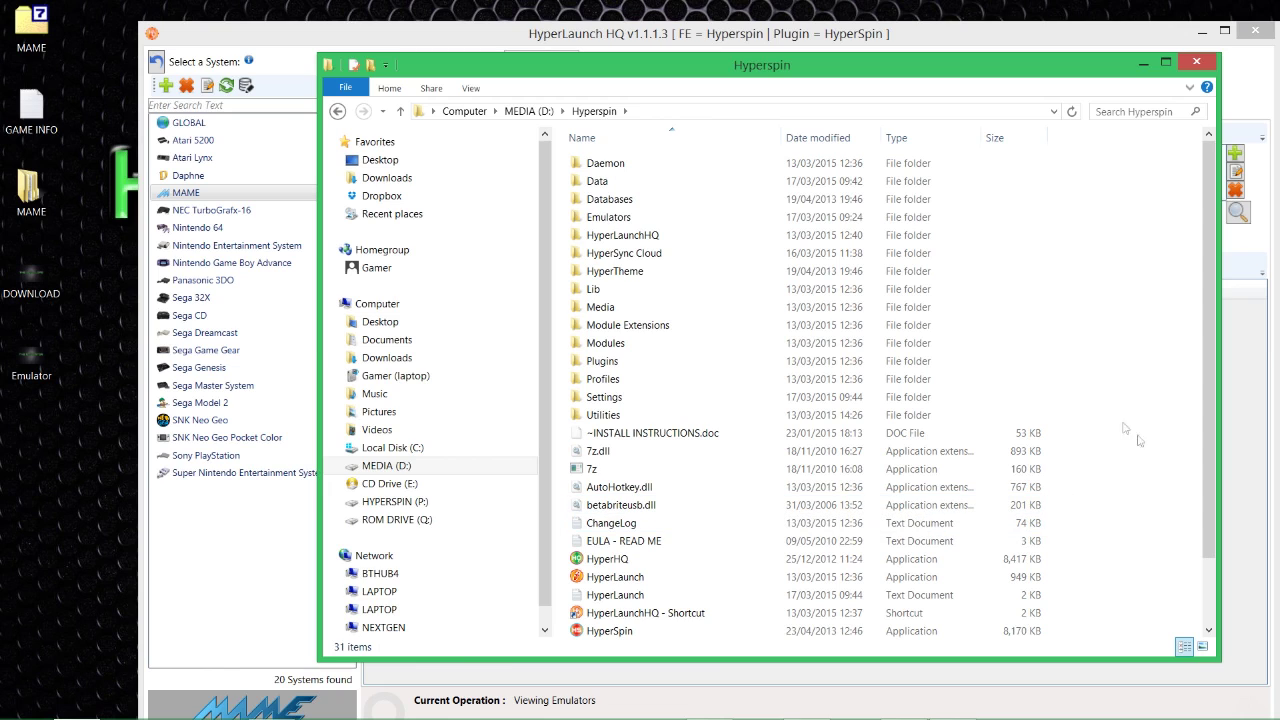
- Open the Module Extensions folder inside Hyperspin and go into its dxwnd folder
{"action": "double_click", "coordinate": [740, 326]}
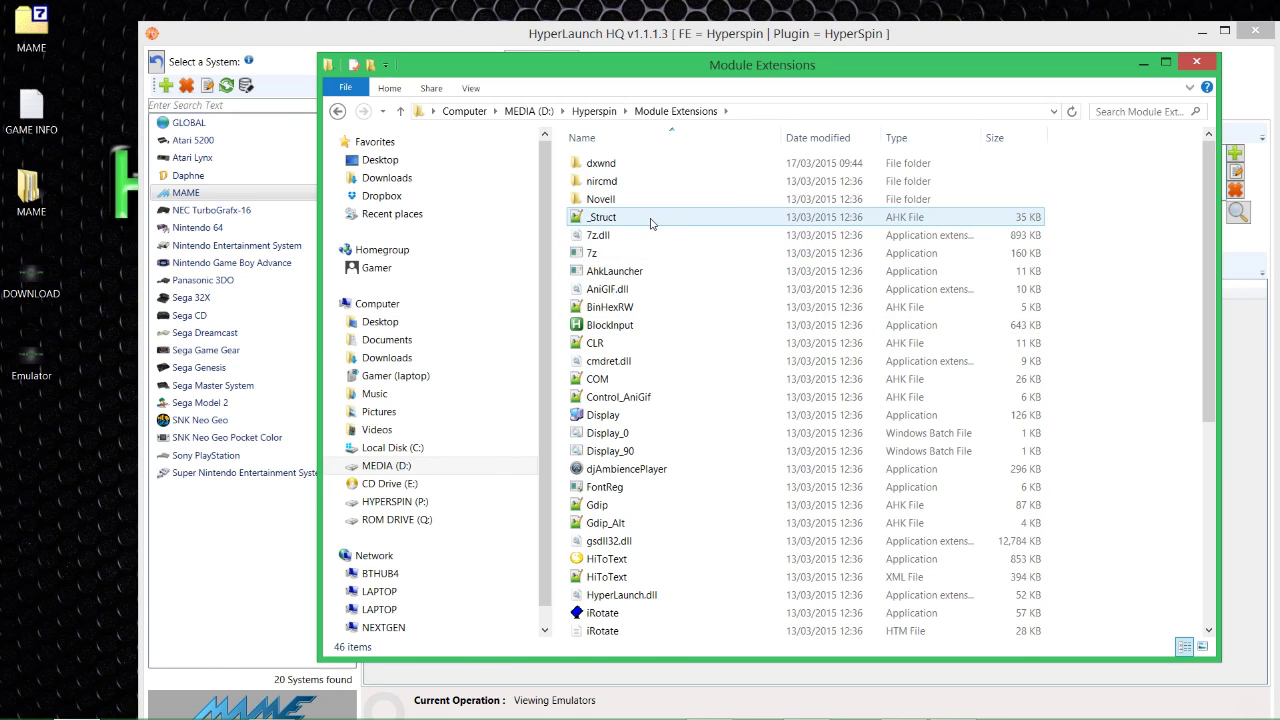
{"action": "scroll", "coordinate": [700, 460], "scroll_direction": "down", "scroll_amount": 5}
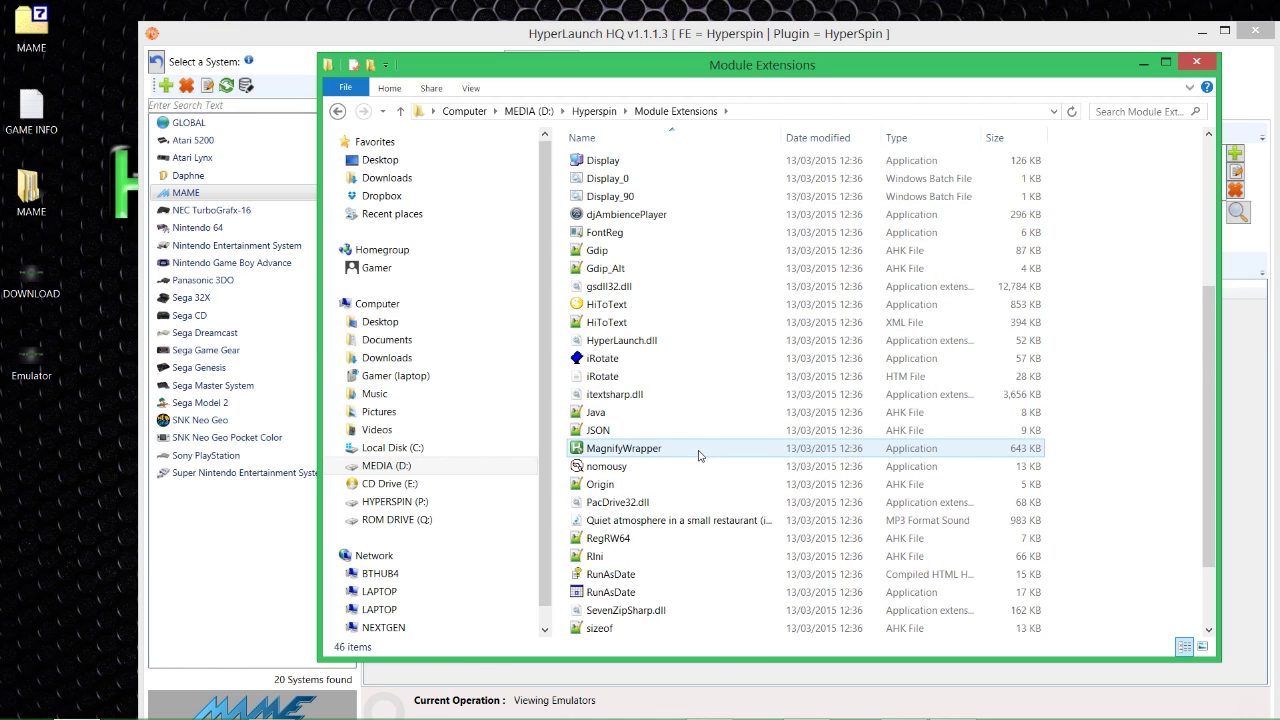
{"action": "scroll", "coordinate": [700, 466], "scroll_direction": "up", "scroll_amount": 5}
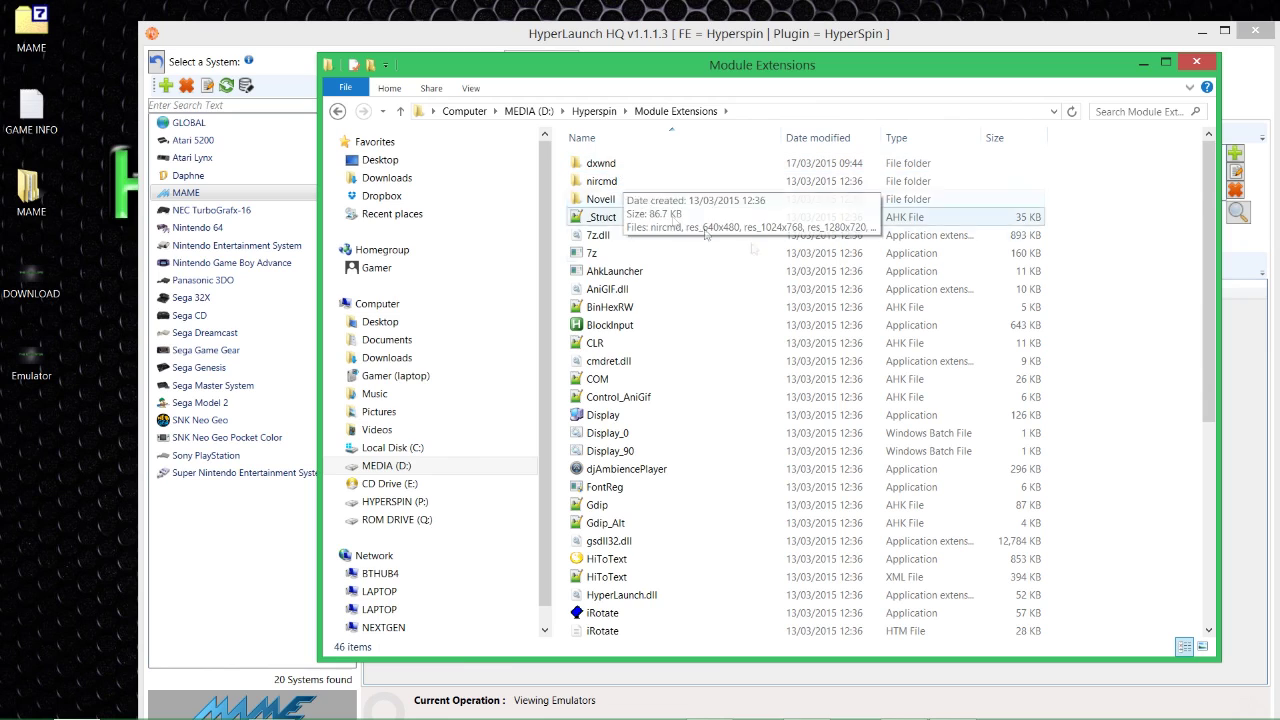
{"action": "left_click", "coordinate": [627, 165]}
{"action": "double_click", "coordinate": [645, 170]}
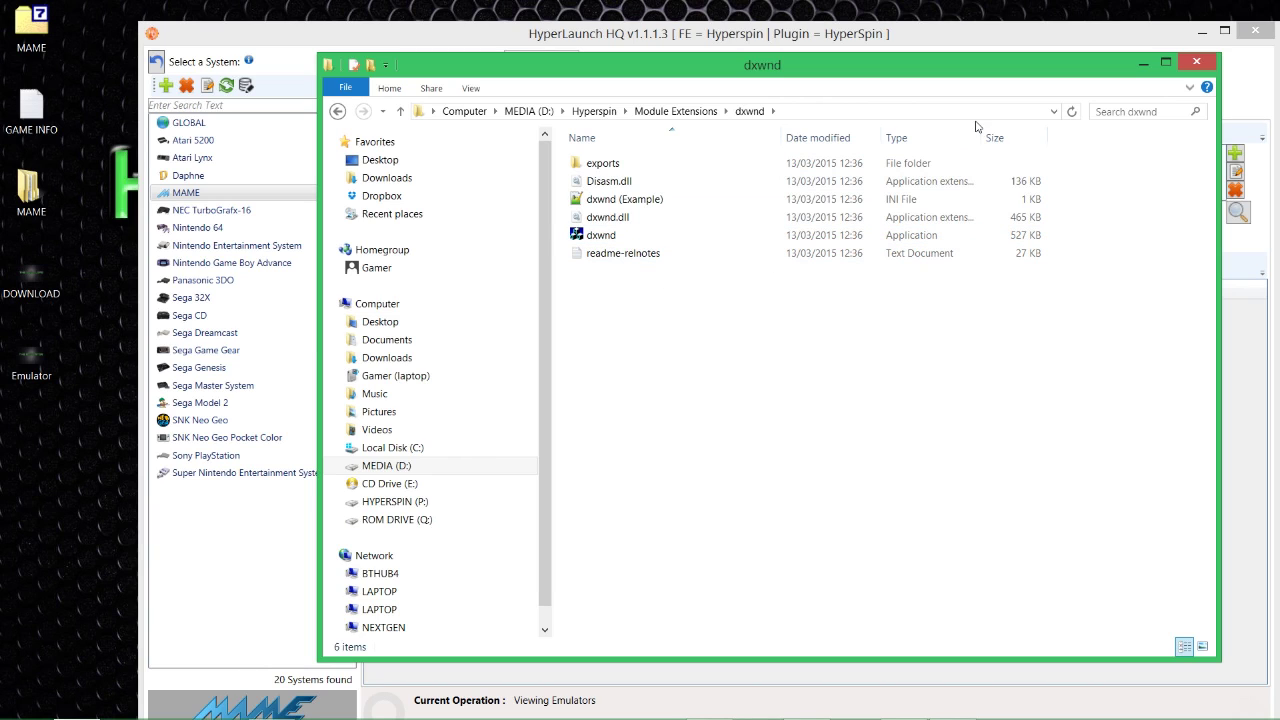
- Duplicate the dxwnd (Example) INI file within the dxwnd folder
{"action": "left_click_drag", "start_coordinate": [981, 138], "coordinate": [1020, 138]}
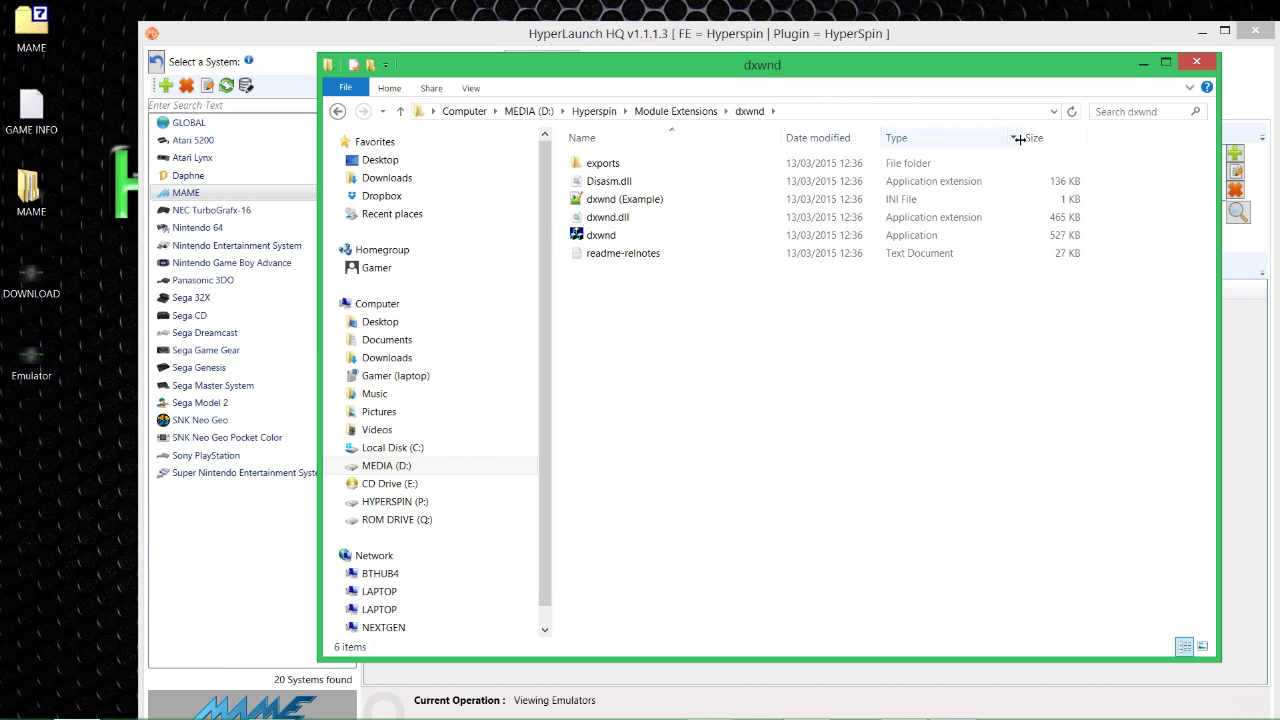
{"action": "left_click", "coordinate": [648, 203]}
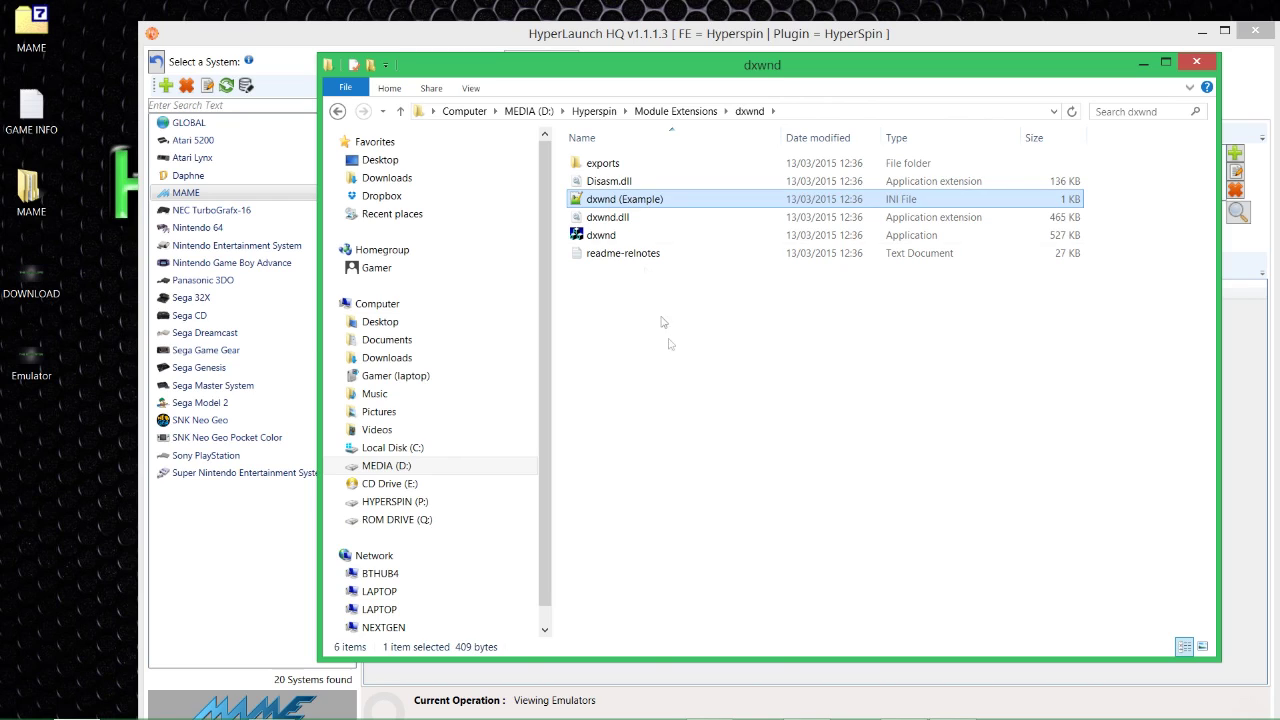
{"action": "right_click", "coordinate": [622, 204]}
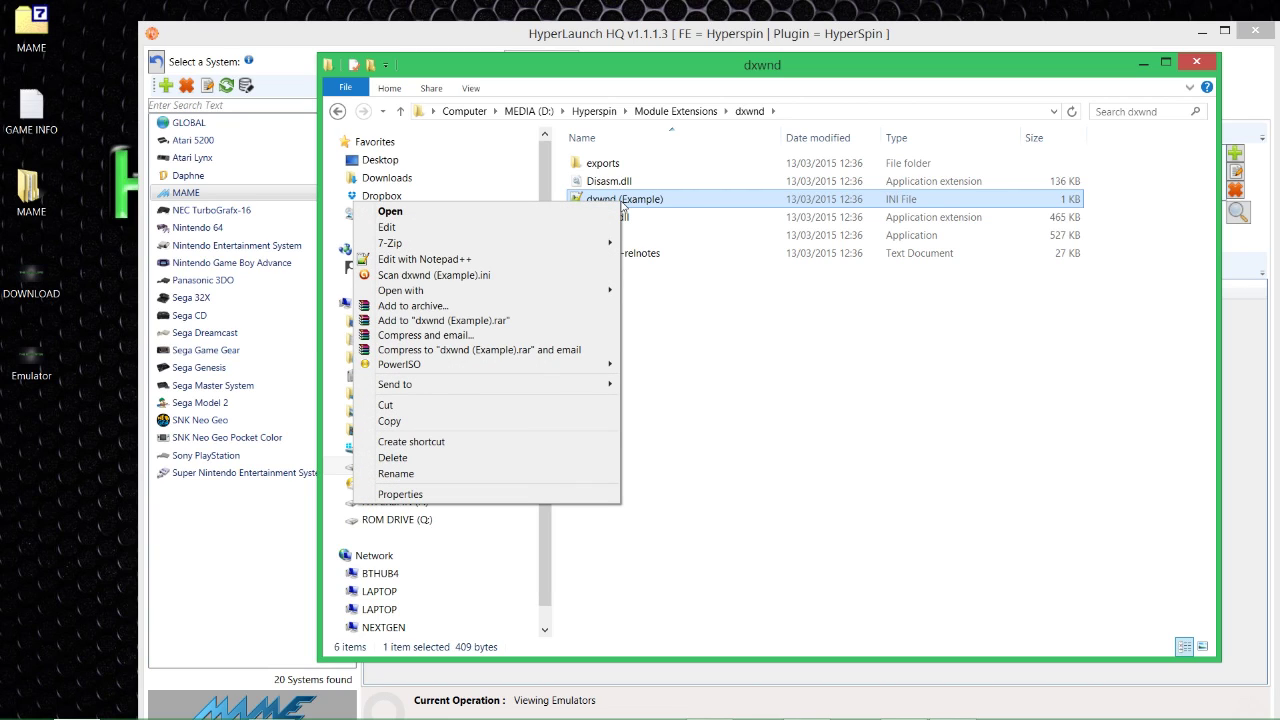
{"action": "left_click", "coordinate": [553, 421]}
{"action": "left_click", "coordinate": [709, 340]}
{"action": "right_click", "coordinate": [517, 334]}
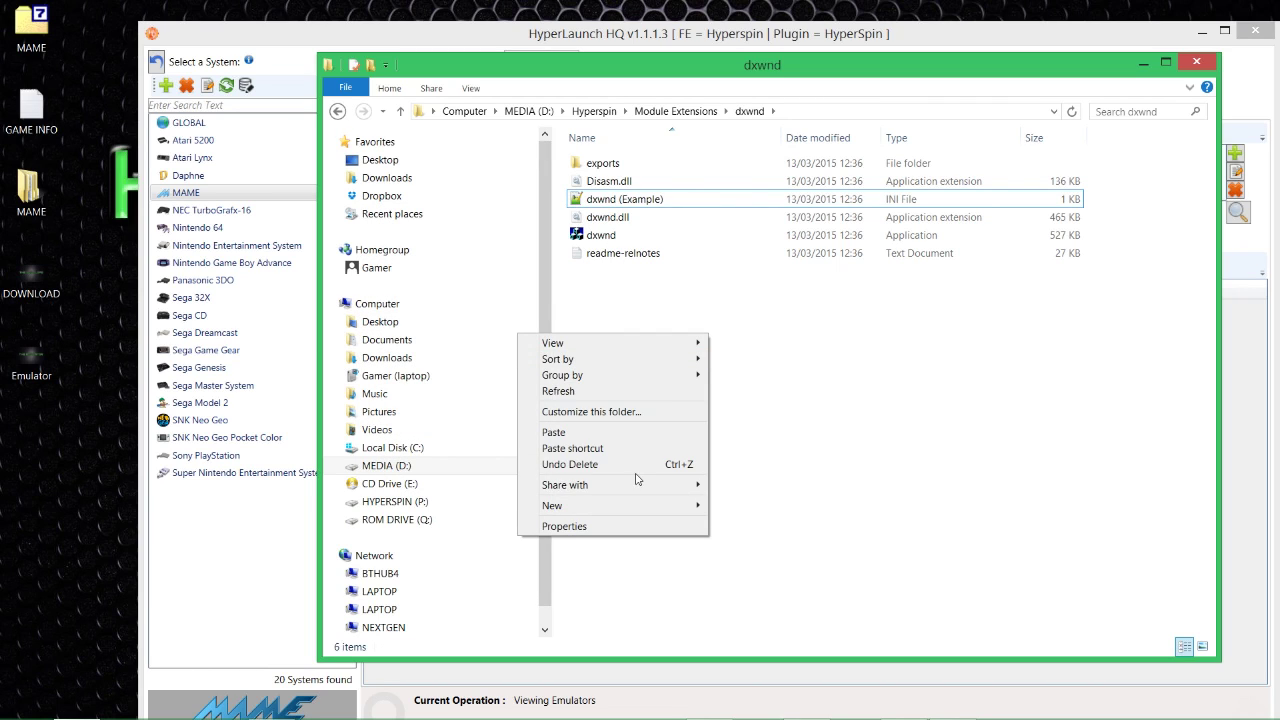
{"action": "left_click", "coordinate": [623, 432]}
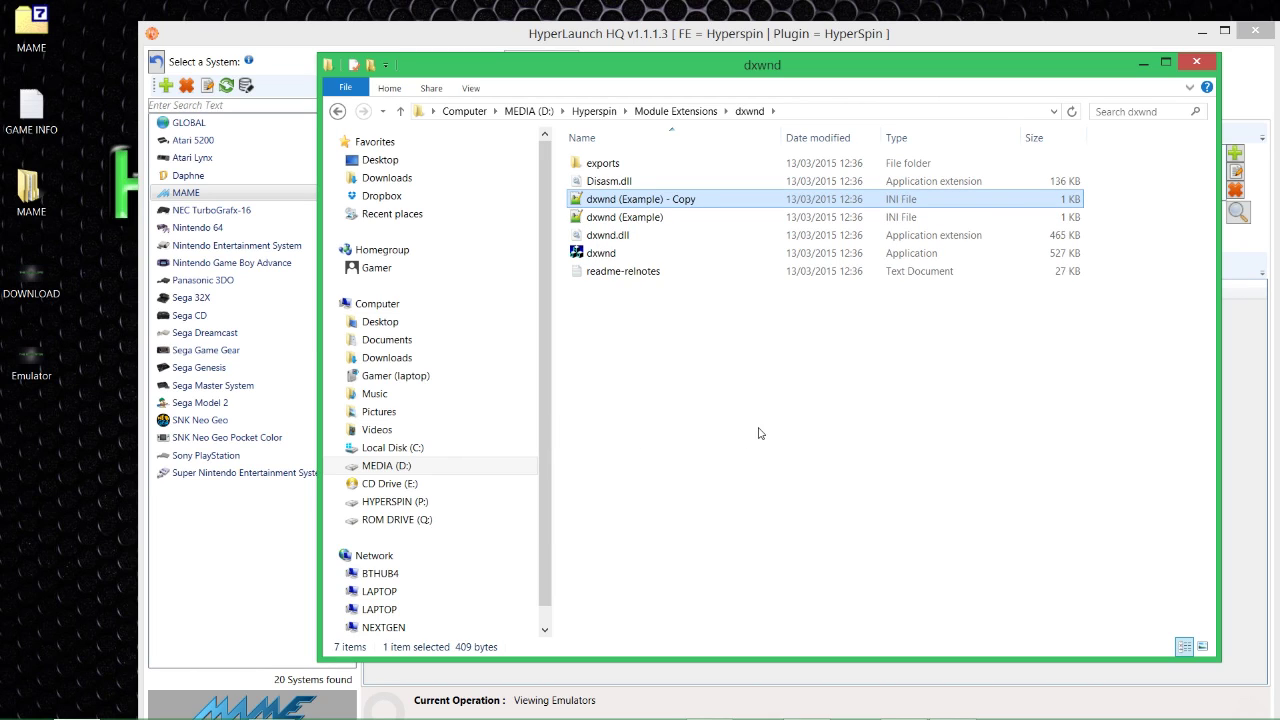
- Rename the copied dxwnd example INI file as dxwnd
{"action": "left_click", "coordinate": [632, 204]}
{"action": "left_click_drag", "start_coordinate": [631, 199], "coordinate": [807, 199]}
{"action": "key", "text": "Delete"}
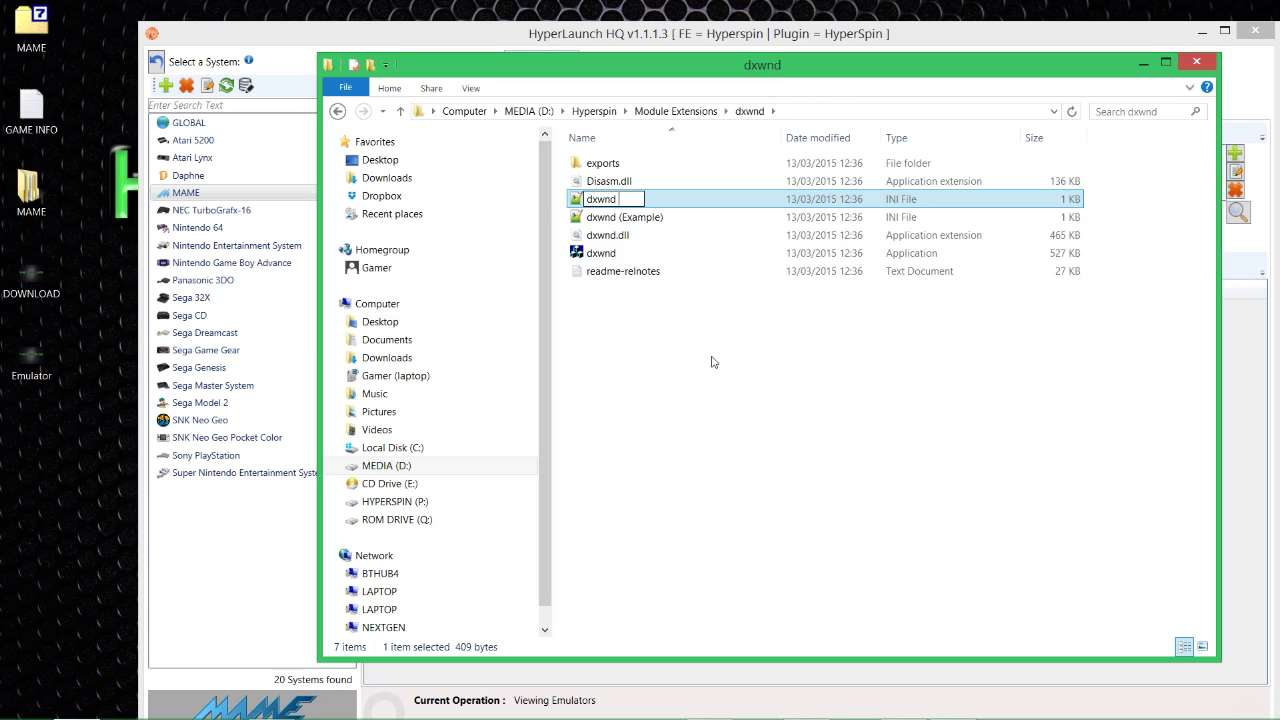
{"action": "key", "text": "Return"}
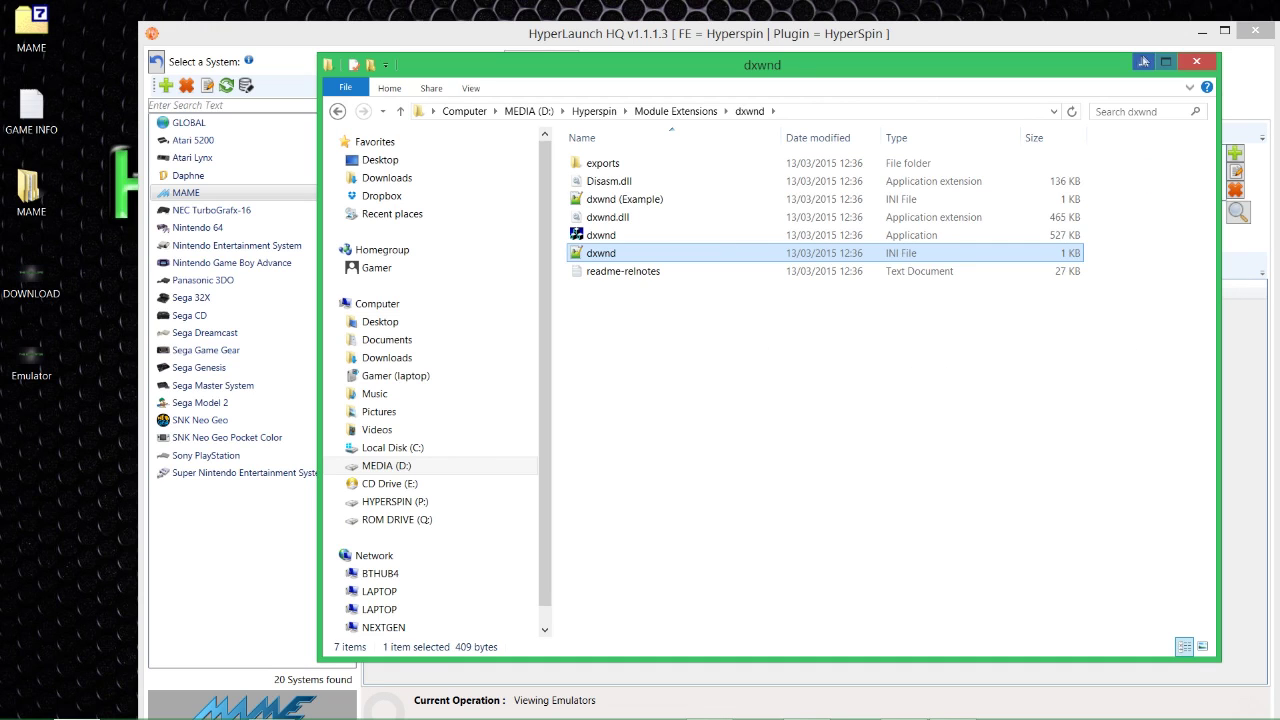
- Go back up through Module Extensions to the Hyperspin folder, then minimize the folder window to return to HyperLaunch HQ
{"action": "key", "text": "BackSpace"}
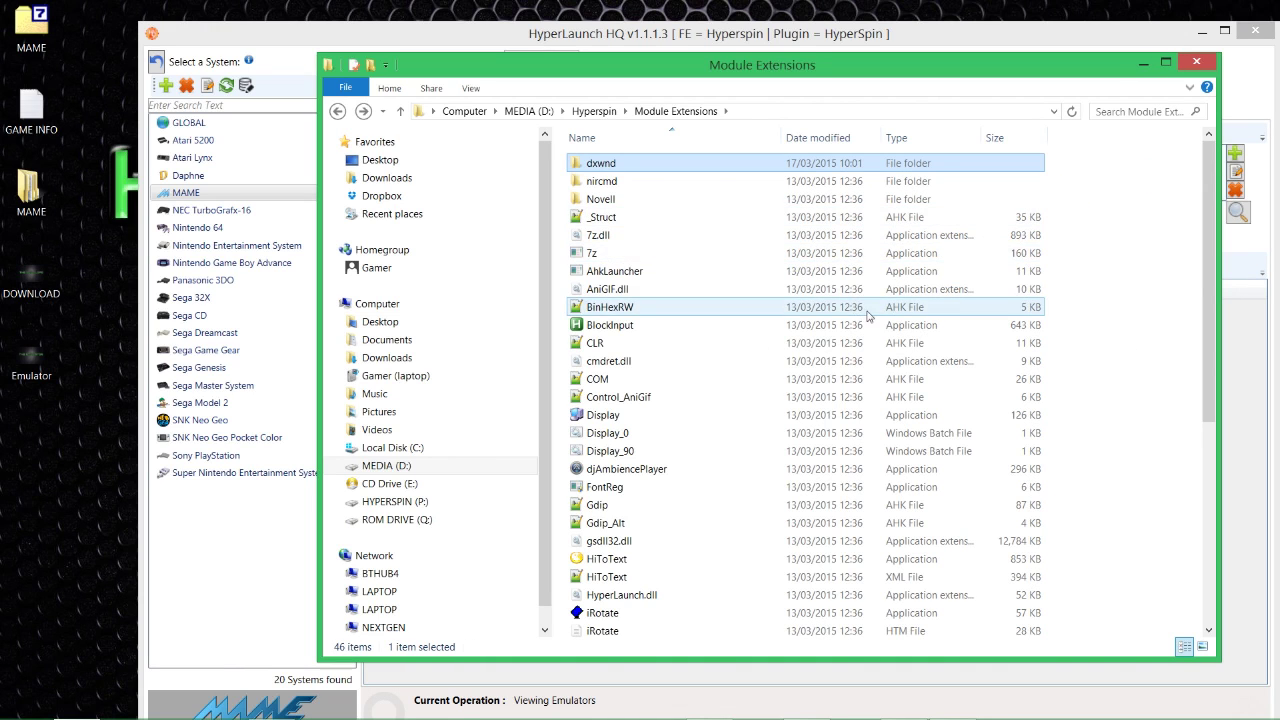
{"action": "key", "text": "BackSpace"}
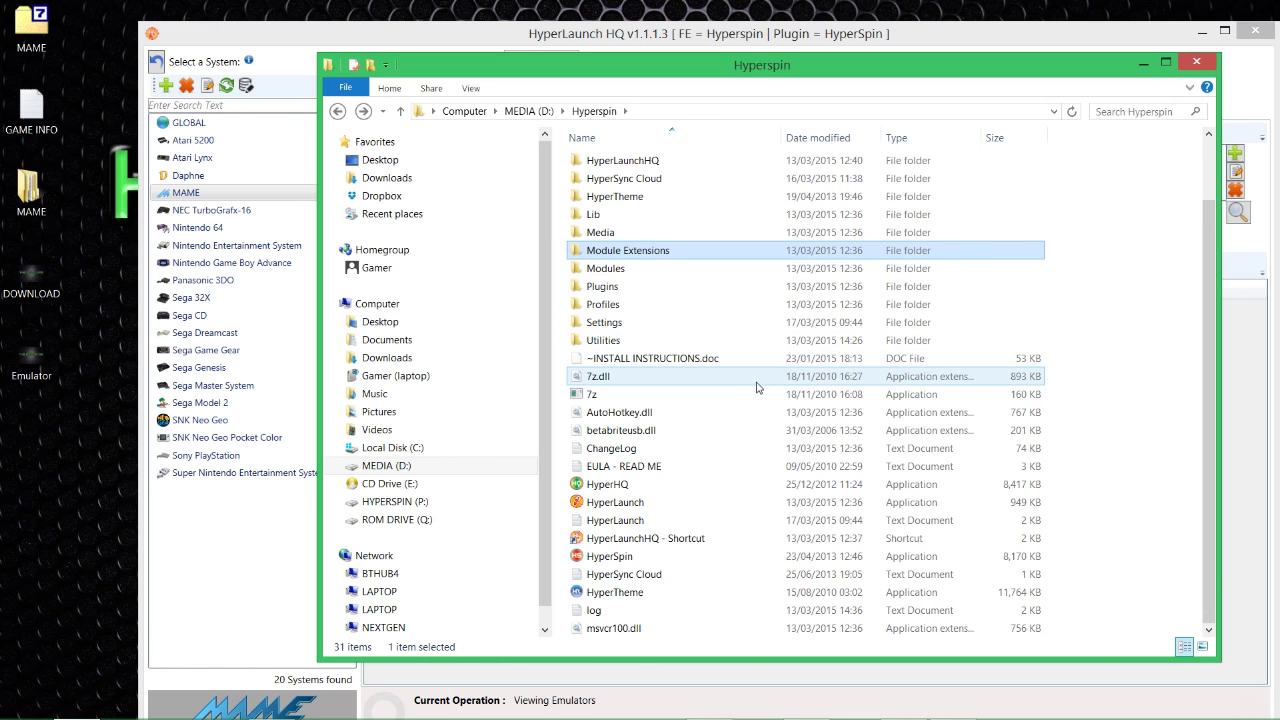
{"action": "scroll", "coordinate": [757, 385], "scroll_direction": "up", "scroll_amount": 2}
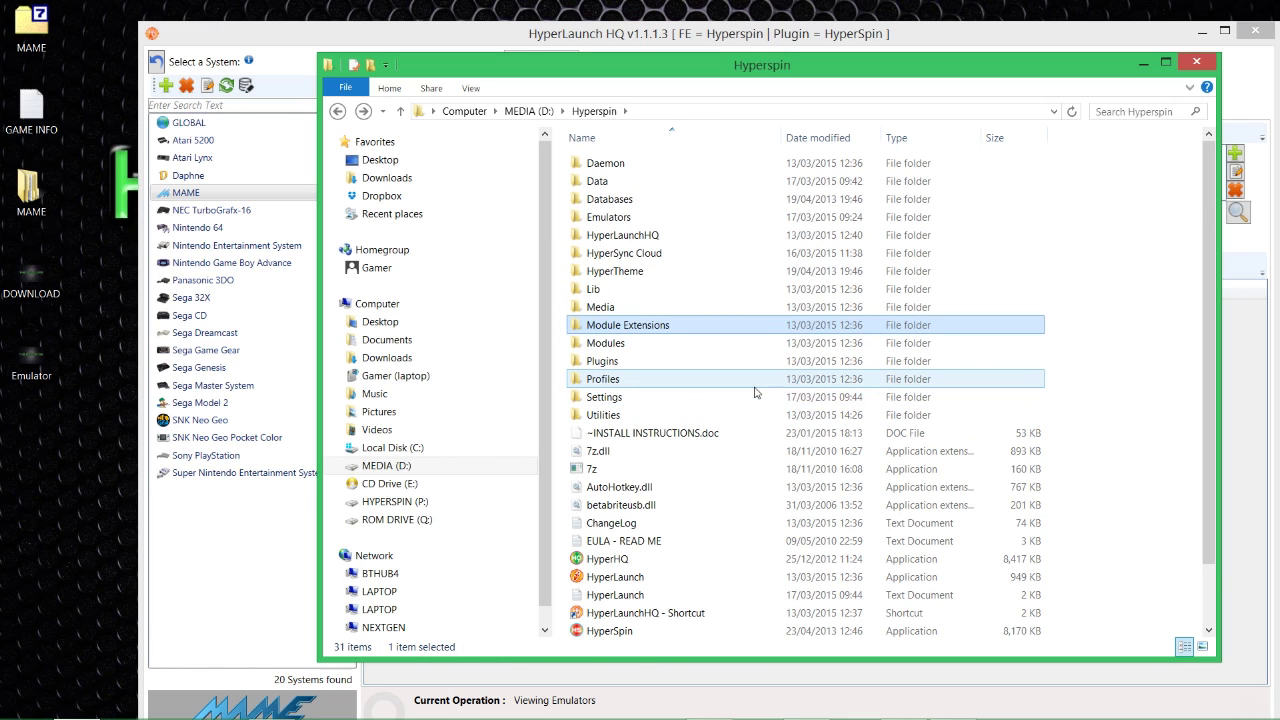
{"action": "left_click", "coordinate": [1143, 63]}
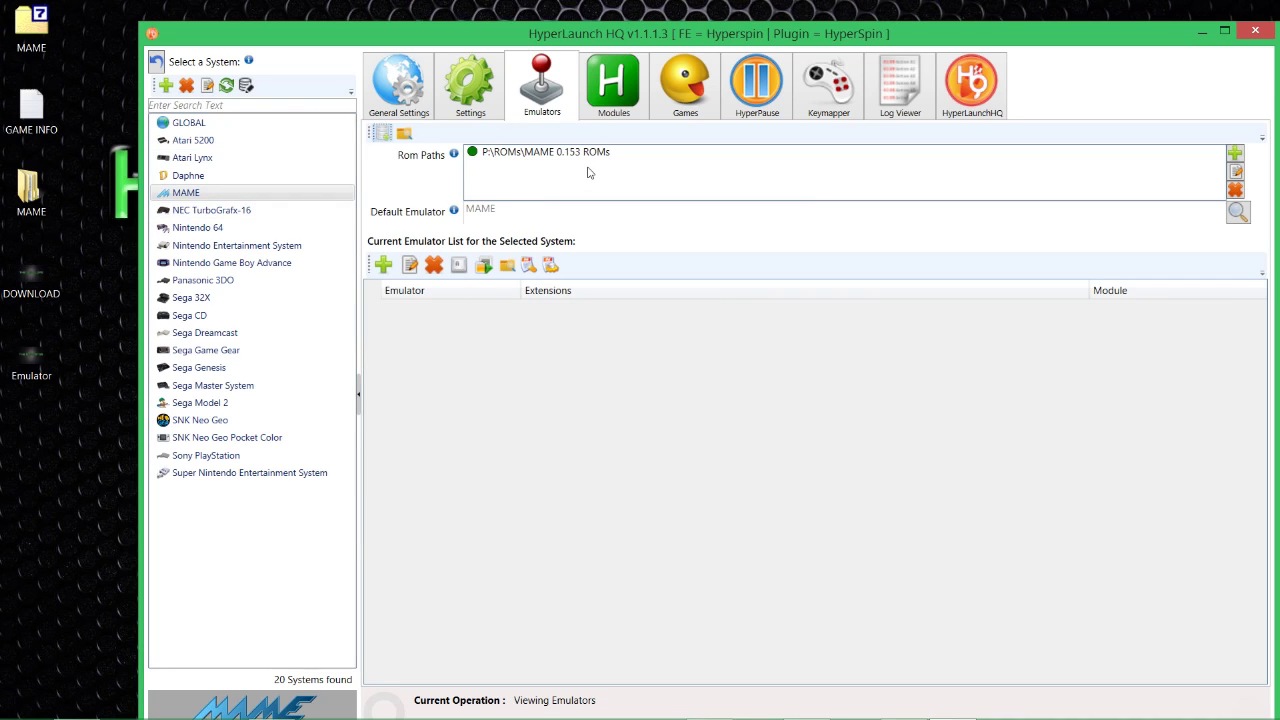
- Open the MAME games list, browse it, and audit all the games for this system
{"action": "left_click", "coordinate": [690, 80]}
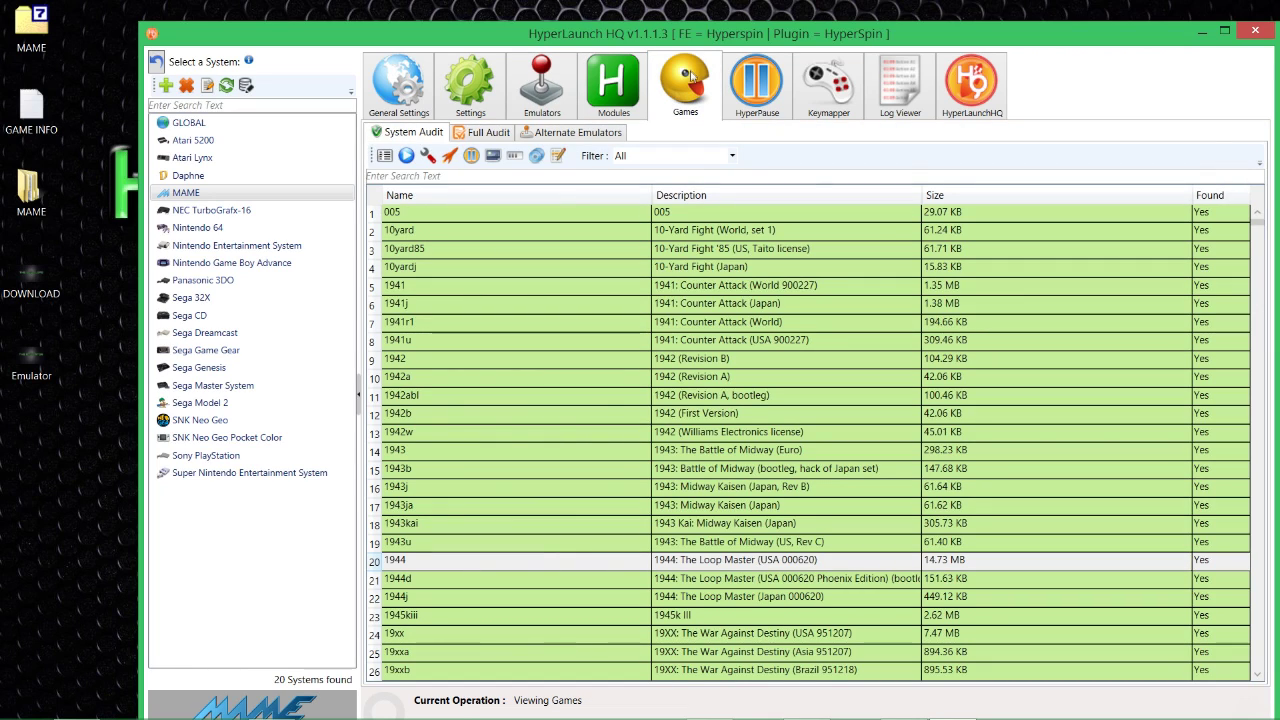
{"action": "scroll", "coordinate": [483, 395], "scroll_direction": "down", "scroll_amount": 15}
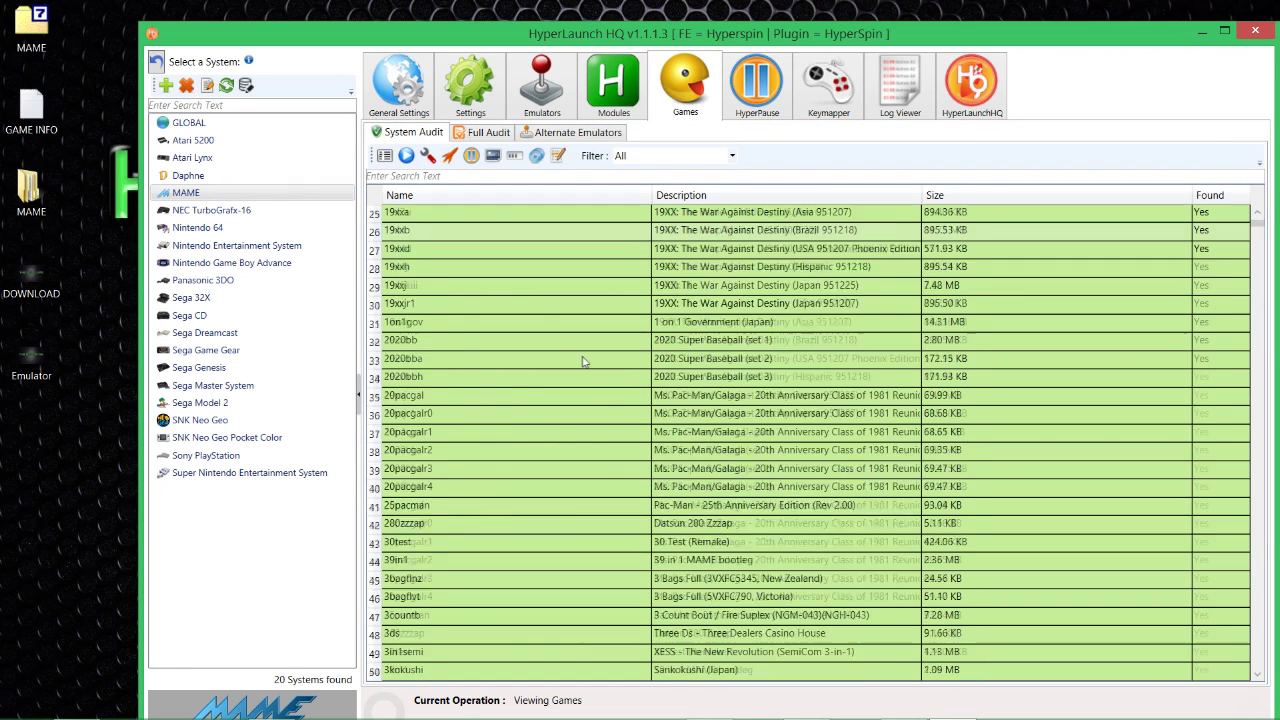
{"action": "scroll", "coordinate": [595, 400], "scroll_direction": "up", "scroll_amount": 12}
{"action": "scroll", "coordinate": [600, 424], "scroll_direction": "up", "scroll_amount": 3}
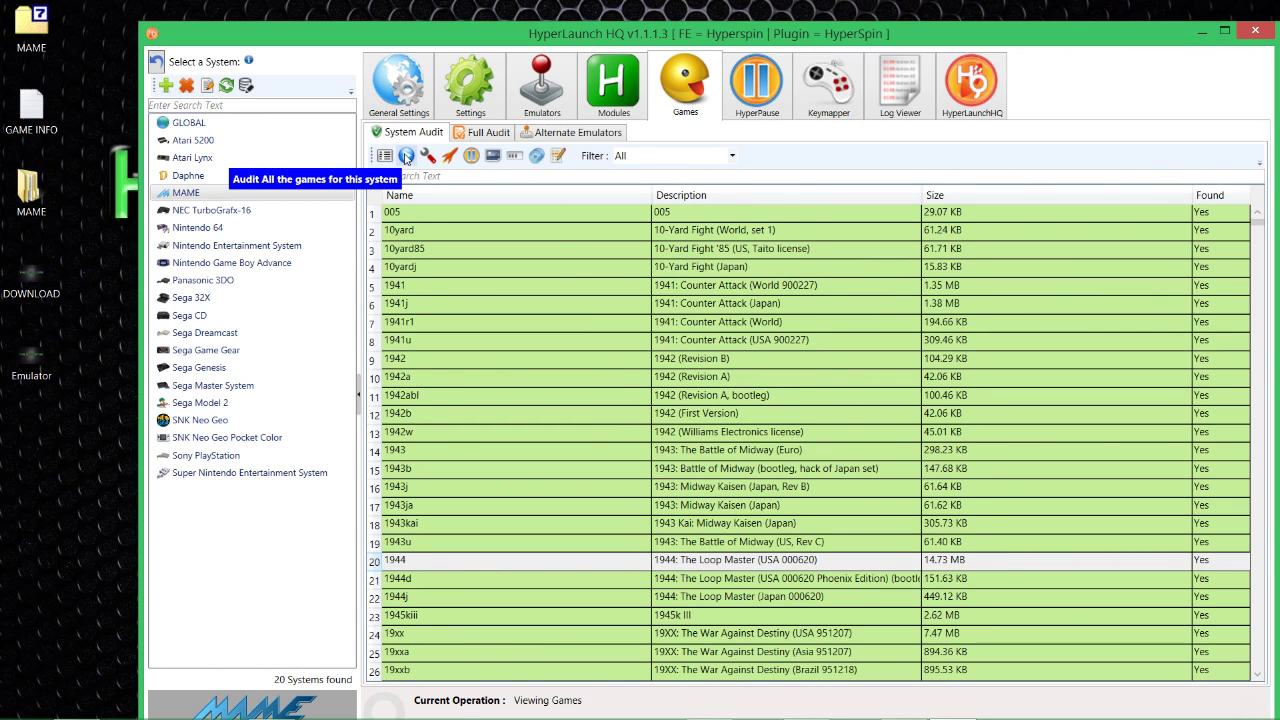
{"action": "left_click", "coordinate": [408, 159]}
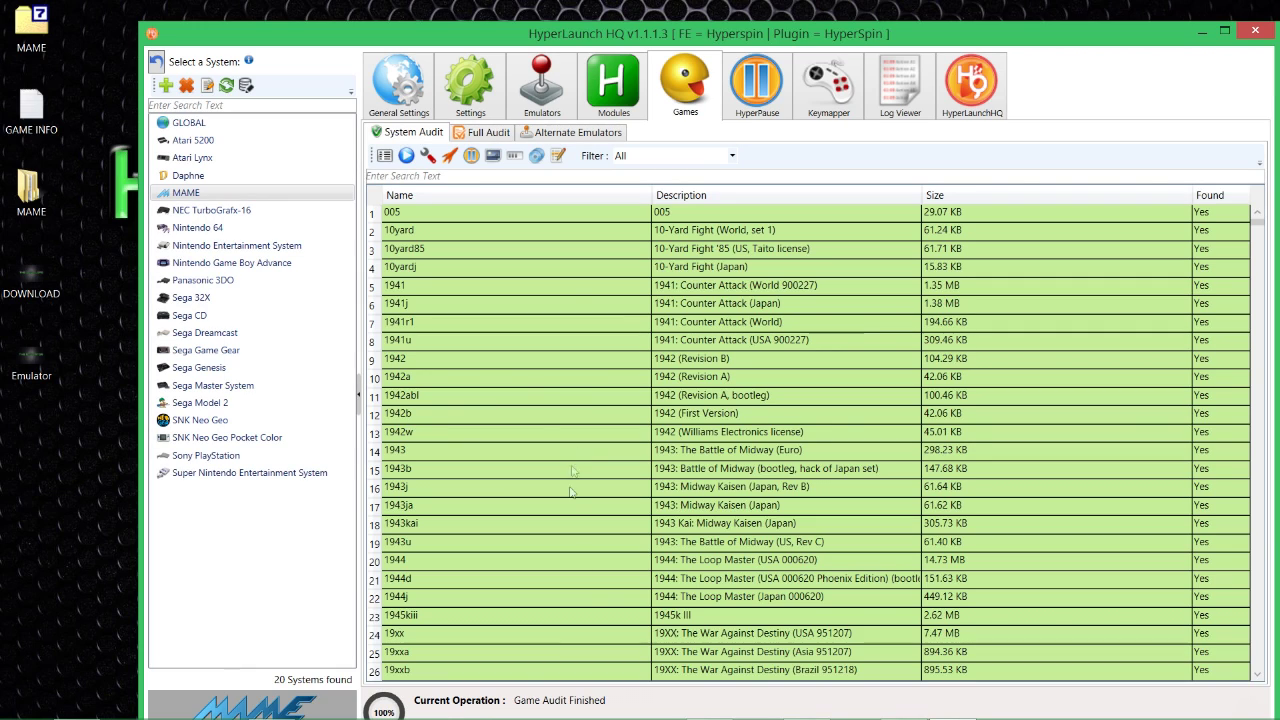
- Move and maximize the HyperLaunch HQ window to view the game audit summary, then restore its size
{"action": "left_click_drag", "start_coordinate": [503, 35], "coordinate": [520, 6]}
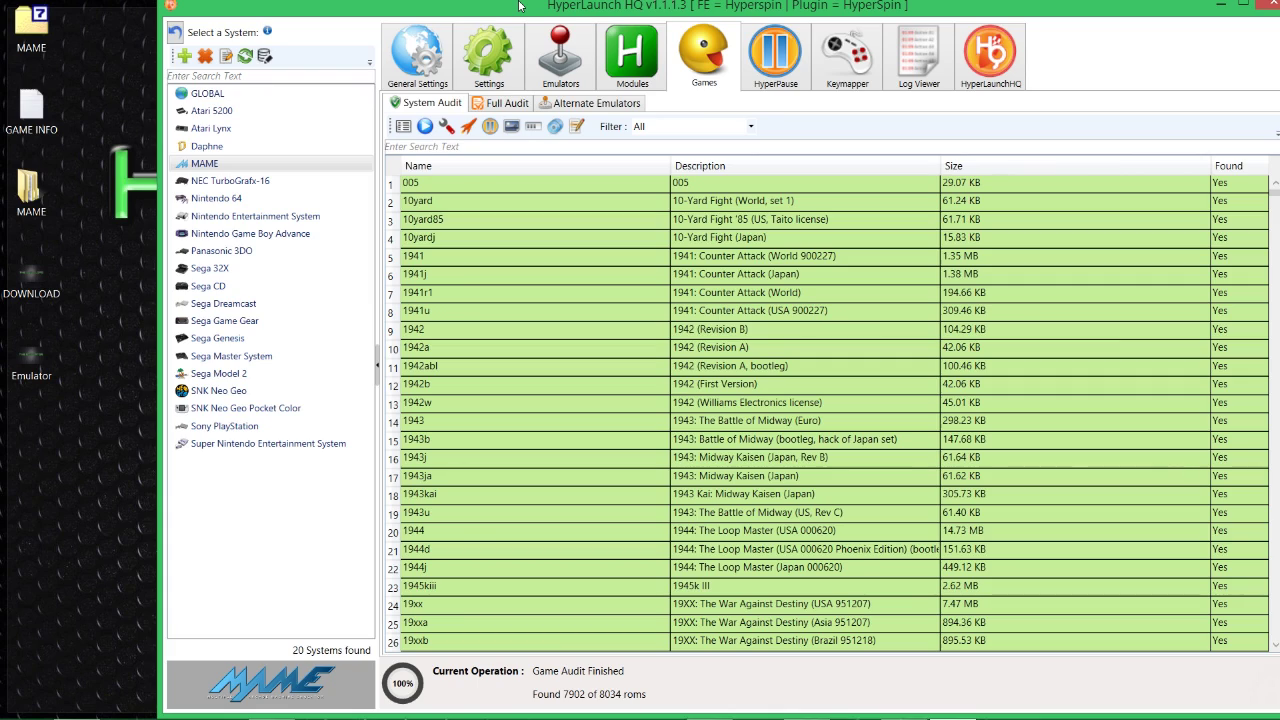
{"action": "left_click_drag", "start_coordinate": [520, 6], "coordinate": [513, 5]}
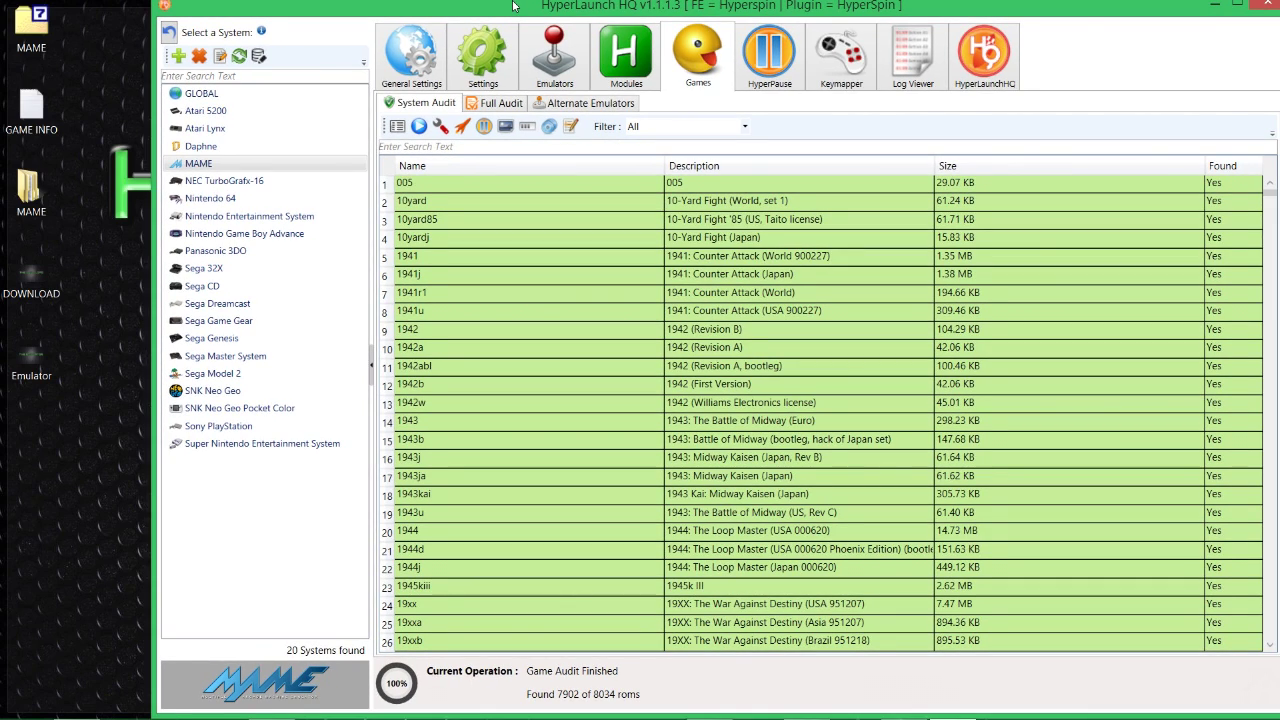
{"action": "double_click", "coordinate": [513, 5]}
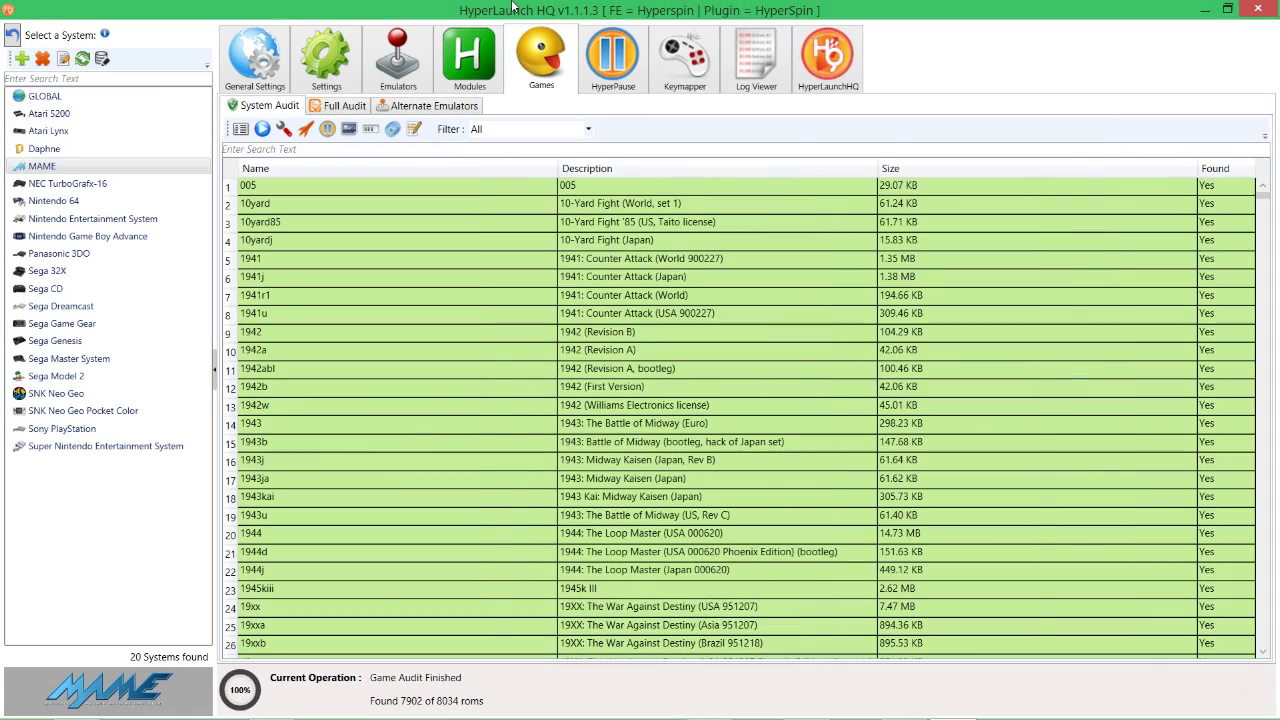
{"action": "double_click", "coordinate": [575, 8]}
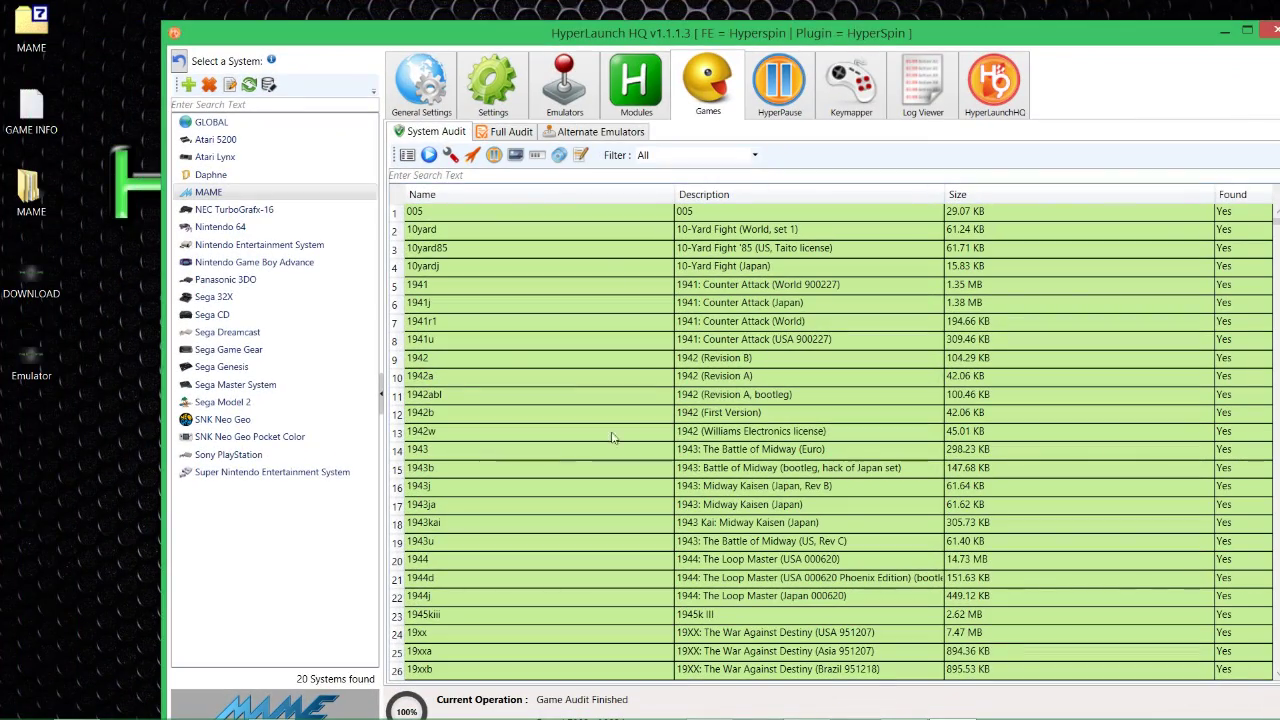
- Launch 1942 from the audited MAME games list and open the in-game configuration menu
{"action": "left_click", "coordinate": [490, 378]}
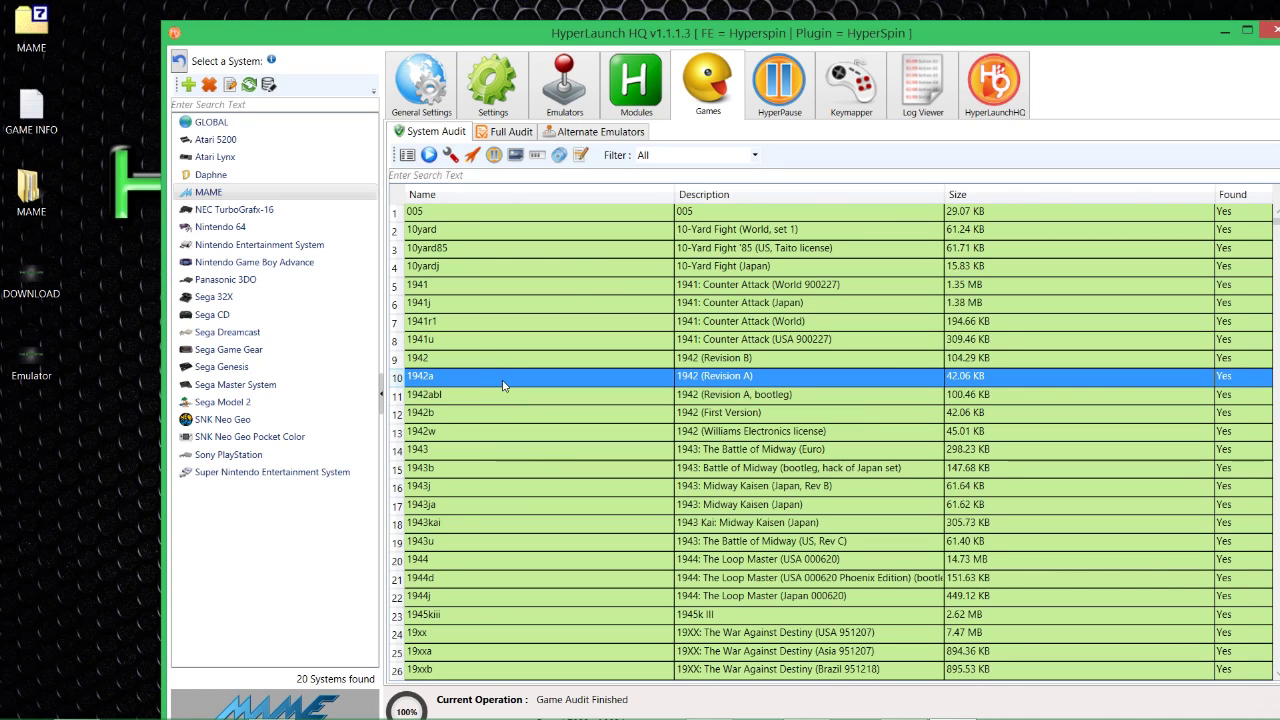
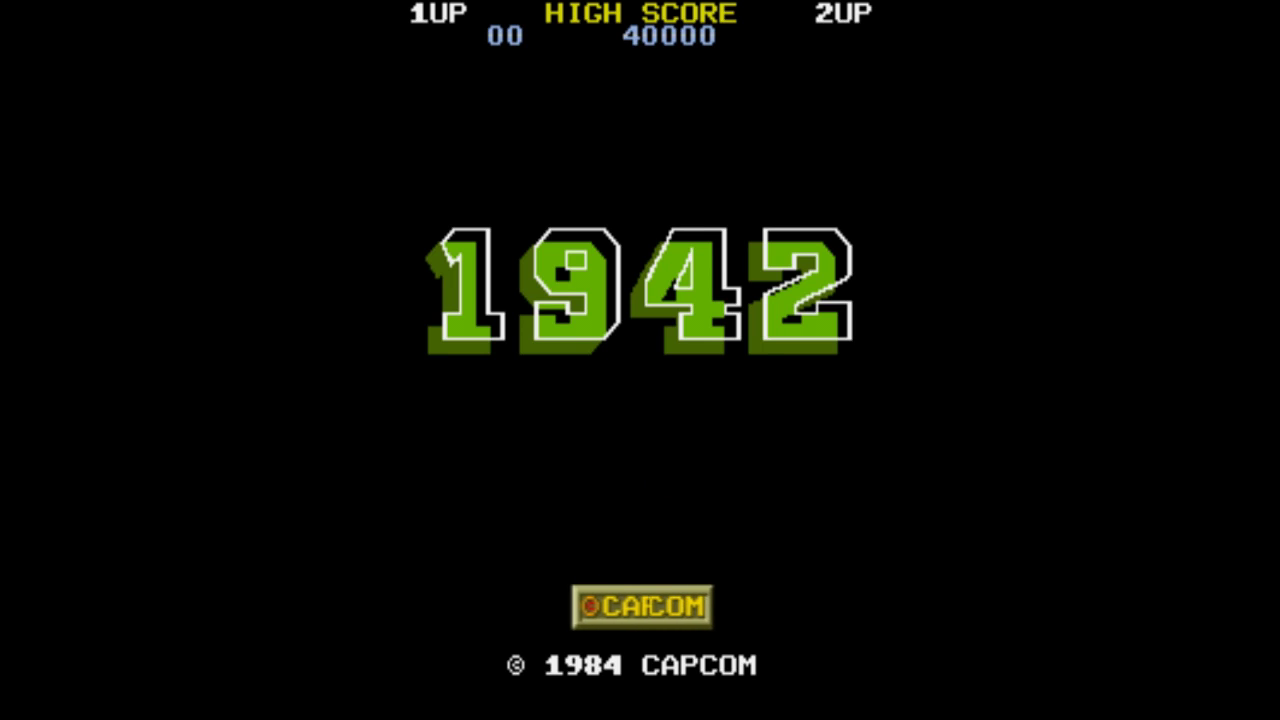
{"action": "key", "text": "Tab"}
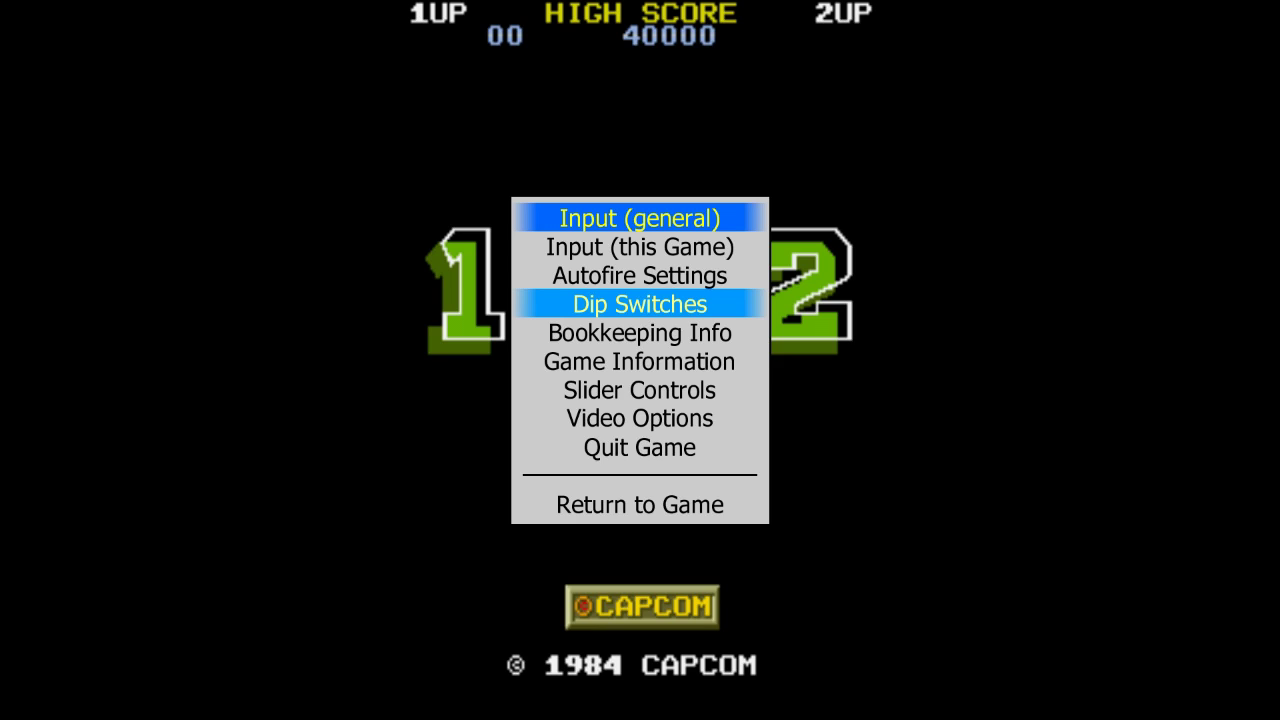
- Look through the in-game configuration menu's options, from Input (general) down to Video Options and back
{"action": "key", "text": "Down"}
{"action": "key", "text": "Down"}
{"action": "key", "text": "Down"}
{"action": "key", "text": "Up"}
{"action": "key", "text": "Up"}
{"action": "key", "text": "Down"}
{"action": "key", "text": "Up"}
{"action": "key", "text": "Down"}
{"action": "key", "text": "Up"}
{"action": "key", "text": "Down"}
{"action": "key", "text": "Up"}
{"action": "key", "text": "Down"}
{"action": "key", "text": "Down"}
{"action": "key", "text": "Down"}
{"action": "key", "text": "Down"}
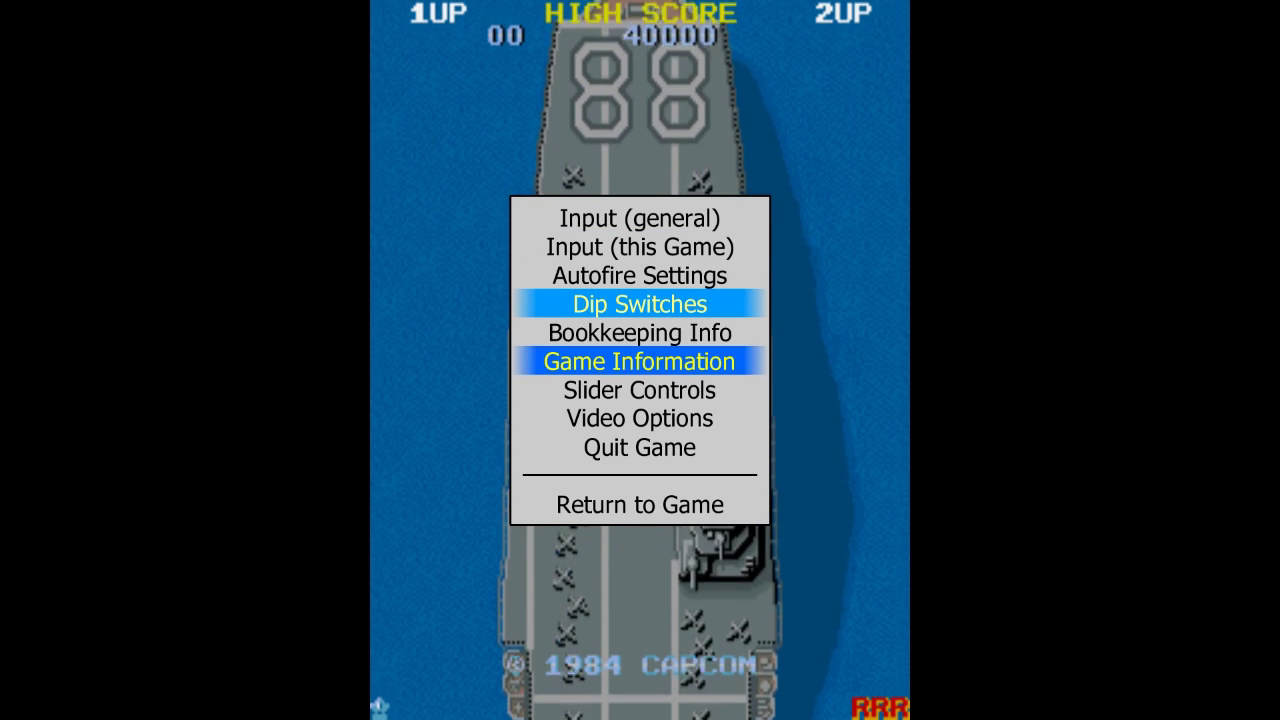
{"action": "key", "text": "Up"}
{"action": "key", "text": "Up"}
{"action": "key", "text": "Up"}
{"action": "key", "text": "Up"}
{"action": "key", "text": "Down"}
{"action": "key", "text": "Up"}
{"action": "key", "text": "Down"}
{"action": "key", "text": "Up"}
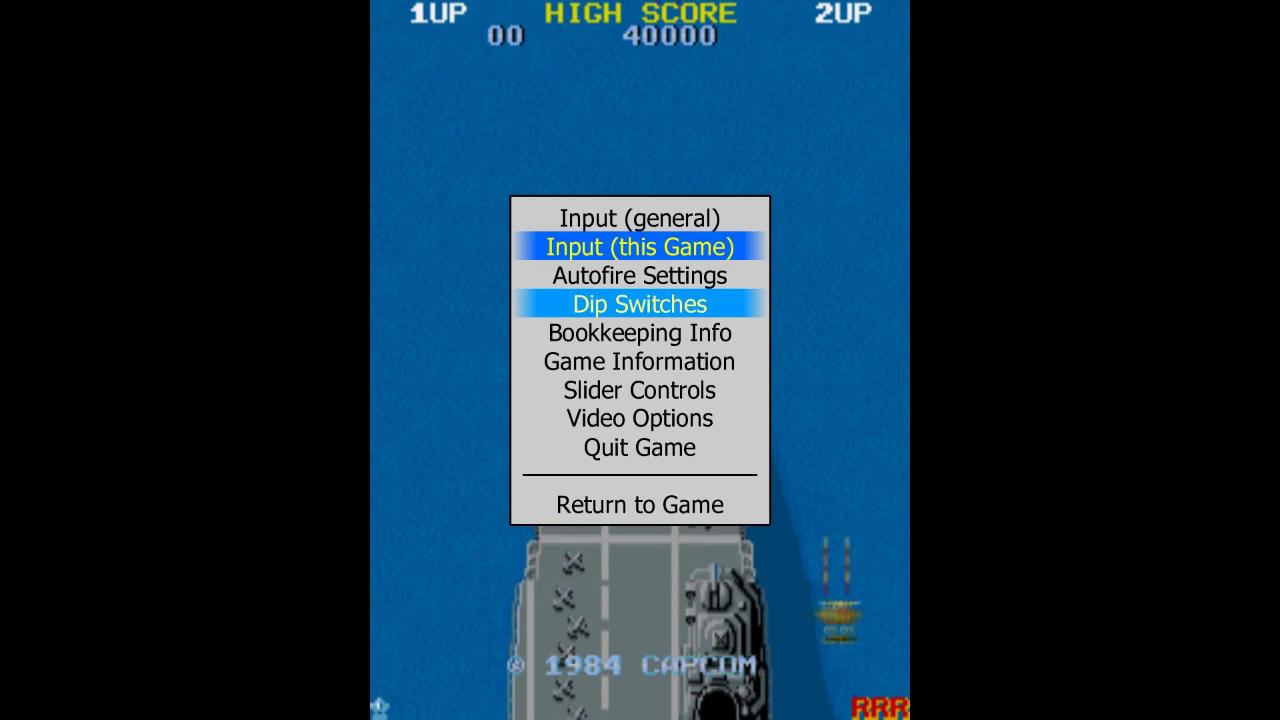
{"action": "key", "text": "Down"}
{"action": "key", "text": "Down"}
{"action": "key", "text": "Down"}
{"action": "key", "text": "Down"}
{"action": "key", "text": "Down"}
{"action": "key", "text": "Down"}
{"action": "key", "text": "Up"}
{"action": "key", "text": "Up"}
{"action": "key", "text": "Up"}
{"action": "key", "text": "Up"}
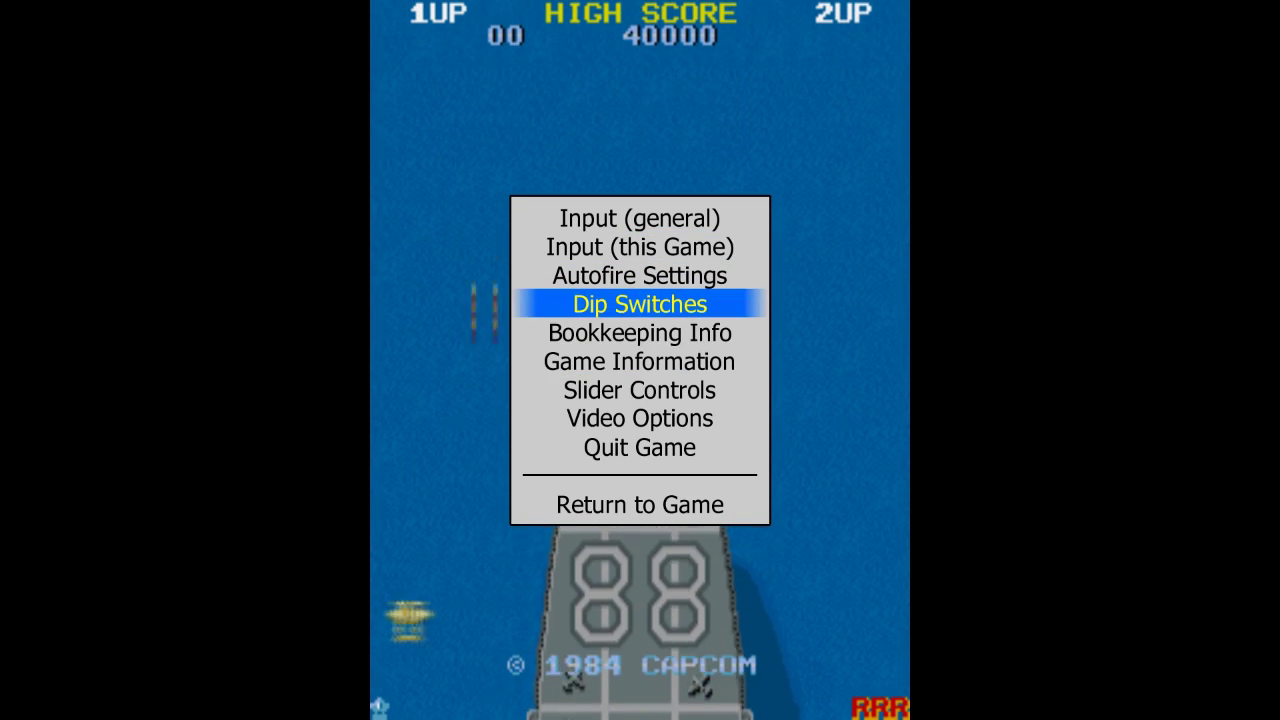
{"action": "key", "text": "Up"}
{"action": "key", "text": "Down"}
{"action": "key", "text": "Down"}
{"action": "key", "text": "Down"}
{"action": "key", "text": "Up"}
{"action": "key", "text": "Up"}
{"action": "key", "text": "Up"}
{"action": "key", "text": "Up"}
{"action": "key", "text": "Up"}
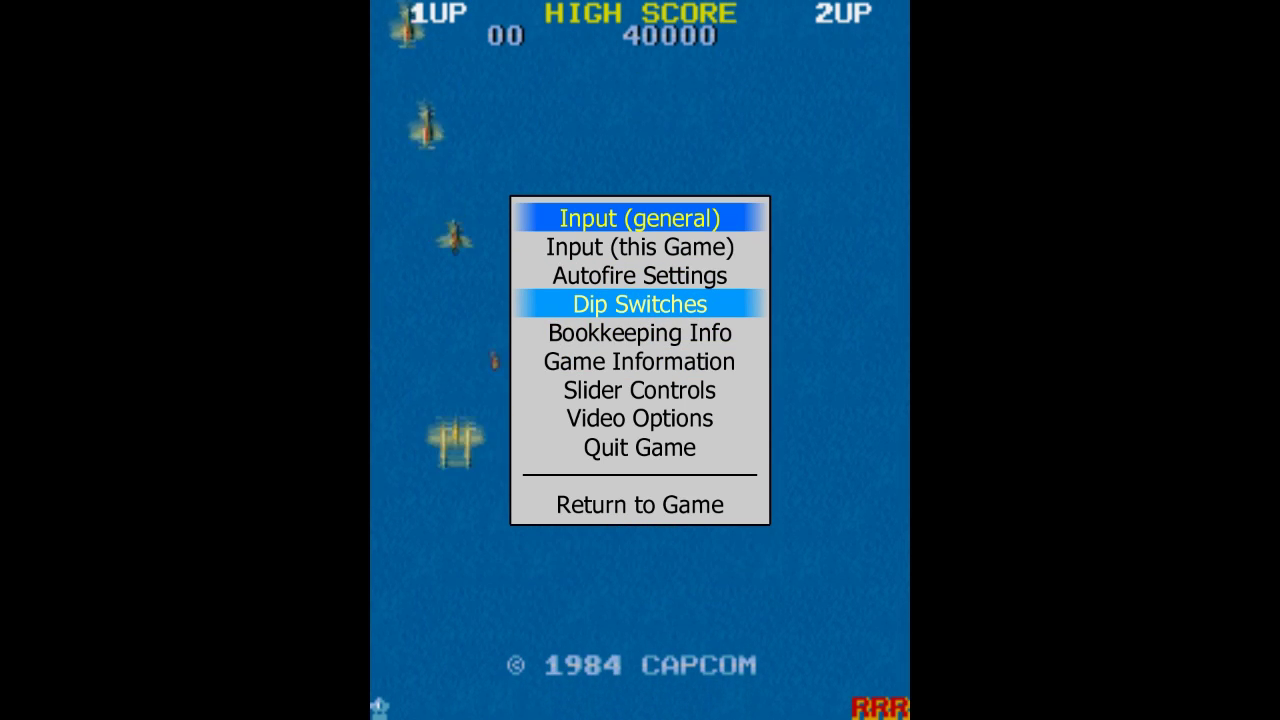
- Compare the Input (this Game) and Input (general) entries, then open Input (general)
{"action": "key", "text": "Down"}
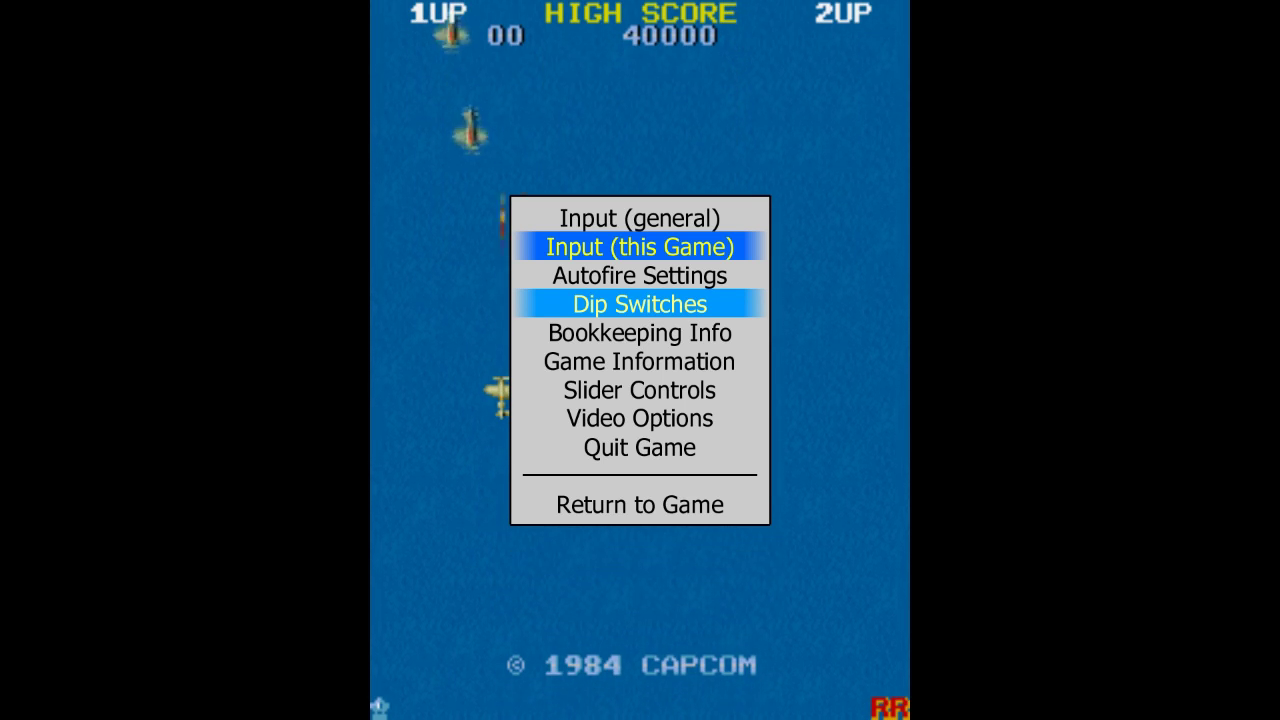
{"action": "key", "text": "Up"}
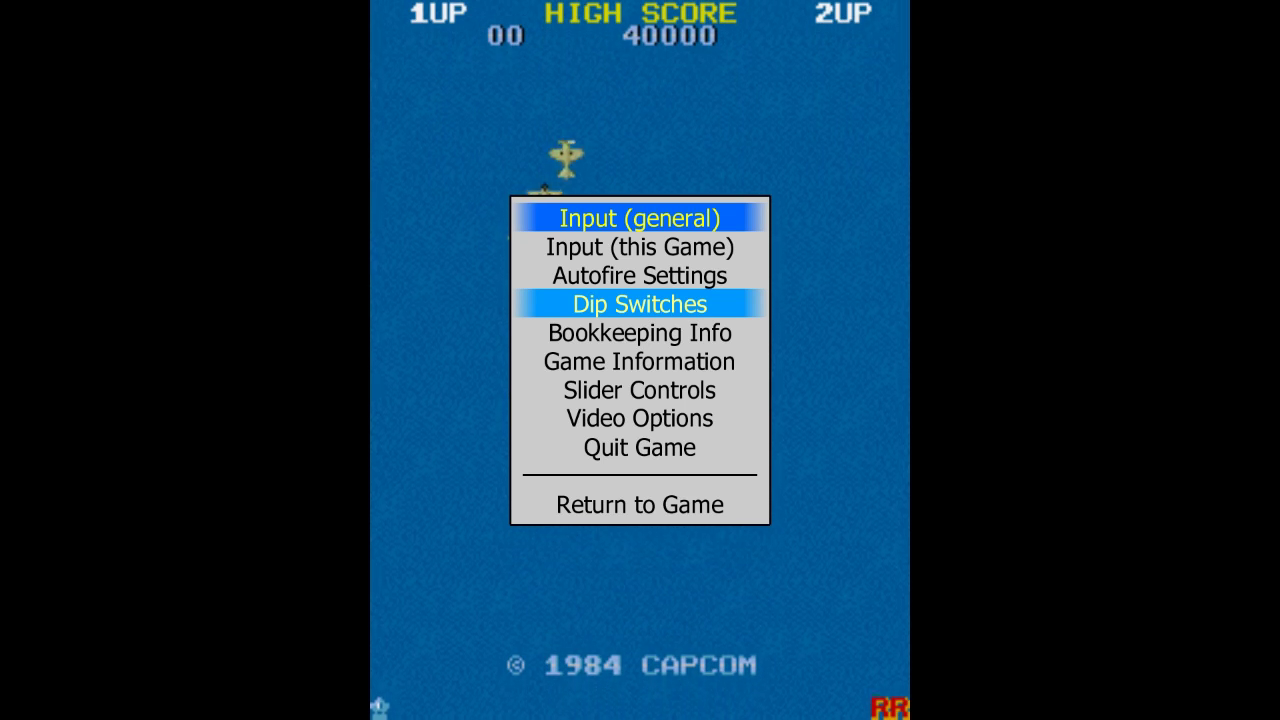
{"action": "key", "text": "Down"}
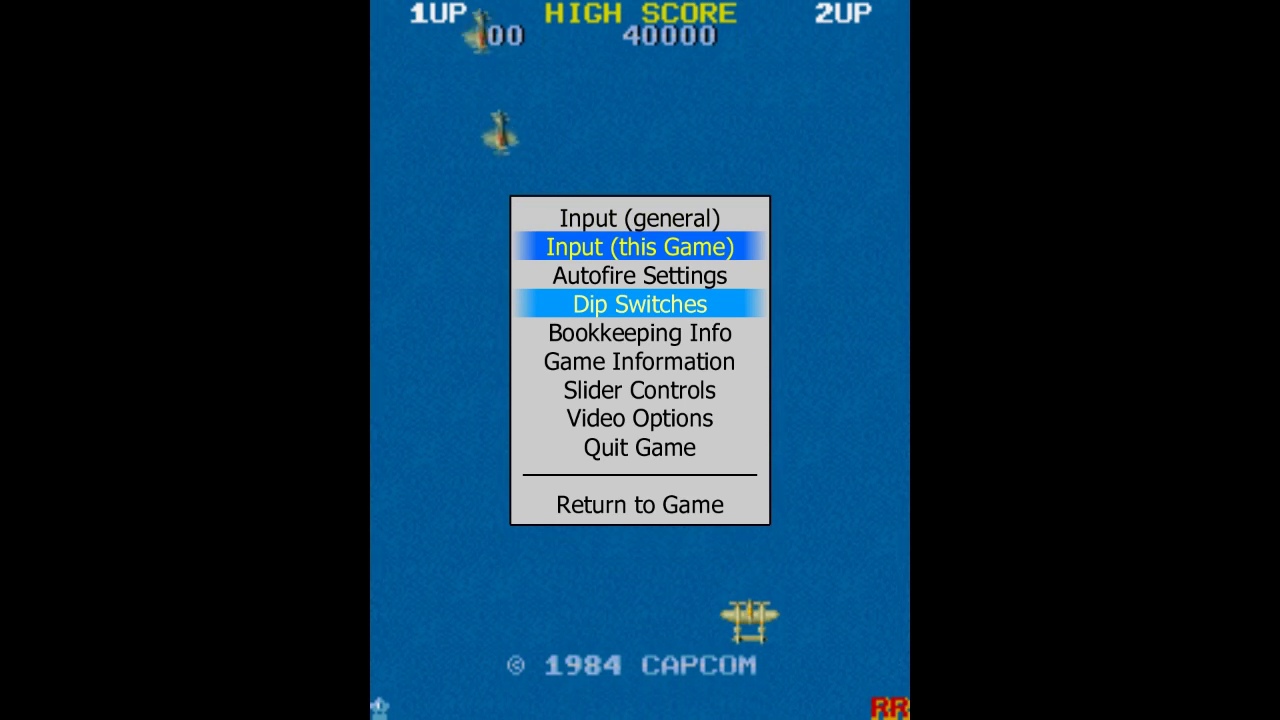
{"action": "key", "text": "Up"}
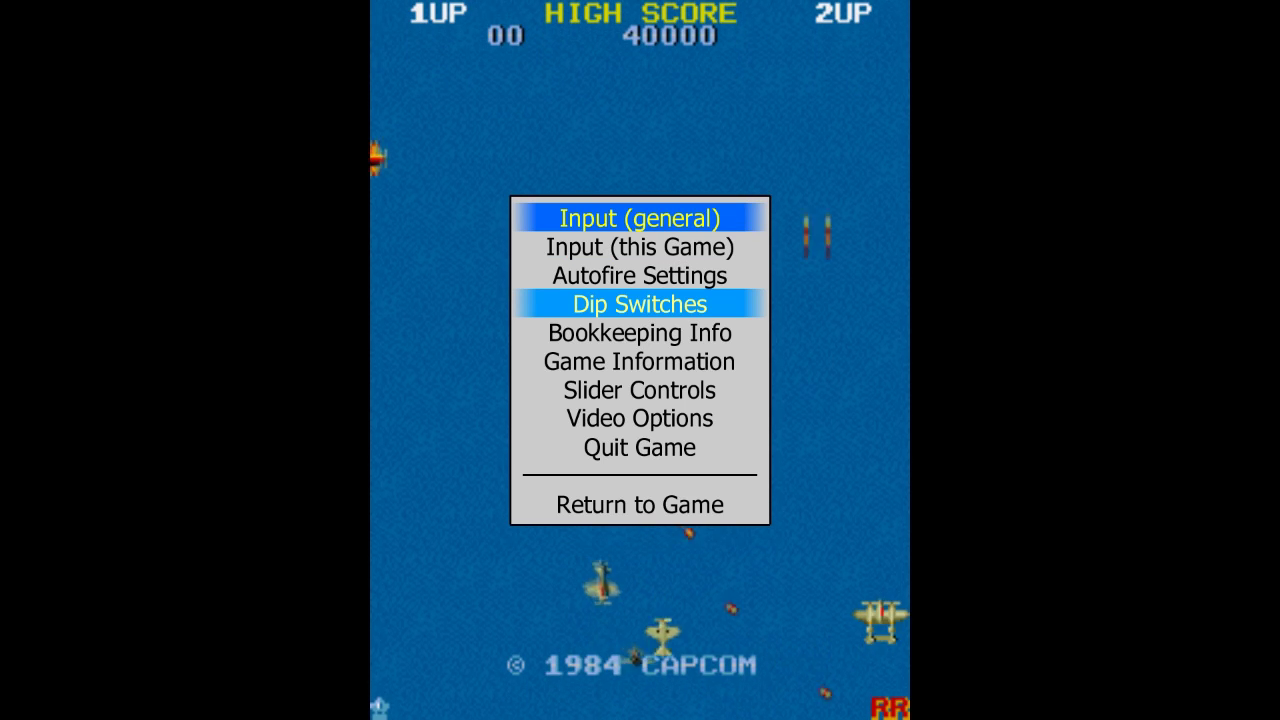
{"action": "key", "text": "Return"}
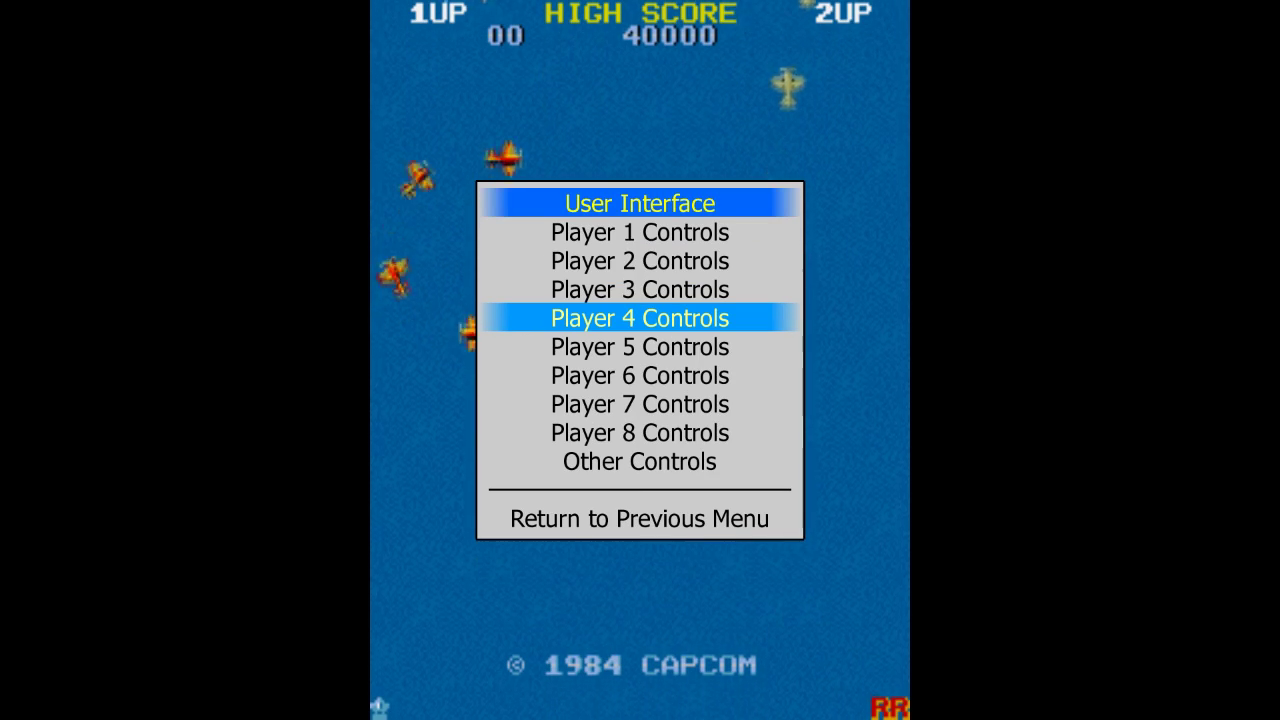
- Look through the general input groups, from User Interface down through the numbered Player Controls
{"action": "key", "text": "Down"}
{"action": "key", "text": "Down"}
{"action": "key", "text": "Down"}
{"action": "key", "text": "Down"}
{"action": "key", "text": "Up"}
{"action": "key", "text": "Up"}
{"action": "key", "text": "Up"}
{"action": "key", "text": "Up"}
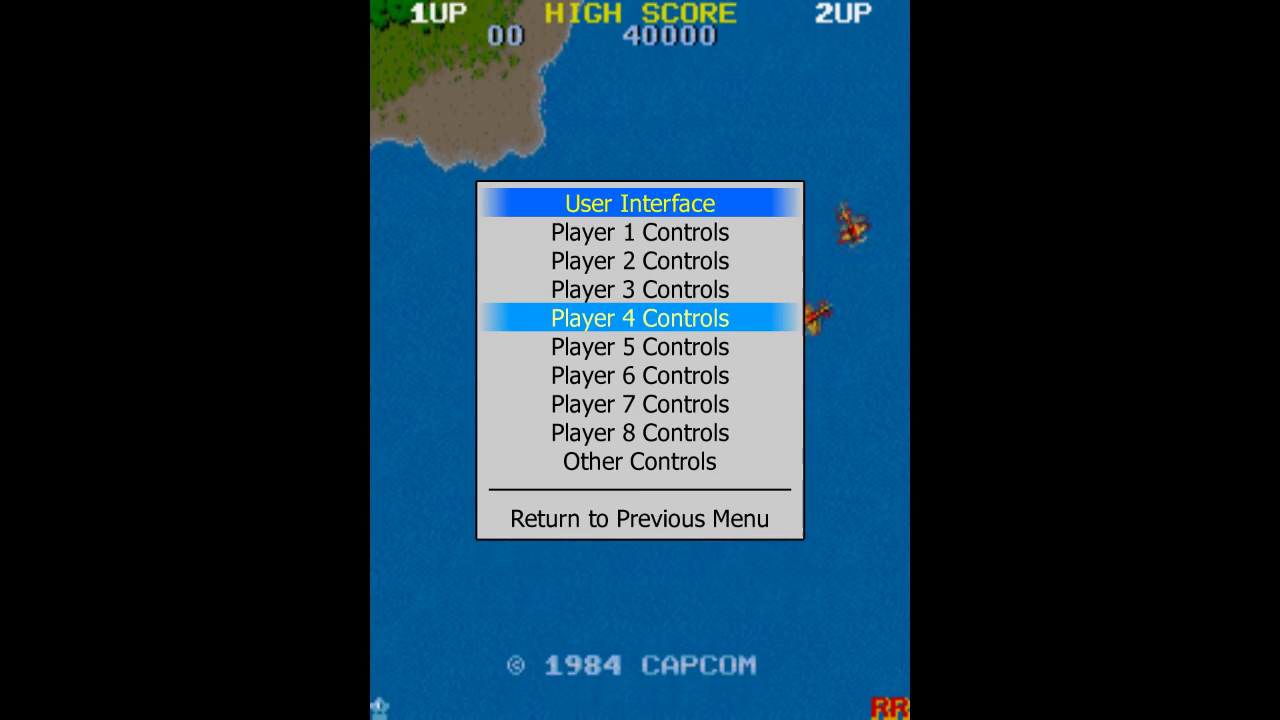
{"action": "key", "text": "Down"}
{"action": "key", "text": "Down"}
{"action": "key", "text": "Down"}
{"action": "key", "text": "Down"}
{"action": "key", "text": "Down"}
{"action": "key", "text": "Down"}
{"action": "key", "text": "Up"}
{"action": "key", "text": "Up"}
{"action": "key", "text": "Up"}
{"action": "key", "text": "Up"}
{"action": "key", "text": "Up"}
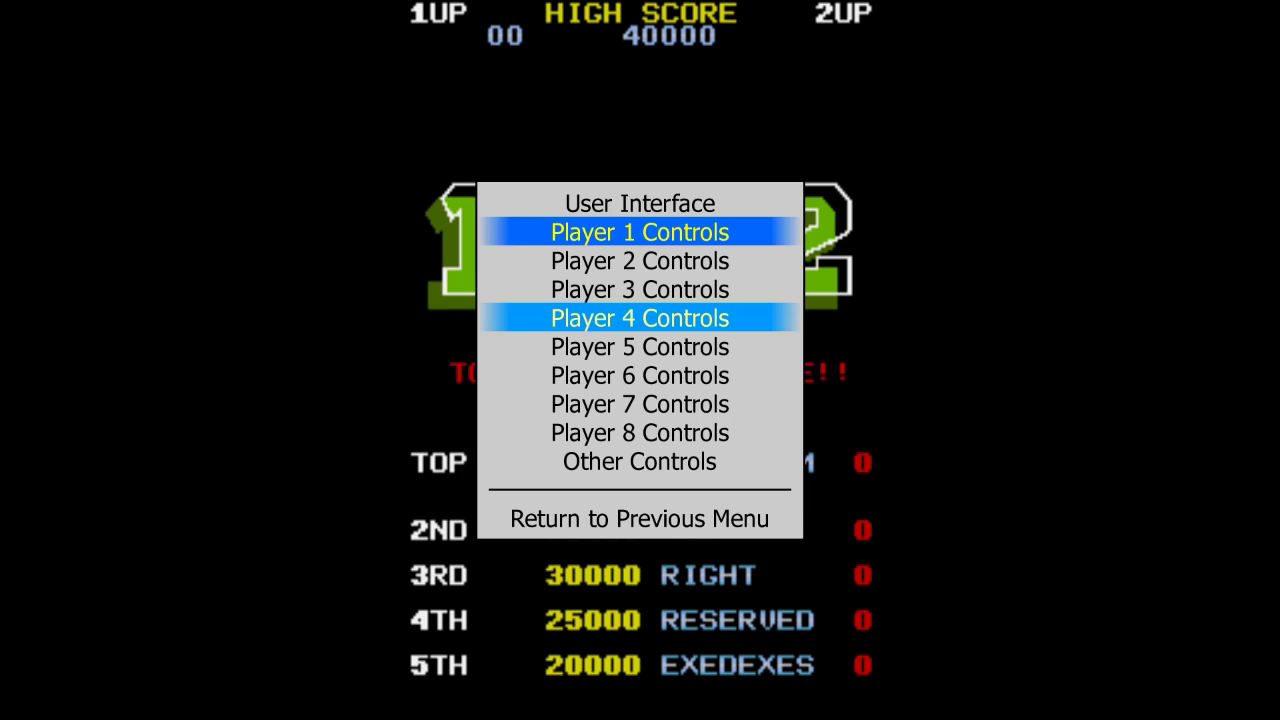
- Look through the general User Interface input assignments, from On Screen Display to Toggle Post-Processing, and return to the input groups
{"action": "key", "text": "Up"}
{"action": "key", "text": "Return"}
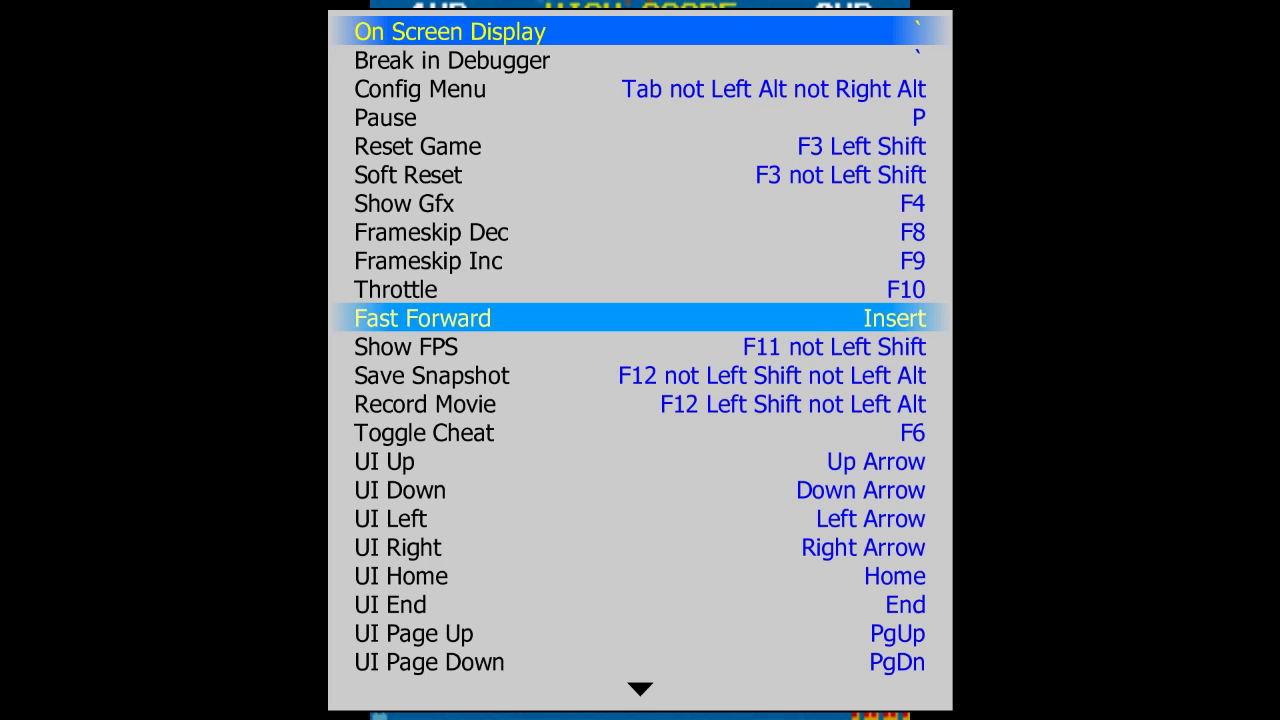
{"action": "key", "text": "Up"}
{"action": "key", "text": "Up"}
{"action": "key", "text": "Up"}
{"action": "key", "text": "Up"}
{"action": "key", "text": "Up"}
{"action": "key", "text": "Down"}
{"action": "key", "text": "Down"}
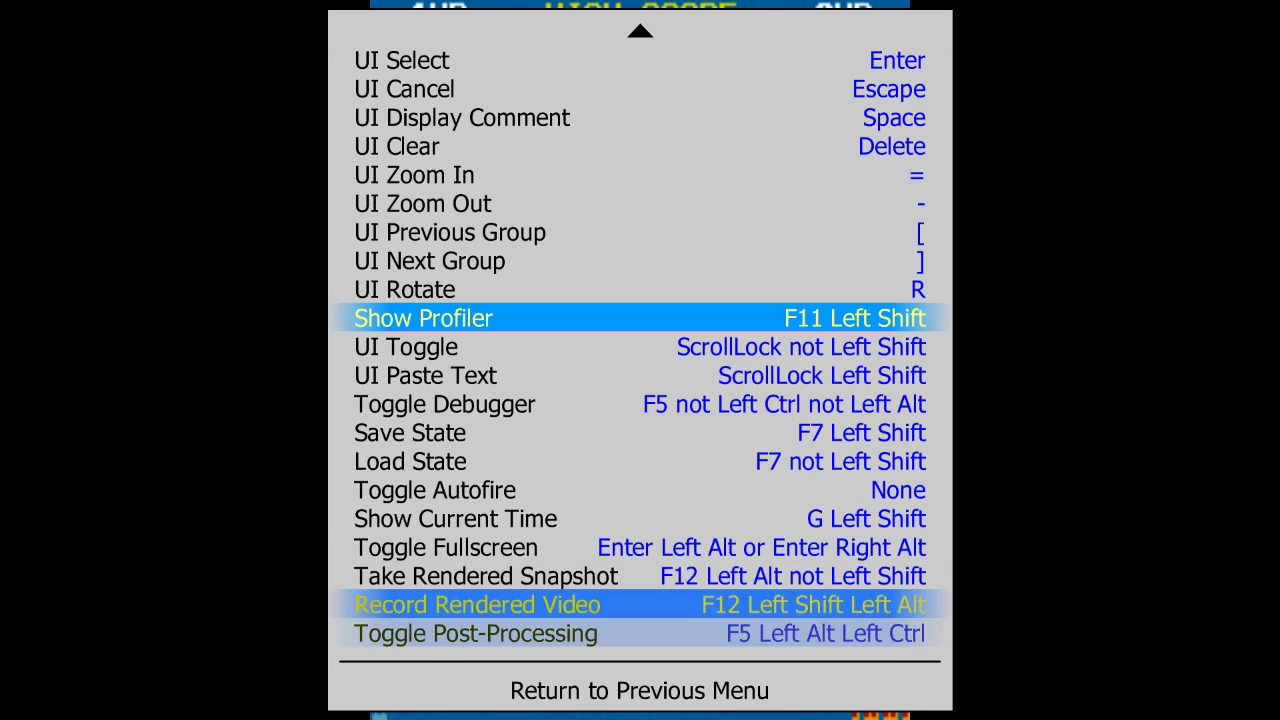
{"action": "key", "text": "Up"}
{"action": "key", "text": "Down"}
{"action": "key", "text": "Down"}
{"action": "key", "text": "Down"}
{"action": "key", "text": "Down"}
{"action": "key", "text": "Up"}
{"action": "key", "text": "Return"}
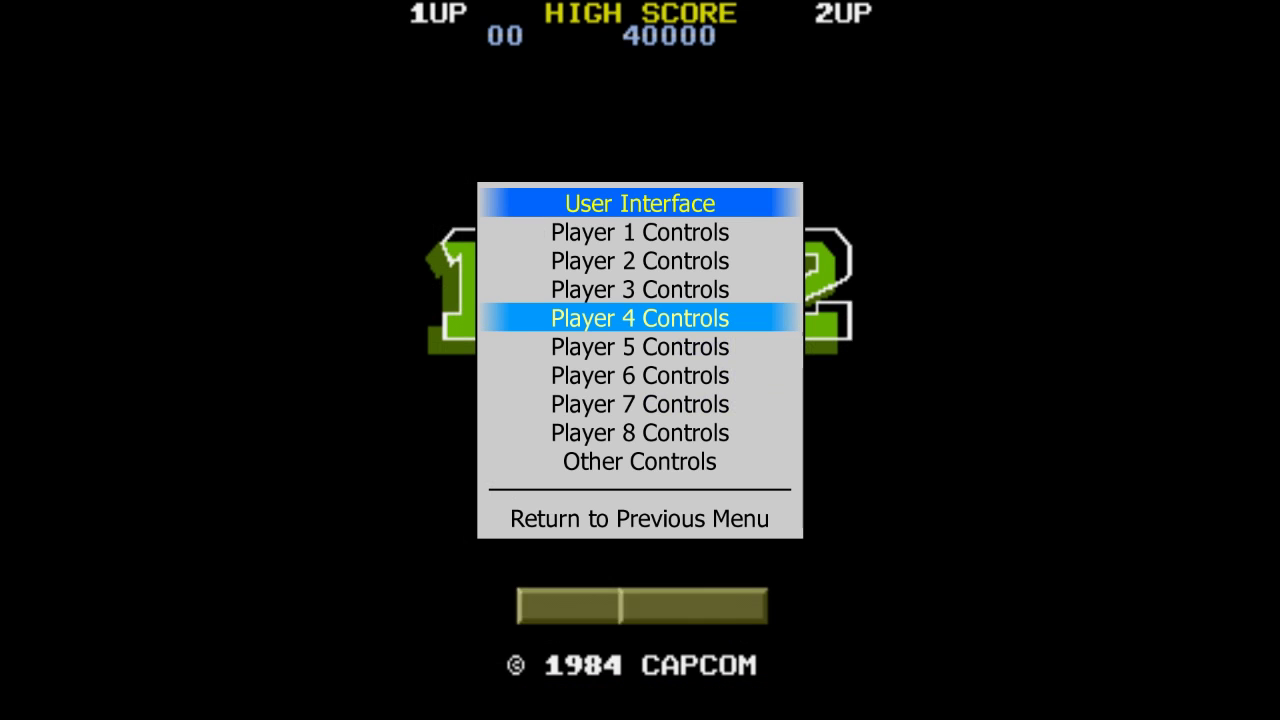
- Look over the numbered player control groups and open Player 1 Controls
{"action": "key", "text": "Down"}
{"action": "key", "text": "Down"}
{"action": "key", "text": "Down"}
{"action": "key", "text": "Up"}
{"action": "key", "text": "Up"}
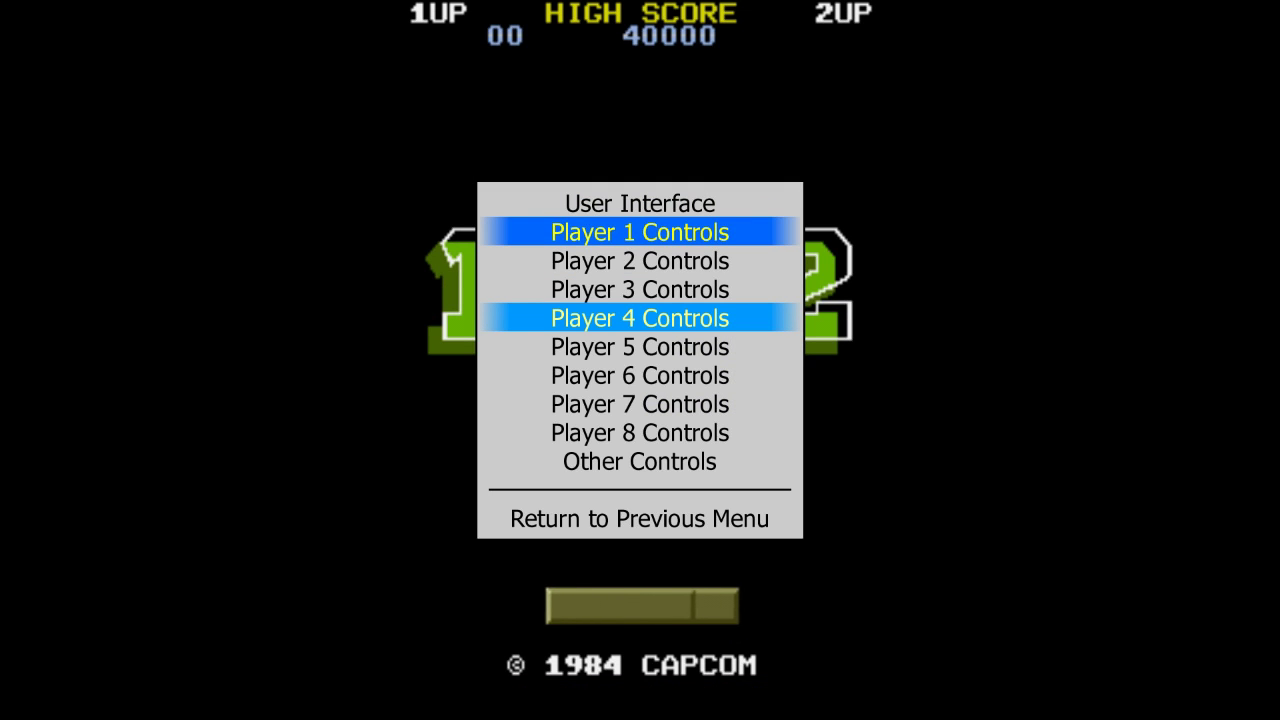
{"action": "key", "text": "Return"}
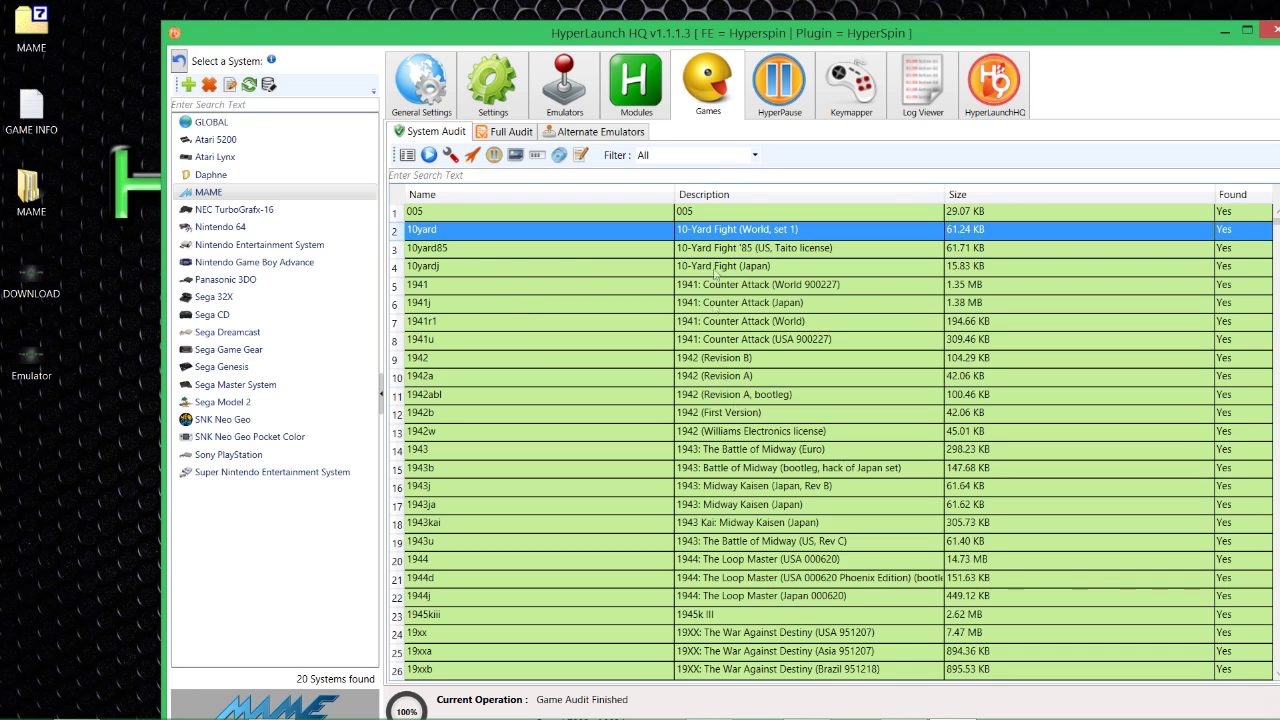
- Switch to Xpadder, load the last p1 profile listed for the Xbox 360 controller, and minimise the window
{"action": "mouse_move", "coordinate": [925, 686]}
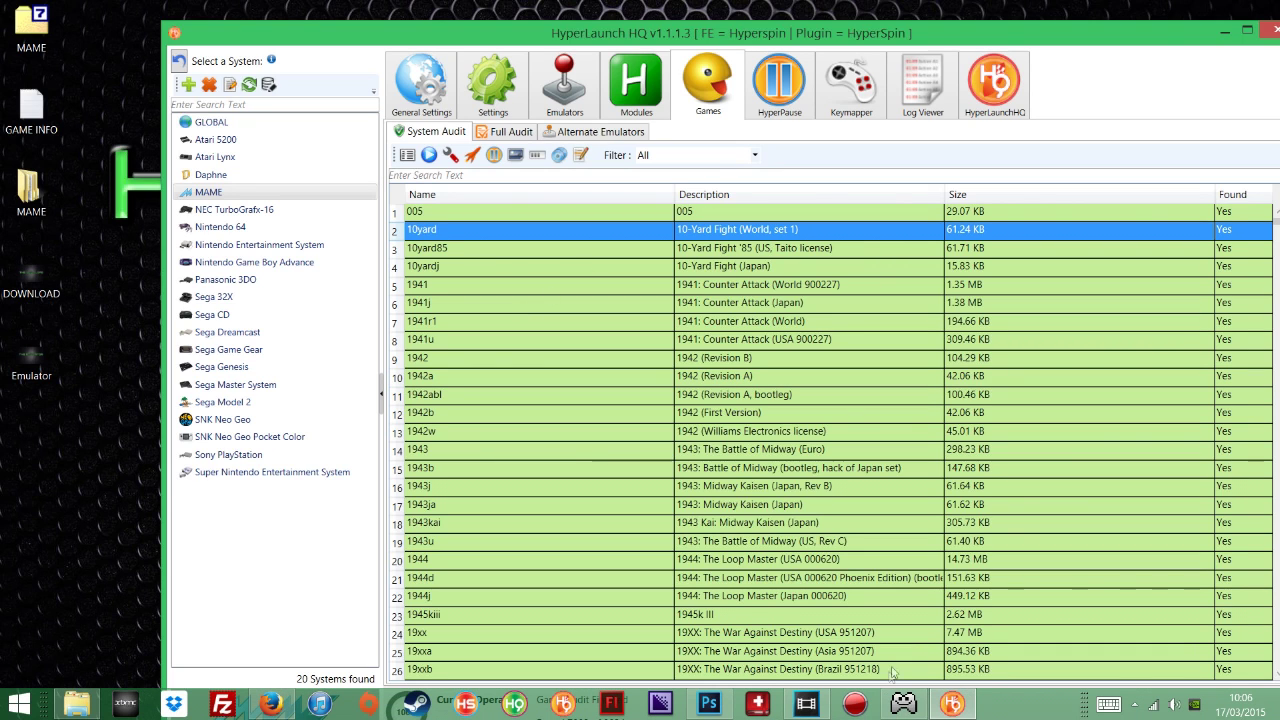
{"action": "left_click", "coordinate": [903, 704]}
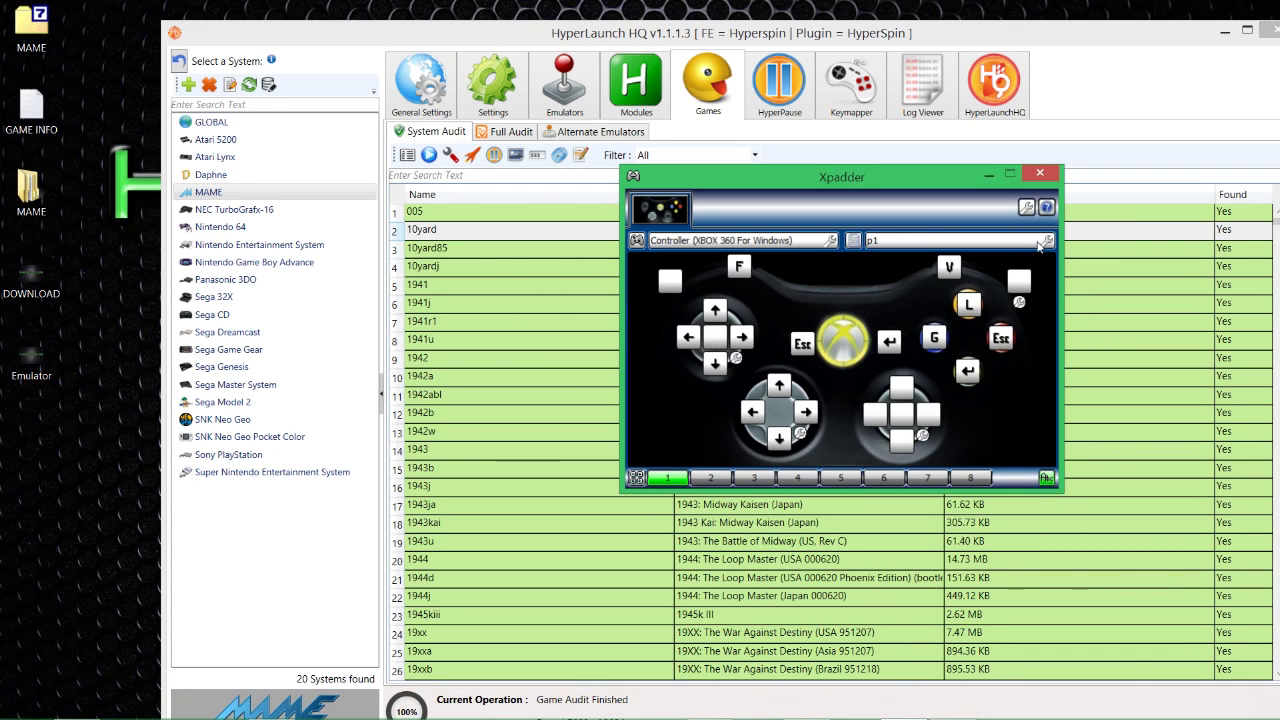
{"action": "left_click", "coordinate": [1047, 241]}
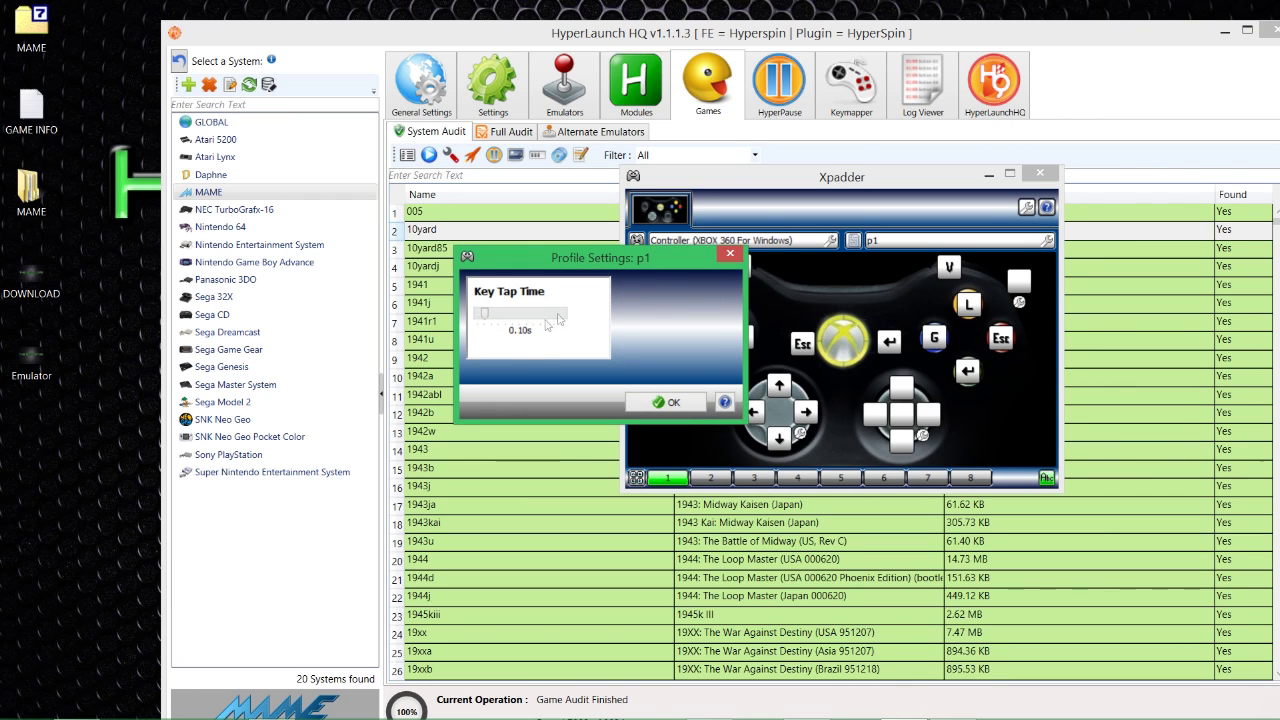
{"action": "left_click", "coordinate": [730, 254]}
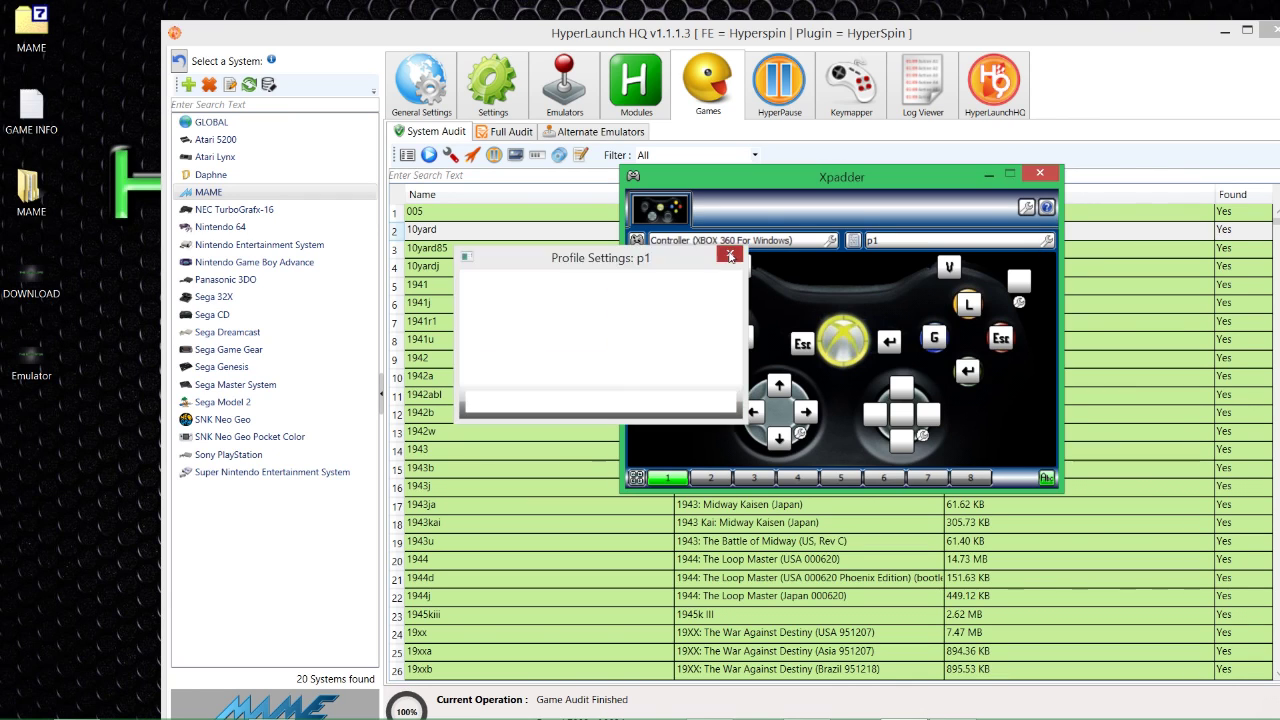
{"action": "left_click", "coordinate": [930, 242]}
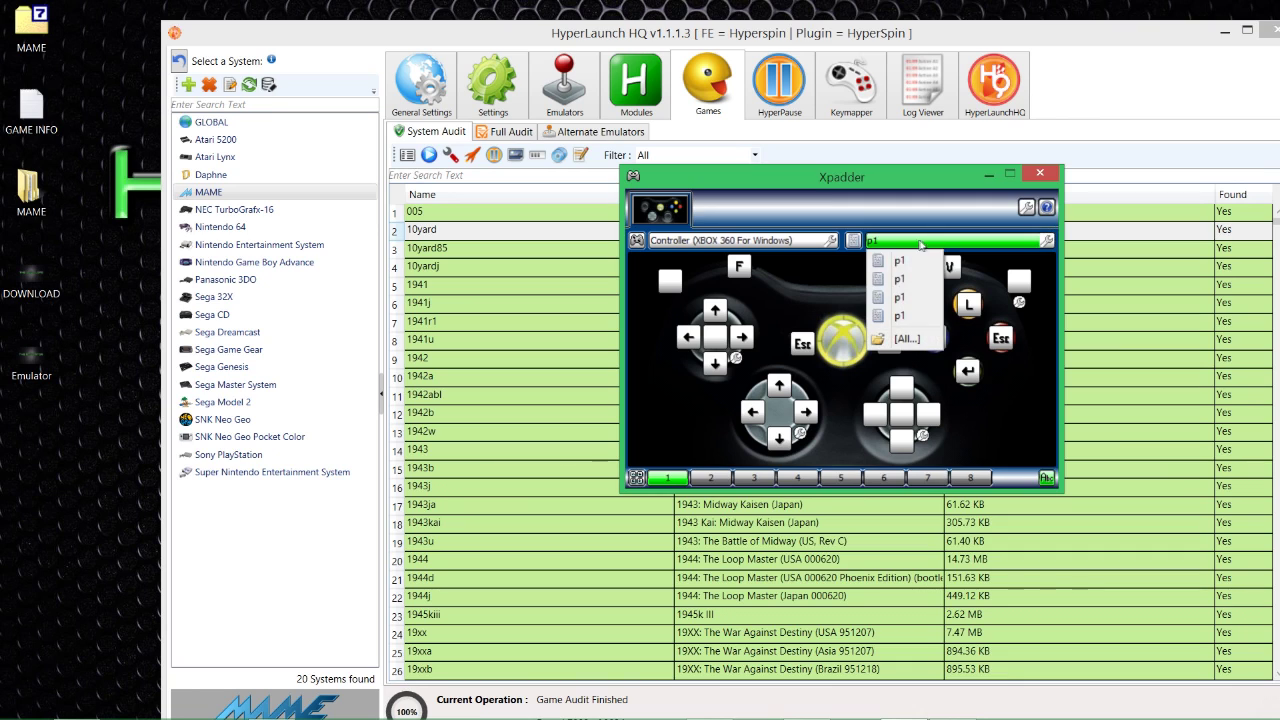
{"action": "left_click", "coordinate": [913, 316]}
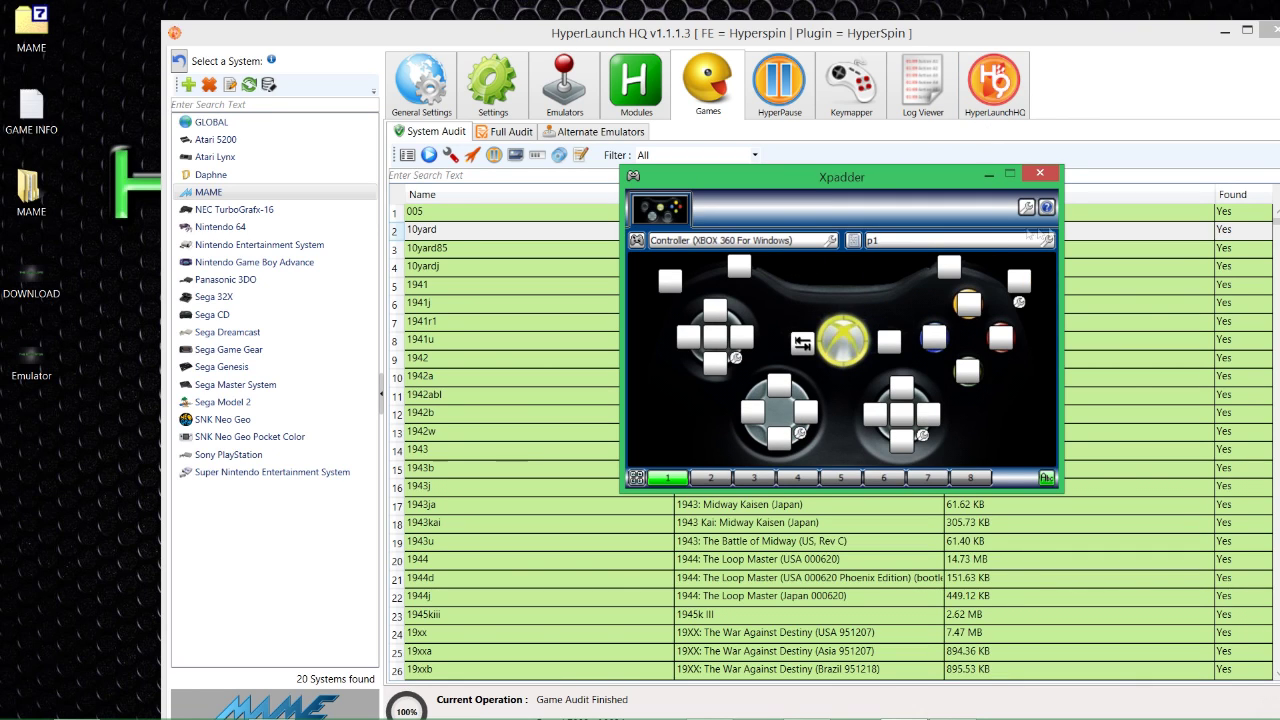
{"action": "left_click", "coordinate": [988, 176]}
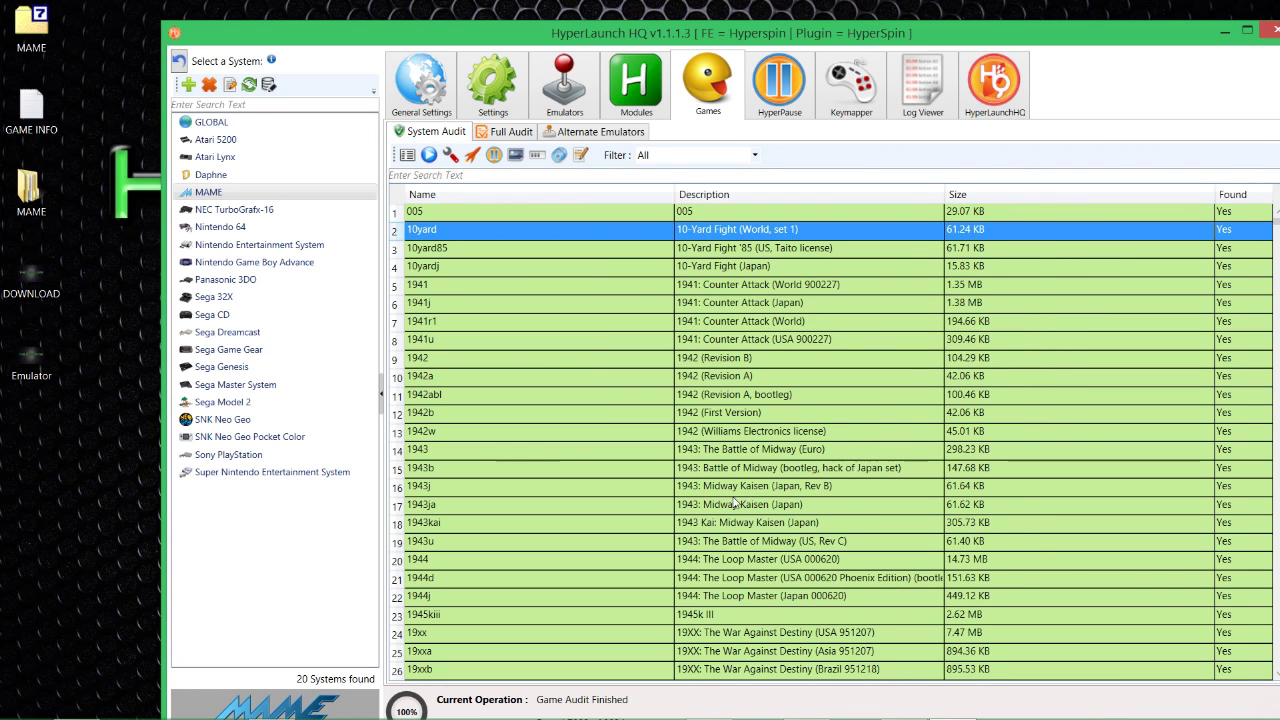
- Bring Xpadder back up and close it from its notification-area entry
{"action": "mouse_move", "coordinate": [737, 705]}
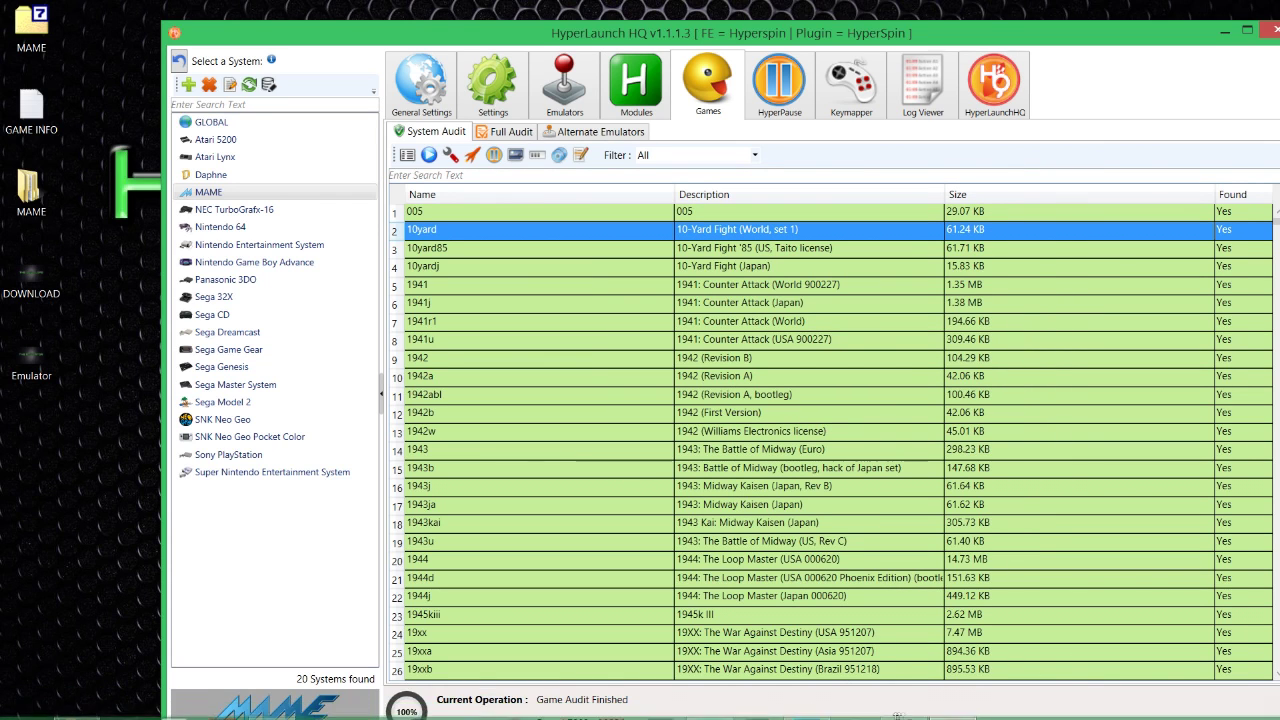
{"action": "left_click", "coordinate": [903, 704]}
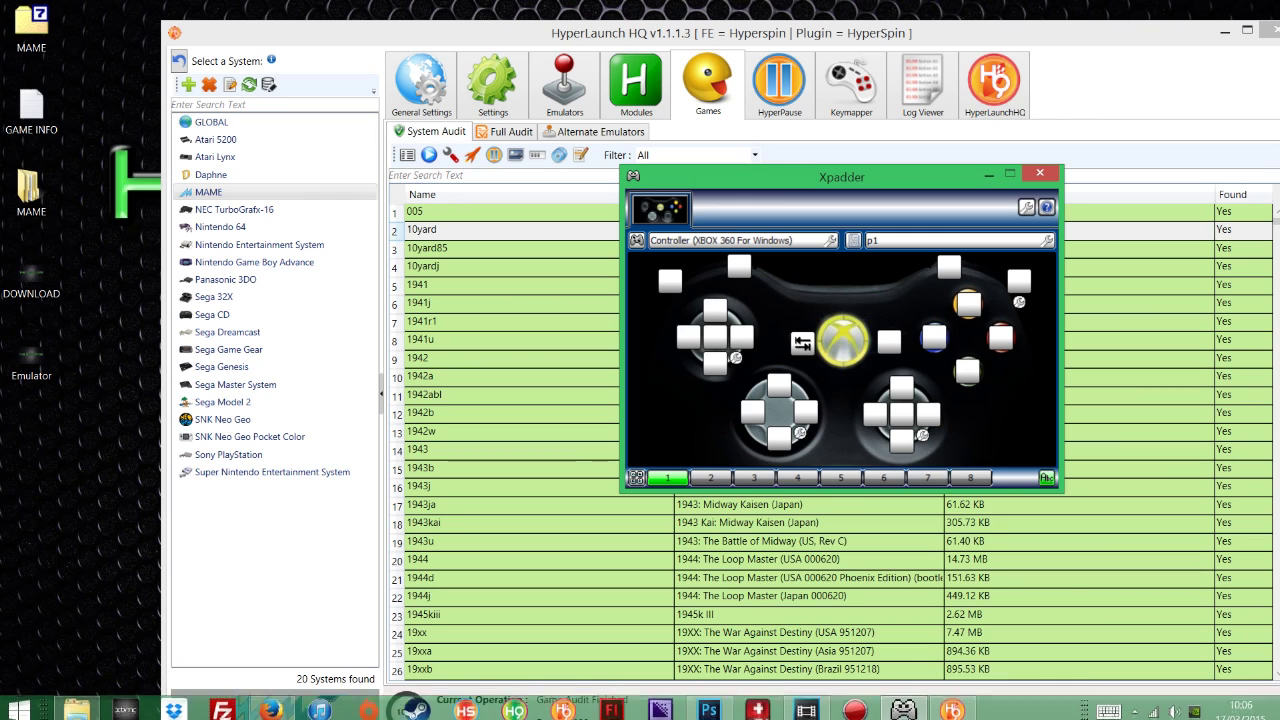
{"action": "left_click", "coordinate": [1136, 705]}
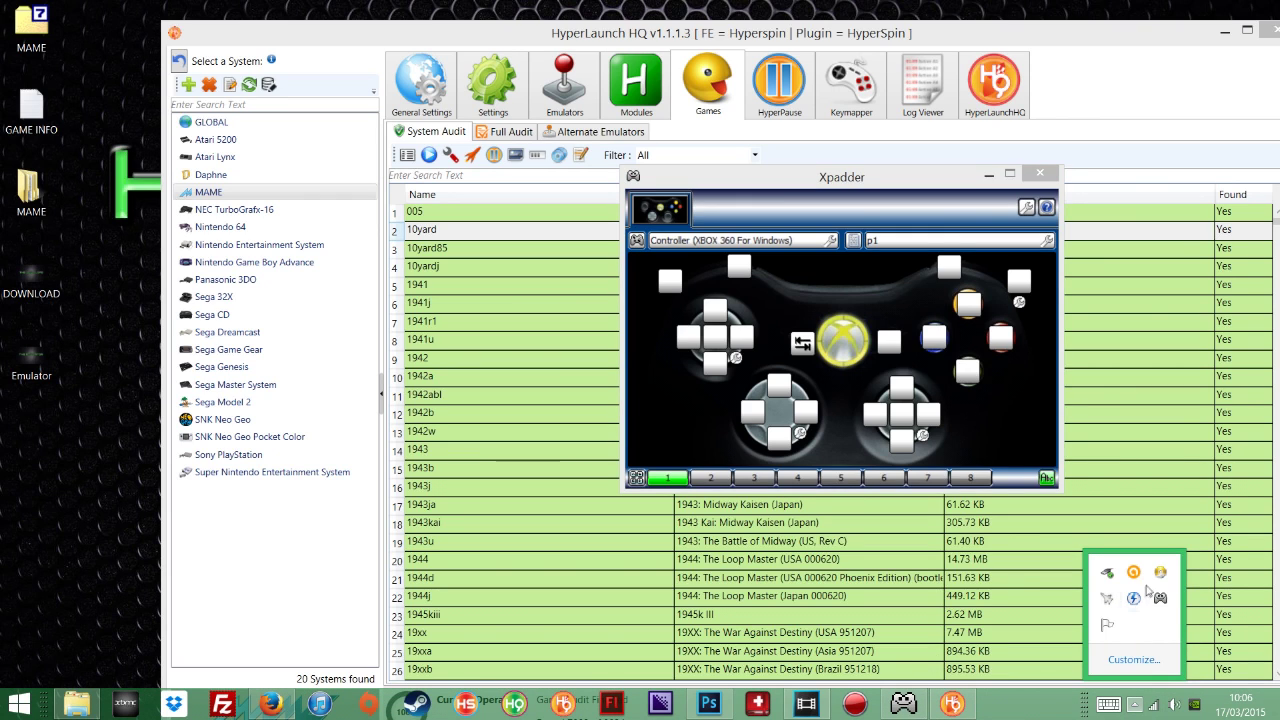
{"action": "right_click", "coordinate": [1160, 600]}
{"action": "left_click", "coordinate": [1156, 692]}
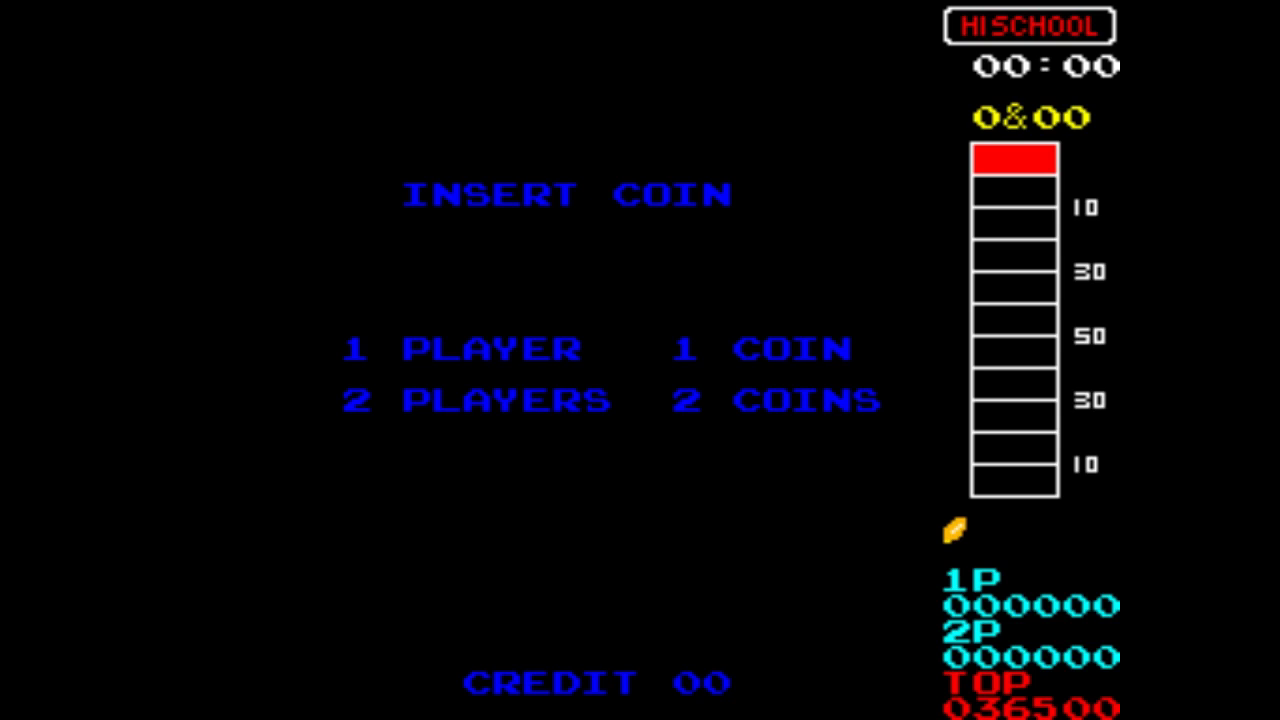
- Open Player 1 Controls under Input (general) in the running game's configuration menu
{"action": "key", "text": "Tab"}
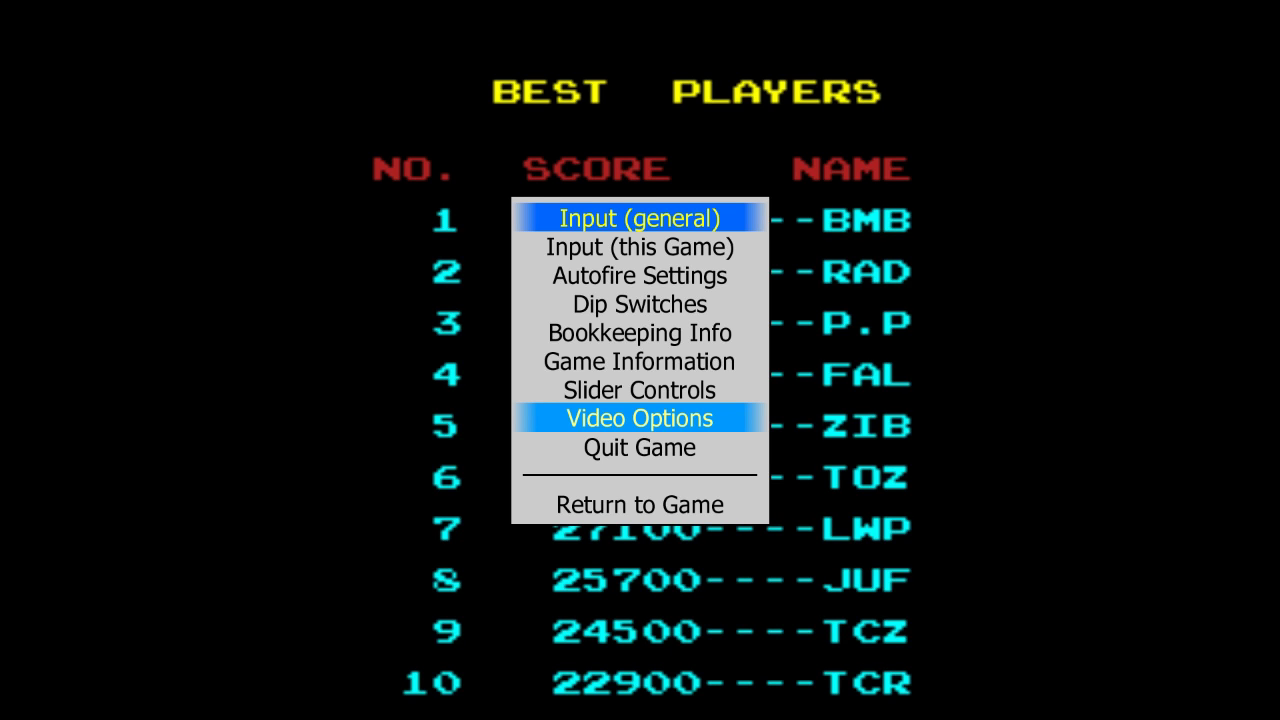
{"action": "key", "text": "Return"}
{"action": "key", "text": "Down"}
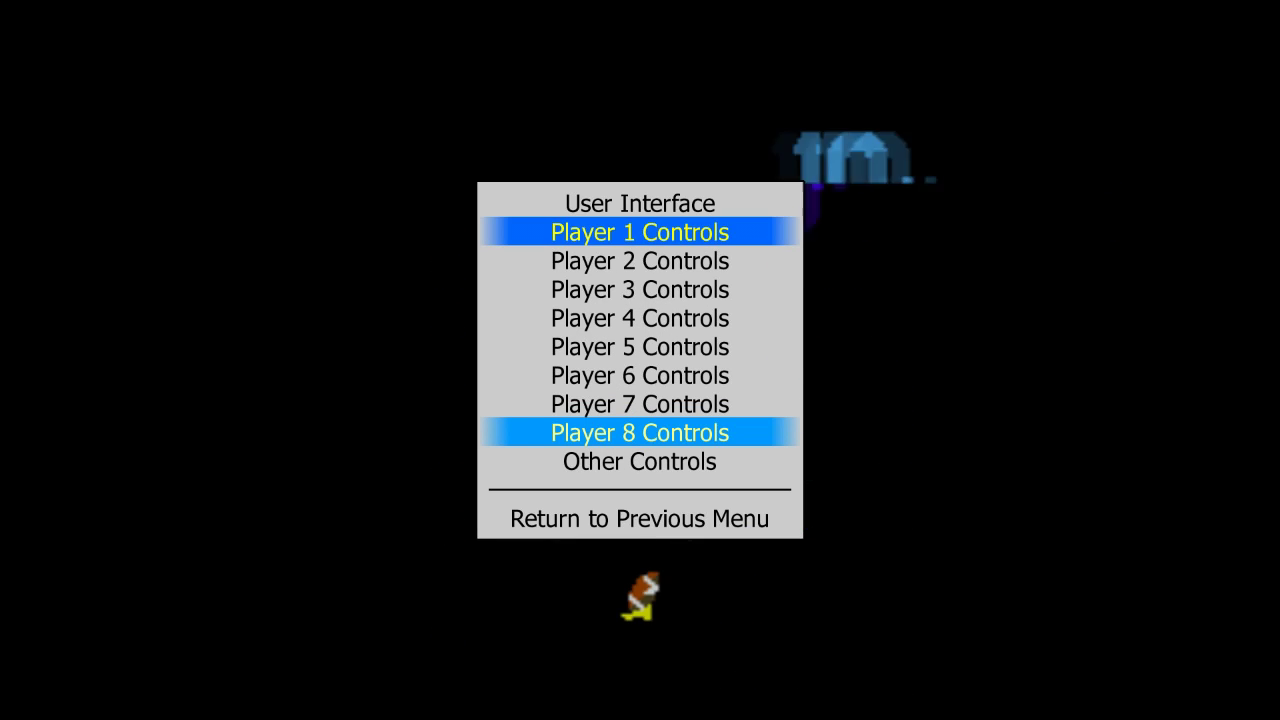
{"action": "key", "text": "Return"}
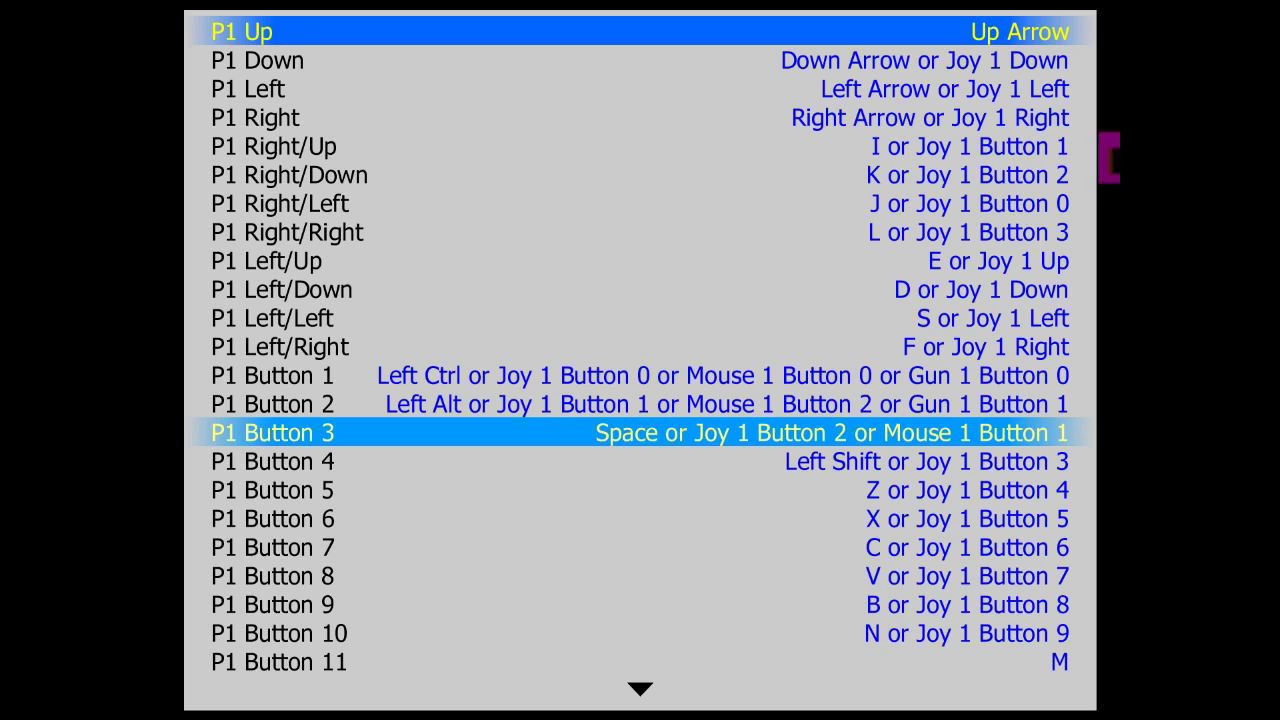
- Assign P1 Up, Down, Left and Right to Joy 1 Up, Joy 1 Down, Joy 1 Left and Joy 1 Right
{"action": "key", "text": "Return"}
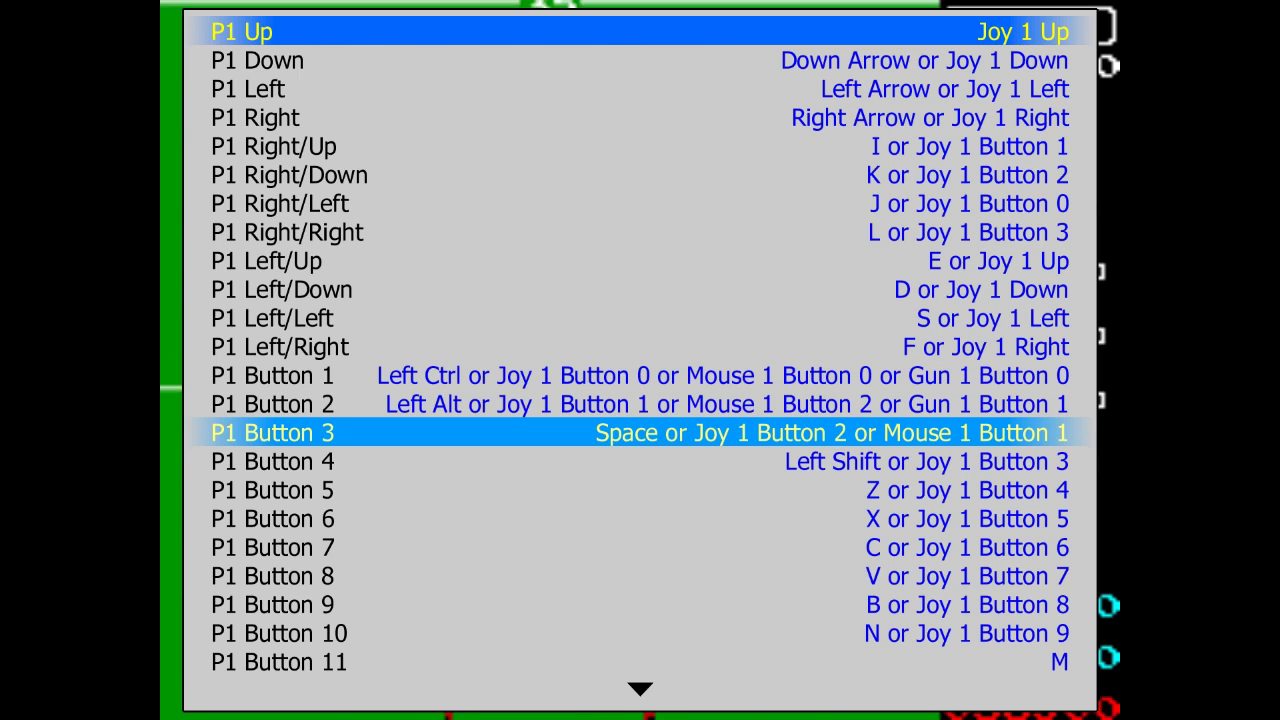
{"action": "key", "text": "Down"}
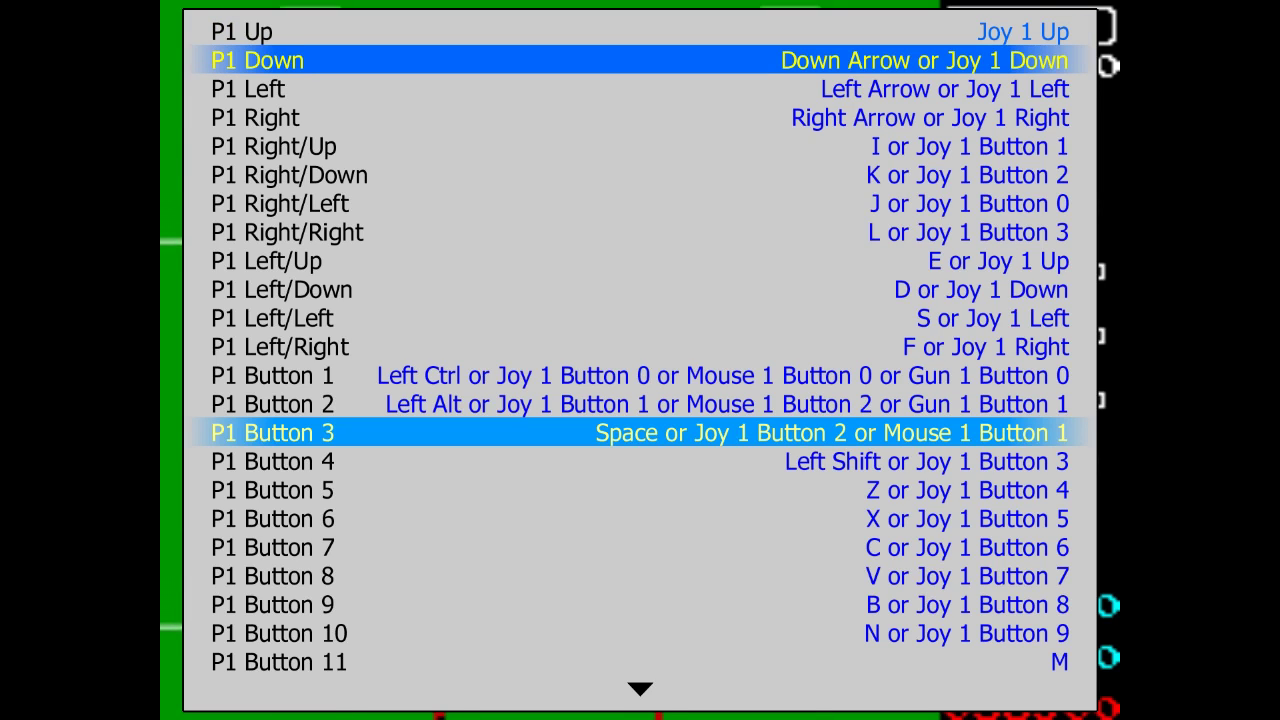
{"action": "key", "text": "Return"}
{"action": "key", "text": "Down"}
{"action": "key", "text": "Down"}
{"action": "key", "text": "Return"}
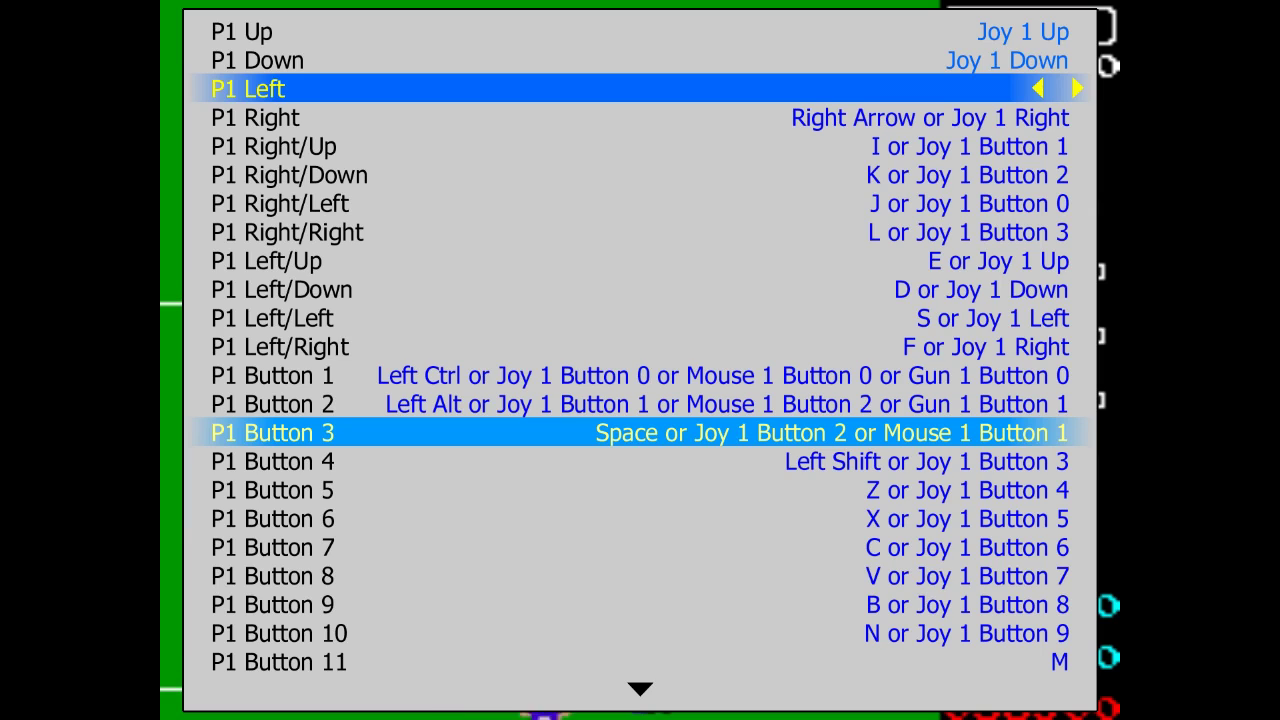
{"action": "key", "text": "Down"}
{"action": "key", "text": "Return"}
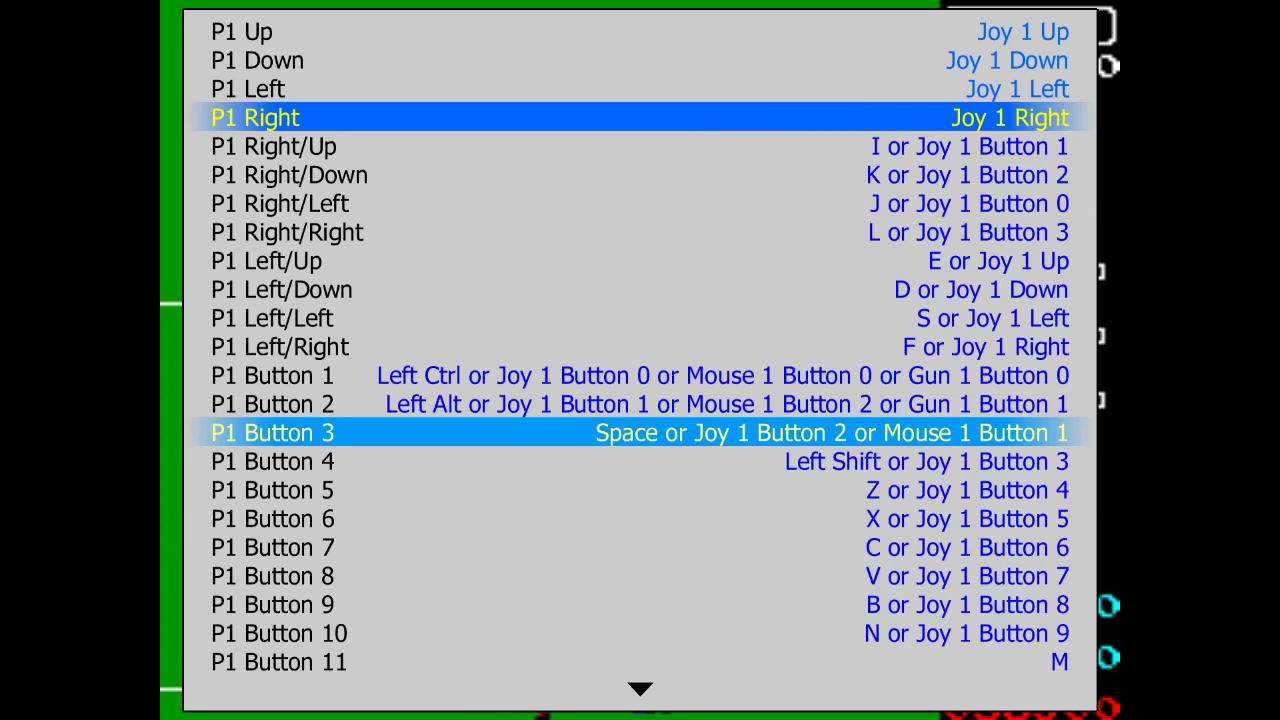
- Skip the P1 Right/ and Left/ direction entries and assign P1 Button 1 to Joy 1 Button 2
{"action": "key", "text": "Down"}
{"action": "key", "text": "Down"}
{"action": "key", "text": "Down"}
{"action": "key", "text": "Down"}
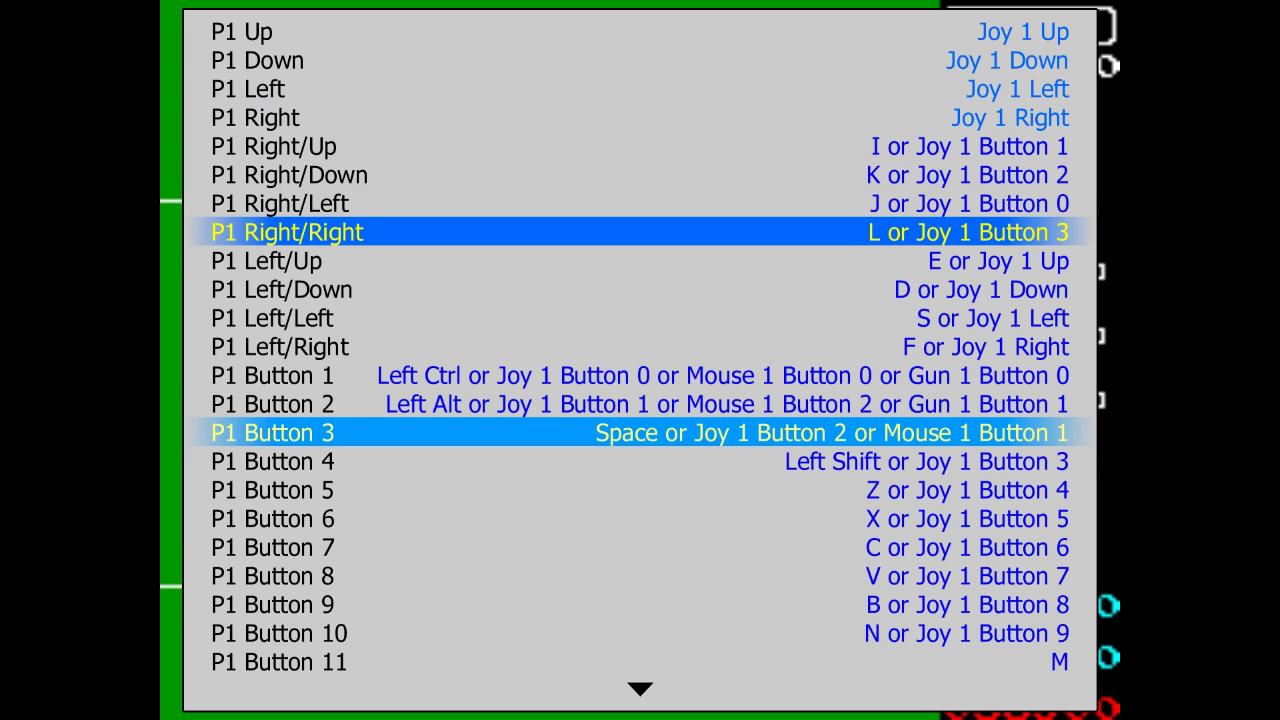
{"action": "key", "text": "Down"}
{"action": "key", "text": "Down"}
{"action": "key", "text": "Down"}
{"action": "key", "text": "Down"}
{"action": "key", "text": "Down"}
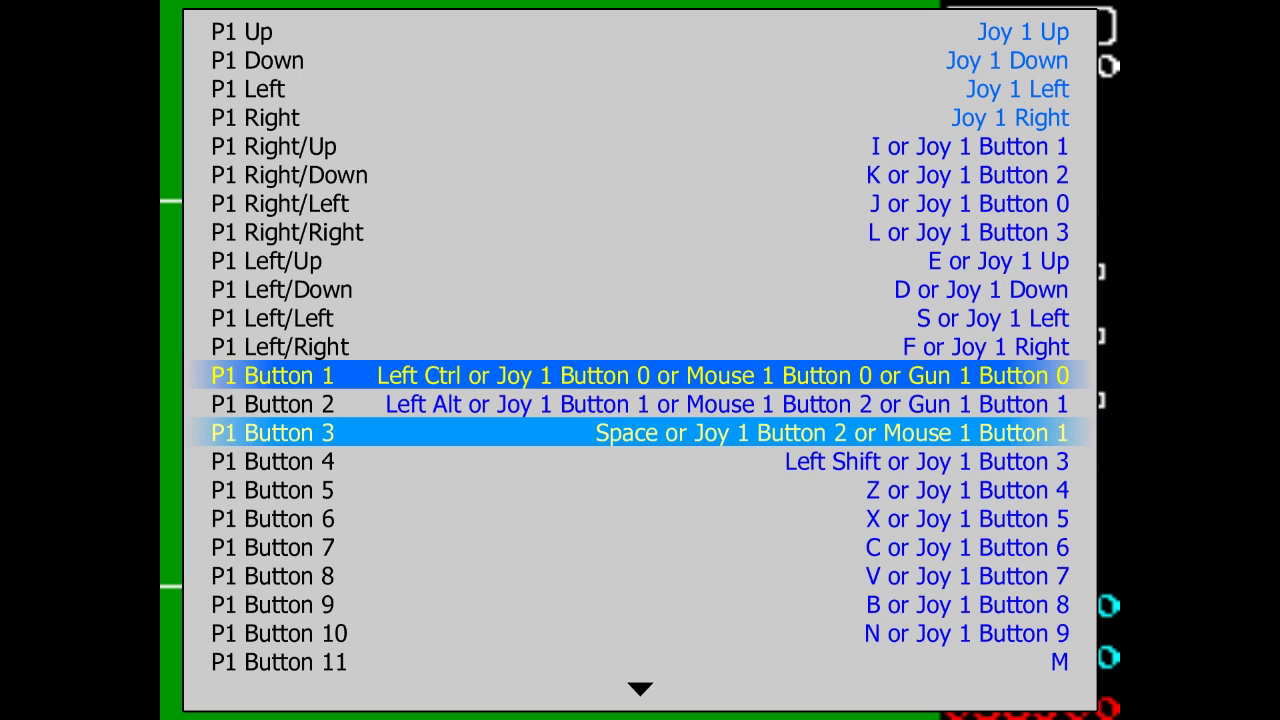
{"action": "key", "text": "Return"}
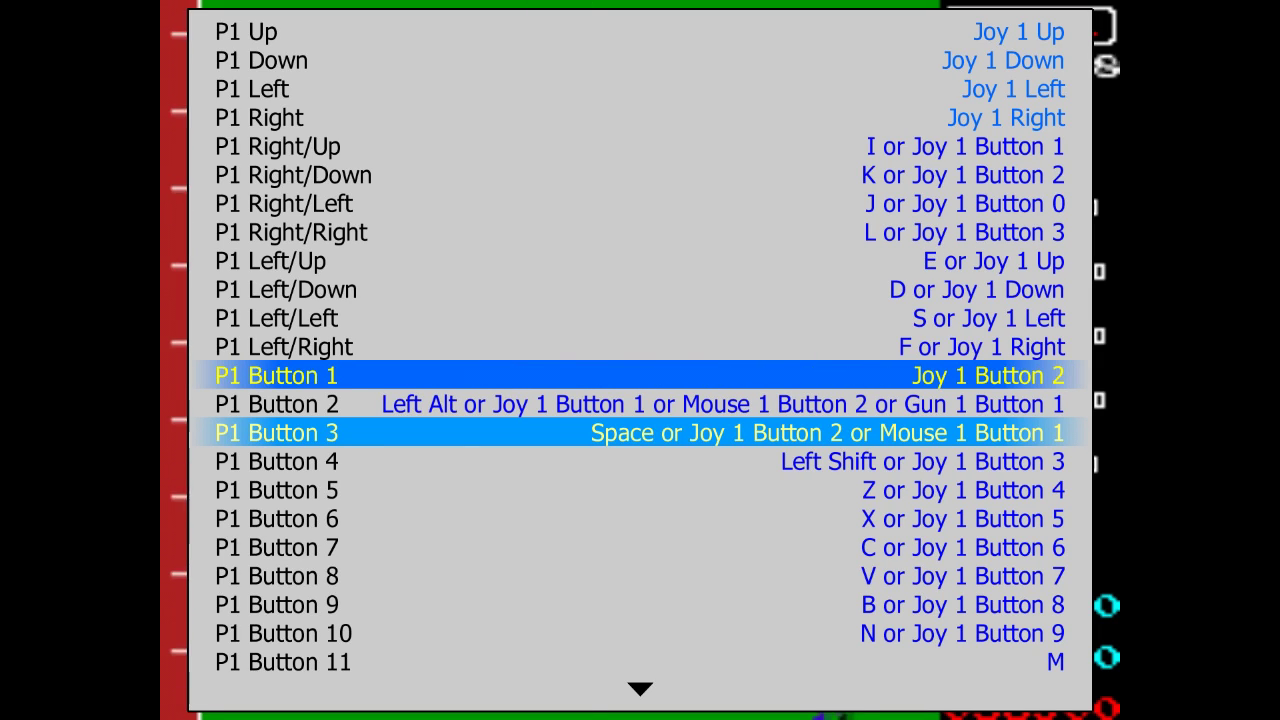
- Assign P1 Button 2 to Joy 1 Button 0, P1 Button 3 to Joy 1 Button 1, and P1 Button 4 to Joy 1 Button 3
{"action": "key", "text": "Down"}
{"action": "key", "text": "Return"}
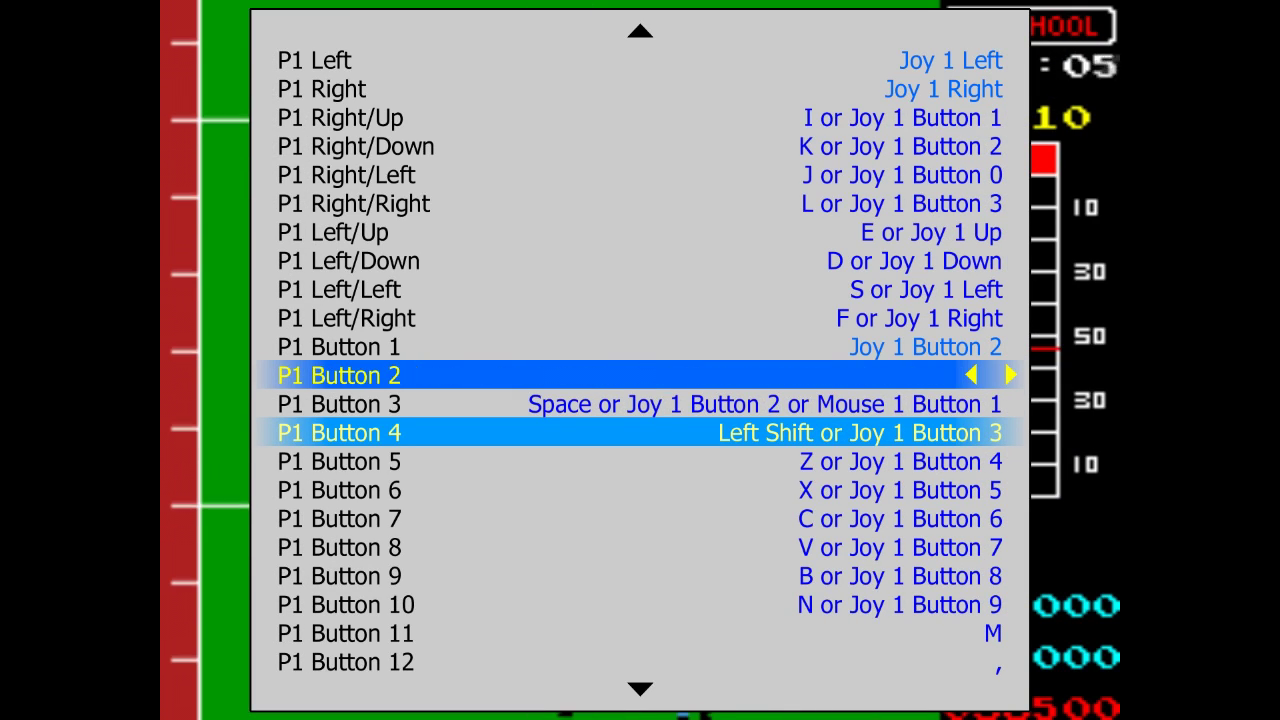
{"action": "key", "text": "Down"}
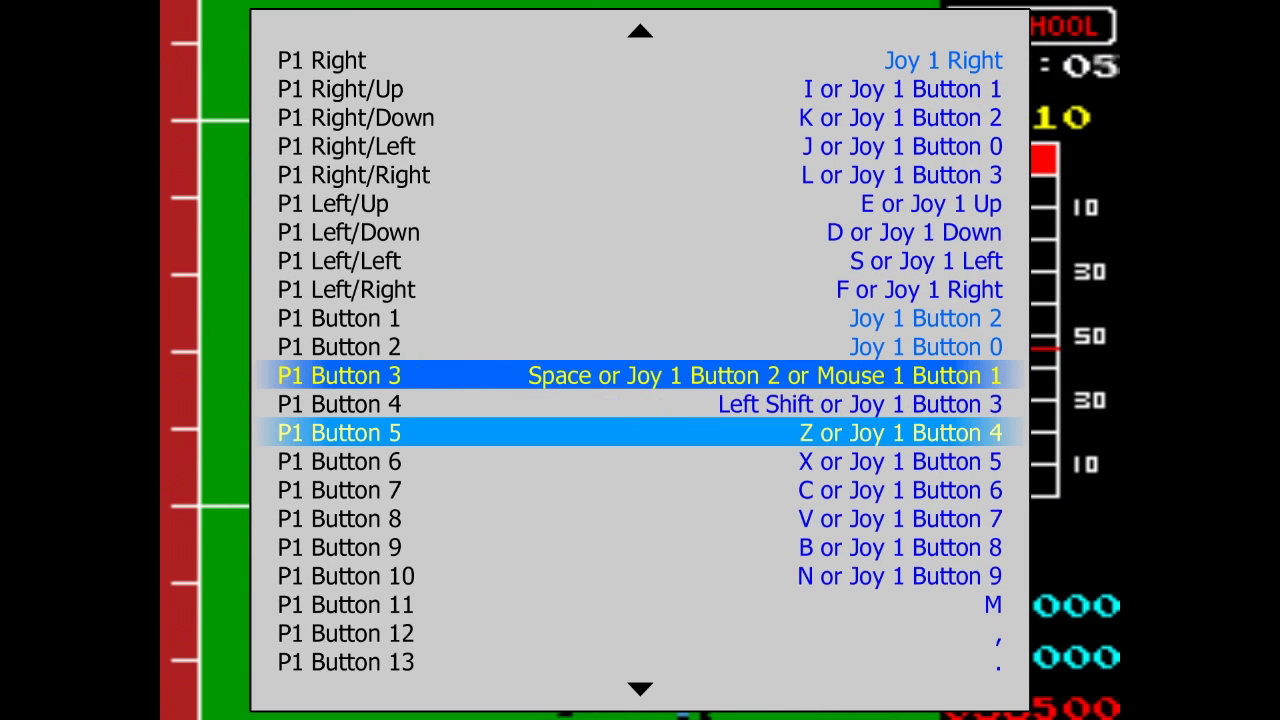
{"action": "key", "text": "Return"}
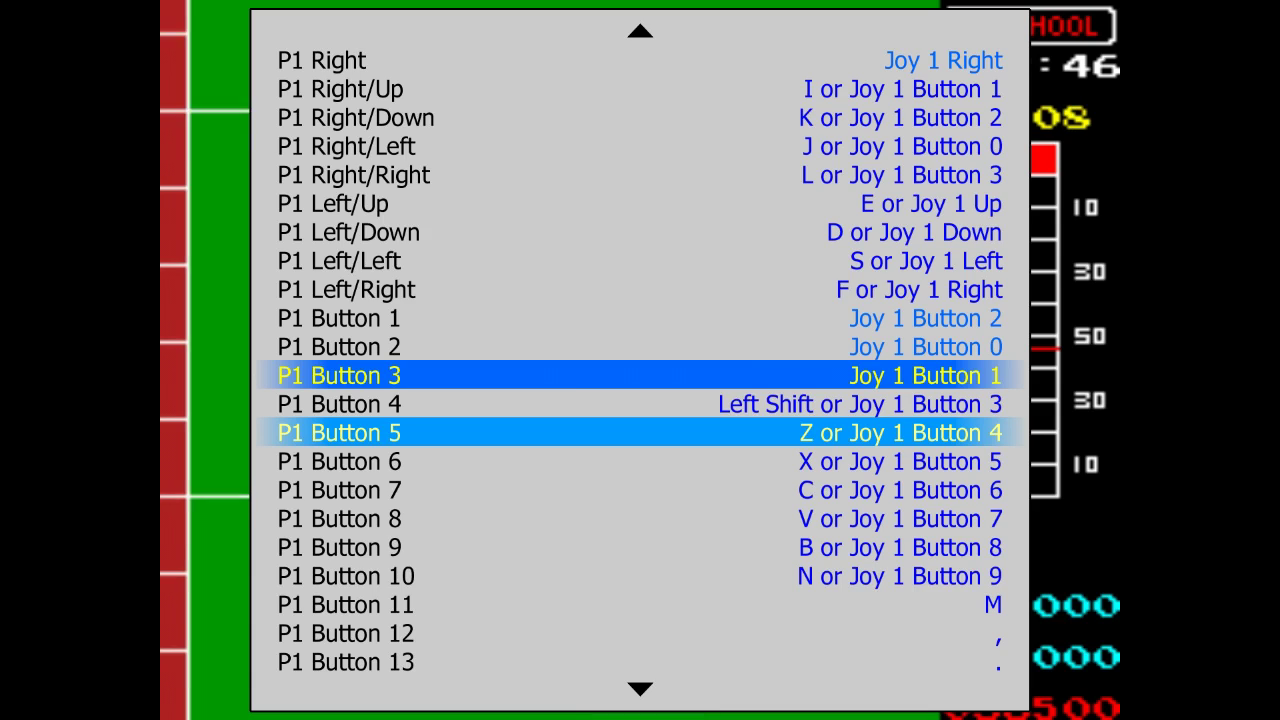
{"action": "key", "text": "Down"}
{"action": "key", "text": "Return"}
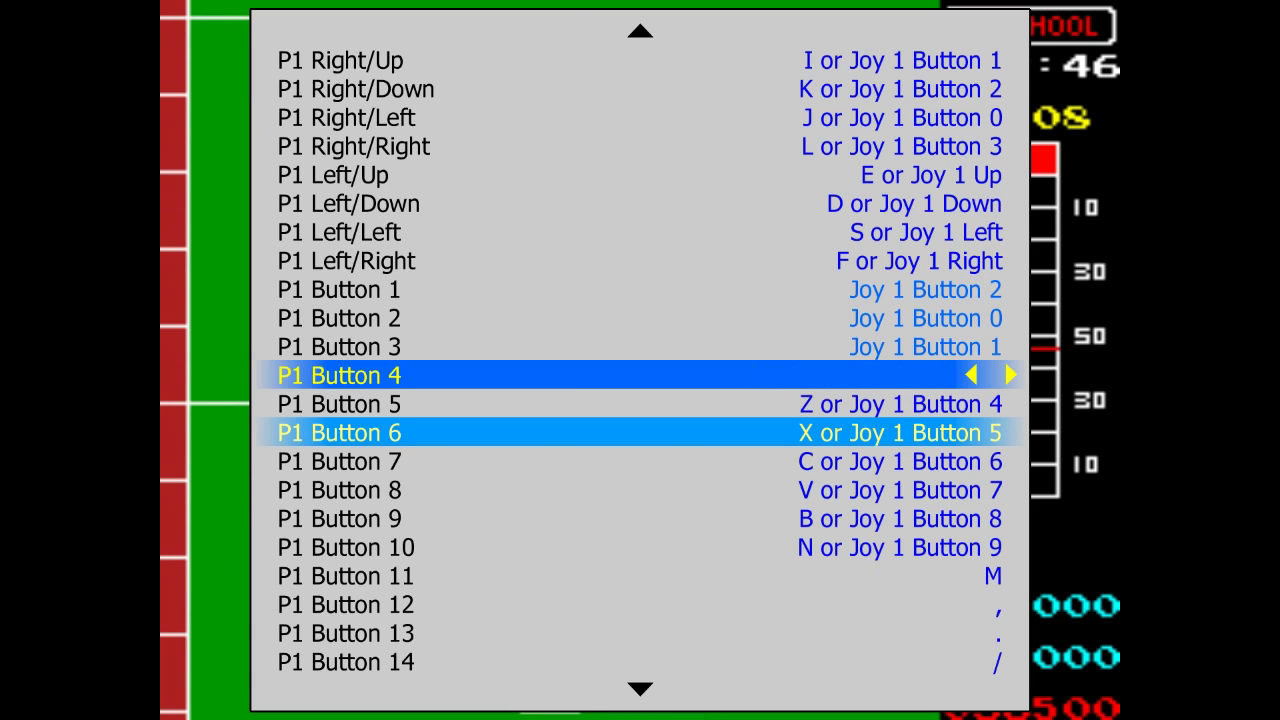
- Assign P1 Button 5 to Joy 1 Button 4 and P1 Button 6 to Joy 1 Button 5
{"action": "key", "text": "Down"}
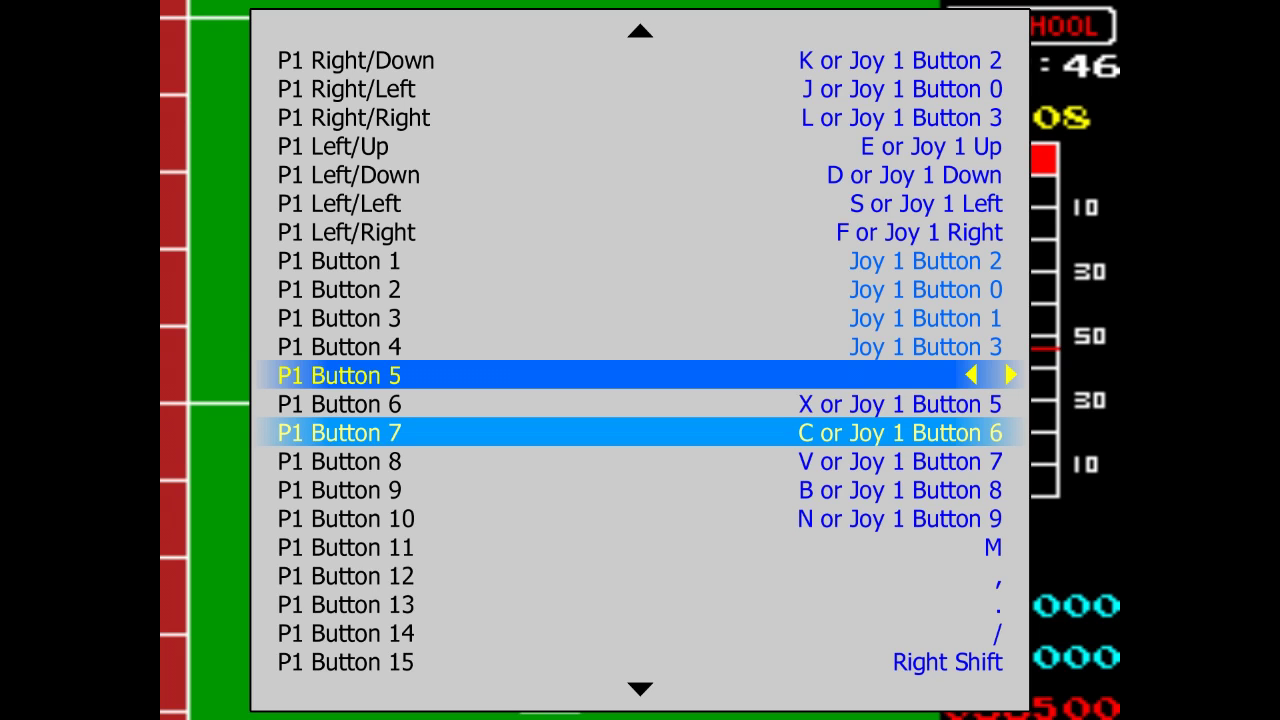
{"action": "key", "text": "Down"}
{"action": "key", "text": "Return"}
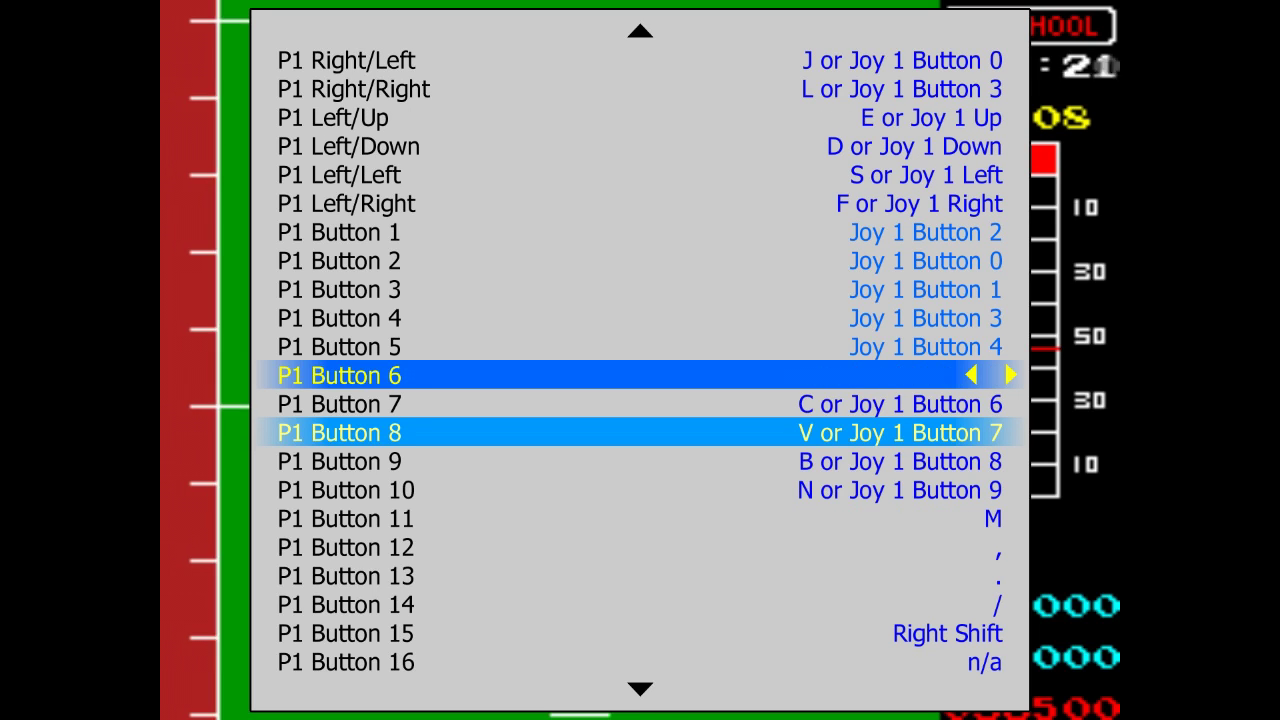
- Assign P1 Button 7 to Joy 1 Z Axis + and P1 Button 8 to Joy 1 Z Axis -
{"action": "key", "text": "Down"}
{"action": "key", "text": "Return"}
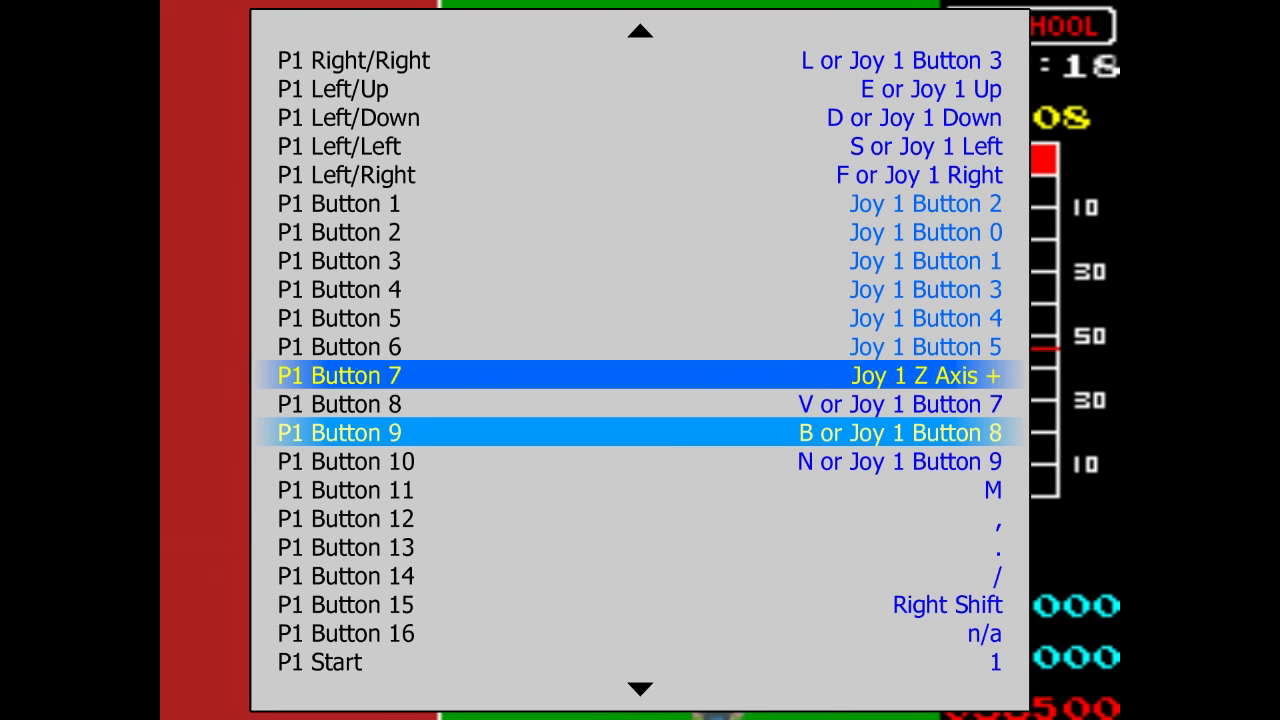
{"action": "key", "text": "Down"}
{"action": "key", "text": "Return"}
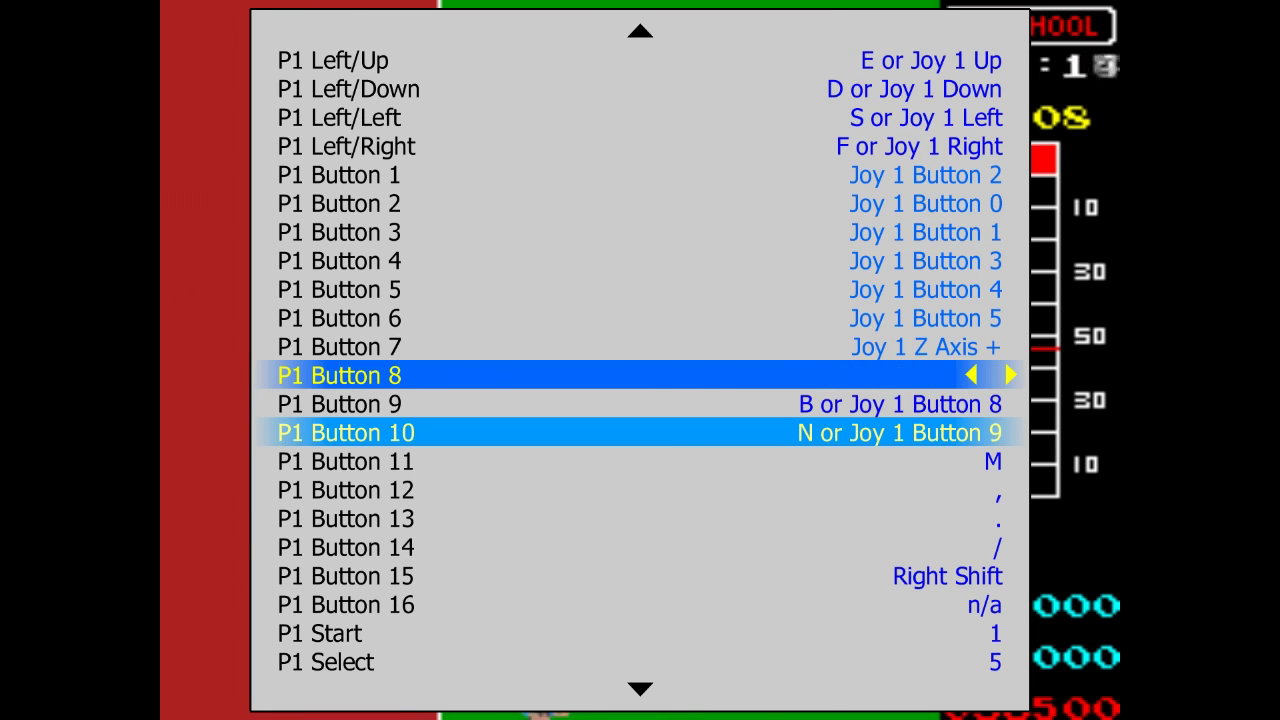
{"action": "key", "text": "Down"}
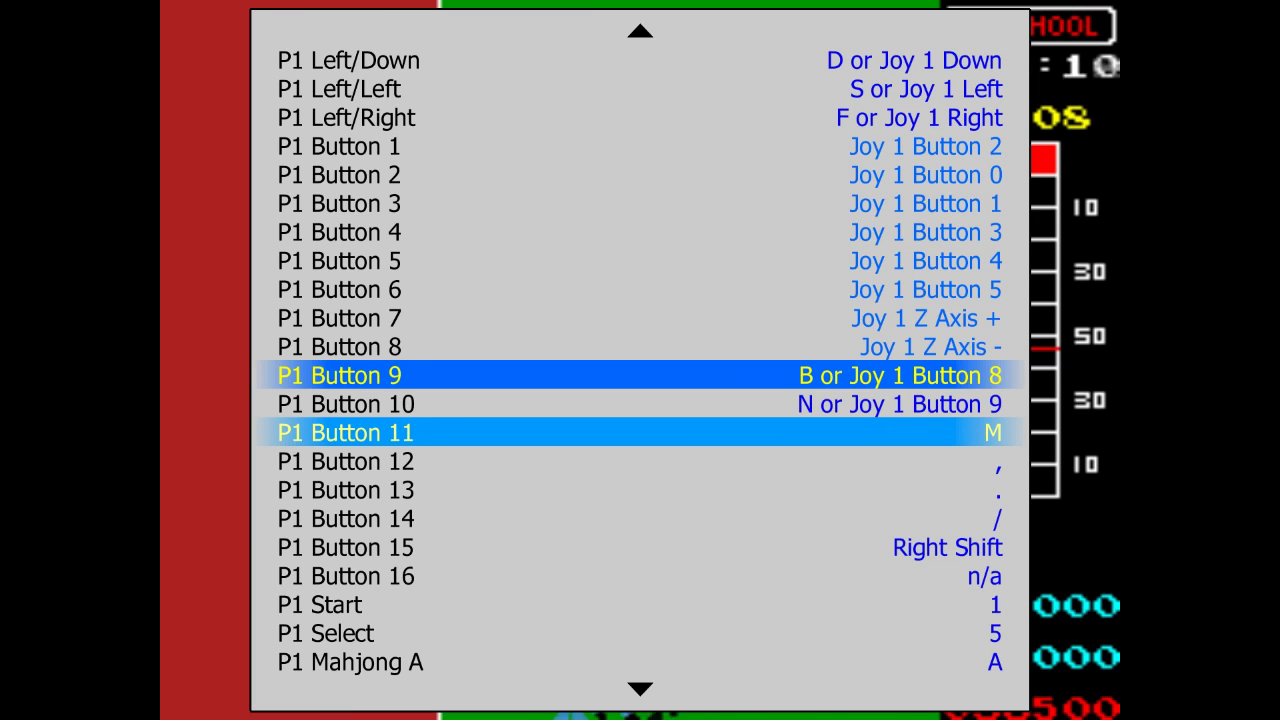
- Review the controller assignments of the P1 Button entries and the neighbouring P1 Left/ and Right/ direction entries
{"action": "key", "text": "Down"}
{"action": "key", "text": "Down"}
{"action": "key", "text": "Down"}
{"action": "key", "text": "Down"}
{"action": "key", "text": "Down"}
{"action": "key", "text": "Up"}
{"action": "key", "text": "Up"}
{"action": "key", "text": "Up"}
{"action": "key", "text": "Up"}
{"action": "key", "text": "Up"}
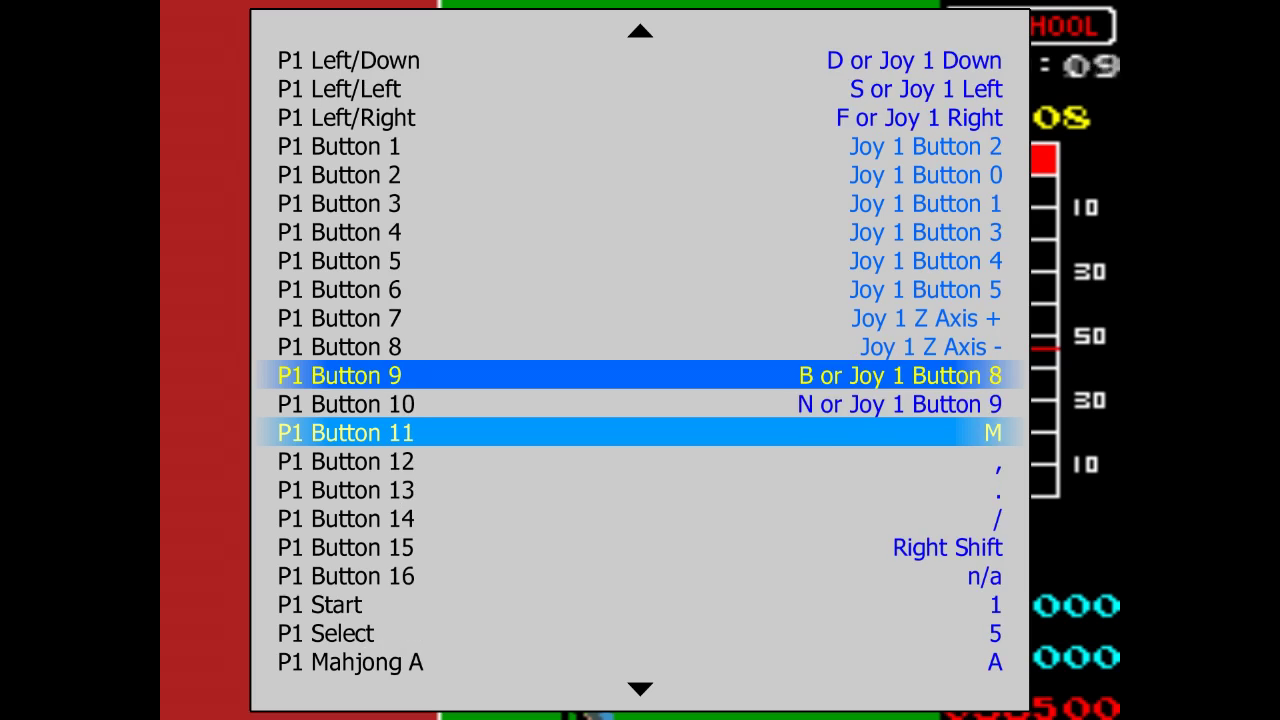
{"action": "key", "text": "Up"}
{"action": "key", "text": "Up"}
{"action": "key", "text": "Up"}
{"action": "key", "text": "Up"}
{"action": "key", "text": "Up"}
{"action": "key", "text": "Up"}
{"action": "key", "text": "Down"}
{"action": "key", "text": "Down"}
{"action": "key", "text": "Down"}
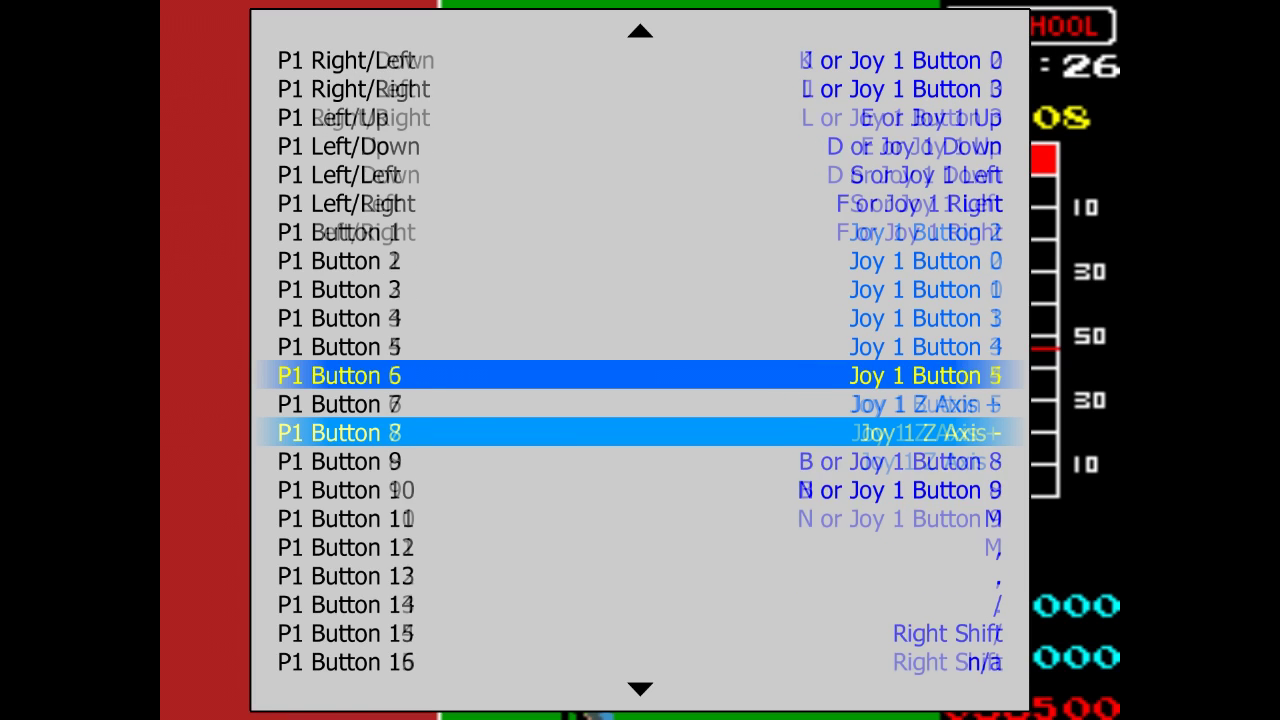
{"action": "key", "text": "Down"}
{"action": "key", "text": "Down"}
{"action": "key", "text": "Down"}
{"action": "key", "text": "Down"}
{"action": "key", "text": "Down"}
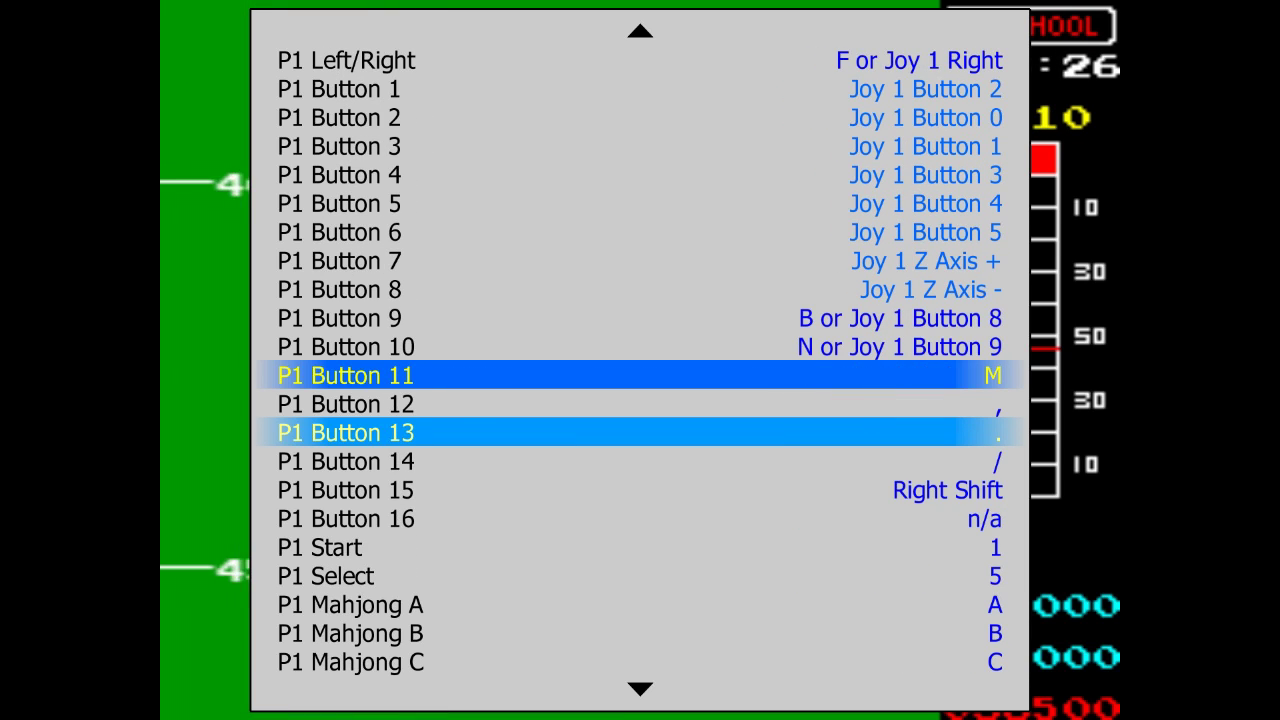
{"action": "key", "text": "Up"}
{"action": "key", "text": "Up"}
{"action": "key", "text": "Up"}
{"action": "key", "text": "Up"}
{"action": "key", "text": "Up"}
{"action": "key", "text": "Up"}
{"action": "key", "text": "Up"}
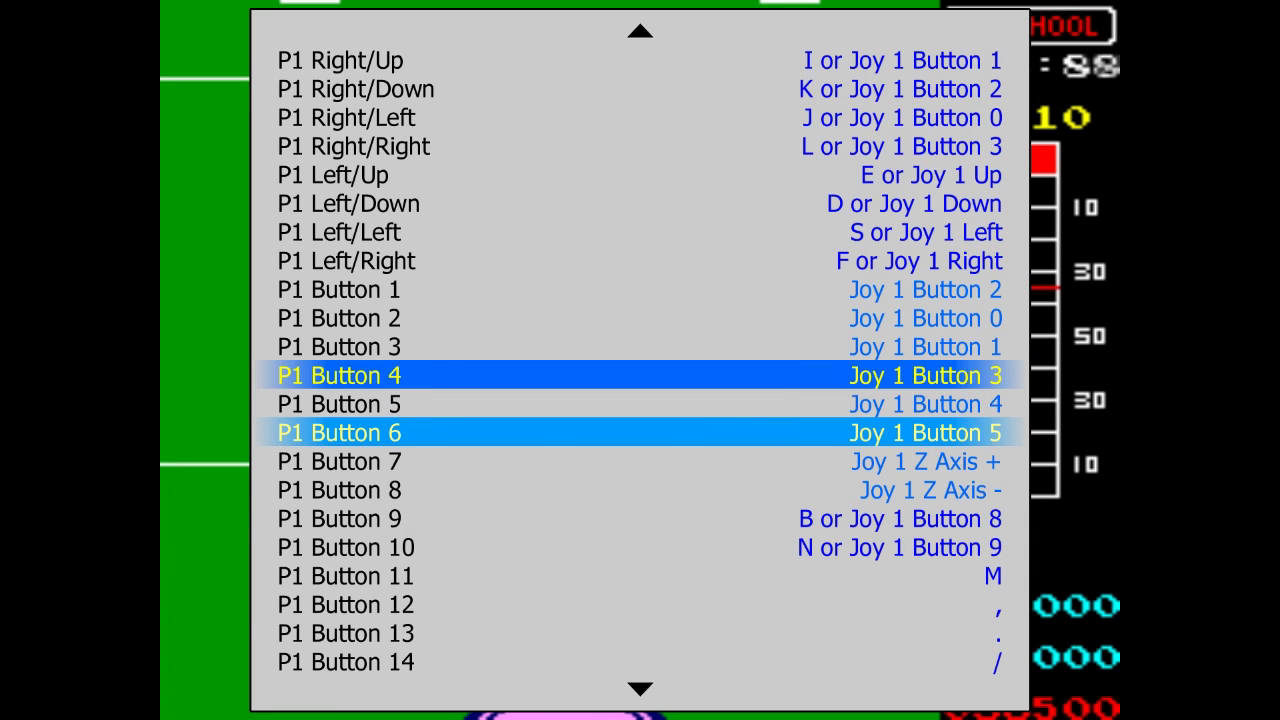
- Assign P1 Start to Joy 1 Button 7 and P1 Select to Joy 1 Button 6
{"action": "key", "text": "Down"}
{"action": "key", "text": "Down"}
{"action": "key", "text": "Down"}
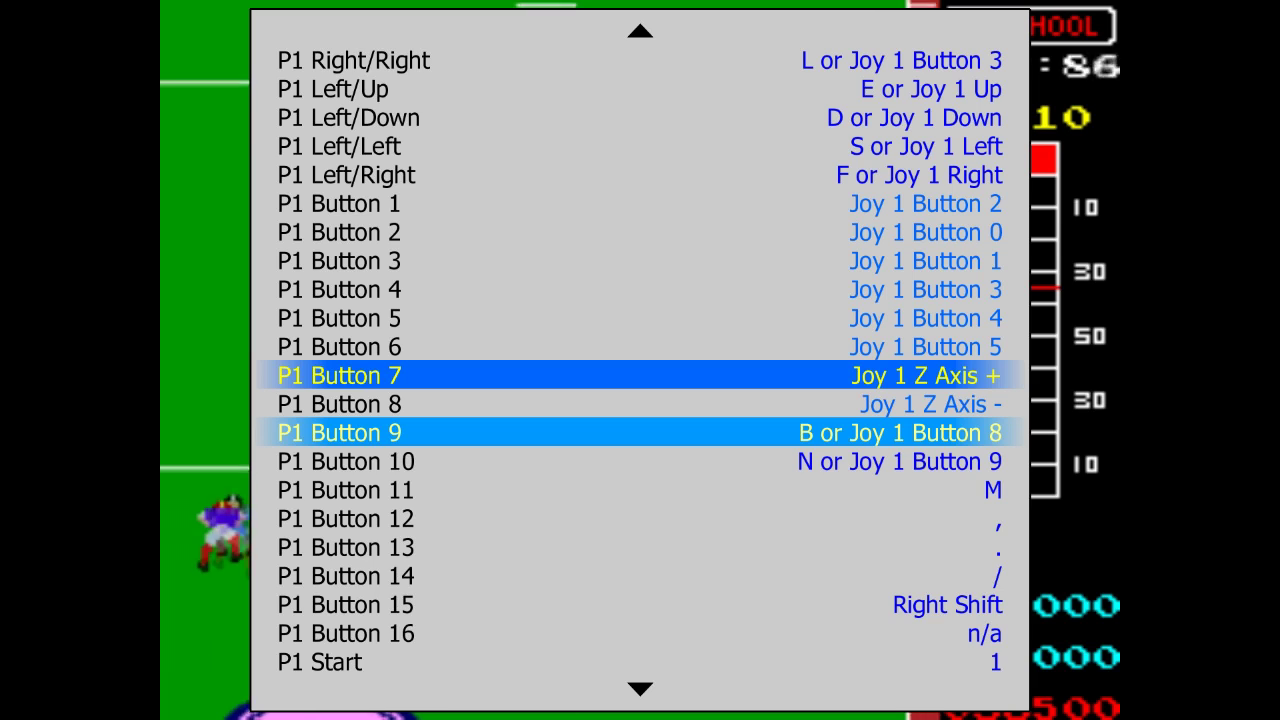
{"action": "key", "text": "Down"}
{"action": "key", "text": "Down"}
{"action": "key", "text": "Down"}
{"action": "key", "text": "Down"}
{"action": "key", "text": "Down"}
{"action": "key", "text": "Down"}
{"action": "key", "text": "Down"}
{"action": "key", "text": "Down"}
{"action": "key", "text": "Down"}
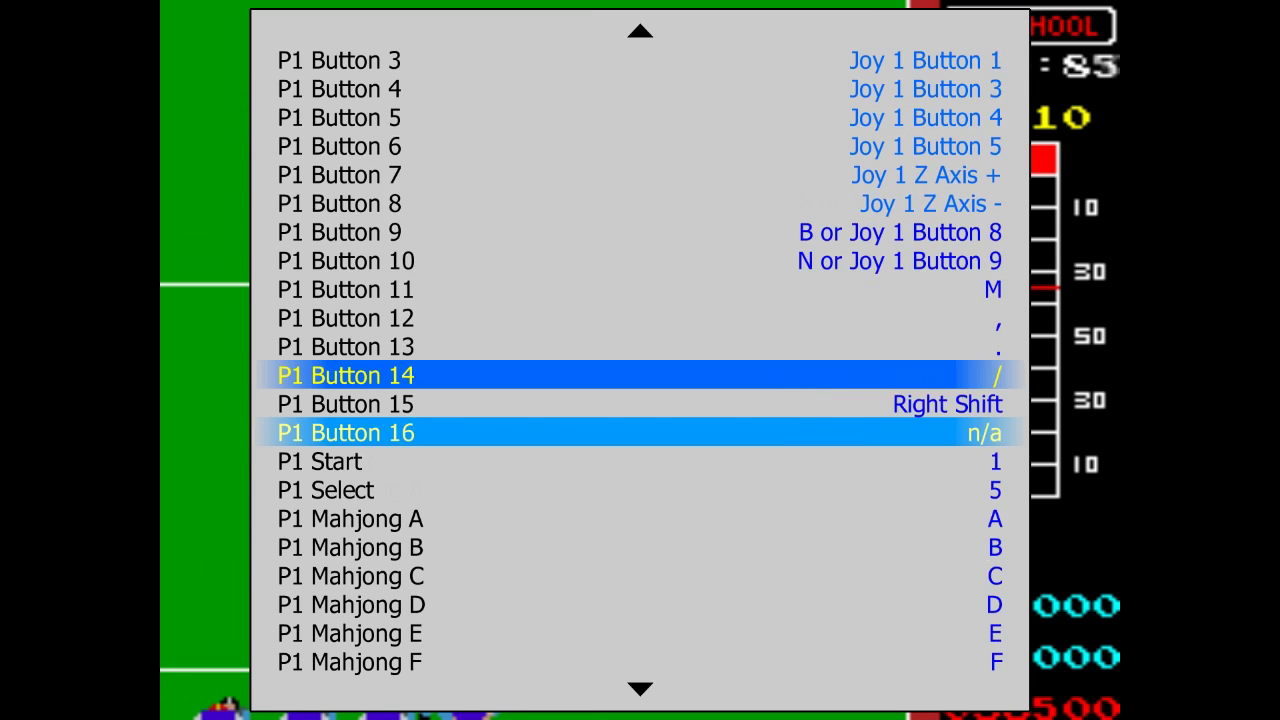
{"action": "key", "text": "Down"}
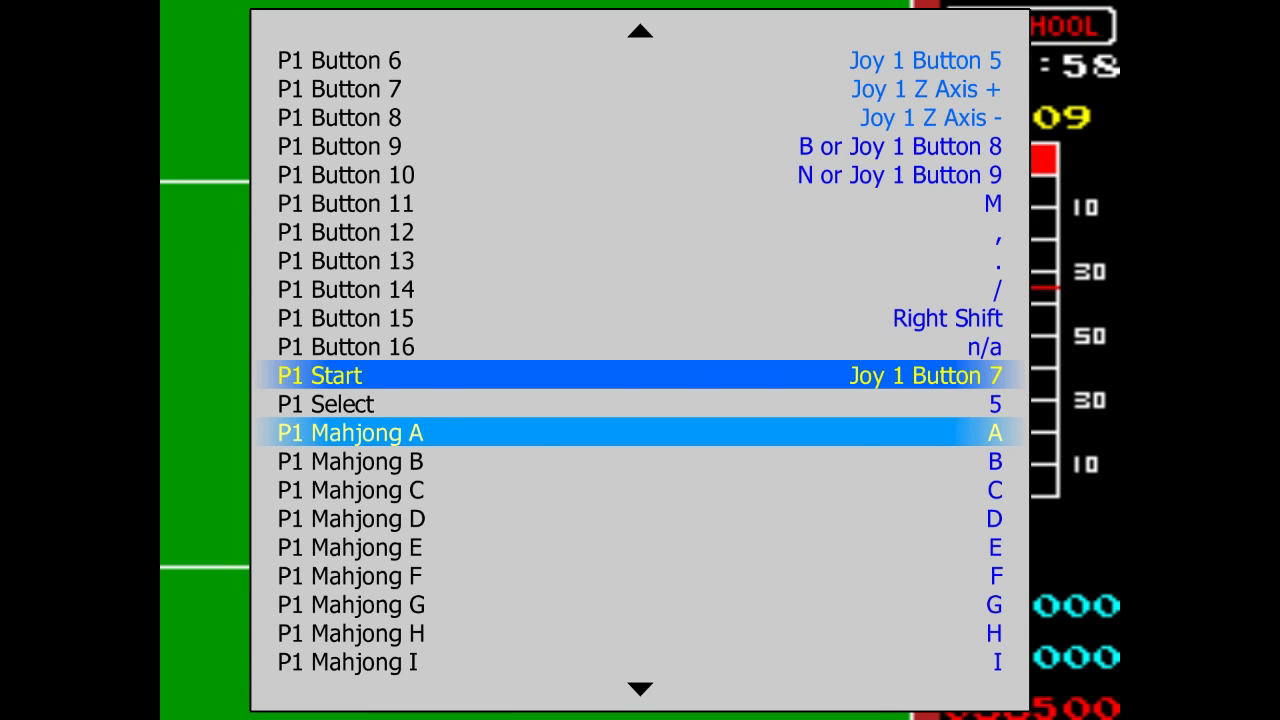
{"action": "key", "text": "Down"}
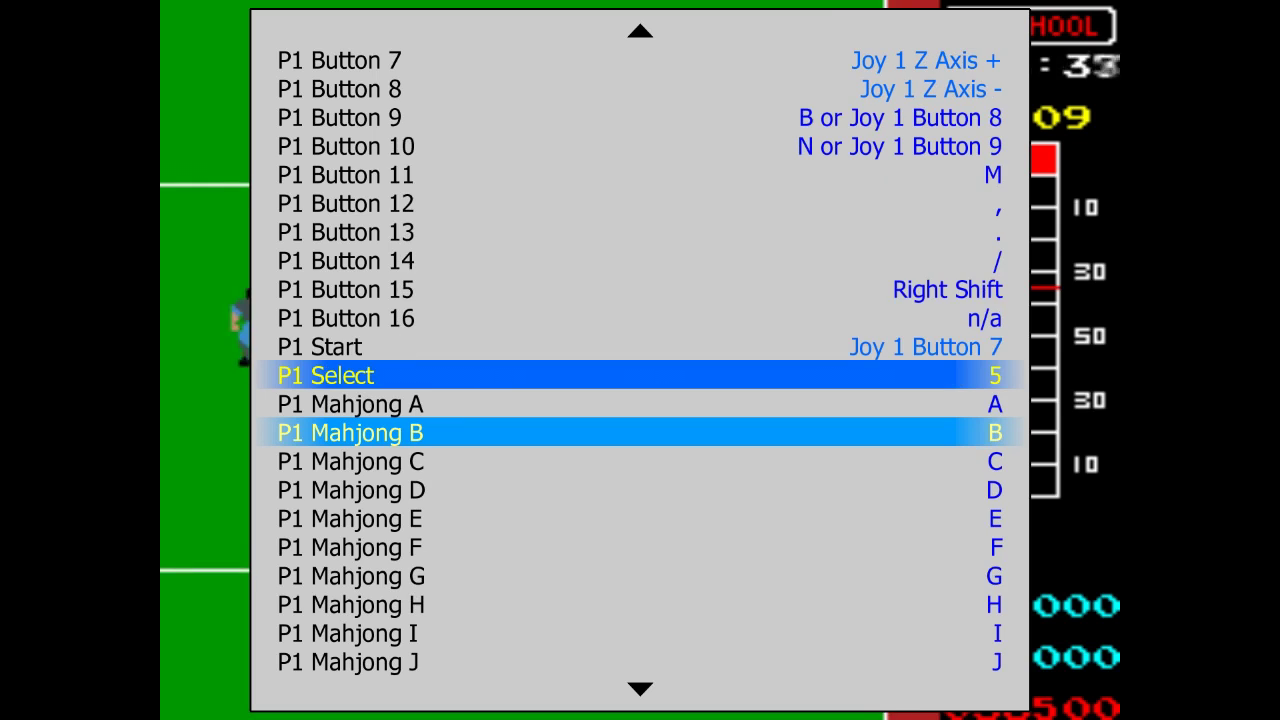
{"action": "key", "text": "Return"}
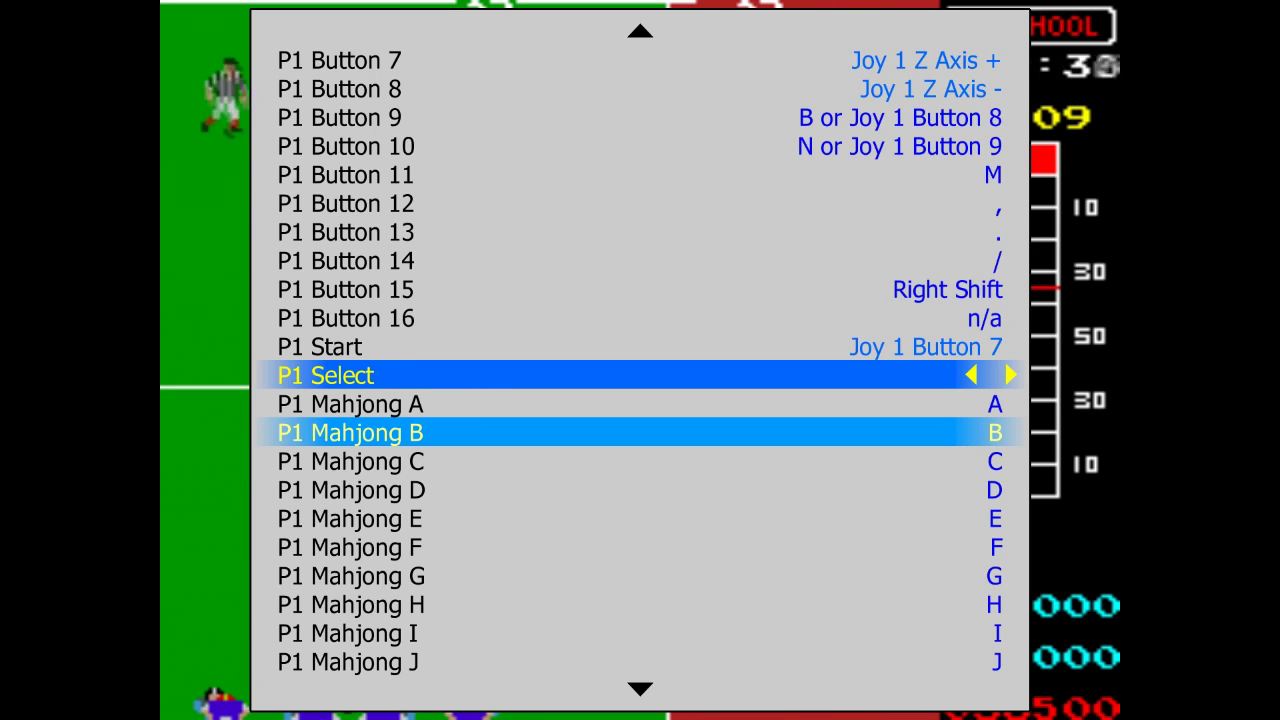
- Review the remaining Player 1 entries from Mahjong and Hanafuda through the analog, lightgun and mouse controls, and return to the input group list
{"action": "key", "text": "Down"}
{"action": "key", "text": "Down"}
{"action": "key", "text": "Down"}
{"action": "key", "text": "Down"}
{"action": "key", "text": "Down"}
{"action": "key", "text": "Down"}
{"action": "key", "text": "Down"}
{"action": "key", "text": "Down"}
{"action": "key", "text": "Down"}
{"action": "key", "text": "Down"}
{"action": "key", "text": "Down"}
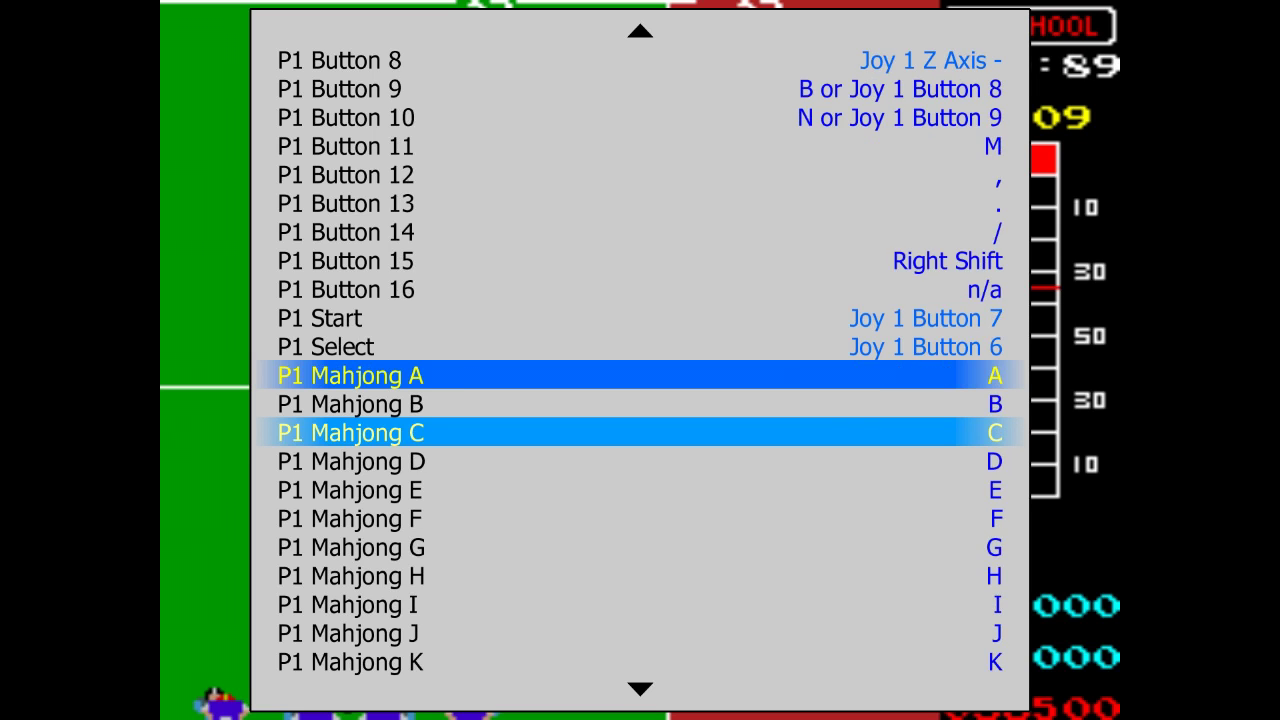
{"action": "key", "text": "Down"}
{"action": "key", "text": "Down"}
{"action": "key", "text": "Down"}
{"action": "key", "text": "Down"}
{"action": "key", "text": "Down"}
{"action": "key", "text": "Down"}
{"action": "key", "text": "Down"}
{"action": "key", "text": "Down"}
{"action": "key", "text": "Down"}
{"action": "key", "text": "Down"}
{"action": "key", "text": "Down"}
{"action": "key", "text": "Down"}
{"action": "key", "text": "Down"}
{"action": "key", "text": "Down"}
{"action": "key", "text": "Down"}
{"action": "key", "text": "Down"}
{"action": "key", "text": "Down"}
{"action": "key", "text": "Down"}
{"action": "key", "text": "Down"}
{"action": "key", "text": "Down"}
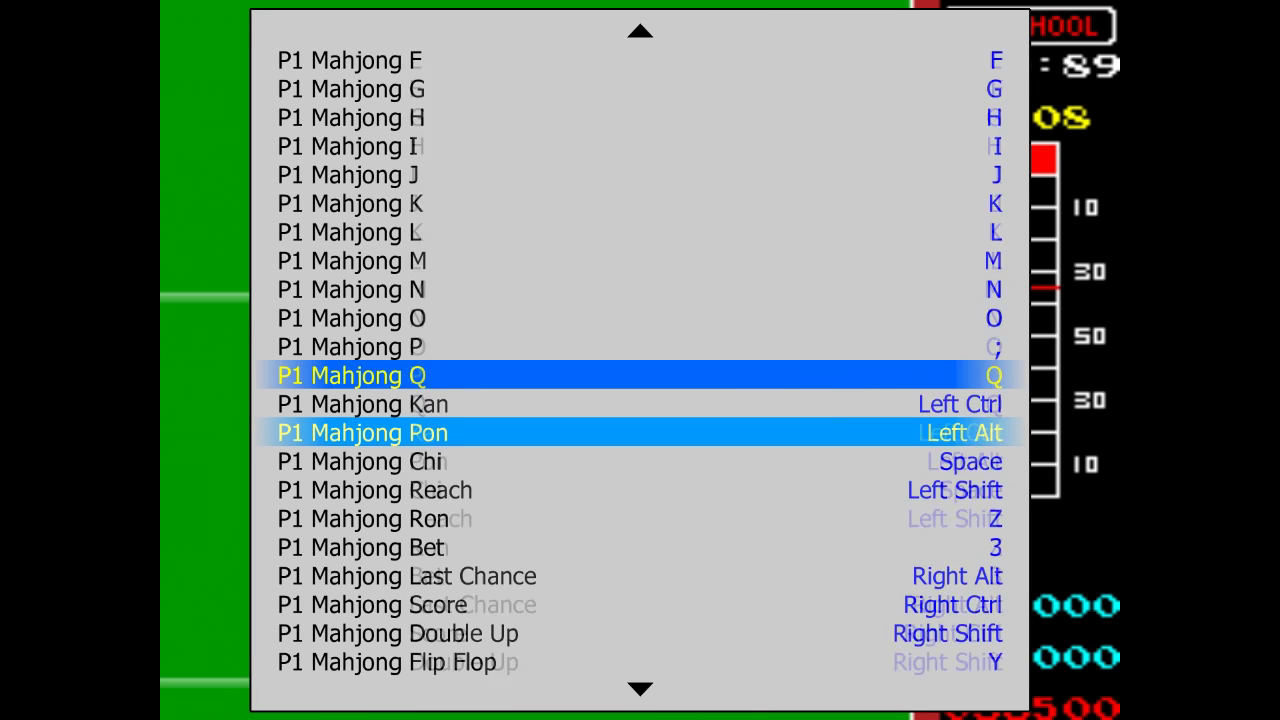
{"action": "key", "text": "Down"}
{"action": "key", "text": "Down"}
{"action": "key", "text": "Down"}
{"action": "key", "text": "Down"}
{"action": "key", "text": "Down"}
{"action": "key", "text": "Down"}
{"action": "key", "text": "Down"}
{"action": "key", "text": "Down"}
{"action": "key", "text": "Down"}
{"action": "key", "text": "Down"}
{"action": "key", "text": "Down"}
{"action": "key", "text": "Down"}
{"action": "key", "text": "Down"}
{"action": "key", "text": "Down"}
{"action": "key", "text": "Down"}
{"action": "key", "text": "Down"}
{"action": "key", "text": "Down"}
{"action": "key", "text": "Down"}
{"action": "key", "text": "Down"}
{"action": "key", "text": "Down"}
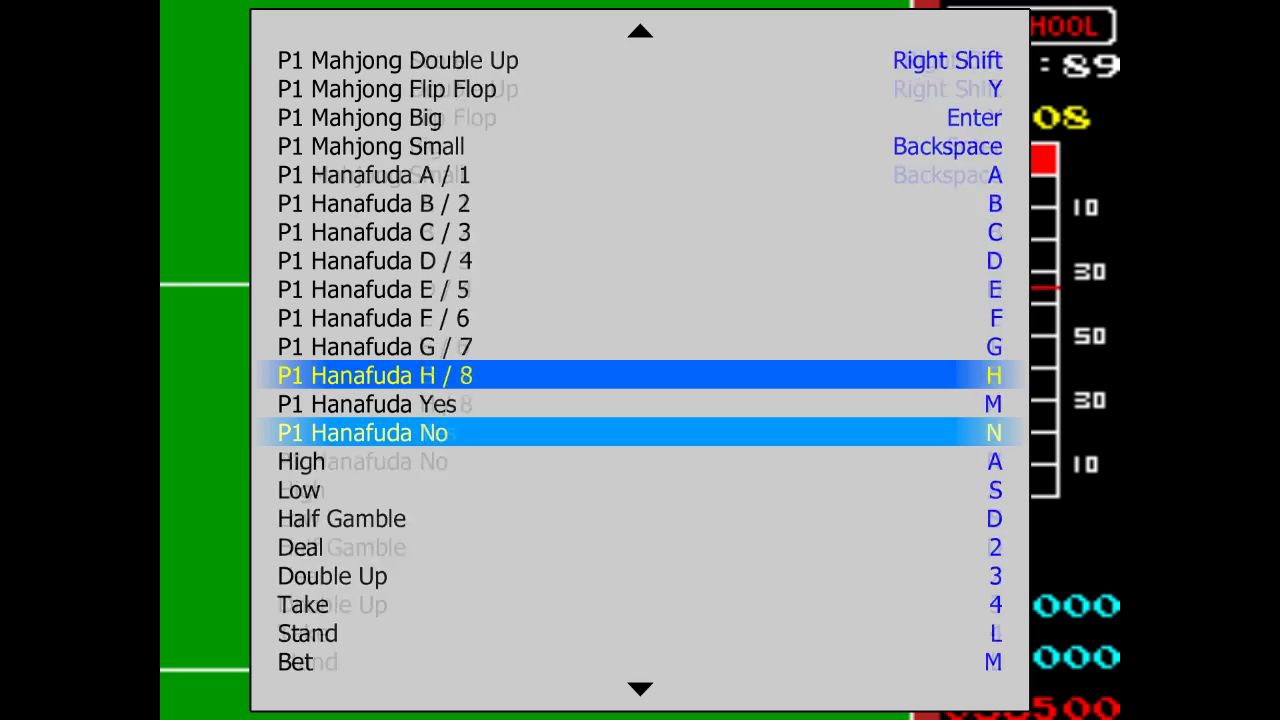
{"action": "key", "text": "Down"}
{"action": "key", "text": "Down"}
{"action": "key", "text": "Down"}
{"action": "key", "text": "Down"}
{"action": "key", "text": "Down"}
{"action": "key", "text": "Down"}
{"action": "key", "text": "Down"}
{"action": "key", "text": "Down"}
{"action": "key", "text": "Down"}
{"action": "key", "text": "Down"}
{"action": "key", "text": "Down"}
{"action": "key", "text": "Down"}
{"action": "key", "text": "Down"}
{"action": "key", "text": "Down"}
{"action": "key", "text": "Down"}
{"action": "key", "text": "Down"}
{"action": "key", "text": "Down"}
{"action": "key", "text": "Down"}
{"action": "key", "text": "Down"}
{"action": "key", "text": "Down"}
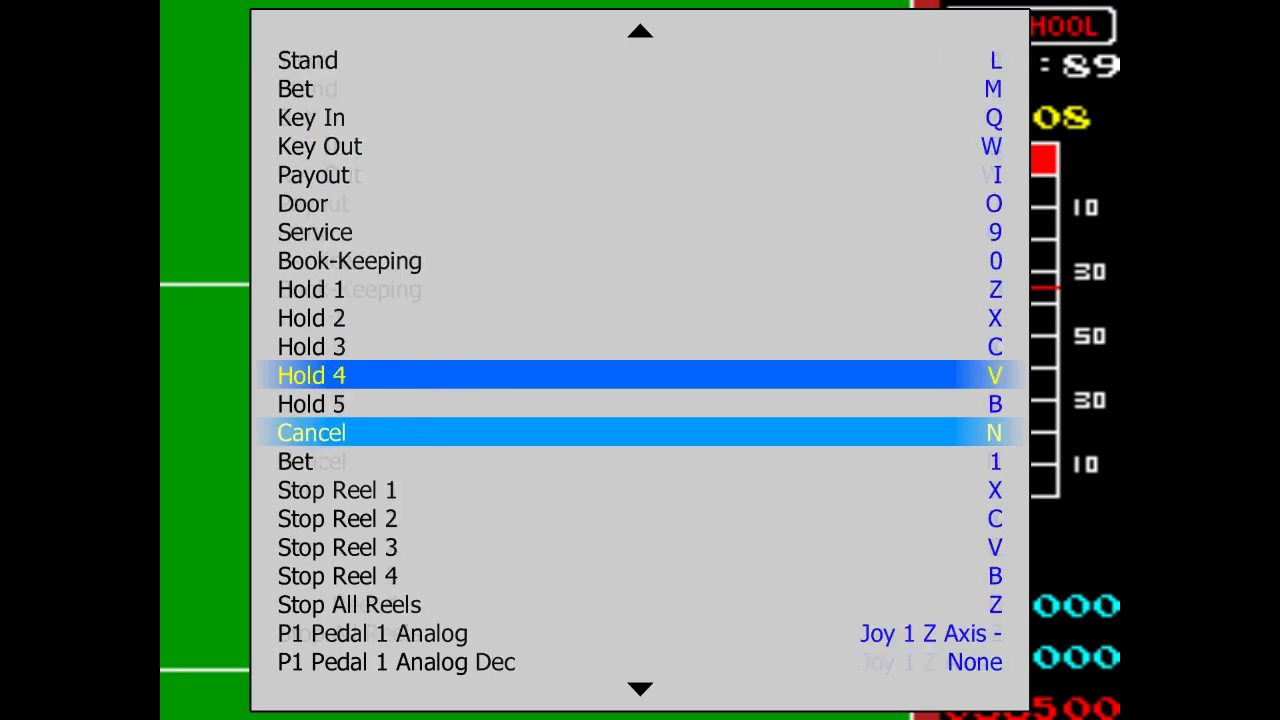
{"action": "key", "text": "Down"}
{"action": "key", "text": "Down"}
{"action": "key", "text": "Down"}
{"action": "key", "text": "Down"}
{"action": "key", "text": "Down"}
{"action": "key", "text": "Down"}
{"action": "key", "text": "Down"}
{"action": "key", "text": "Down"}
{"action": "key", "text": "Down"}
{"action": "key", "text": "Down"}
{"action": "key", "text": "Down"}
{"action": "key", "text": "Down"}
{"action": "key", "text": "Down"}
{"action": "key", "text": "Down"}
{"action": "key", "text": "Down"}
{"action": "key", "text": "Down"}
{"action": "key", "text": "Down"}
{"action": "key", "text": "Down"}
{"action": "key", "text": "Down"}
{"action": "key", "text": "Down"}
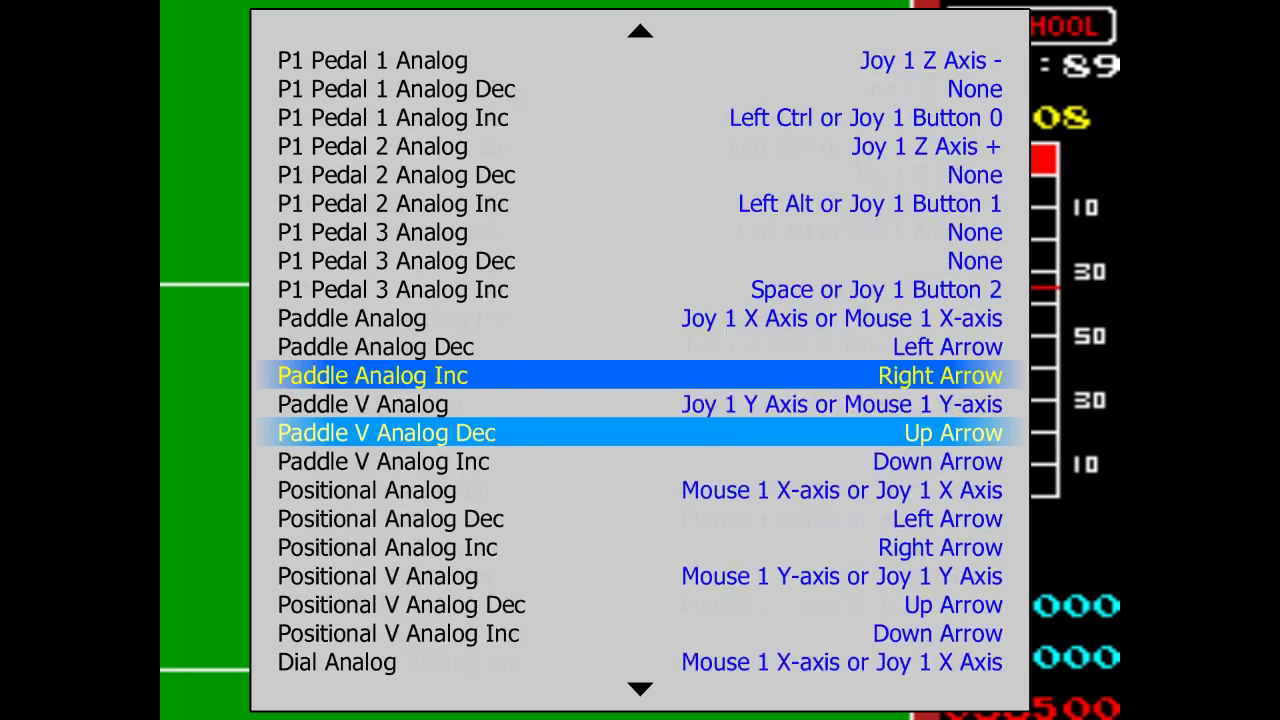
{"action": "key", "text": "Down"}
{"action": "key", "text": "Down"}
{"action": "key", "text": "Down"}
{"action": "key", "text": "Down"}
{"action": "key", "text": "Down"}
{"action": "key", "text": "Down"}
{"action": "key", "text": "Down"}
{"action": "key", "text": "Down"}
{"action": "key", "text": "Down"}
{"action": "key", "text": "Down"}
{"action": "key", "text": "Down"}
{"action": "key", "text": "Down"}
{"action": "key", "text": "Down"}
{"action": "key", "text": "Down"}
{"action": "key", "text": "Down"}
{"action": "key", "text": "Down"}
{"action": "key", "text": "Down"}
{"action": "key", "text": "Down"}
{"action": "key", "text": "Down"}
{"action": "key", "text": "Down"}
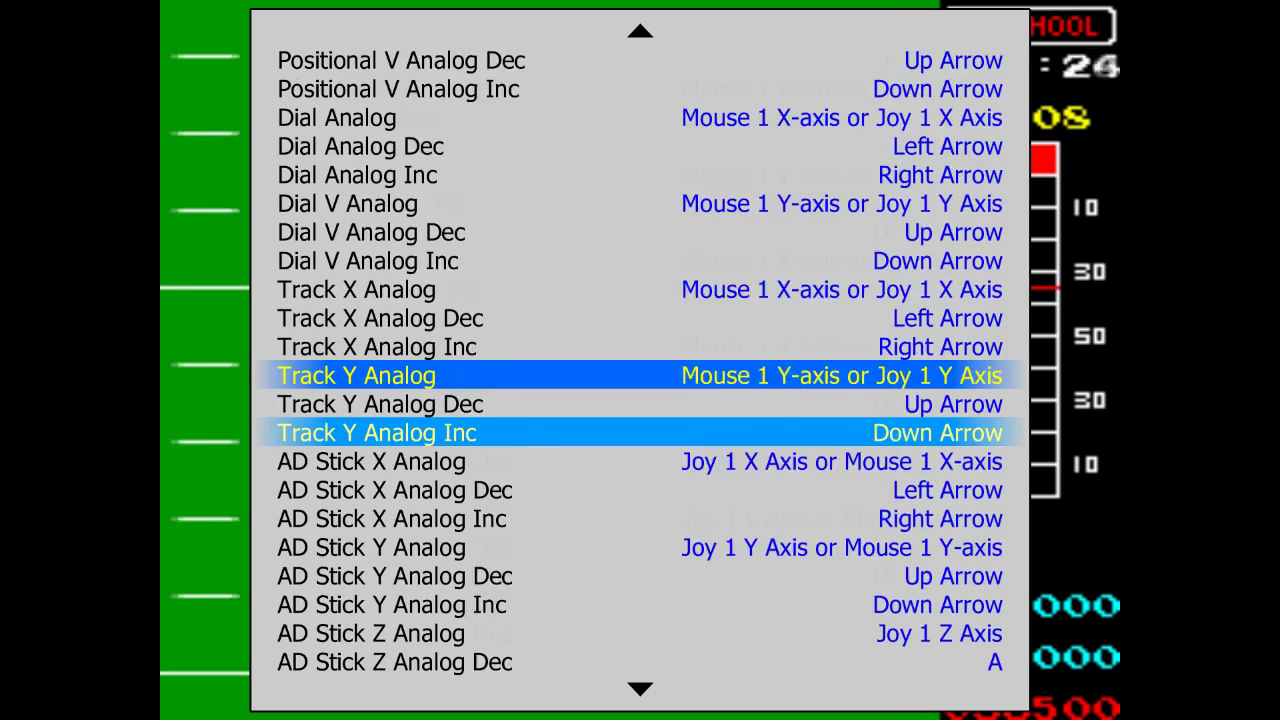
{"action": "key", "text": "Down"}
{"action": "key", "text": "Down"}
{"action": "key", "text": "Down"}
{"action": "key", "text": "Down"}
{"action": "key", "text": "Down"}
{"action": "key", "text": "Down"}
{"action": "key", "text": "Down"}
{"action": "key", "text": "Down"}
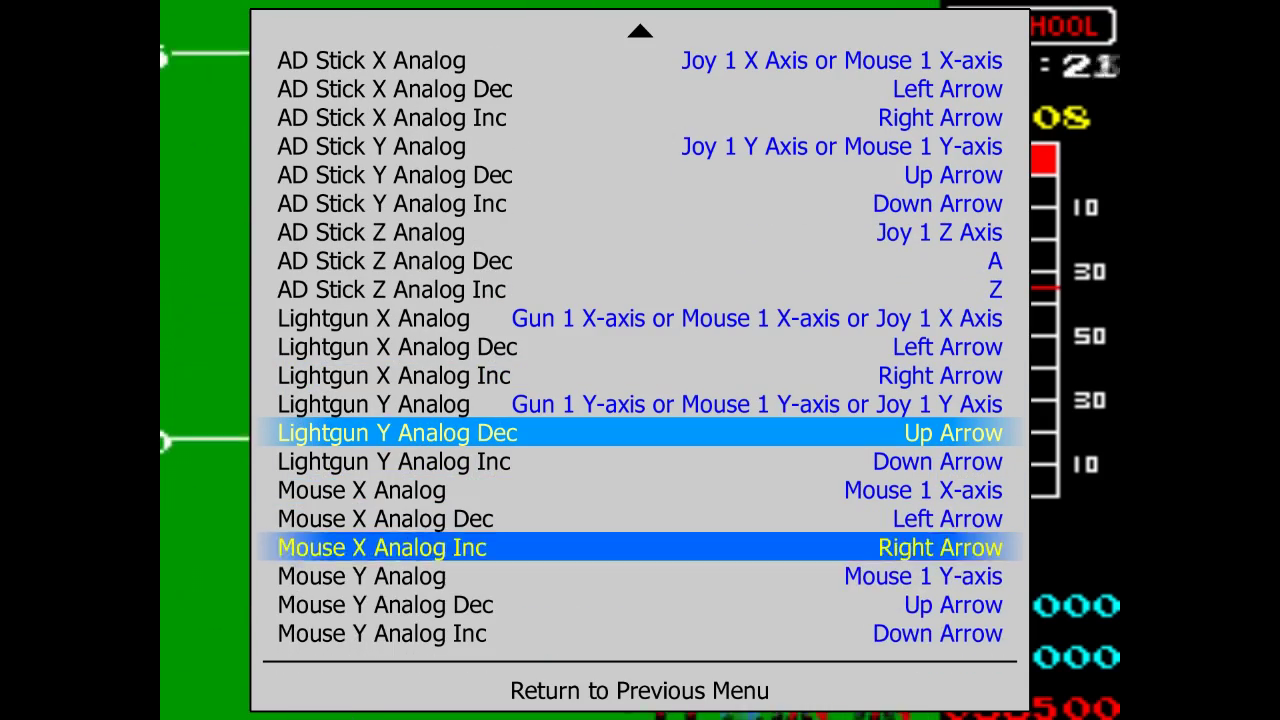
{"action": "key", "text": "Down"}
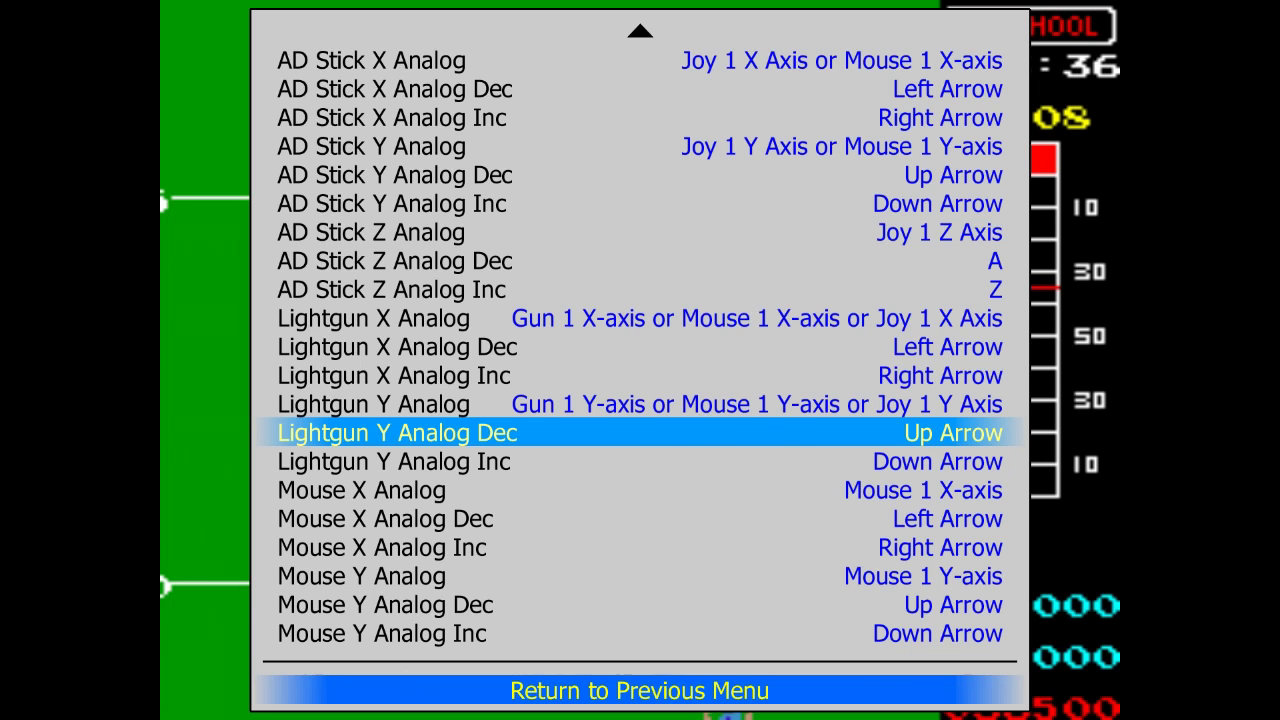
{"action": "key", "text": "Return"}
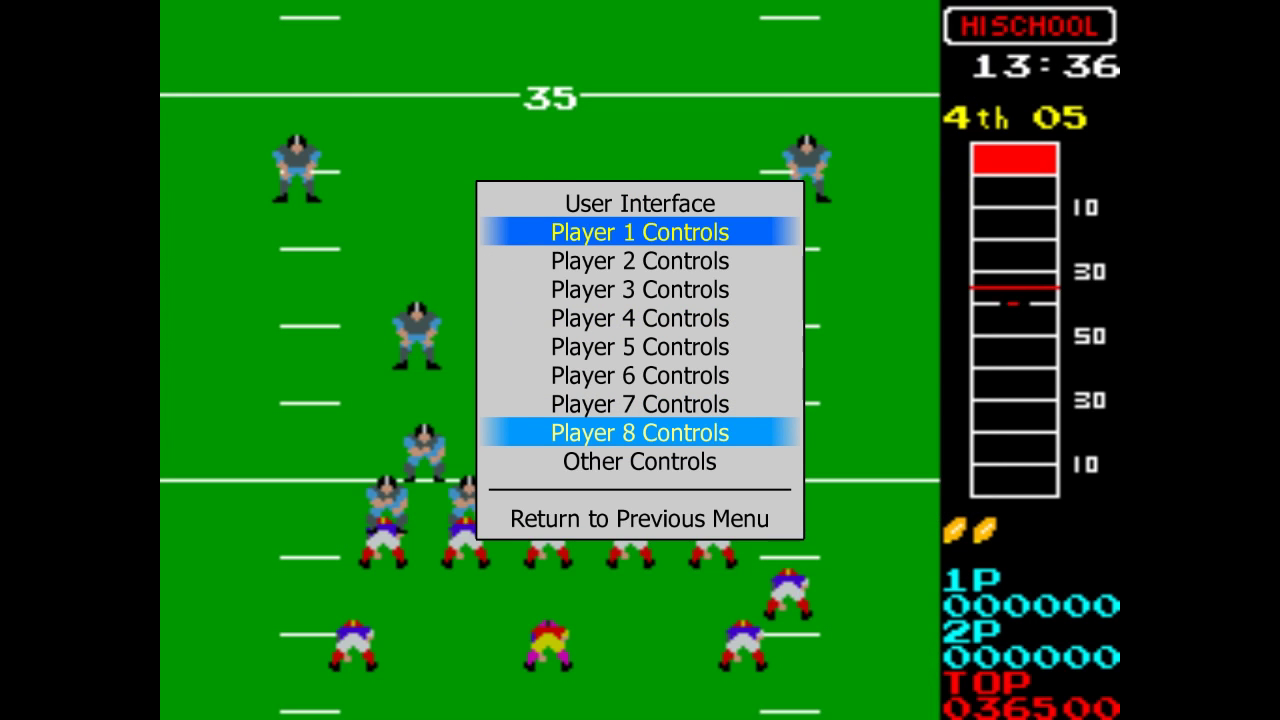
- Examine the User Interface input assignments, including Config Menu, Pause and the UI and Save State entries, and return to the group list
{"action": "key", "text": "Up"}
{"action": "key", "text": "Up"}
{"action": "key", "text": "Down"}
{"action": "key", "text": "Return"}
{"action": "key", "text": "Down"}
{"action": "key", "text": "Down"}
{"action": "key", "text": "Down"}
{"action": "key", "text": "Down"}
{"action": "key", "text": "Down"}
{"action": "key", "text": "Down"}
{"action": "key", "text": "Down"}
{"action": "key", "text": "Down"}
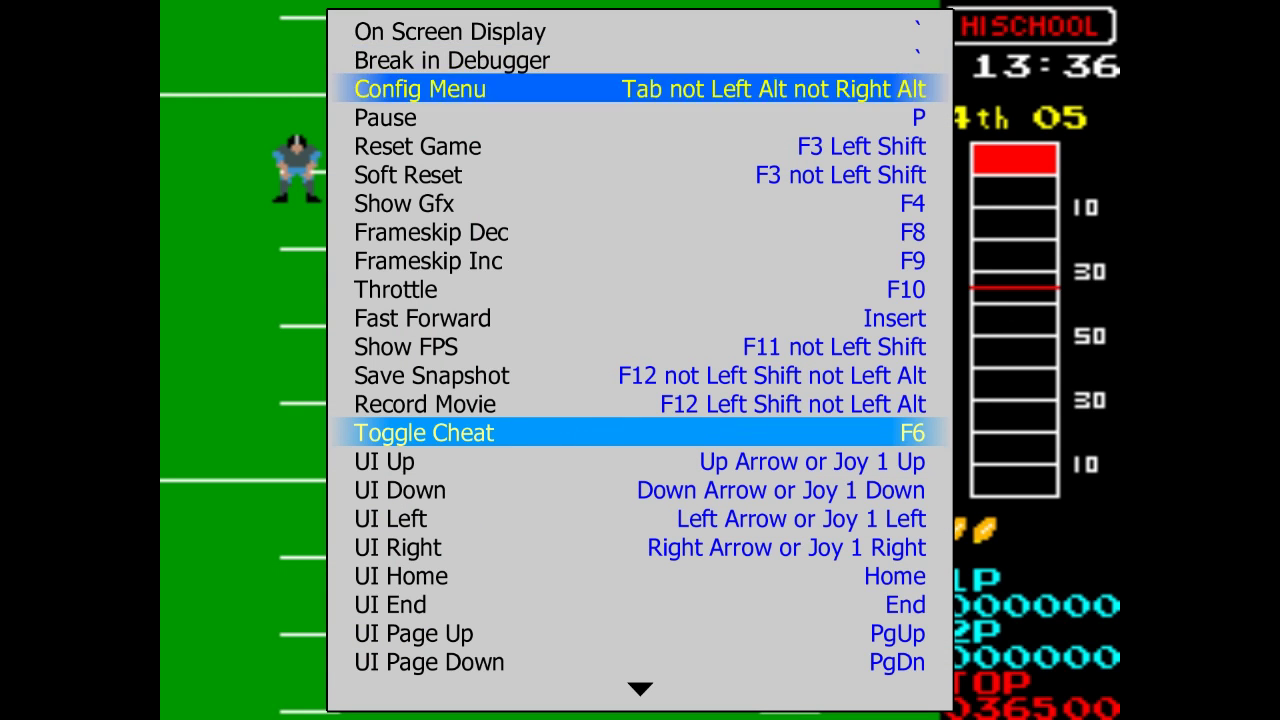
{"action": "key", "text": "Up"}
{"action": "key", "text": "Up"}
{"action": "key", "text": "Up"}
{"action": "key", "text": "Up"}
{"action": "key", "text": "Up"}
{"action": "key", "text": "Up"}
{"action": "key", "text": "Up"}
{"action": "key", "text": "Up"}
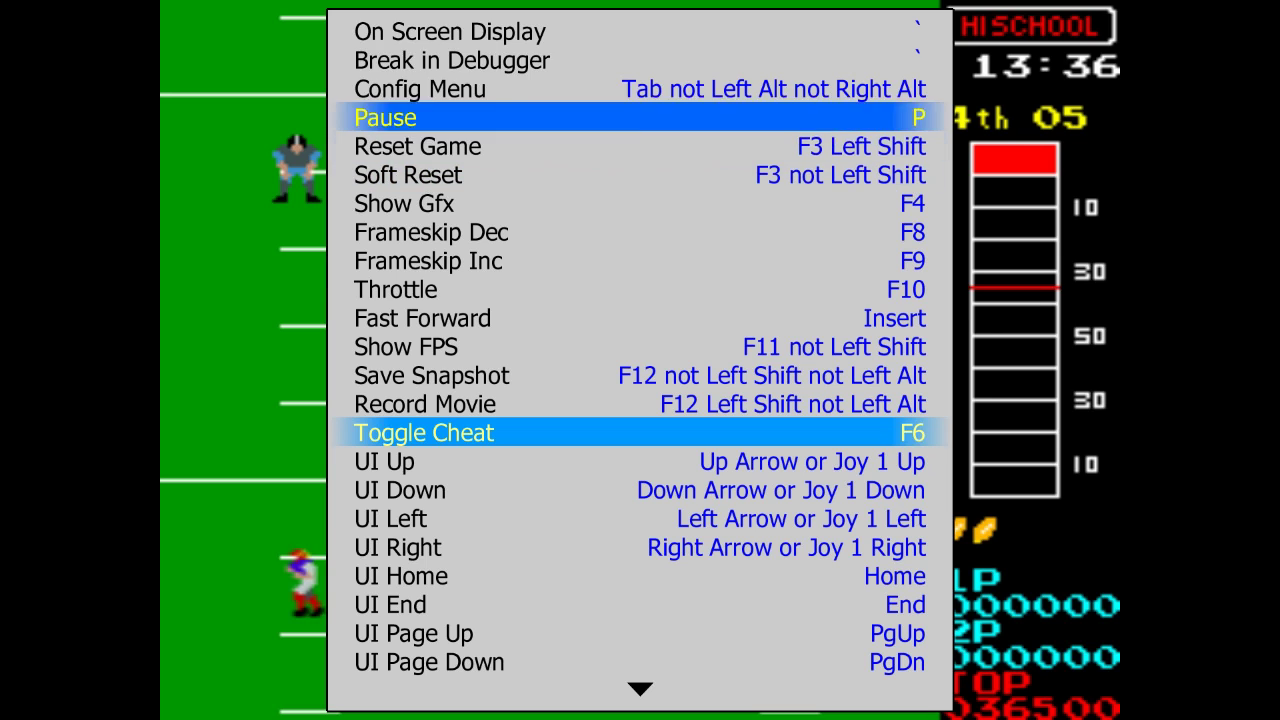
{"action": "key", "text": "Down"}
{"action": "key", "text": "Down"}
{"action": "key", "text": "Down"}
{"action": "key", "text": "Down"}
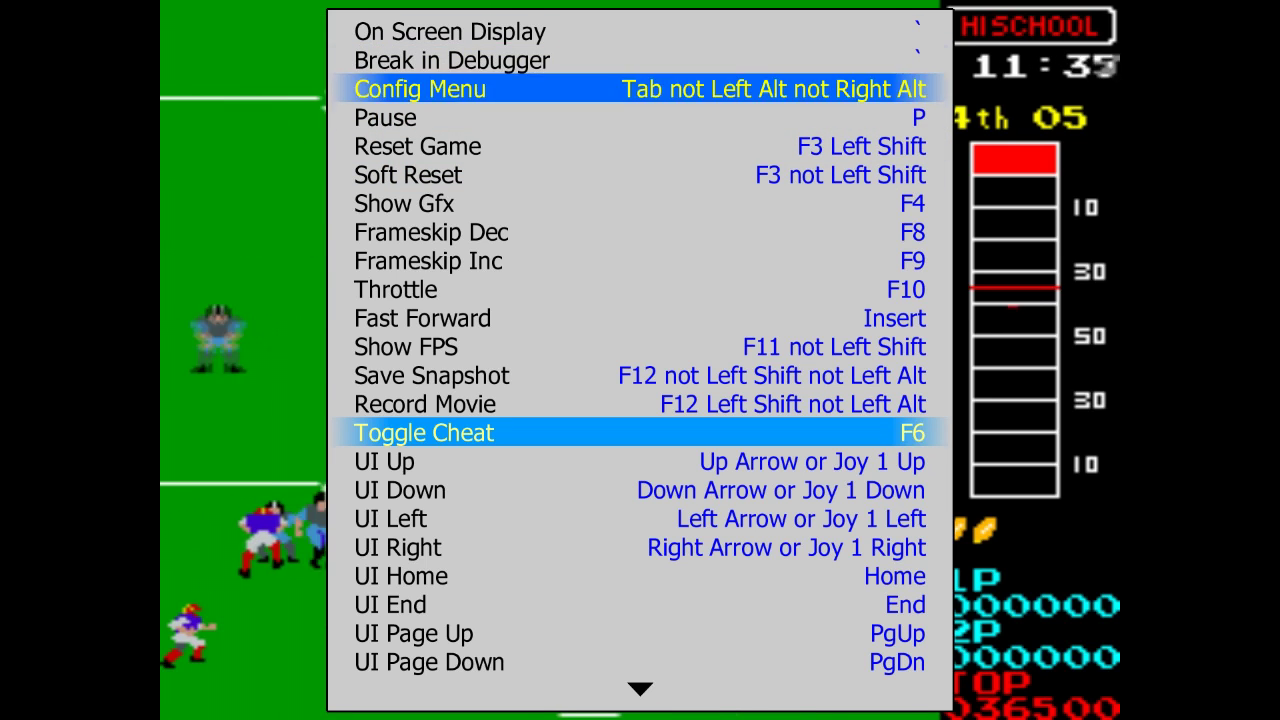
{"action": "key", "text": "Up"}
{"action": "key", "text": "Up"}
{"action": "key", "text": "Up"}
{"action": "key", "text": "Up"}
{"action": "key", "text": "Up"}
{"action": "key", "text": "Up"}
{"action": "key", "text": "Up"}
{"action": "key", "text": "Up"}
{"action": "key", "text": "Up"}
{"action": "key", "text": "Up"}
{"action": "key", "text": "Up"}
{"action": "key", "text": "Up"}
{"action": "key", "text": "Up"}
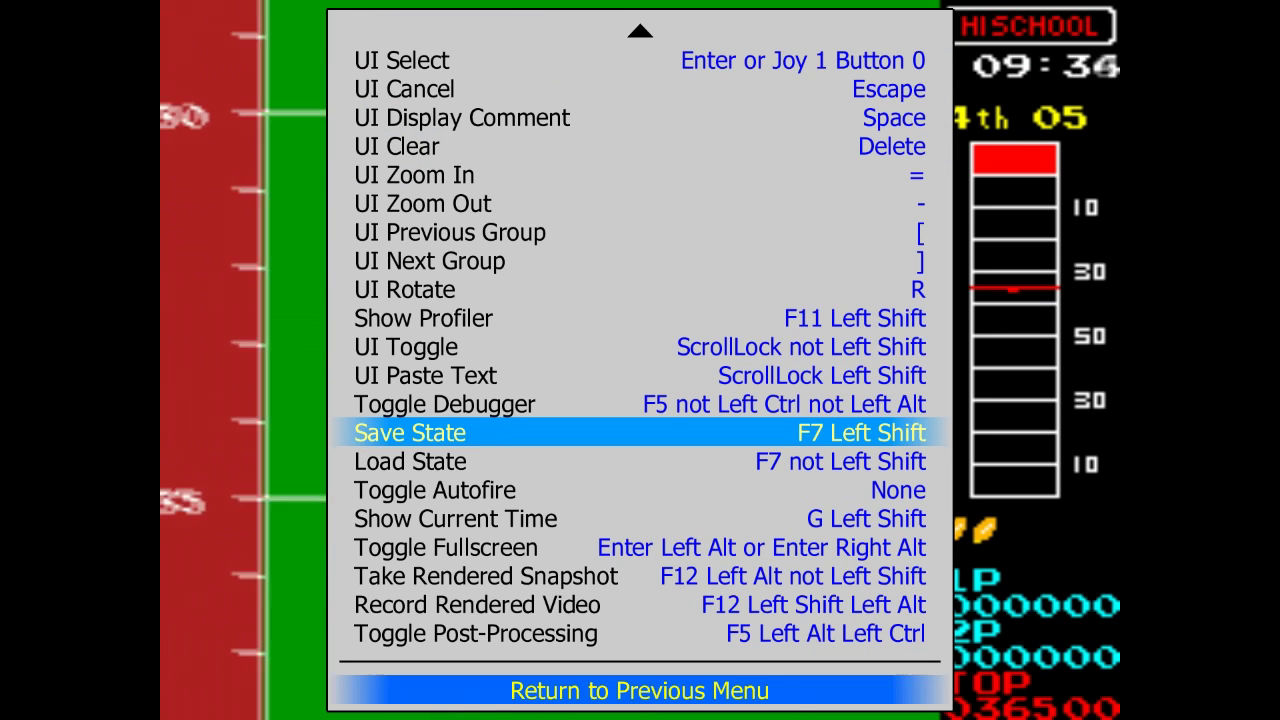
{"action": "key", "text": "Escape"}
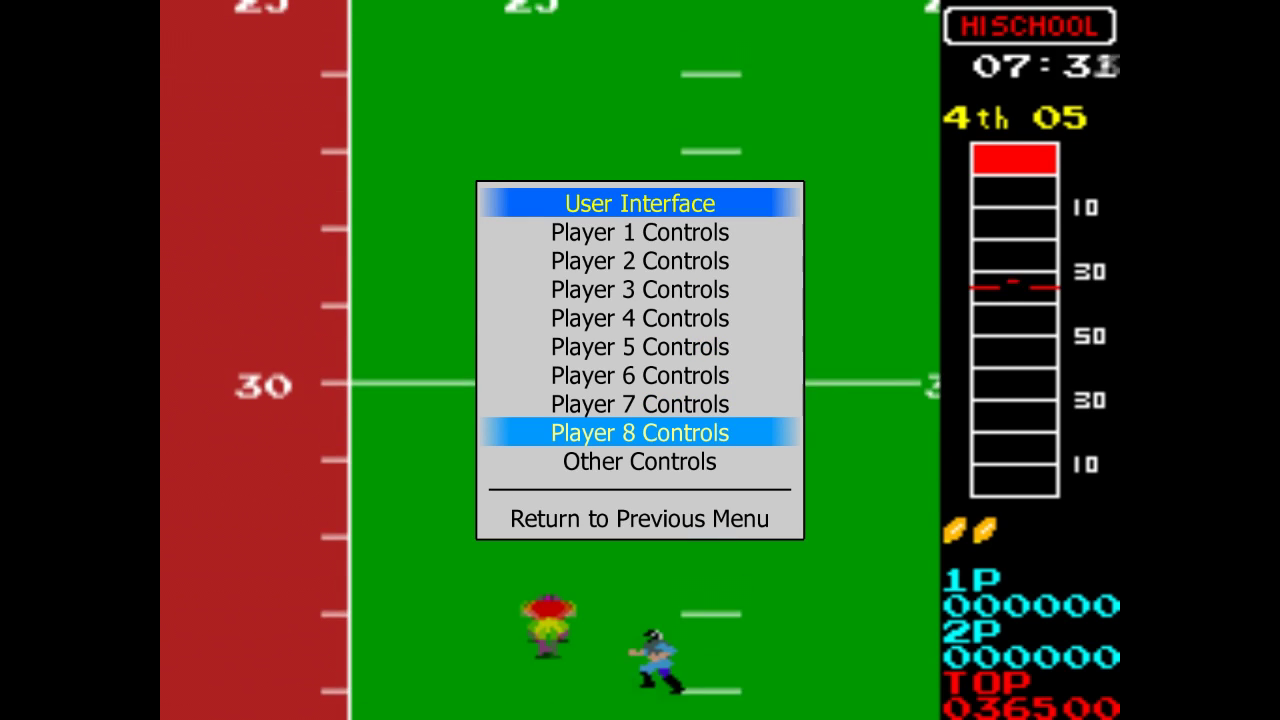
{"action": "key", "text": "Down"}
{"action": "key", "text": "Down"}
{"action": "key", "text": "Down"}
{"action": "key", "text": "Up"}
{"action": "key", "text": "Up"}
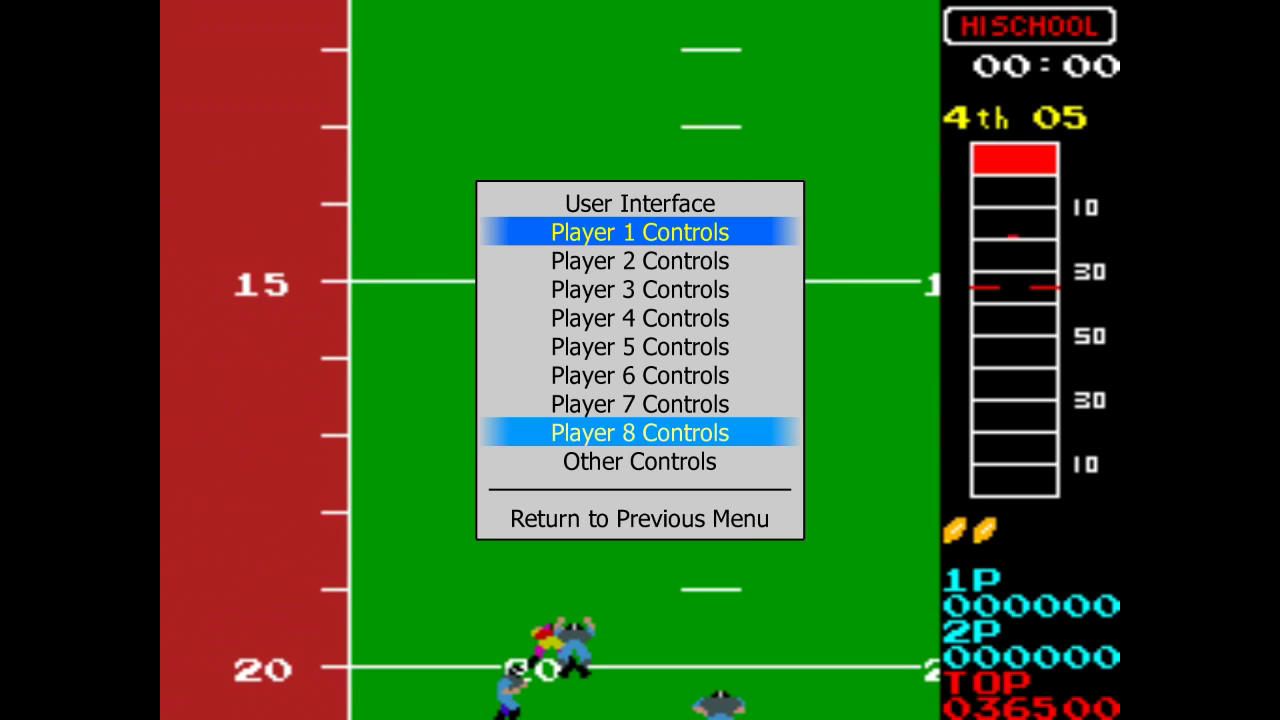
{"action": "key", "text": "Down"}
{"action": "key", "text": "Down"}
{"action": "key", "text": "Down"}
{"action": "key", "text": "Down"}
{"action": "key", "text": "Down"}
{"action": "key", "text": "Down"}
{"action": "key", "text": "Down"}
{"action": "key", "text": "Down"}
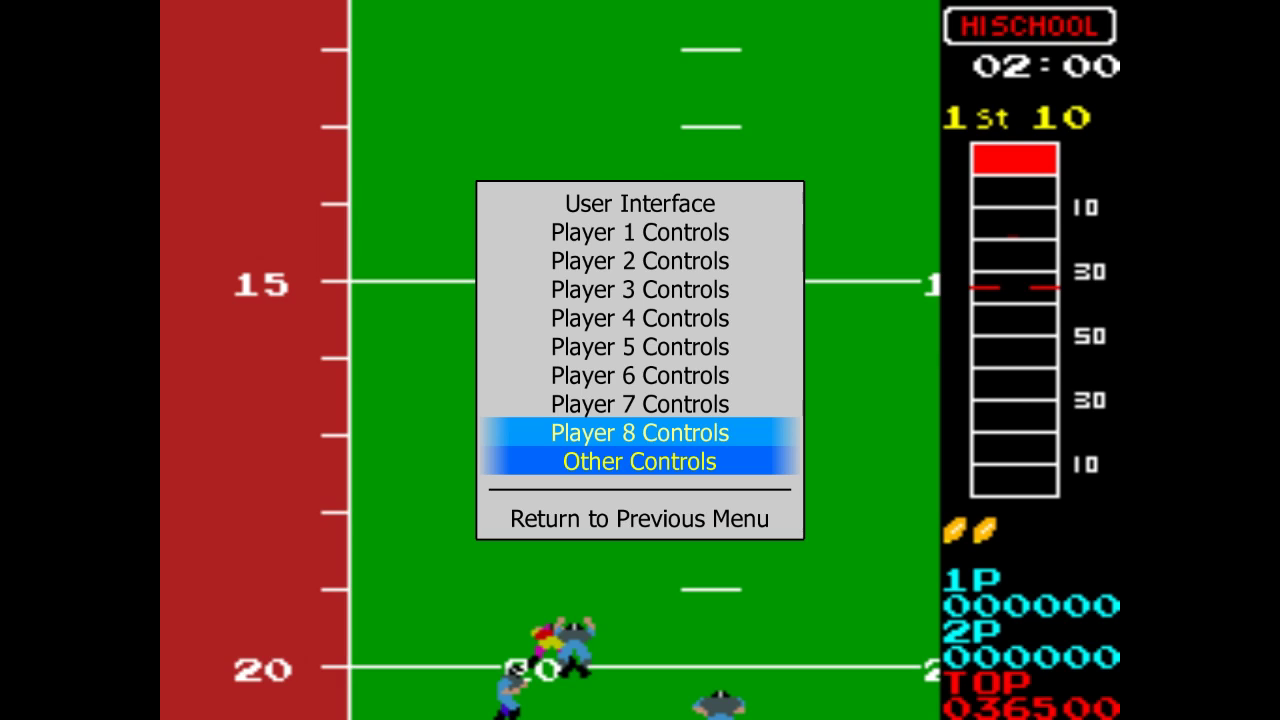
{"action": "key", "text": "Up"}
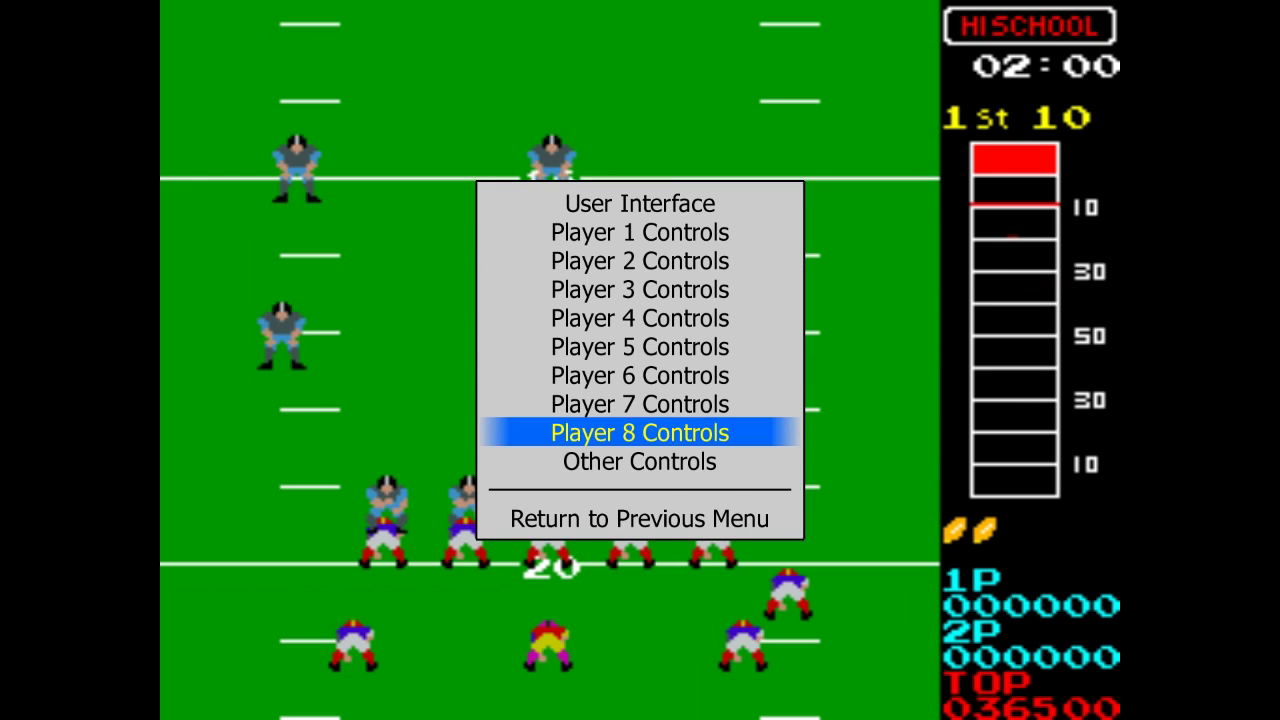
{"action": "key", "text": "Up"}
{"action": "key", "text": "Up"}
{"action": "key", "text": "Up"}
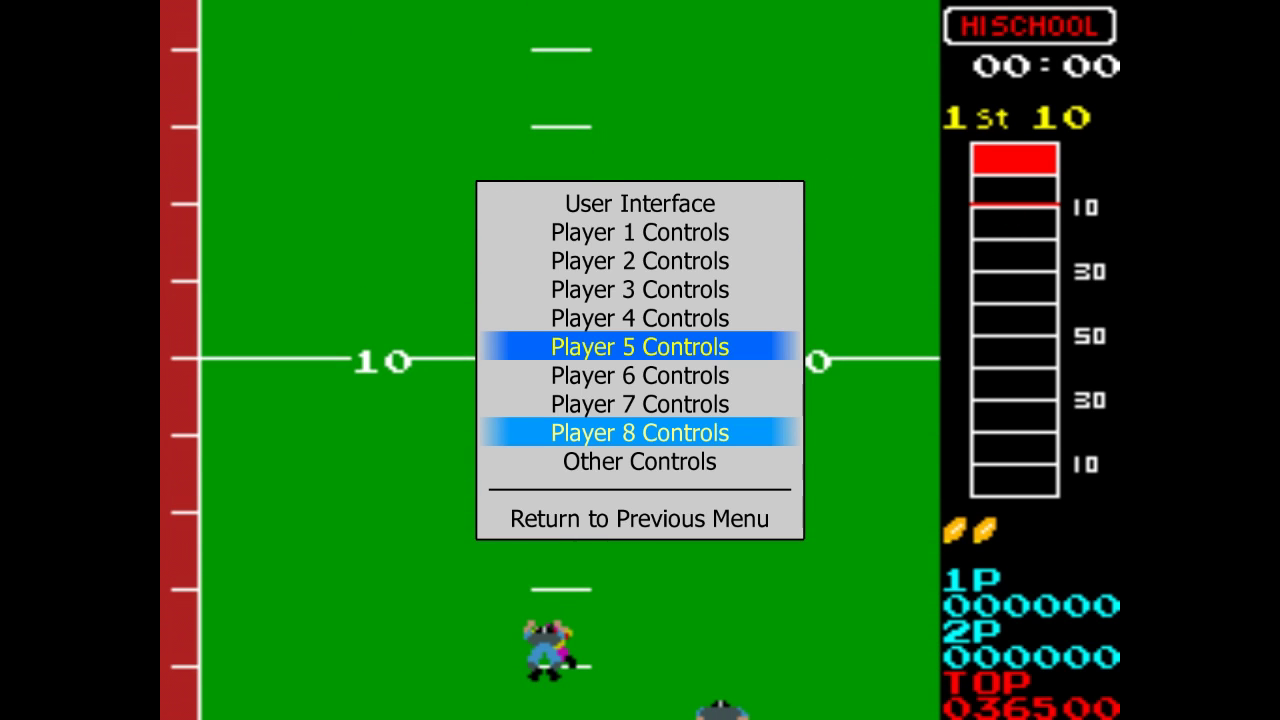
- Open the Other Controls group to access the player start, coin and service input assignments
{"action": "key", "text": "Down"}
{"action": "key", "text": "Down"}
{"action": "key", "text": "Down"}
{"action": "key", "text": "Down"}
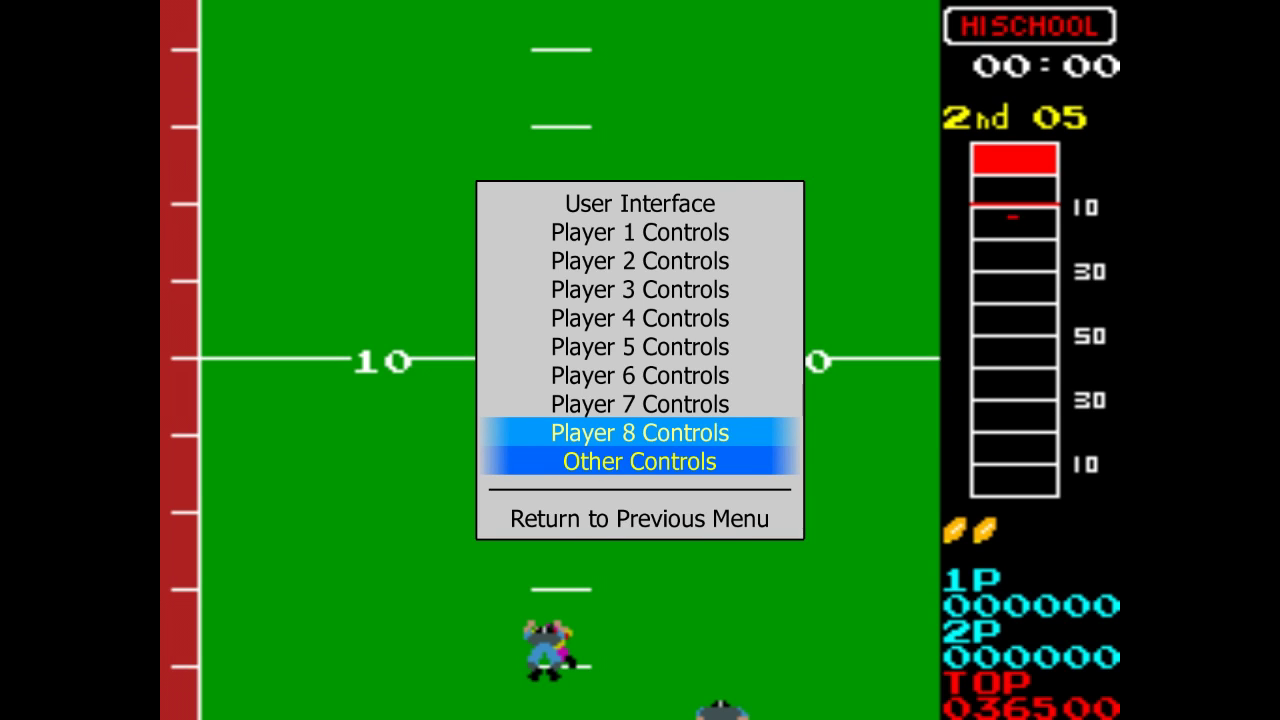
{"action": "key", "text": "Return"}
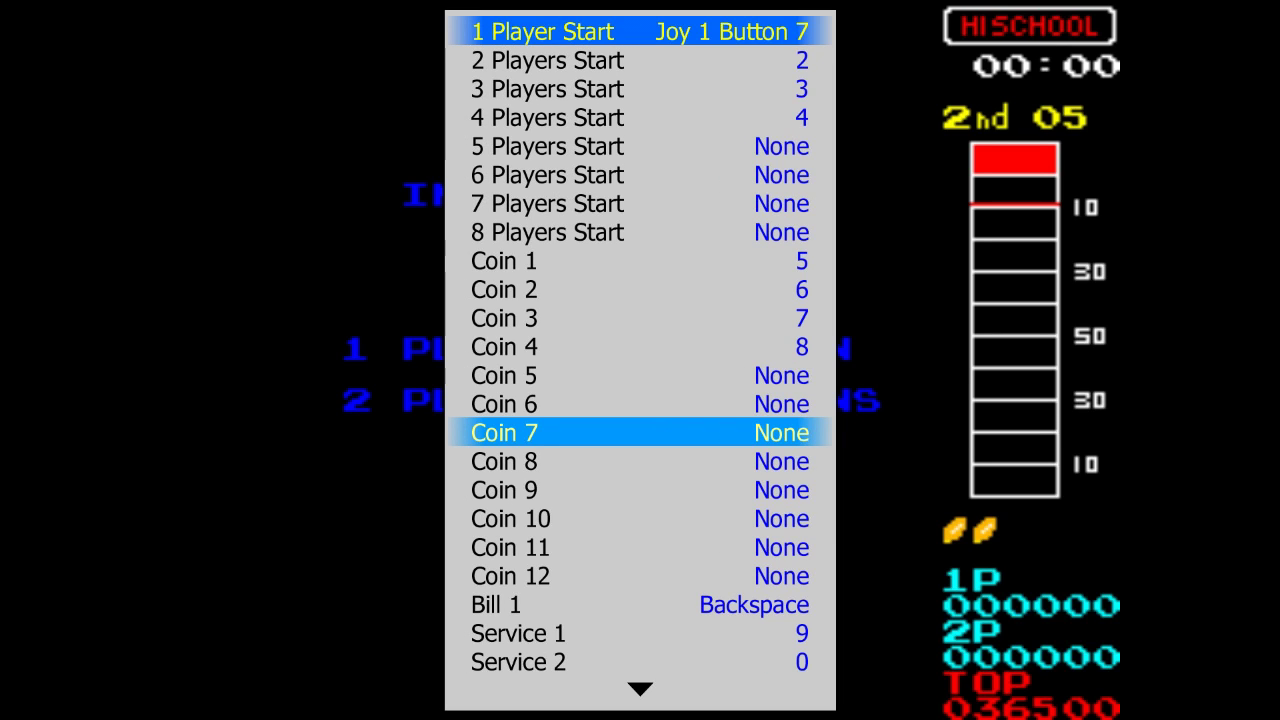
- Assign the Coin 1 input to Joy 1 Button 9 on the controller
{"action": "key", "text": "Down"}
{"action": "key", "text": "Down"}
{"action": "key", "text": "Down"}
{"action": "key", "text": "Down"}
{"action": "key", "text": "Down"}
{"action": "key", "text": "Down"}
{"action": "key", "text": "Down"}
{"action": "key", "text": "Down"}
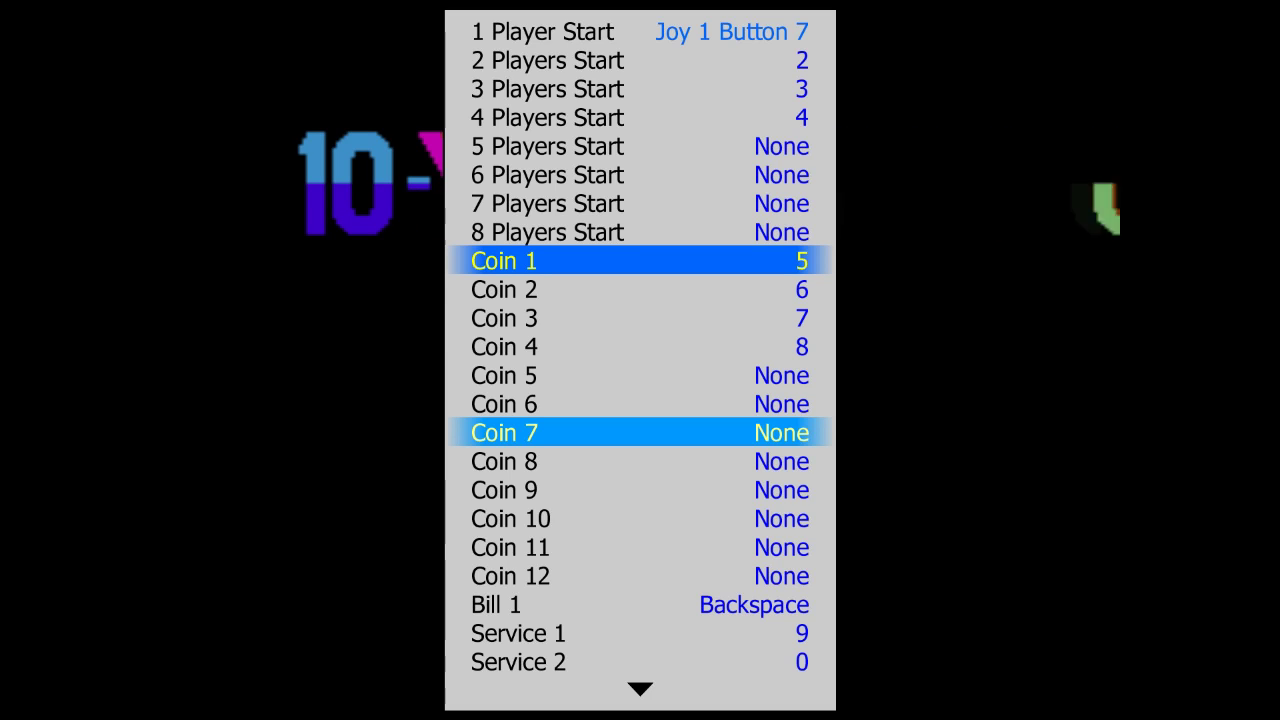
{"action": "key", "text": "Return"}
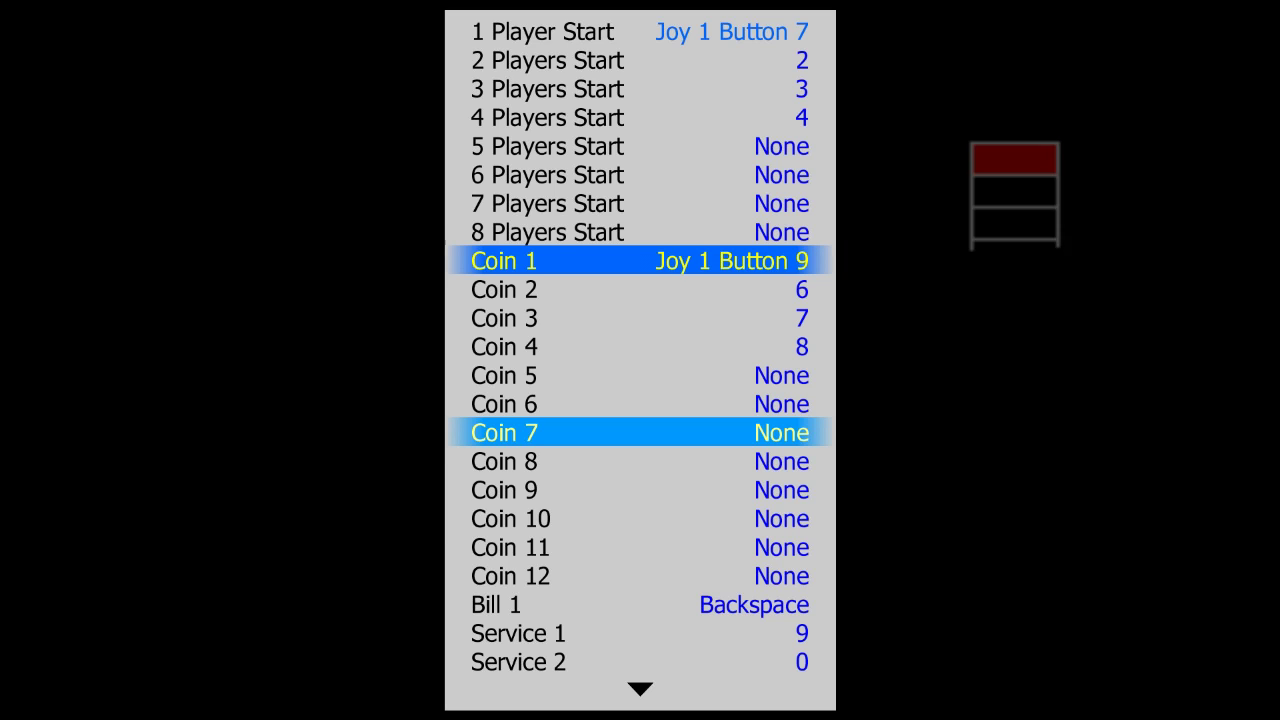
- Review the general input assignments for player start, coin, service, tilt and volume controls
{"action": "key", "text": "Down"}
{"action": "key", "text": "Down"}
{"action": "key", "text": "Down"}
{"action": "key", "text": "Down"}
{"action": "key", "text": "Down"}
{"action": "key", "text": "Down"}
{"action": "key", "text": "Down"}
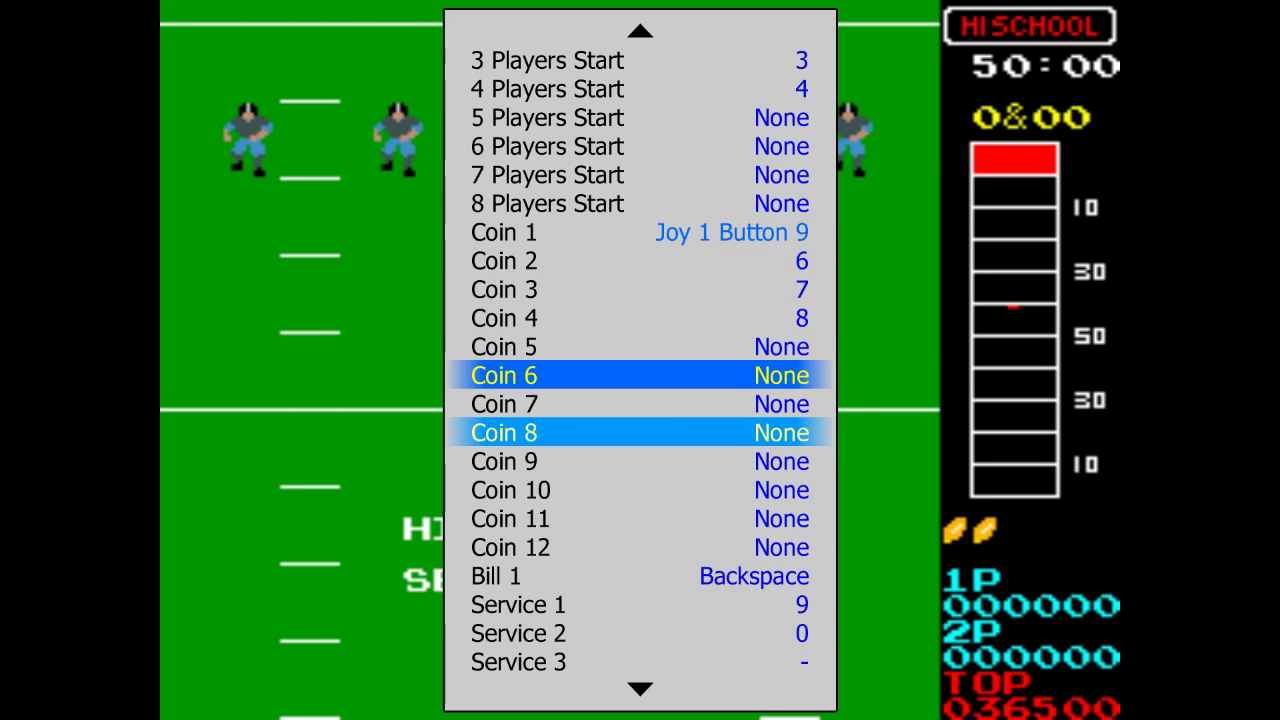
{"action": "key", "text": "Up"}
{"action": "key", "text": "Down"}
{"action": "key", "text": "Down"}
{"action": "key", "text": "Down"}
{"action": "key", "text": "Down"}
{"action": "key", "text": "Down"}
{"action": "key", "text": "Down"}
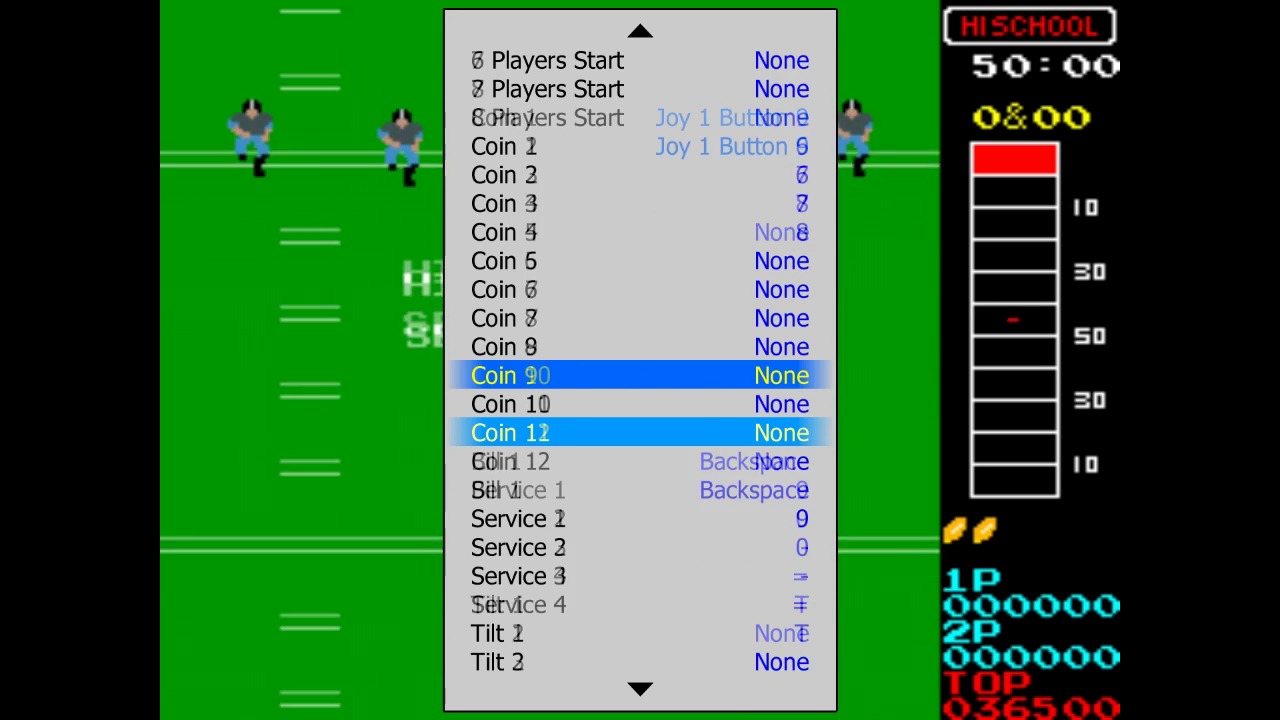
{"action": "key", "text": "Up"}
{"action": "key", "text": "Up"}
{"action": "key", "text": "Up"}
{"action": "key", "text": "Up"}
{"action": "key", "text": "Up"}
{"action": "key", "text": "Up"}
{"action": "key", "text": "Up"}
{"action": "key", "text": "Up"}
{"action": "key", "text": "Up"}
{"action": "key", "text": "Up"}
{"action": "key", "text": "Up"}
{"action": "key", "text": "Up"}
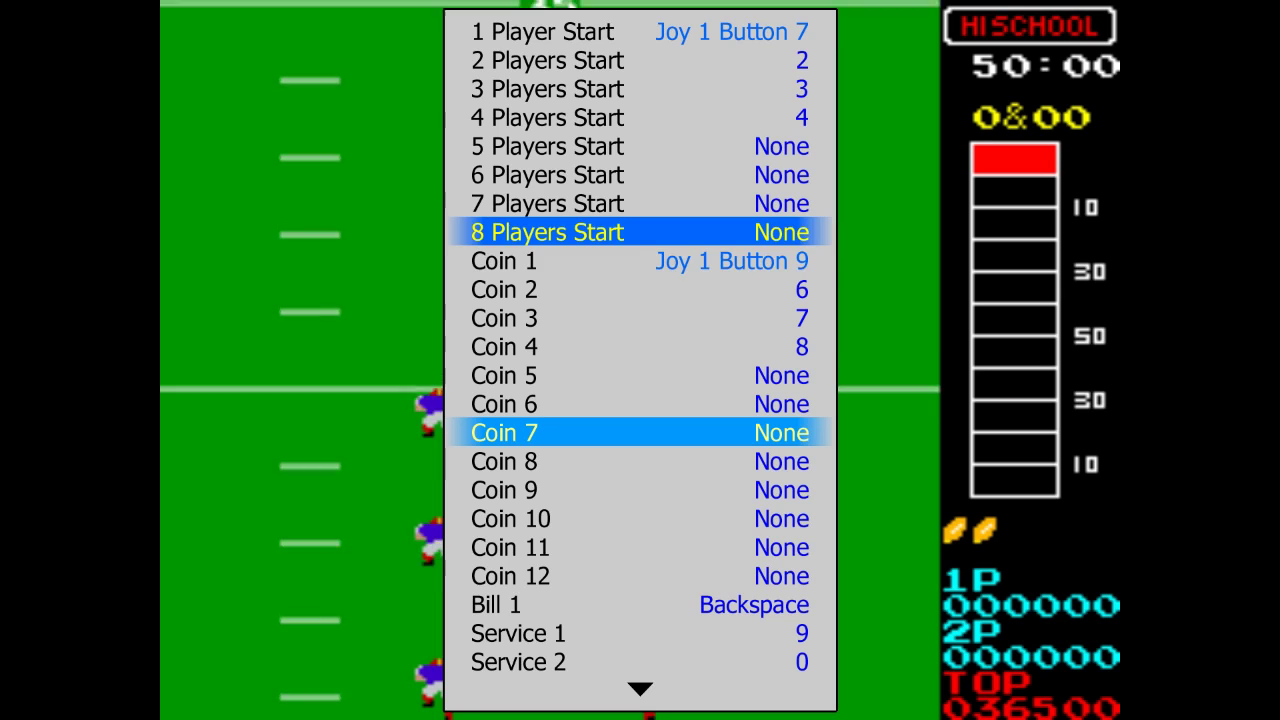
{"action": "key", "text": "Down"}
{"action": "key", "text": "Down"}
{"action": "key", "text": "Down"}
{"action": "key", "text": "Down"}
{"action": "key", "text": "Down"}
{"action": "key", "text": "Down"}
{"action": "key", "text": "Down"}
{"action": "key", "text": "Down"}
{"action": "key", "text": "Down"}
{"action": "key", "text": "Down"}
{"action": "key", "text": "Down"}
{"action": "key", "text": "Down"}
{"action": "key", "text": "Down"}
{"action": "key", "text": "Down"}
{"action": "key", "text": "Down"}
{"action": "key", "text": "Down"}
{"action": "key", "text": "Down"}
{"action": "key", "text": "Down"}
{"action": "key", "text": "Down"}
{"action": "key", "text": "Down"}
{"action": "key", "text": "Down"}
{"action": "key", "text": "Down"}
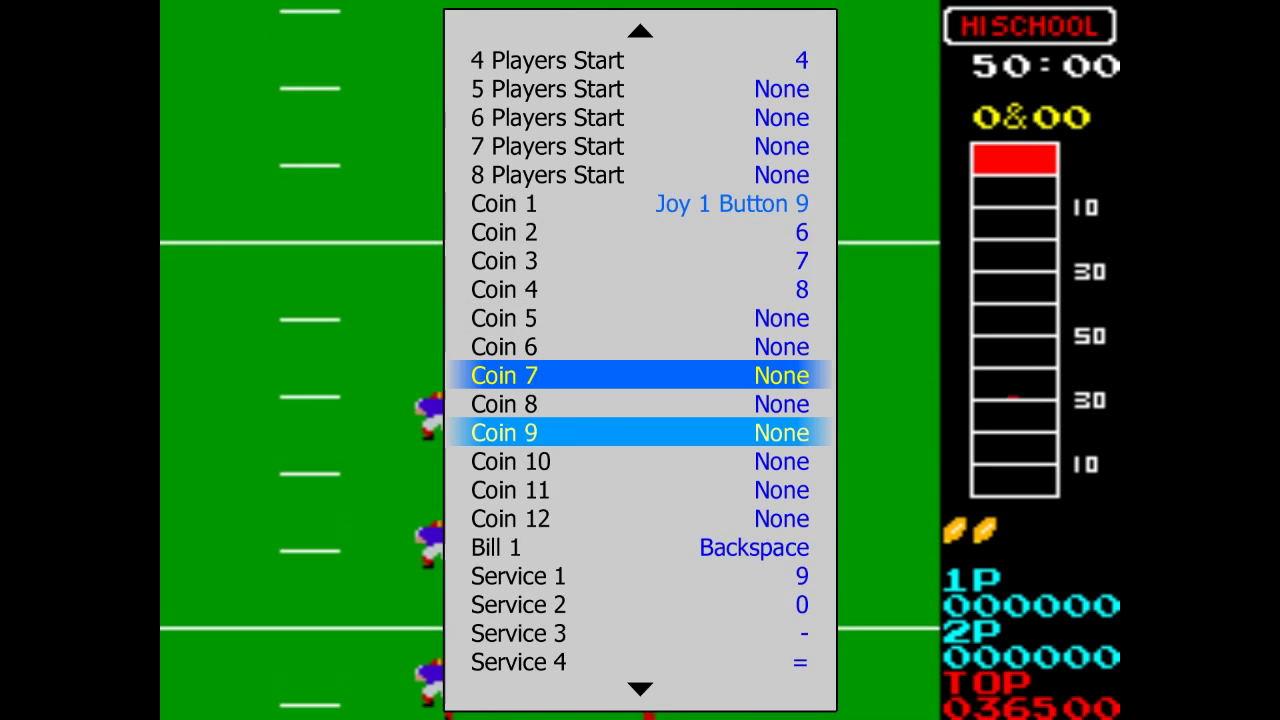
{"action": "key", "text": "Down"}
{"action": "key", "text": "Down"}
{"action": "key", "text": "Down"}
{"action": "key", "text": "Down"}
{"action": "key", "text": "Down"}
{"action": "key", "text": "Down"}
{"action": "key", "text": "Down"}
{"action": "key", "text": "Down"}
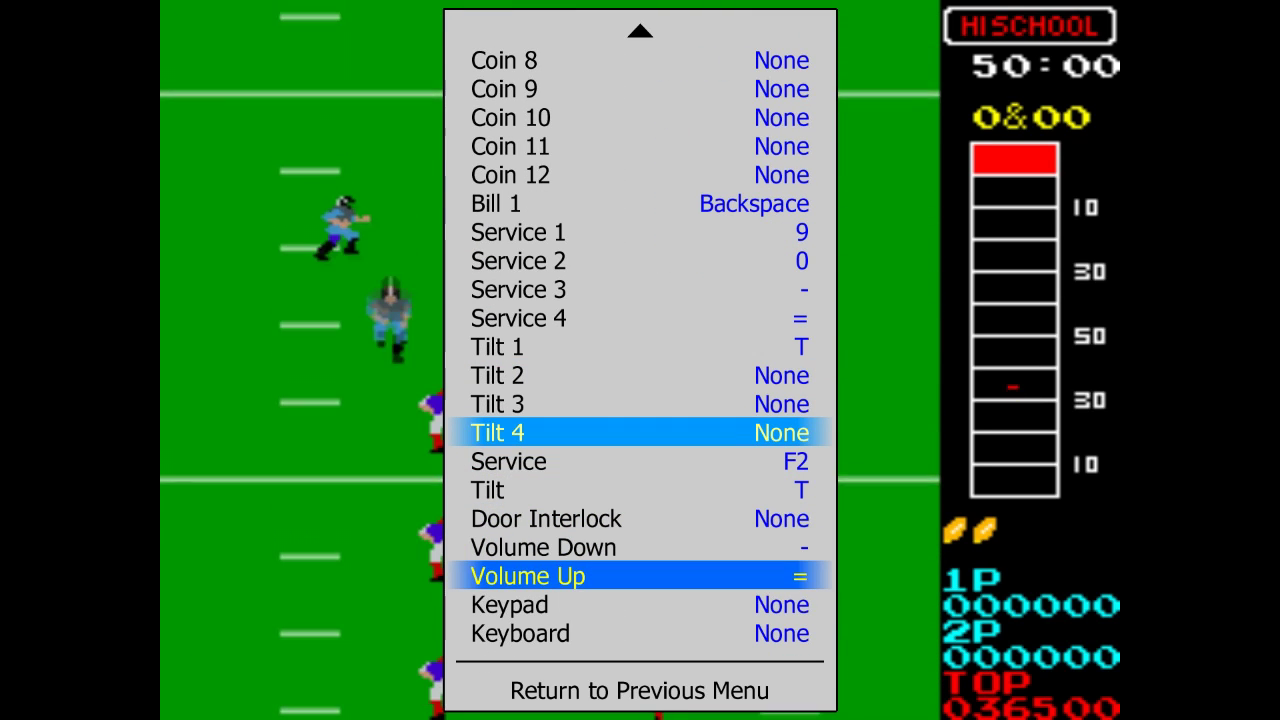
- Leave the other-controls assignments and the general input categories to get back to the main configuration menu
{"action": "key", "text": "Up"}
{"action": "key", "text": "Return"}
{"action": "key", "text": "Down"}
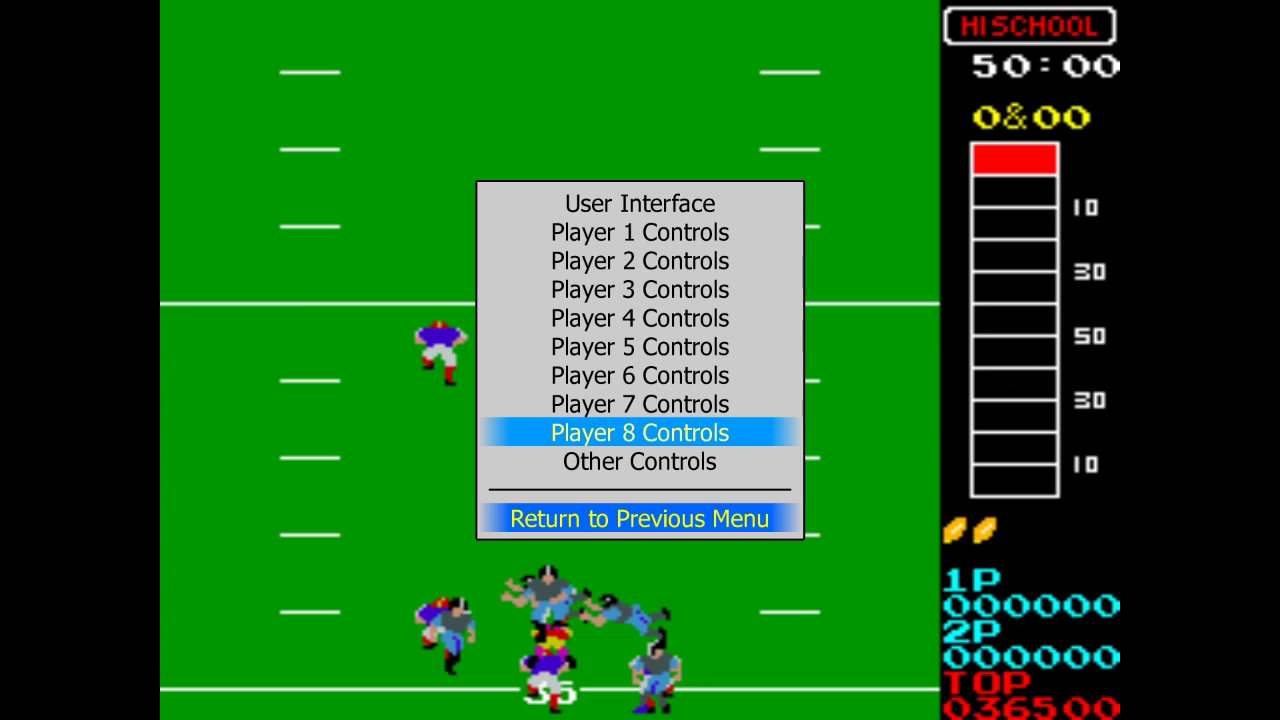
{"action": "key", "text": "Up"}
{"action": "key", "text": "Down"}
{"action": "key", "text": "Up"}
{"action": "key", "text": "Down"}
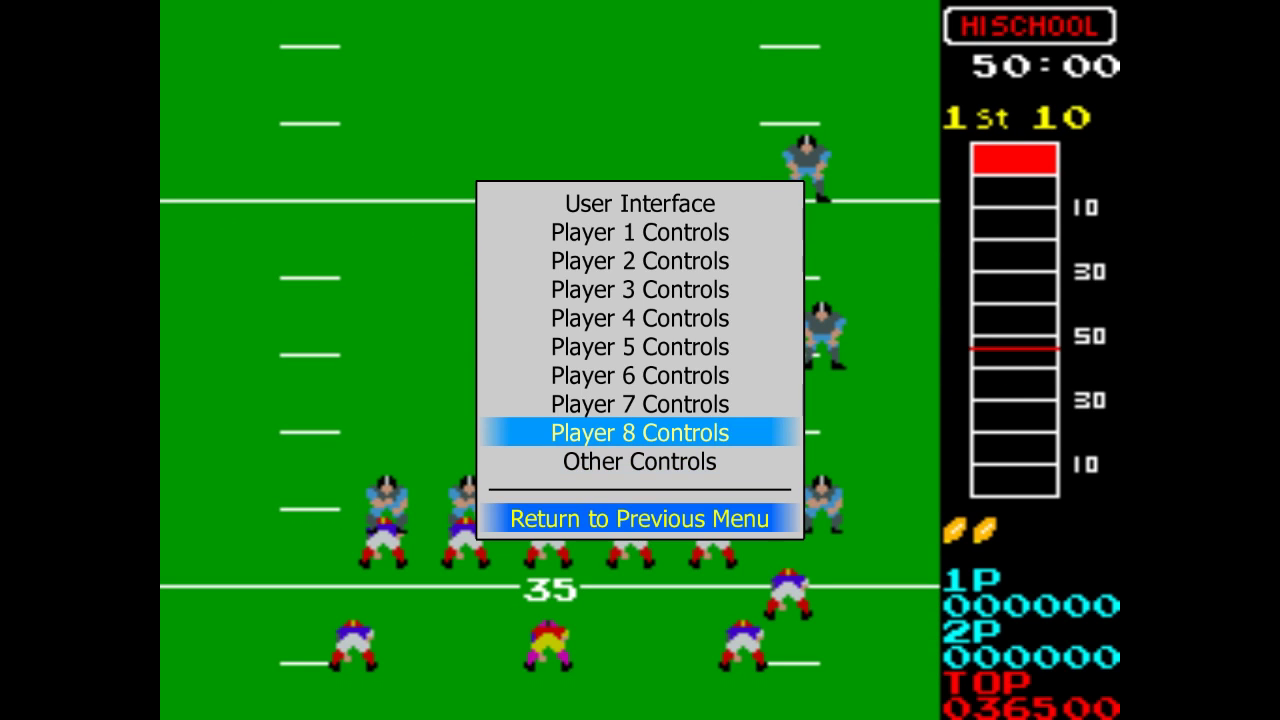
{"action": "key", "text": "Return"}
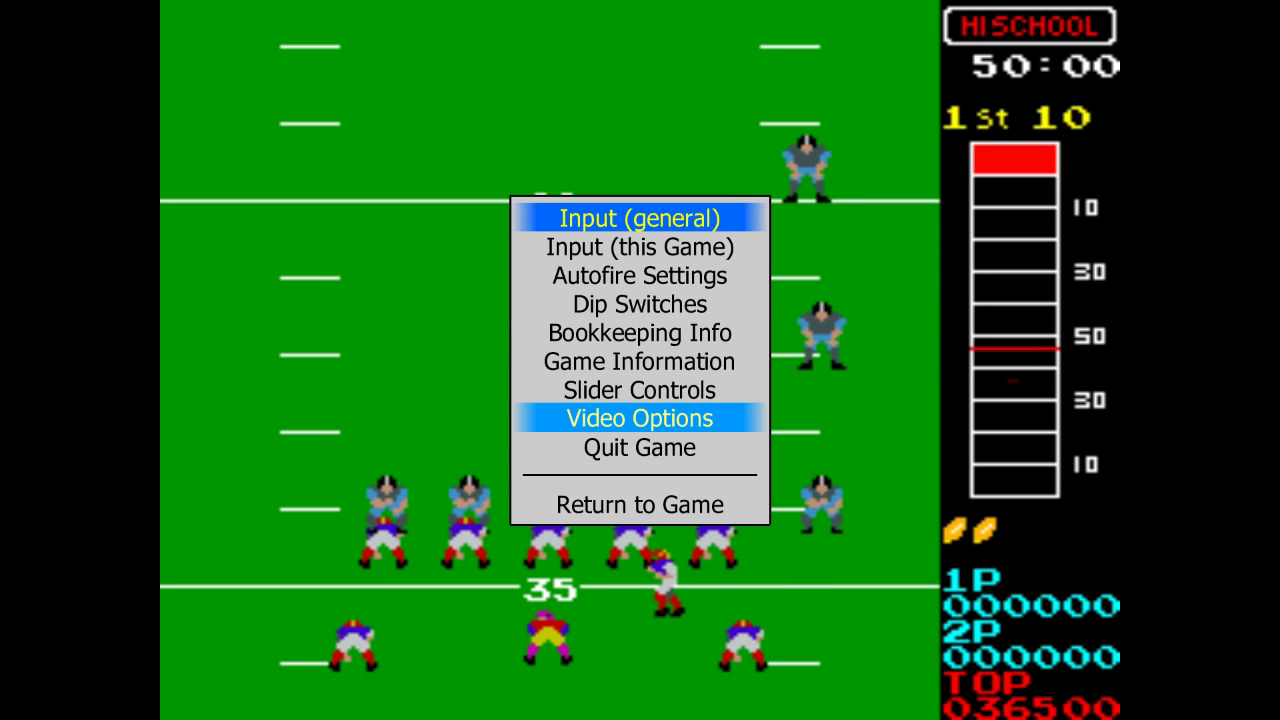
- Close the configuration menu and return to the running 10-Yard Fight game
{"action": "key", "text": "Down"}
{"action": "key", "text": "Down"}
{"action": "key", "text": "Down"}
{"action": "key", "text": "Down"}
{"action": "key", "text": "Down"}
{"action": "key", "text": "Down"}
{"action": "key", "text": "Down"}
{"action": "key", "text": "Down"}
{"action": "key", "text": "Down"}
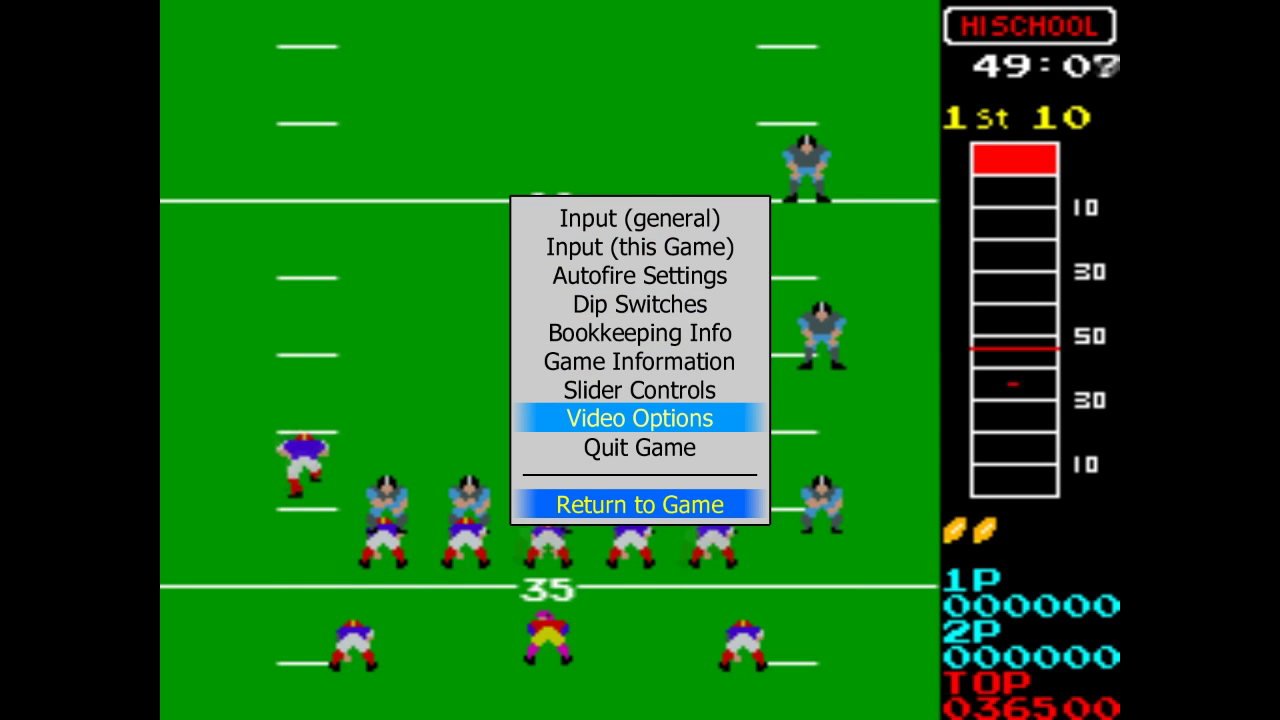
{"action": "key", "text": "Return"}
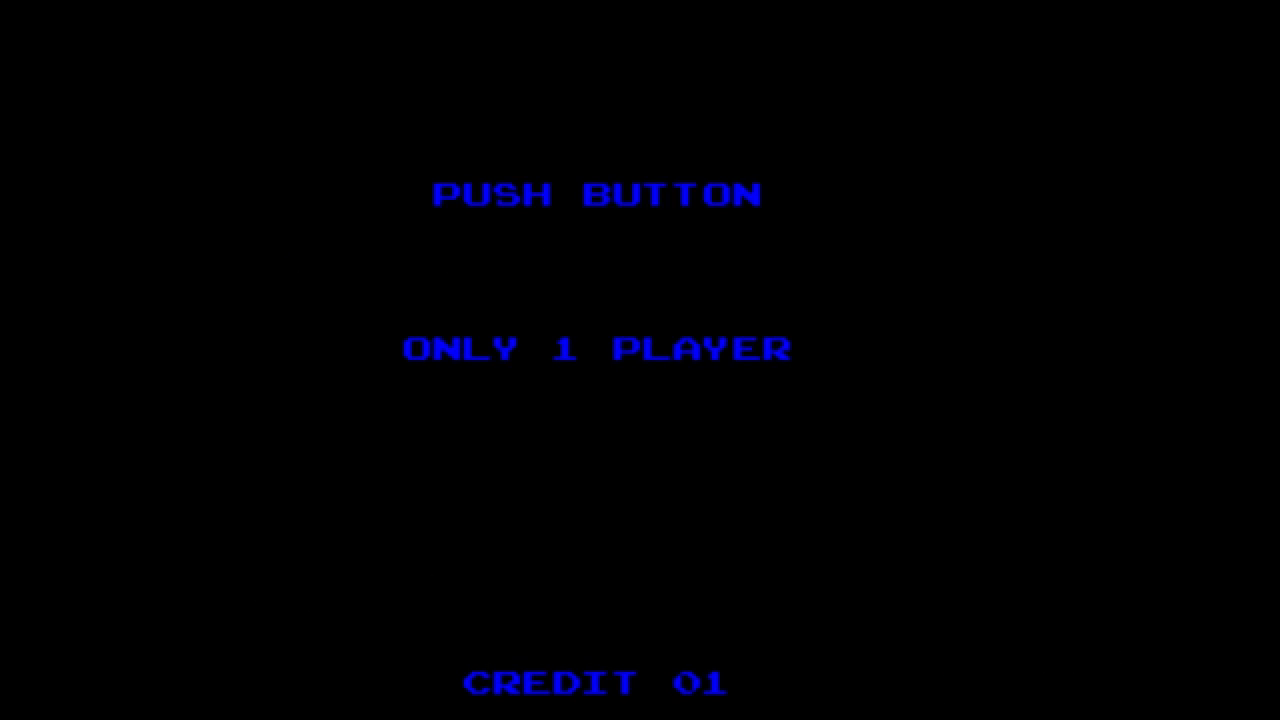
- Insert coins in 10-Yard Fight up to 16 credits and start a one-player game
{"action": "key", "text": "5"}
{"action": "key", "text": "5"}
{"action": "key", "text": "5"}
{"action": "key", "text": "5"}
{"action": "key", "text": "5"}
{"action": "key", "text": "5"}
{"action": "key", "text": "5"}
{"action": "key", "text": "5"}
{"action": "key", "text": "5"}
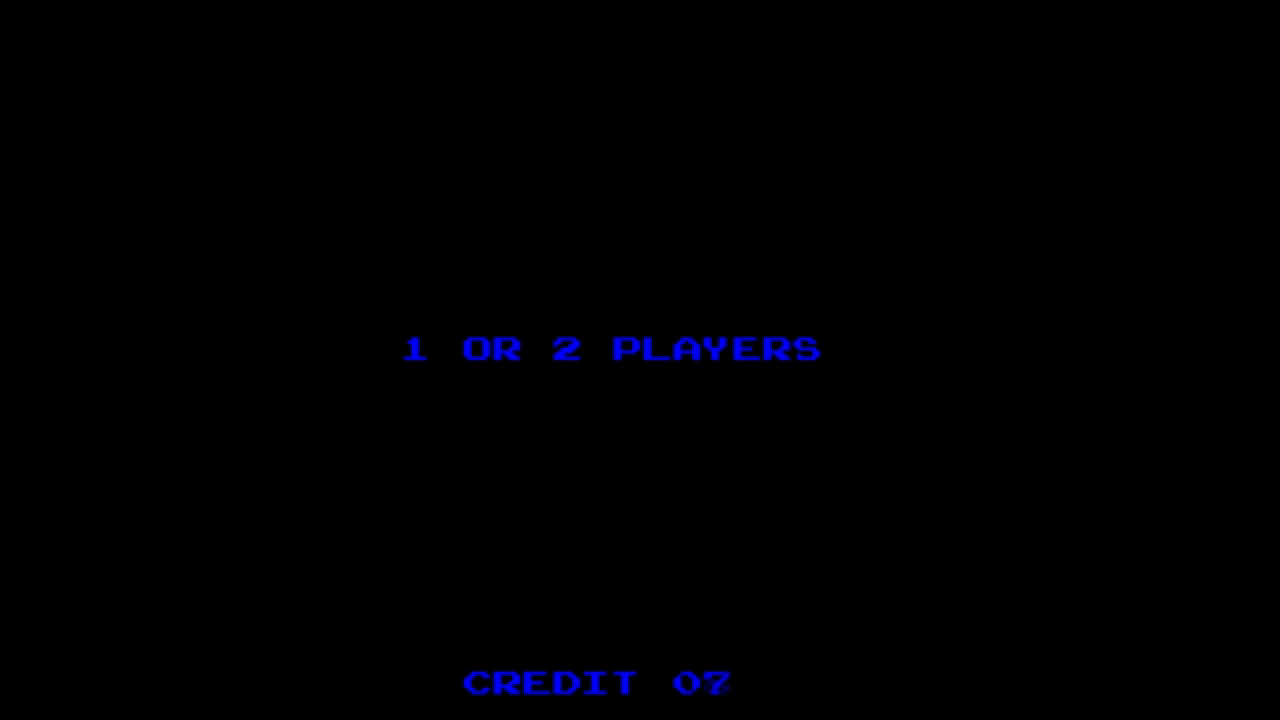
{"action": "key", "text": "5"}
{"action": "key", "text": "5"}
{"action": "key", "text": "5"}
{"action": "key", "text": "5"}
{"action": "key", "text": "5"}
{"action": "key", "text": "5"}
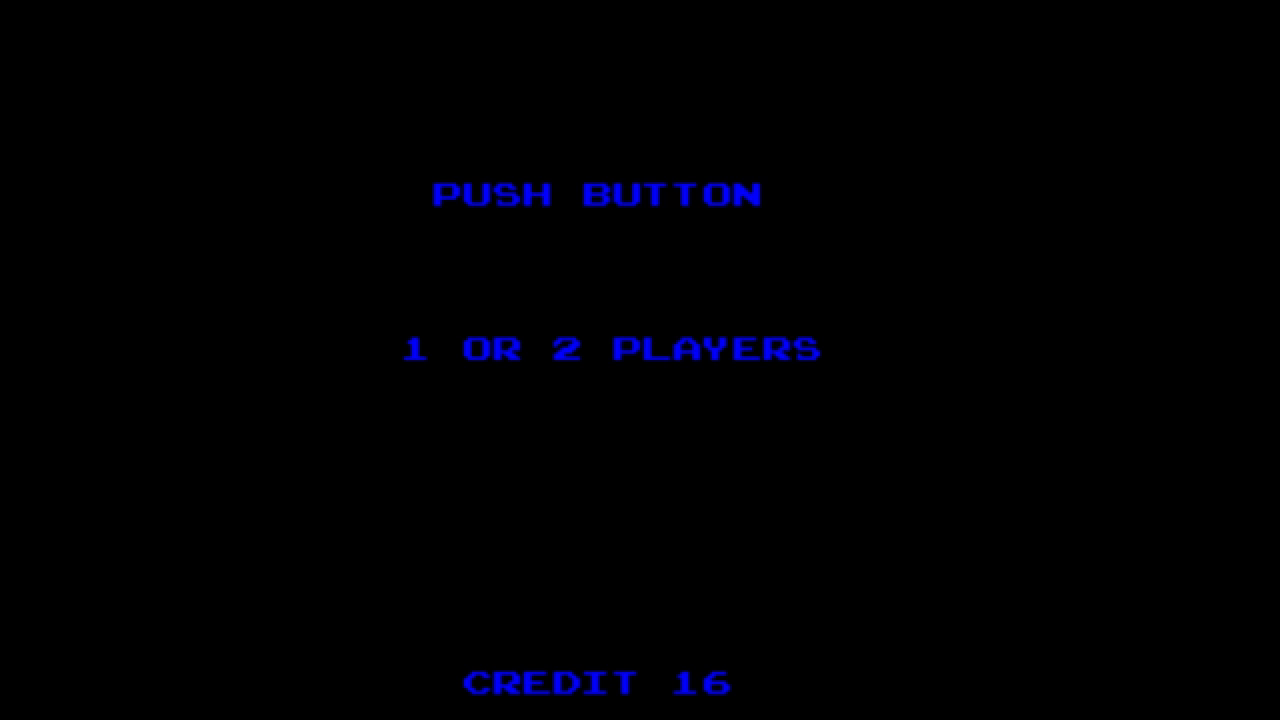
{"action": "key", "text": "1"}
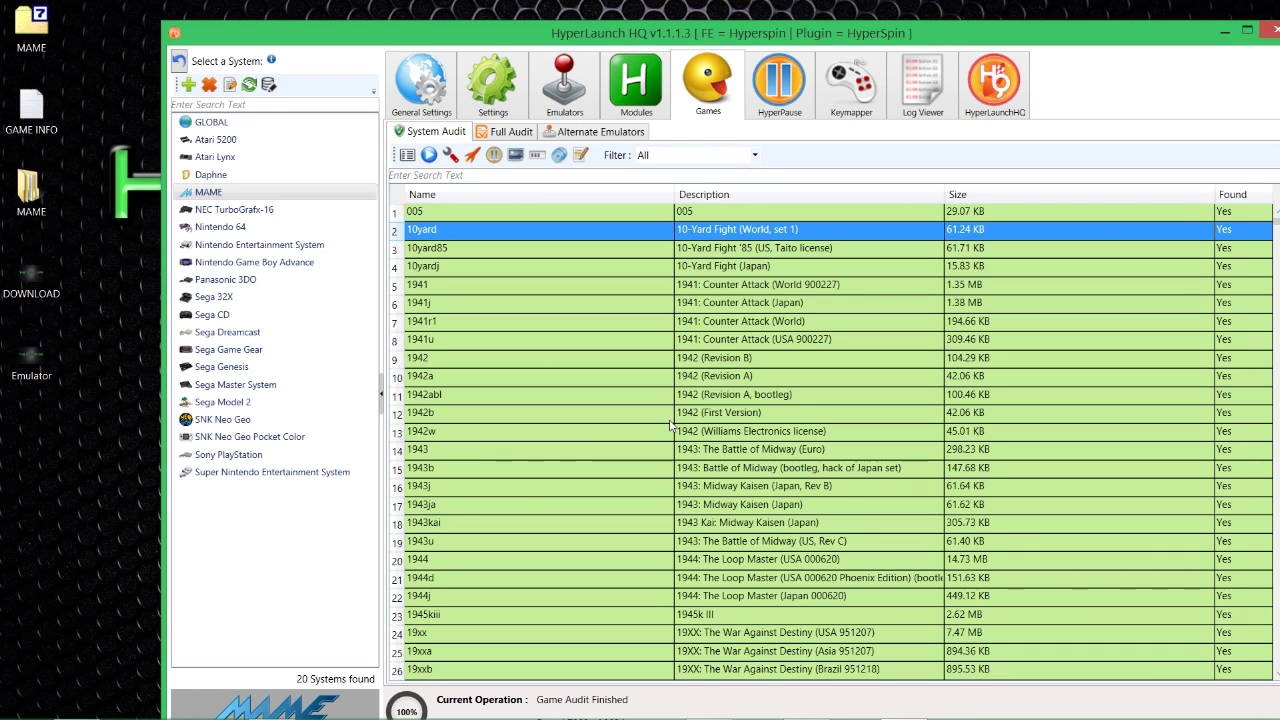
- Switch to HyperLaunch HQ and browse the audited MAME game list for another game to test
{"action": "key", "text": "Down"}
{"action": "key", "text": "Down"}
{"action": "key", "text": "Down"}
{"action": "key", "text": "Down"}
{"action": "key", "text": "Down"}
{"action": "key", "text": "Down"}
{"action": "key", "text": "Down"}
{"action": "key", "text": "Down"}
{"action": "key", "text": "Down"}
{"action": "key", "text": "Down"}
{"action": "key", "text": "Down"}
{"action": "key", "text": "Down"}
{"action": "key", "text": "Down"}
{"action": "key", "text": "Down"}
{"action": "key", "text": "Down"}
{"action": "key", "text": "Down"}
{"action": "key", "text": "Down"}
{"action": "key", "text": "Down"}
{"action": "key", "text": "Down"}
{"action": "key", "text": "Down"}
{"action": "key", "text": "Down"}
{"action": "key", "text": "Down"}
{"action": "key", "text": "Down"}
{"action": "key", "text": "Down"}
{"action": "key", "text": "Down"}
{"action": "key", "text": "Down"}
{"action": "key", "text": "Down"}
{"action": "key", "text": "Down"}
{"action": "key", "text": "Down"}
{"action": "key", "text": "Down"}
{"action": "key", "text": "Down"}
{"action": "key", "text": "Down"}
{"action": "key", "text": "Down"}
{"action": "key", "text": "Down"}
{"action": "key", "text": "Down"}
{"action": "key", "text": "Down"}
{"action": "key", "text": "Down"}
{"action": "key", "text": "Down"}
{"action": "key", "text": "Down"}
{"action": "key", "text": "Down"}
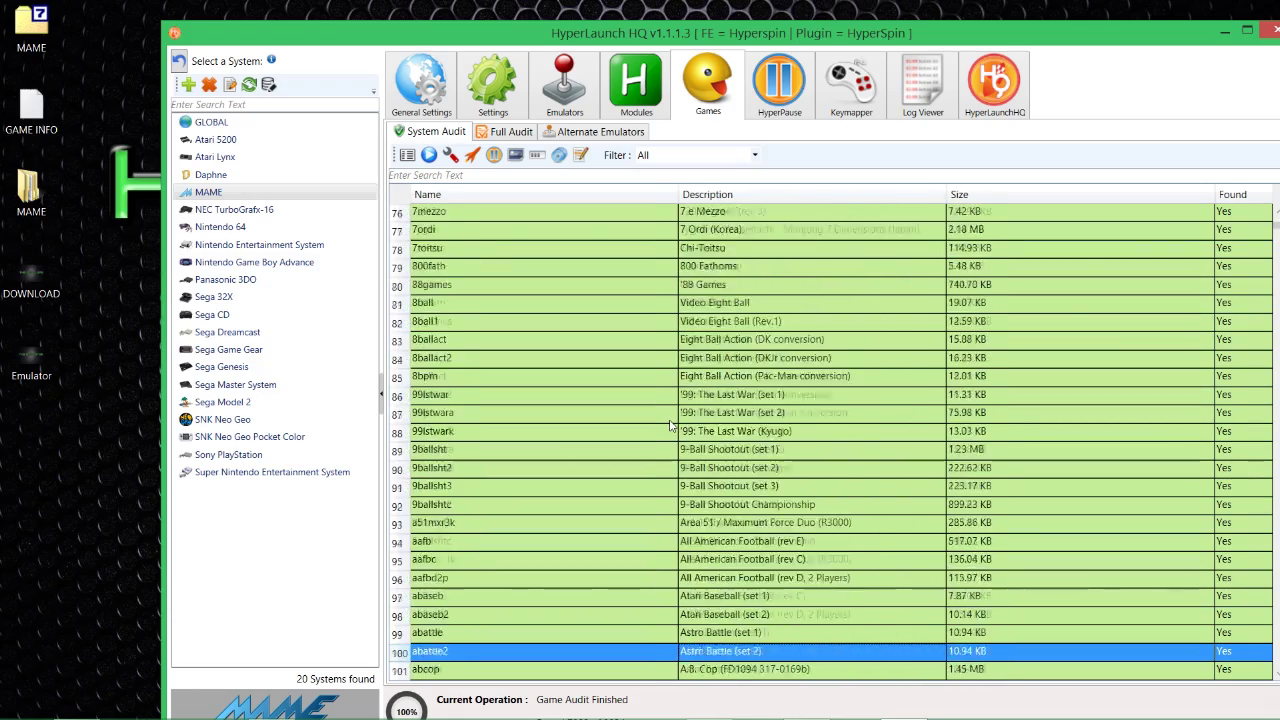
{"action": "key", "text": "Down"}
{"action": "key", "text": "Down"}
{"action": "key", "text": "Down"}
{"action": "key", "text": "Down"}
{"action": "key", "text": "Down"}
{"action": "key", "text": "Down"}
{"action": "key", "text": "Down"}
{"action": "key", "text": "Down"}
{"action": "key", "text": "Down"}
{"action": "key", "text": "Down"}
{"action": "key", "text": "Down"}
{"action": "key", "text": "Down"}
{"action": "key", "text": "Down"}
{"action": "key", "text": "Down"}
{"action": "key", "text": "Down"}
{"action": "key", "text": "Down"}
{"action": "key", "text": "Down"}
{"action": "key", "text": "Down"}
{"action": "key", "text": "Down"}
{"action": "key", "text": "Down"}
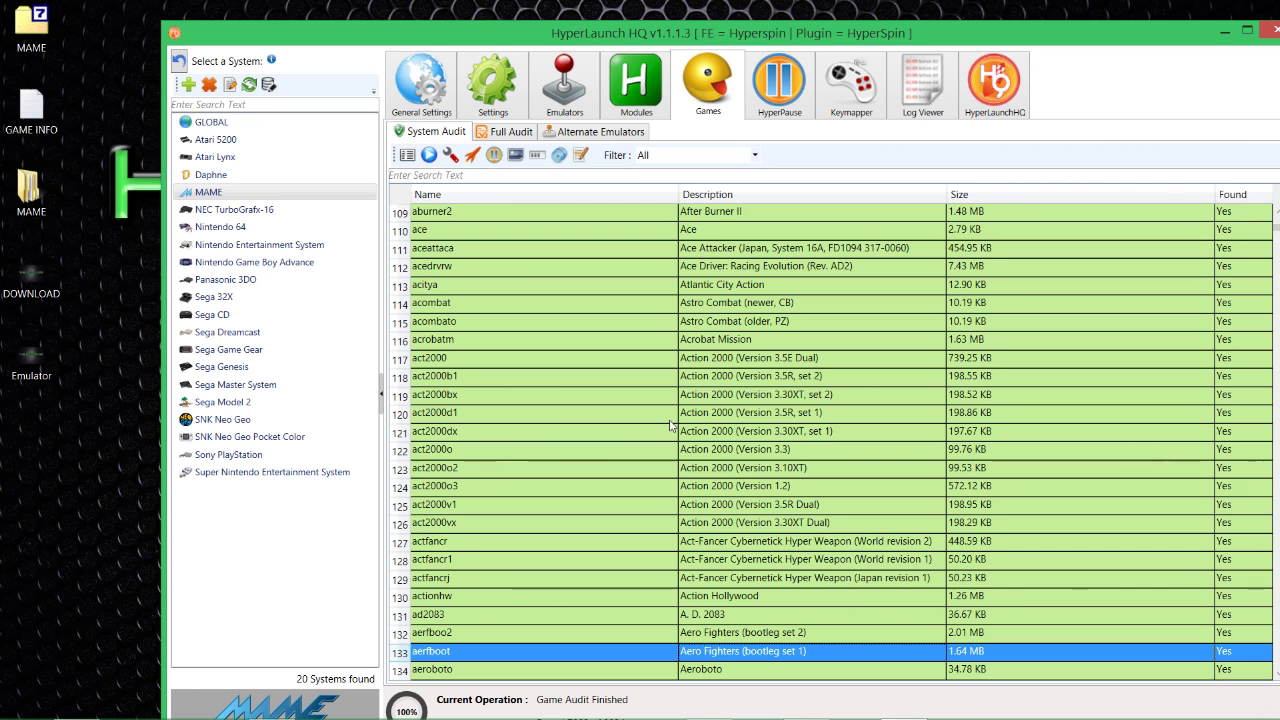
{"action": "scroll", "coordinate": [625, 415], "scroll_direction": "down", "scroll_amount": 13}
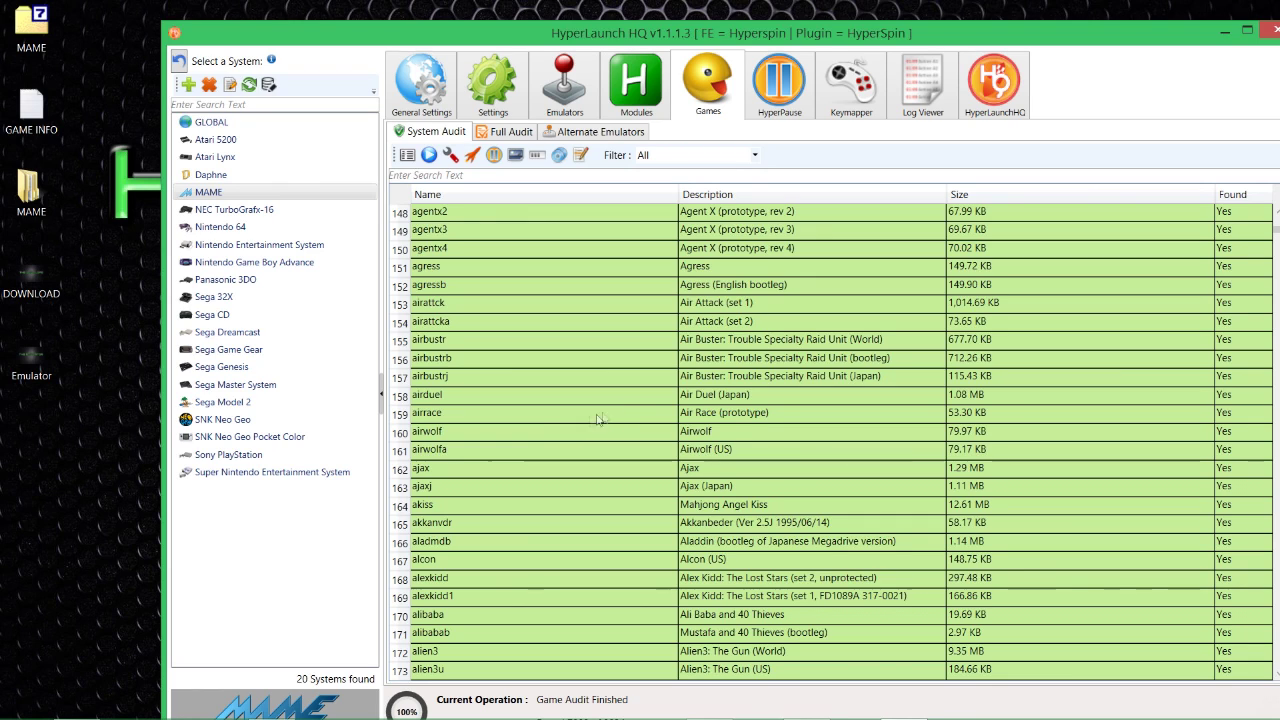
- Select Airwolf (US) in the MAME game list and launch it through HyperLaunch
{"action": "left_click", "coordinate": [520, 436]}
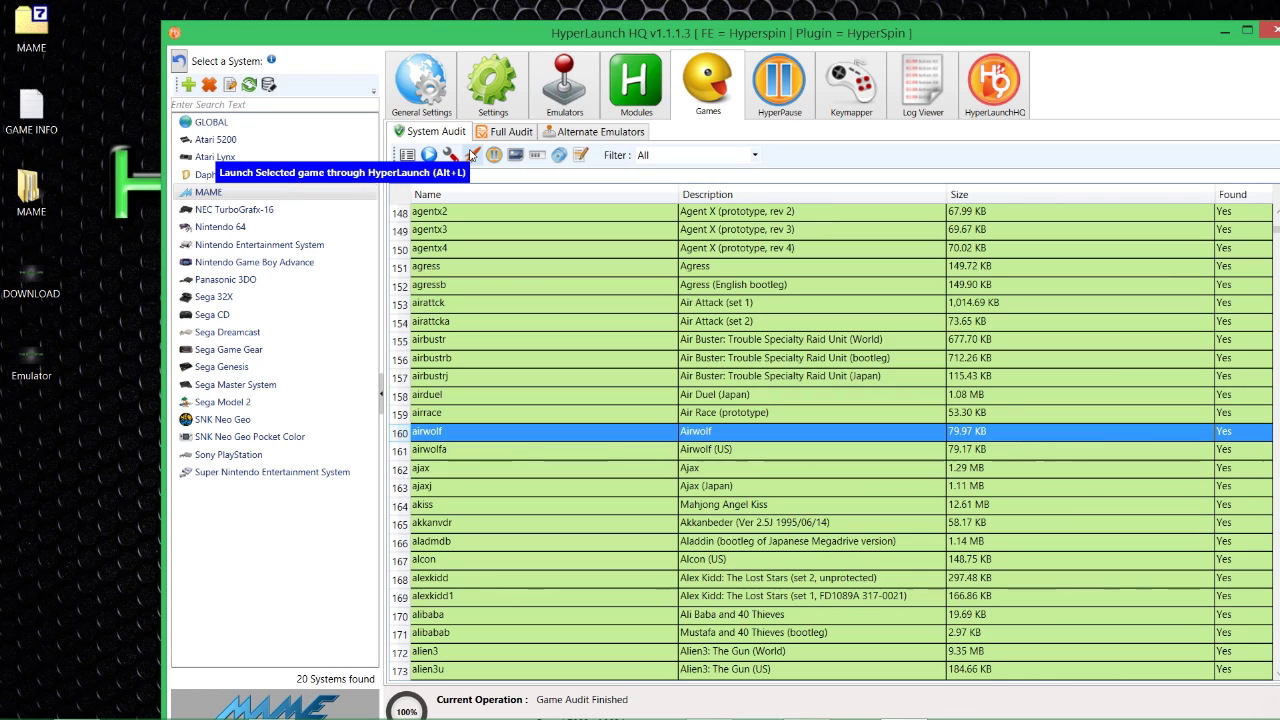
{"action": "left_click", "coordinate": [486, 454]}
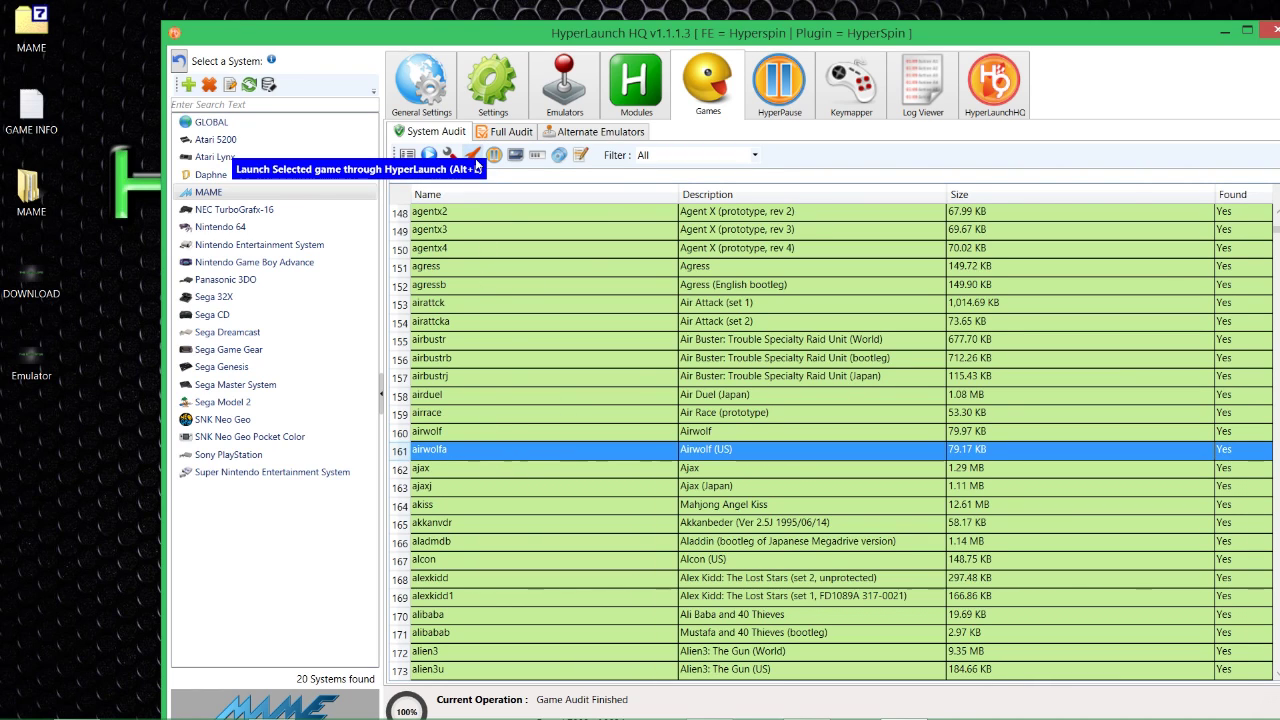
{"action": "key", "text": "alt+l"}
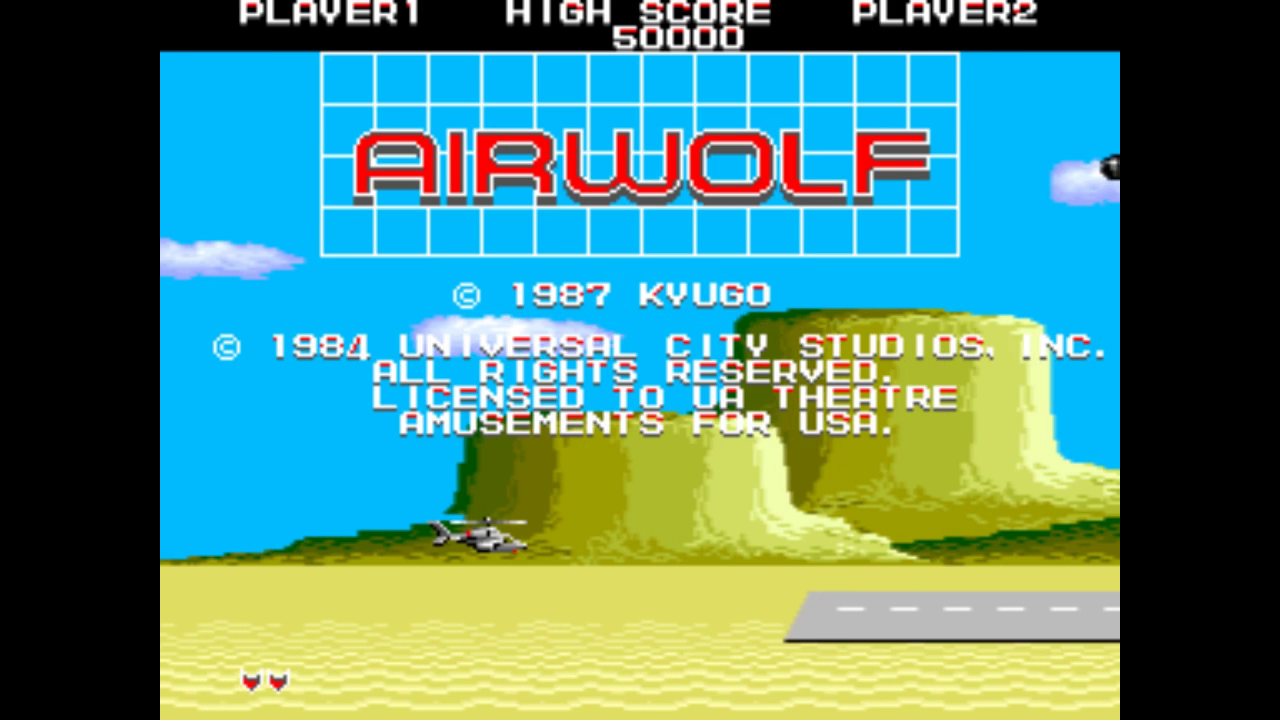
- Insert six coins in Airwolf to add six credits
{"action": "key", "text": "5"}
{"action": "key", "text": "5"}
{"action": "key", "text": "5"}
{"action": "key", "text": "5"}
{"action": "key", "text": "5"}
{"action": "key", "text": "5"}
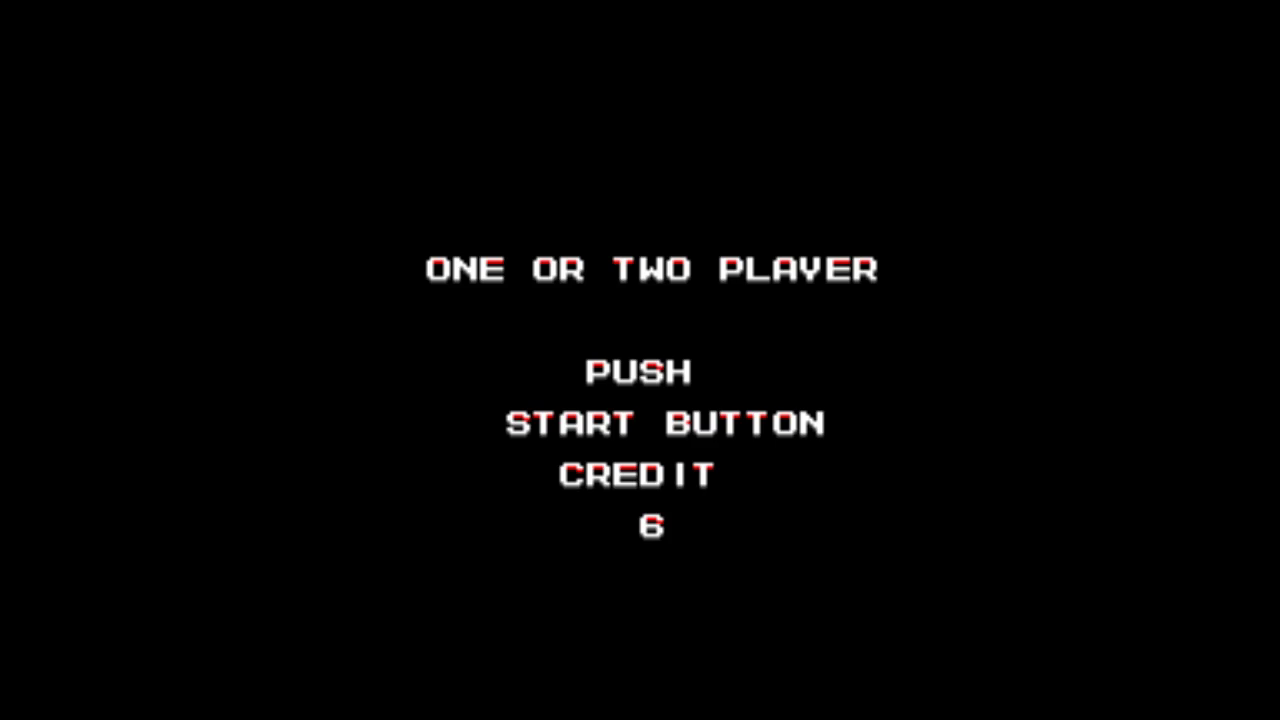
- Start a one-player Airwolf game and fly the helicopter in all directions while firing at the enemy helicopters
{"action": "key", "text": "1"}
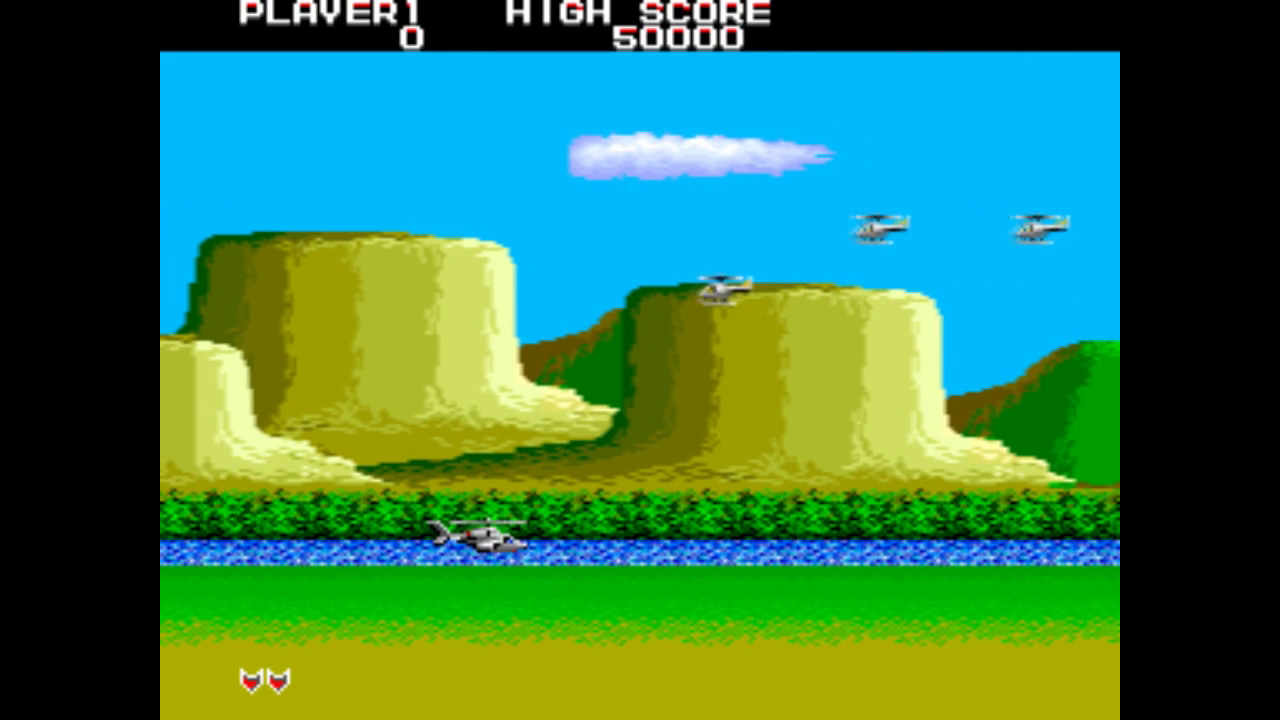
{"action": "key", "text": "Left"}
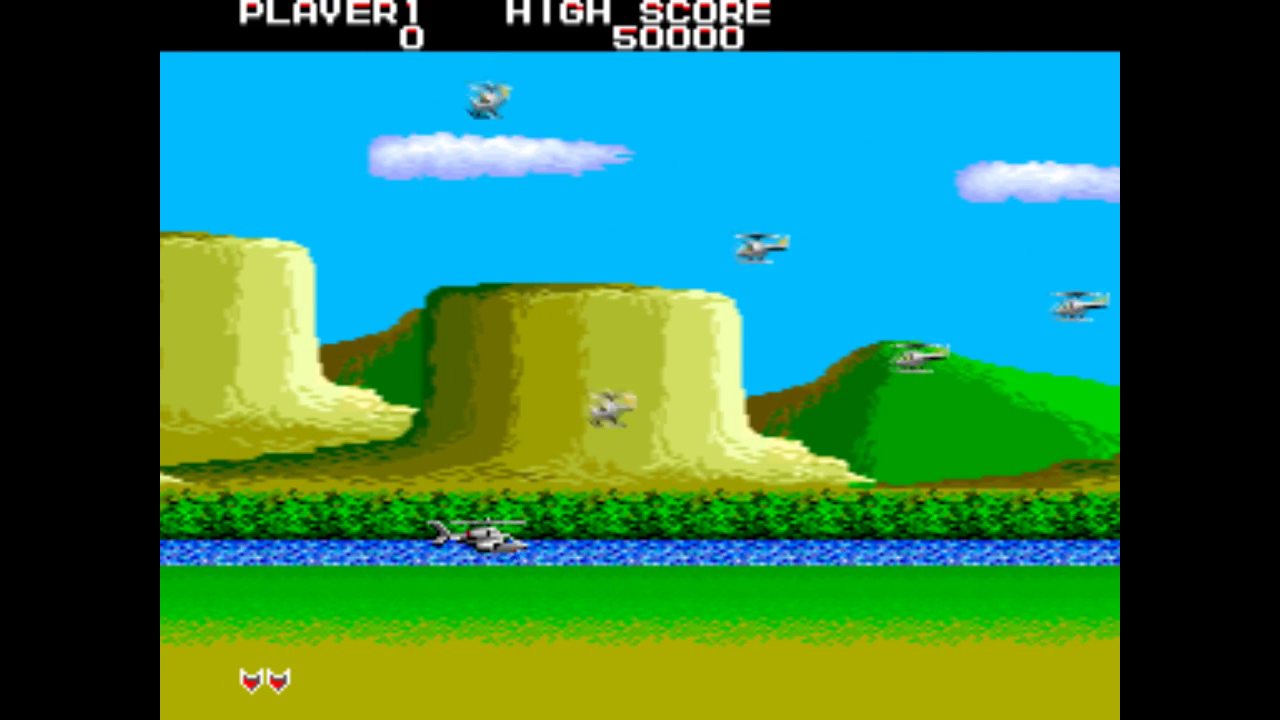
{"action": "key", "text": "Up"}
{"action": "key", "text": "Left"}
{"action": "key", "text": "Up"}
{"action": "key", "text": "Right"}
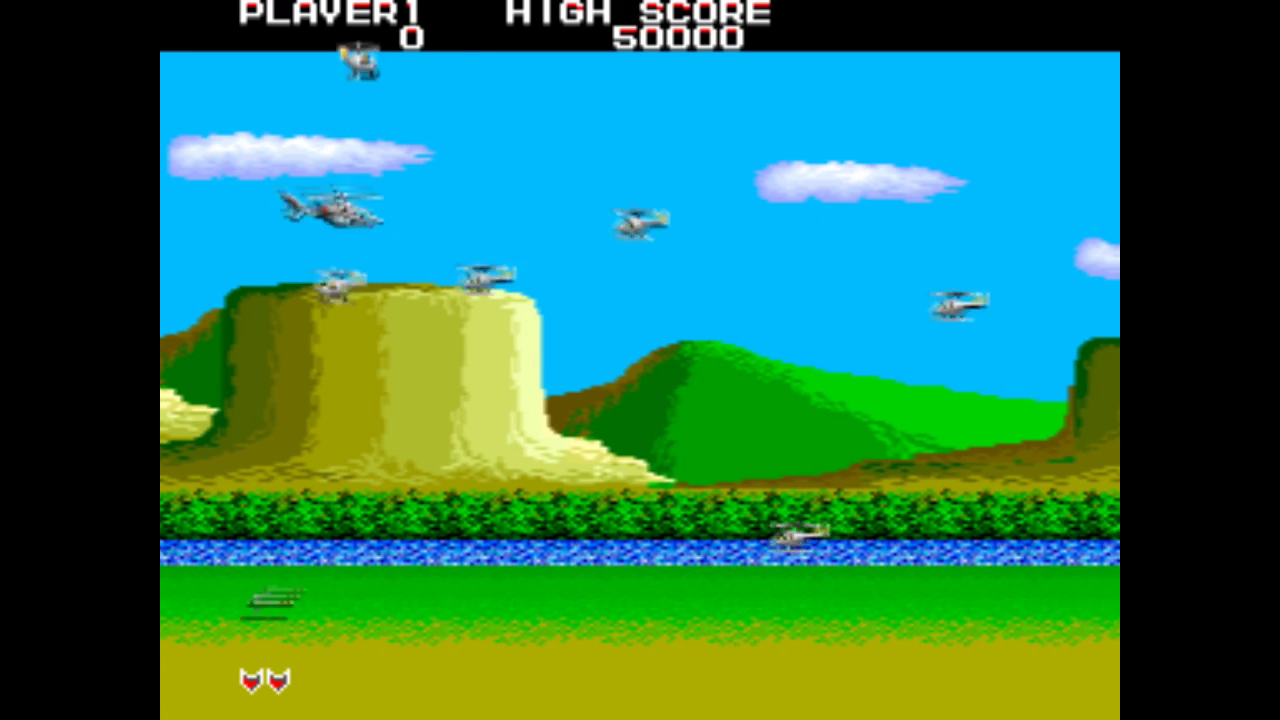
{"action": "key", "text": "Right"}
{"action": "key", "text": "z"}
{"action": "key", "text": "Down"}
{"action": "key", "text": "Up"}
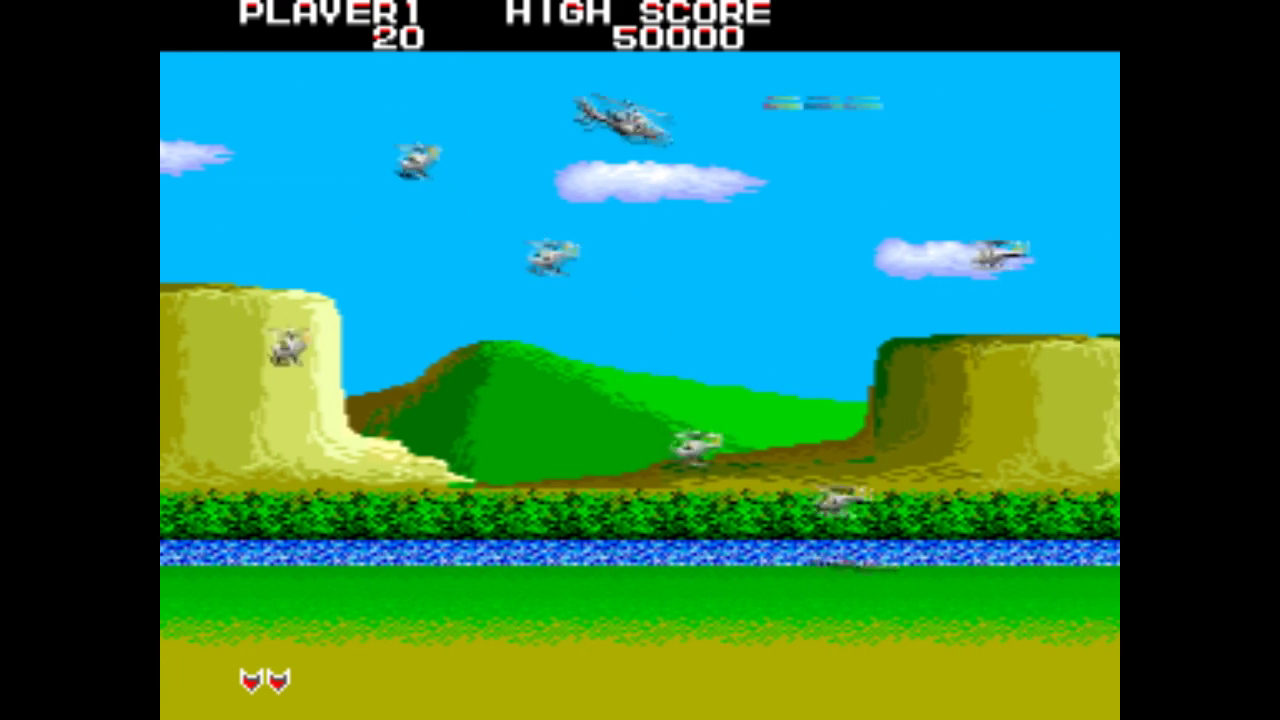
{"action": "key", "text": "Down"}
{"action": "key", "text": "Left"}
{"action": "key", "text": "Down"}
{"action": "key", "text": "z"}
{"action": "key", "text": "Right"}
{"action": "key", "text": "Up"}
{"action": "key", "text": "Left"}
{"action": "key", "text": "Down"}
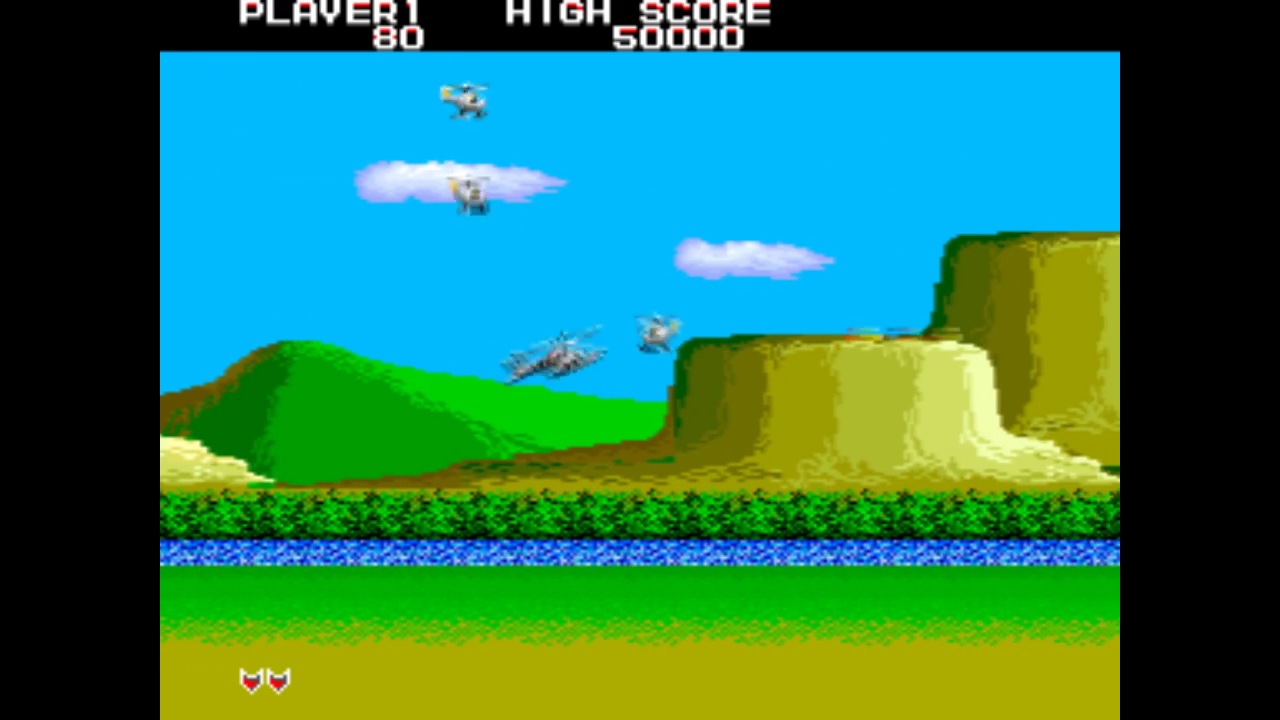
{"action": "key", "text": "Up"}
{"action": "key", "text": "Left"}
{"action": "key", "text": "Up"}
{"action": "key", "text": "z"}
{"action": "key", "text": "Down"}
{"action": "key", "text": "Right"}
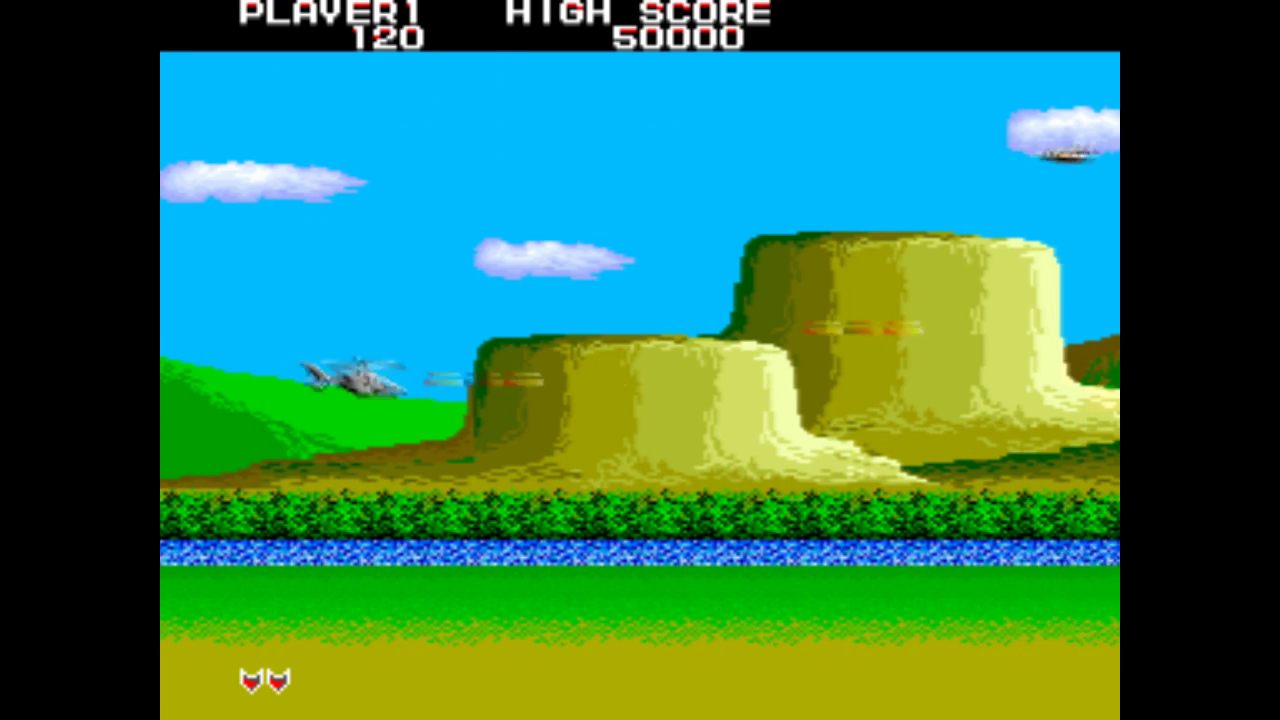
{"action": "key", "text": "Up"}
{"action": "key", "text": "Down"}
{"action": "key", "text": "Left"}
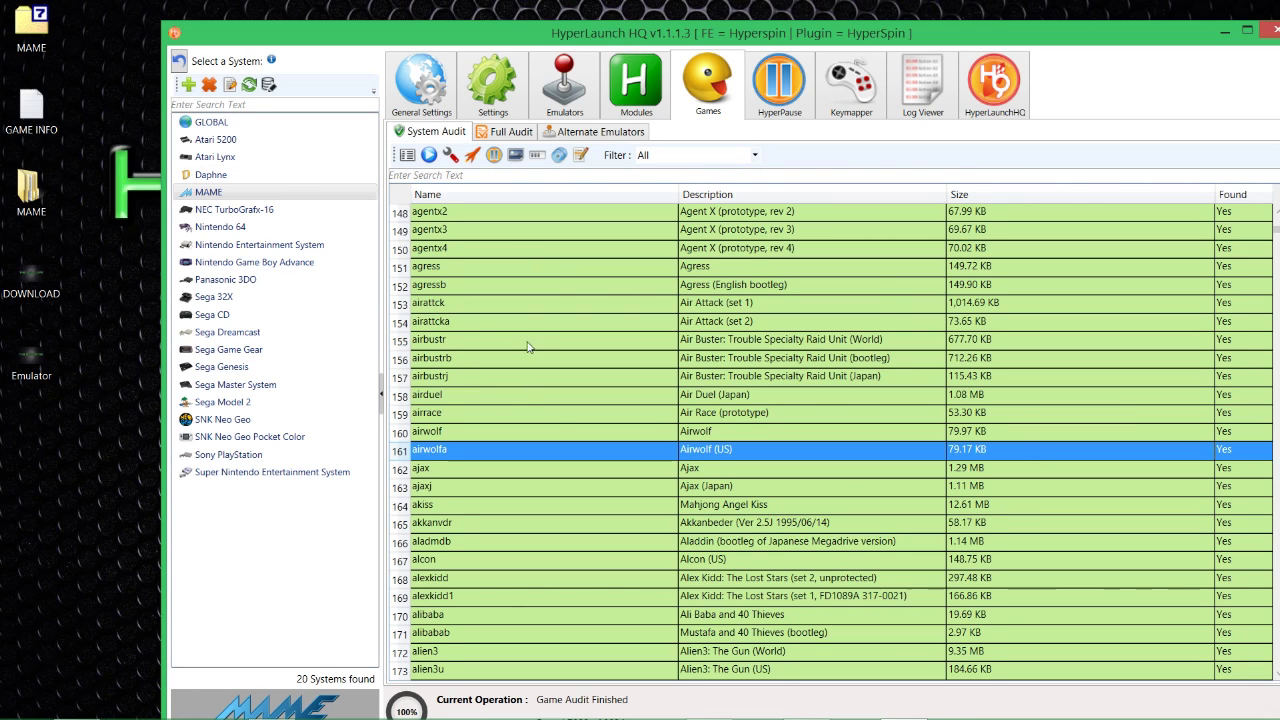
{"action": "scroll", "coordinate": [530, 347], "scroll_direction": "down", "scroll_amount": 4}
{"action": "scroll", "coordinate": [524, 366], "scroll_direction": "up", "scroll_amount": 8}
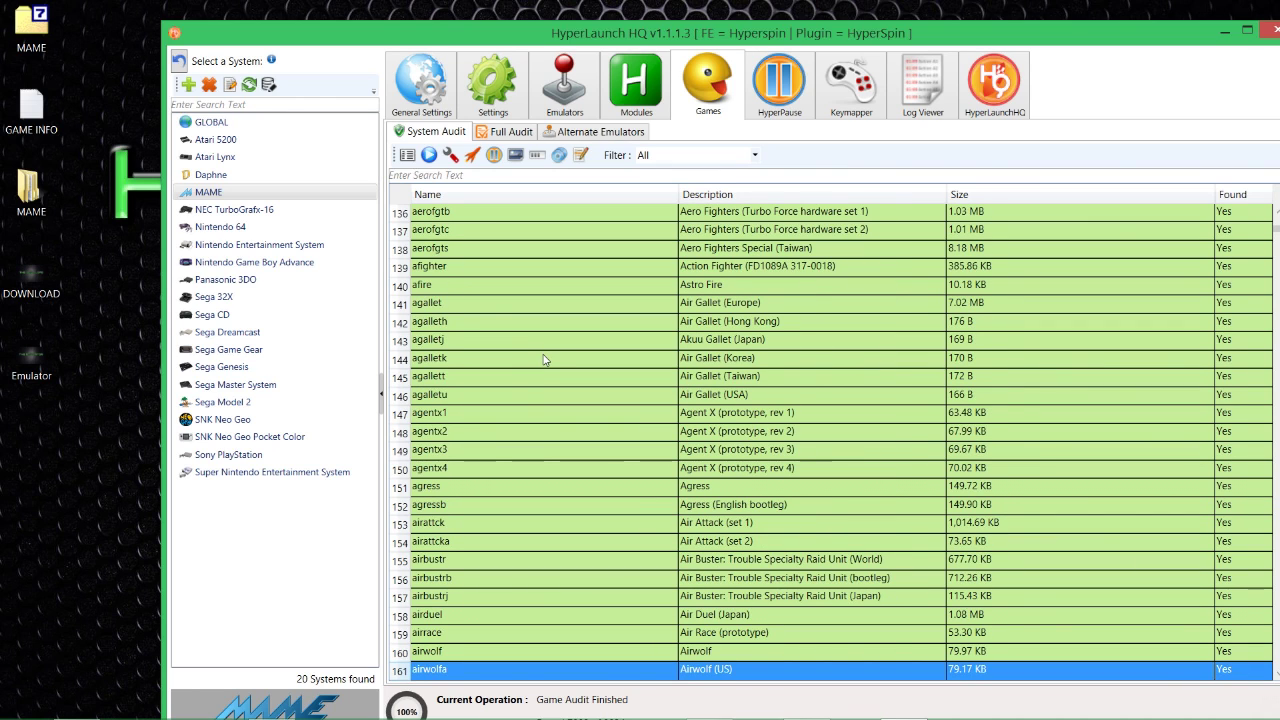
{"action": "scroll", "coordinate": [543, 358], "scroll_direction": "down", "scroll_amount": 2}
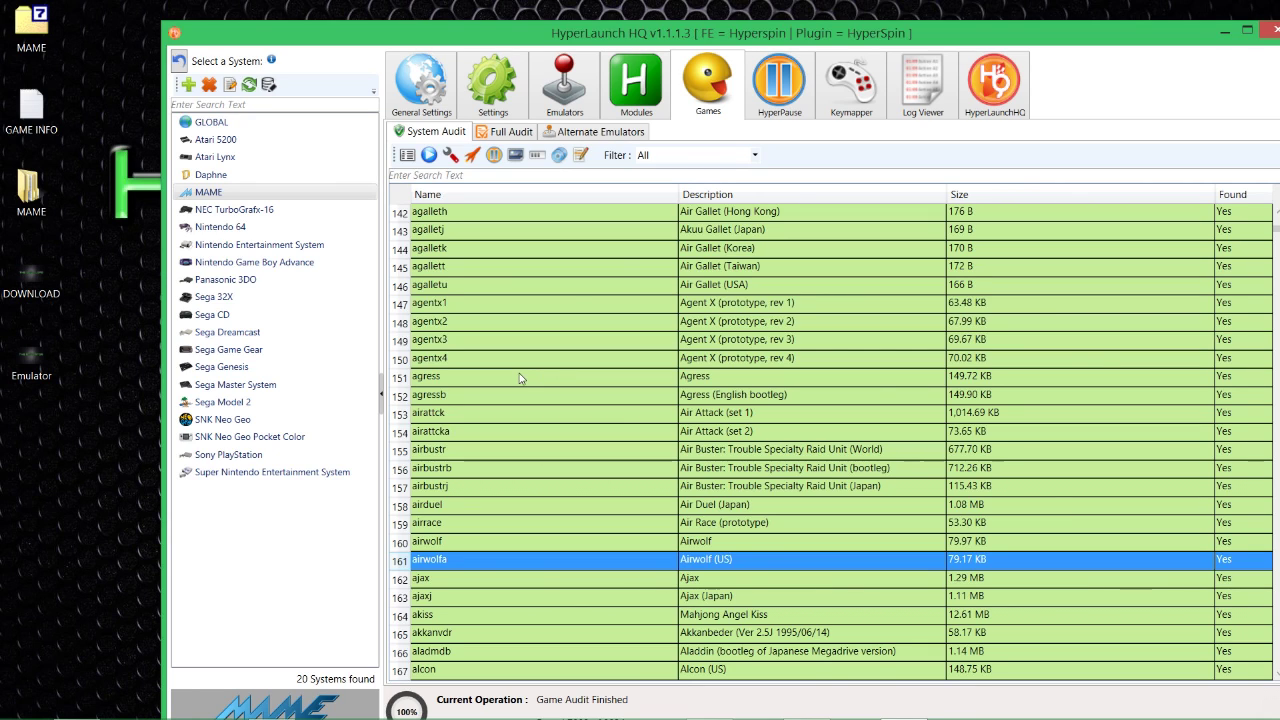
{"action": "scroll", "coordinate": [520, 377], "scroll_direction": "down", "scroll_amount": 2}
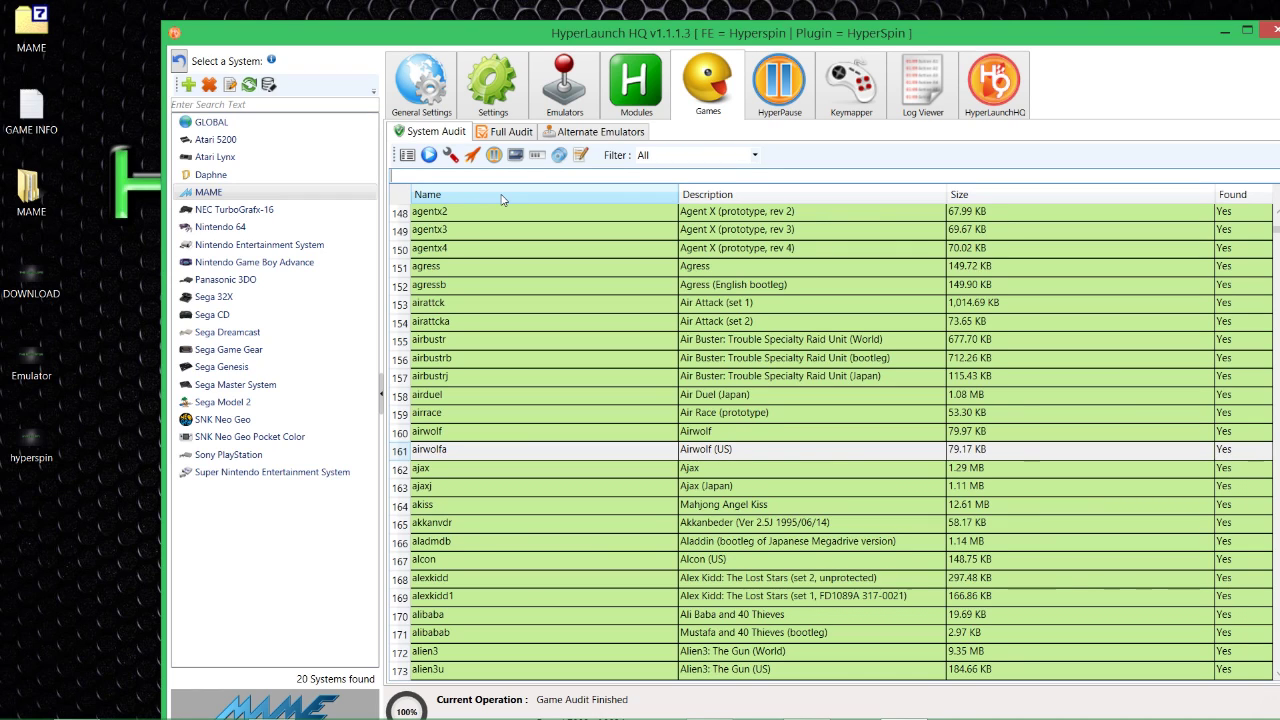
- Open the MAME folder on the desktop and browse to DATABASES, MAMEUIFX 153 Databases
{"action": "double_click", "coordinate": [27, 200]}
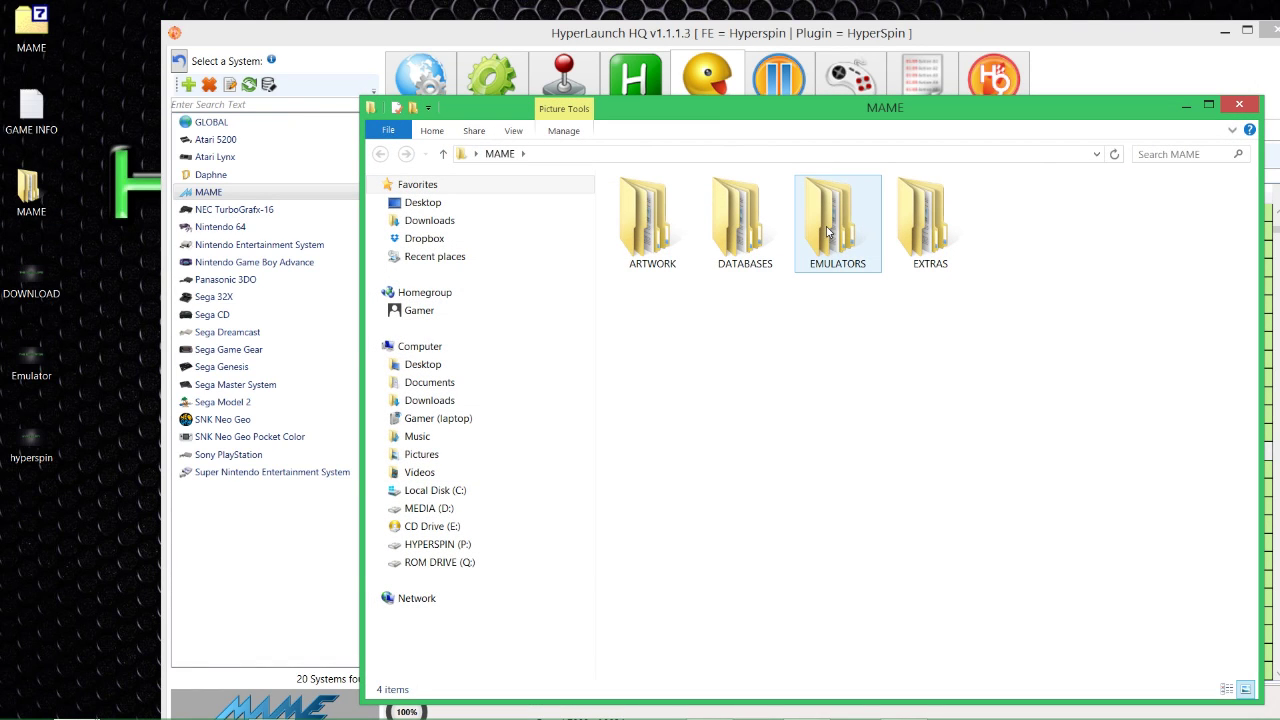
{"action": "left_click", "coordinate": [733, 229]}
{"action": "double_click", "coordinate": [733, 229]}
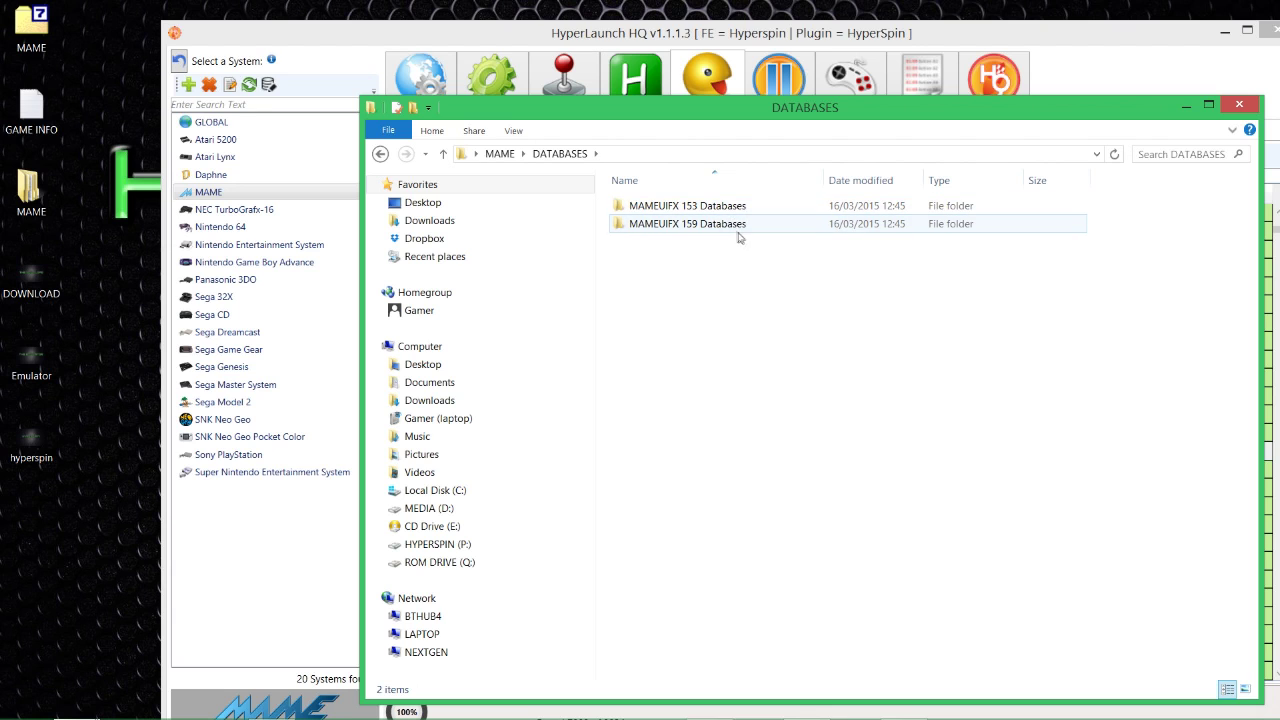
{"action": "double_click", "coordinate": [743, 206]}
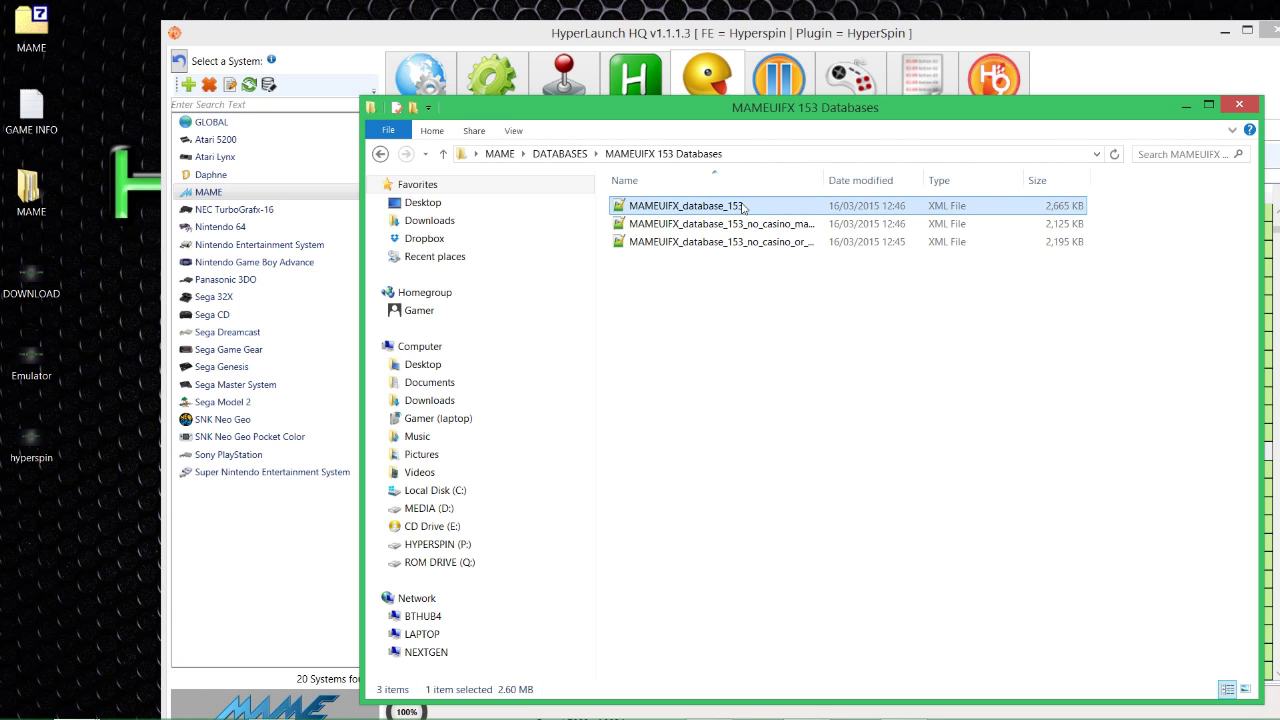
{"action": "left_click_drag", "start_coordinate": [672, 114], "coordinate": [650, 162]}
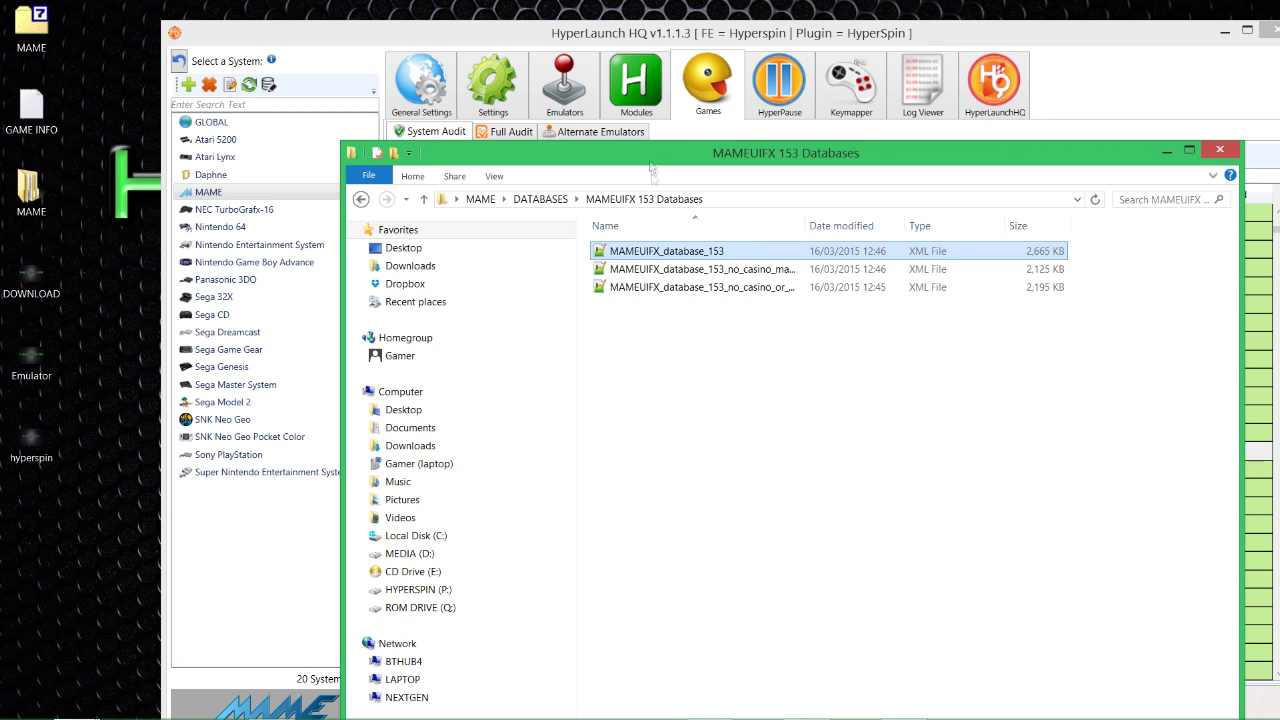
- Return to HyperLaunch HQ and look through the audited MAME game list for casino, poker and other game types
{"action": "left_click", "coordinate": [672, 38]}
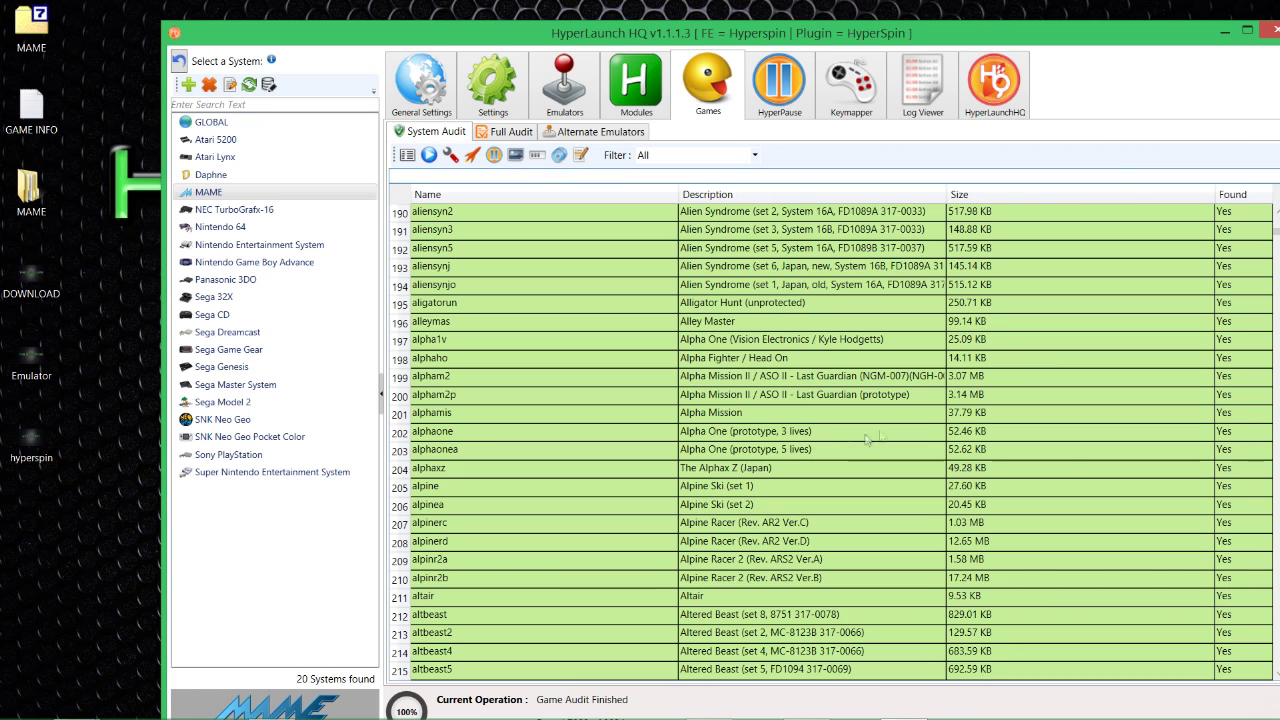
{"action": "scroll", "coordinate": [613, 406], "scroll_direction": "down", "scroll_amount": 13}
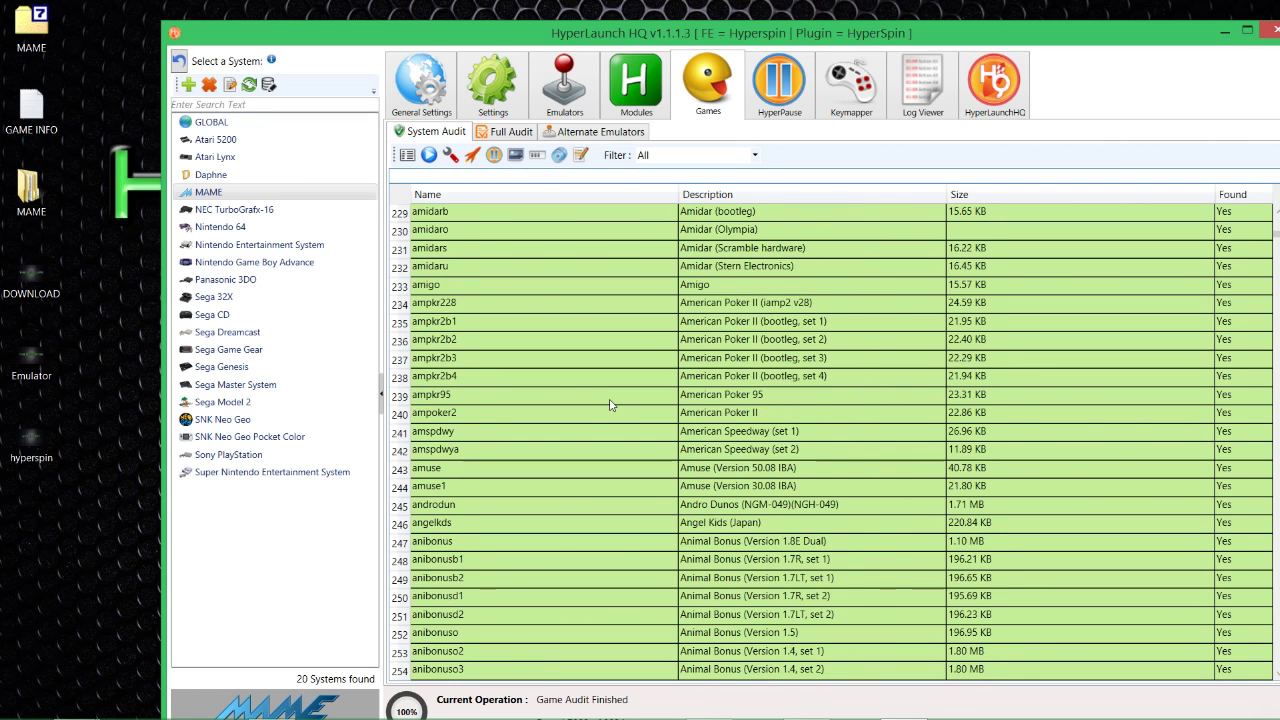
{"action": "scroll", "coordinate": [517, 412], "scroll_direction": "up", "scroll_amount": 6}
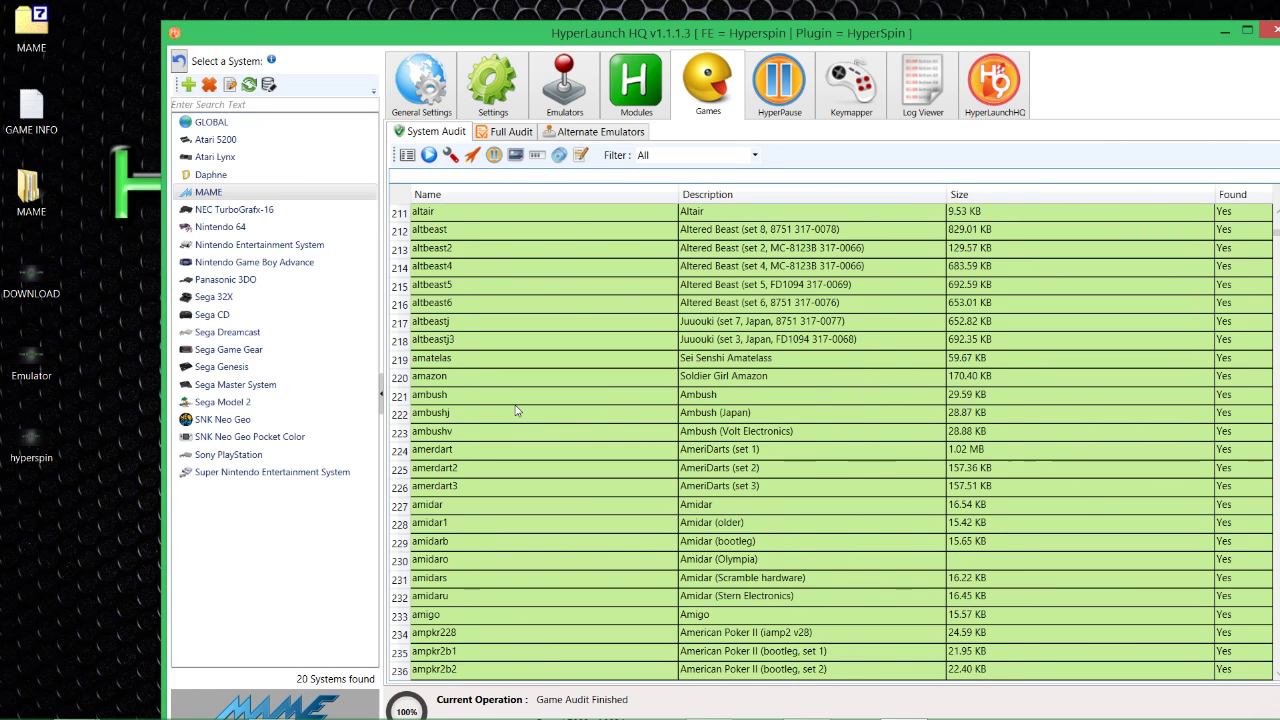
{"action": "scroll", "coordinate": [517, 412], "scroll_direction": "down", "scroll_amount": 13}
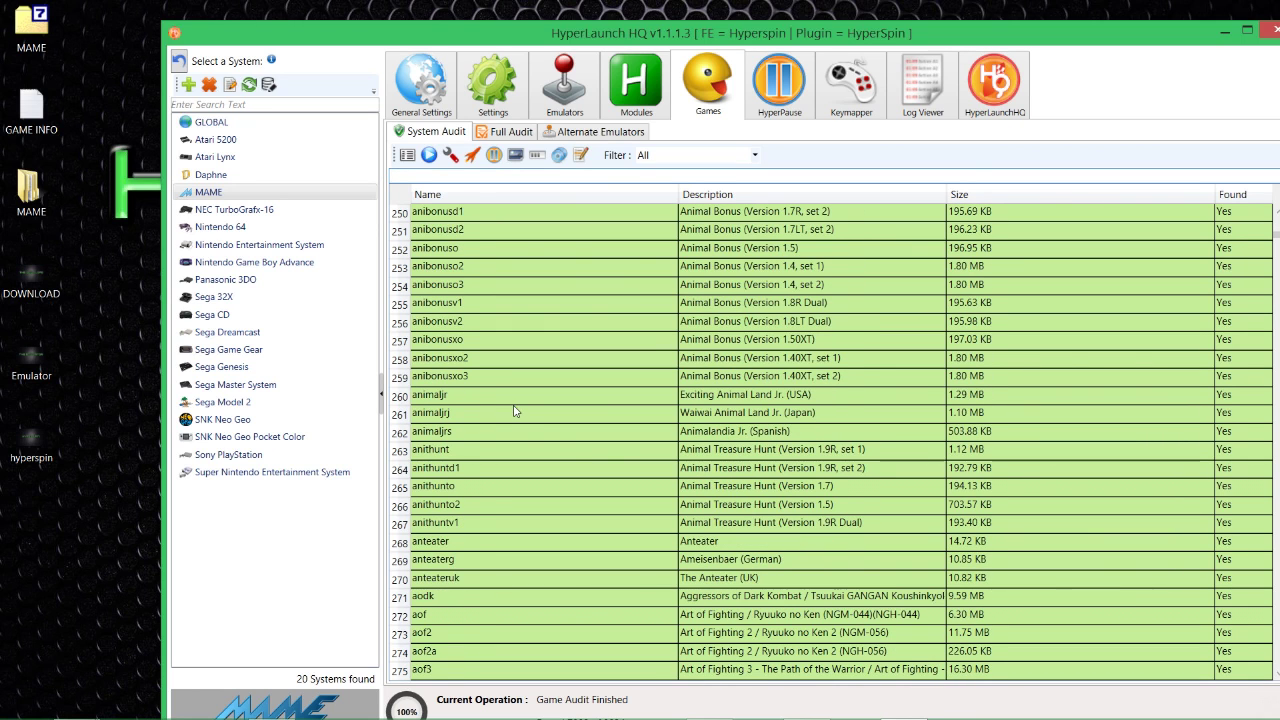
{"action": "scroll", "coordinate": [517, 412], "scroll_direction": "down", "scroll_amount": 6}
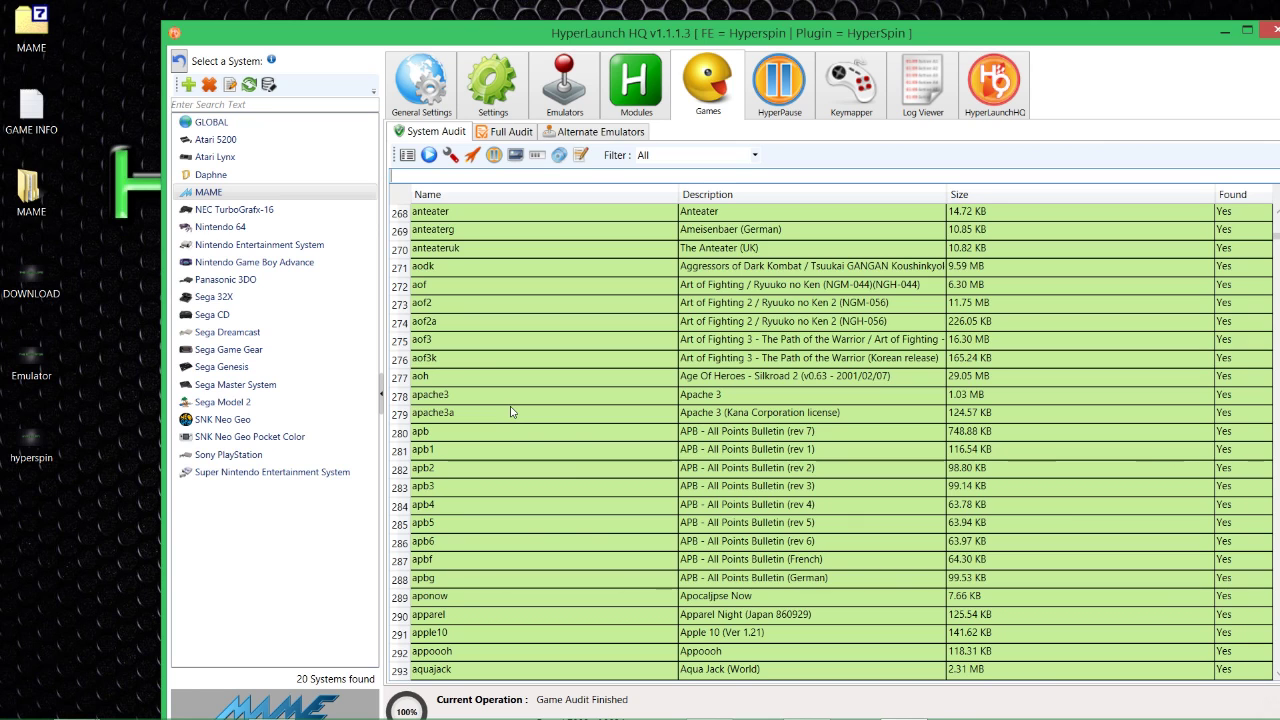
{"action": "scroll", "coordinate": [608, 434], "scroll_direction": "down", "scroll_amount": 6}
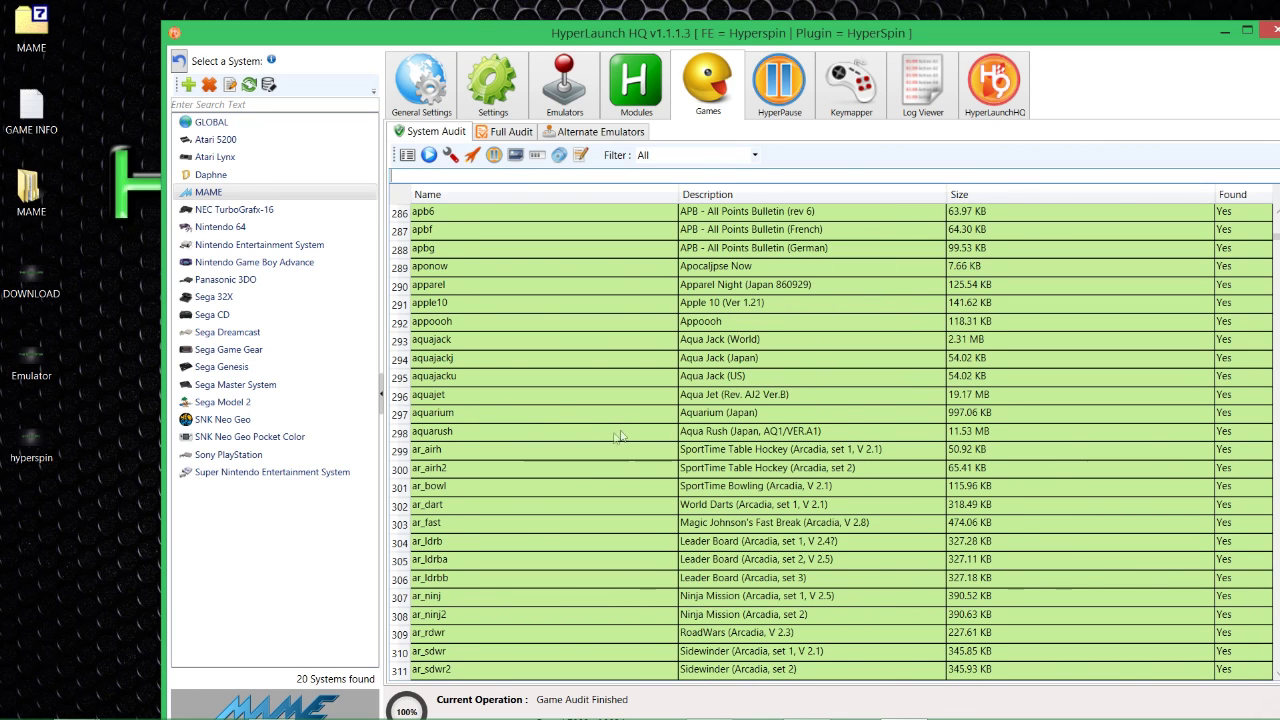
{"action": "scroll", "coordinate": [611, 444], "scroll_direction": "down", "scroll_amount": 2}
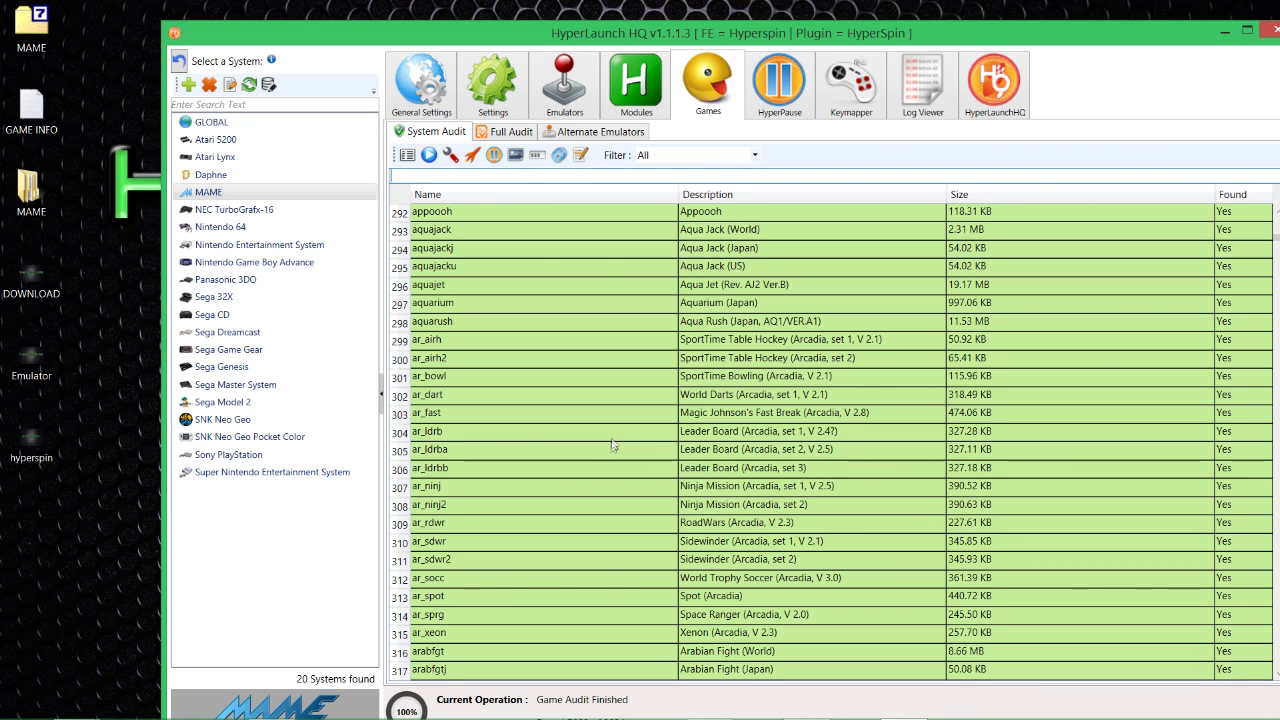
{"action": "scroll", "coordinate": [613, 443], "scroll_direction": "down", "scroll_amount": 6}
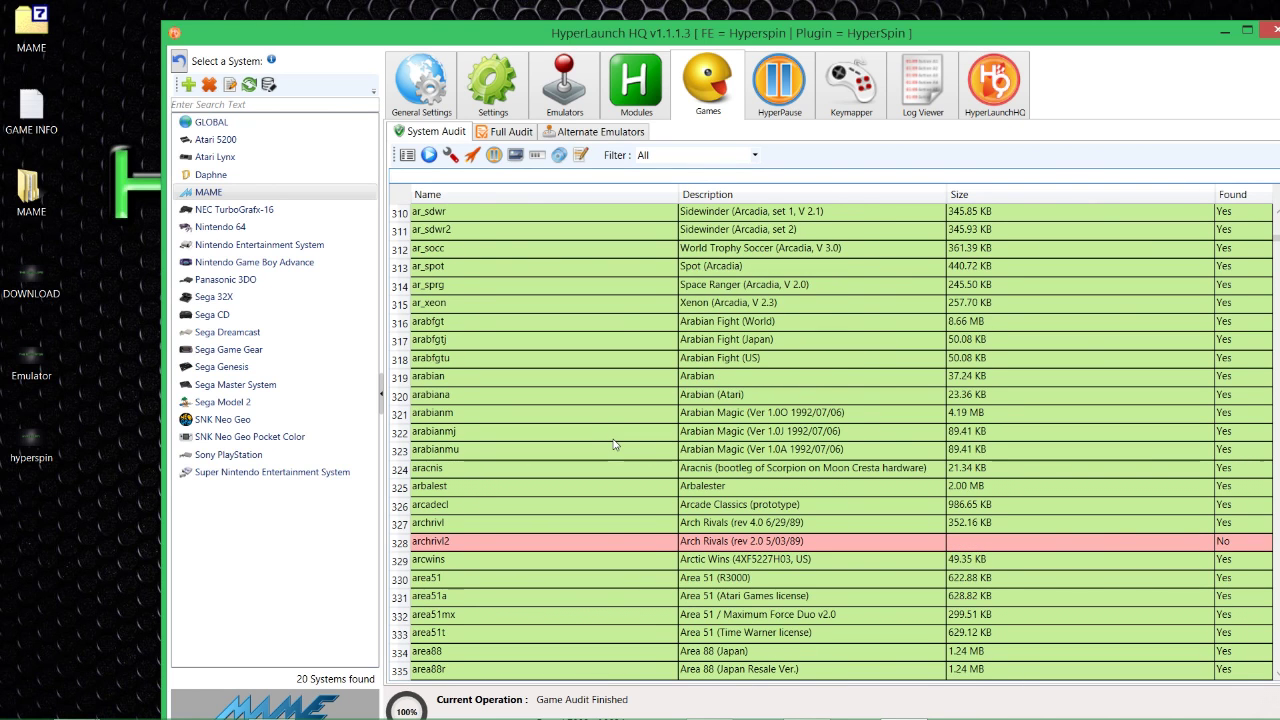
{"action": "scroll", "coordinate": [615, 444], "scroll_direction": "up", "scroll_amount": 20}
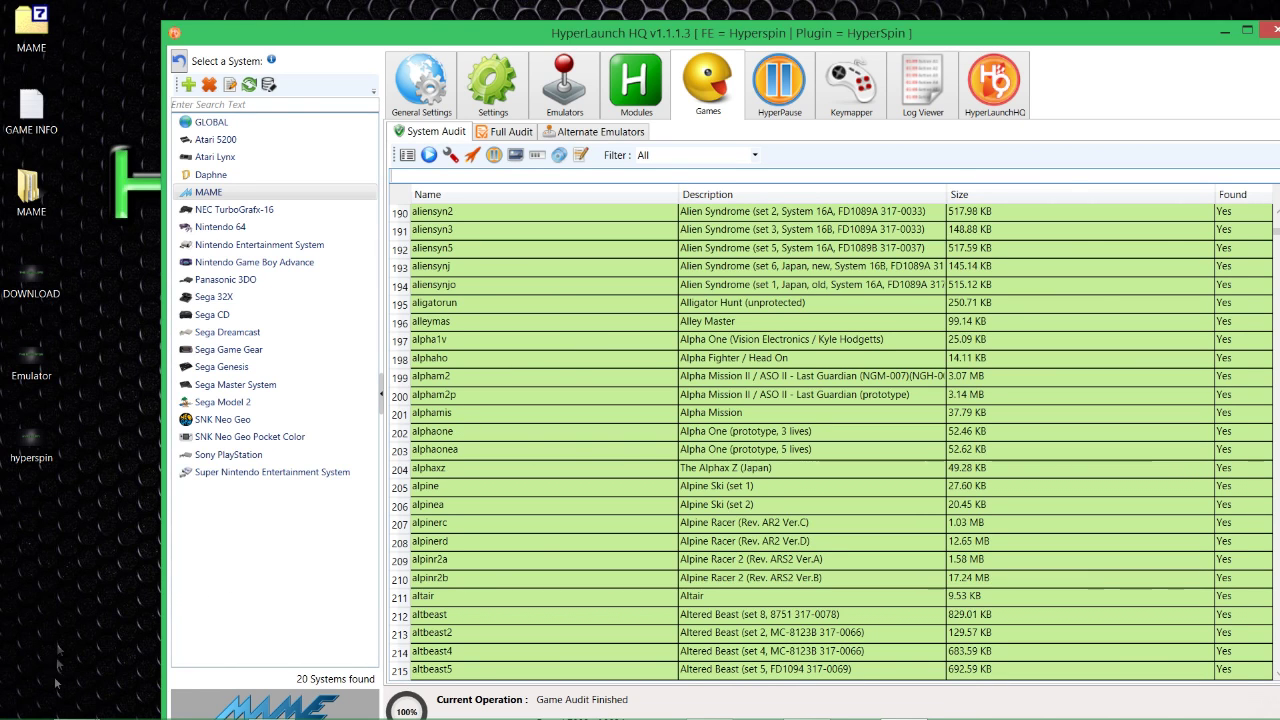
- Switch back to the MAMEUIFX databases in File Explorer and check the files in the MAMEUIFX 159 Databases folder
{"action": "mouse_move", "coordinate": [72, 703]}
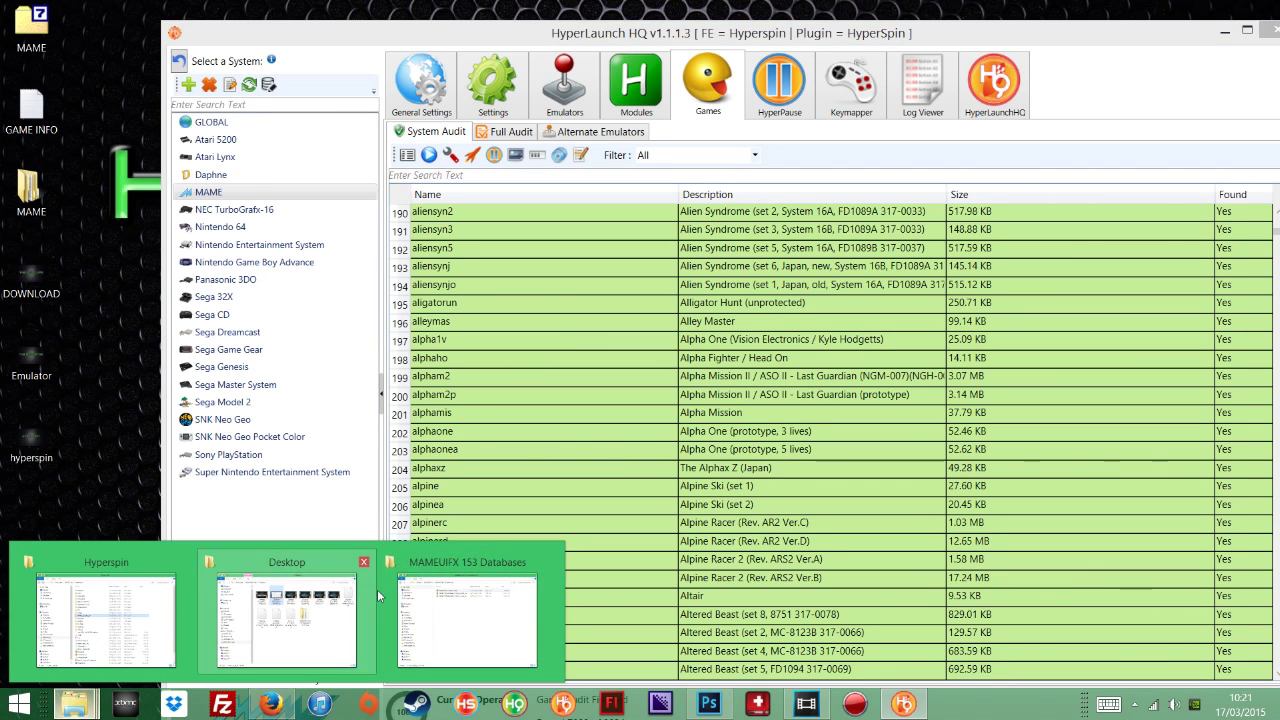
{"action": "left_click", "coordinate": [450, 610]}
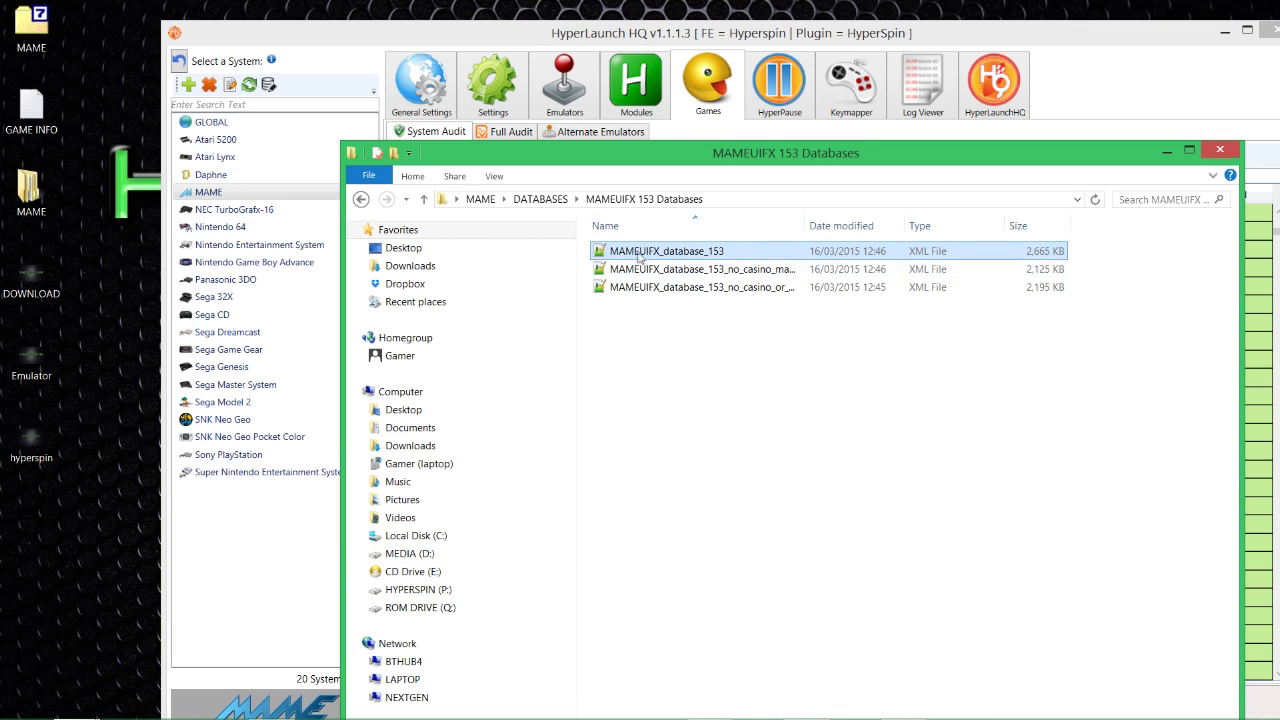
{"action": "key", "text": "BackSpace"}
{"action": "left_click", "coordinate": [673, 271], "text": "shift"}
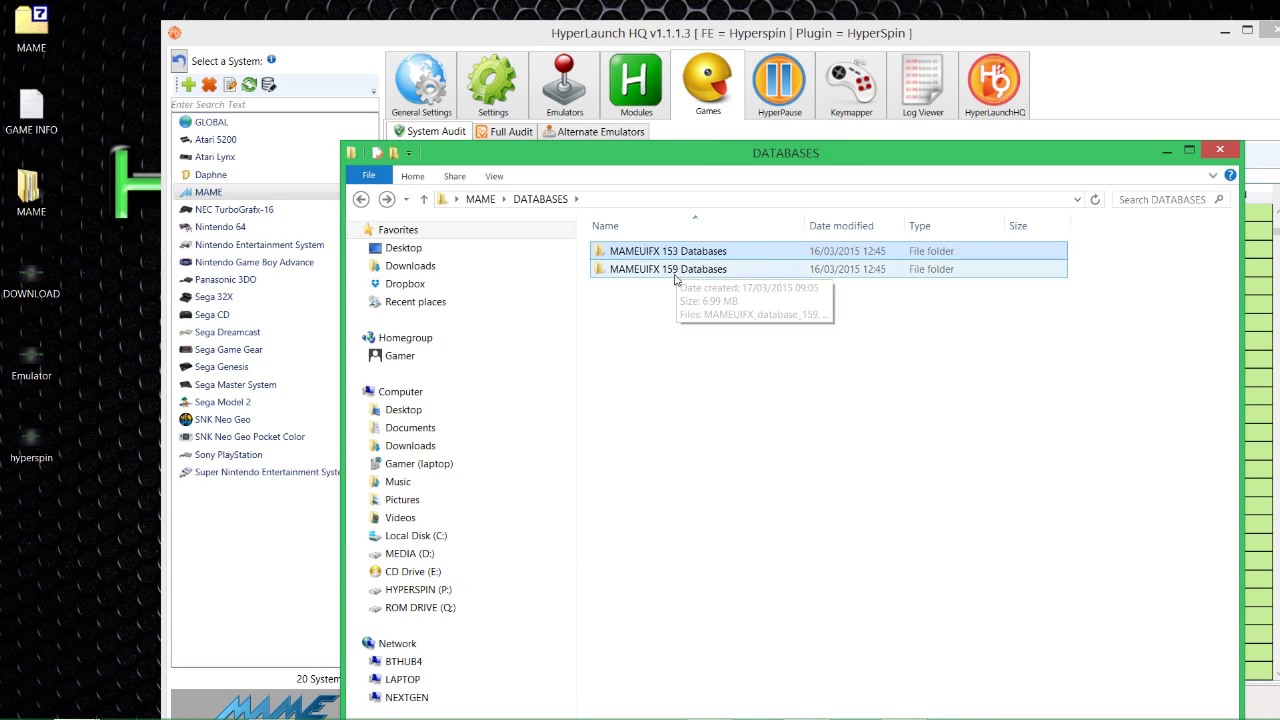
{"action": "double_click", "coordinate": [673, 271]}
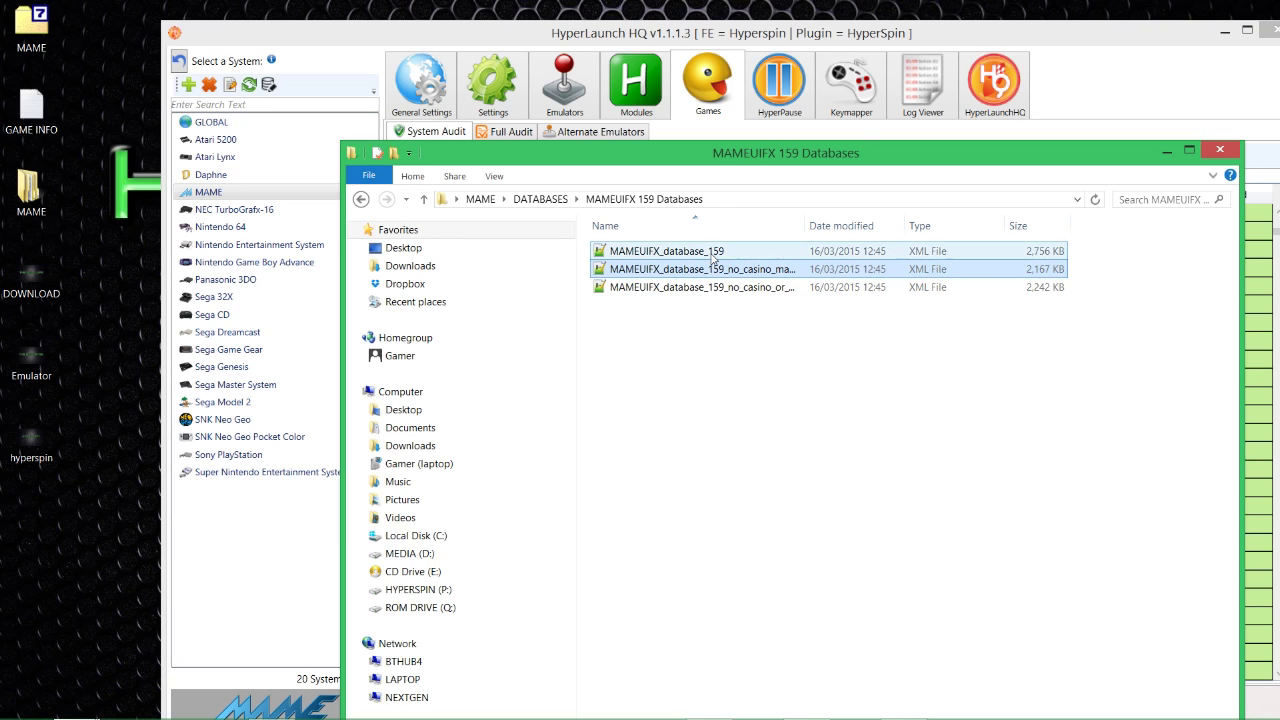
{"action": "key", "text": "BackSpace"}
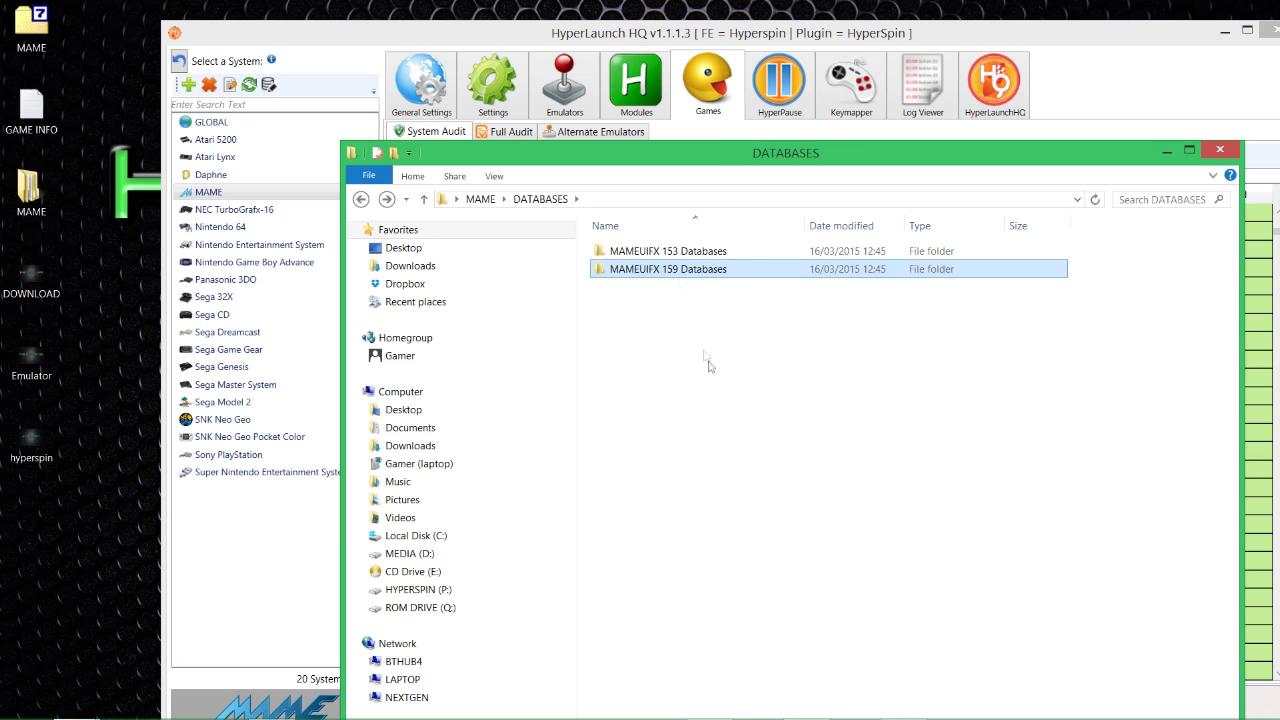
- Open the MAMEUIFX 153 Databases folder and widen the Name column to compare the full names of its XML files
{"action": "double_click", "coordinate": [660, 252]}
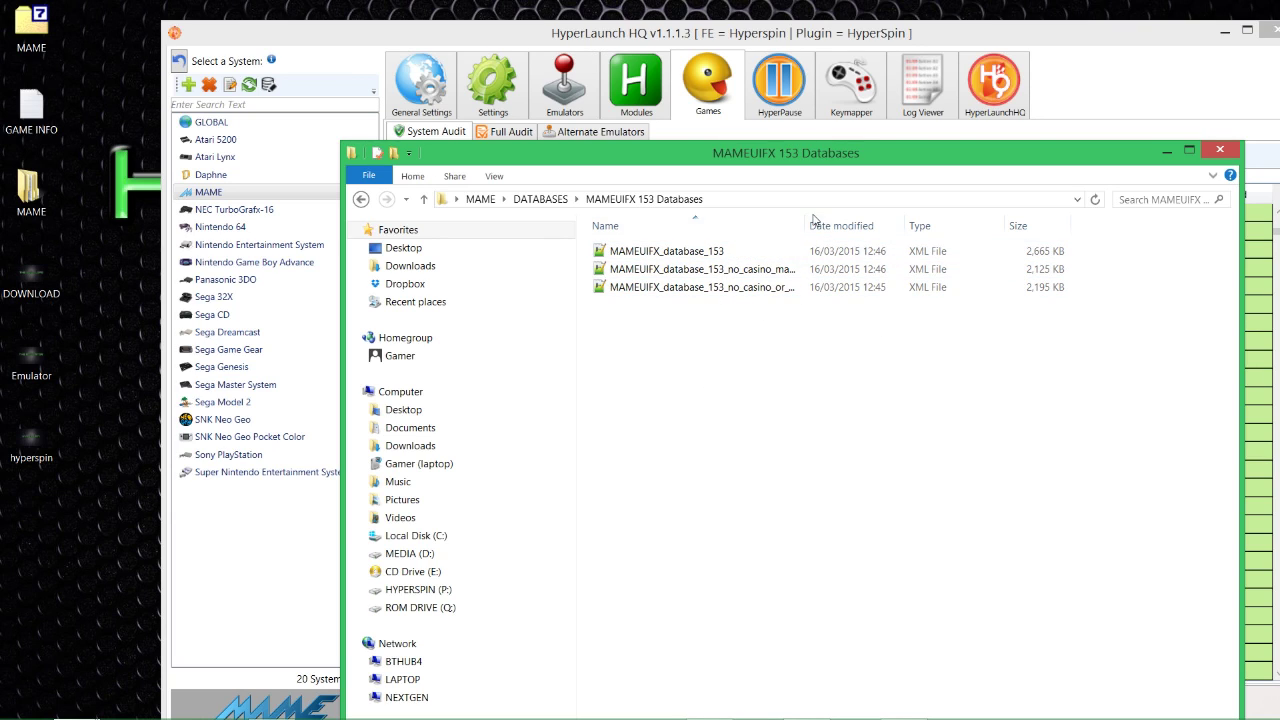
{"action": "left_click_drag", "start_coordinate": [807, 225], "coordinate": [908, 225]}
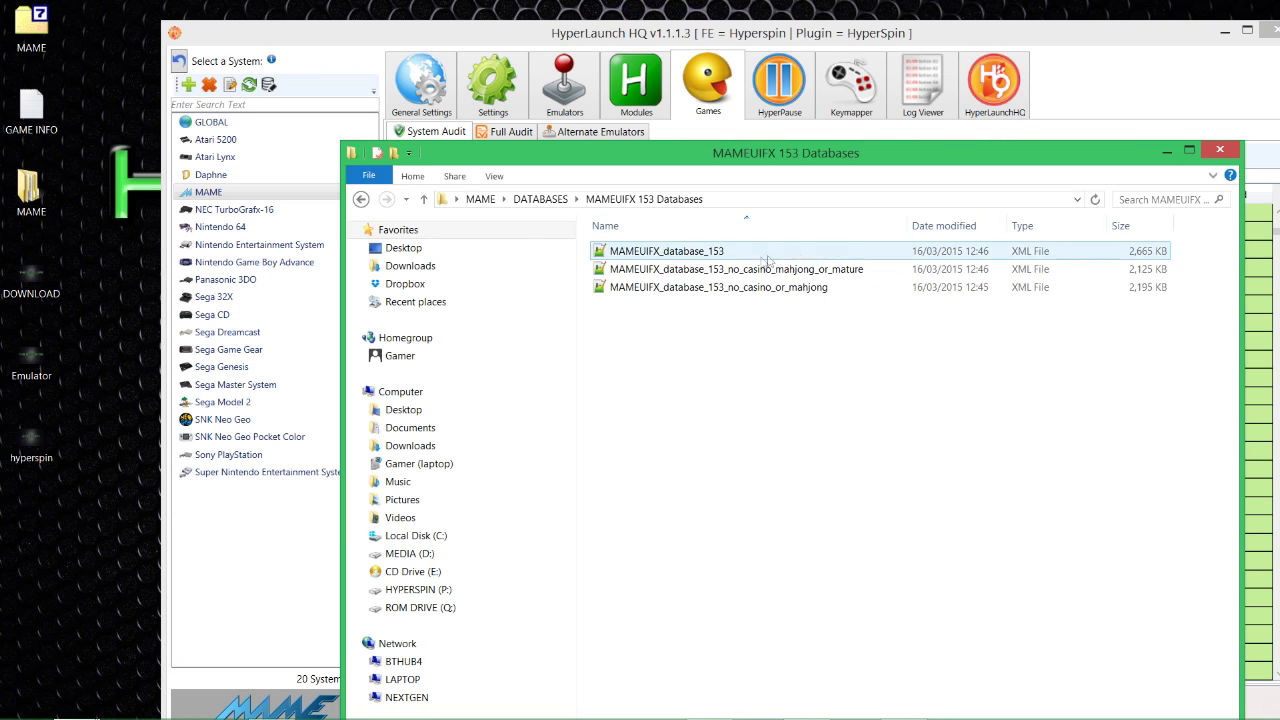
{"action": "left_click", "coordinate": [664, 254]}
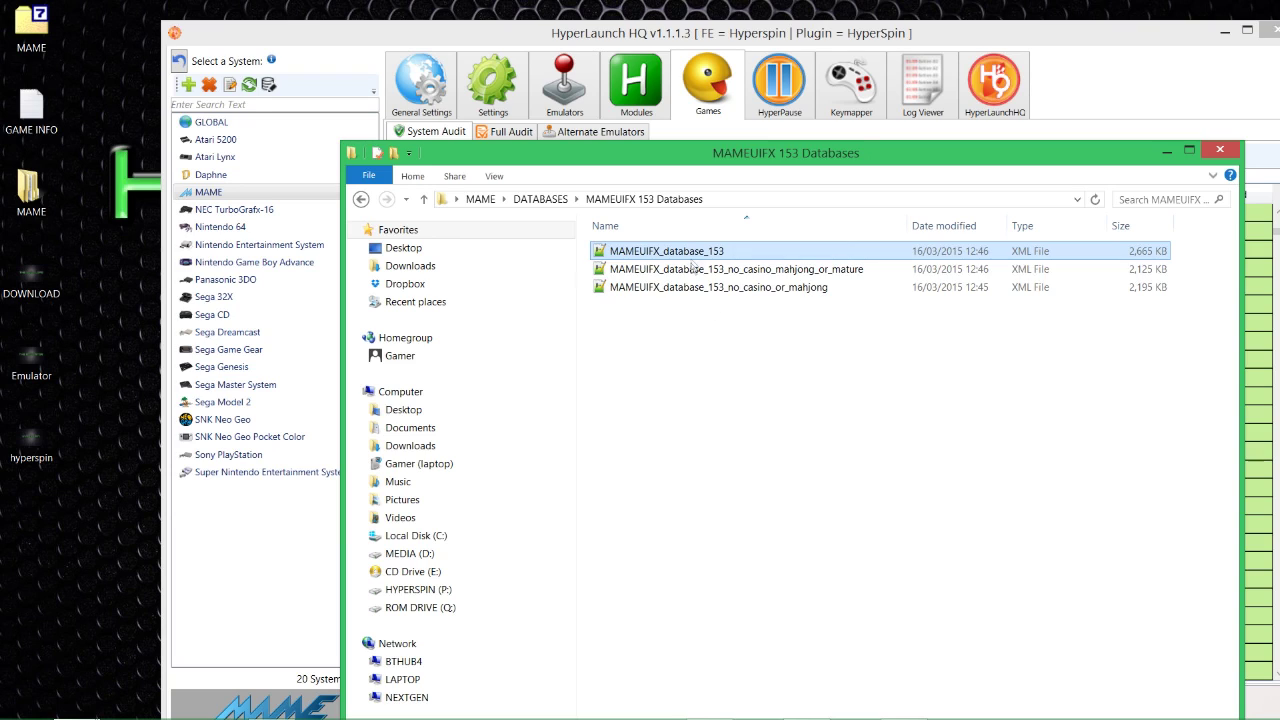
{"action": "left_click", "coordinate": [760, 269]}
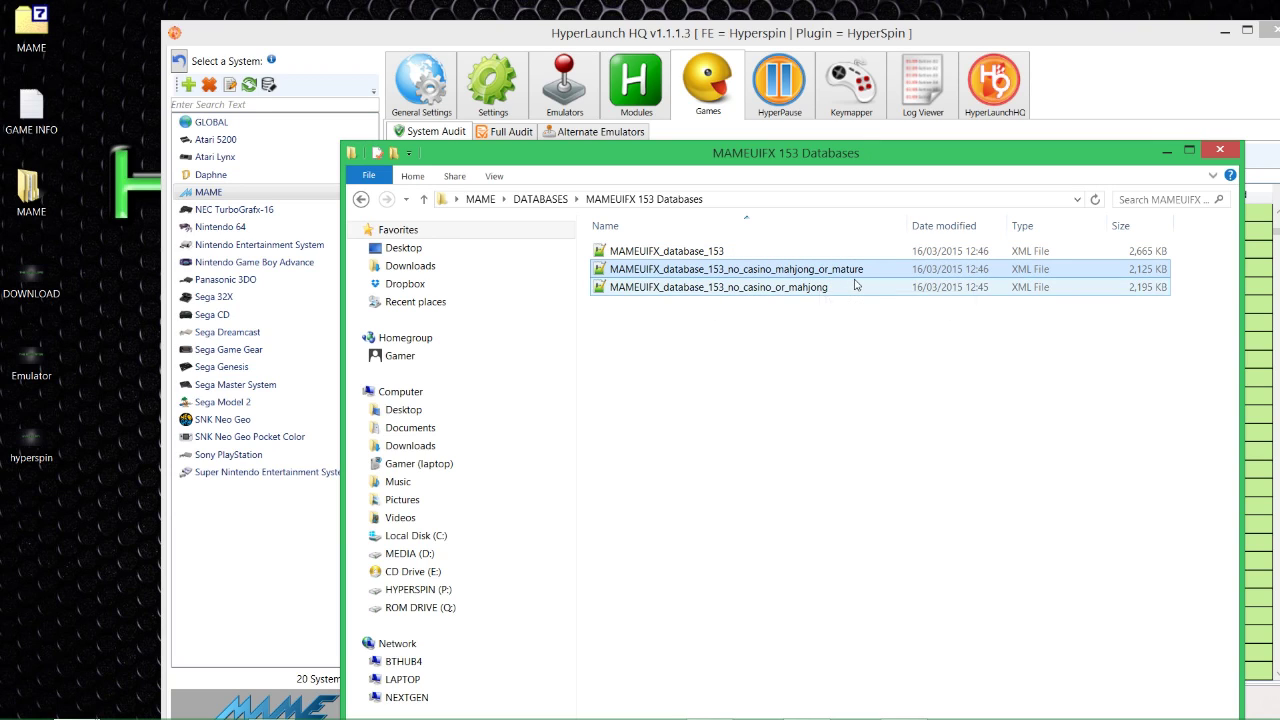
{"action": "left_click", "coordinate": [762, 292], "text": "shift"}
{"action": "left_click", "coordinate": [877, 287]}
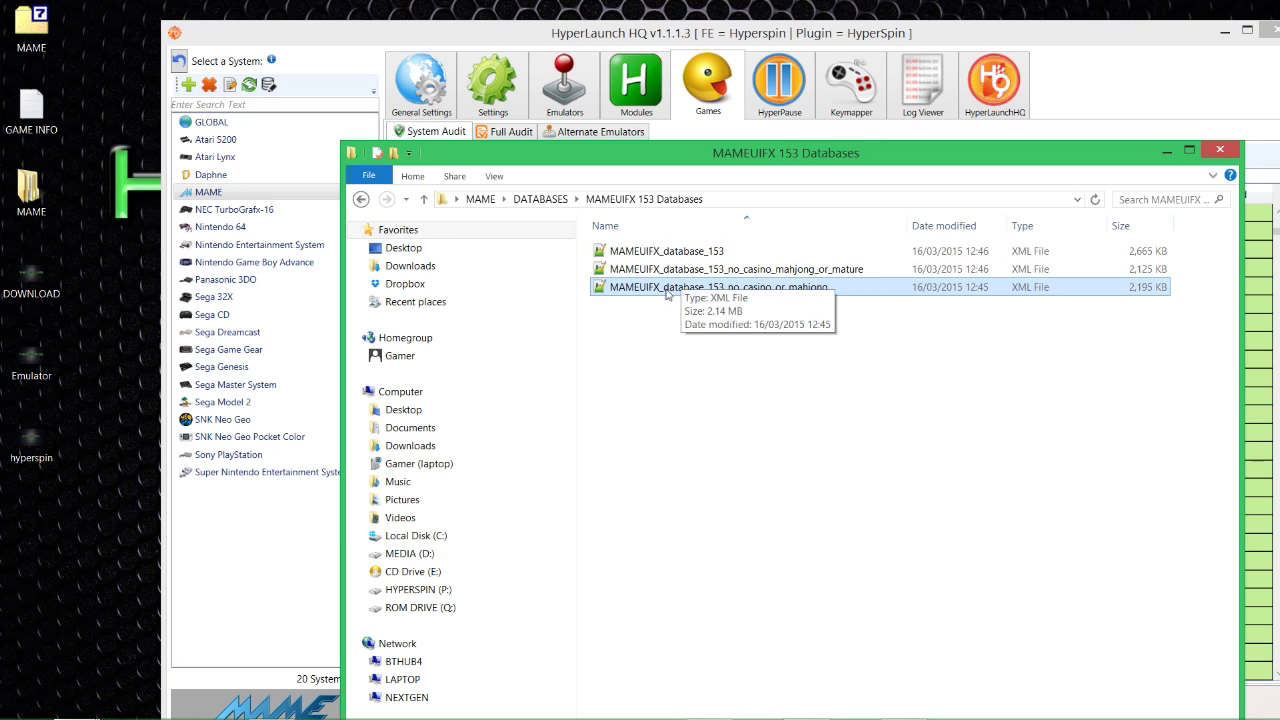
{"action": "key", "text": "F2"}
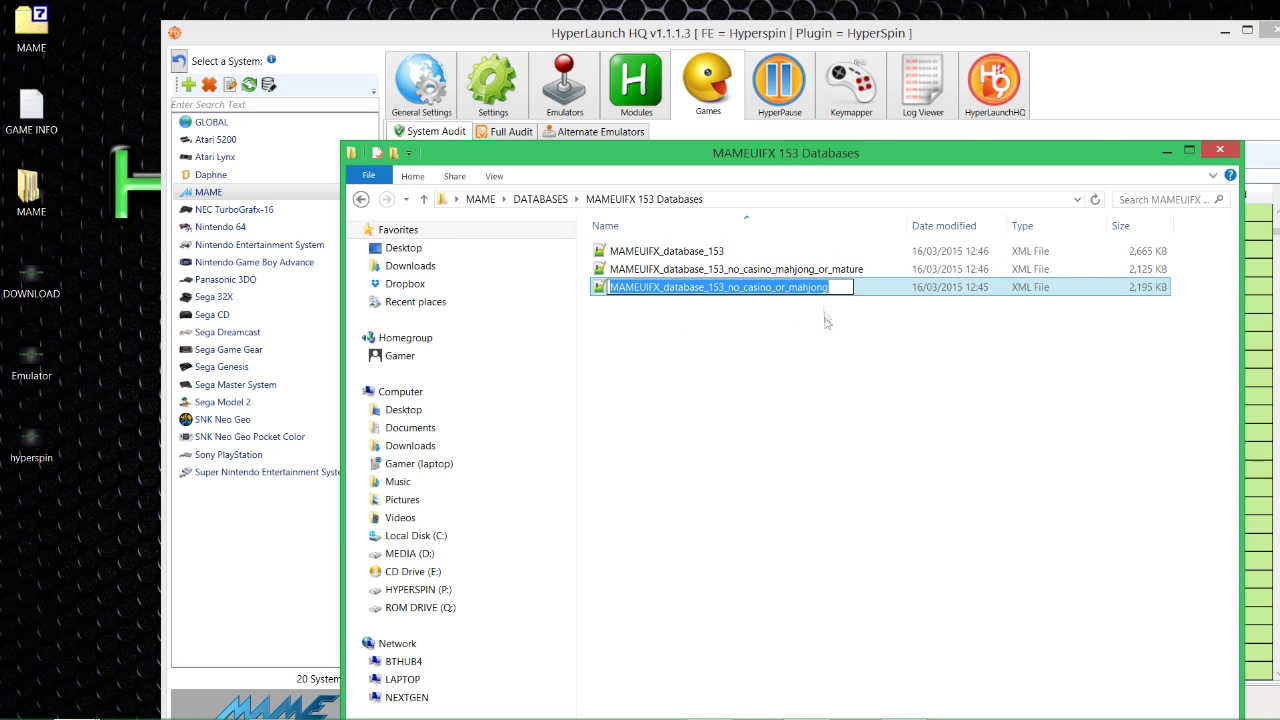
{"action": "left_click", "coordinate": [828, 355]}
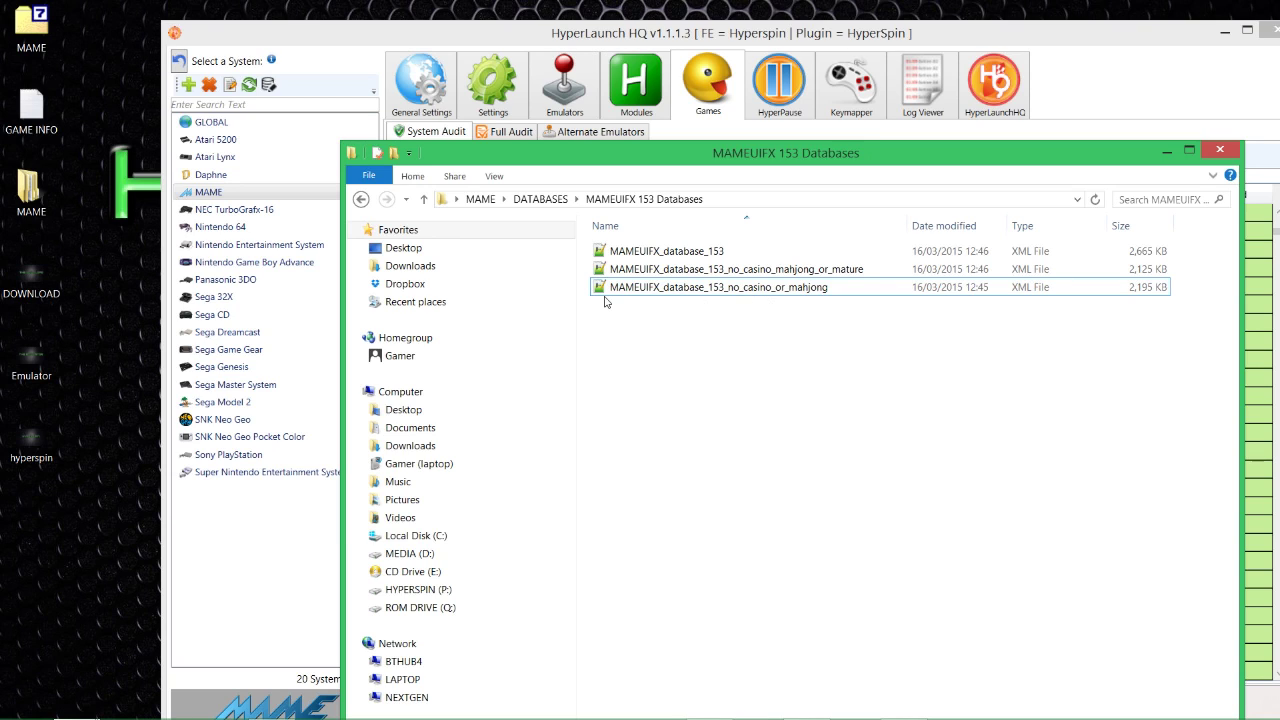
- Close the extra File Explorer window showing the Desktop folder on ROM DRIVE (Q:)
{"action": "left_click", "coordinate": [688, 287]}
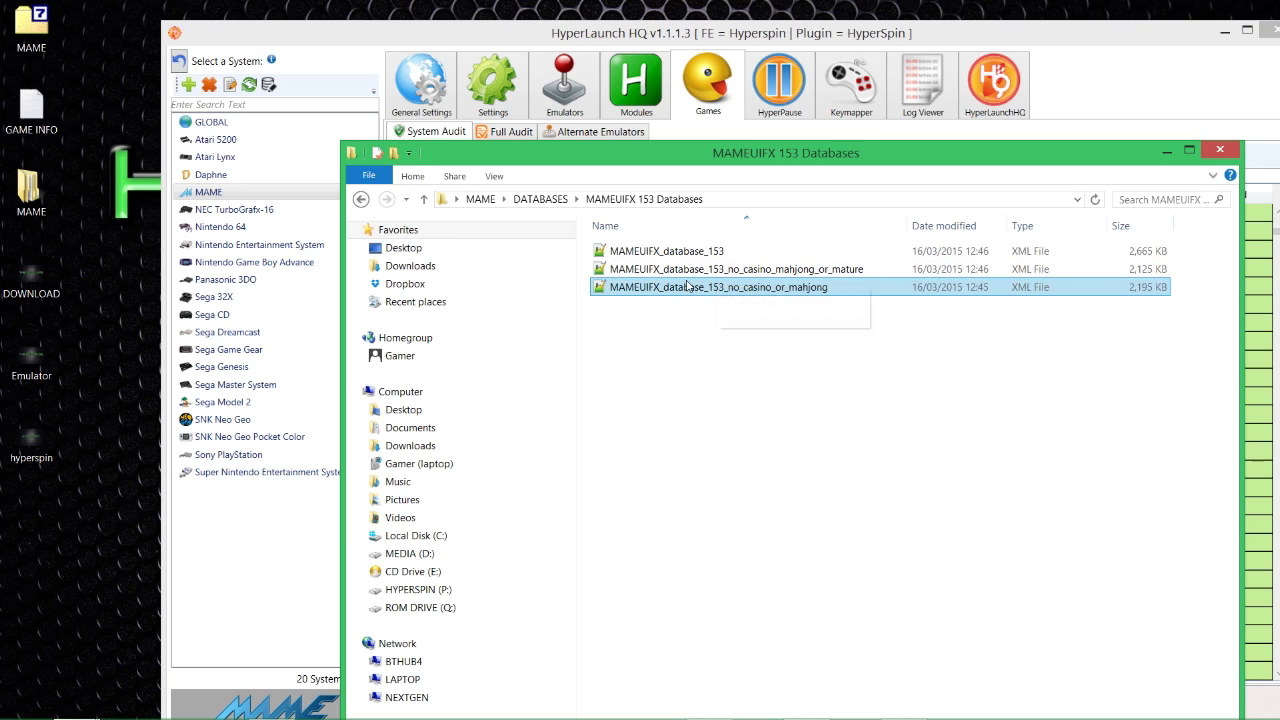
{"action": "left_click", "coordinate": [585, 300]}
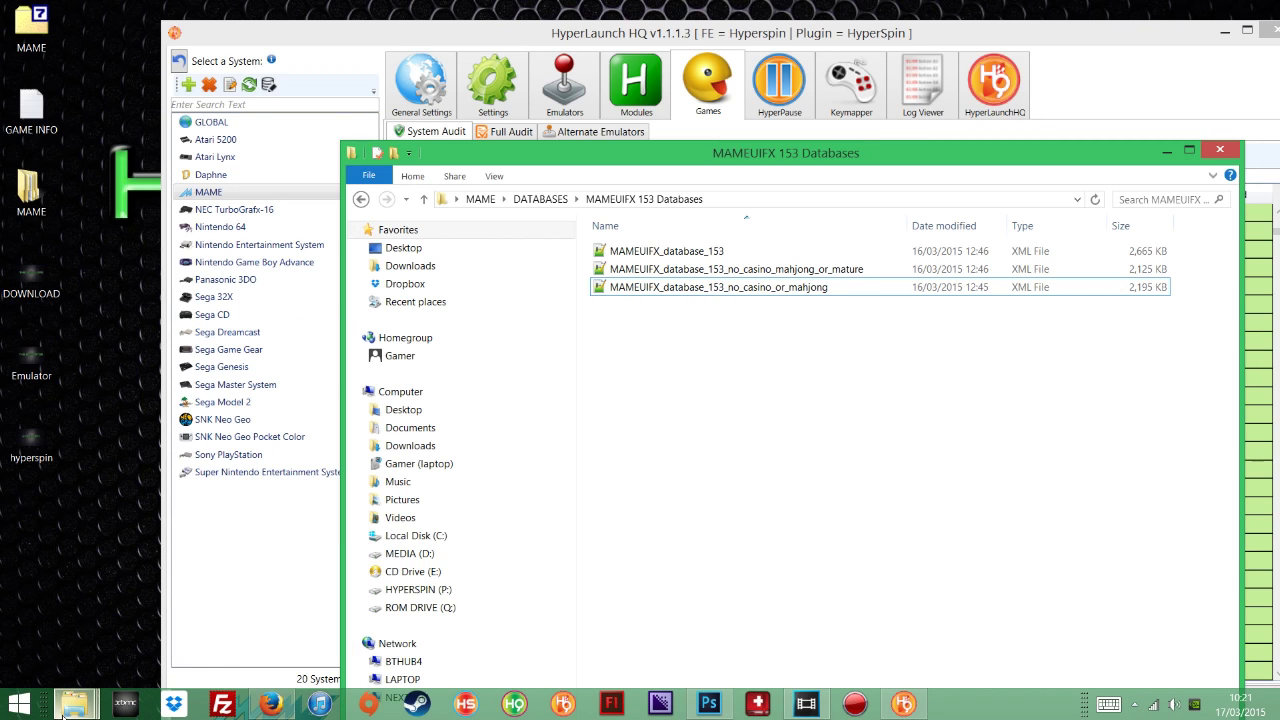
{"action": "mouse_move", "coordinate": [74, 704]}
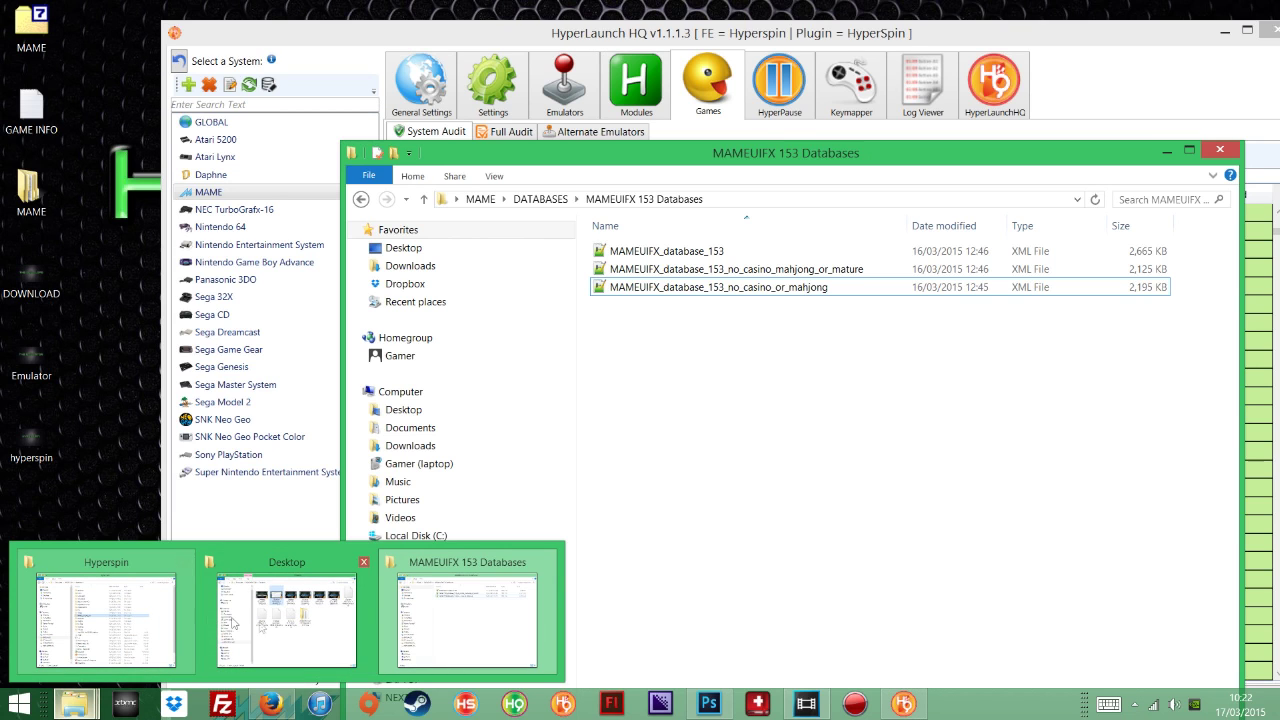
{"action": "mouse_move", "coordinate": [308, 635]}
{"action": "left_click", "coordinate": [308, 635]}
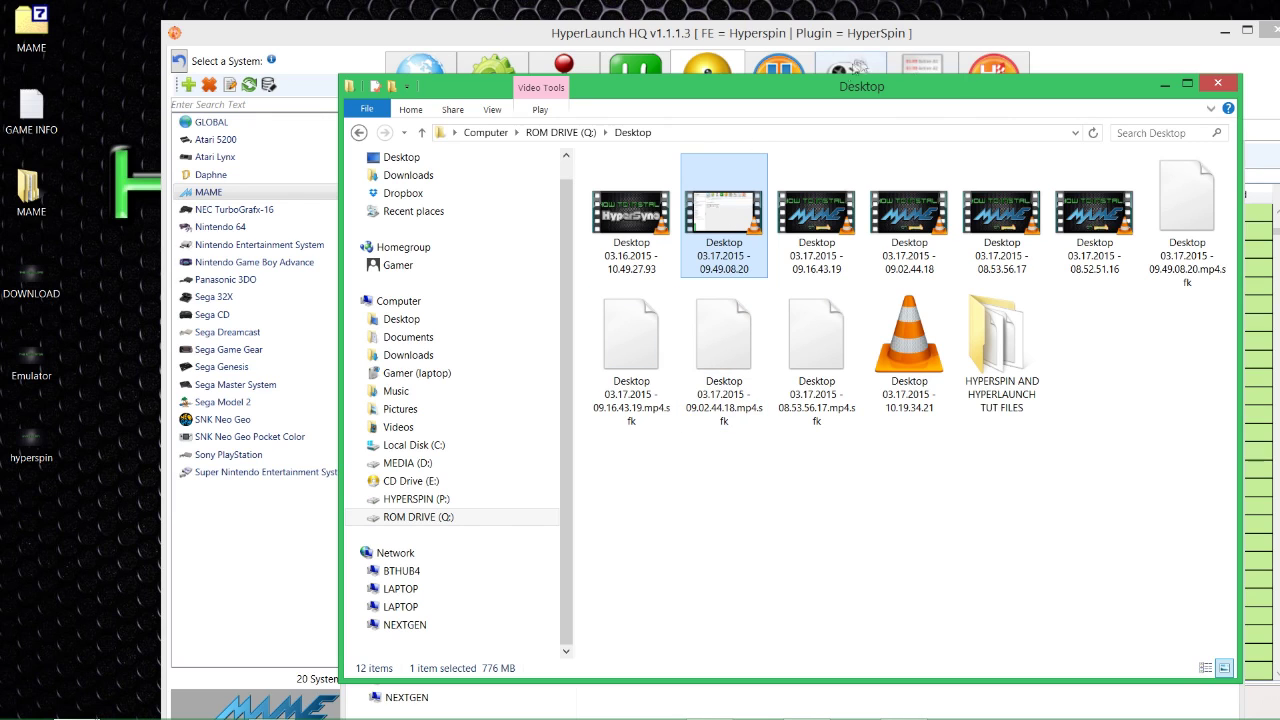
{"action": "left_click", "coordinate": [1219, 88]}
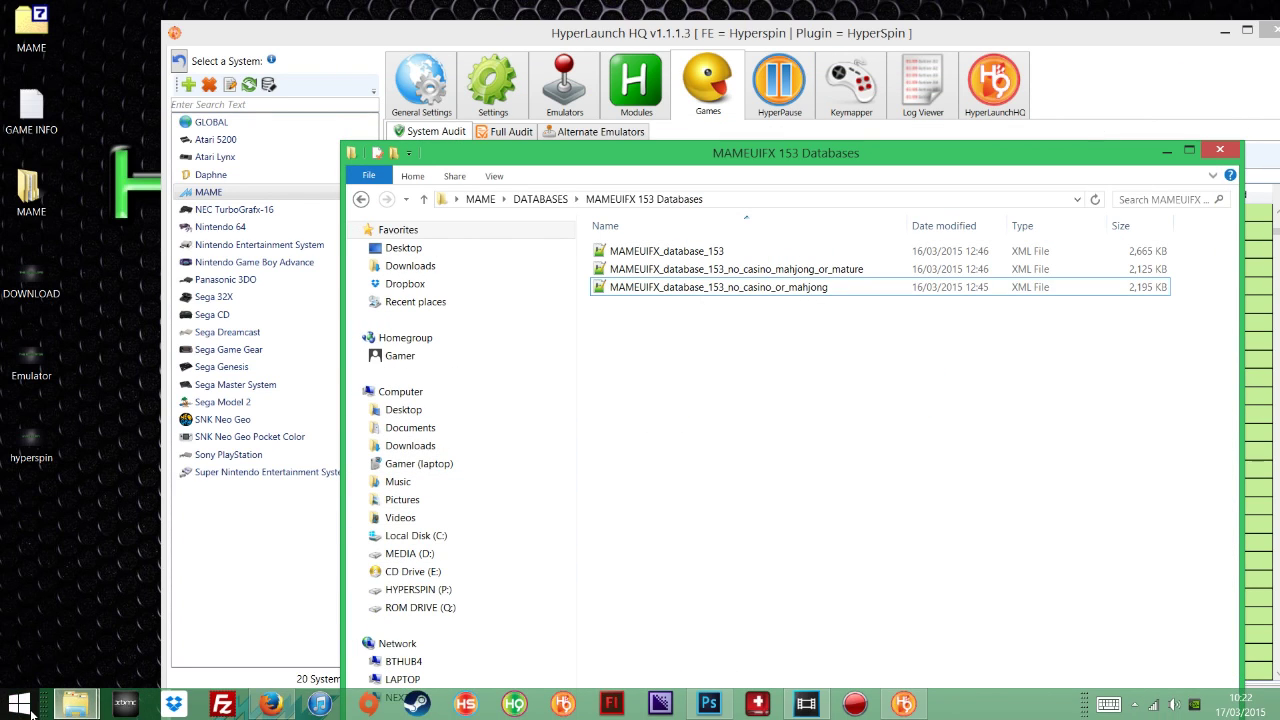
- Bring the Hyperspin folder window to the front and reposition it so its contents are fully on screen
{"action": "mouse_move", "coordinate": [83, 712]}
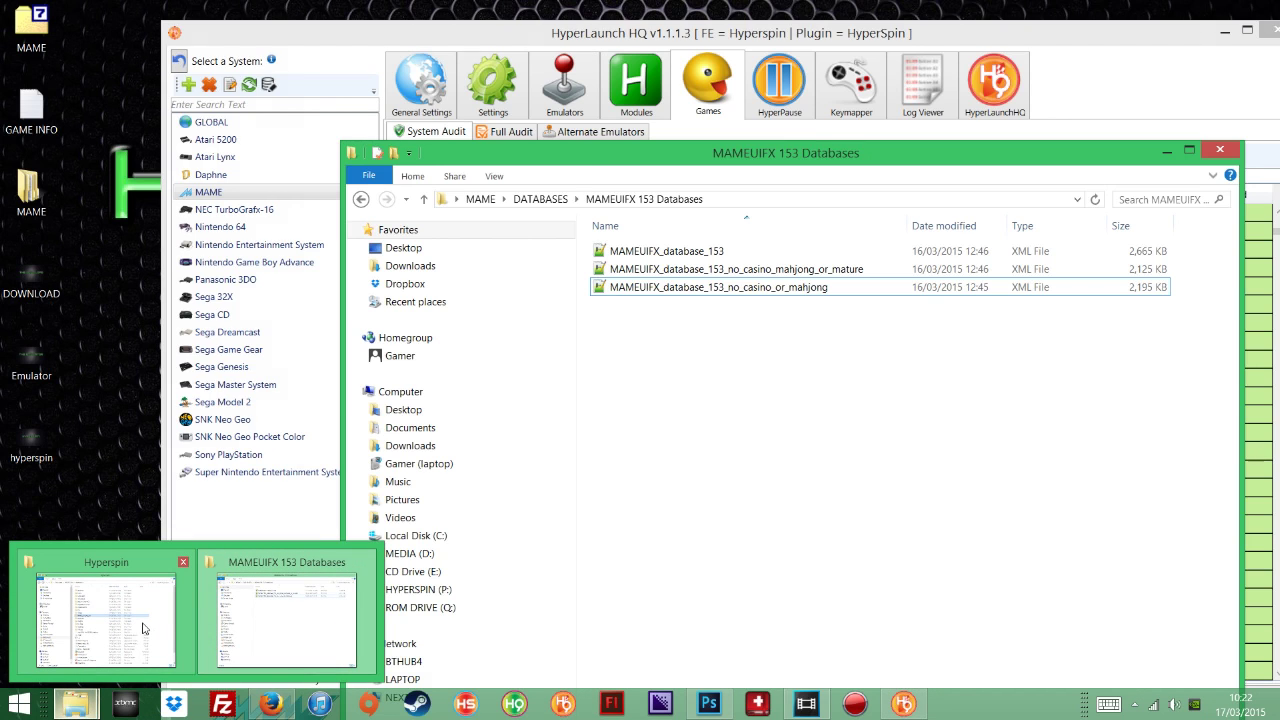
{"action": "mouse_move", "coordinate": [143, 628]}
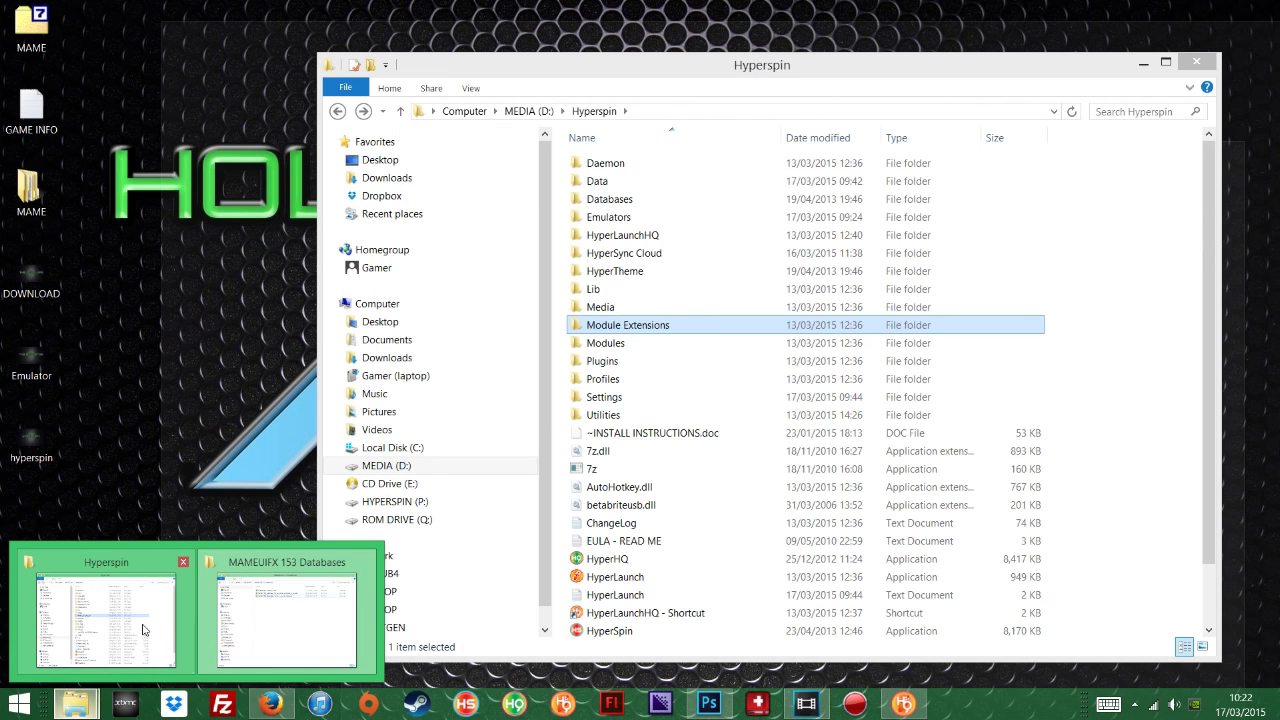
{"action": "left_click", "coordinate": [143, 628]}
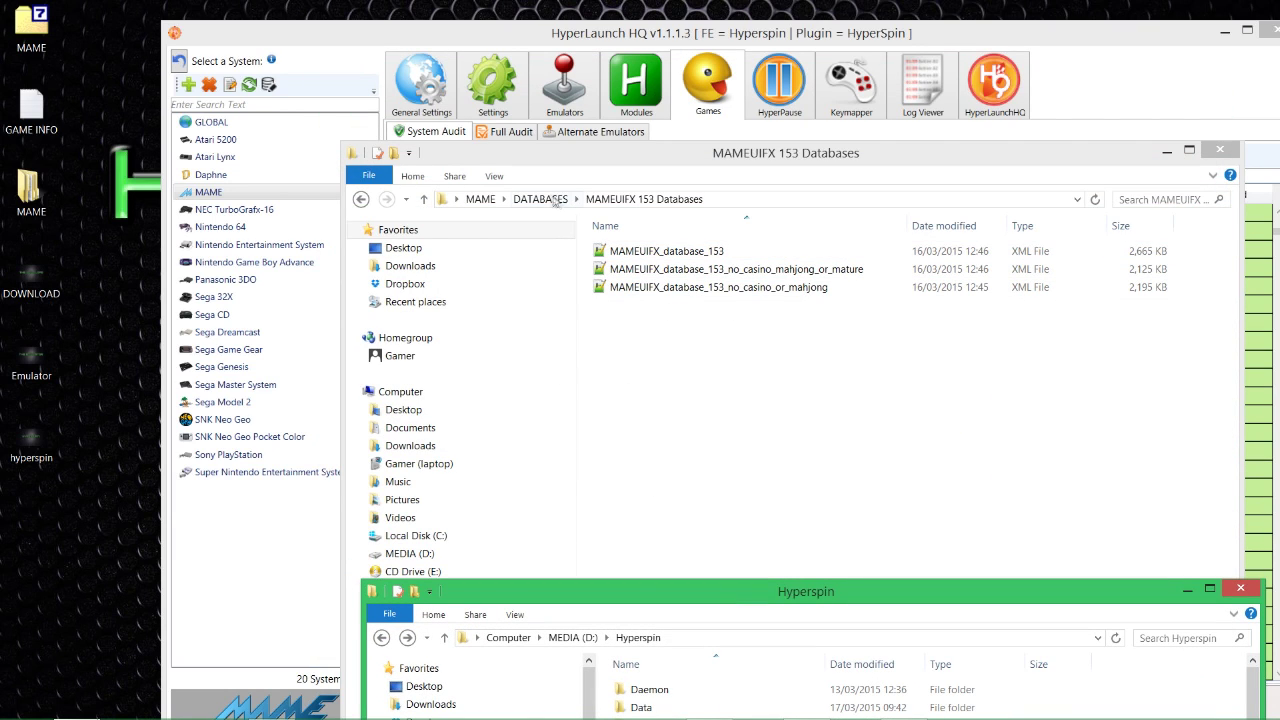
{"action": "left_click_drag", "start_coordinate": [663, 601], "coordinate": [705, 330]}
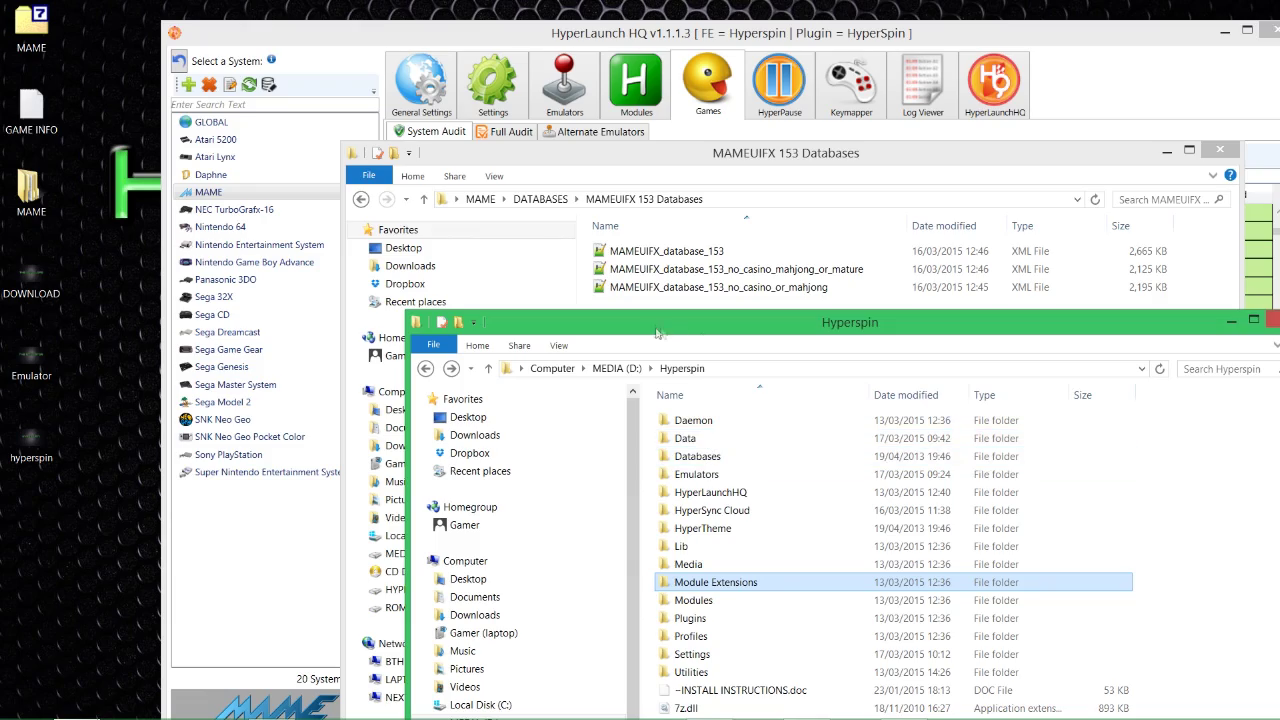
{"action": "left_click_drag", "start_coordinate": [646, 329], "coordinate": [460, 286]}
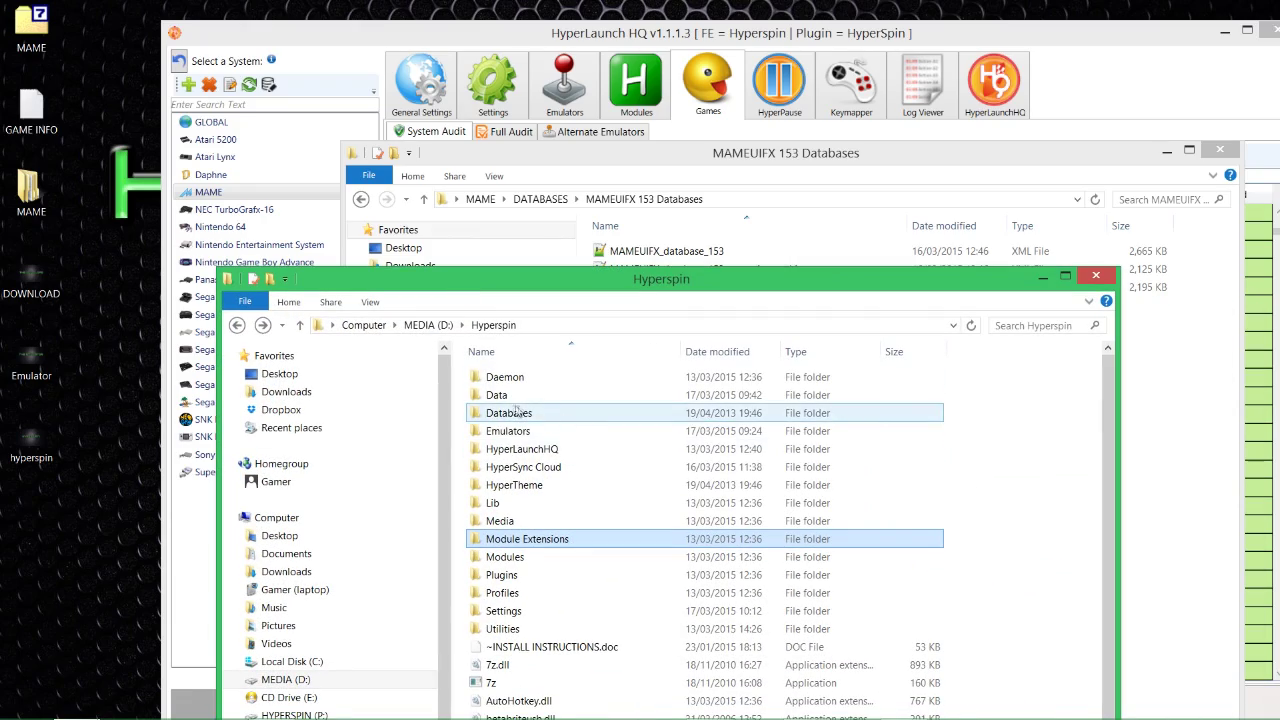
{"action": "left_click_drag", "start_coordinate": [515, 284], "coordinate": [561, 86]}
- Starting from the root of MEDIA (D:), browse to the MAME folder inside Hyperspin's Databases folder
{"action": "key", "text": "BackSpace"}
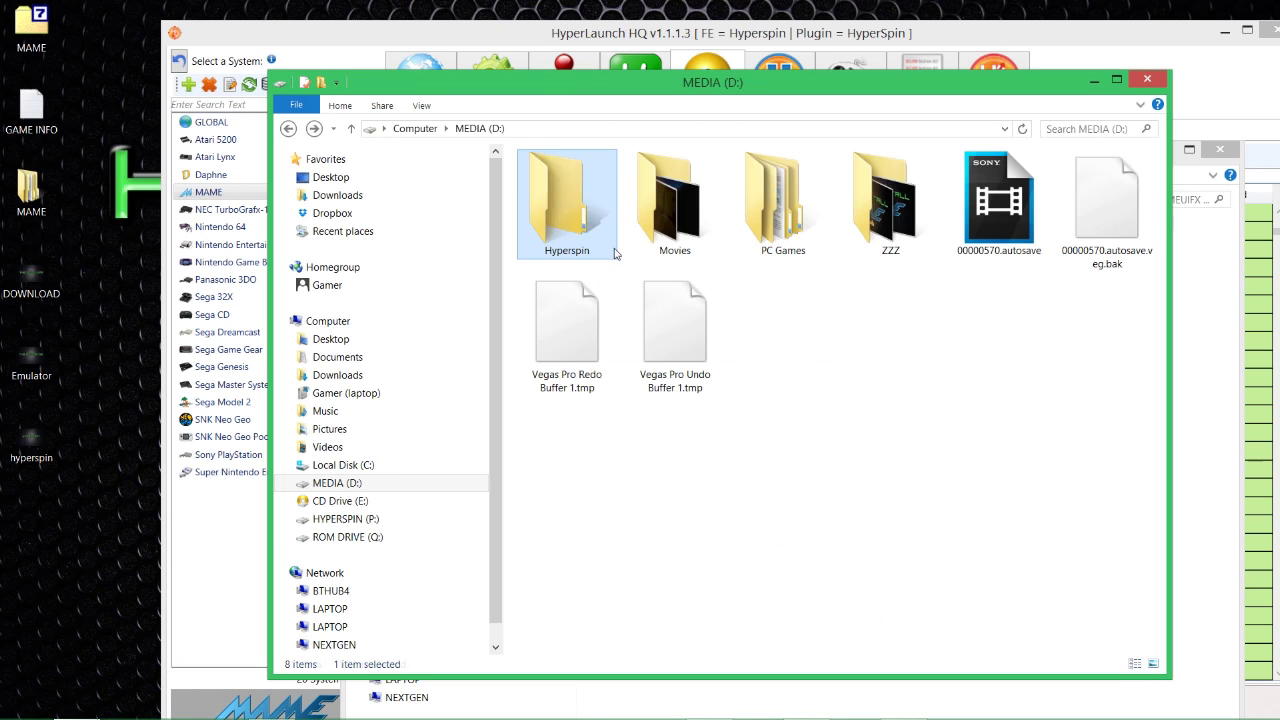
{"action": "double_click", "coordinate": [566, 225]}
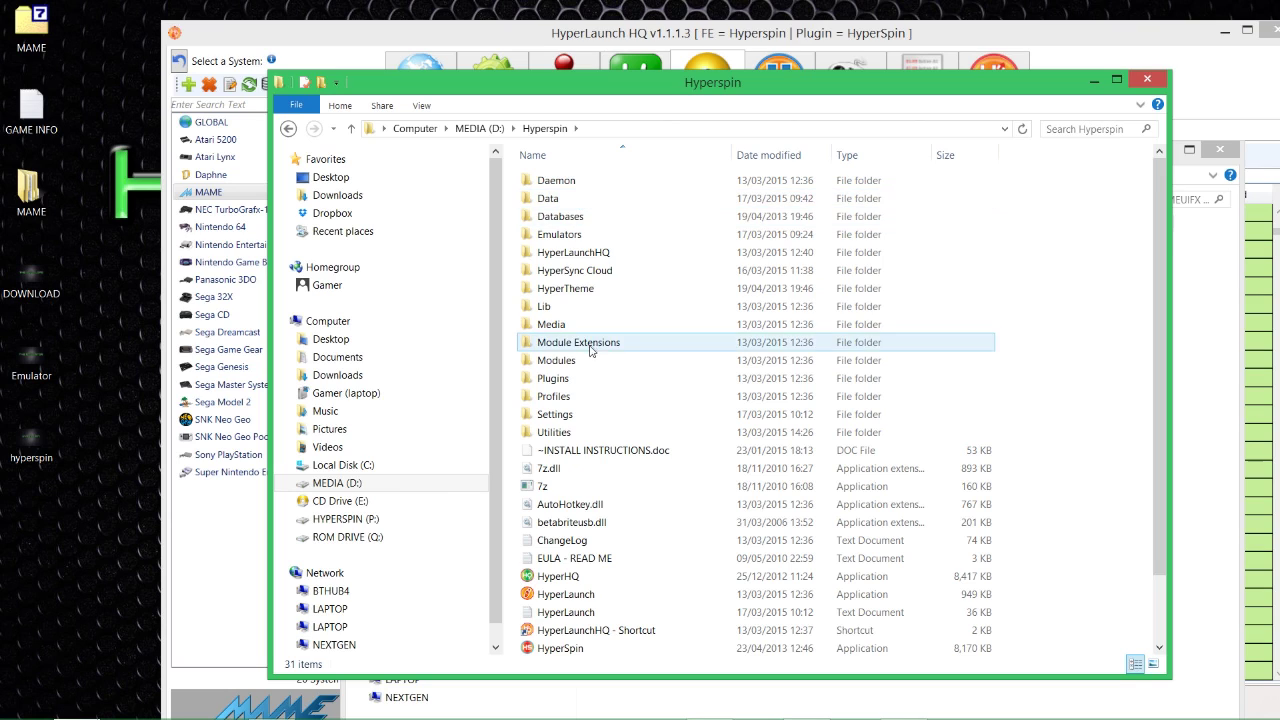
{"action": "double_click", "coordinate": [581, 218]}
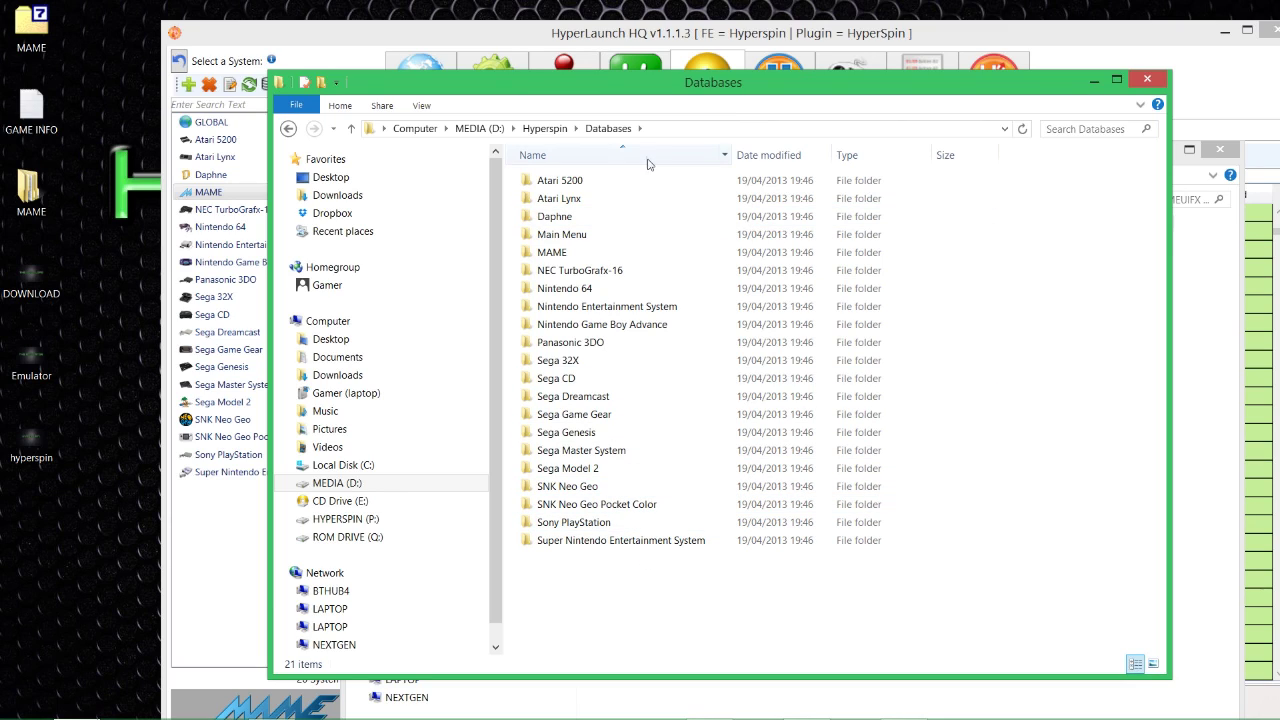
{"action": "left_click_drag", "start_coordinate": [580, 96], "coordinate": [673, 176]}
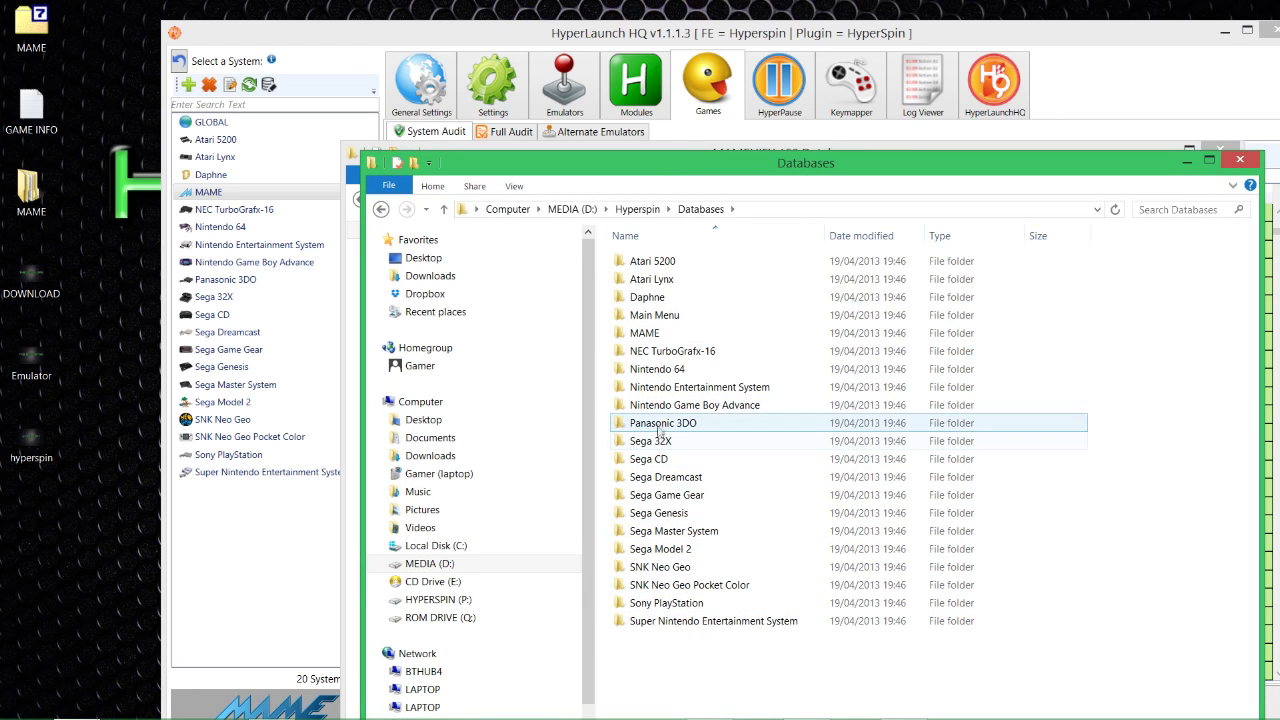
{"action": "double_click", "coordinate": [688, 333]}
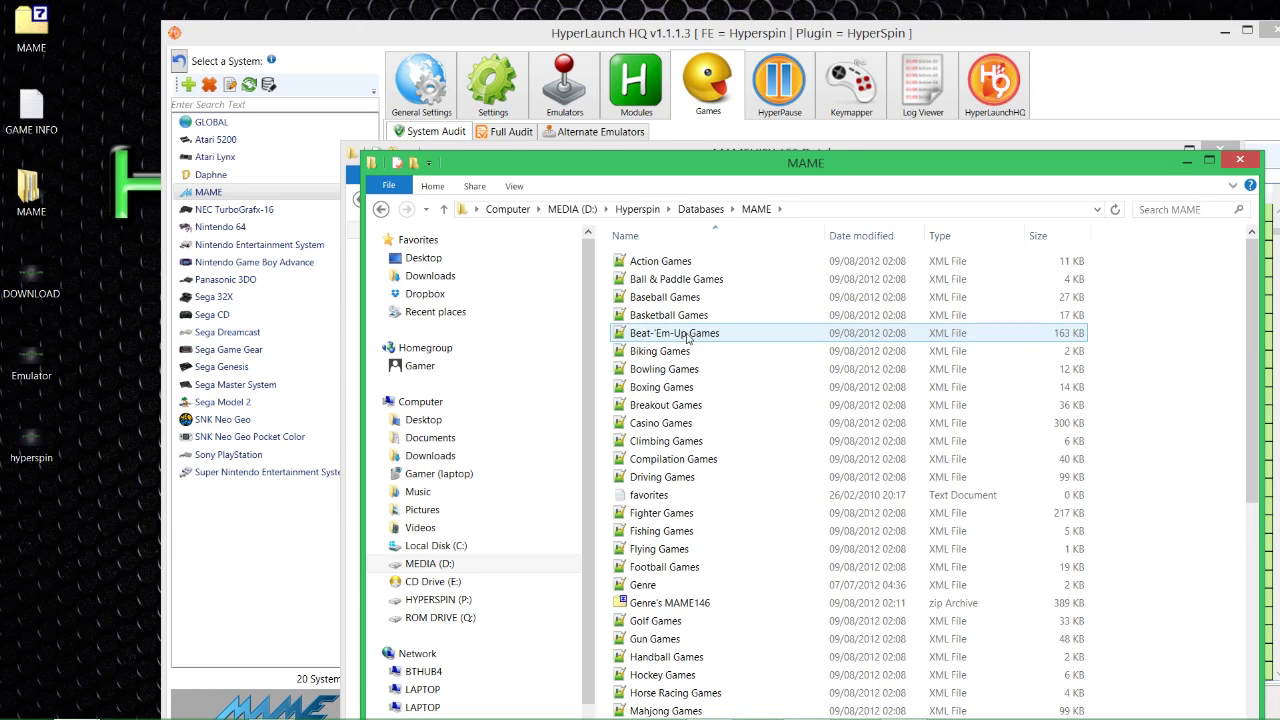
- Look through the genre XML files in Hyperspin's MAME database folder and locate the main MAME XML file
{"action": "left_click_drag", "start_coordinate": [708, 167], "coordinate": [582, 110]}
{"action": "scroll", "coordinate": [662, 455], "scroll_direction": "down", "scroll_amount": 7}
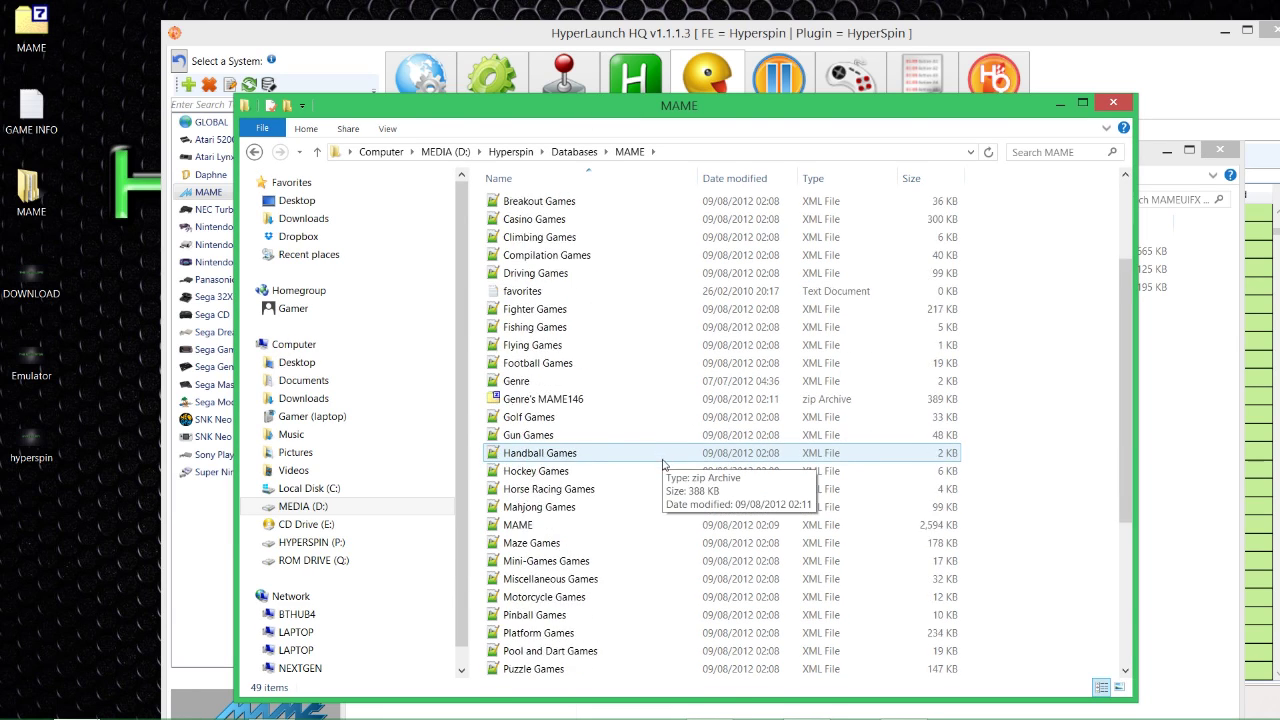
{"action": "scroll", "coordinate": [662, 470], "scroll_direction": "down", "scroll_amount": 1}
{"action": "scroll", "coordinate": [663, 475], "scroll_direction": "up", "scroll_amount": 7}
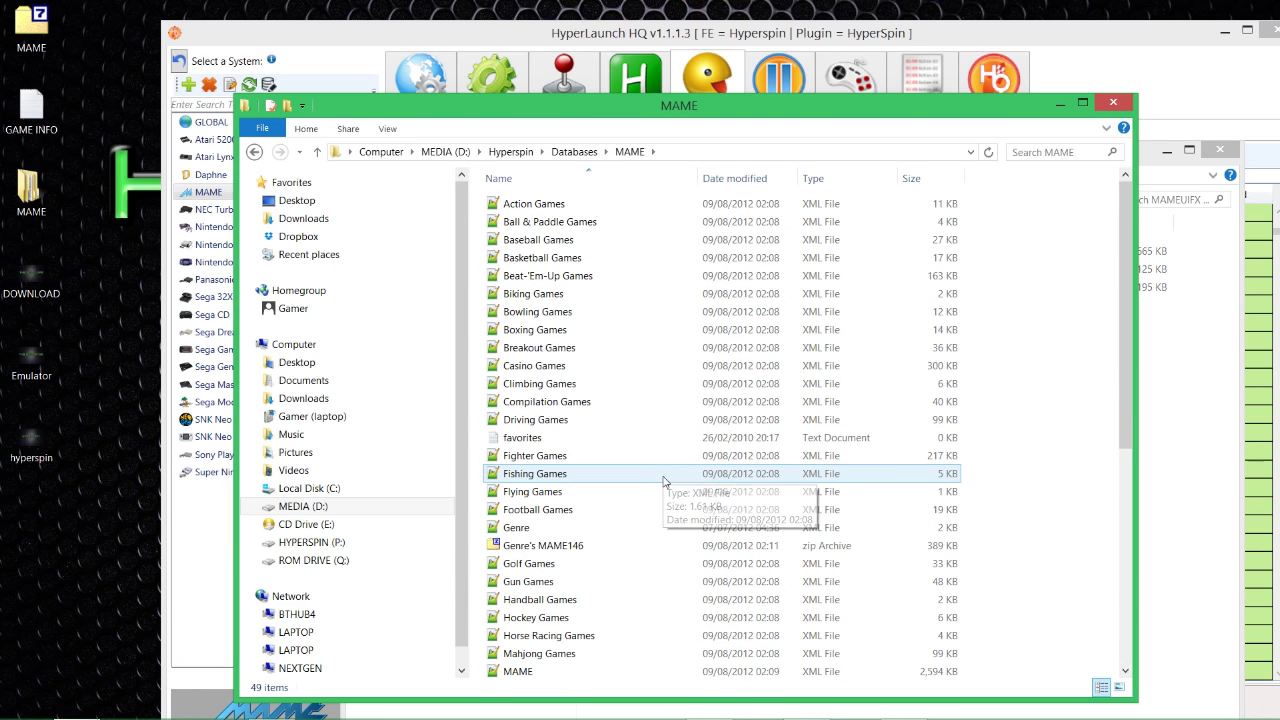
{"action": "scroll", "coordinate": [663, 483], "scroll_direction": "down", "scroll_amount": 7}
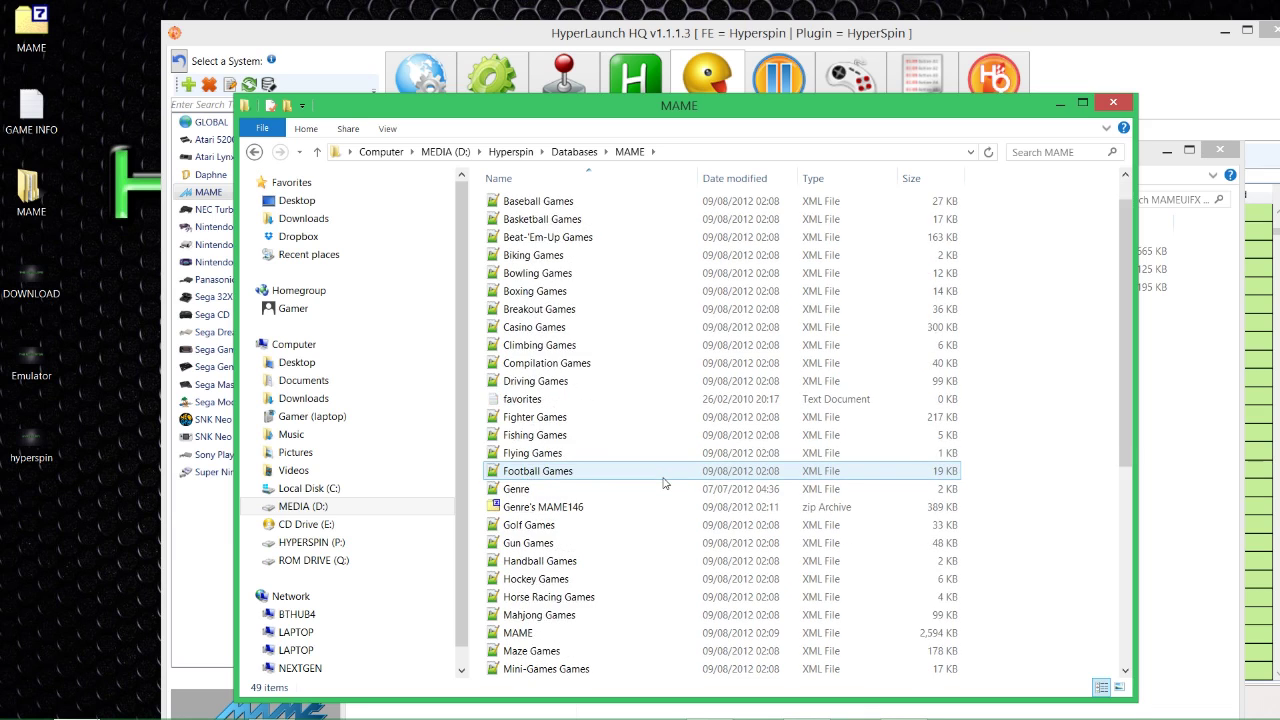
{"action": "scroll", "coordinate": [665, 483], "scroll_direction": "up", "scroll_amount": 1}
{"action": "scroll", "coordinate": [665, 484], "scroll_direction": "up", "scroll_amount": 6}
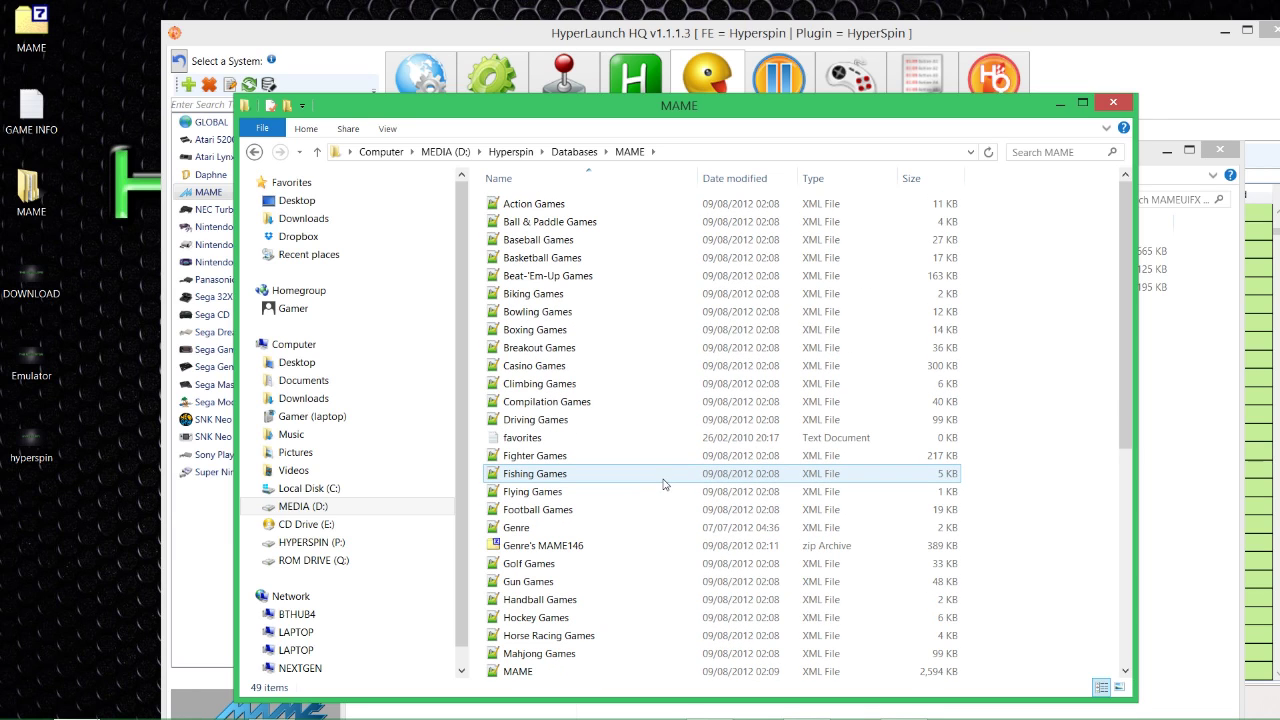
{"action": "scroll", "coordinate": [765, 376], "scroll_direction": "down", "scroll_amount": 7}
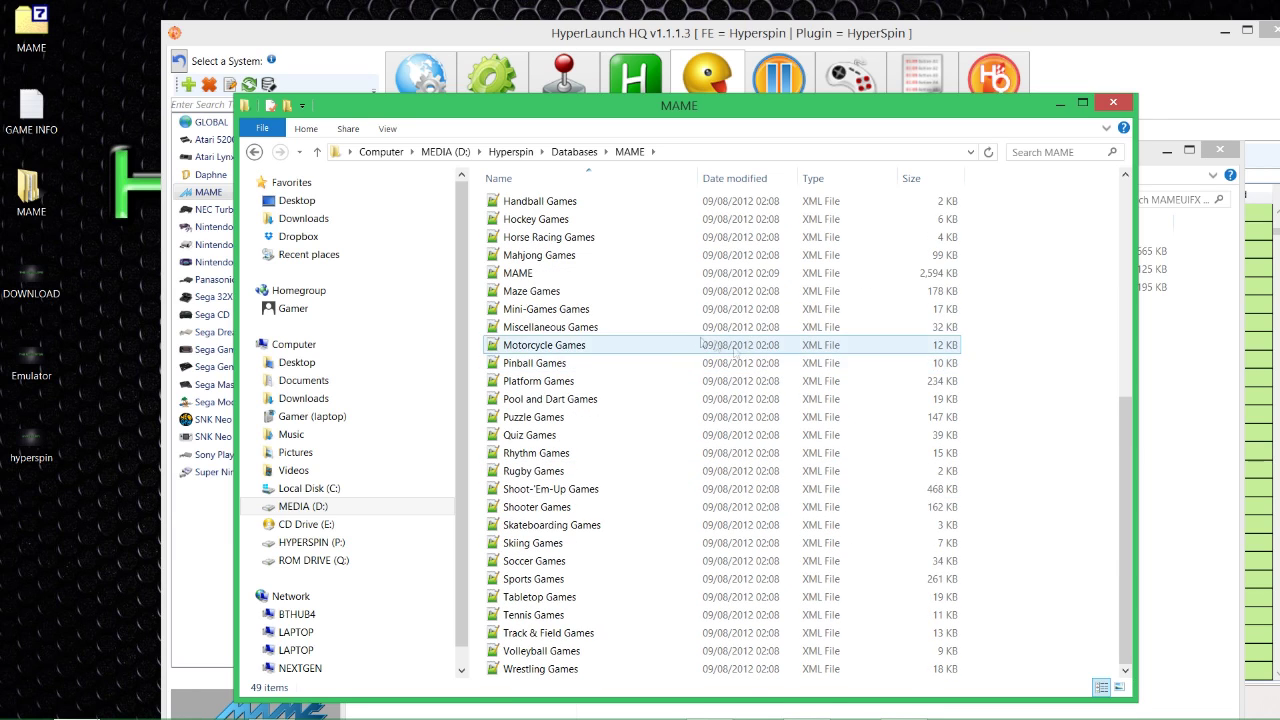
{"action": "left_click", "coordinate": [537, 276]}
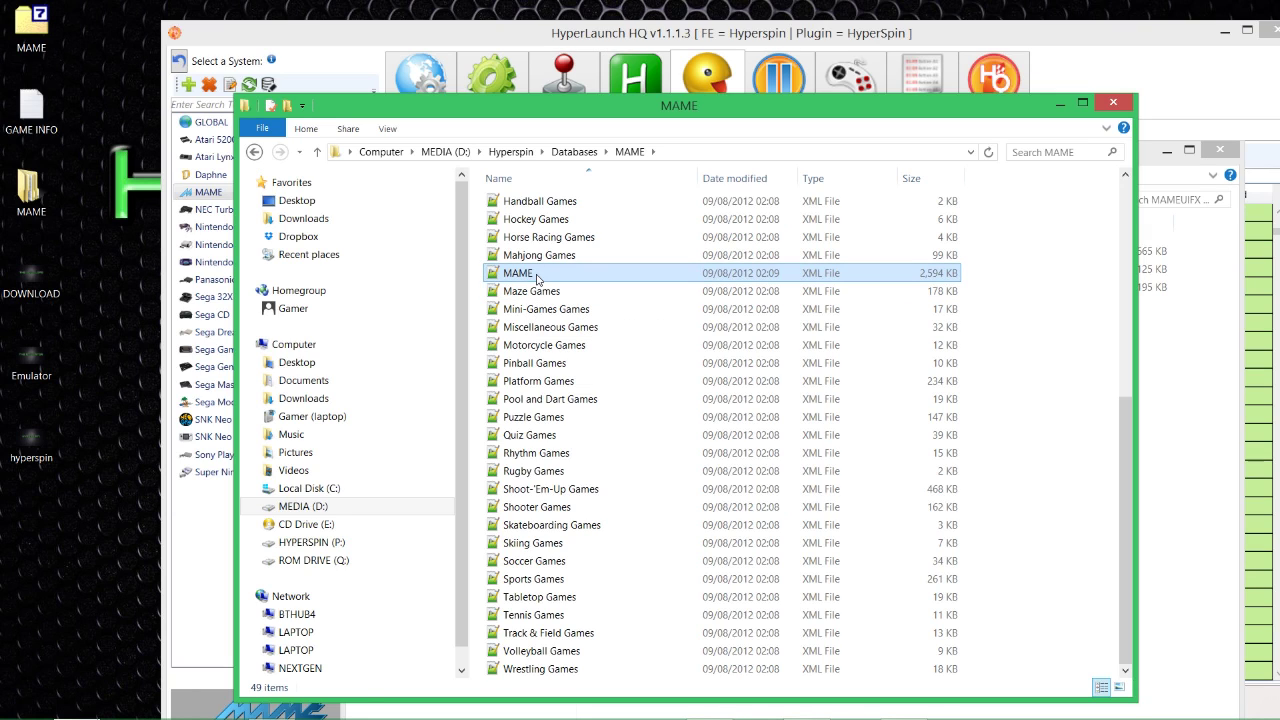
- Uncover the MAMEUIFX 153 Databases window and rename MAMEUIFX_database_153_no_casino_or_mahjong as MAME
{"action": "left_click_drag", "start_coordinate": [737, 118], "coordinate": [533, 103]}
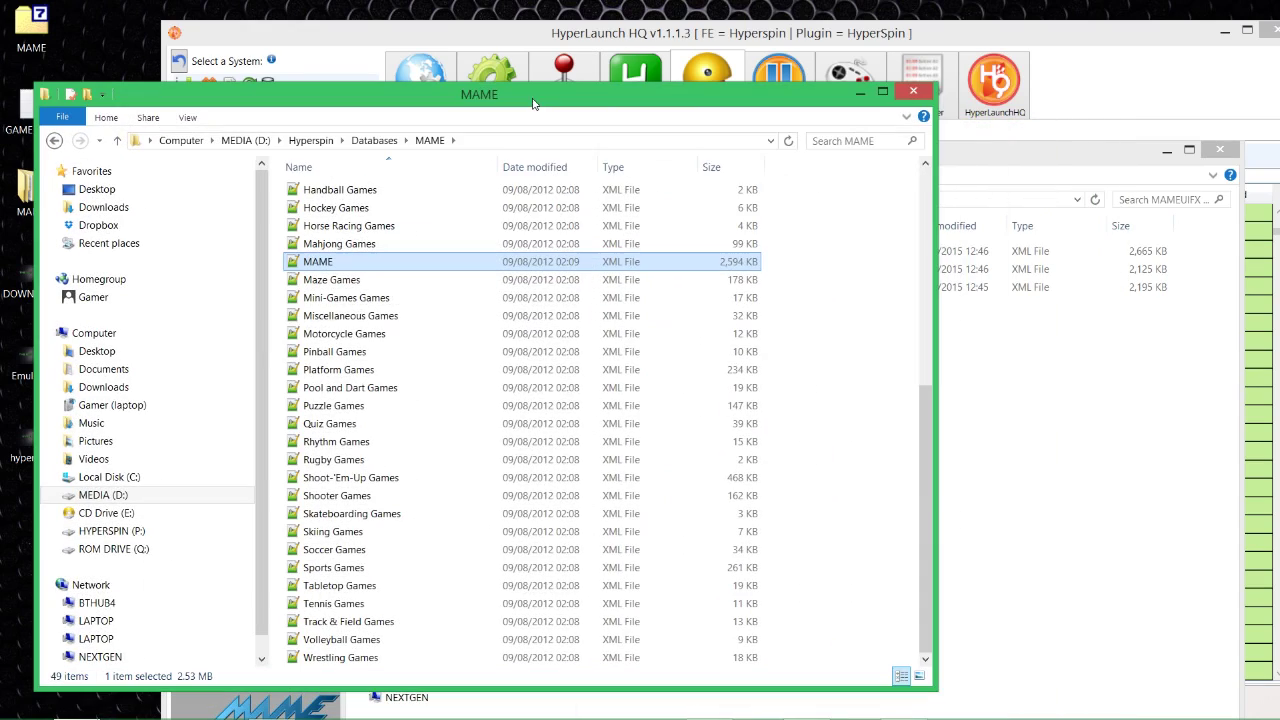
{"action": "left_click", "coordinate": [1061, 406]}
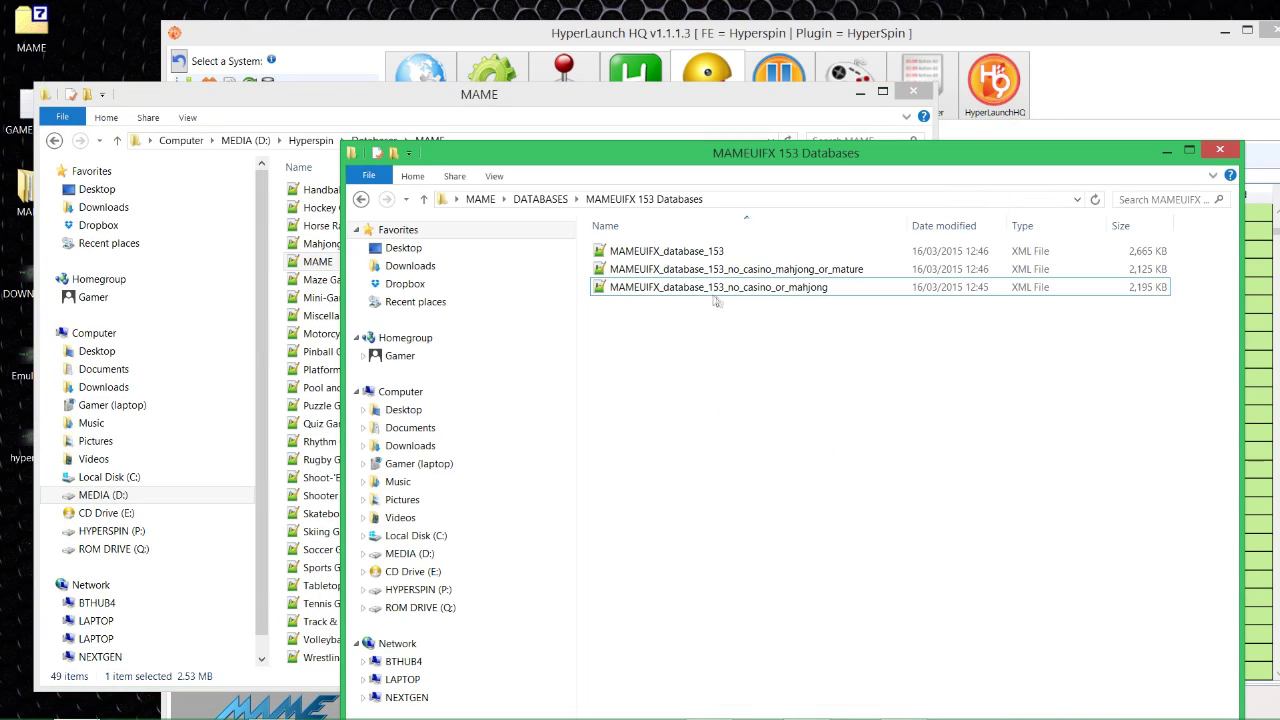
{"action": "left_click", "coordinate": [677, 289]}
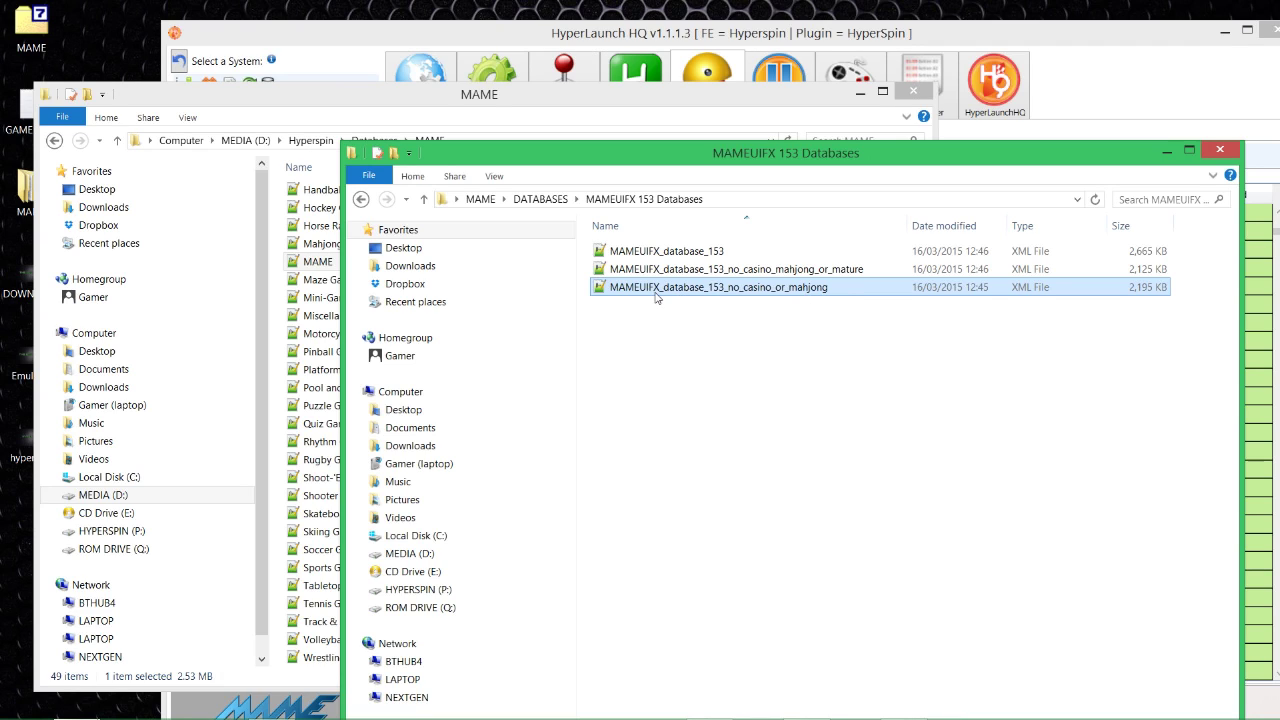
{"action": "key", "text": "F2"}
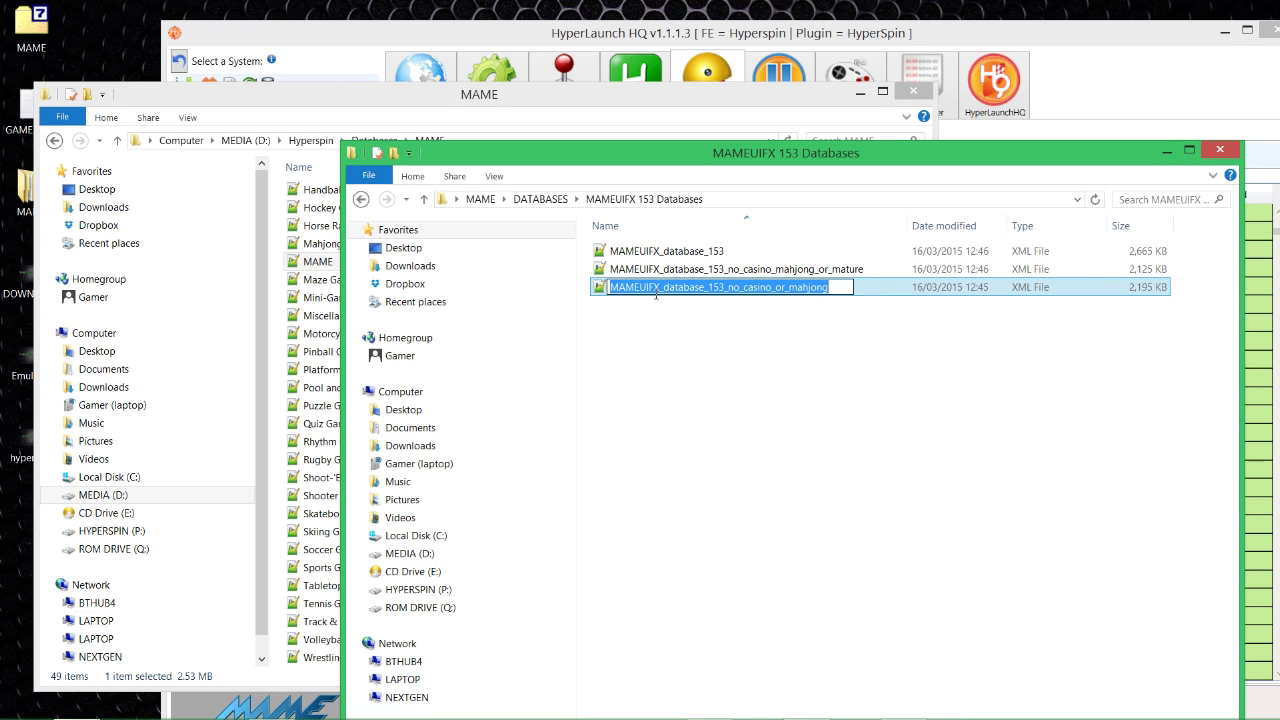
{"action": "type", "text": "MAME"}
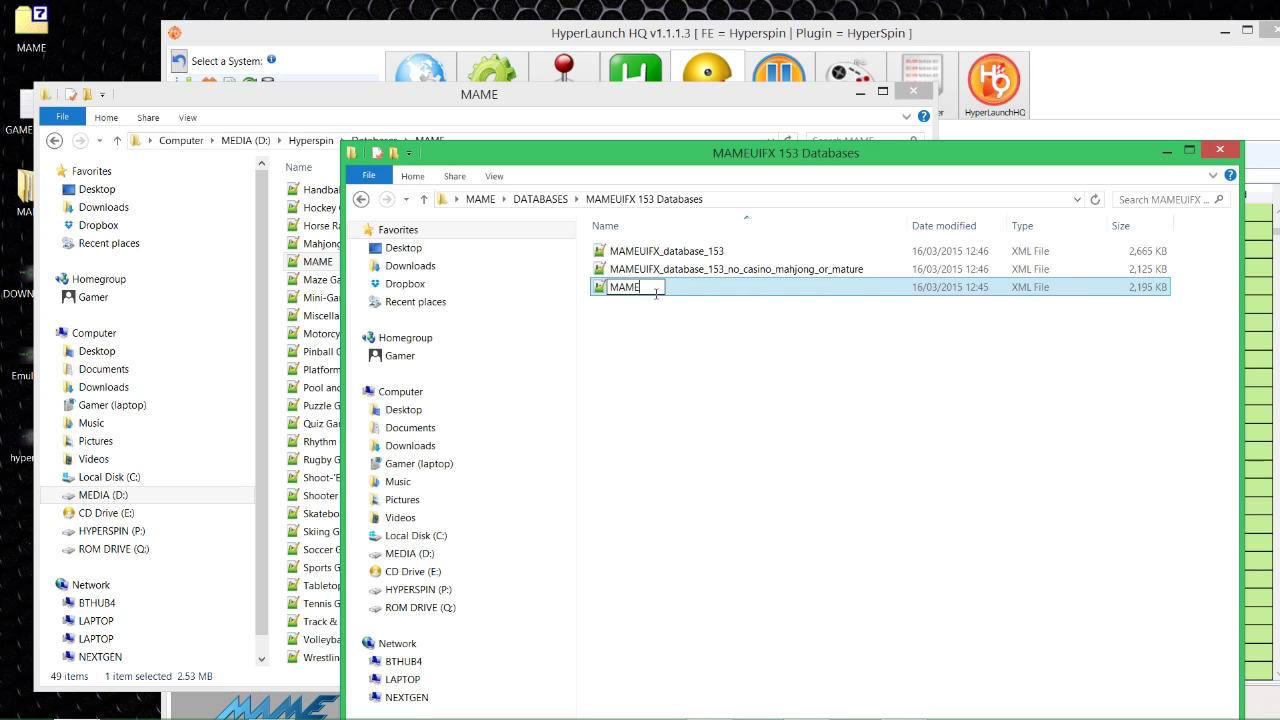
{"action": "key", "text": "Return"}
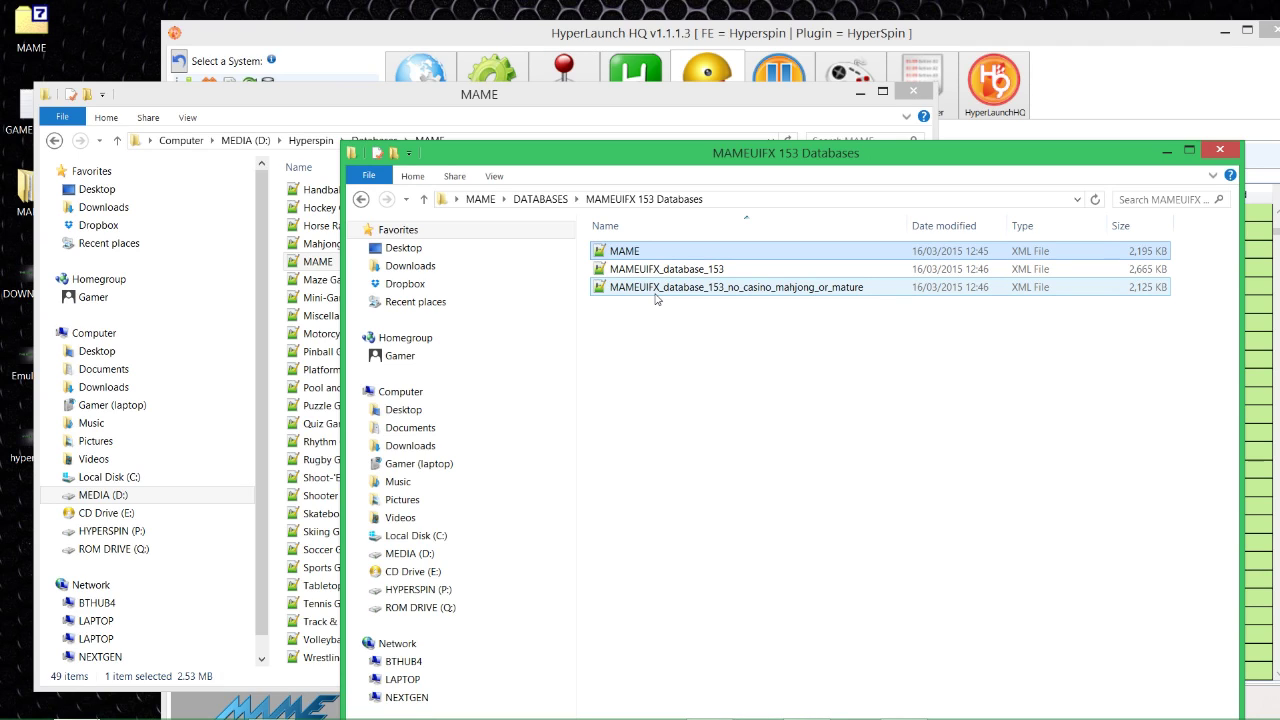
- Set the MAMEUIFX 153 Databases window beside Hyperspin's MAME database folder and check both for the MAME XML file
{"action": "left_click_drag", "start_coordinate": [653, 159], "coordinate": [845, 172]}
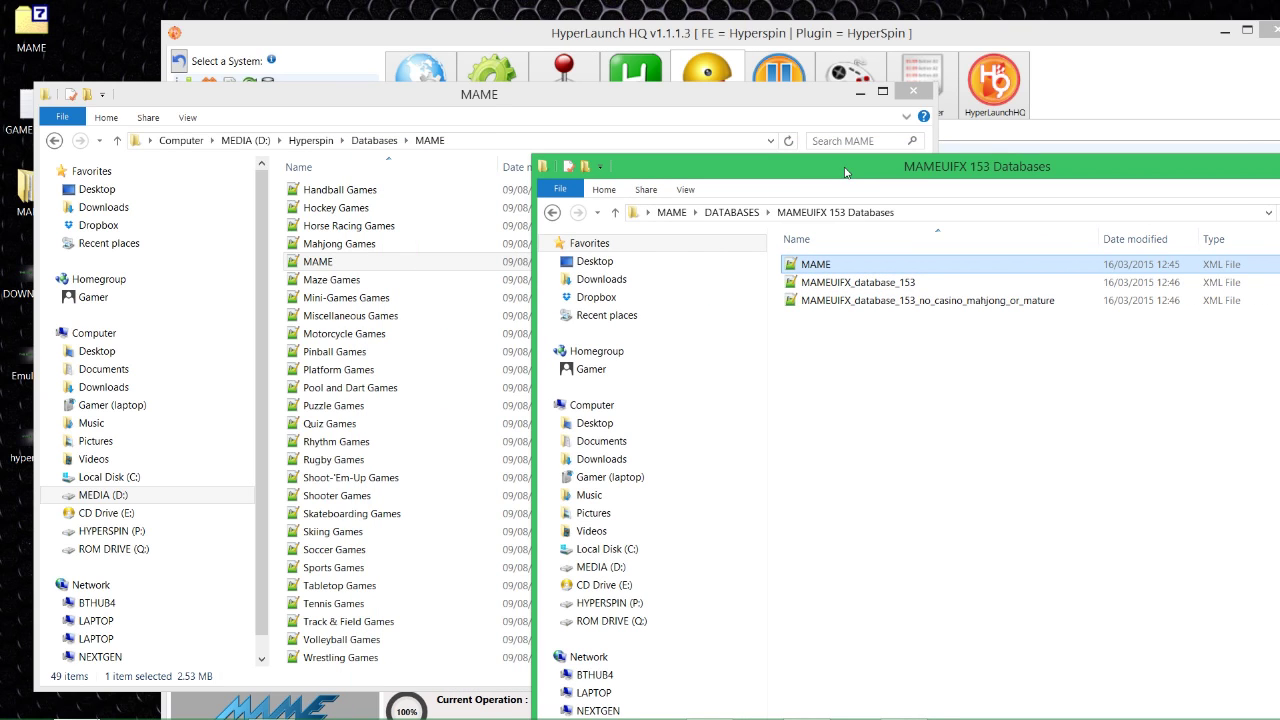
{"action": "left_click", "coordinate": [365, 110]}
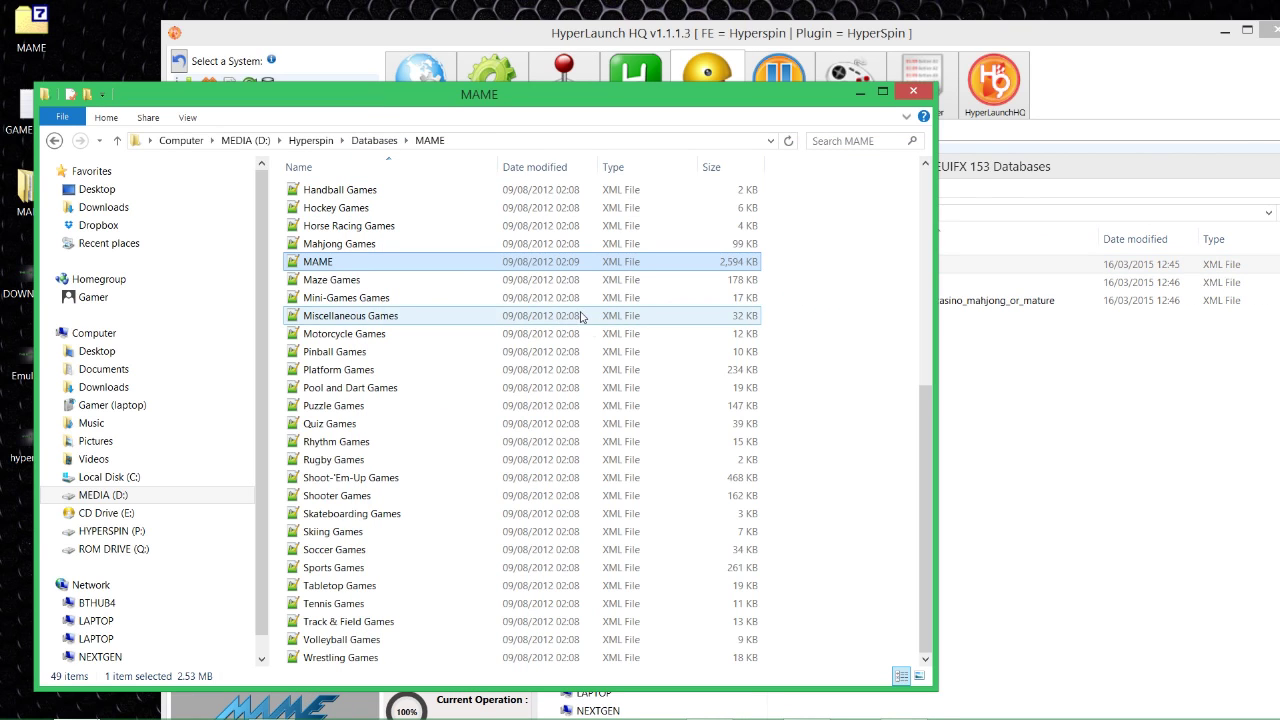
{"action": "scroll", "coordinate": [598, 354], "scroll_direction": "up", "scroll_amount": 7}
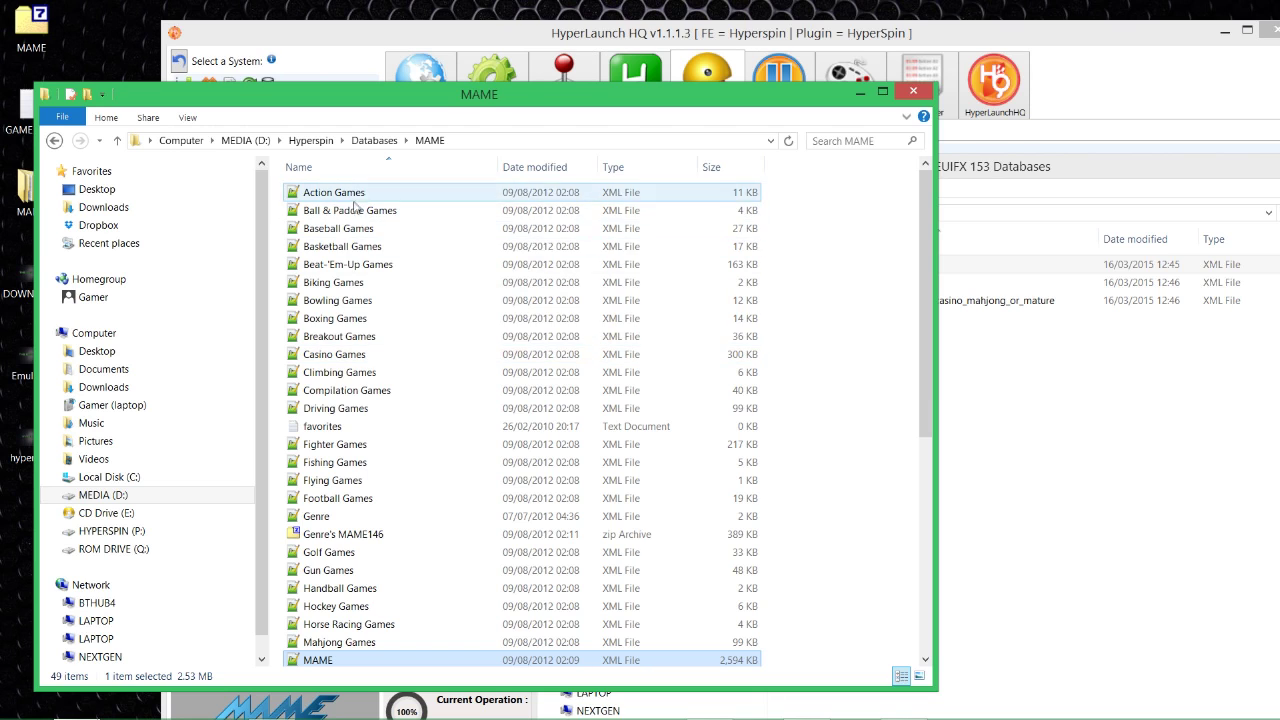
{"action": "scroll", "coordinate": [358, 477], "scroll_direction": "down", "scroll_amount": 7}
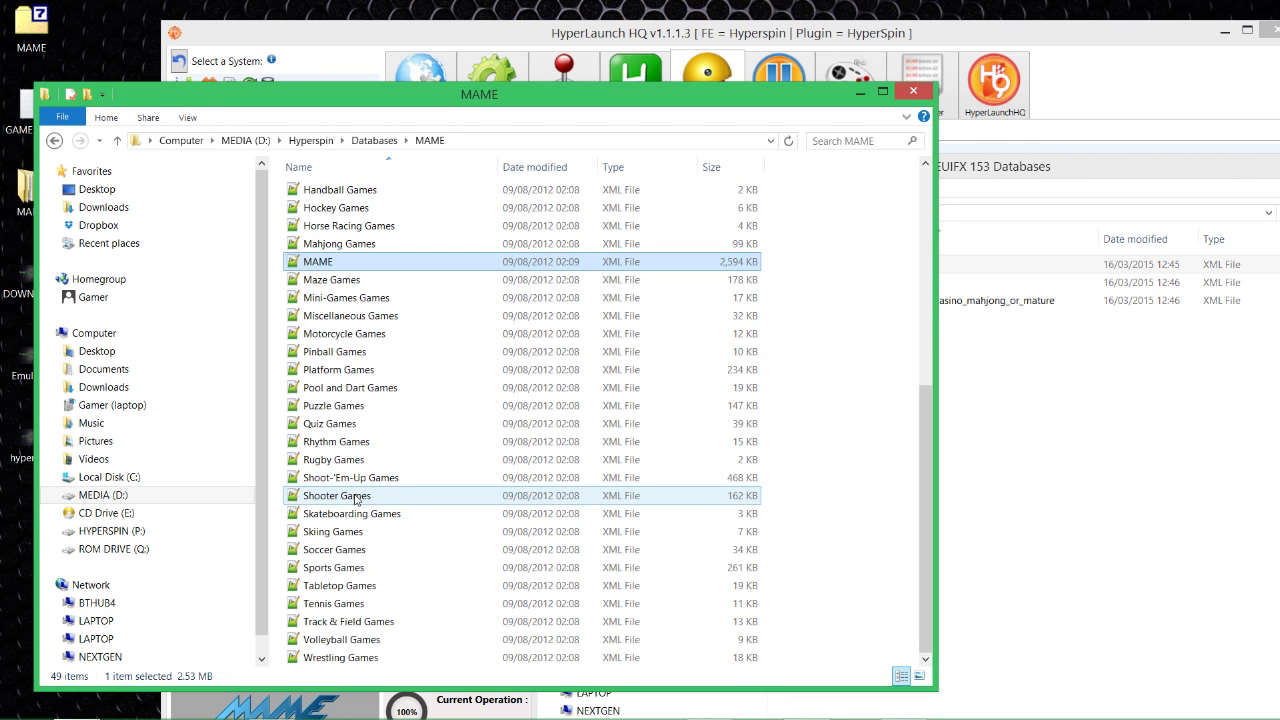
{"action": "scroll", "coordinate": [362, 577], "scroll_direction": "up", "scroll_amount": 1}
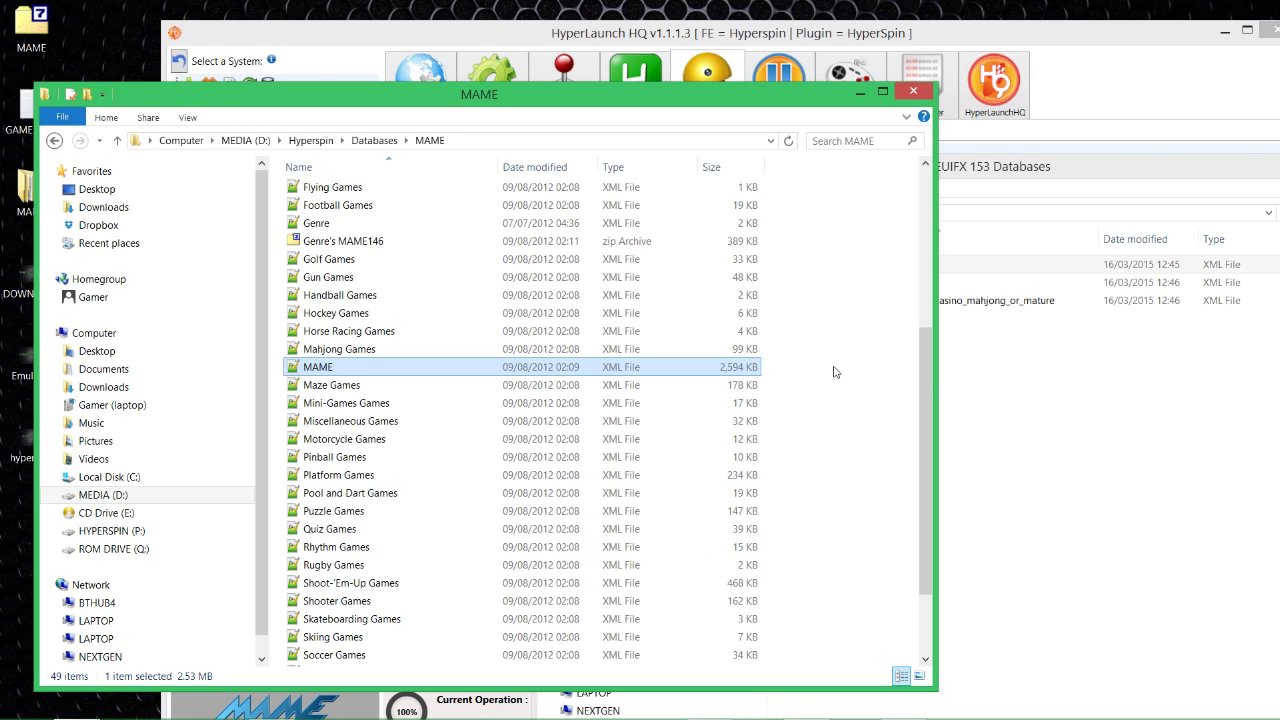
{"action": "left_click", "coordinate": [329, 370]}
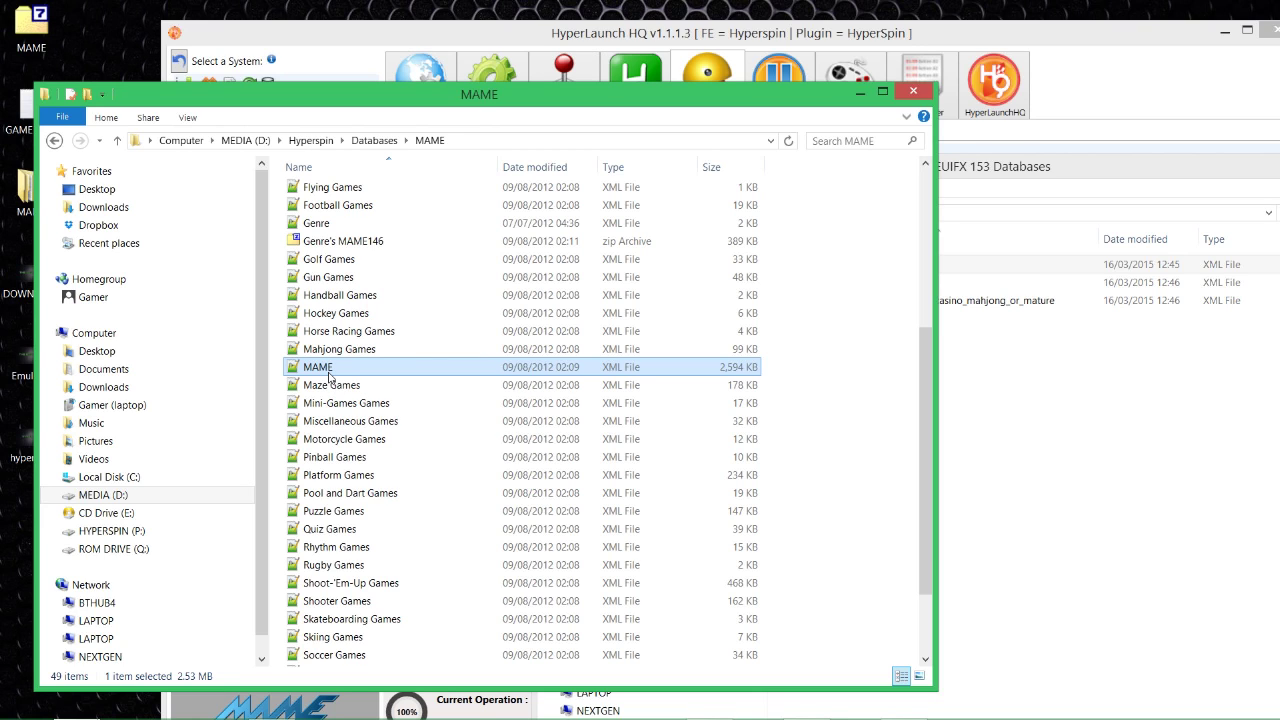
{"action": "left_click", "coordinate": [820, 381]}
{"action": "left_click", "coordinate": [1155, 430]}
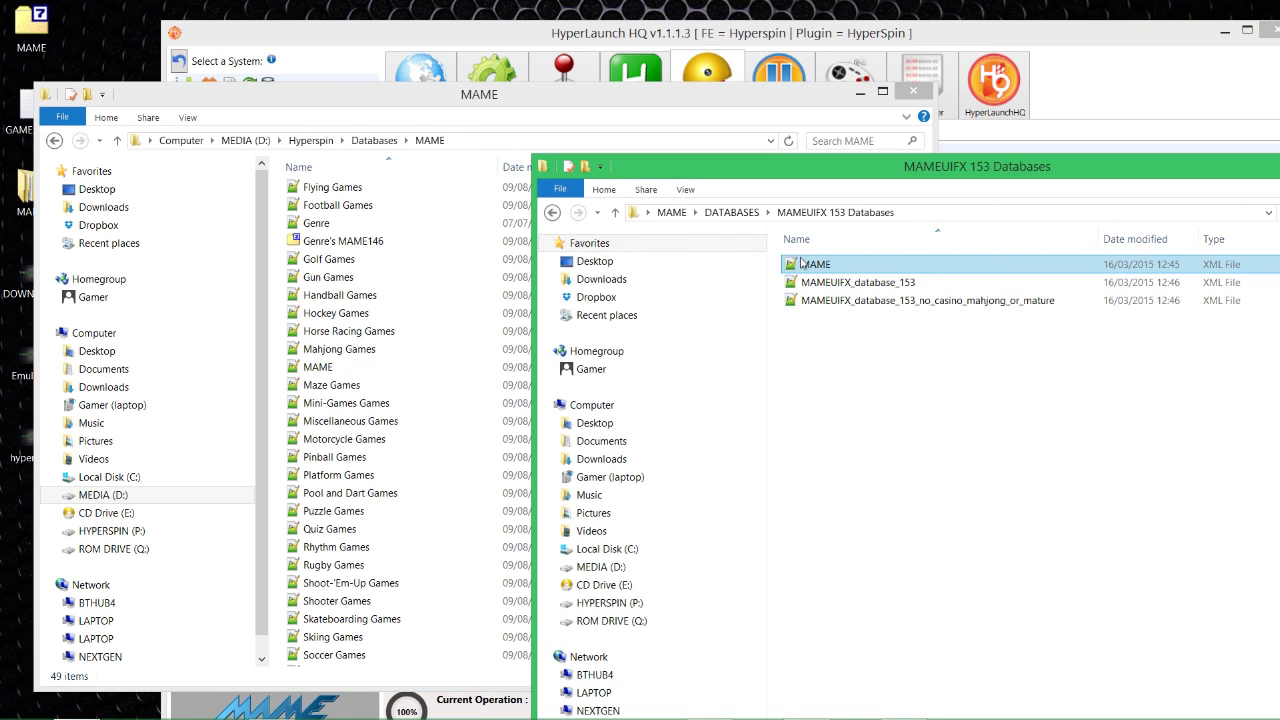
- Rename the existing MAME XML file in Hyperspin's MAME database folder as MAME BACKUP
{"action": "left_click", "coordinate": [371, 367]}
{"action": "left_click", "coordinate": [339, 369]}
{"action": "left_click", "coordinate": [339, 369]}
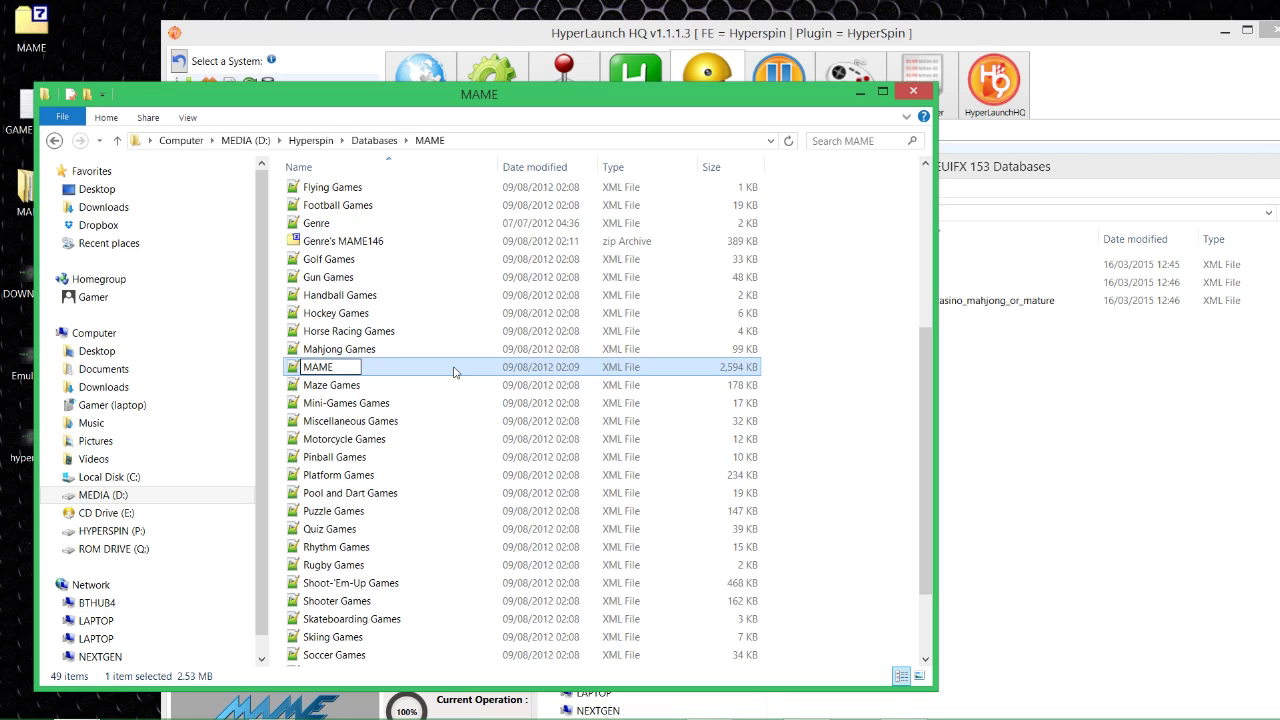
{"action": "type", "text": "BACKUP"}
{"action": "key", "text": "Return"}
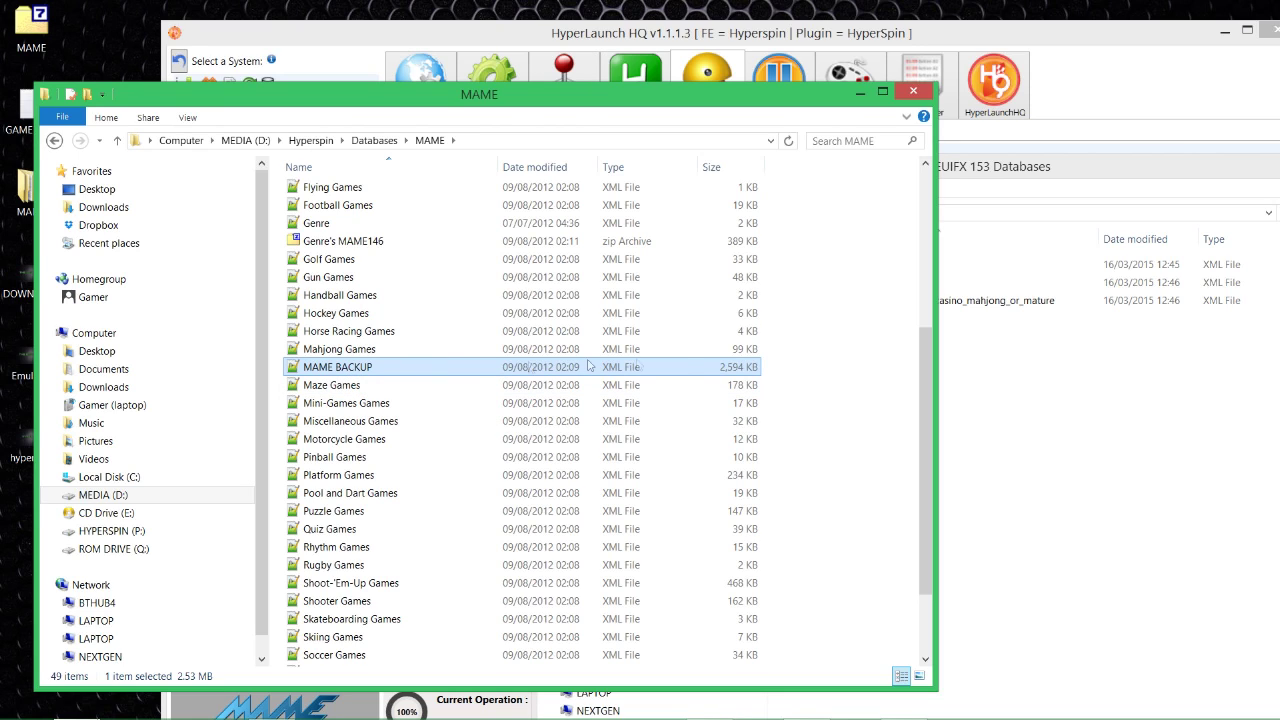
- Copy the MAME XML file from MAMEUIFX 153 Databases into Hyperspin's MAME database folder, check it arrived, and minimize the source window
{"action": "left_click", "coordinate": [989, 367]}
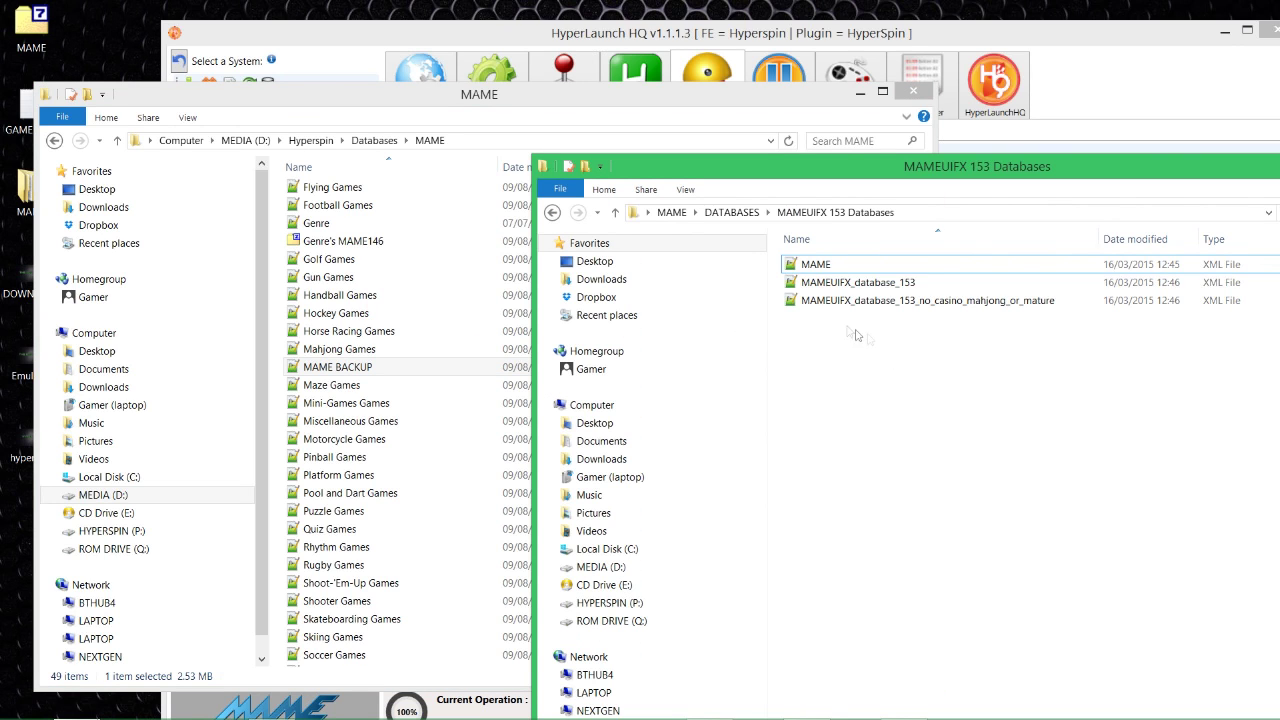
{"action": "left_click", "coordinate": [826, 268]}
{"action": "left_click_drag", "start_coordinate": [698, 176], "coordinate": [1020, 181]}
{"action": "left_click_drag", "start_coordinate": [1122, 270], "coordinate": [815, 325]}
{"action": "scroll", "coordinate": [528, 371], "scroll_direction": "up", "scroll_amount": 7}
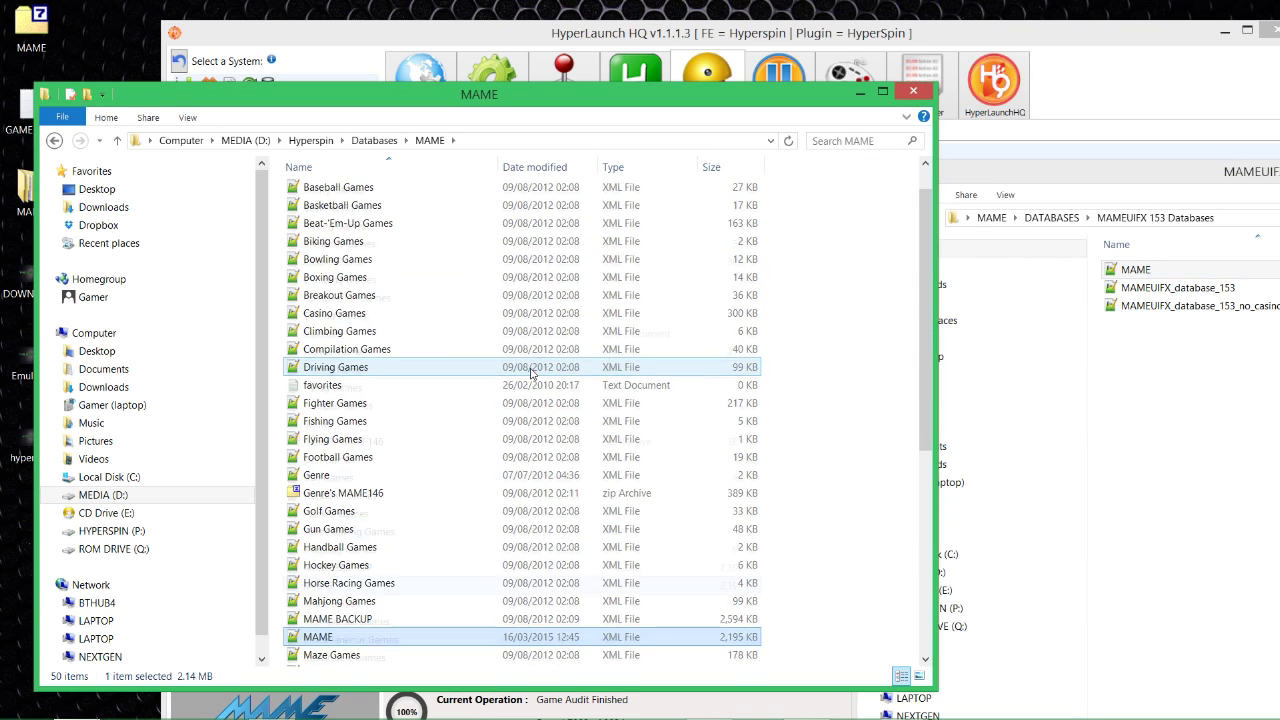
{"action": "scroll", "coordinate": [528, 371], "scroll_direction": "down", "scroll_amount": 4}
{"action": "left_click_drag", "start_coordinate": [1040, 172], "coordinate": [607, 258]}
{"action": "left_click_drag", "start_coordinate": [833, 249], "coordinate": [572, 294]}
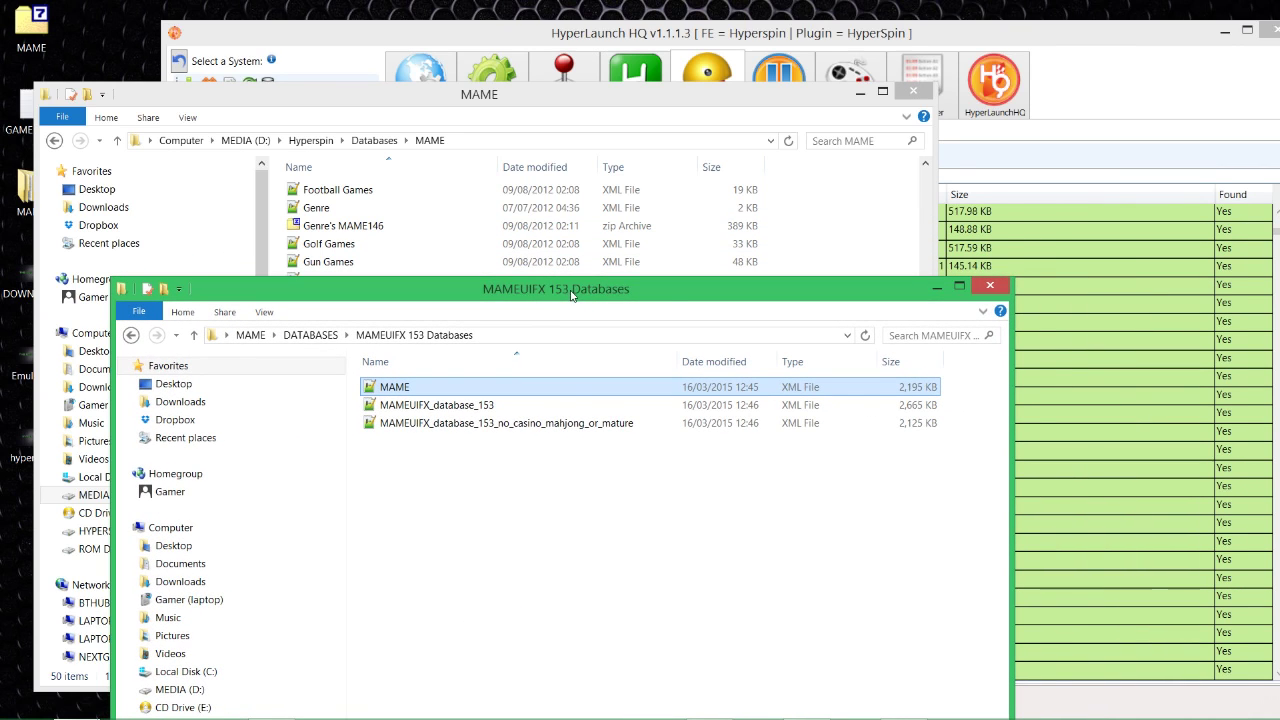
{"action": "left_click", "coordinate": [940, 287]}
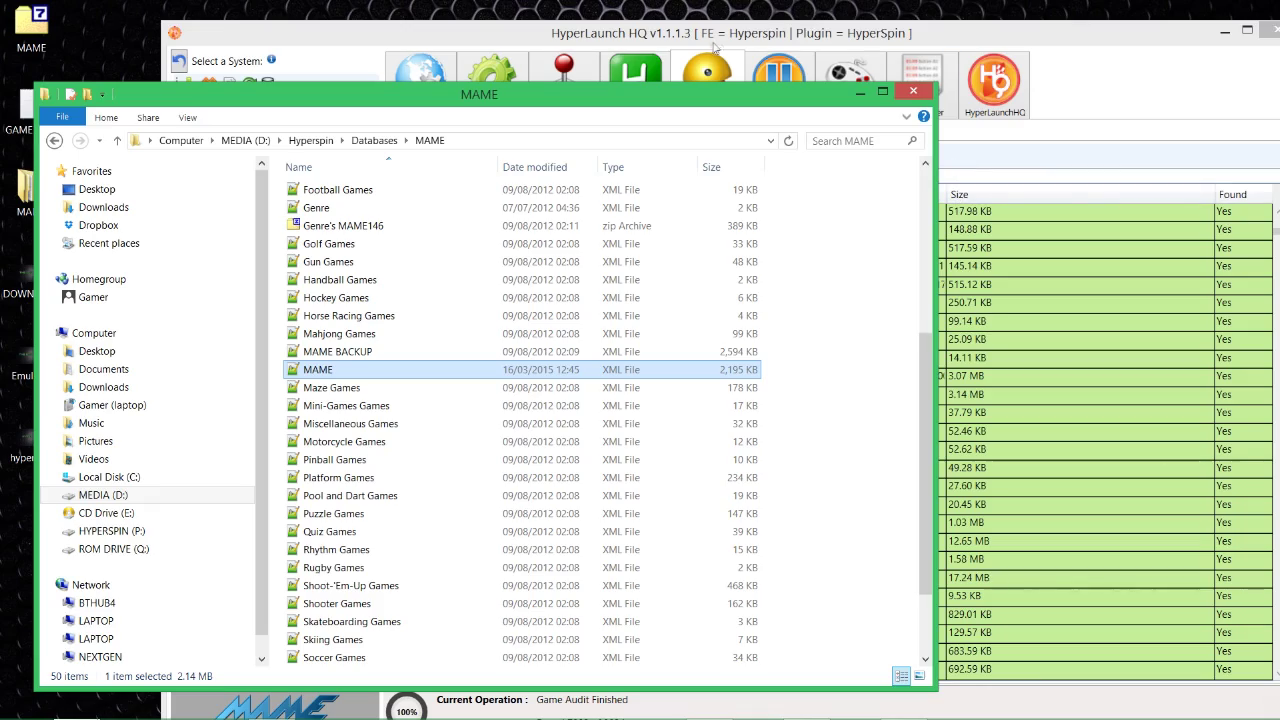
- Switch to HyperLaunch HQ, rerun the MAME system audit with the new database, and minimize the program
{"action": "key", "text": "alt+Tab"}
{"action": "left_click_drag", "start_coordinate": [428, 42], "coordinate": [420, 26]}
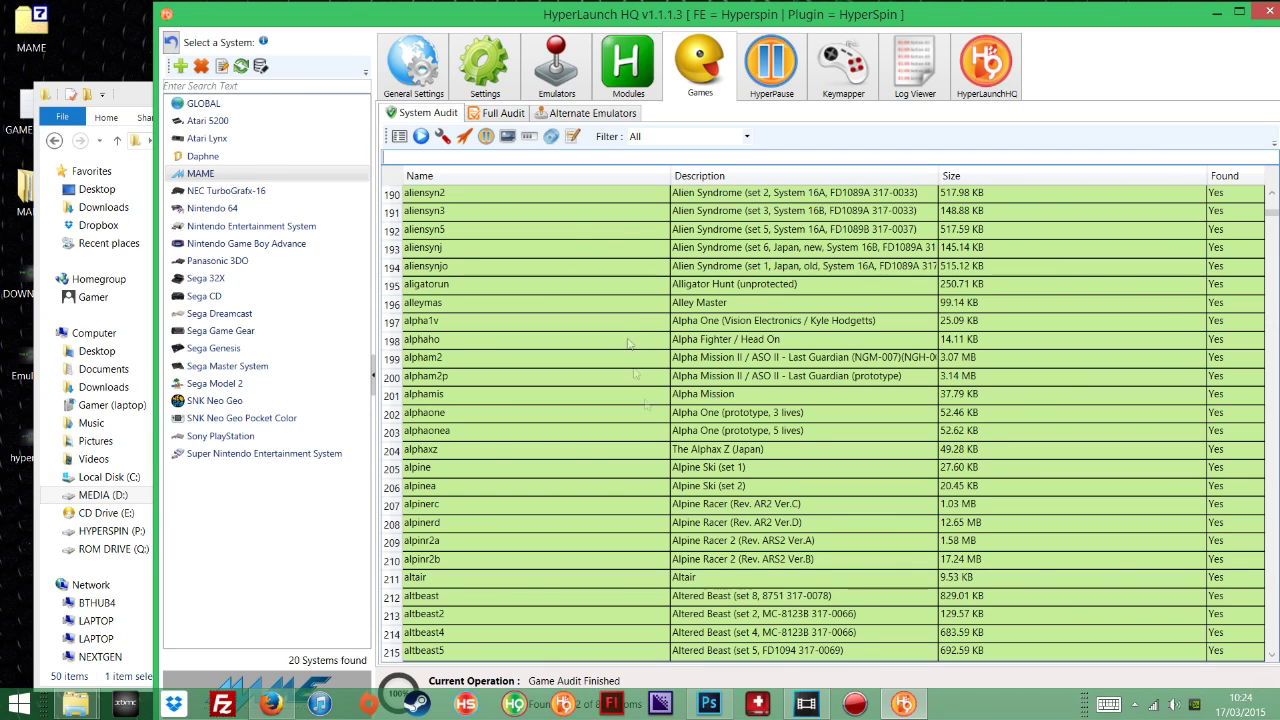
{"action": "left_click", "coordinate": [422, 137]}
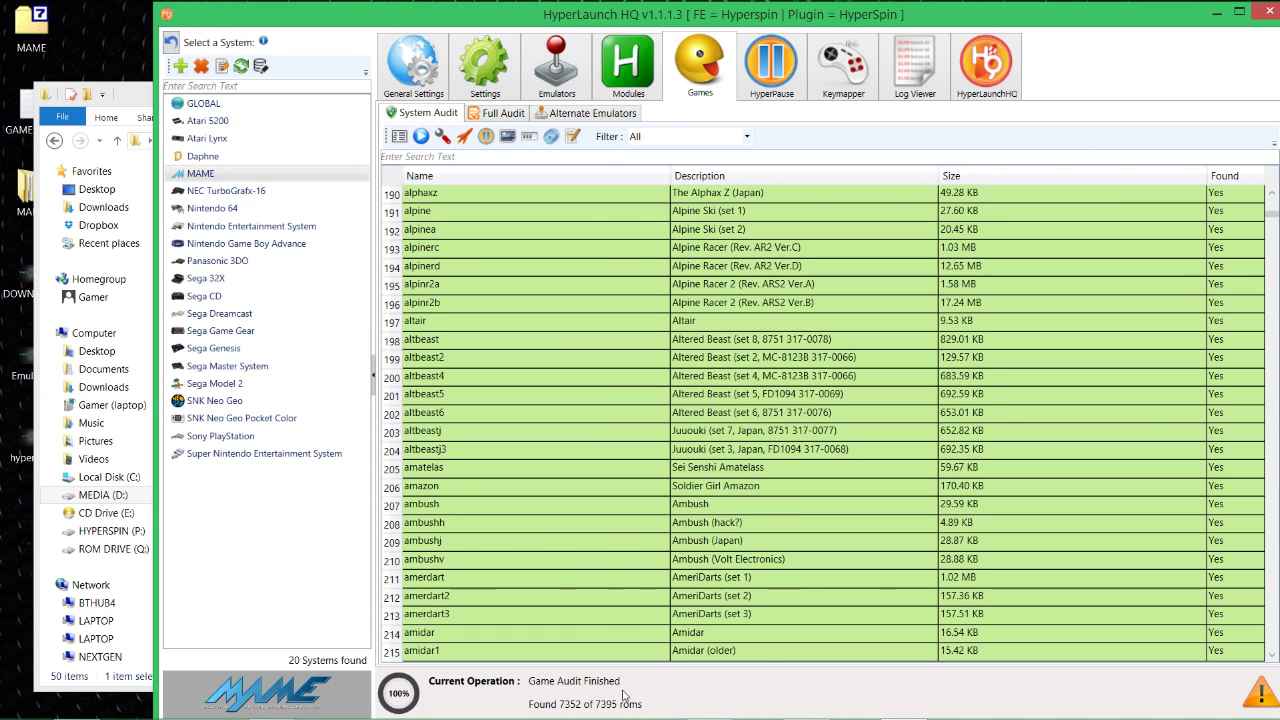
{"action": "left_click", "coordinate": [1221, 18]}
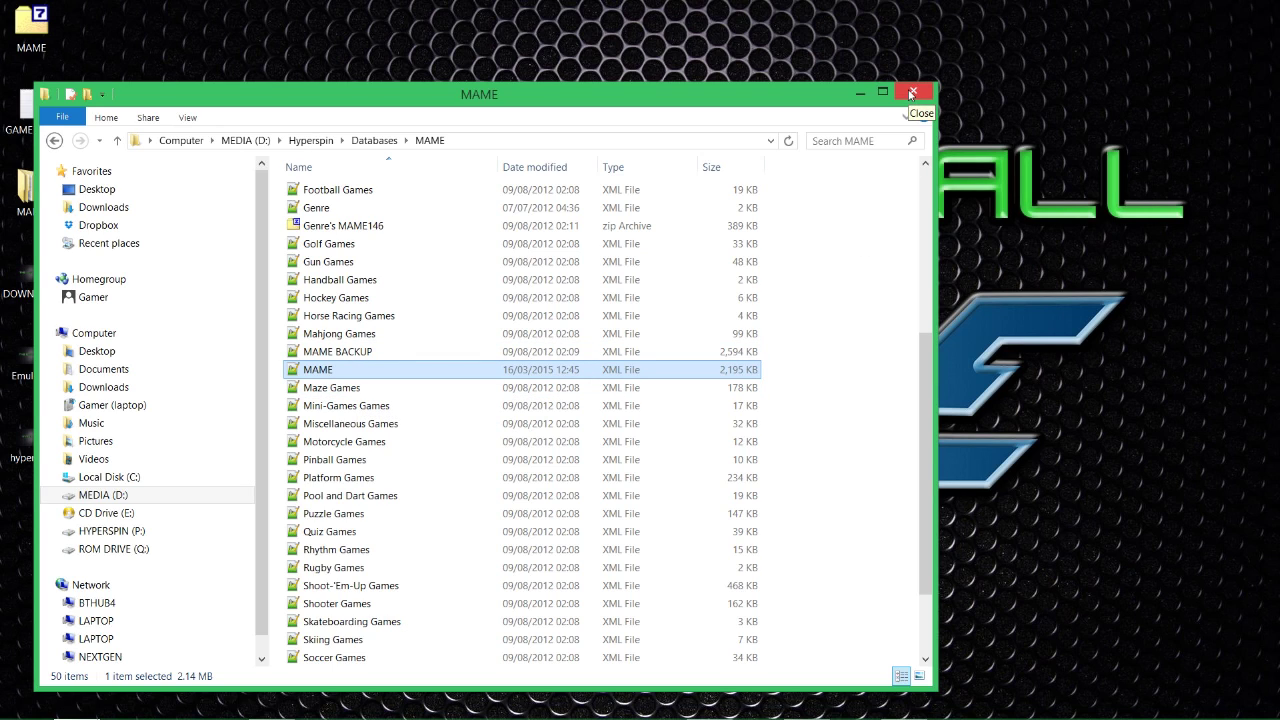
- Go back up to the Hyperspin root folder and launch the HyperSpin application
{"action": "key", "text": "BackSpace"}
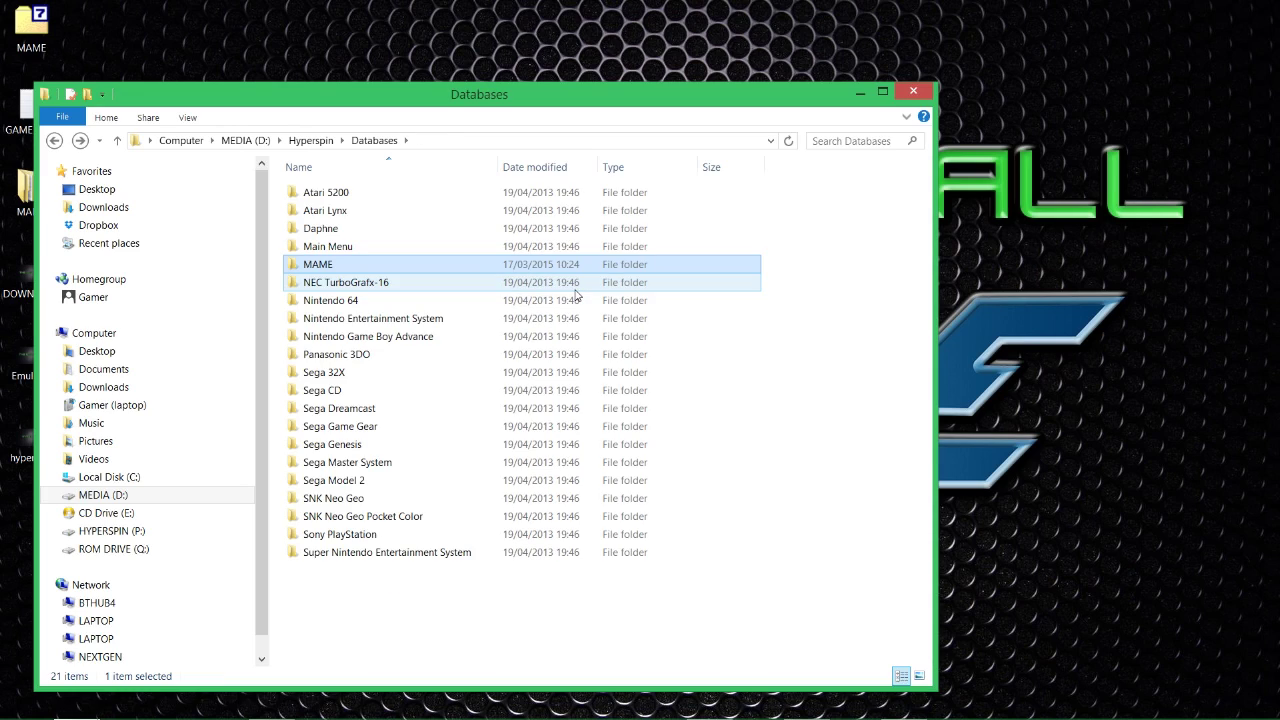
{"action": "key", "text": "BackSpace"}
{"action": "left_click_drag", "start_coordinate": [382, 102], "coordinate": [604, 74]}
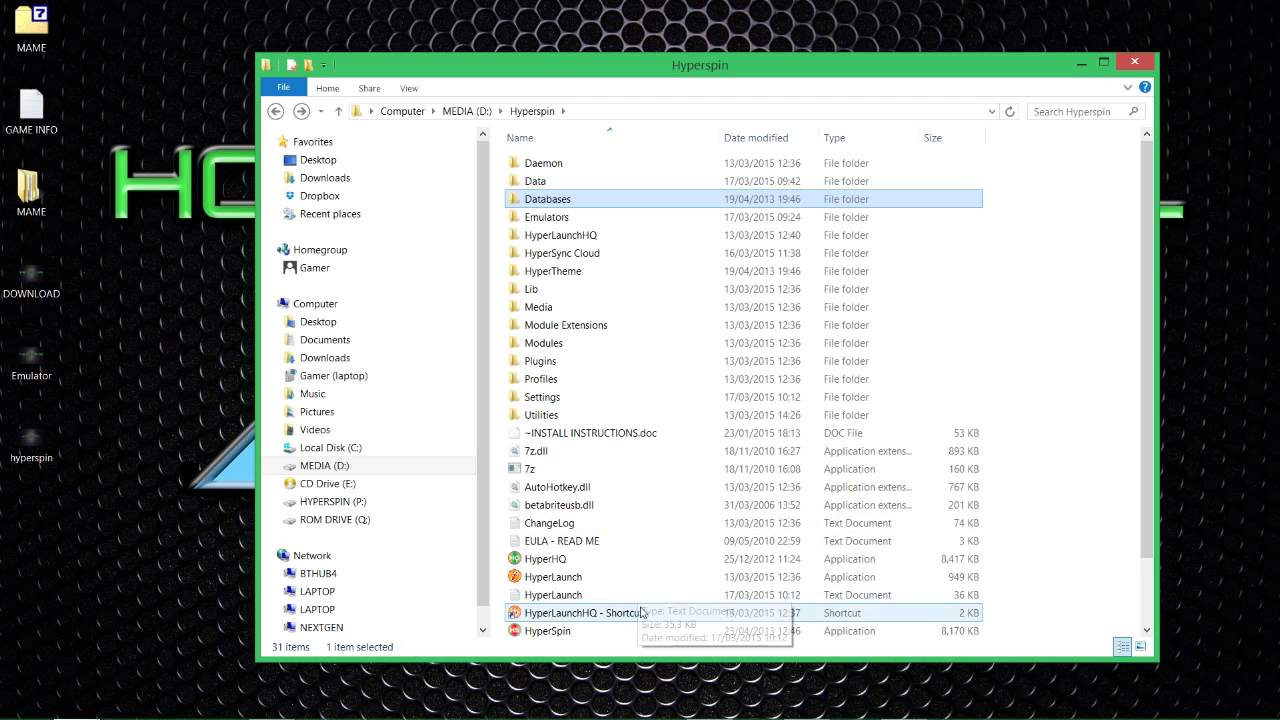
{"action": "scroll", "coordinate": [690, 352], "scroll_direction": "down", "scroll_amount": 2}
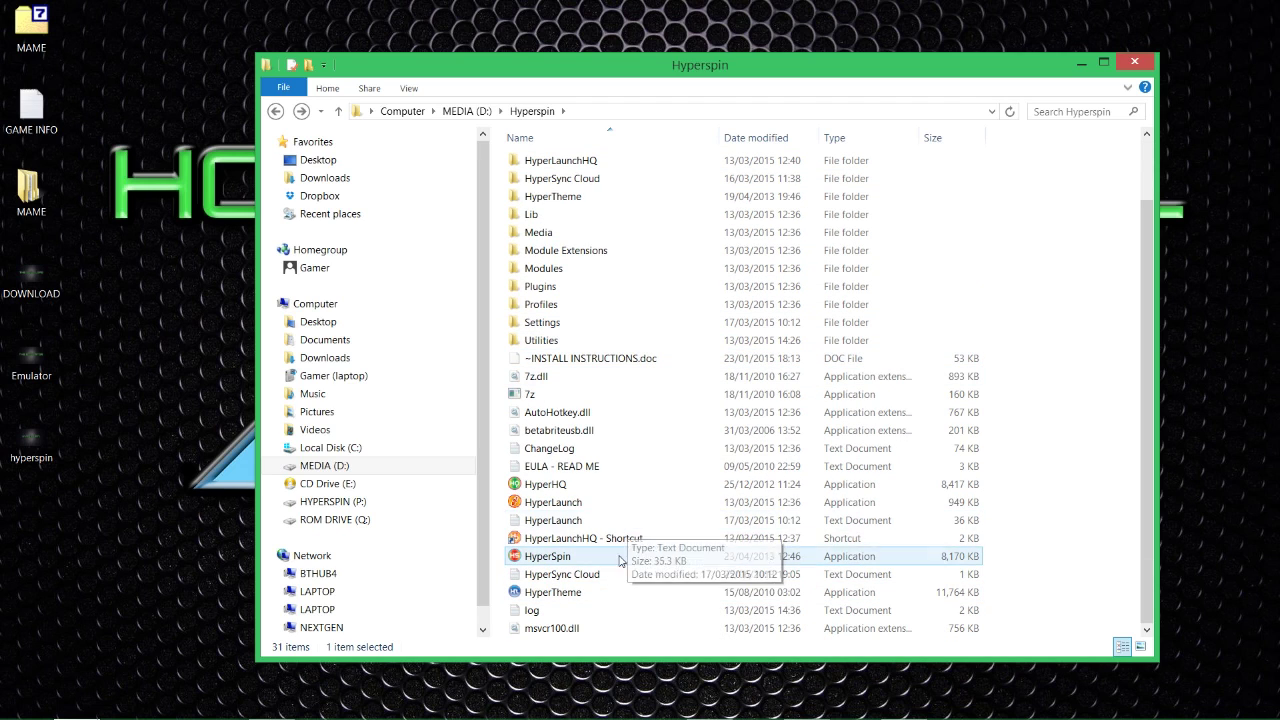
{"action": "left_click", "coordinate": [1083, 561]}
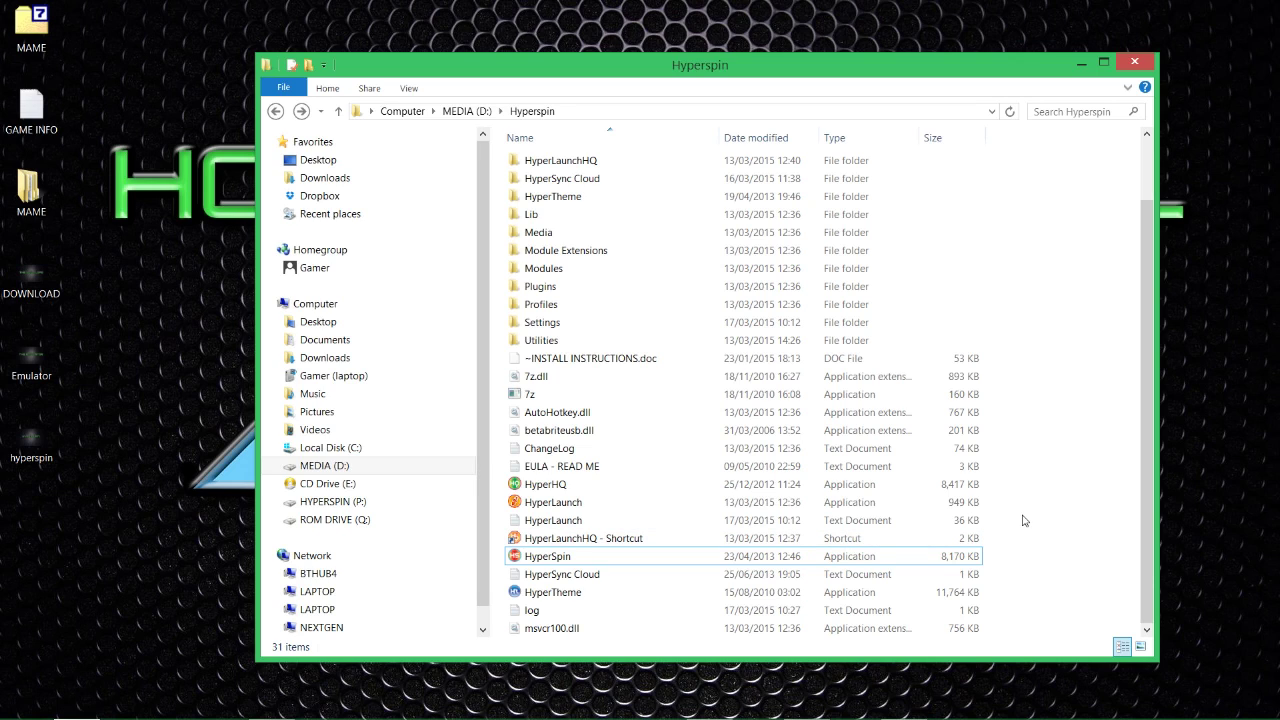
{"action": "left_click", "coordinate": [897, 558]}
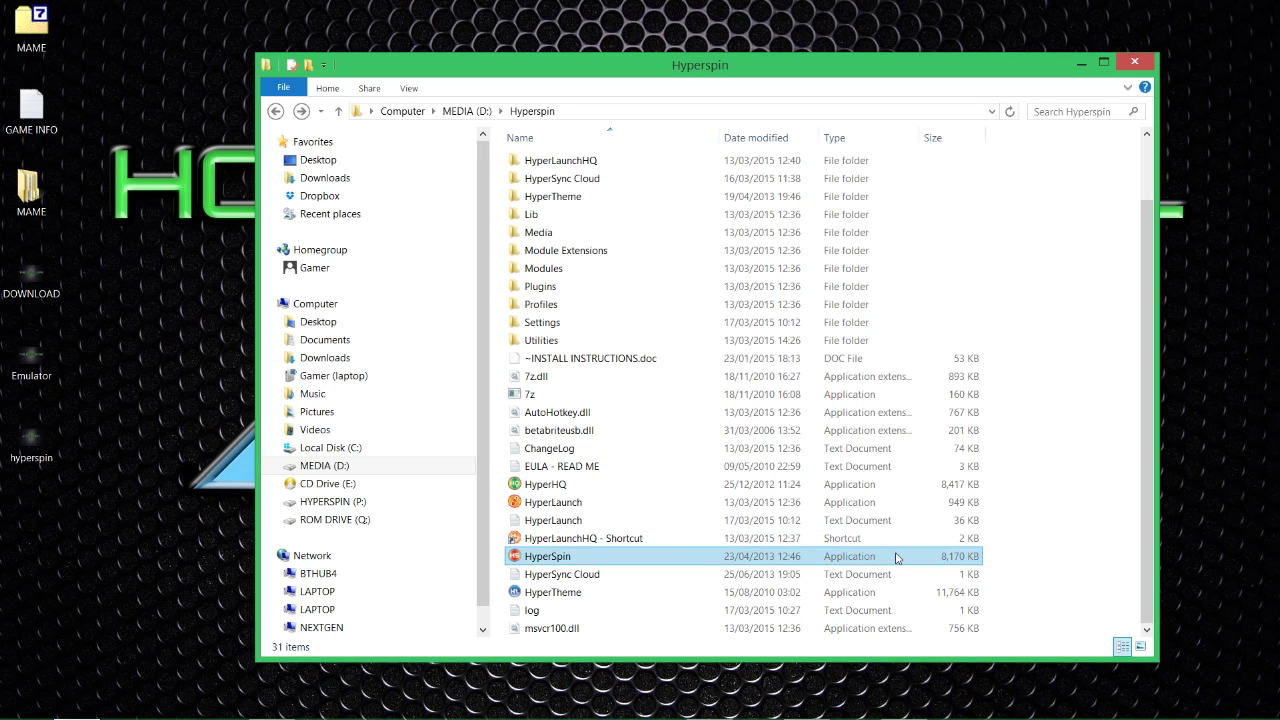
{"action": "left_click", "coordinate": [832, 561]}
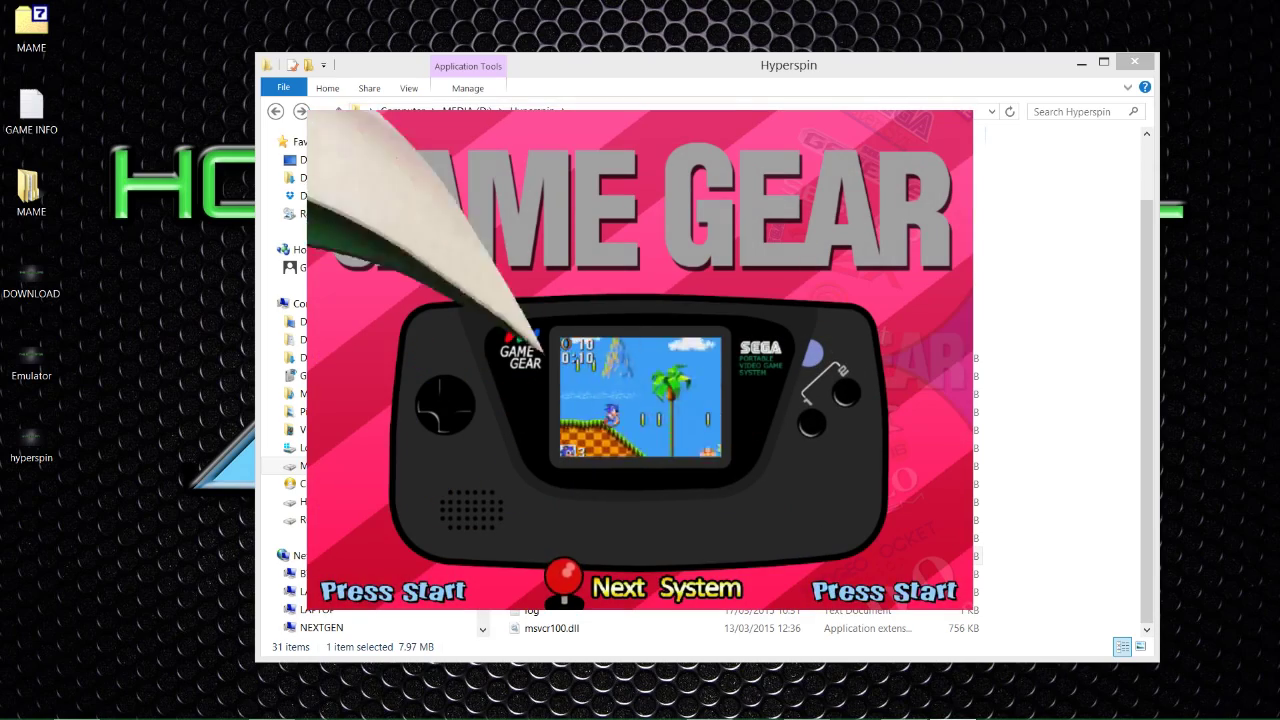
- Spin through HyperSpin's system wheel in both directions and enter the MAME system
{"action": "key", "text": "Up"}
{"action": "key", "text": "Up"}
{"action": "key", "text": "Up"}
{"action": "key", "text": "Up"}
{"action": "key", "text": "Up"}
{"action": "key", "text": "Up"}
{"action": "key", "text": "Up"}
{"action": "key", "text": "Up"}
{"action": "key", "text": "Up"}
{"action": "key", "text": "Up"}
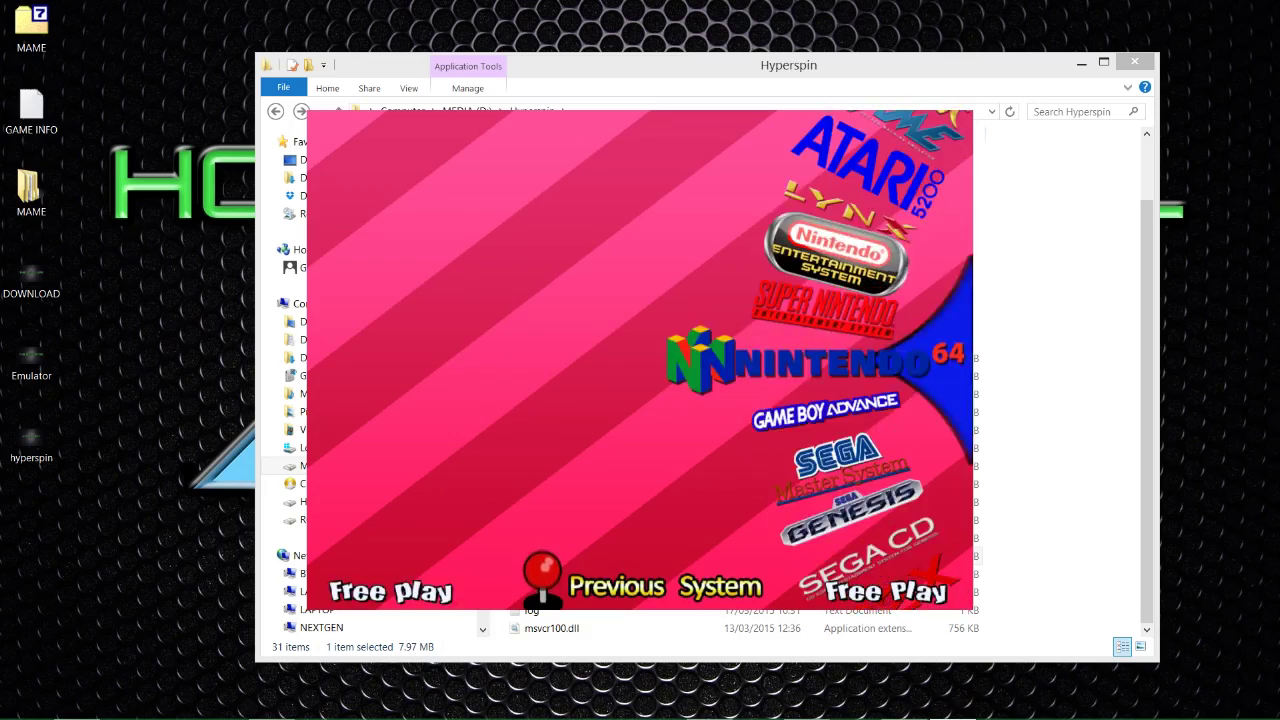
{"action": "key", "text": "Up"}
{"action": "key", "text": "Up"}
{"action": "key", "text": "Up"}
{"action": "key", "text": "Up"}
{"action": "key", "text": "Up"}
{"action": "key", "text": "Up"}
{"action": "key", "text": "Up"}
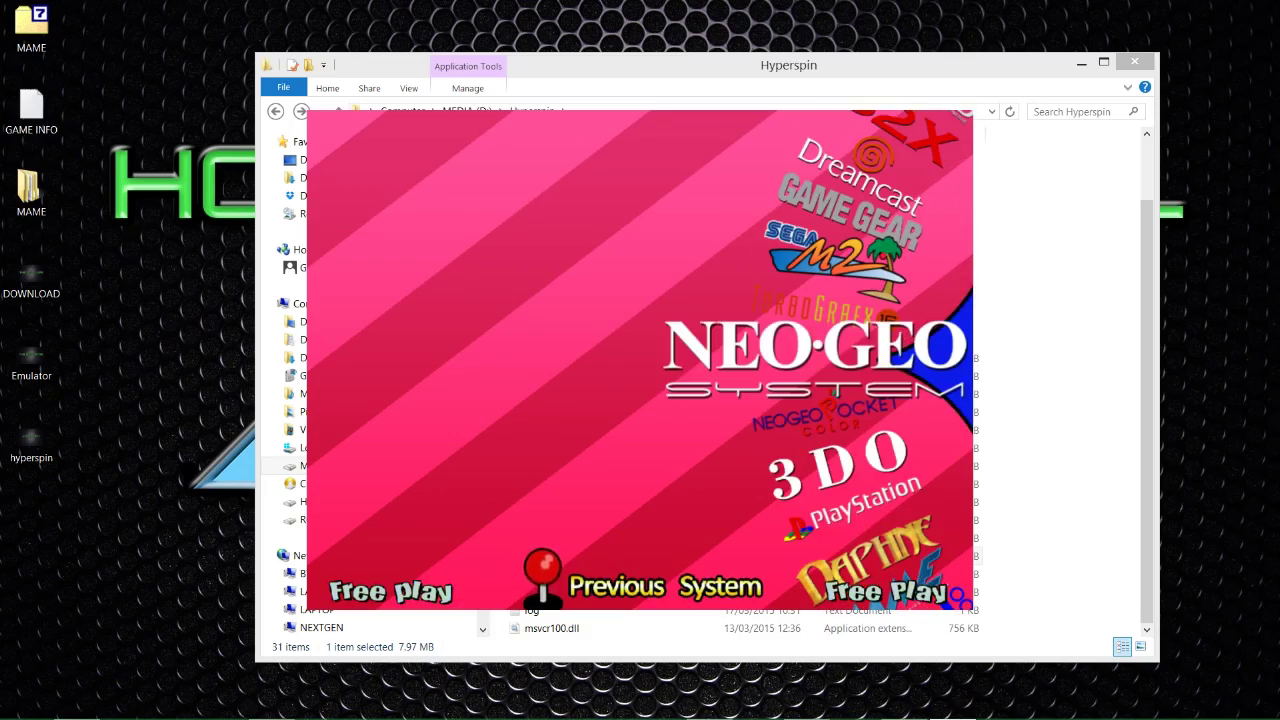
{"action": "key", "text": "Down"}
{"action": "key", "text": "Down"}
{"action": "key", "text": "Down"}
{"action": "key", "text": "Down"}
{"action": "key", "text": "Down"}
{"action": "key", "text": "Down"}
{"action": "key", "text": "Down"}
{"action": "key", "text": "Down"}
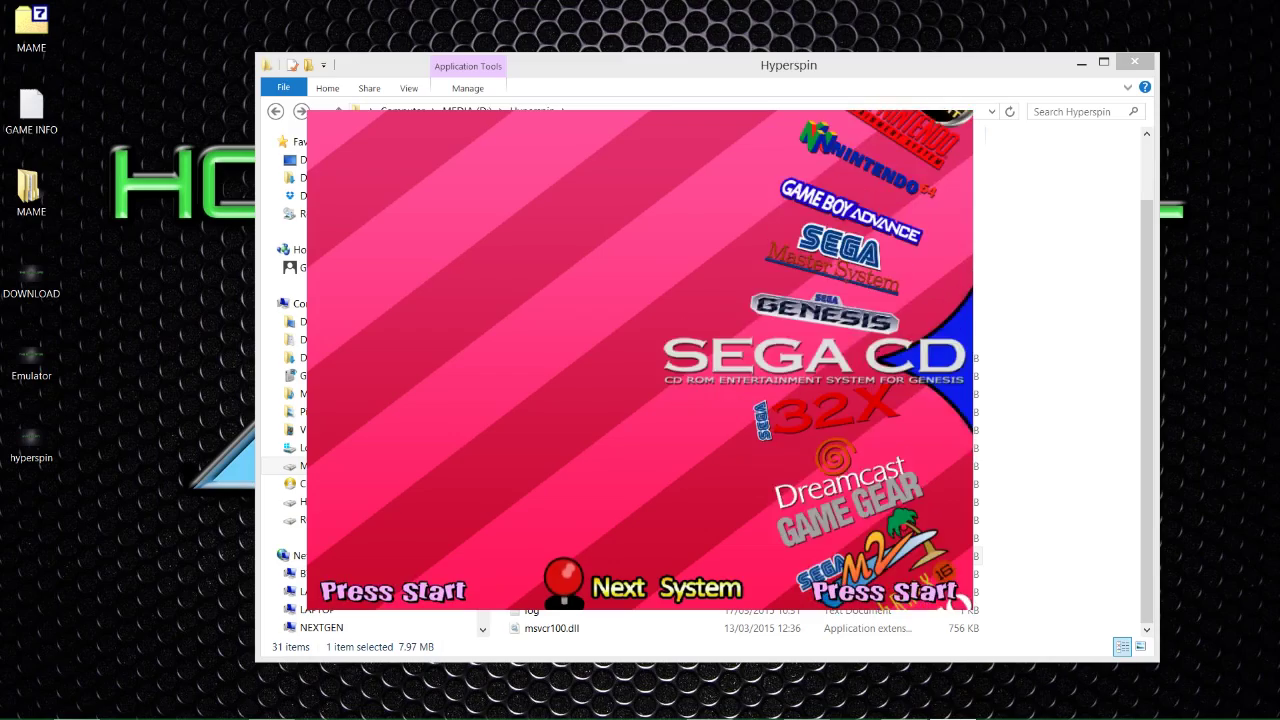
{"action": "key", "text": "Down"}
{"action": "key", "text": "Down"}
{"action": "key", "text": "Down"}
{"action": "key", "text": "Down"}
{"action": "key", "text": "Down"}
{"action": "key", "text": "Down"}
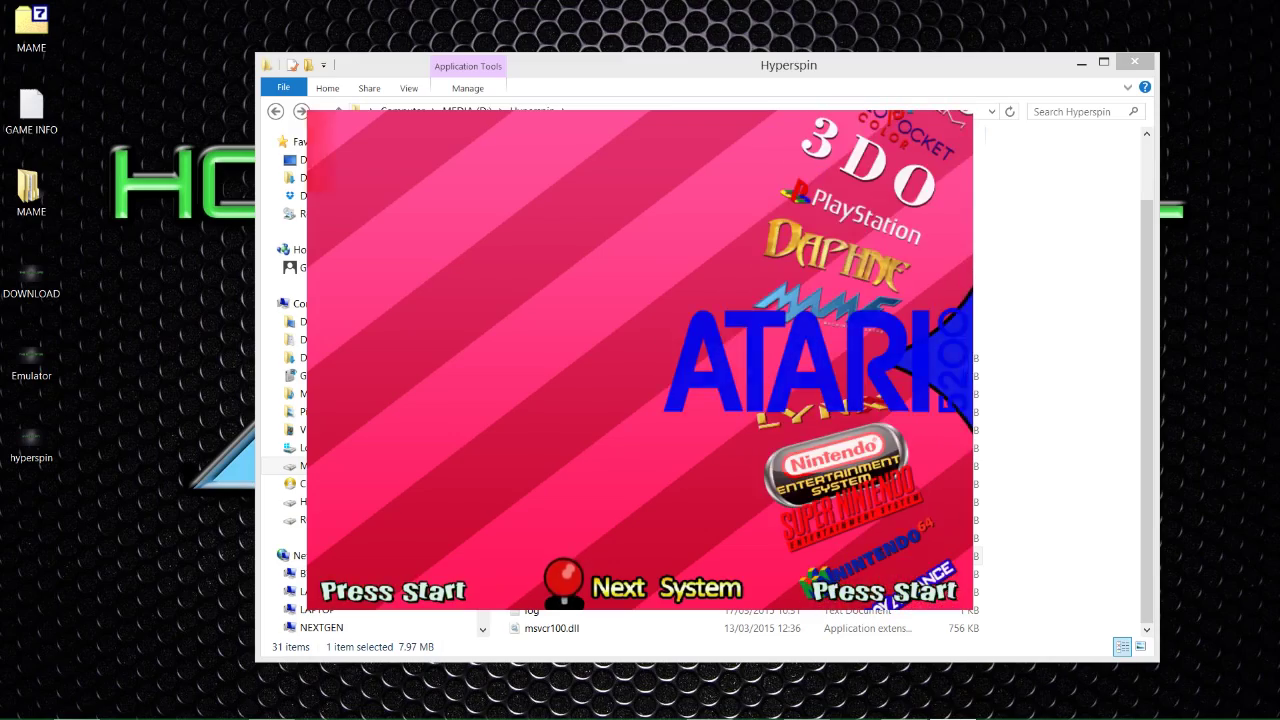
{"action": "key", "text": "Up"}
{"action": "key", "text": "Up"}
{"action": "key", "text": "Up"}
{"action": "key", "text": "Up"}
{"action": "key", "text": "Up"}
{"action": "key", "text": "Up"}
{"action": "key", "text": "Up"}
{"action": "key", "text": "Up"}
{"action": "key", "text": "Up"}
{"action": "key", "text": "Up"}
{"action": "key", "text": "Up"}
{"action": "key", "text": "Up"}
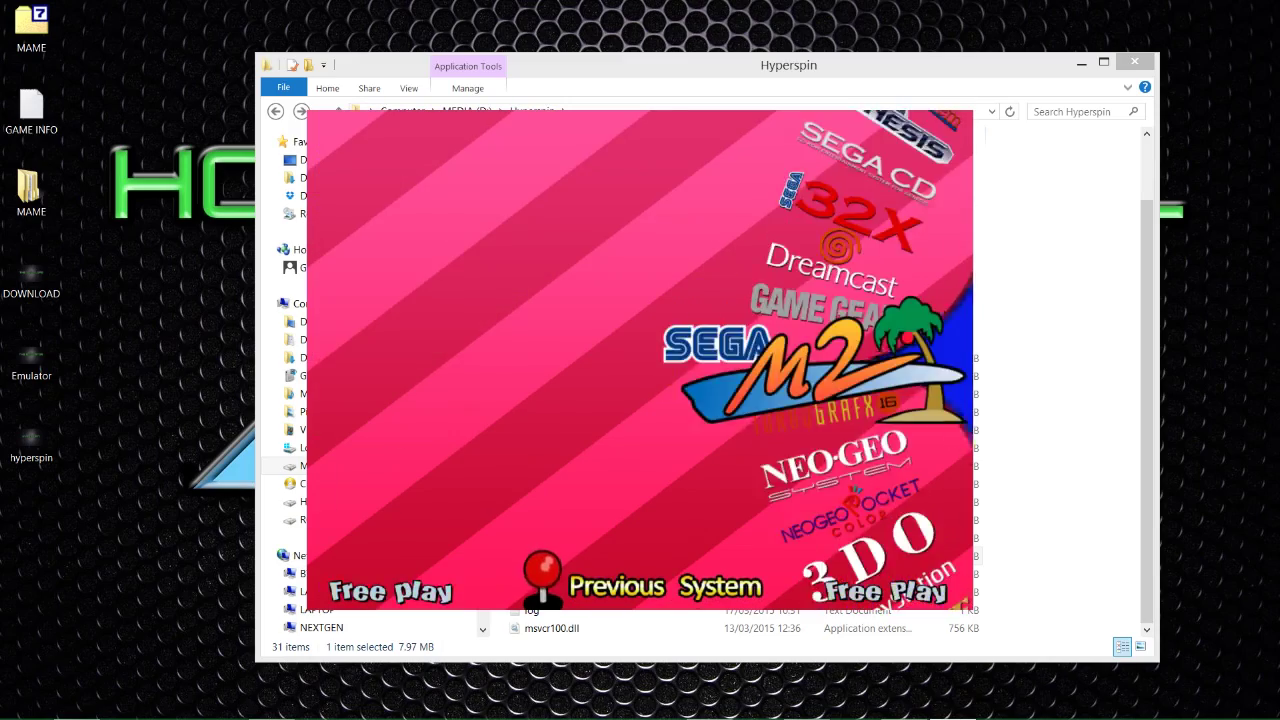
{"action": "key", "text": "Up"}
{"action": "key", "text": "Up"}
{"action": "key", "text": "Up"}
{"action": "key", "text": "Up"}
{"action": "key", "text": "Up"}
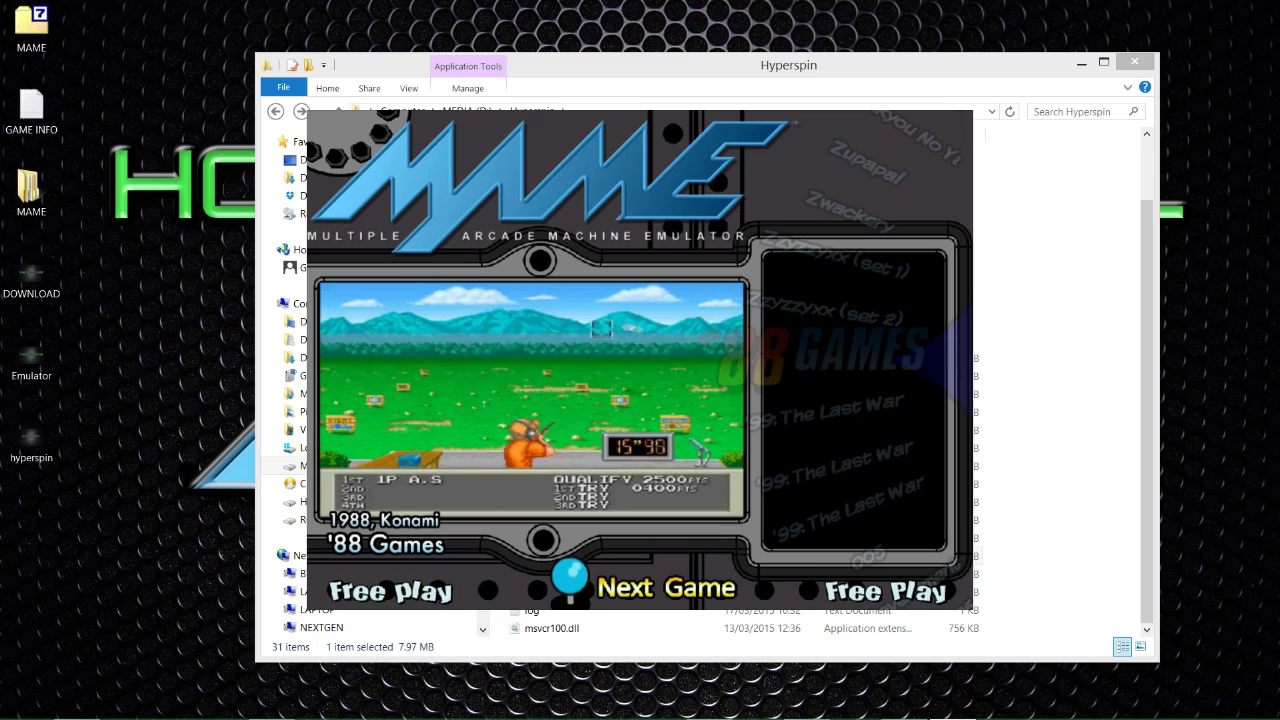
- Look through the MAME game wheel around '88 Games and Zunzunkyou No Yabou to check the game artwork
{"action": "key", "text": "Up"}
{"action": "key", "text": "Up"}
{"action": "key", "text": "Up"}
{"action": "key", "text": "Up"}
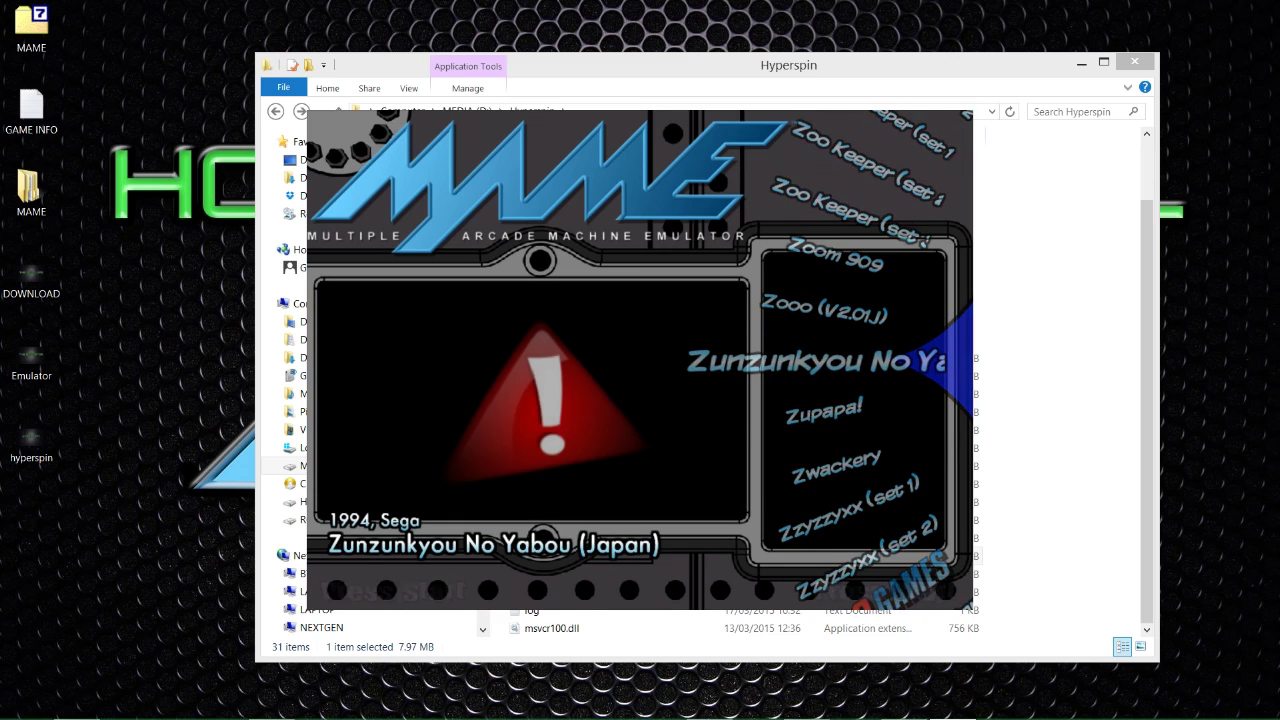
{"action": "key", "text": "Down"}
{"action": "key", "text": "Down"}
{"action": "key", "text": "Down"}
{"action": "key", "text": "Down"}
{"action": "key", "text": "Down"}
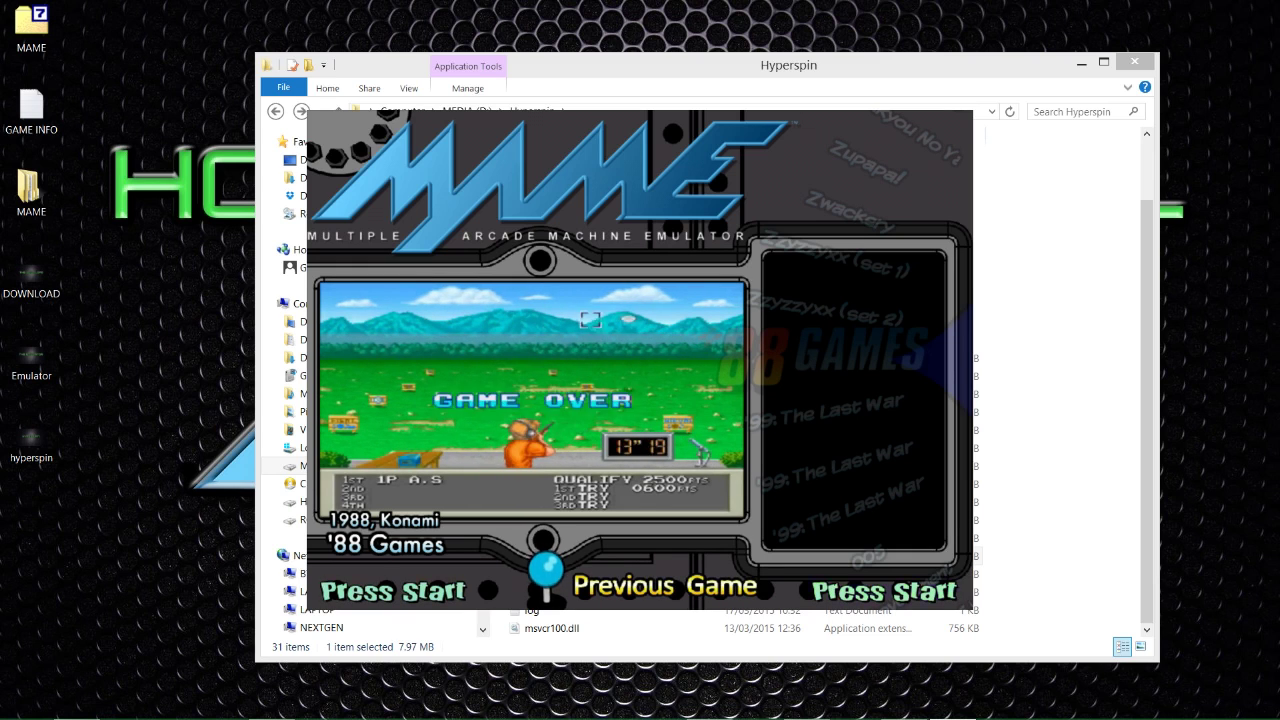
- Leave the MAME wheel and exit HyperSpin
{"action": "key", "text": "Up"}
{"action": "key", "text": "Escape"}
{"action": "key", "text": "Escape"}
{"action": "key", "text": "Return"}
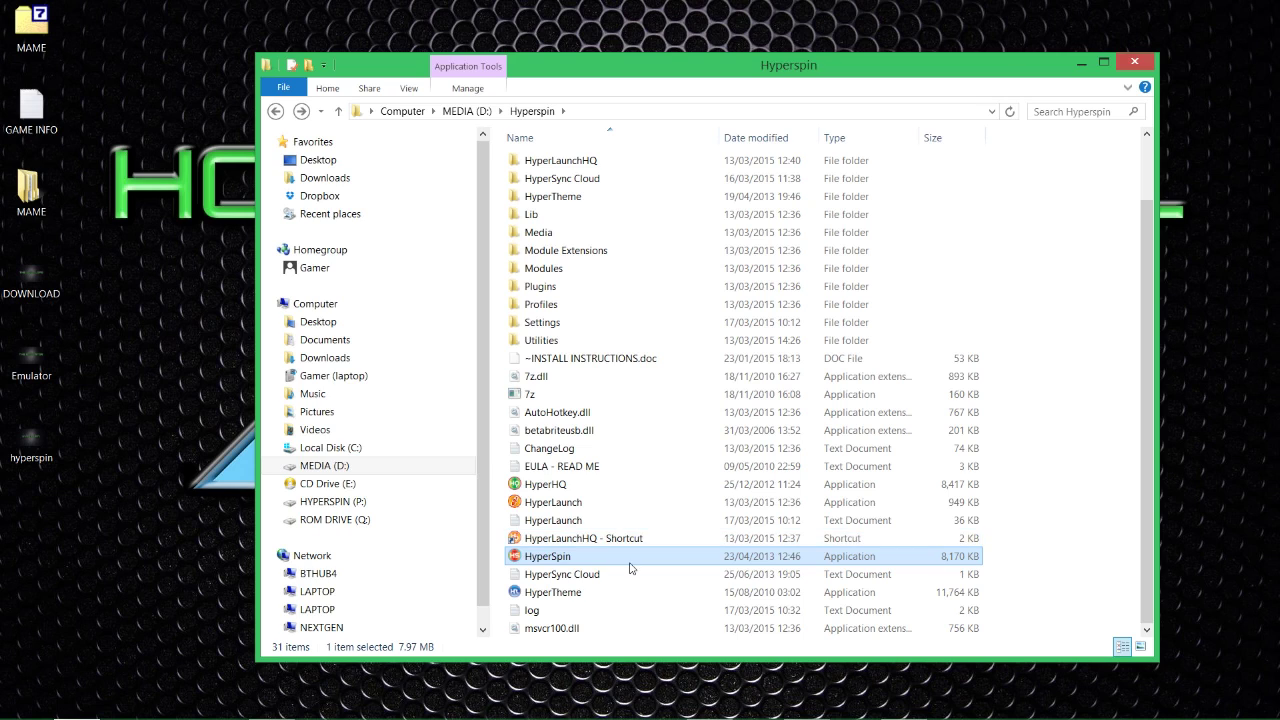
- Open the ARTWORK folder inside the desktop MAME folder and set its window beside the Hyperspin folder
{"action": "mouse_move", "coordinate": [631, 568]}
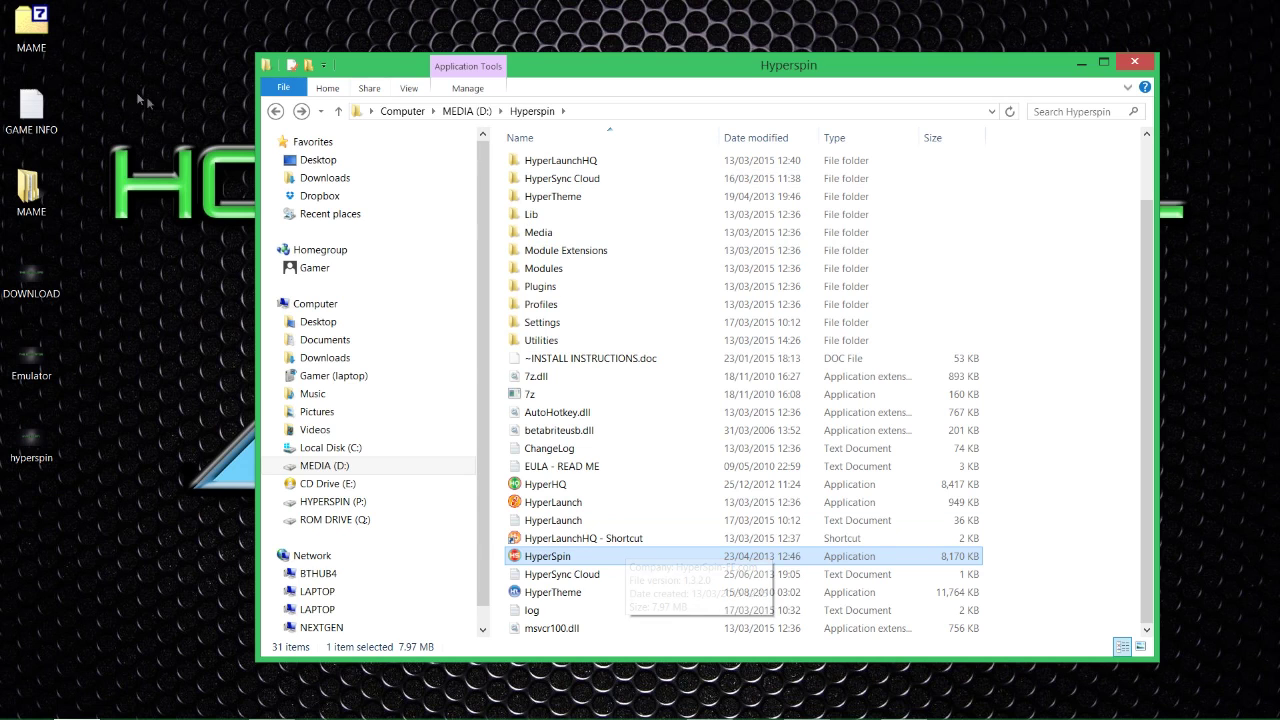
{"action": "double_click", "coordinate": [29, 188]}
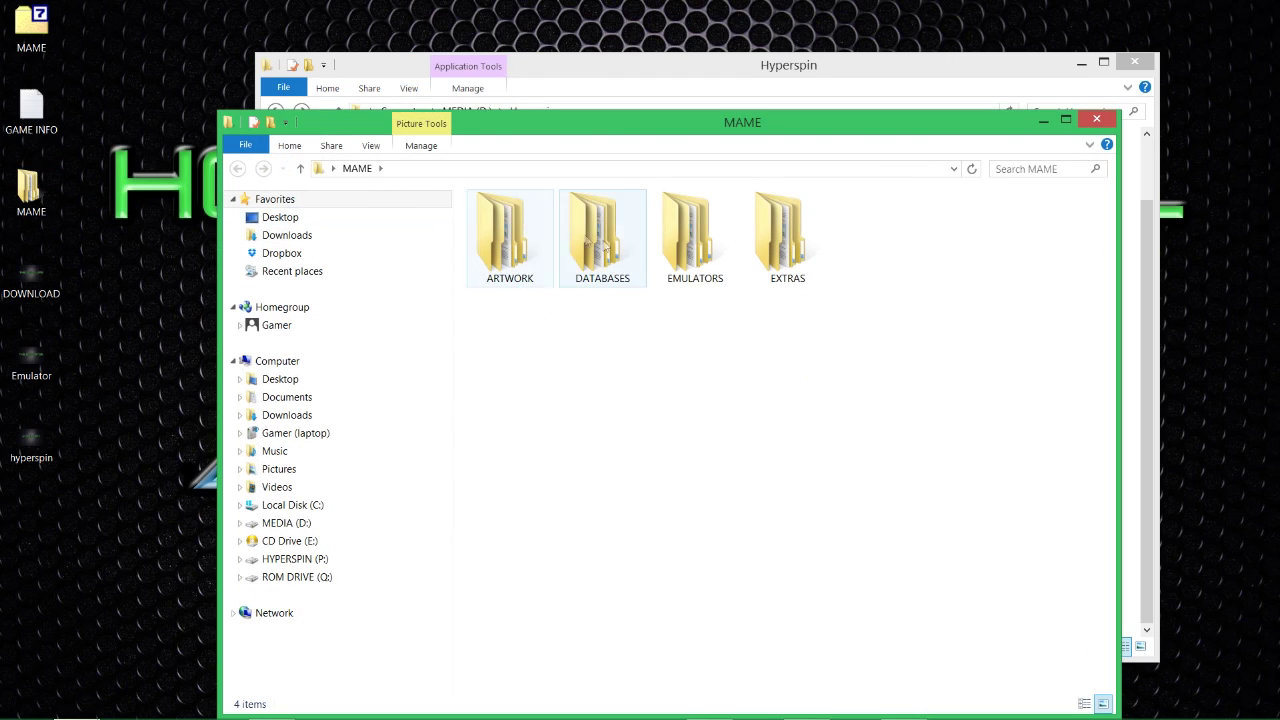
{"action": "double_click", "coordinate": [505, 238]}
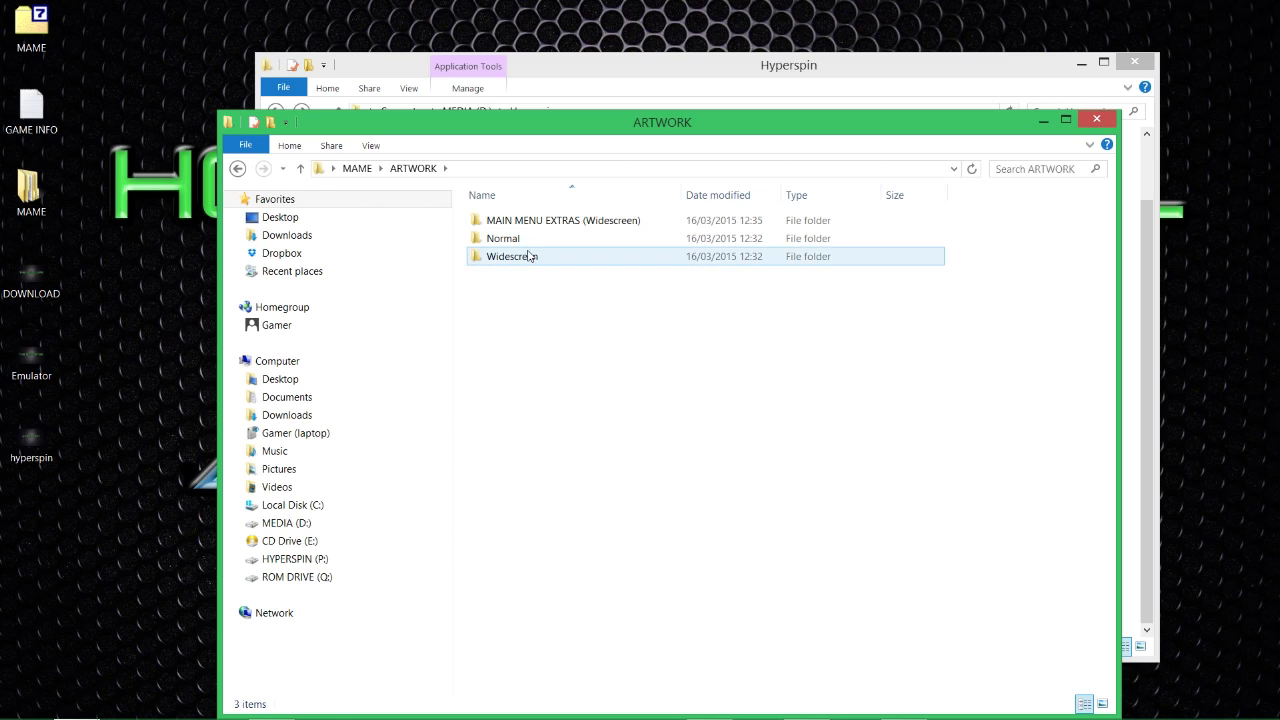
{"action": "left_click_drag", "start_coordinate": [474, 127], "coordinate": [1007, 208]}
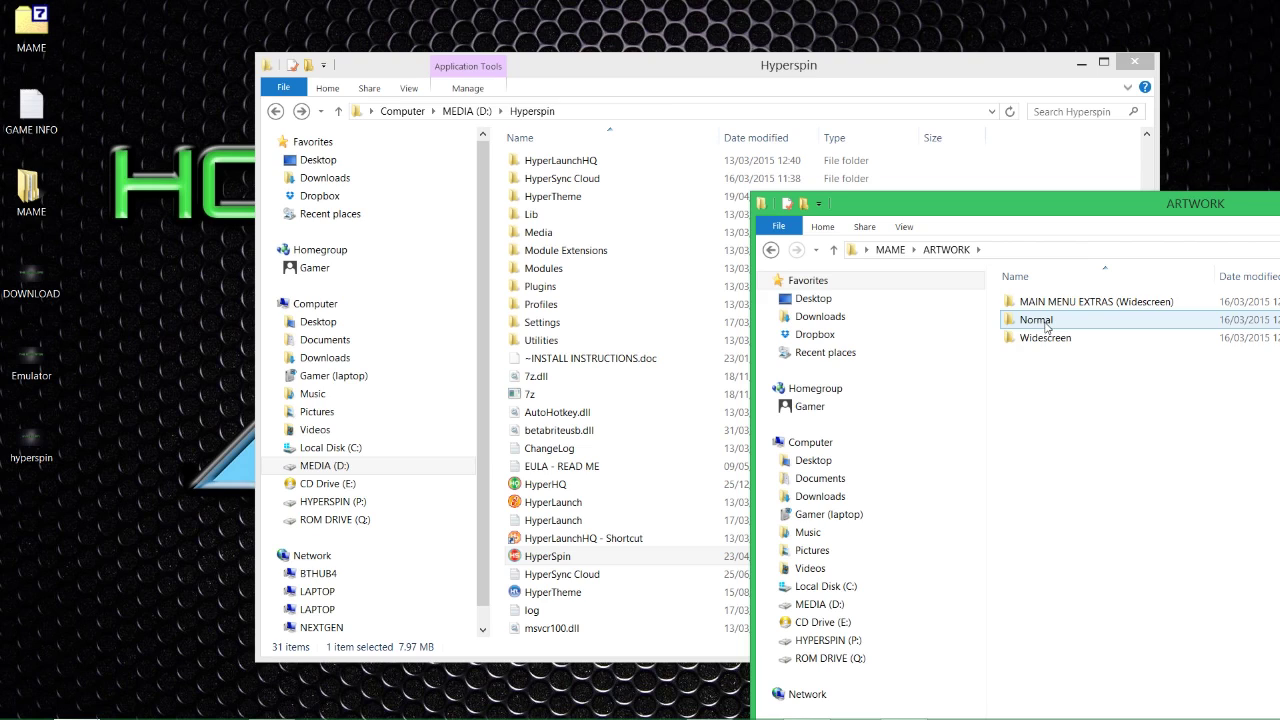
- Check the contents of the Normal artwork folder, return to ARTWORK, and open the Widescreen folder
{"action": "double_click", "coordinate": [1045, 322]}
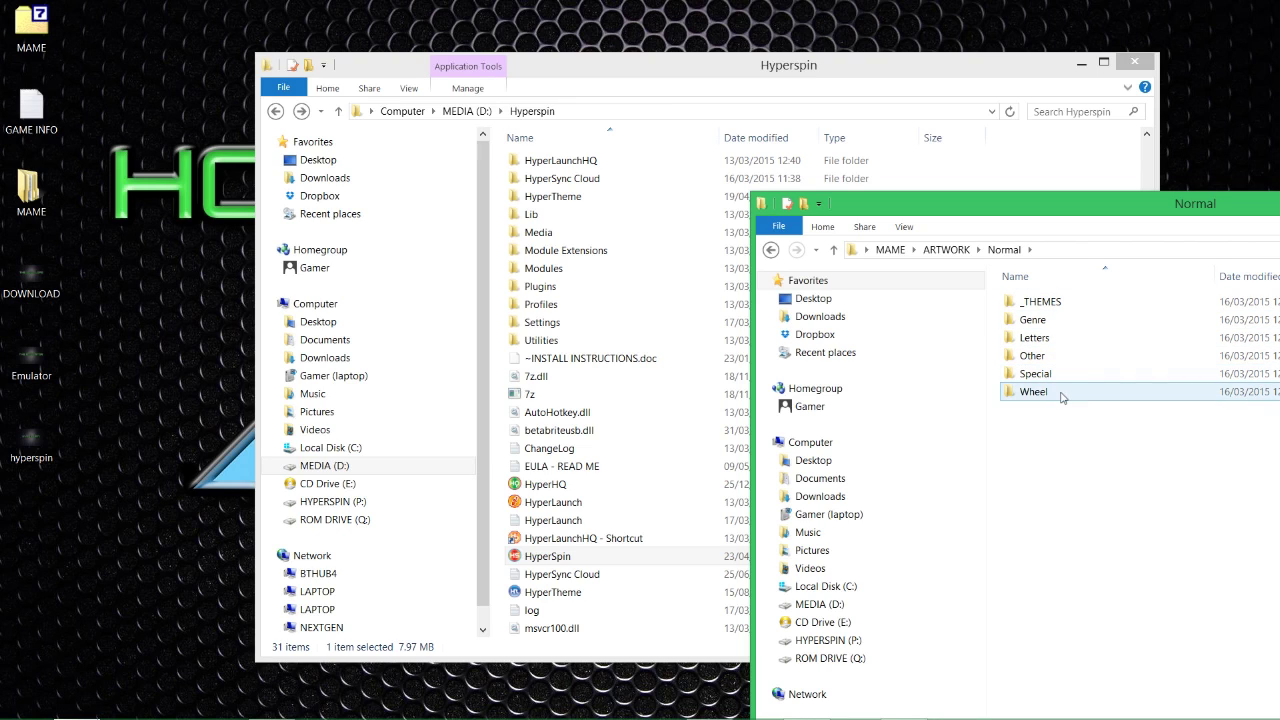
{"action": "key", "text": "BackSpace"}
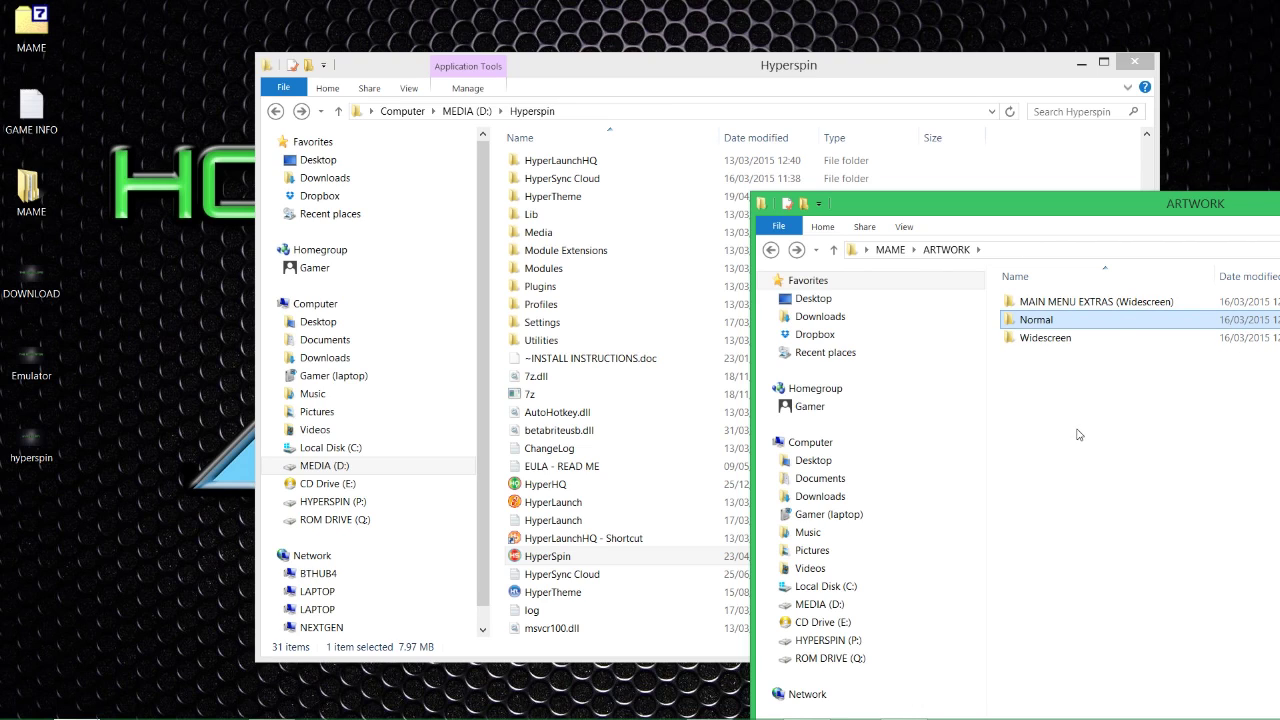
{"action": "double_click", "coordinate": [1045, 338]}
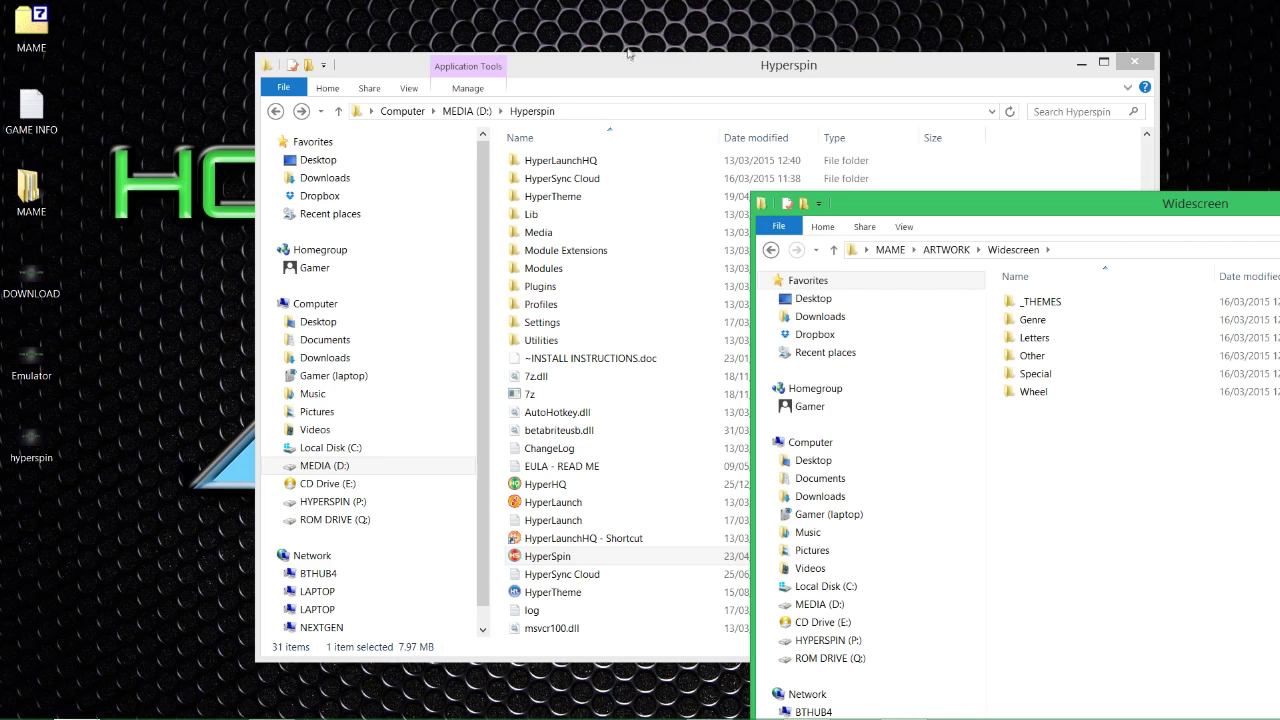
- Arrange the Hyperspin and Widescreen windows side by side and open Hyperspin's Media folder
{"action": "left_click_drag", "start_coordinate": [625, 68], "coordinate": [504, 72]}
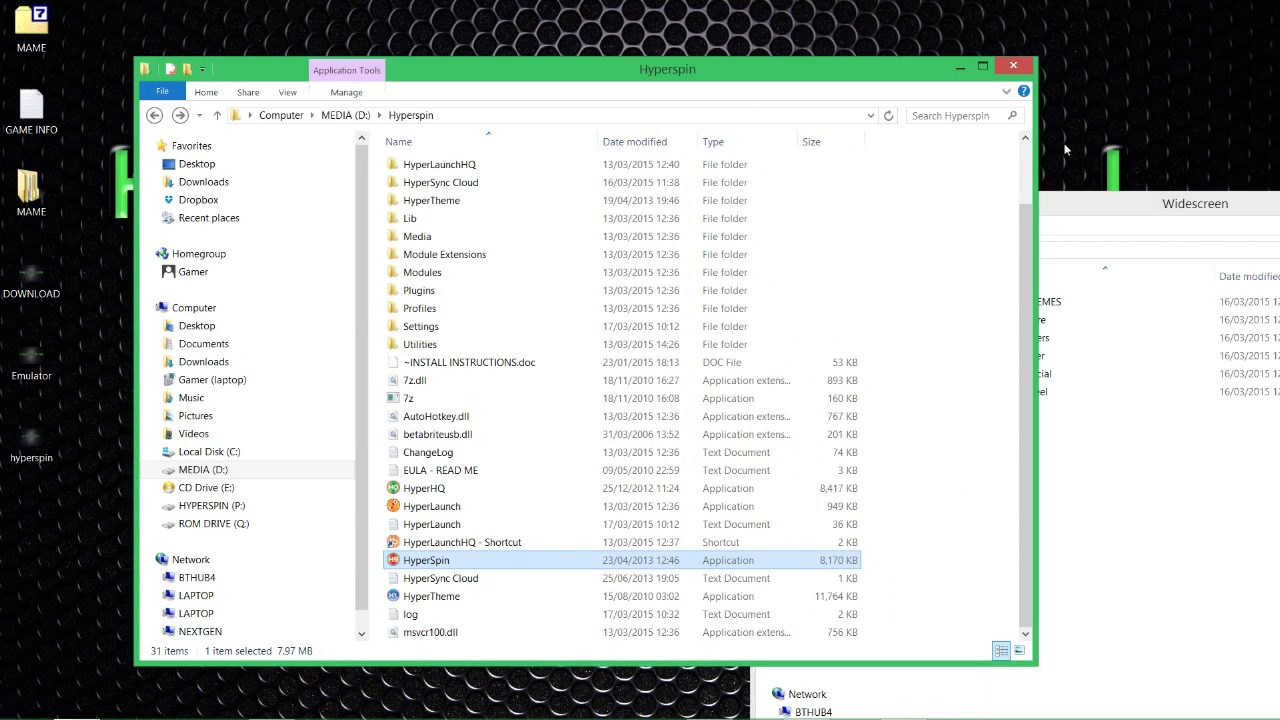
{"action": "left_click_drag", "start_coordinate": [1077, 220], "coordinate": [1093, 214]}
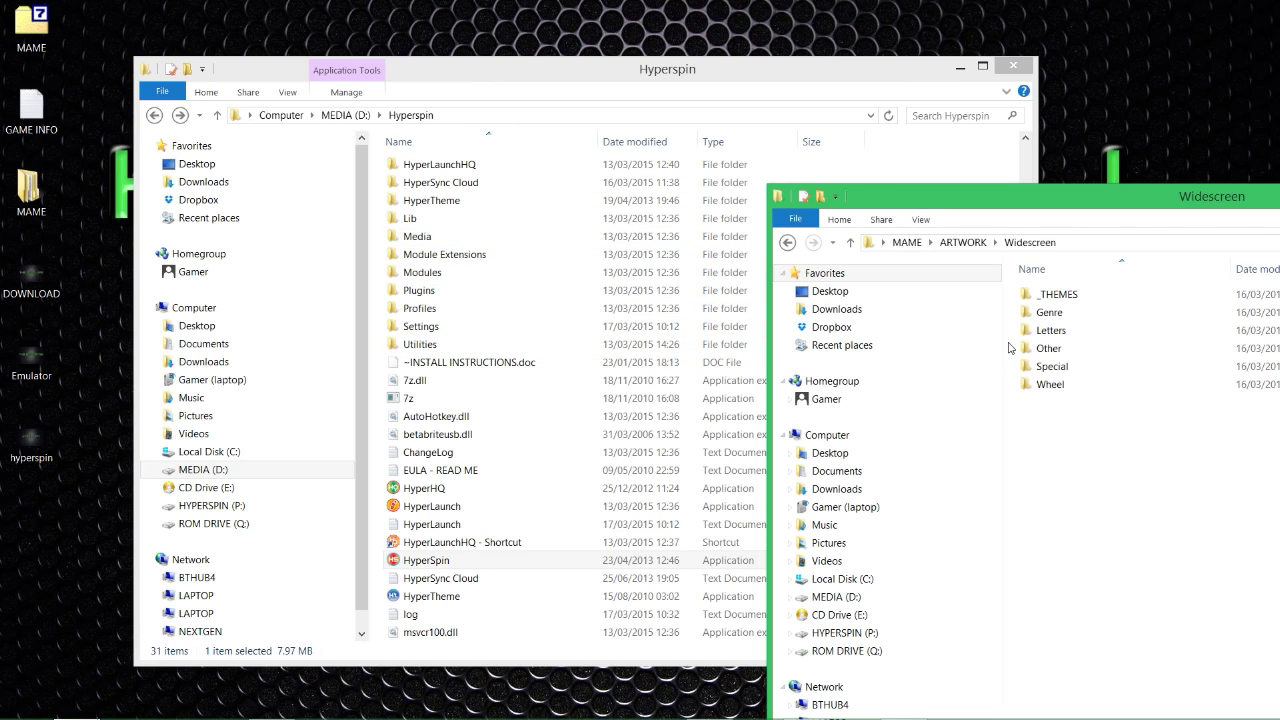
{"action": "left_click", "coordinate": [443, 241]}
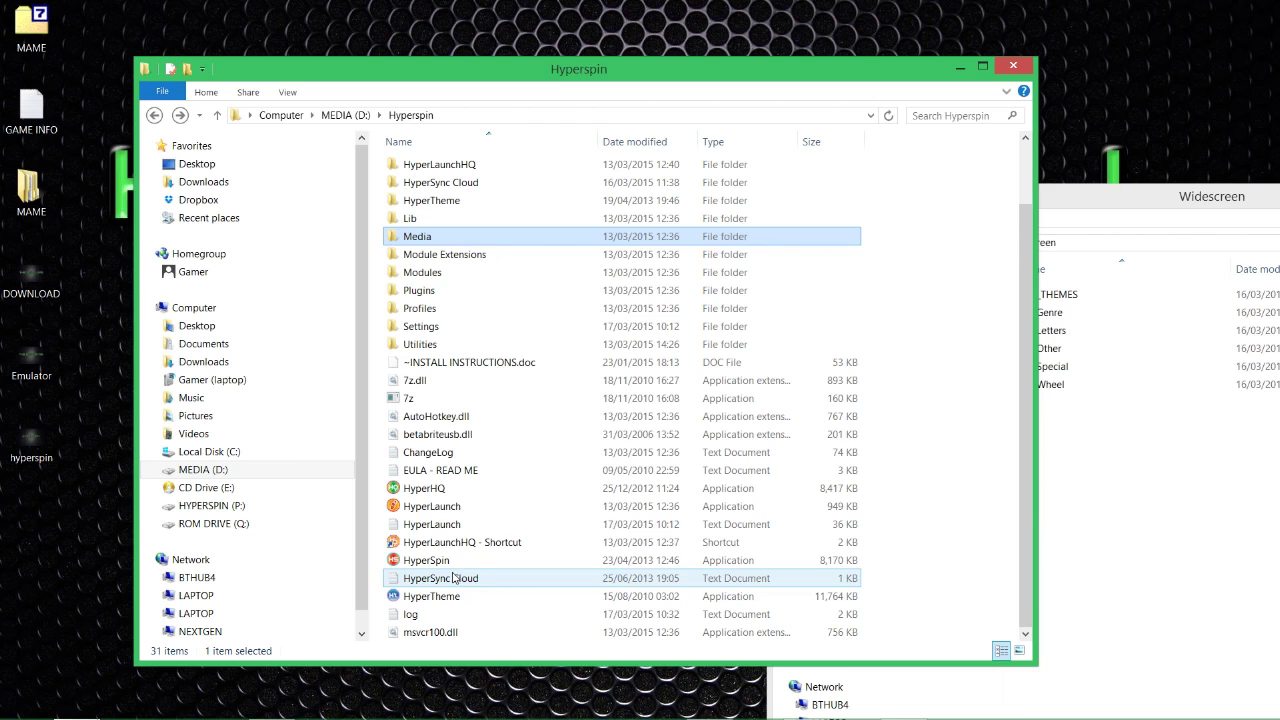
{"action": "double_click", "coordinate": [427, 243]}
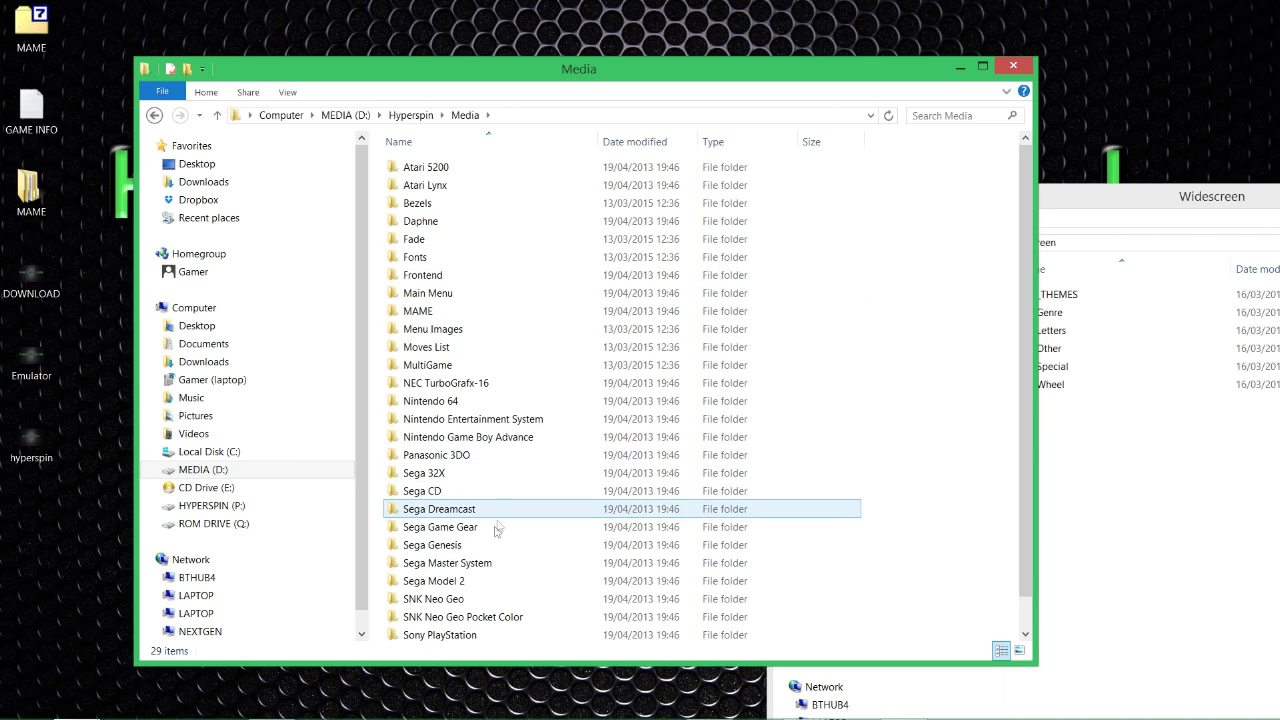
- Shift the Widescreen window slightly and open the MAME folder inside Hyperspin's Media folder
{"action": "scroll", "coordinate": [489, 596], "scroll_direction": "down", "scroll_amount": 1}
{"action": "scroll", "coordinate": [489, 596], "scroll_direction": "up", "scroll_amount": 1}
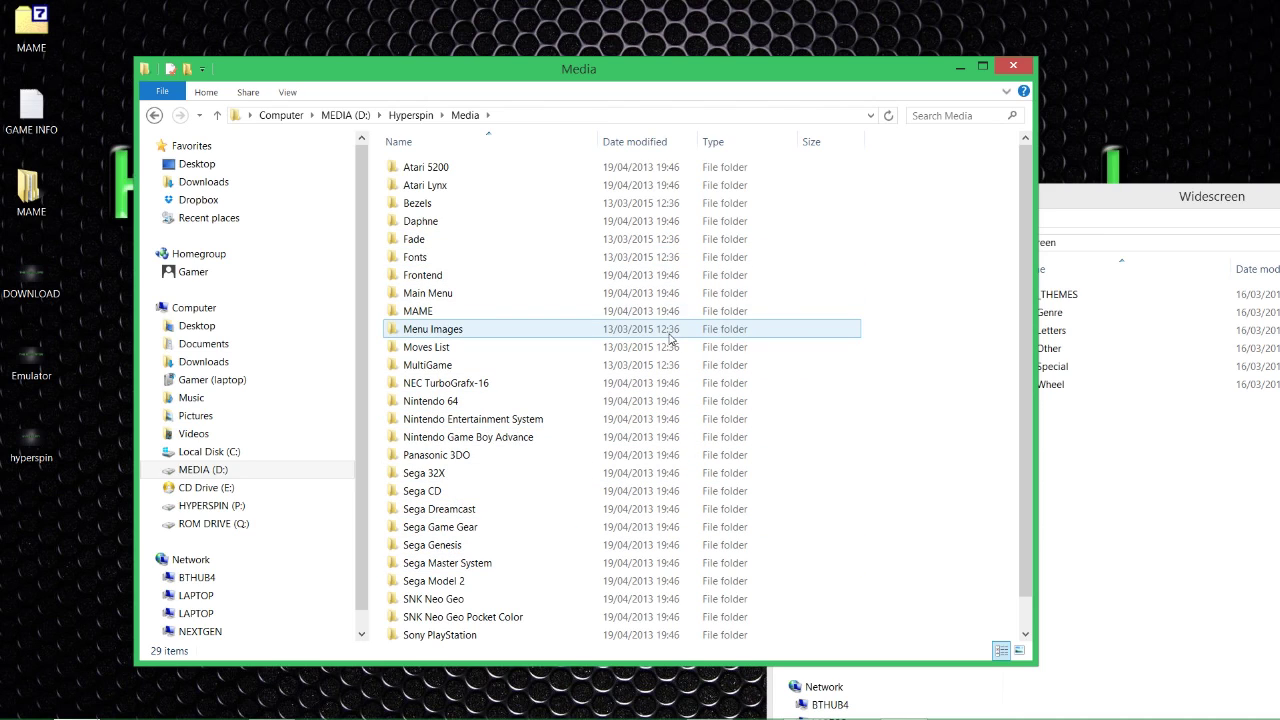
{"action": "left_click", "coordinate": [1097, 475]}
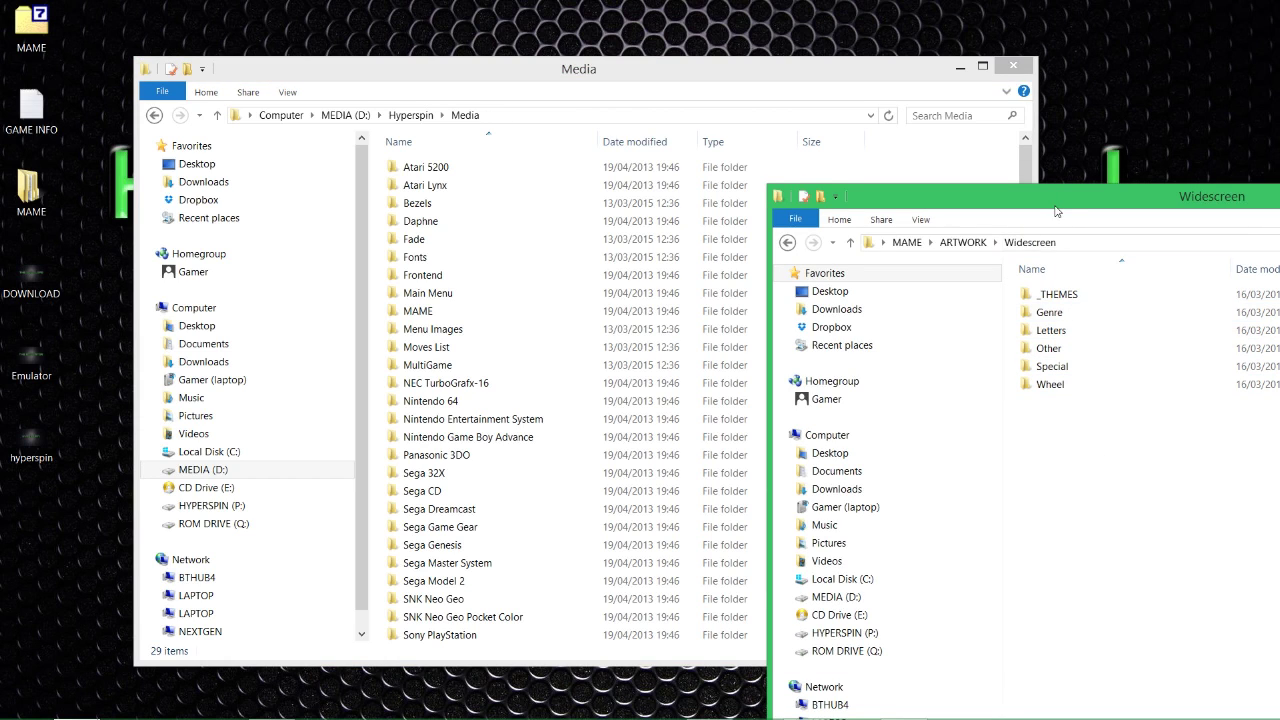
{"action": "left_click_drag", "start_coordinate": [1058, 211], "coordinate": [1054, 206]}
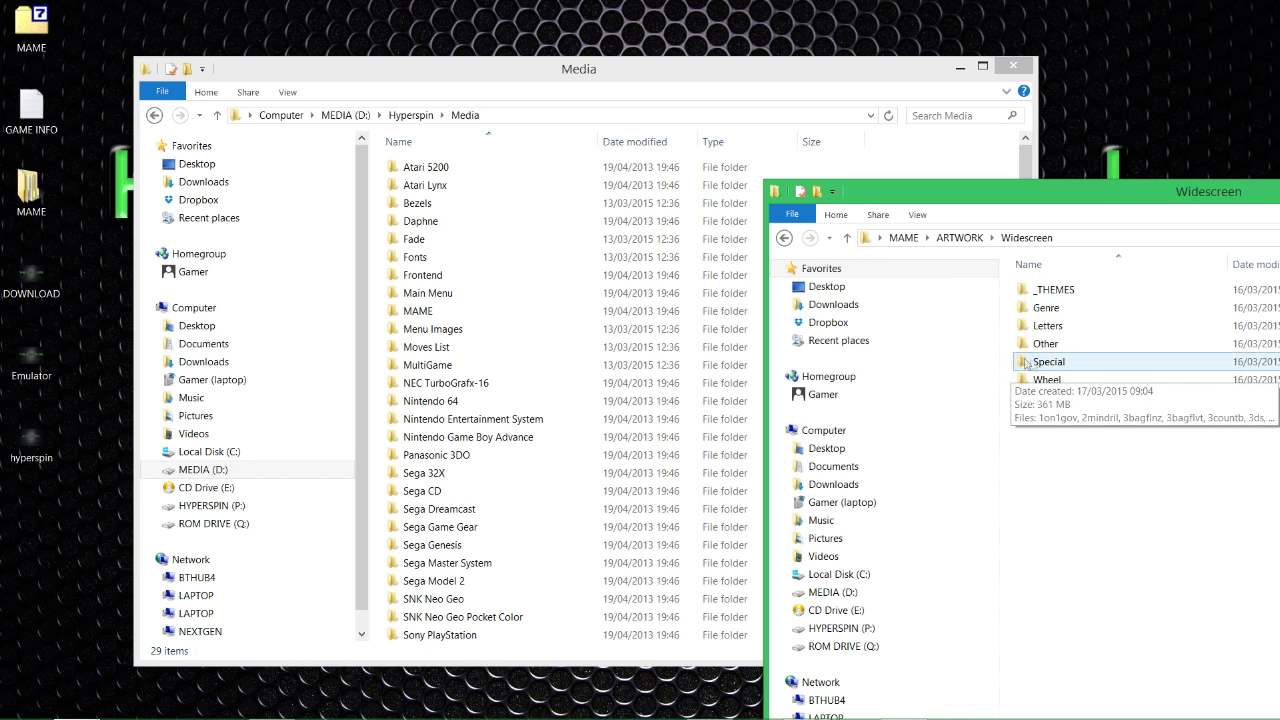
{"action": "double_click", "coordinate": [487, 316]}
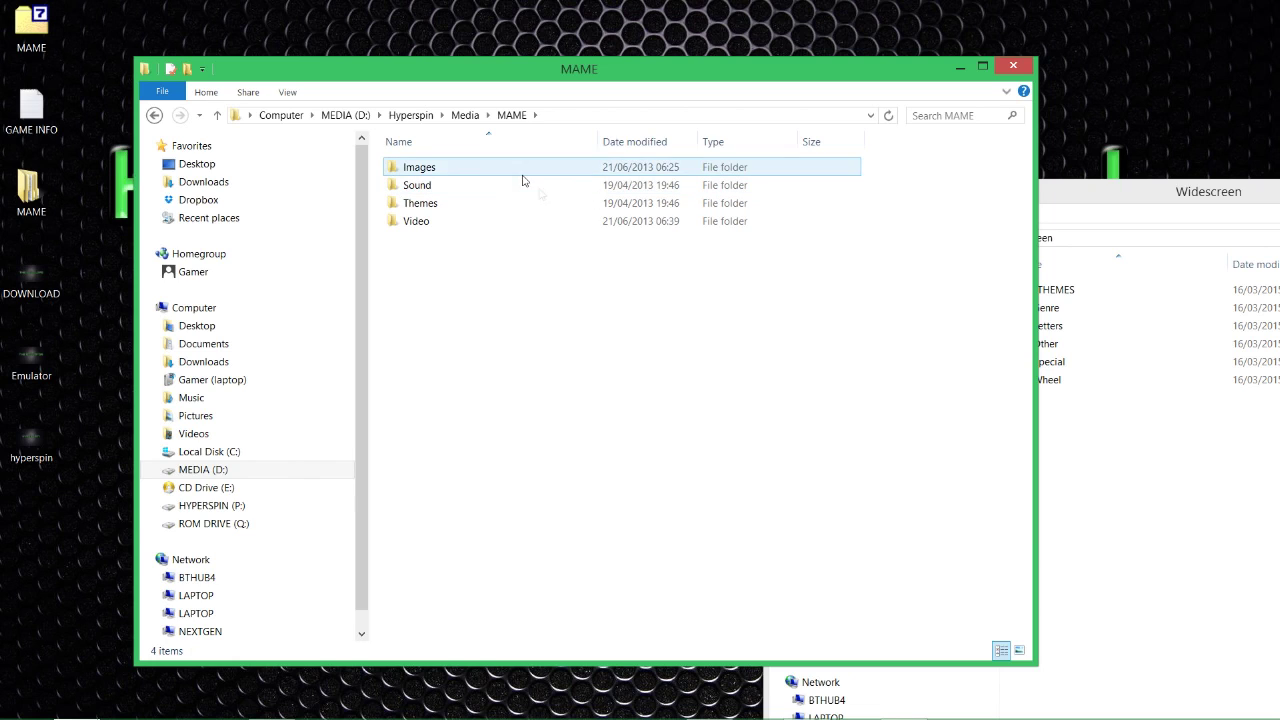
- Open the _THEMES folder inside Widescreen, reposition its window, and check the Default and MAME theme archives
{"action": "left_click", "coordinate": [1071, 460]}
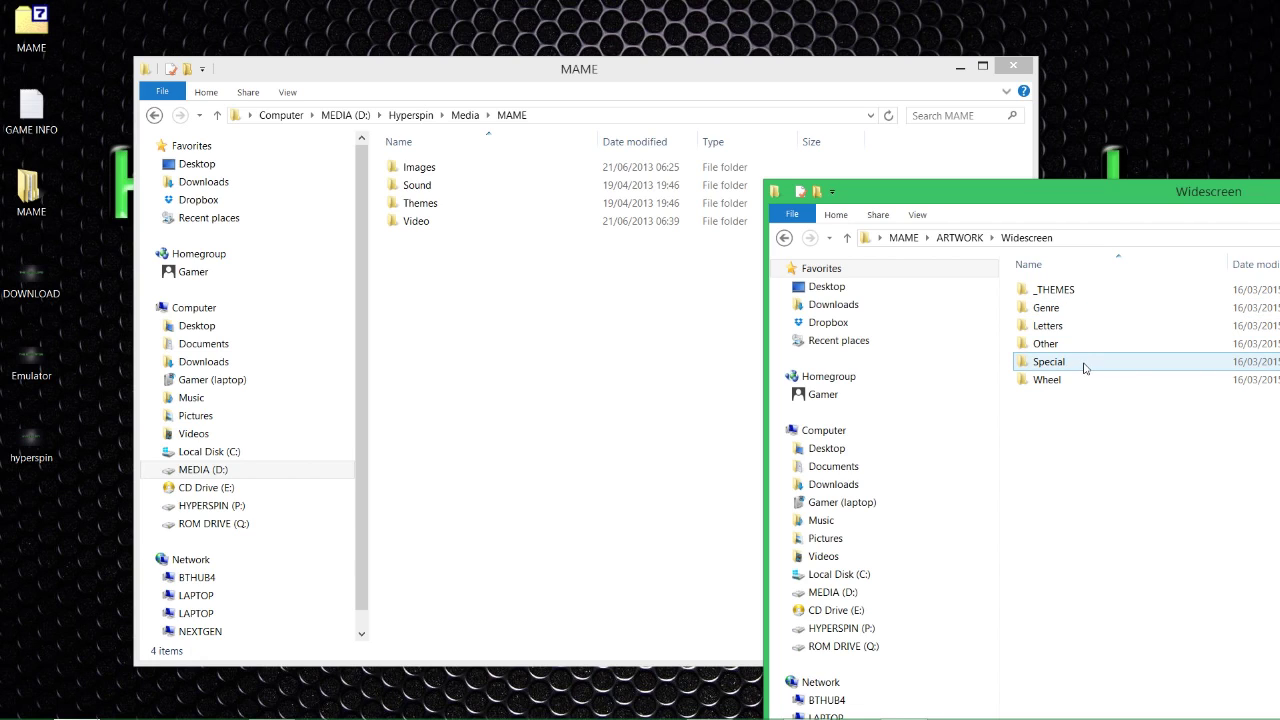
{"action": "double_click", "coordinate": [1067, 292]}
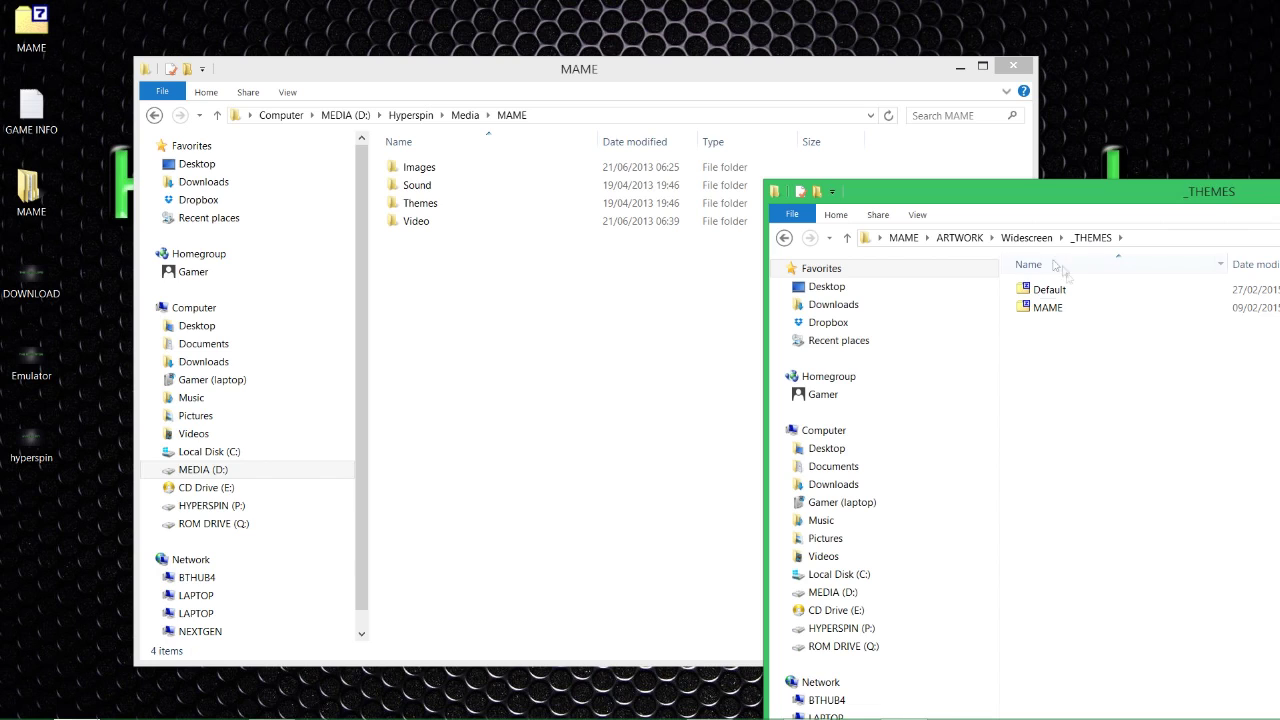
{"action": "left_click_drag", "start_coordinate": [1015, 205], "coordinate": [989, 211]}
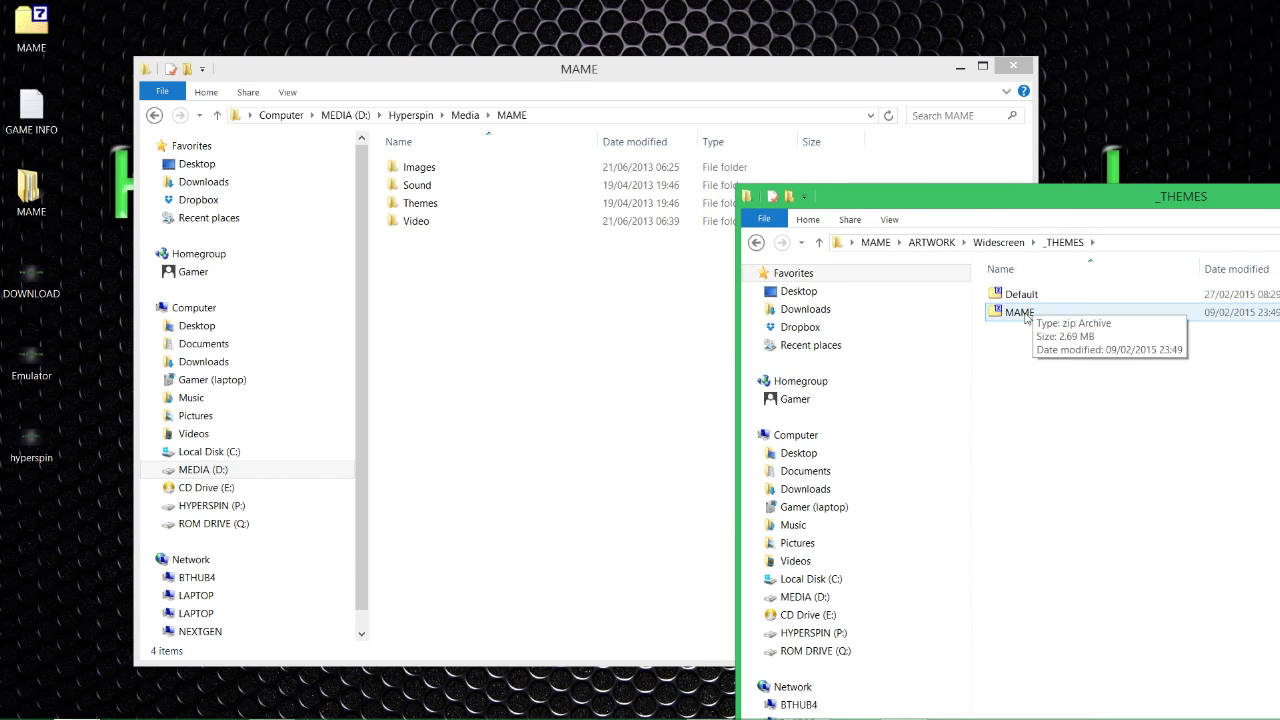
{"action": "left_click", "coordinate": [1055, 320]}
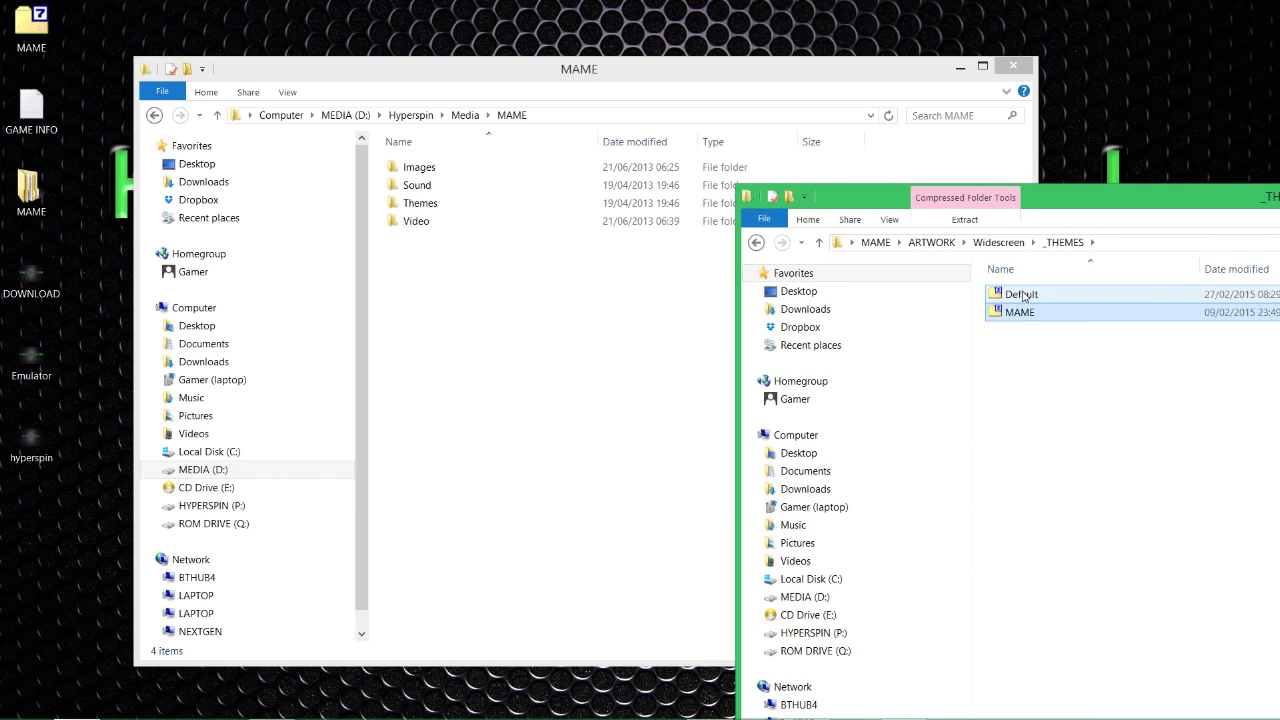
{"action": "left_click", "coordinate": [1019, 296]}
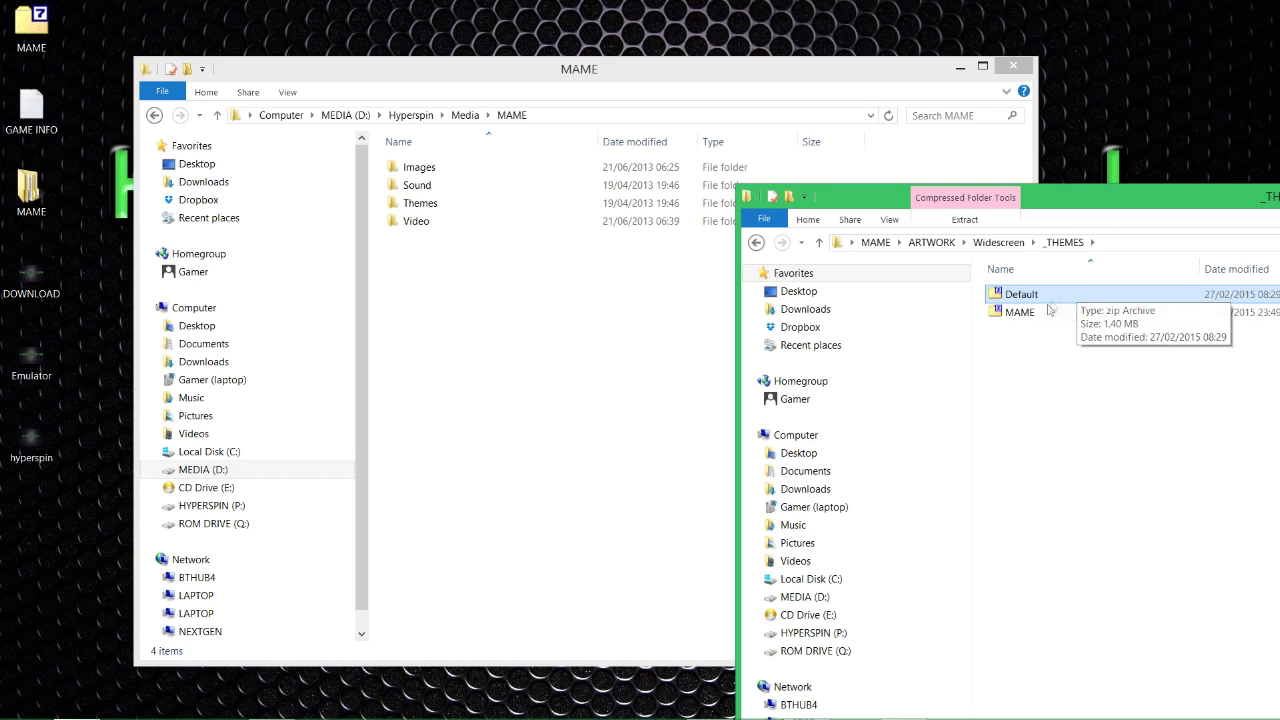
{"action": "left_click", "coordinate": [1028, 318], "text": "ctrl"}
{"action": "left_click", "coordinate": [1038, 317]}
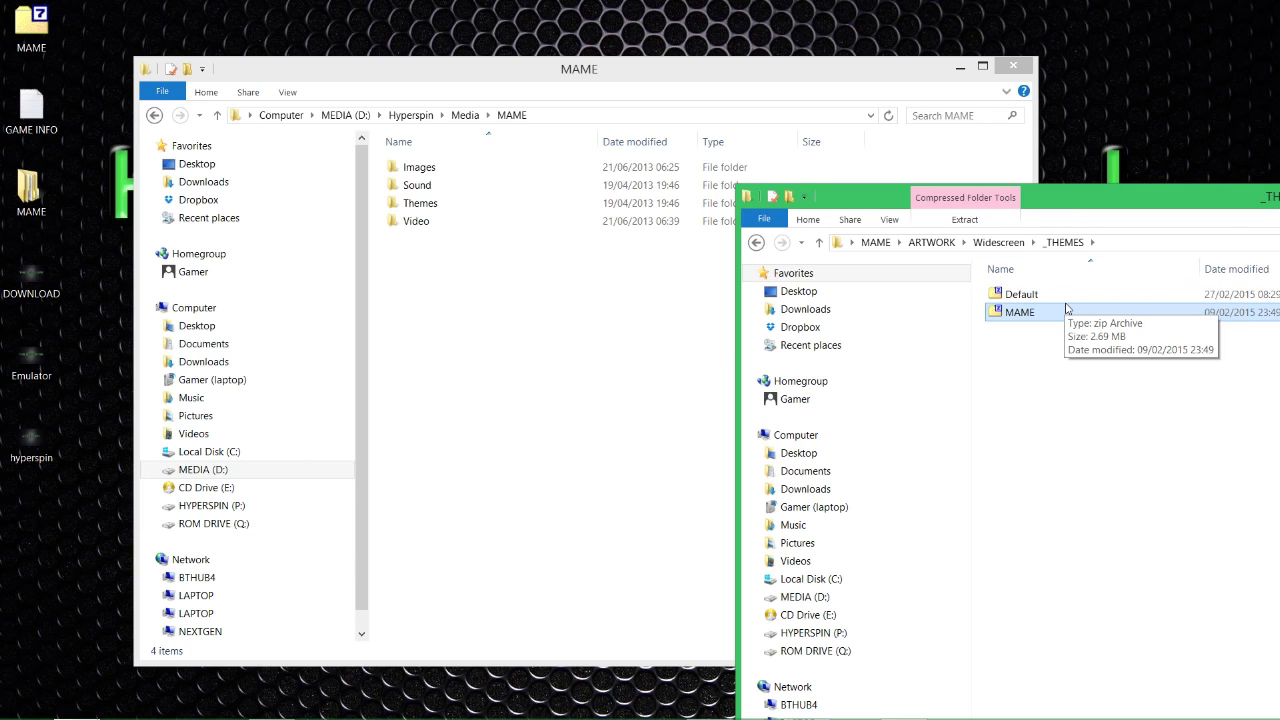
- Open the Themes folder in Hyperspin's MAME media folder and rename the Default archive as "Default ORIGINAL BACKUP"
{"action": "left_click", "coordinate": [494, 197]}
{"action": "double_click", "coordinate": [480, 203]}
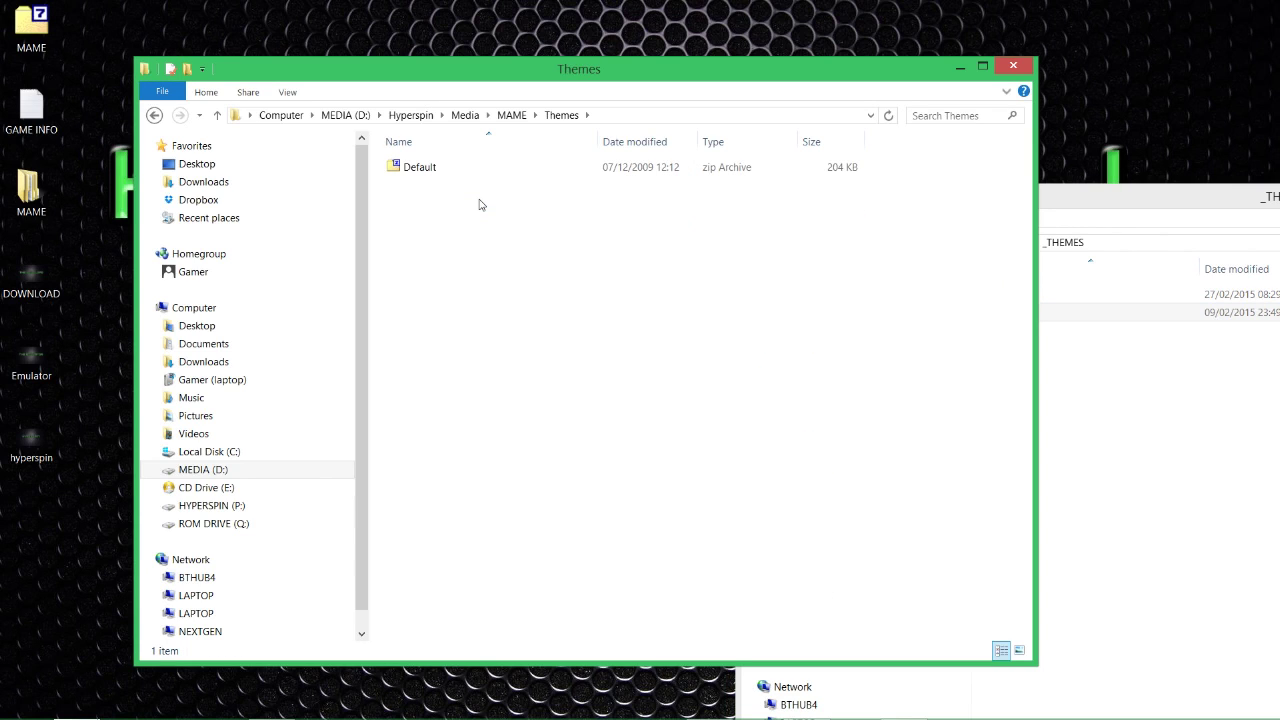
{"action": "left_click", "coordinate": [447, 172]}
{"action": "left_click", "coordinate": [430, 167]}
{"action": "left_click", "coordinate": [448, 167]}
{"action": "type", "text": "ORIGI"}
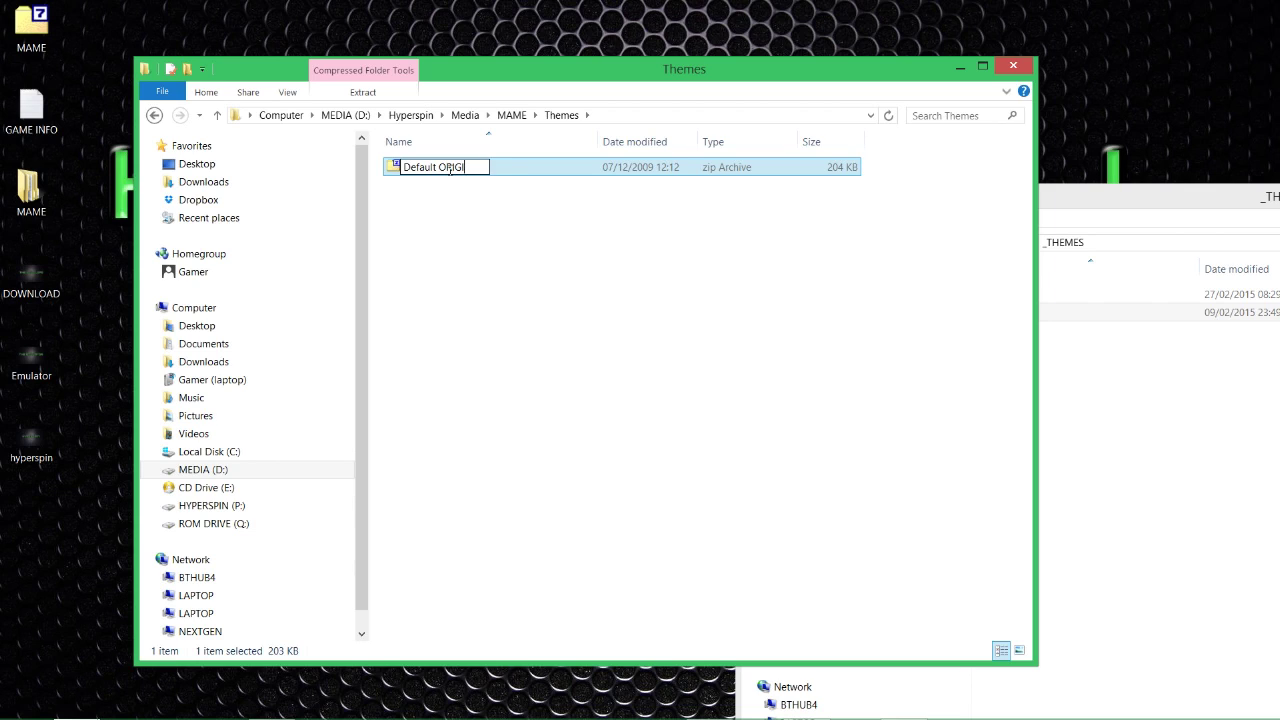
{"action": "type", "text": "NAL BACKUP"}
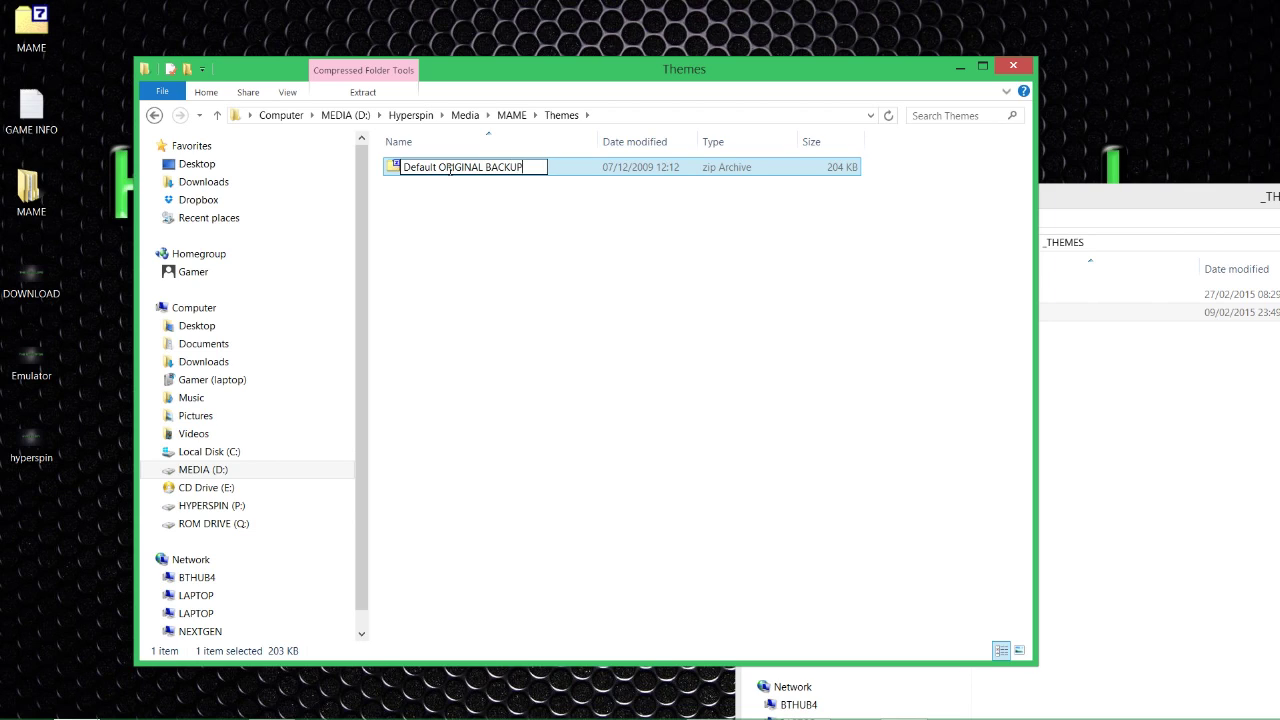
{"action": "key", "text": "Return"}
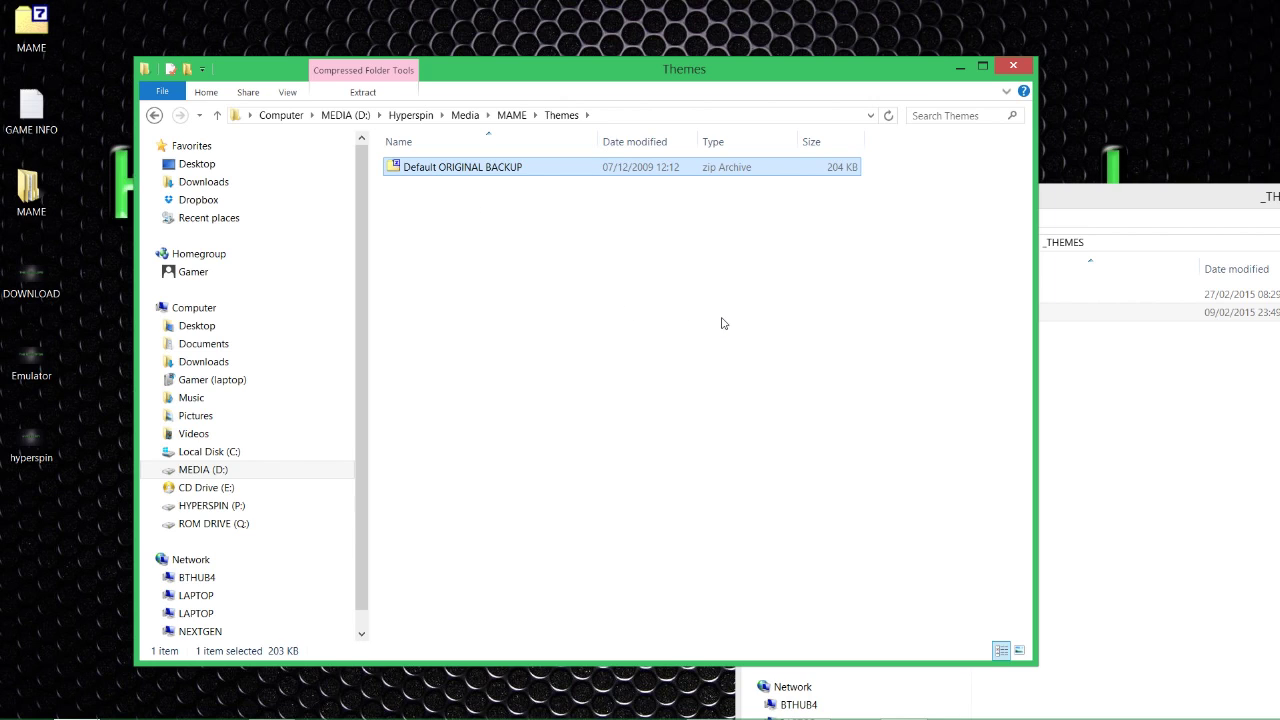
- Copy the Default theme archive from _THEMES into Hyperspin's MAME Themes folder and return to the MAME media folder
{"action": "left_click", "coordinate": [1115, 410]}
{"action": "left_click_drag", "start_coordinate": [1045, 297], "coordinate": [1118, 303]}
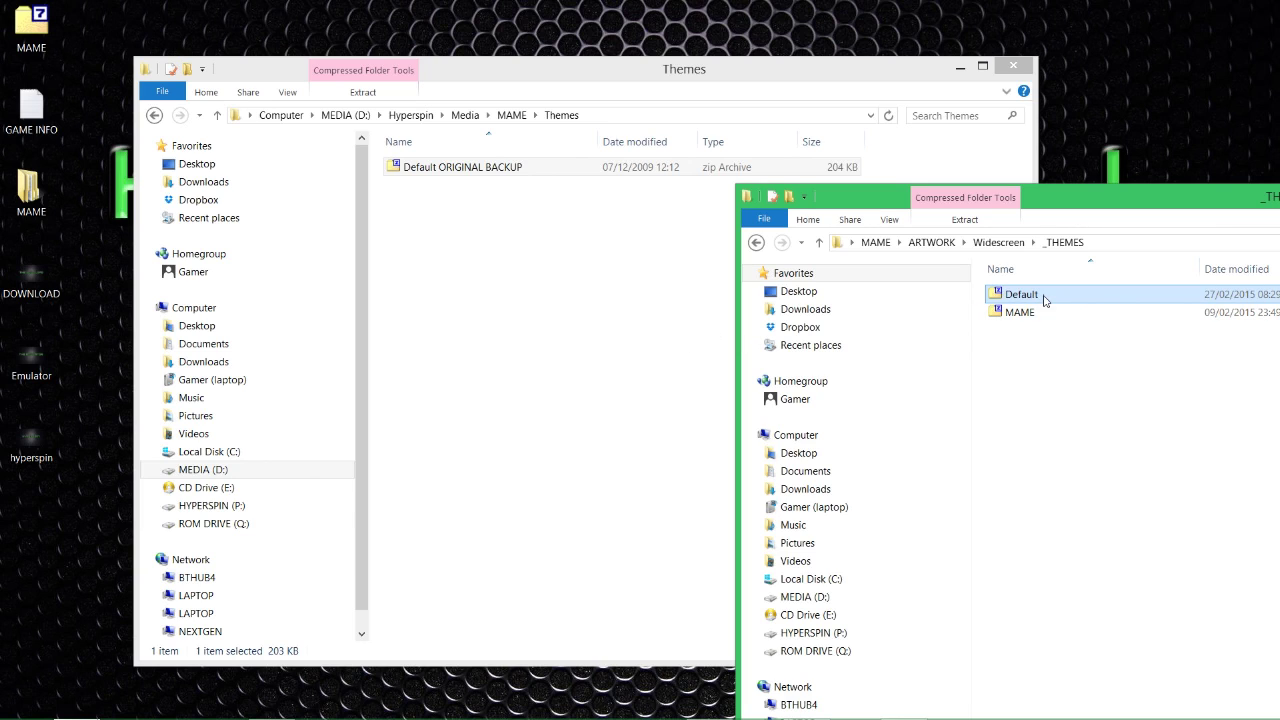
{"action": "left_click_drag", "start_coordinate": [1015, 295], "coordinate": [621, 302]}
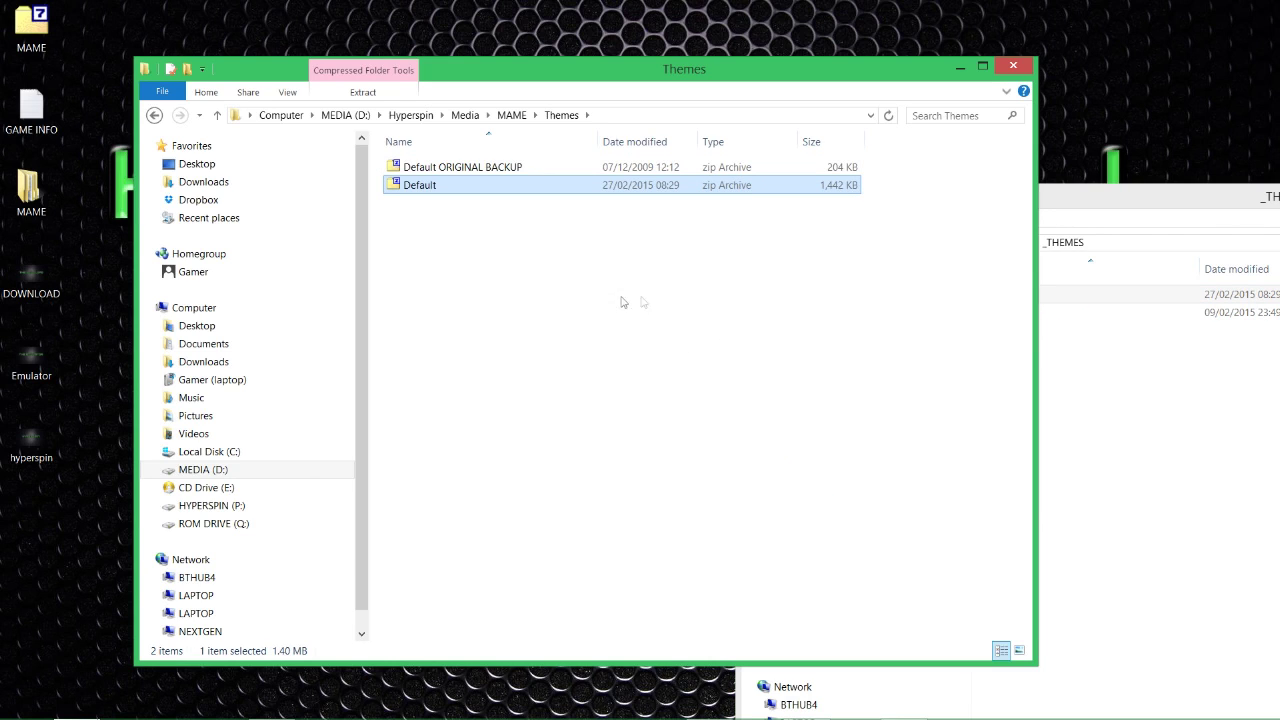
{"action": "key", "text": "BackSpace"}
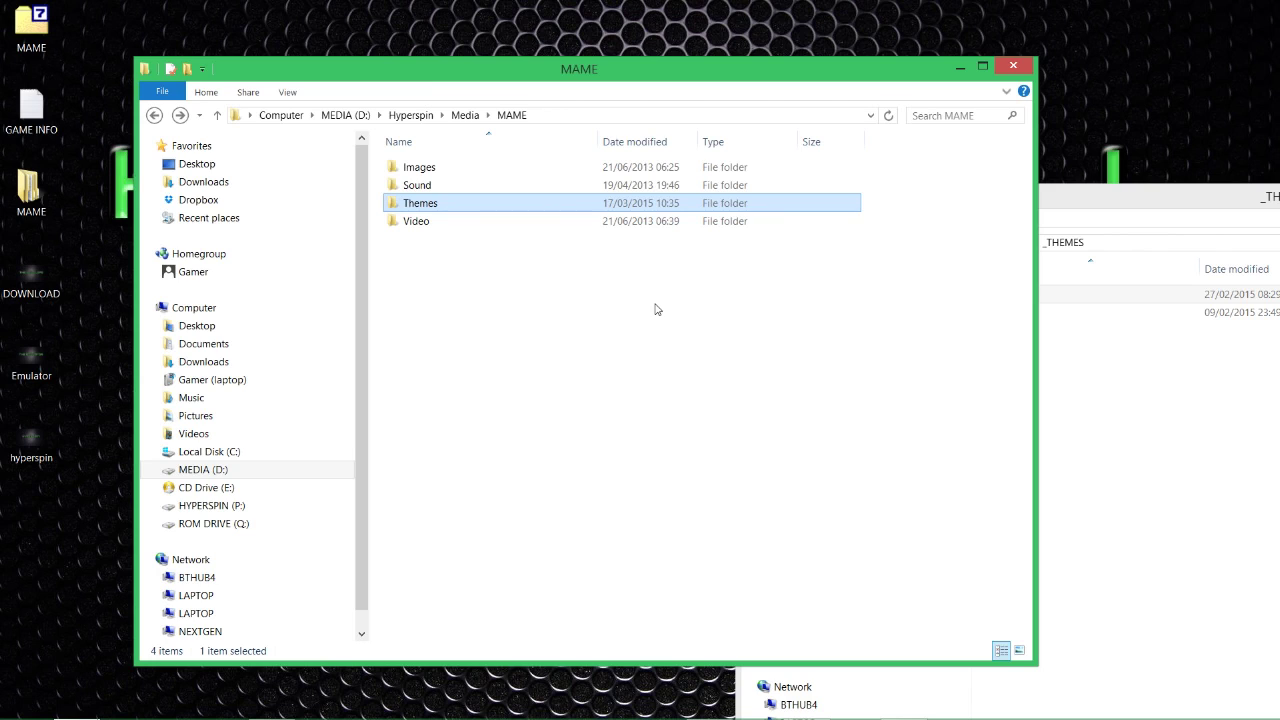
- Return the artwork window to the Widescreen folder and open the Images folder in Hyperspin's MAME media folder
{"action": "left_click", "coordinate": [1133, 365]}
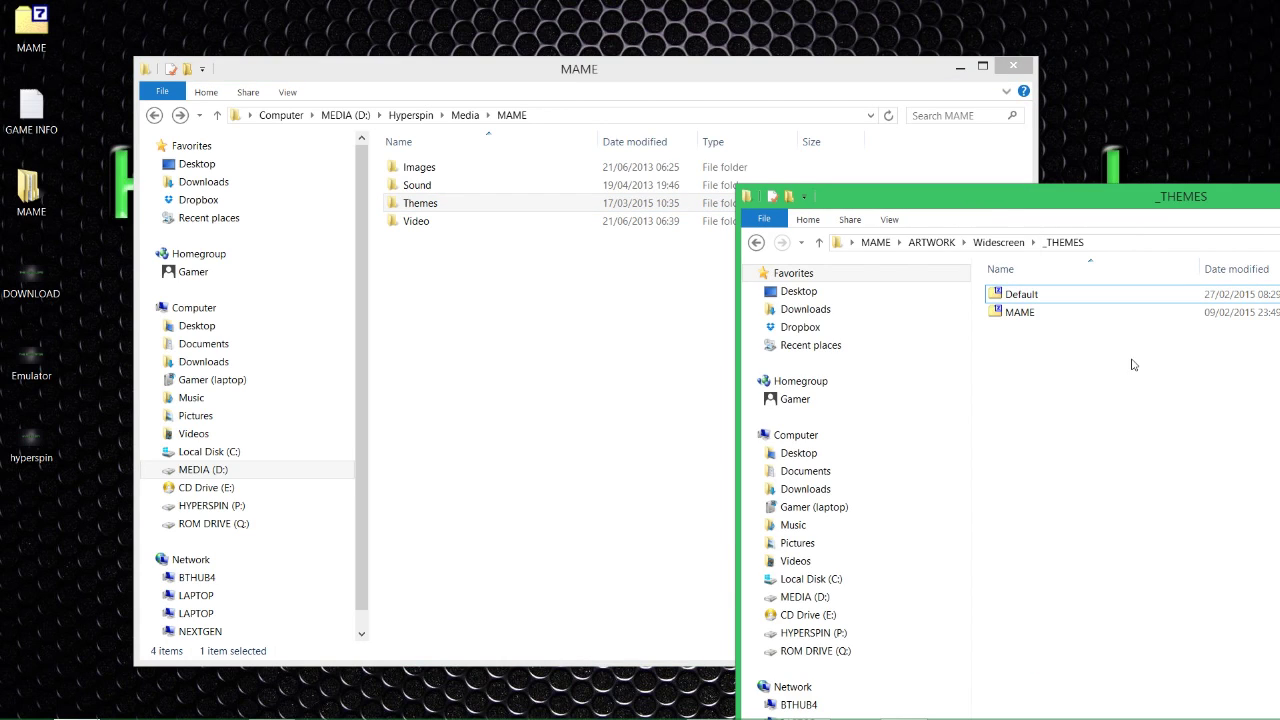
{"action": "left_click", "coordinate": [1022, 316]}
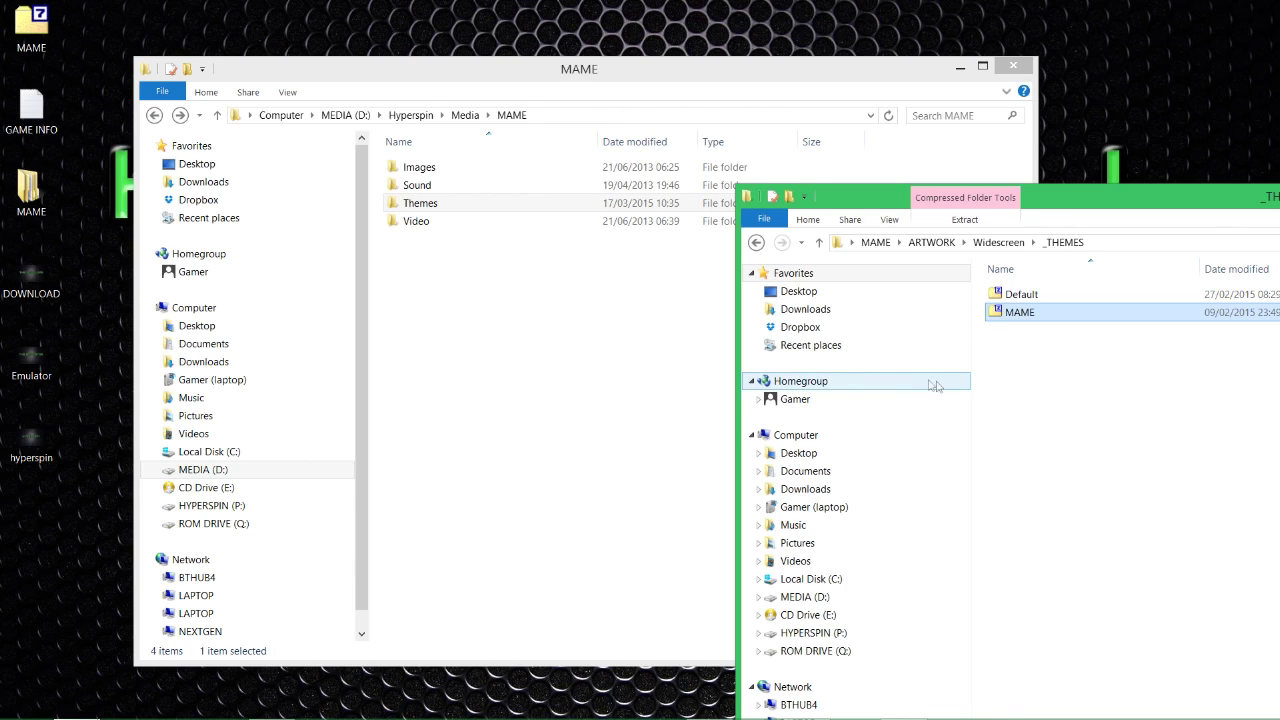
{"action": "key", "text": "BackSpace"}
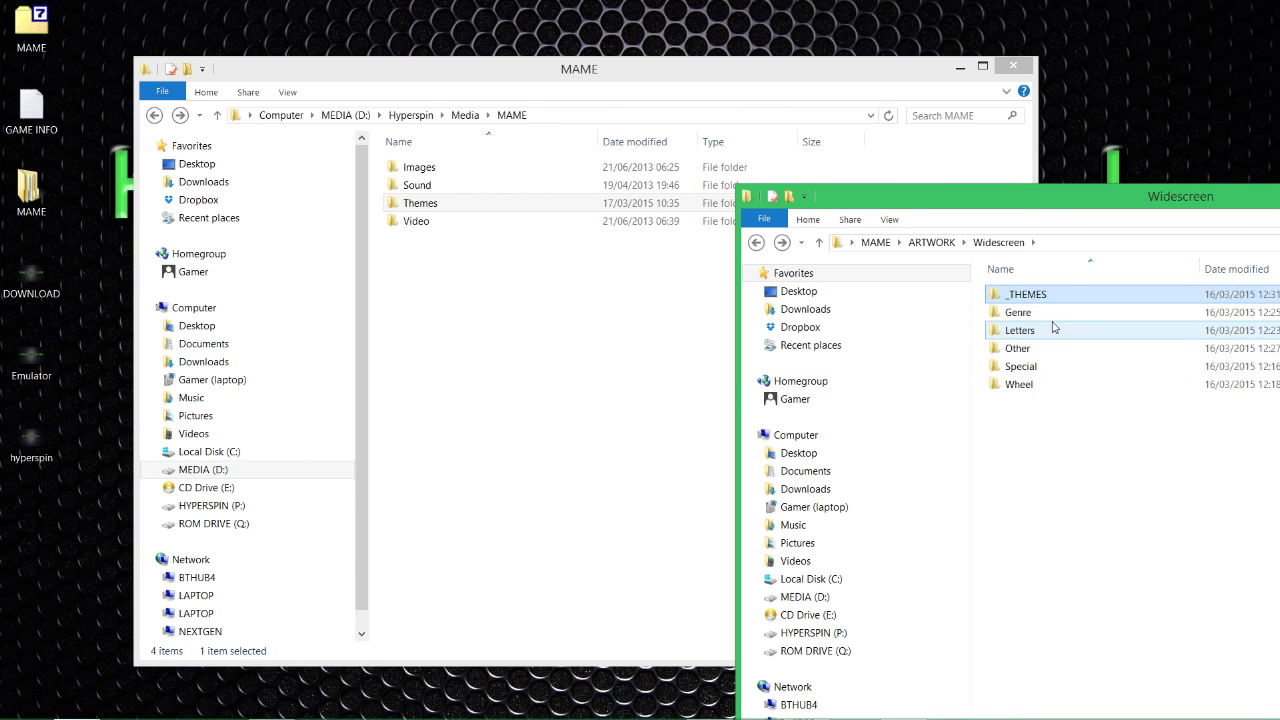
{"action": "double_click", "coordinate": [440, 177]}
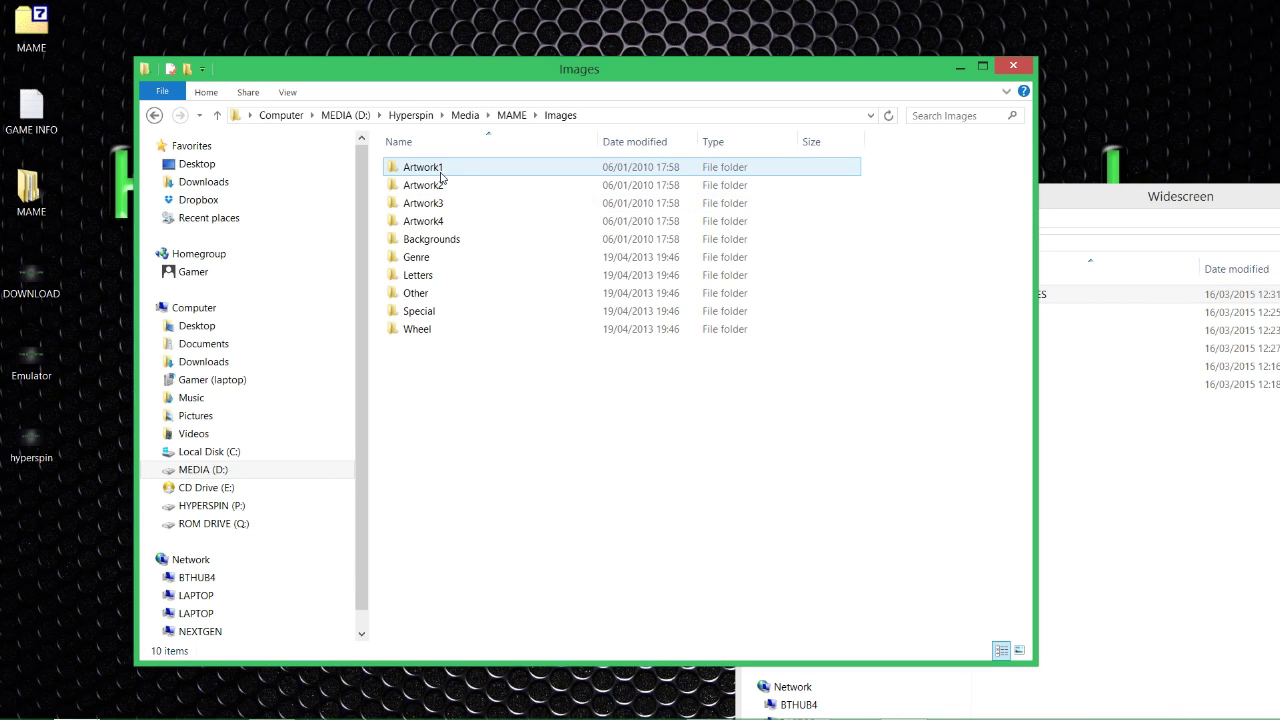
- Open the Wheel folder inside Widescreen and place its window so the Images folder list remains accessible
{"action": "left_click", "coordinate": [1072, 502]}
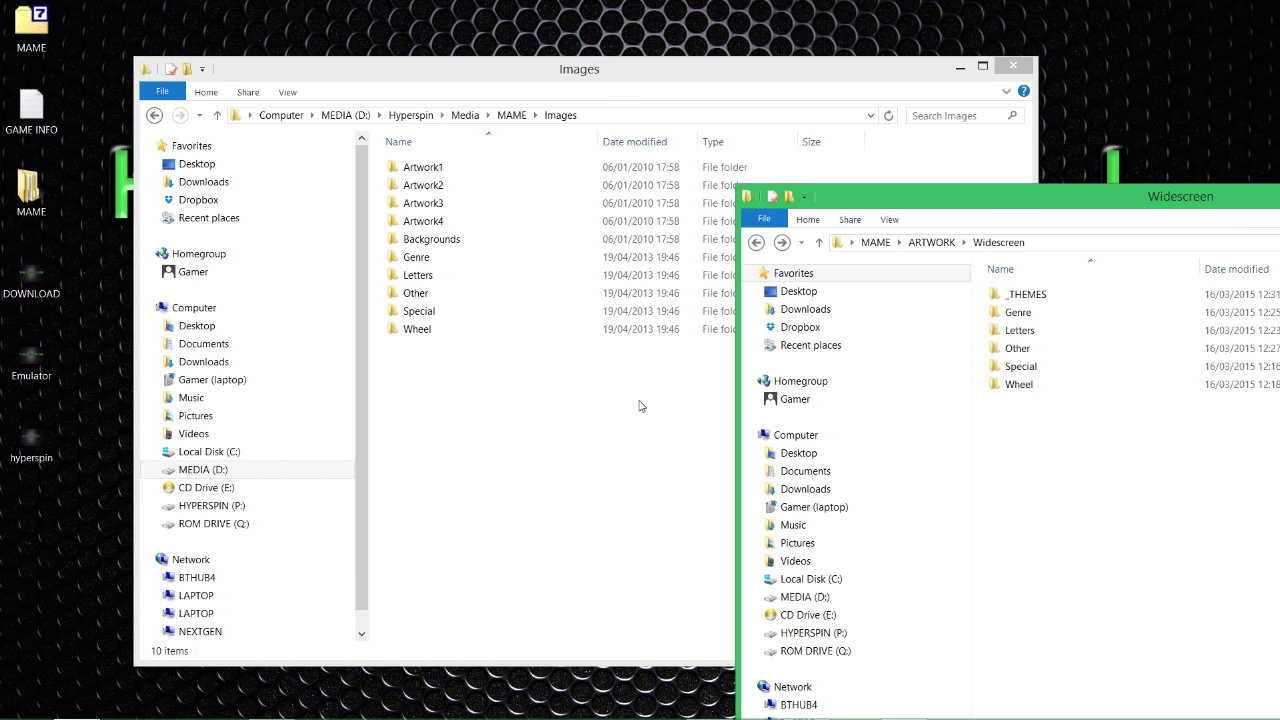
{"action": "left_click", "coordinate": [410, 316]}
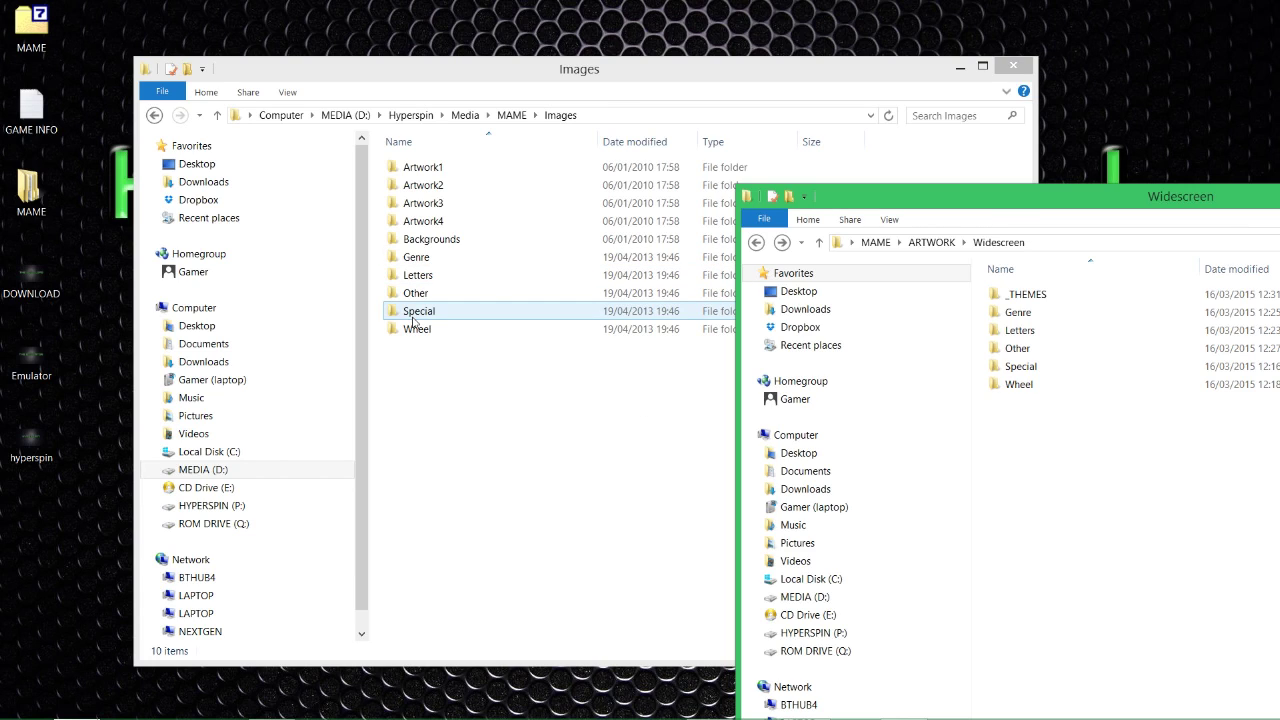
{"action": "left_click", "coordinate": [1110, 385]}
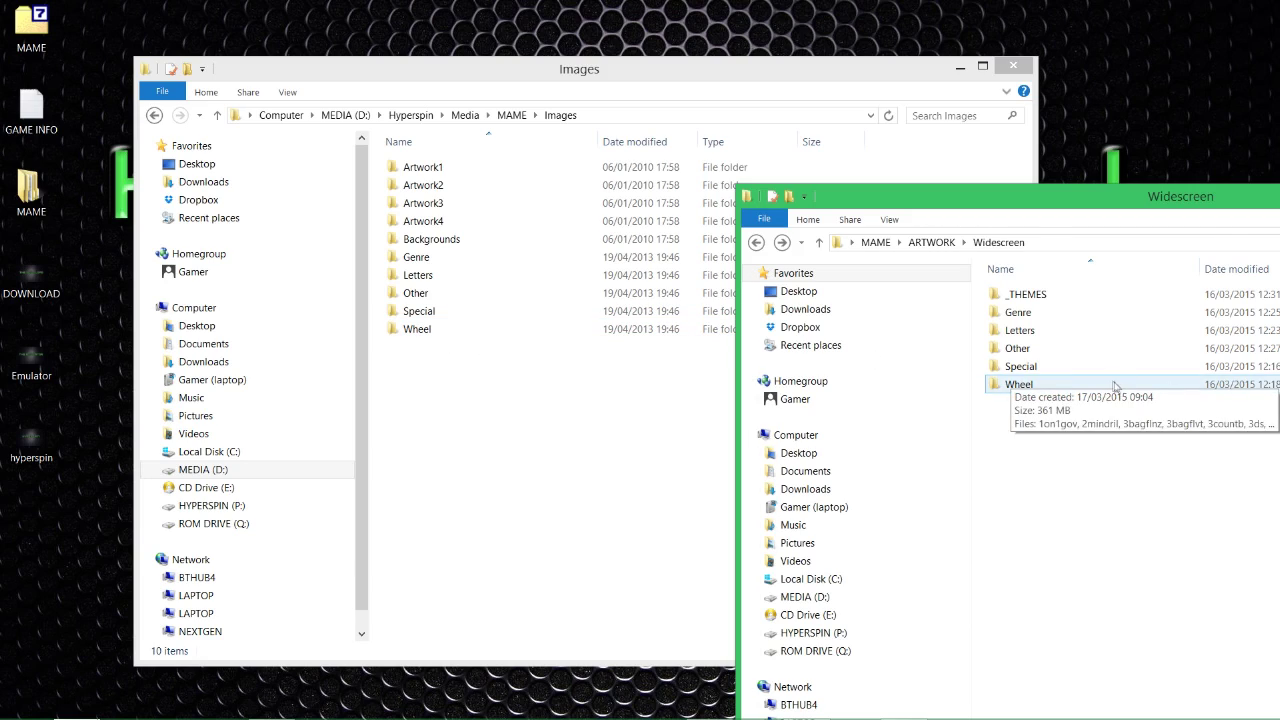
{"action": "double_click", "coordinate": [1113, 386]}
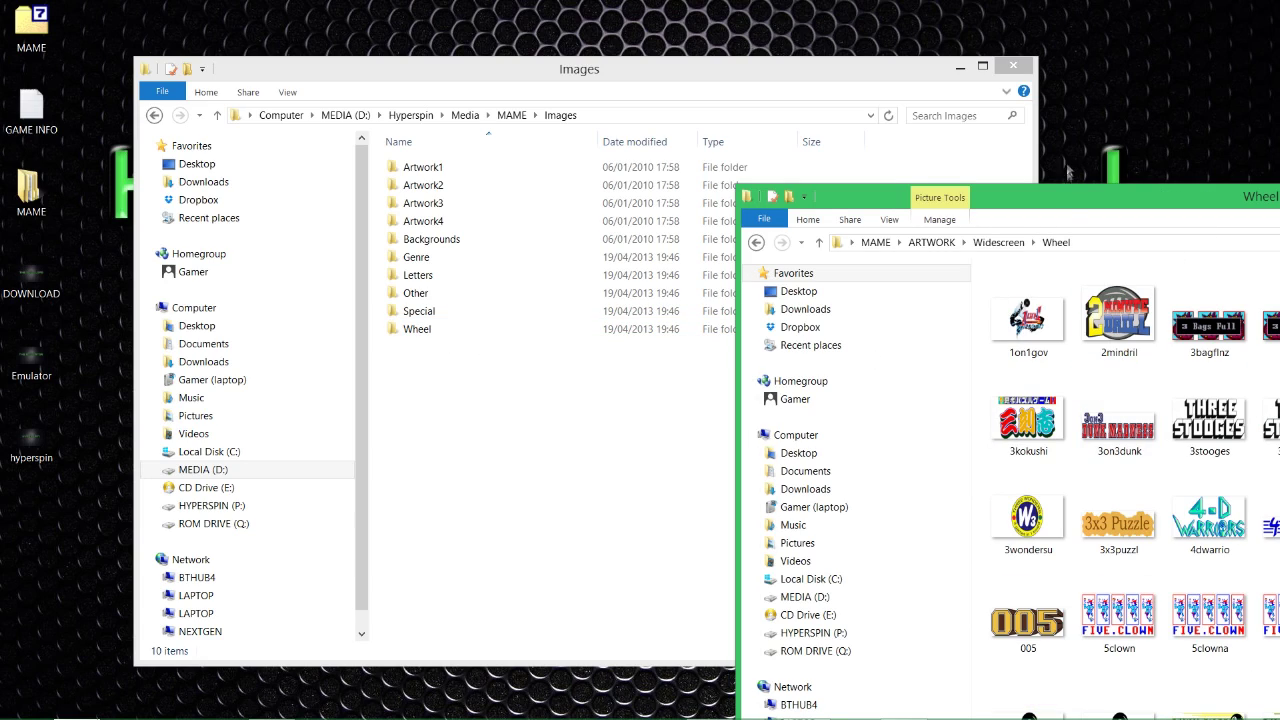
{"action": "left_click_drag", "start_coordinate": [1066, 207], "coordinate": [718, 90]}
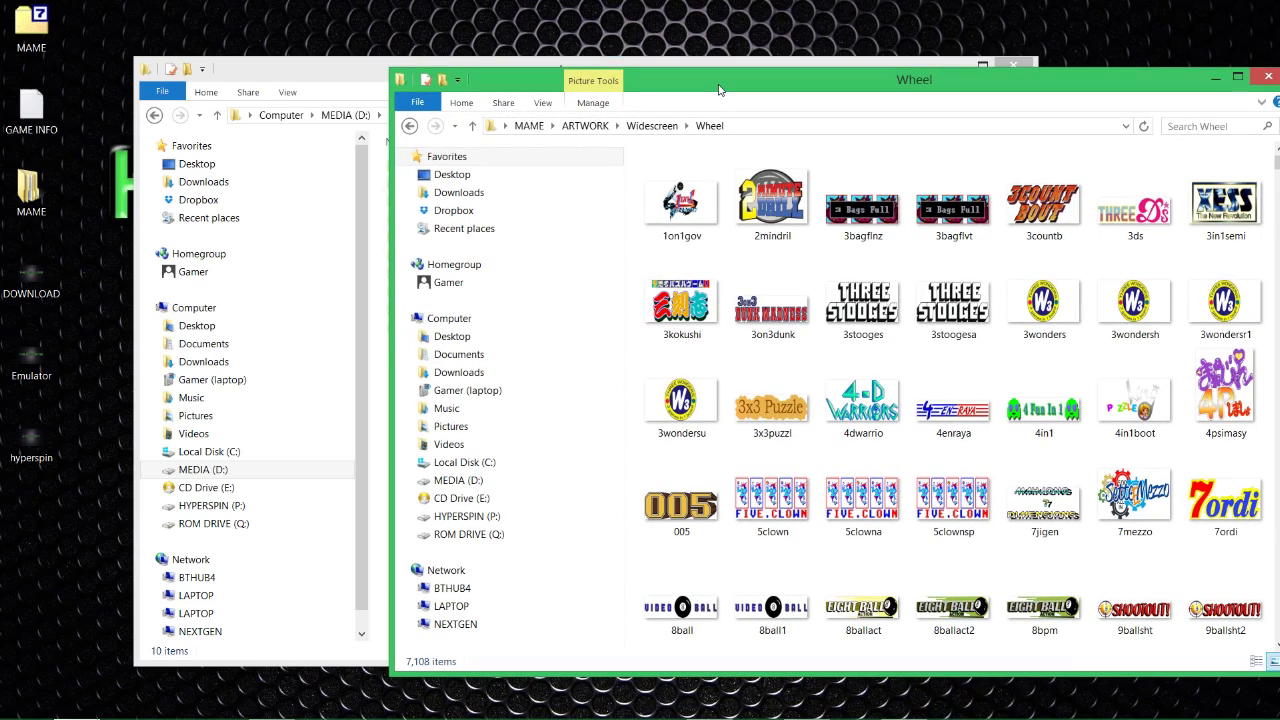
{"action": "left_click_drag", "start_coordinate": [718, 90], "coordinate": [724, 91]}
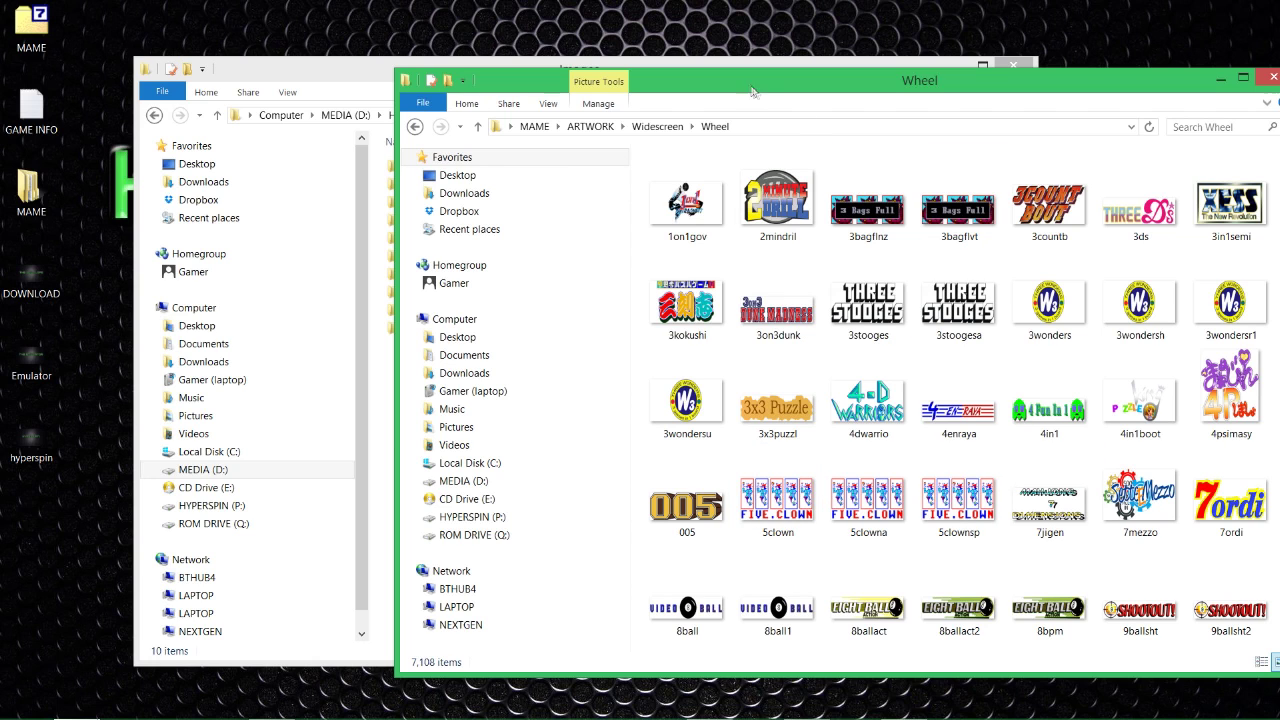
{"action": "left_click_drag", "start_coordinate": [739, 86], "coordinate": [948, 127]}
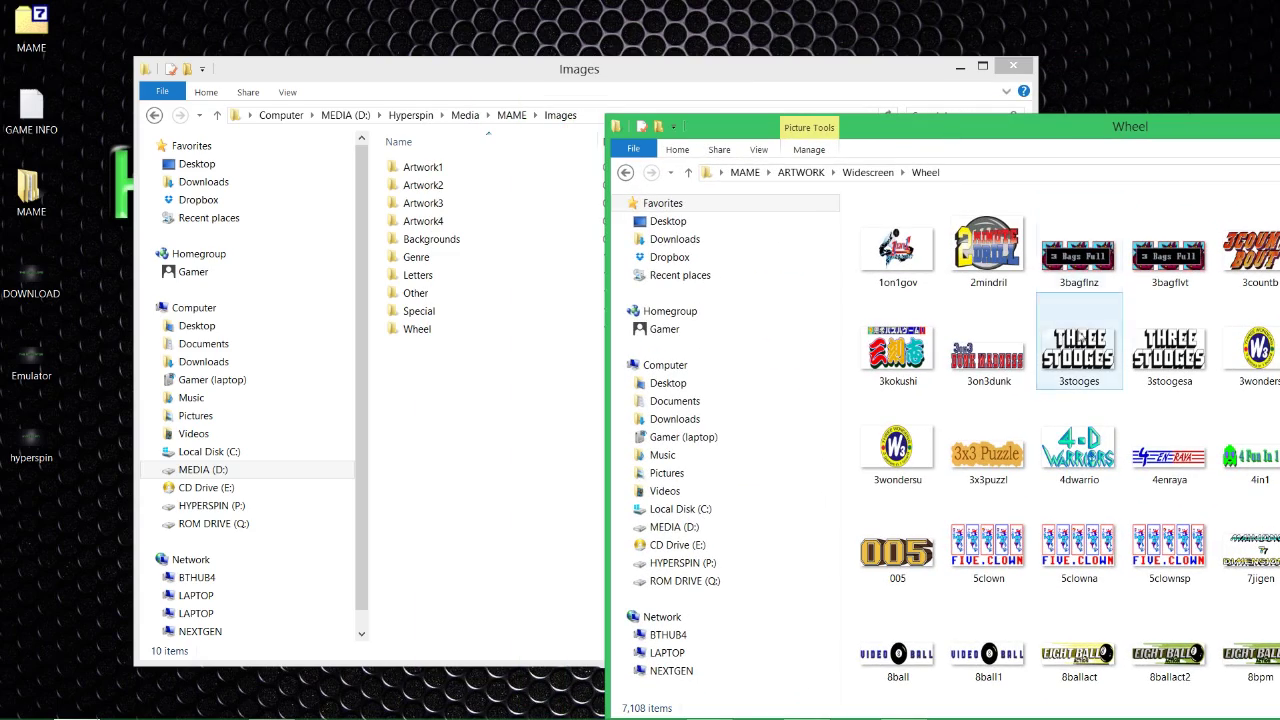
- Copy all wheel images from the Widescreen artwork and paste them into the Wheel folder under Hyperspin's MAME Images
{"action": "left_click", "coordinate": [929, 281]}
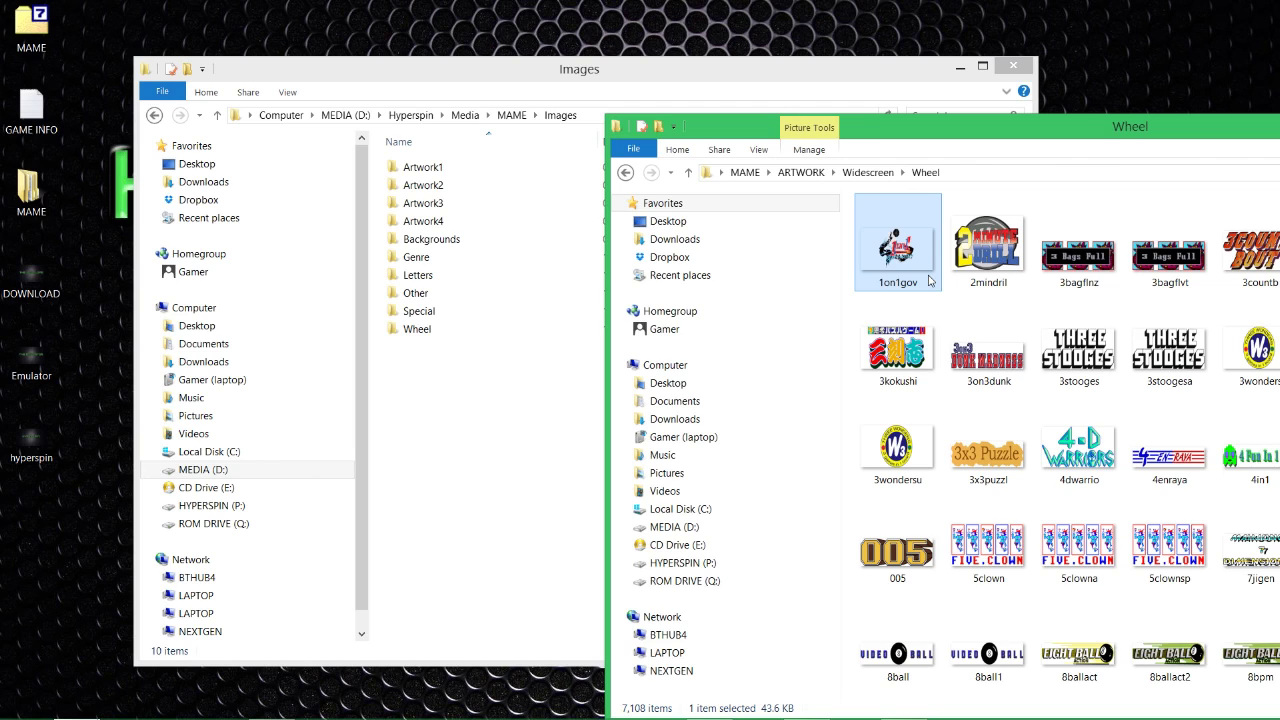
{"action": "key", "text": "ctrl+a"}
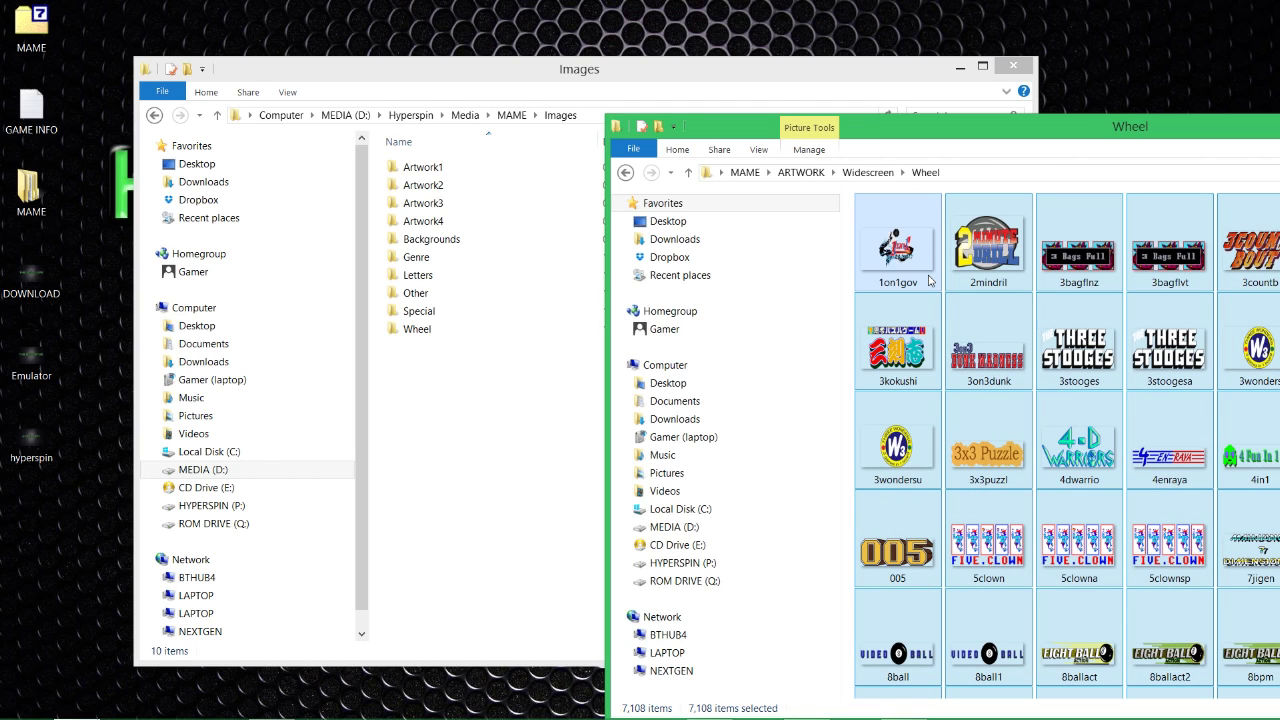
{"action": "right_click", "coordinate": [929, 281]}
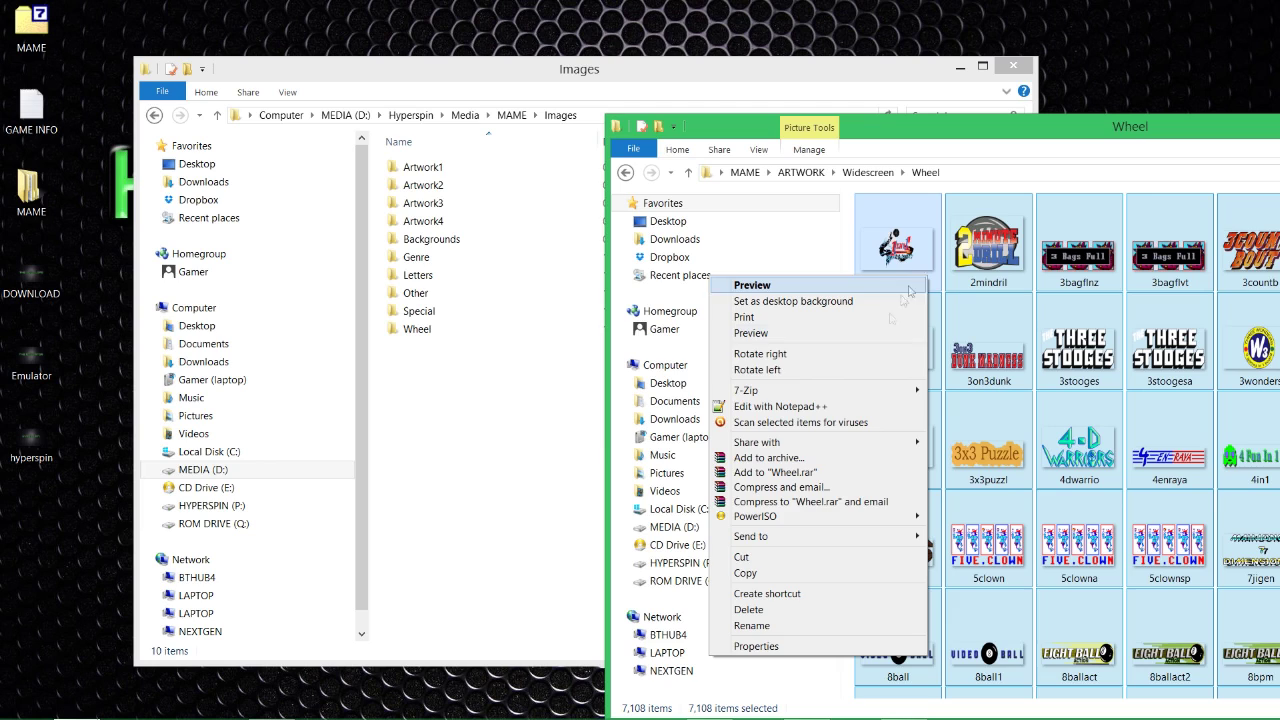
{"action": "left_click", "coordinate": [817, 574]}
{"action": "left_click", "coordinate": [460, 394]}
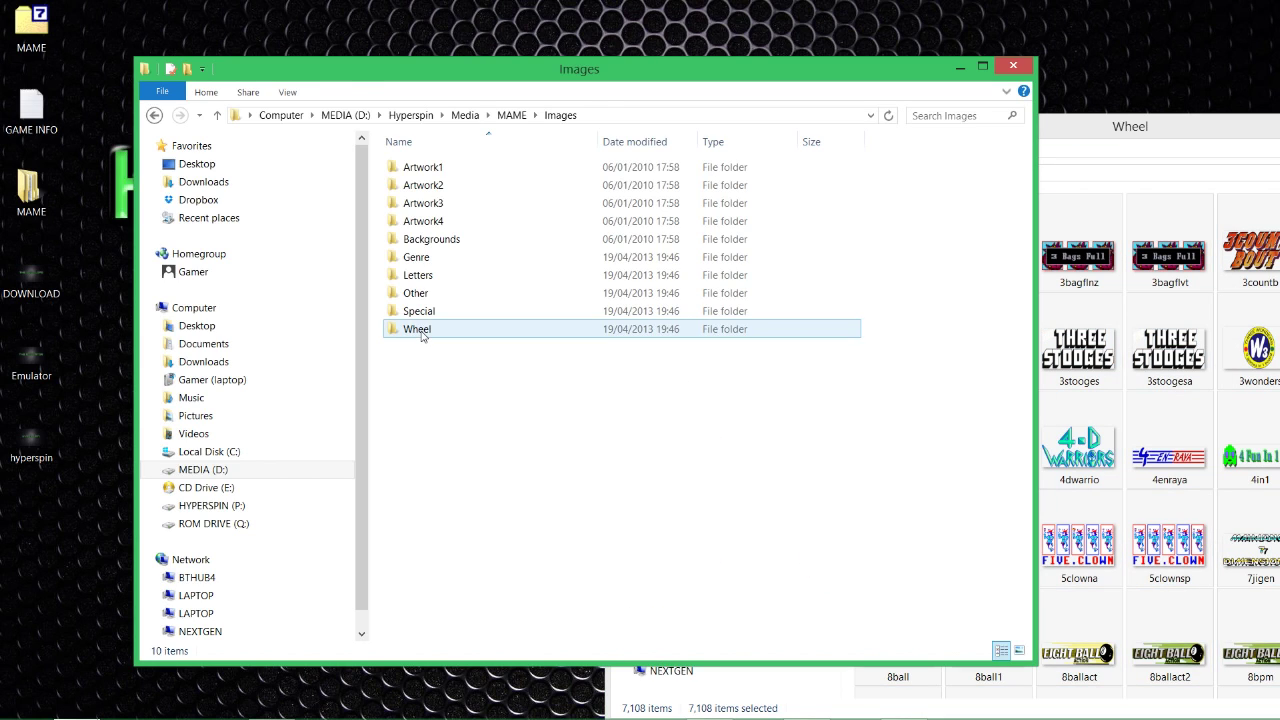
{"action": "double_click", "coordinate": [421, 336]}
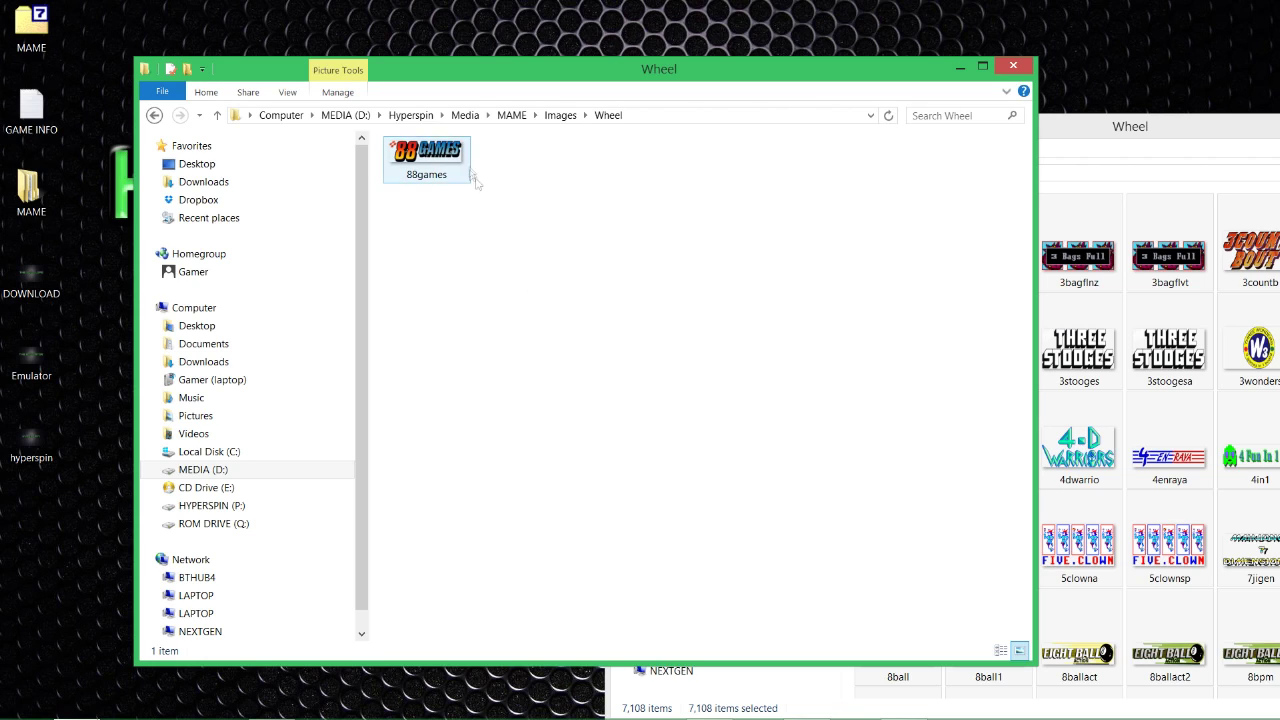
{"action": "right_click", "coordinate": [590, 310]}
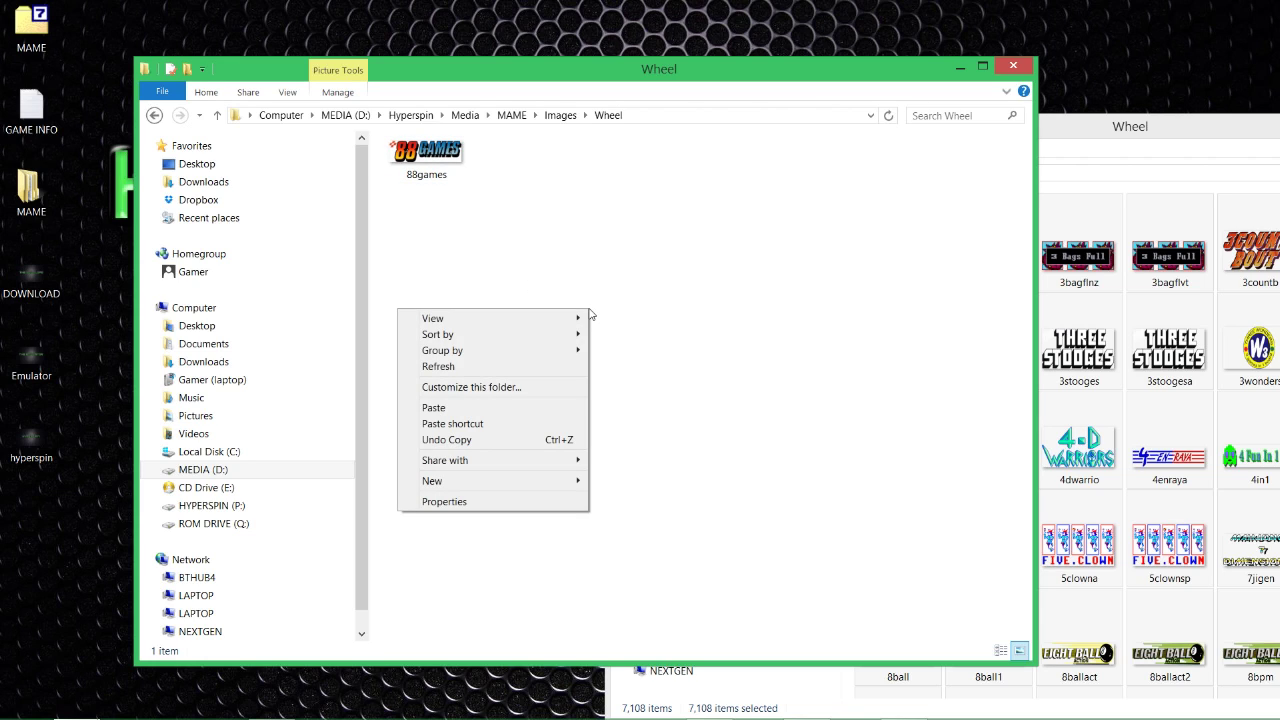
{"action": "left_click", "coordinate": [560, 408]}
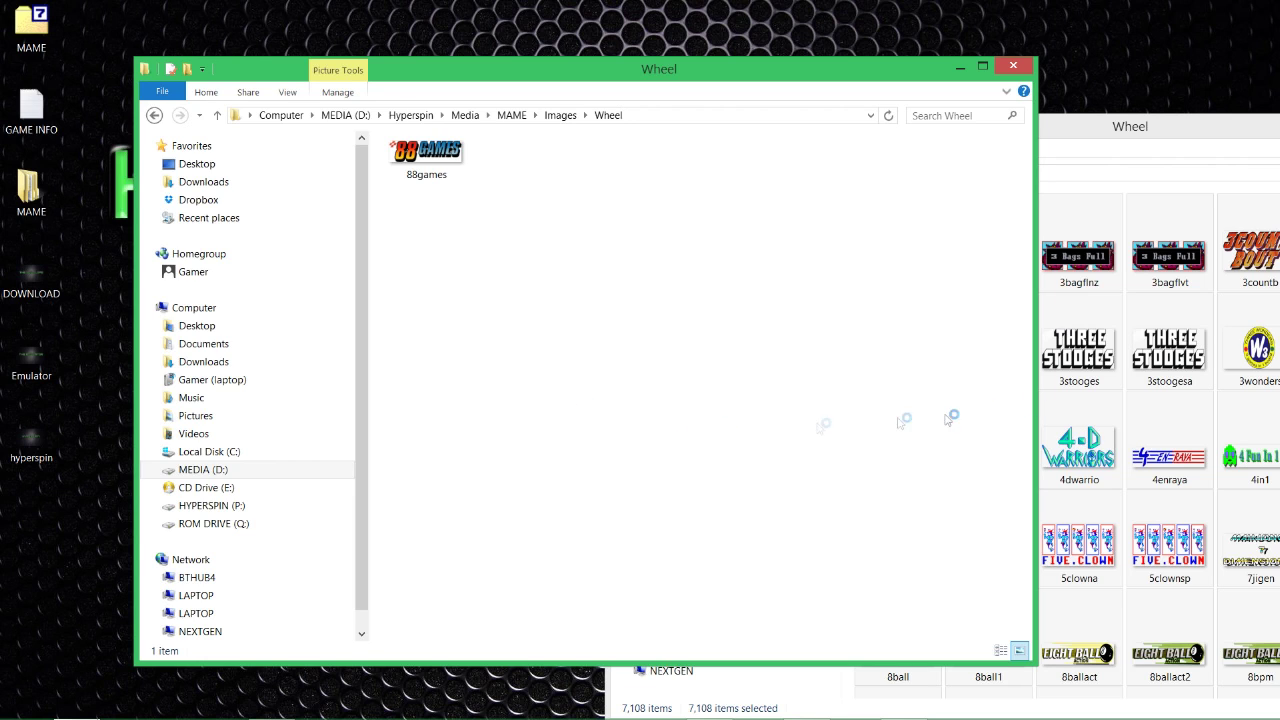
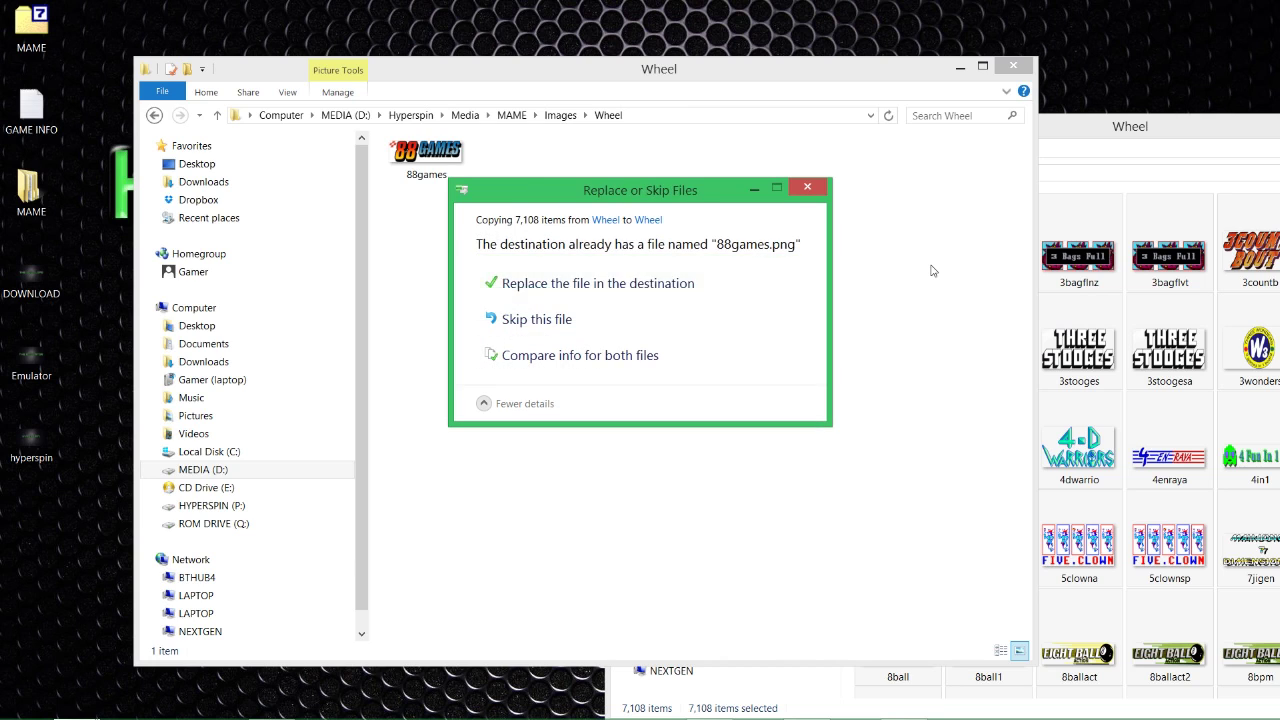
- Replace the existing 88games wheel image with the copied one and return the two windows to the Widescreen and Images folders
{"action": "left_click", "coordinate": [668, 284]}
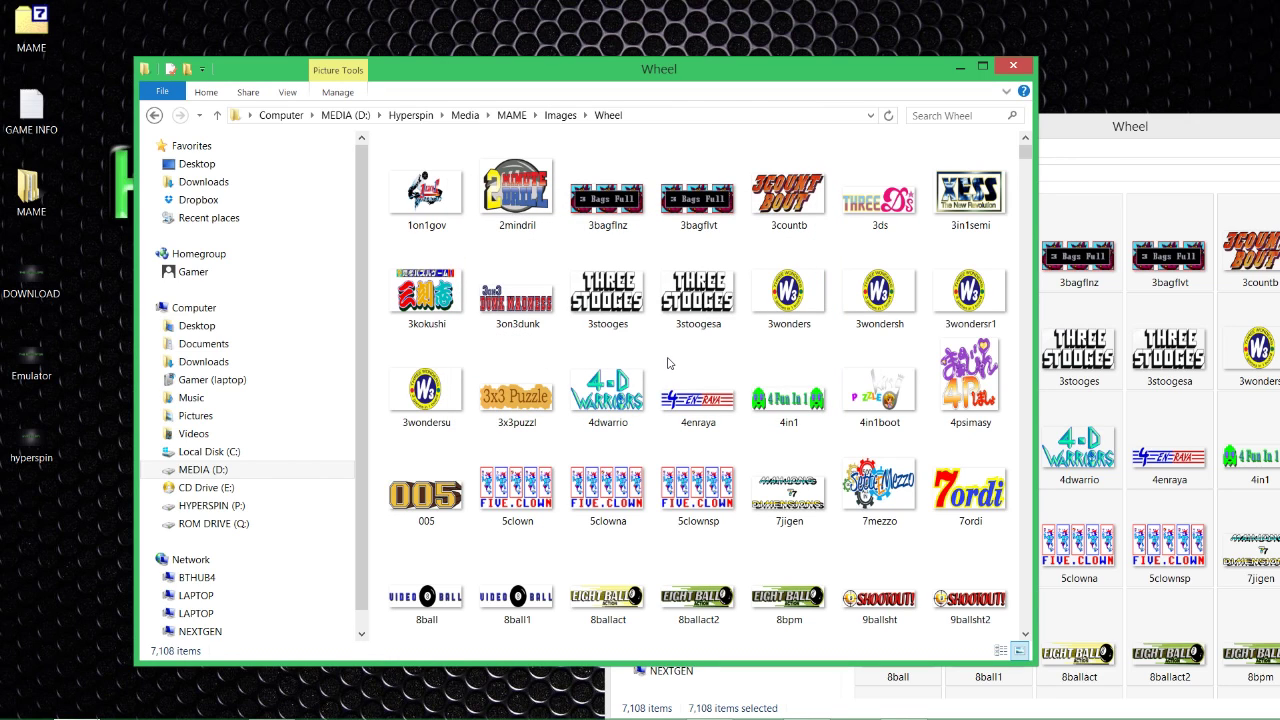
{"action": "left_click", "coordinate": [597, 395]}
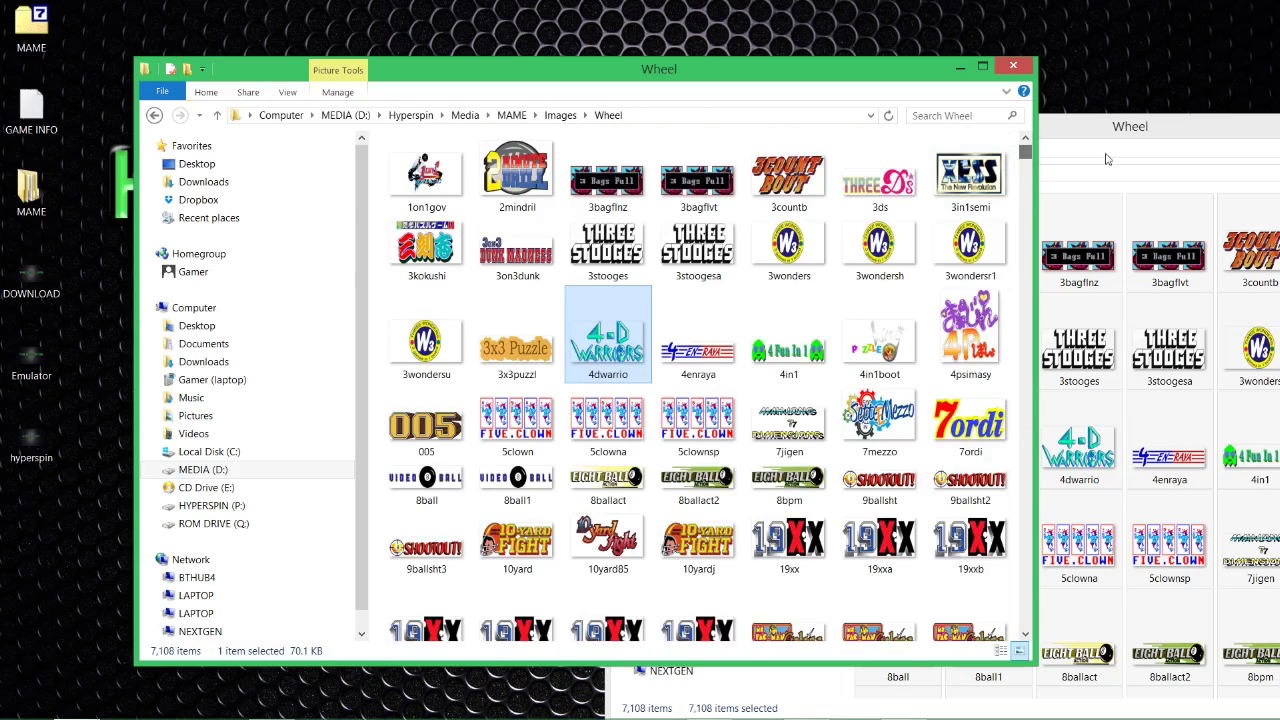
{"action": "left_click", "coordinate": [1080, 135]}
{"action": "key", "text": "alt+Up"}
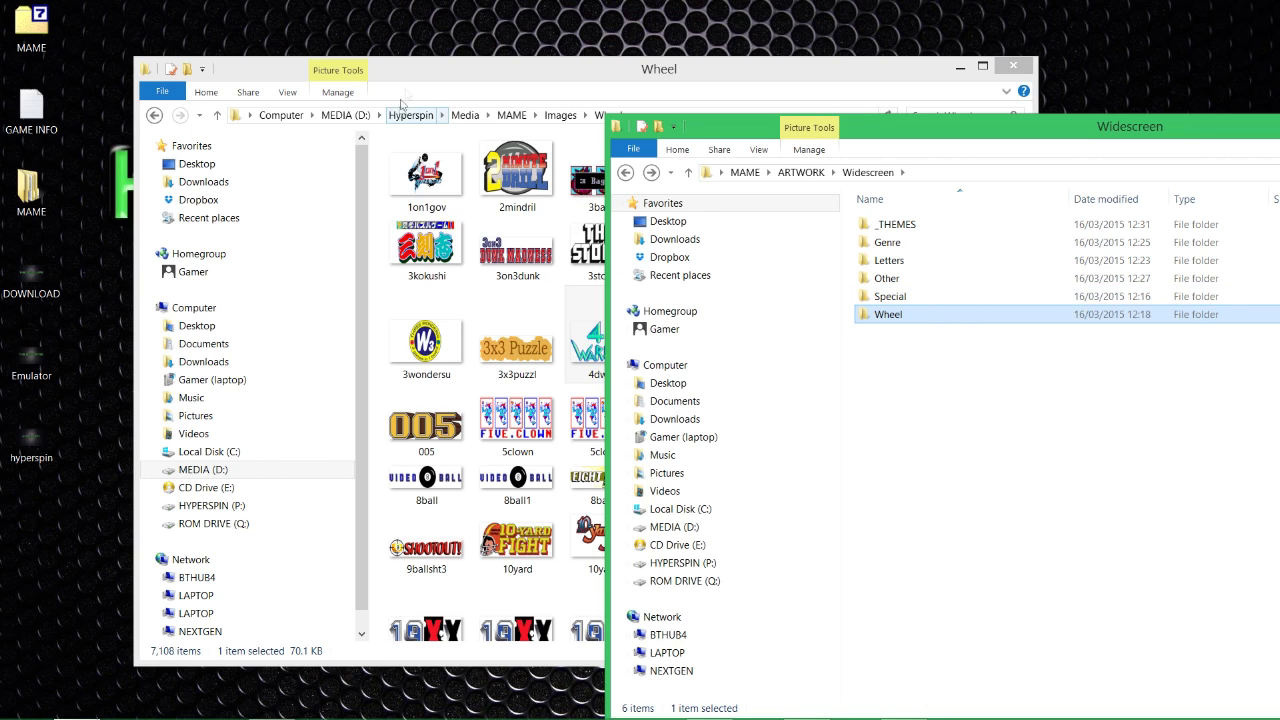
{"action": "left_click", "coordinate": [437, 61]}
{"action": "key", "text": "alt+Up"}
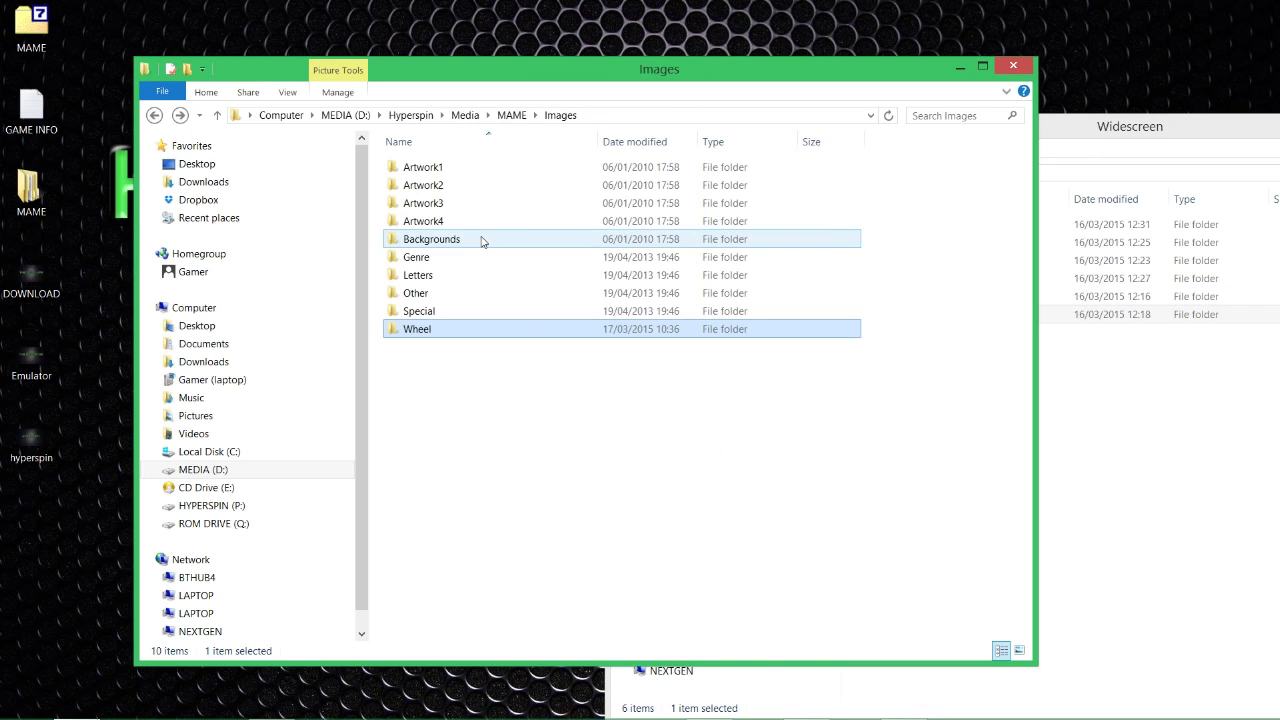
- Open the Special folder in both Hyperspin's MAME Images and the Widescreen artwork, and arrange the windows so both stay accessible
{"action": "double_click", "coordinate": [414, 310]}
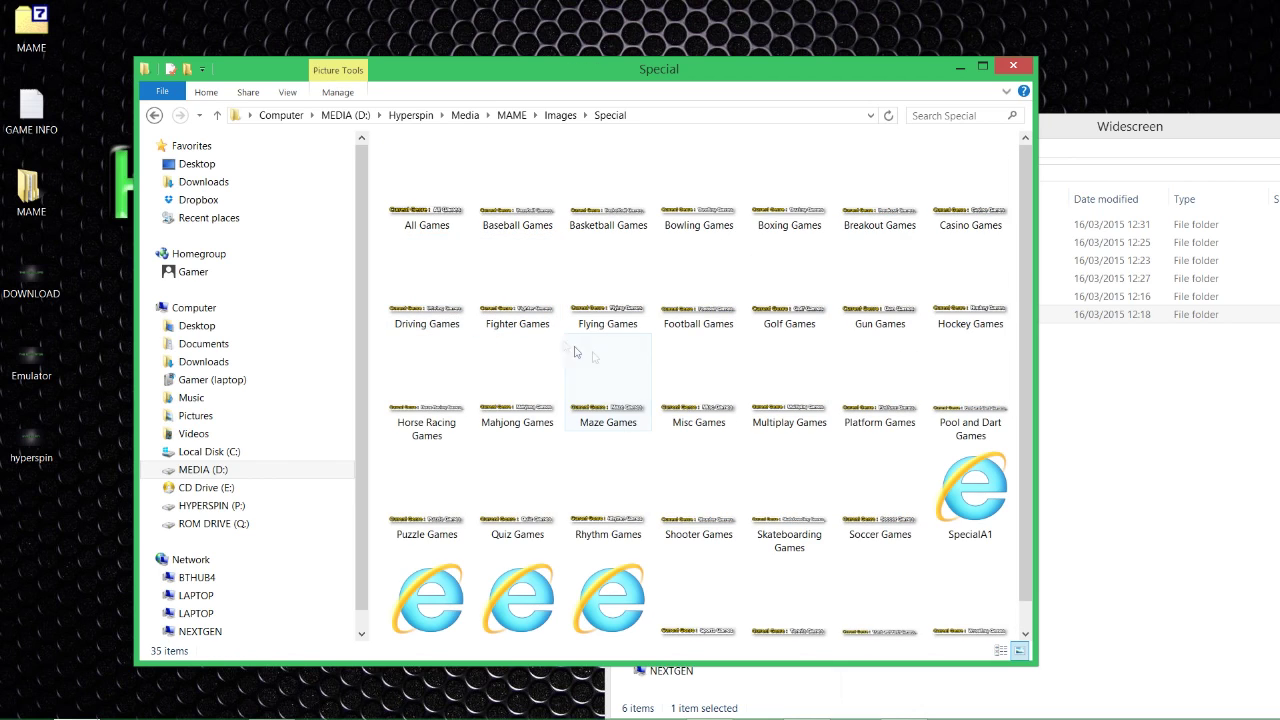
{"action": "scroll", "coordinate": [917, 520], "scroll_direction": "down", "scroll_amount": 1}
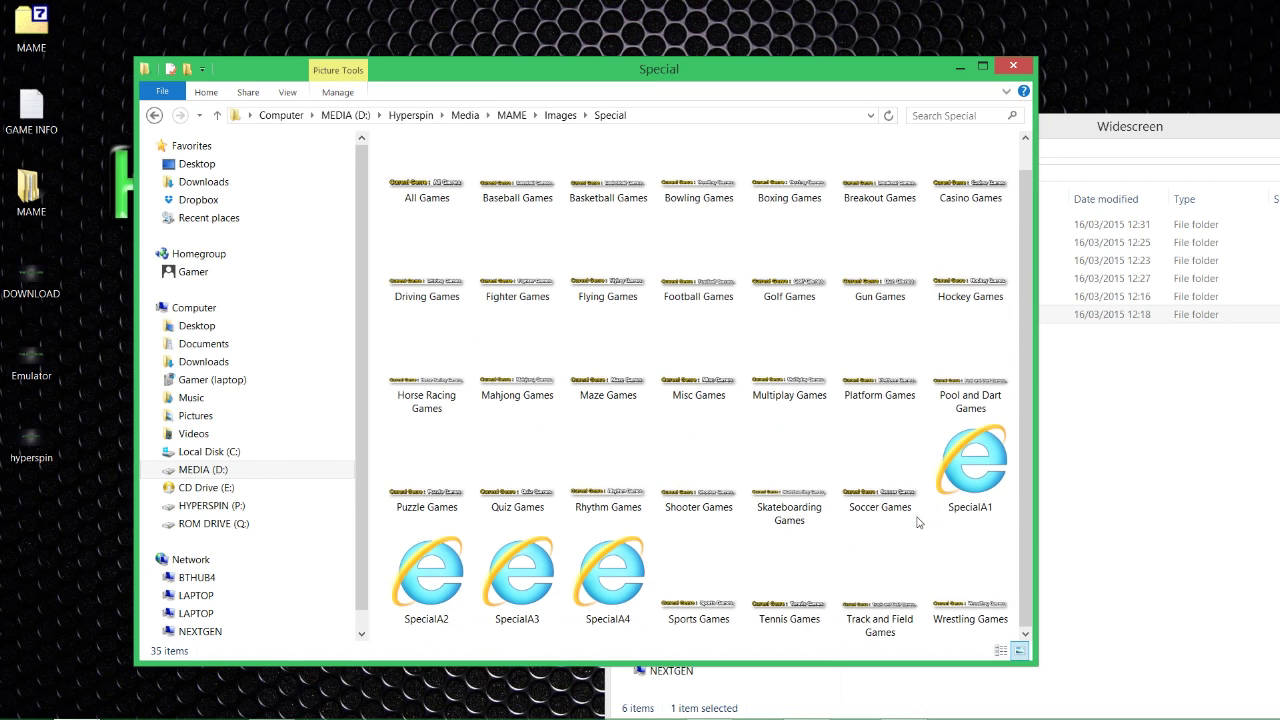
{"action": "left_click", "coordinate": [1106, 446]}
{"action": "double_click", "coordinate": [930, 296]}
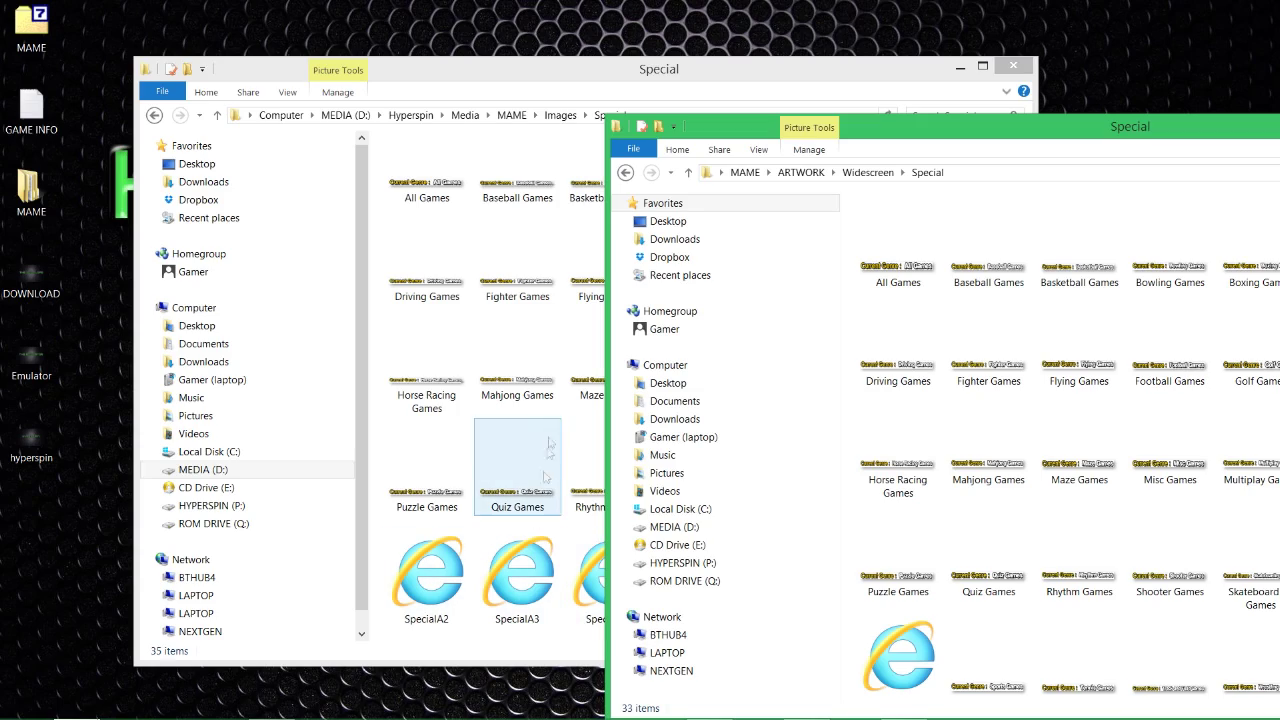
{"action": "left_click_drag", "start_coordinate": [903, 132], "coordinate": [1016, 268]}
{"action": "left_click", "coordinate": [1047, 416]}
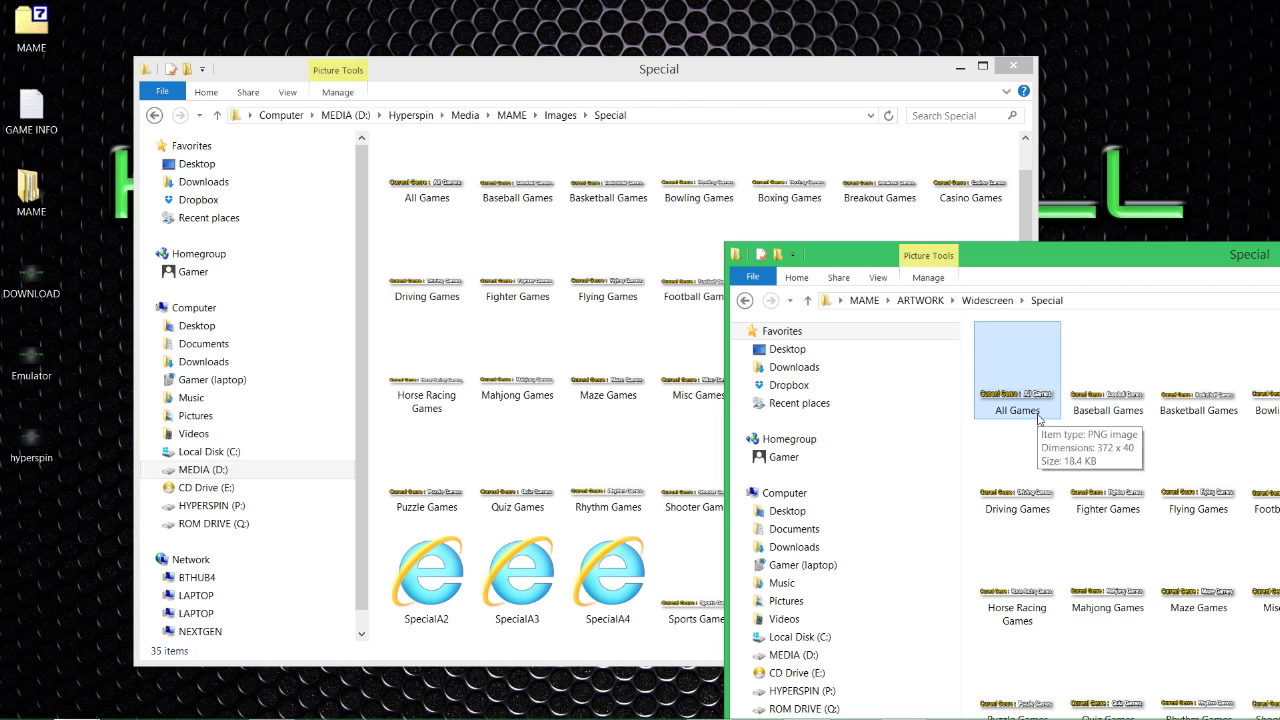
- Delete all the existing files from the Special folder in Hyperspin's MAME Images
{"action": "left_click", "coordinate": [621, 578]}
{"action": "right_click", "coordinate": [608, 565]}
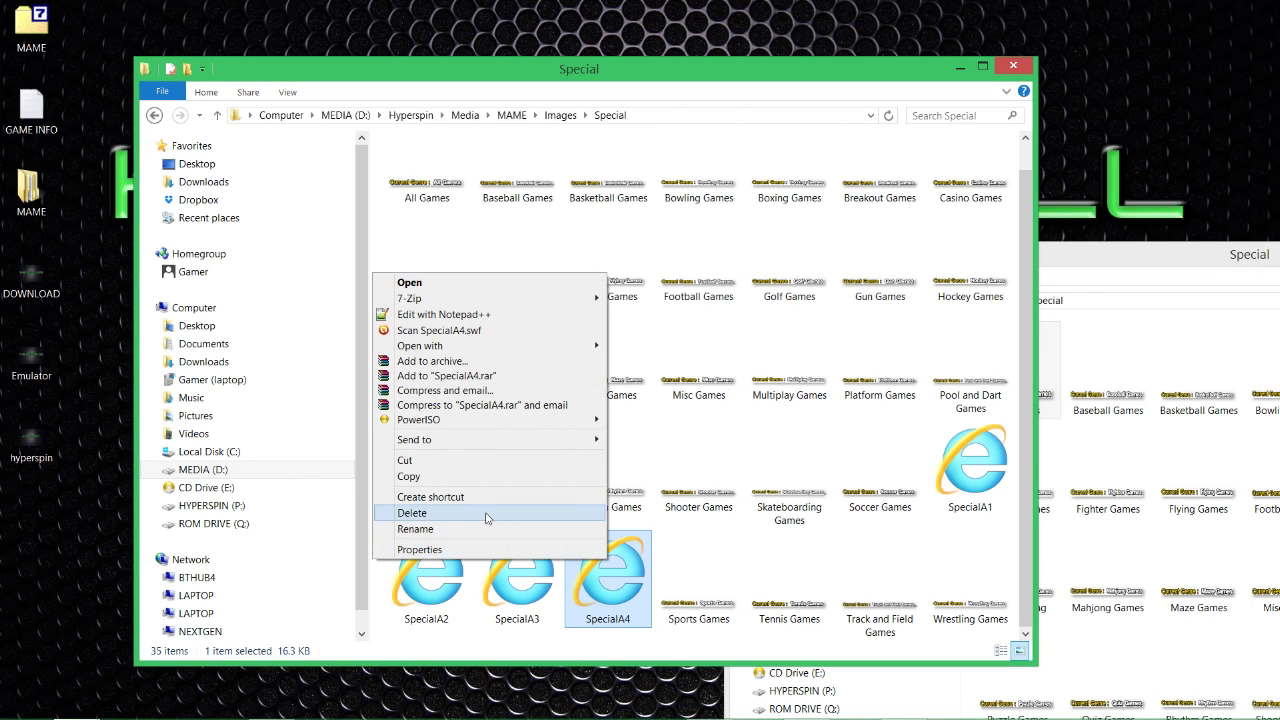
{"action": "left_click", "coordinate": [789, 395]}
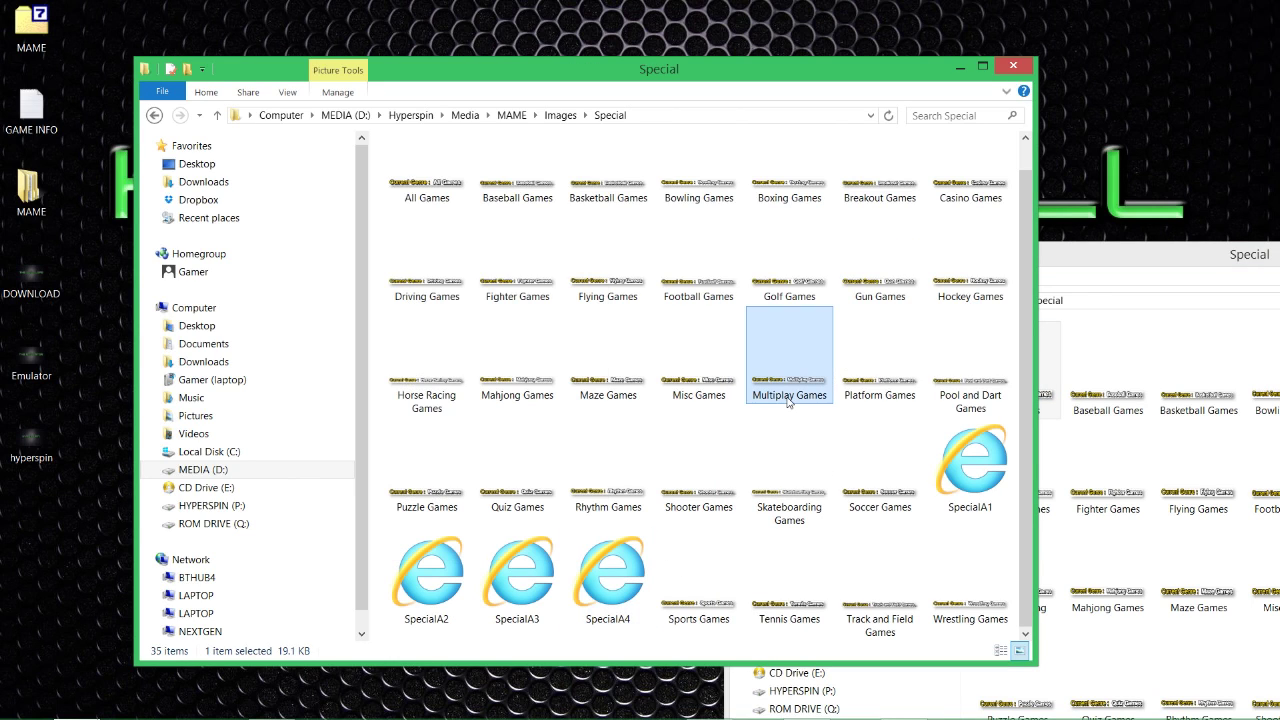
{"action": "key", "text": "ctrl+a"}
{"action": "right_click", "coordinate": [789, 389]}
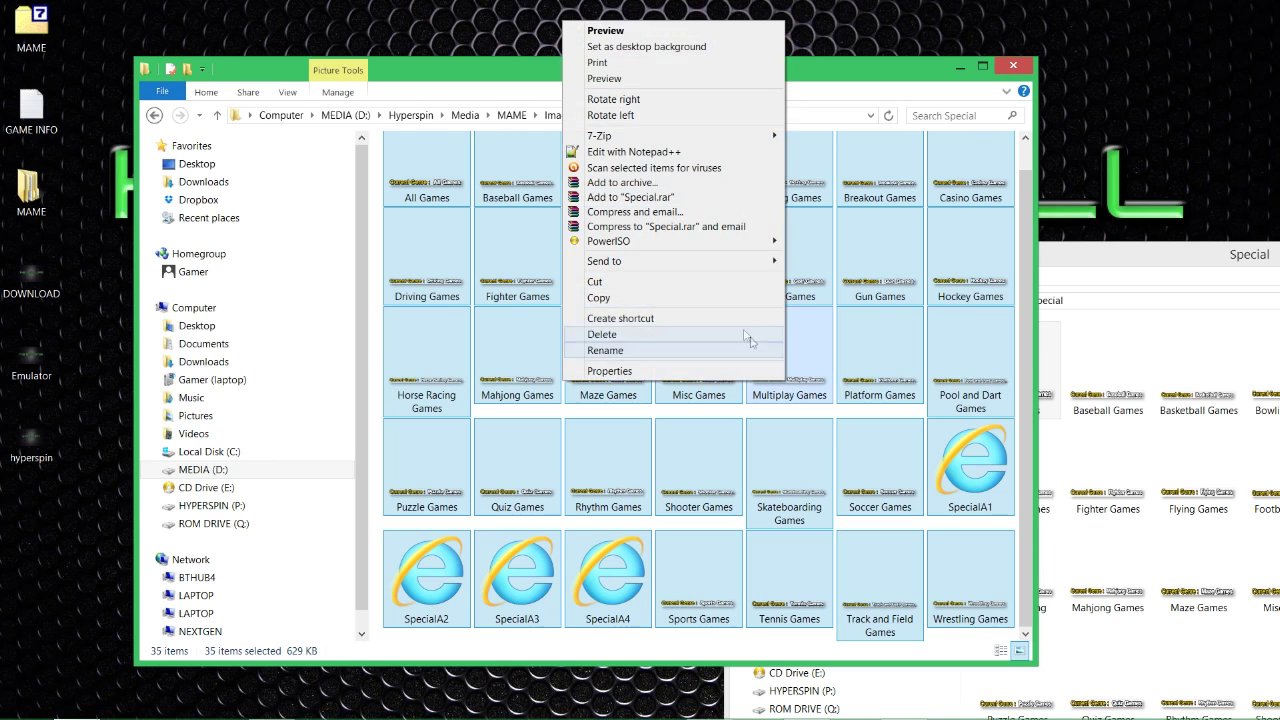
{"action": "left_click", "coordinate": [675, 335]}
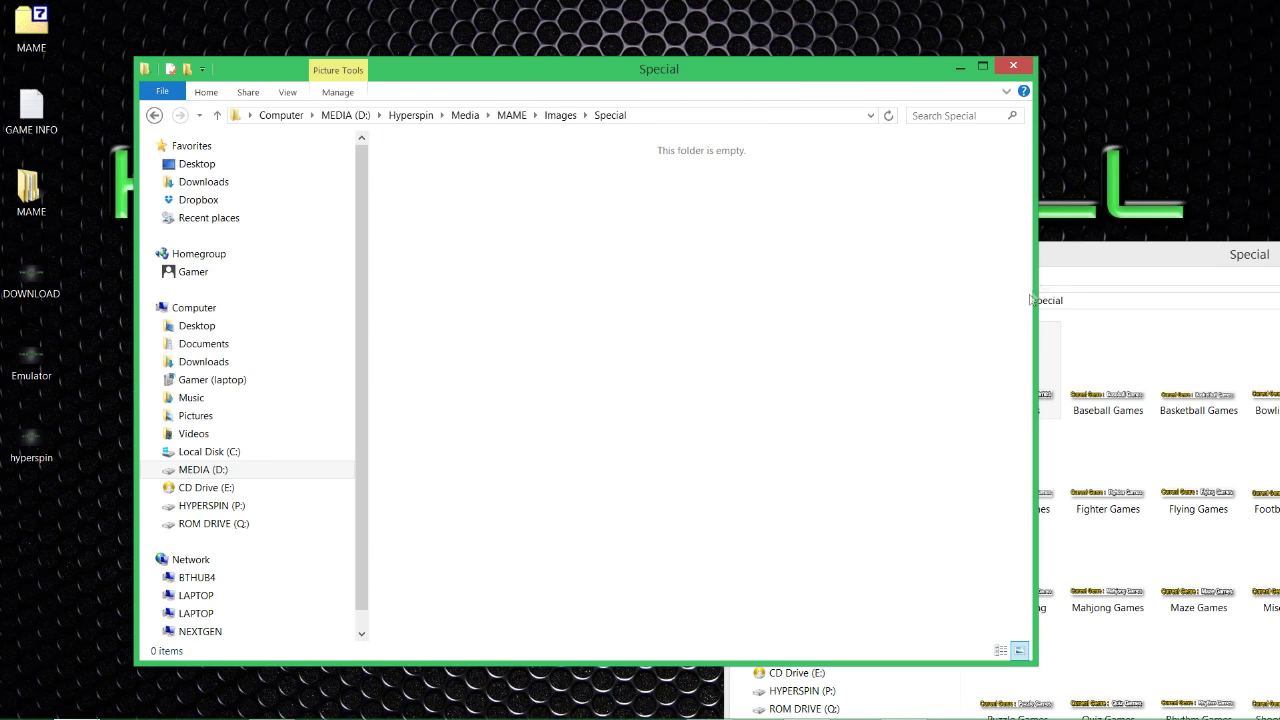
- Copy all files from the Widescreen Special folder and paste them into the empty Special folder in Hyperspin's MAME Images
{"action": "left_click", "coordinate": [1058, 266]}
{"action": "left_click", "coordinate": [1032, 356]}
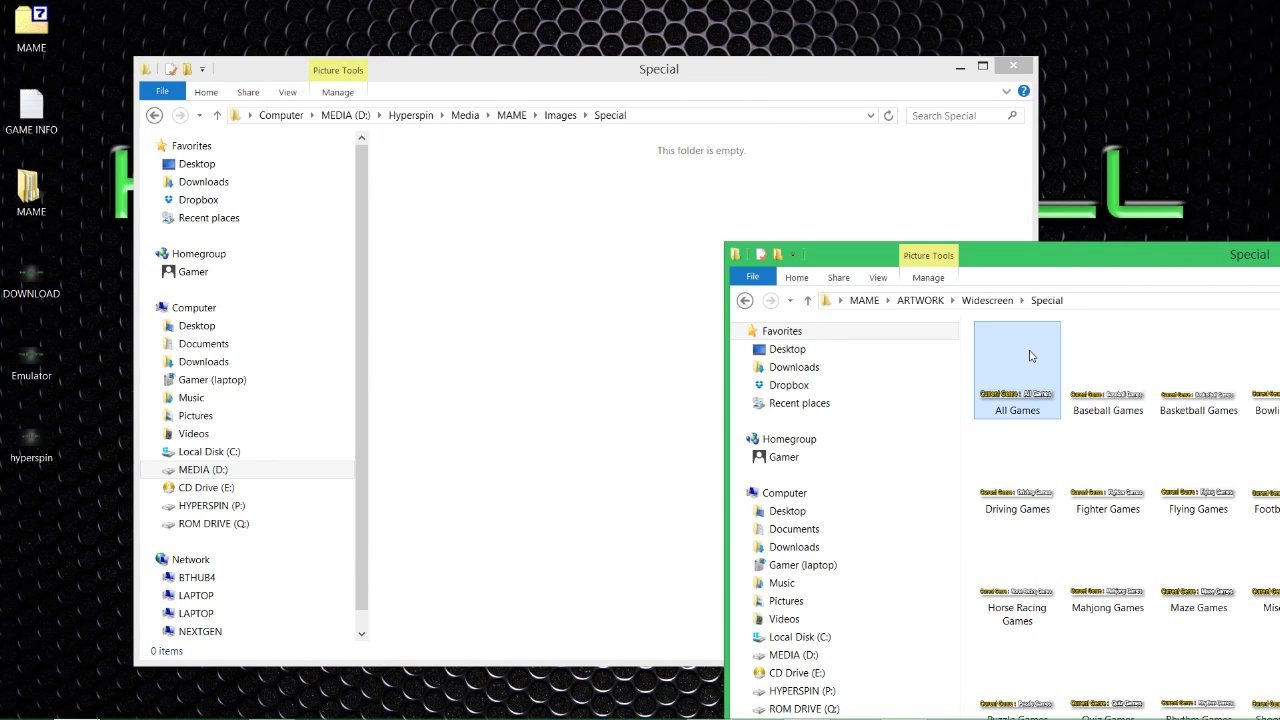
{"action": "key", "text": "ctrl+a"}
{"action": "right_click", "coordinate": [1030, 386]}
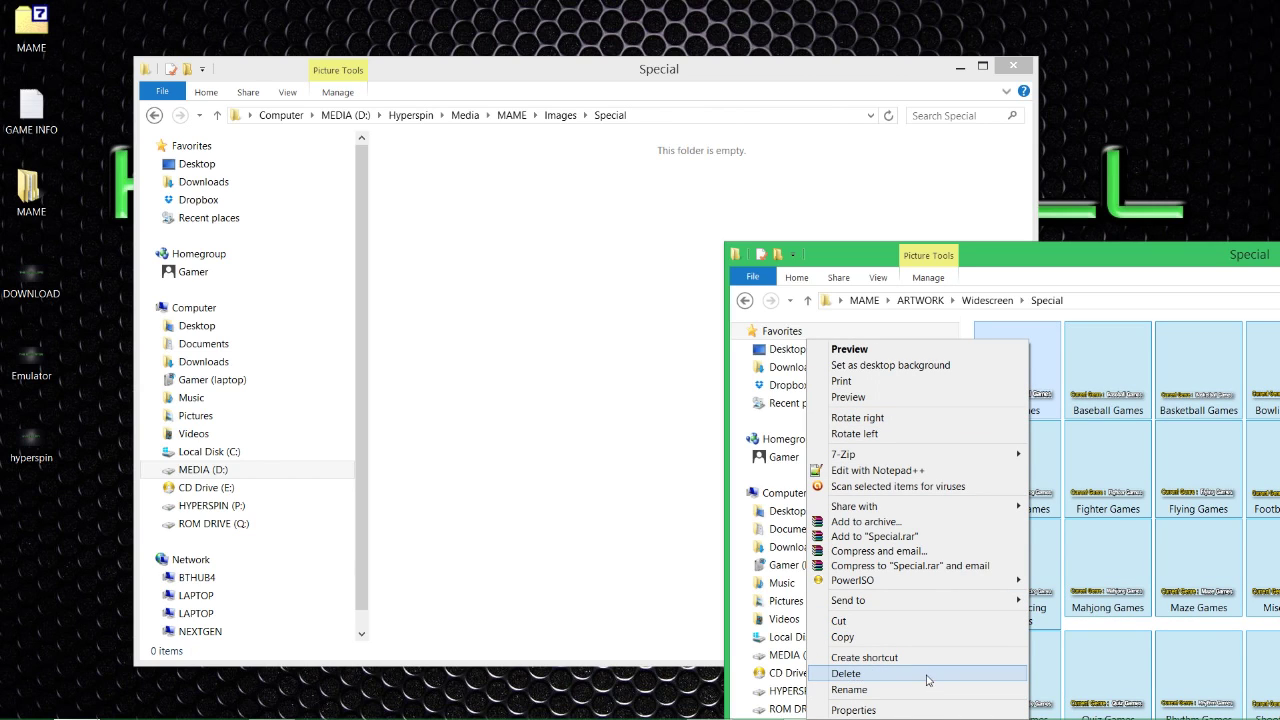
{"action": "left_click", "coordinate": [910, 641]}
{"action": "left_click", "coordinate": [650, 425]}
{"action": "right_click", "coordinate": [650, 425]}
{"action": "left_click", "coordinate": [606, 517]}
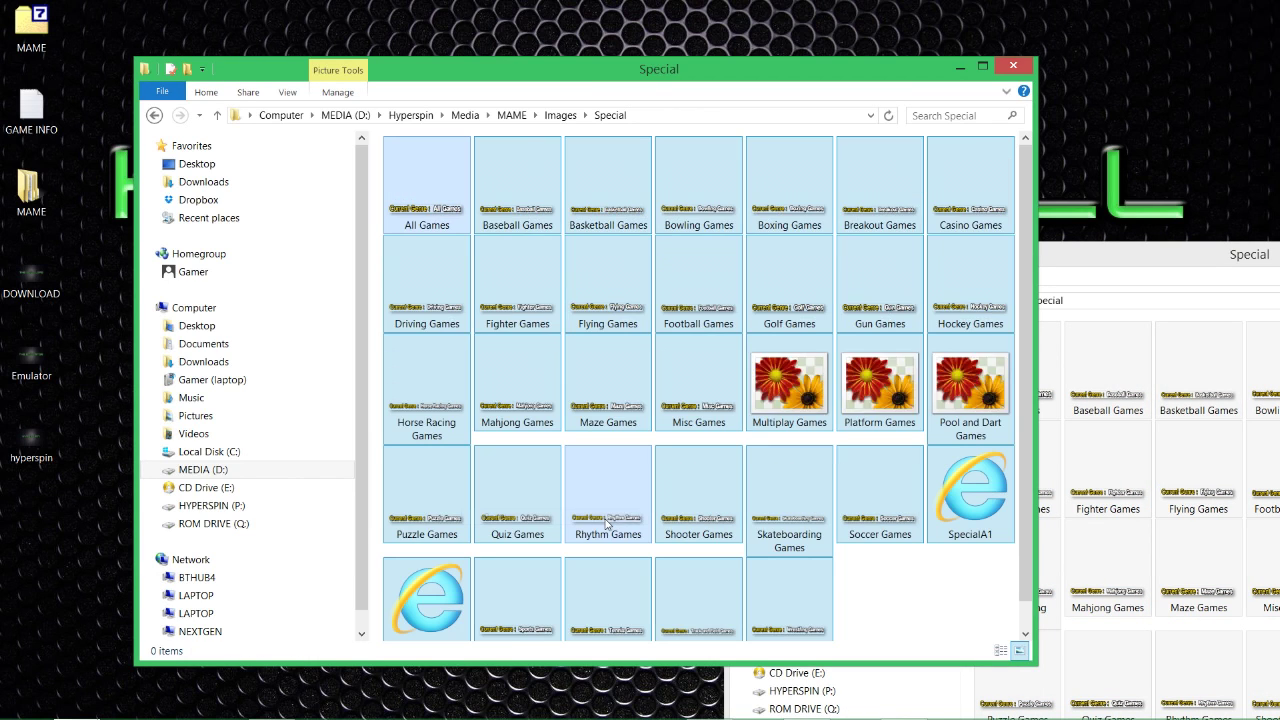
{"action": "left_click", "coordinate": [898, 637]}
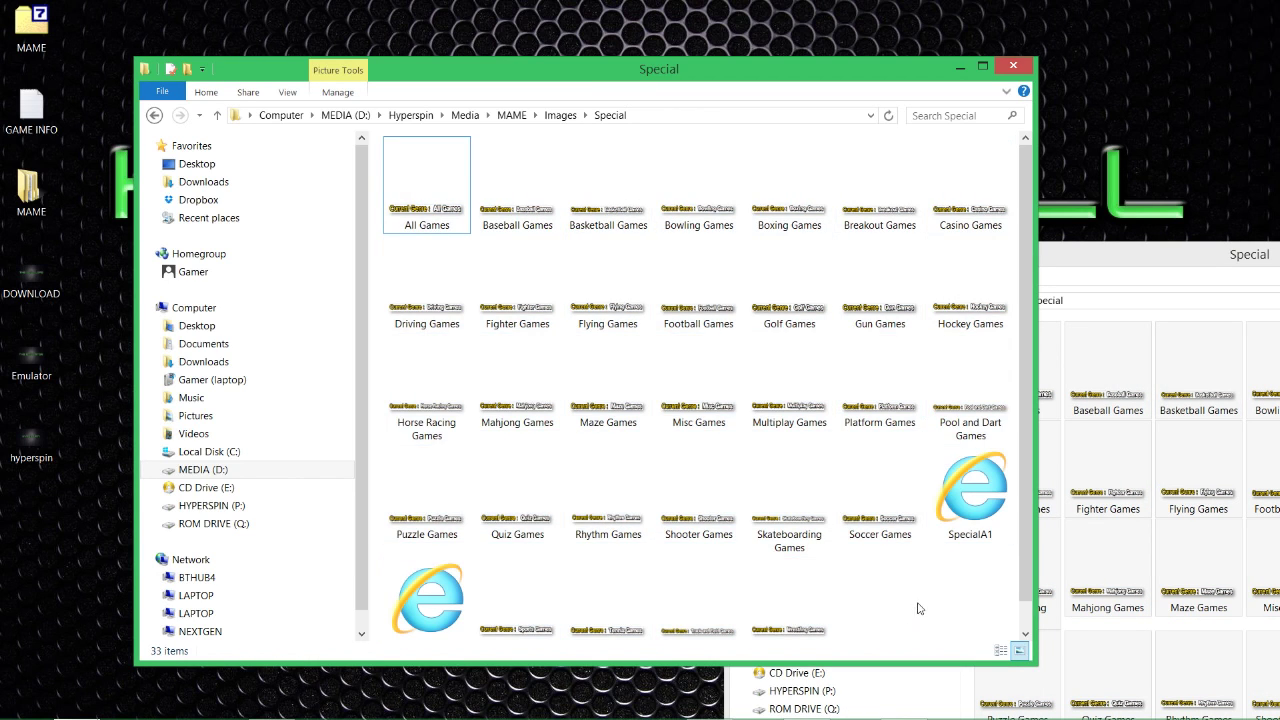
- Open the Other folder in both the Widescreen artwork and Hyperspin's MAME Images
{"action": "left_click", "coordinate": [1095, 245]}
{"action": "key", "text": "BackSpace"}
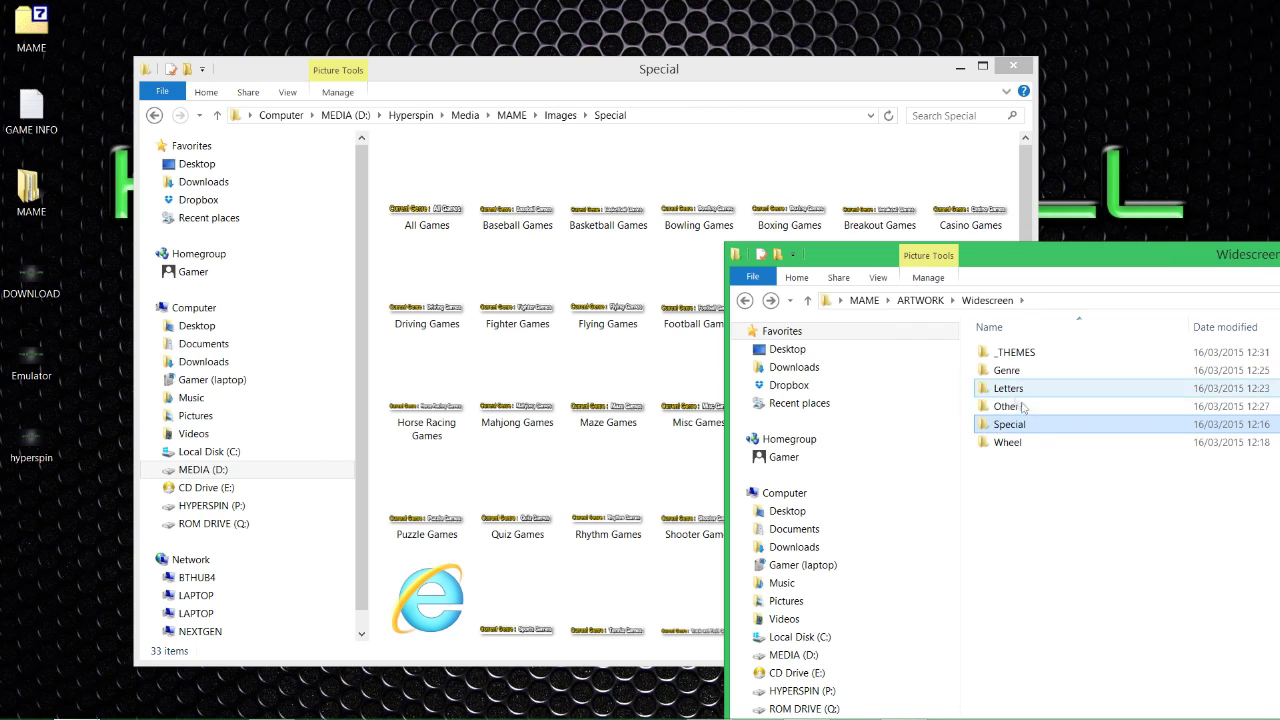
{"action": "double_click", "coordinate": [1008, 406]}
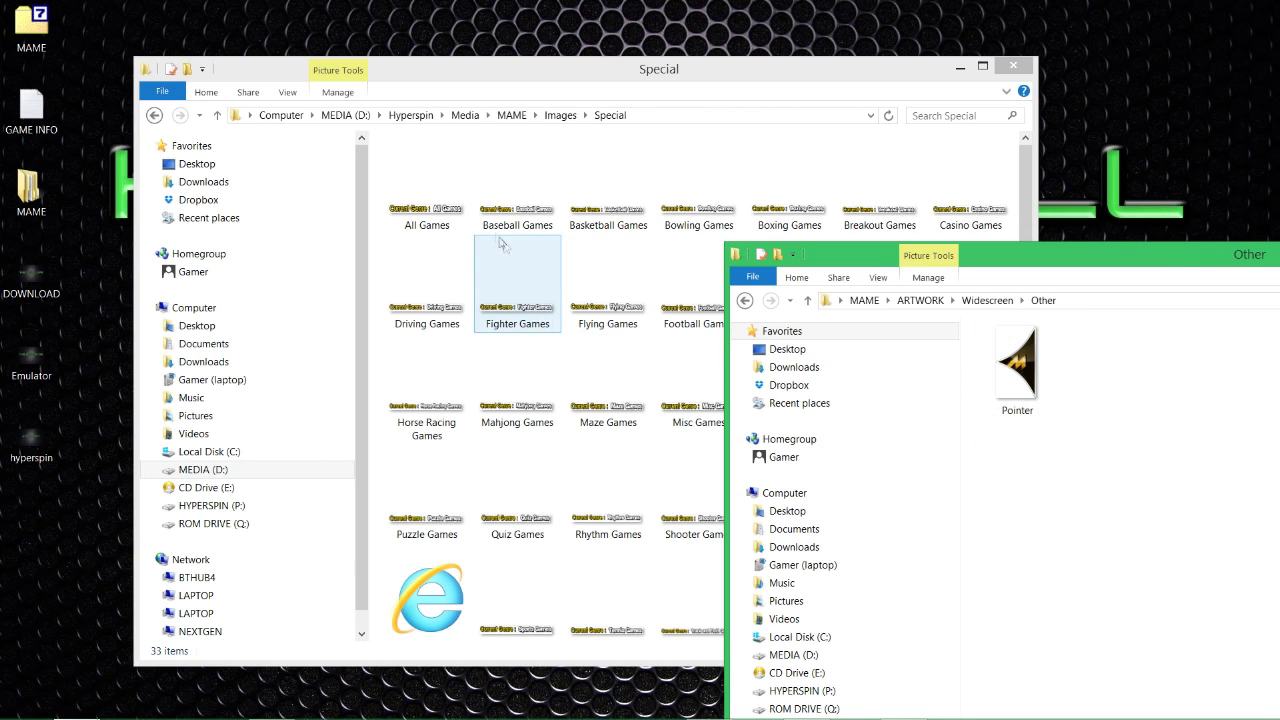
{"action": "left_click", "coordinate": [221, 116]}
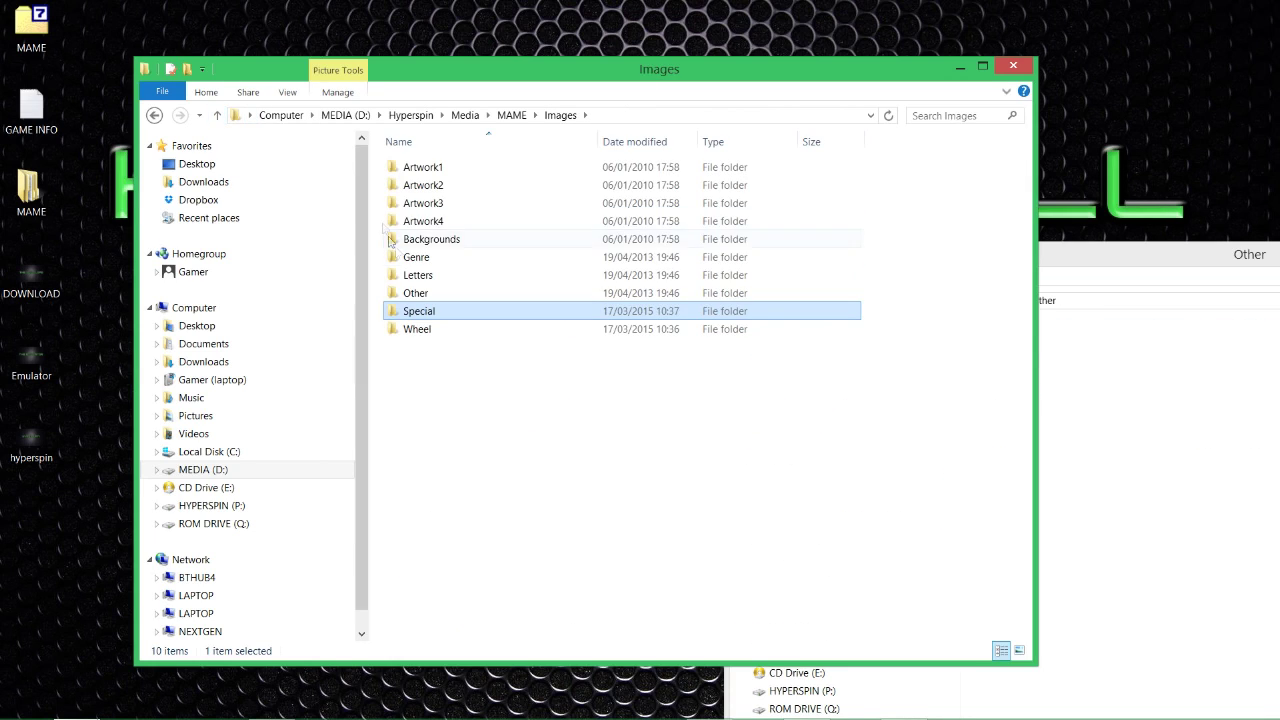
{"action": "double_click", "coordinate": [424, 291]}
{"action": "left_click", "coordinate": [452, 192]}
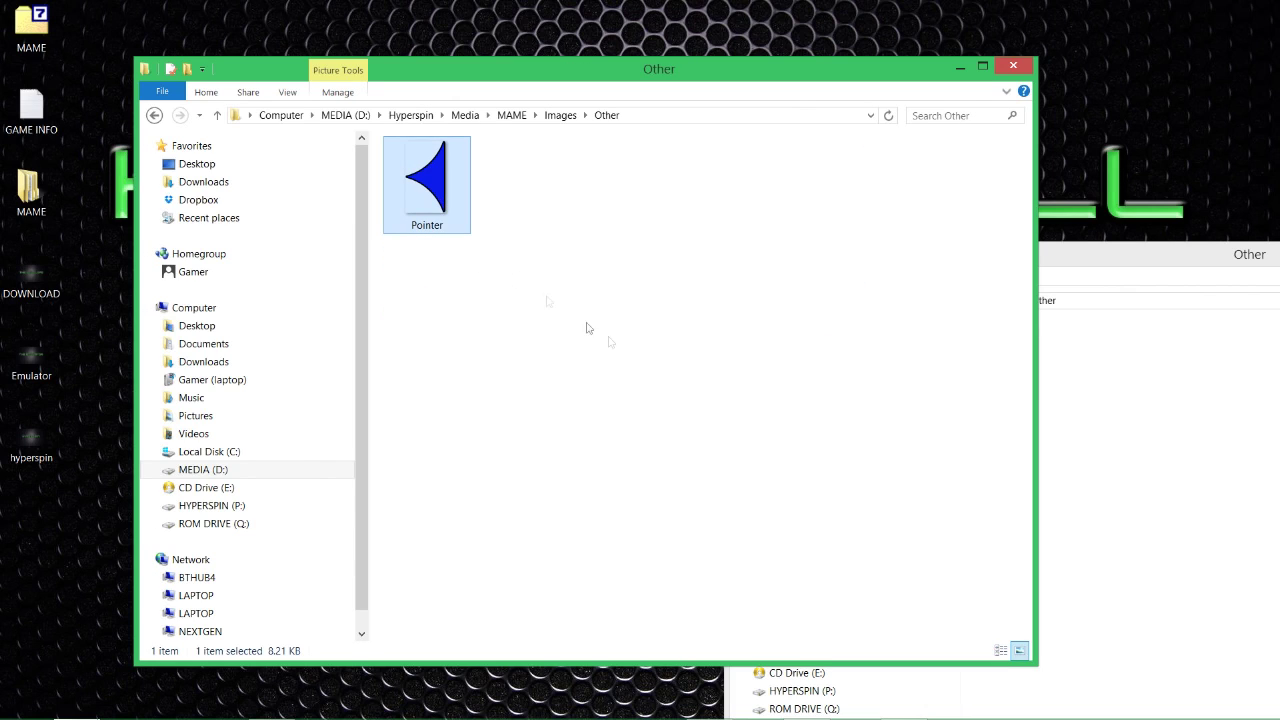
- Copy the Pointer image from the Widescreen Other folder into Hyperspin's MAME Other folder, replacing the existing file
{"action": "left_click", "coordinate": [1046, 420]}
{"action": "right_click", "coordinate": [1018, 355]}
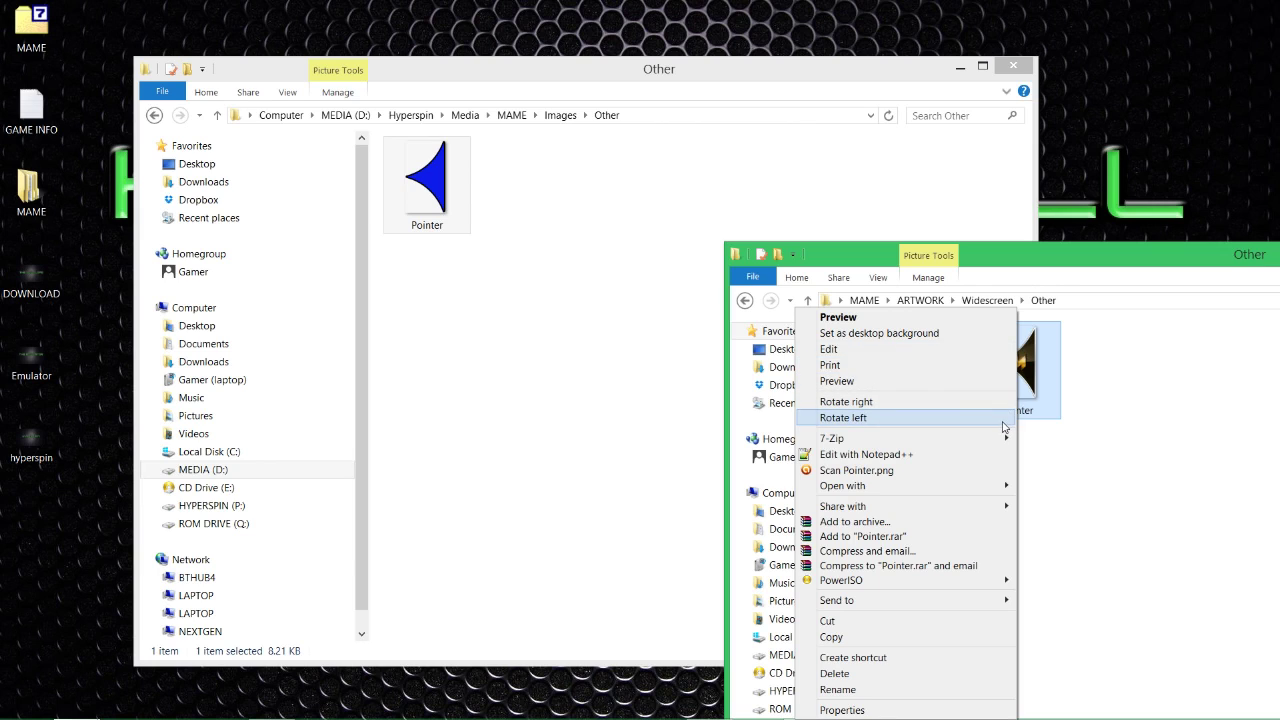
{"action": "left_click", "coordinate": [925, 637]}
{"action": "left_click", "coordinate": [641, 456]}
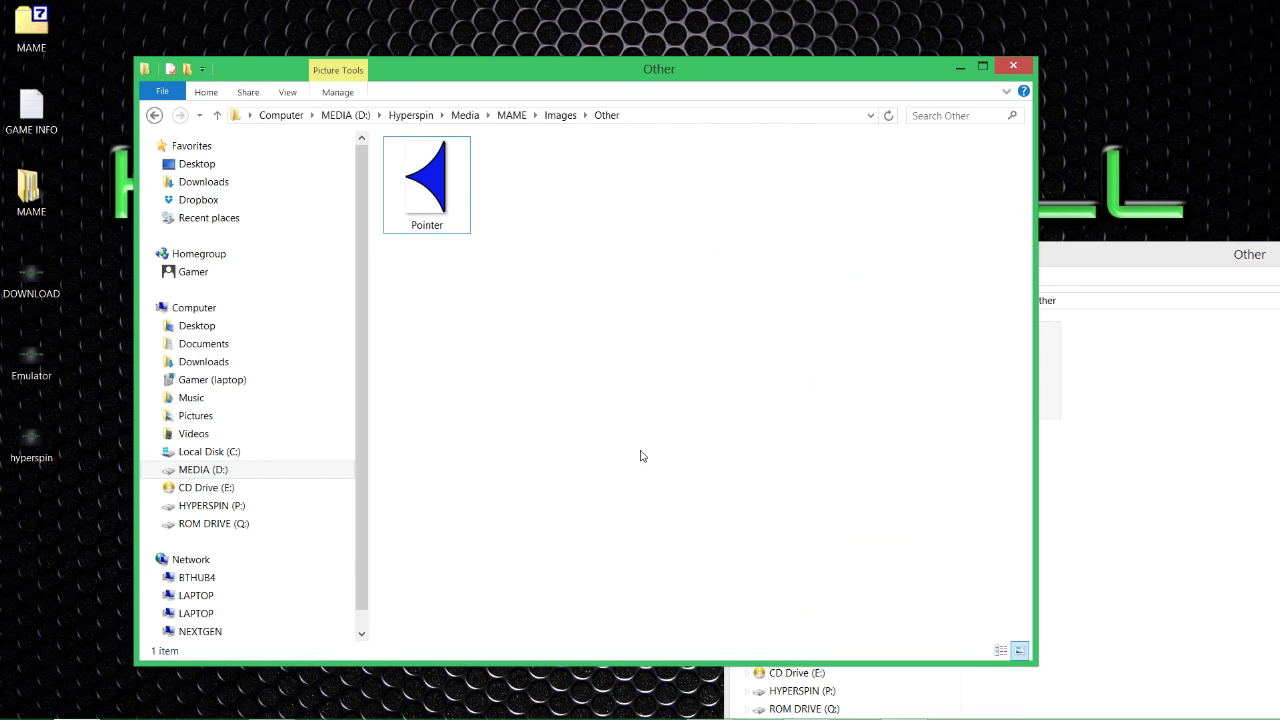
{"action": "right_click", "coordinate": [641, 456]}
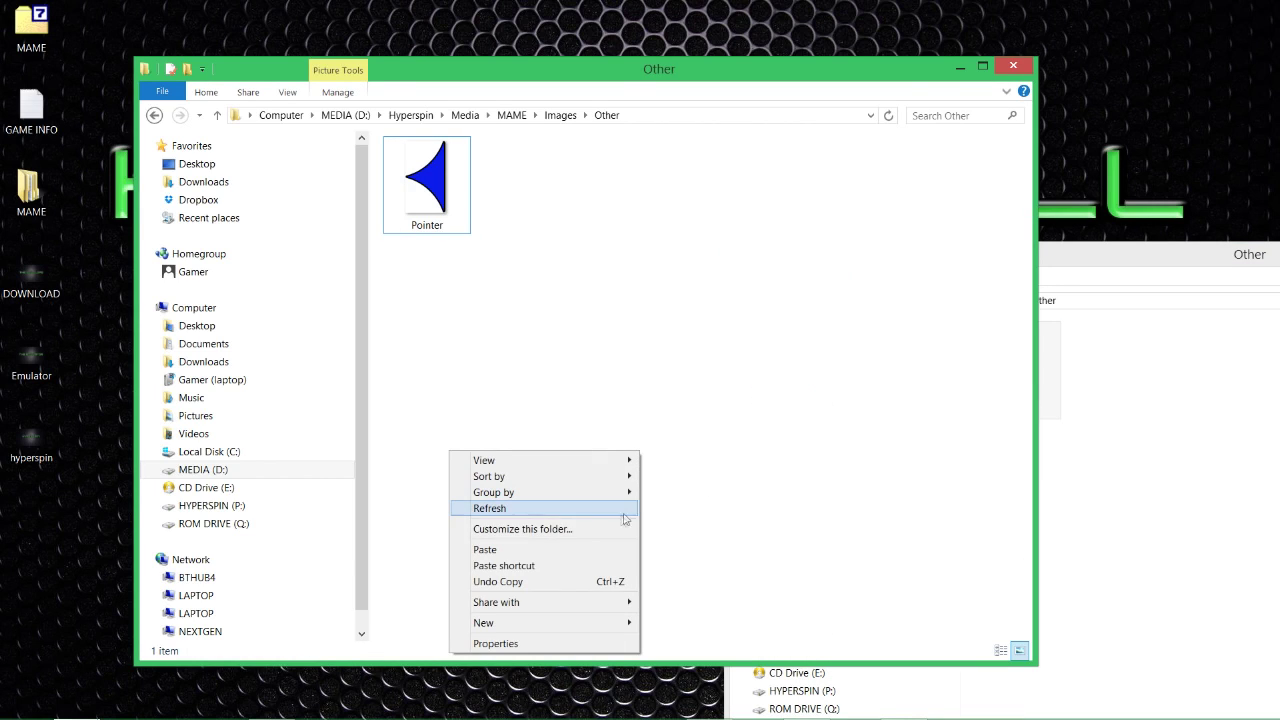
{"action": "left_click", "coordinate": [556, 551]}
{"action": "left_click", "coordinate": [567, 288]}
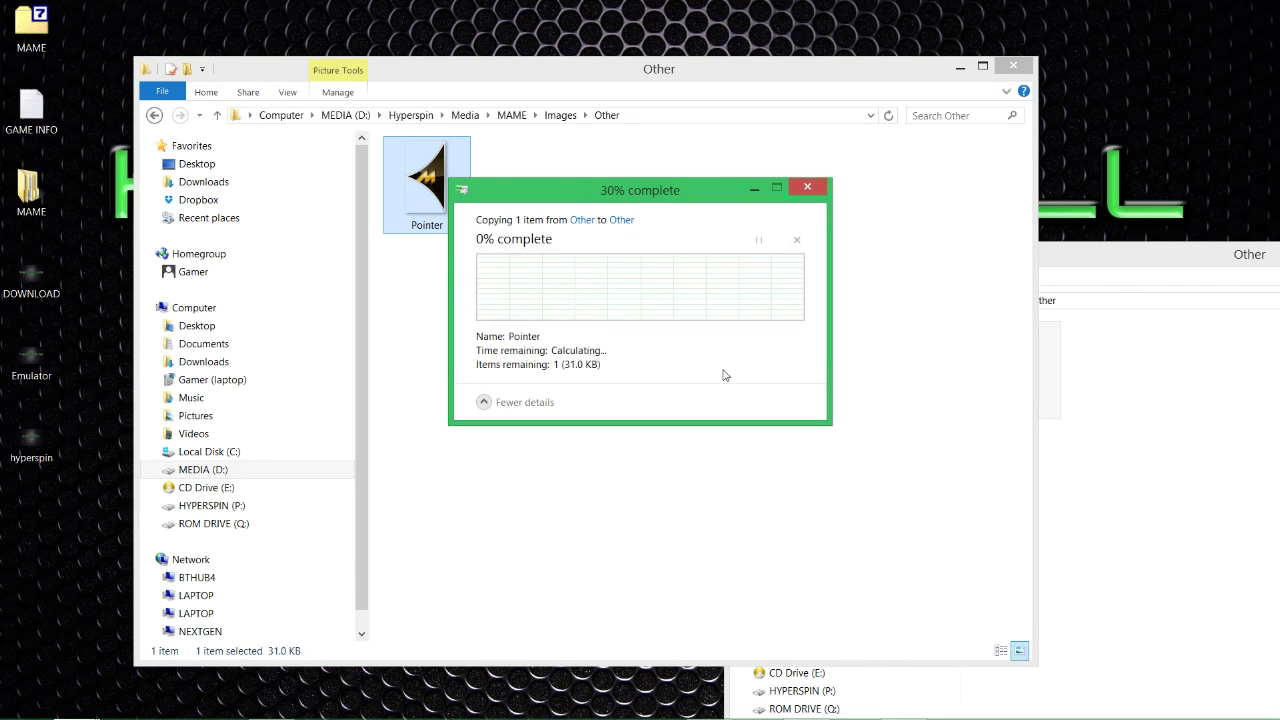
- Leave the Other folders and open the Letters folder in both the Widescreen artwork and Hyperspin's MAME Images
{"action": "key", "text": "BackSpace"}
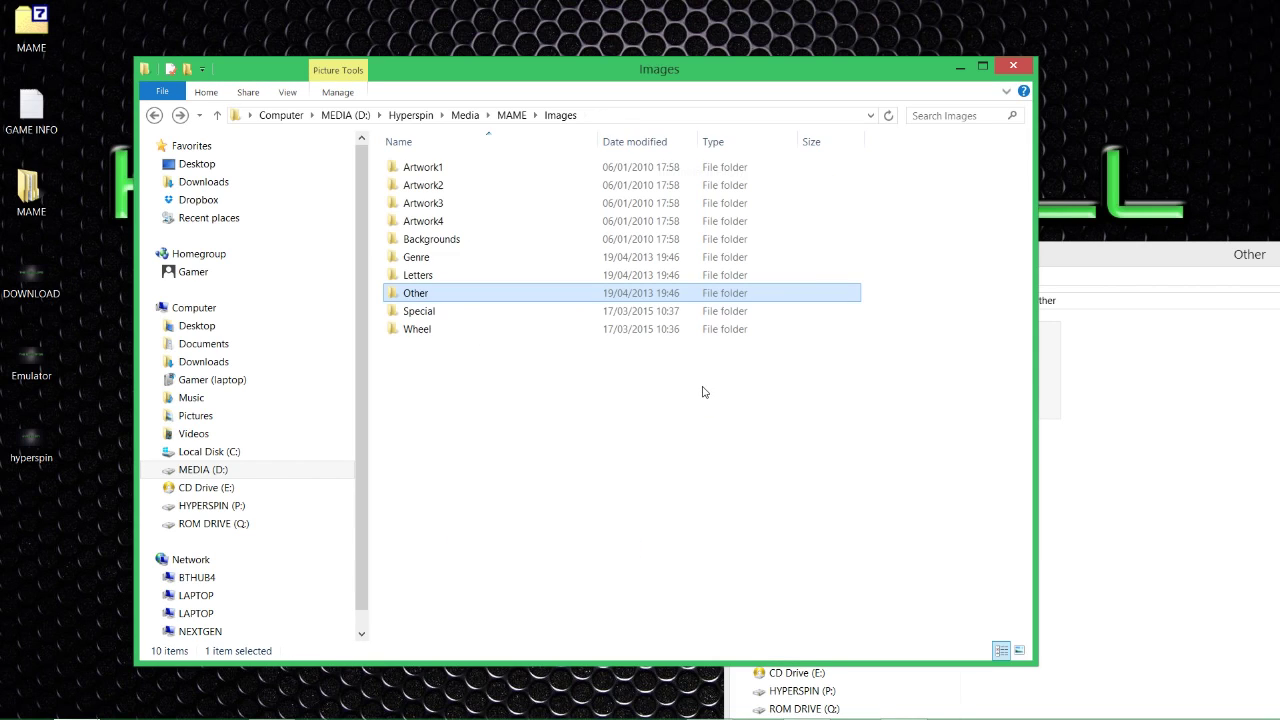
{"action": "left_click", "coordinate": [1102, 485]}
{"action": "double_click", "coordinate": [1036, 392]}
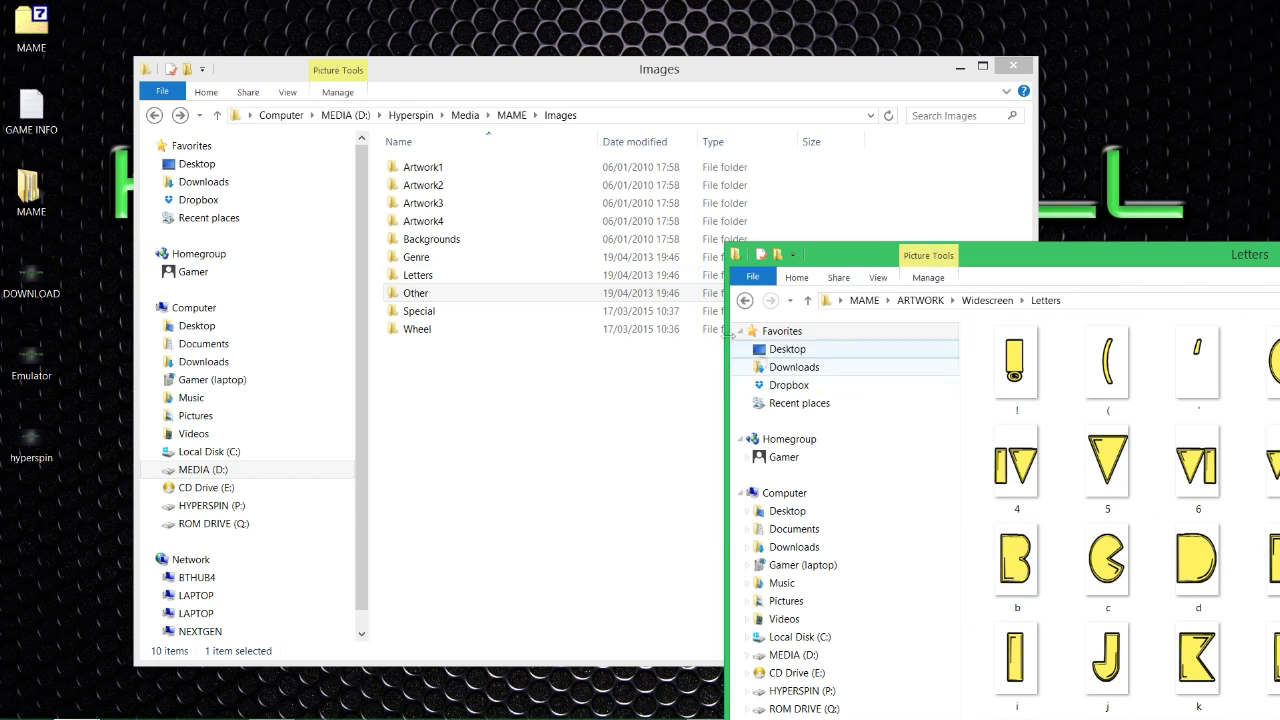
{"action": "double_click", "coordinate": [481, 272]}
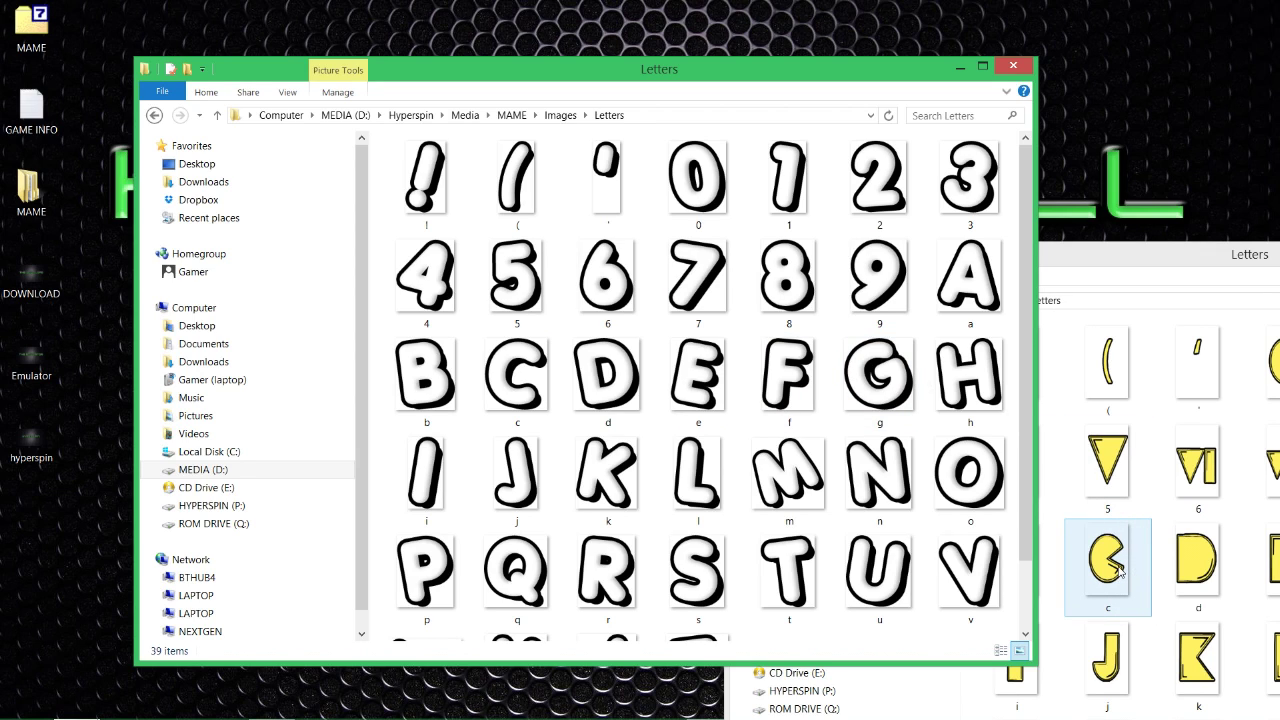
- Delete all the existing letter images from the Letters folder in Hyperspin's MAME Images
{"action": "left_click", "coordinate": [533, 285]}
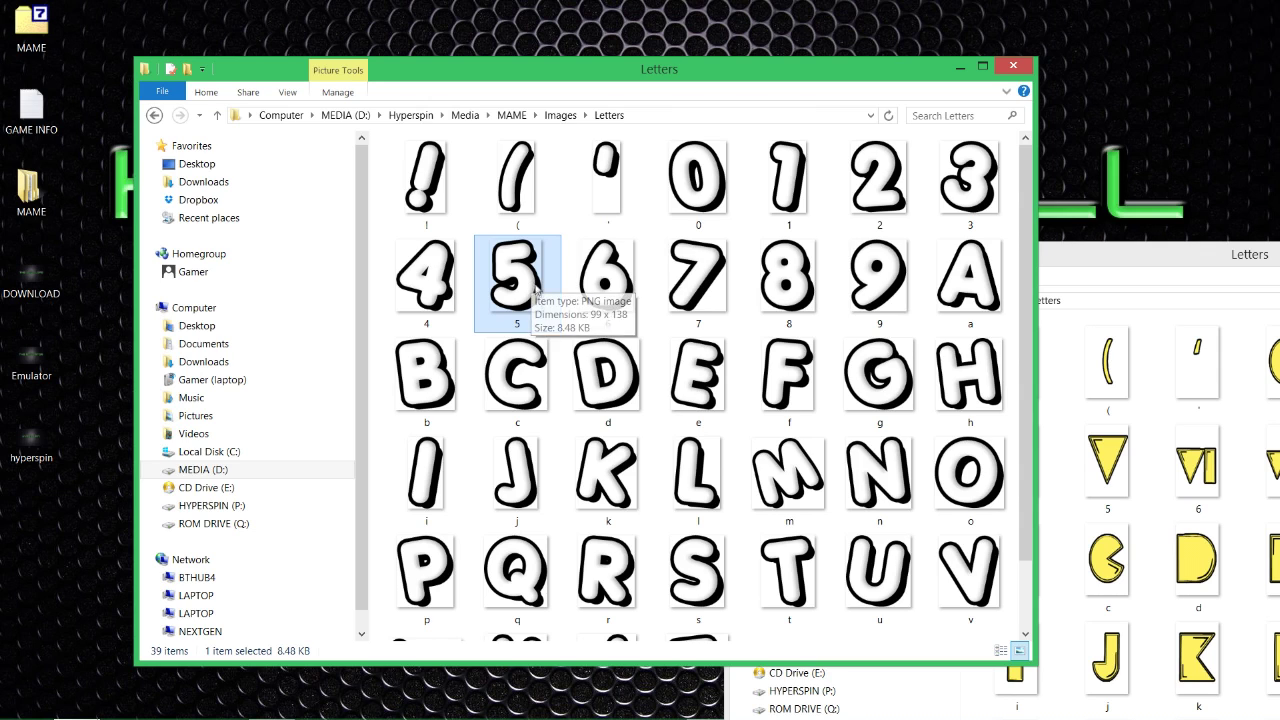
{"action": "key", "text": "ctrl+a"}
{"action": "right_click", "coordinate": [533, 285]}
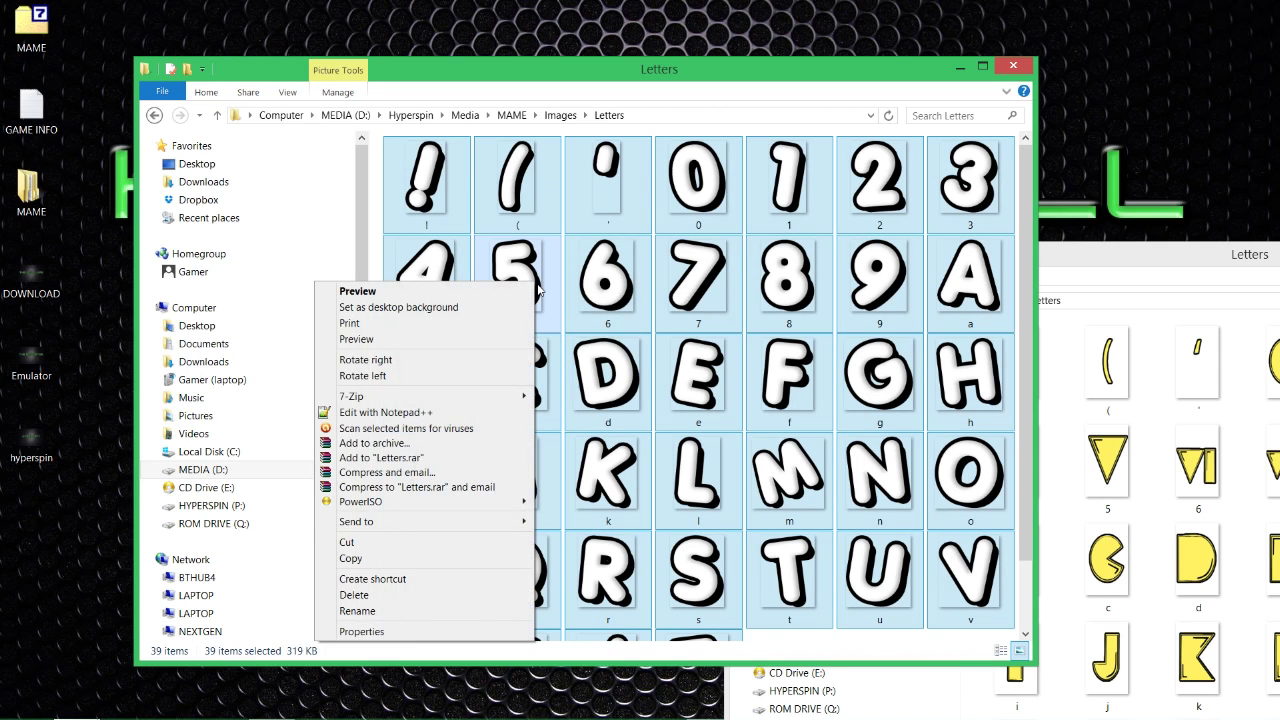
{"action": "left_click", "coordinate": [458, 595]}
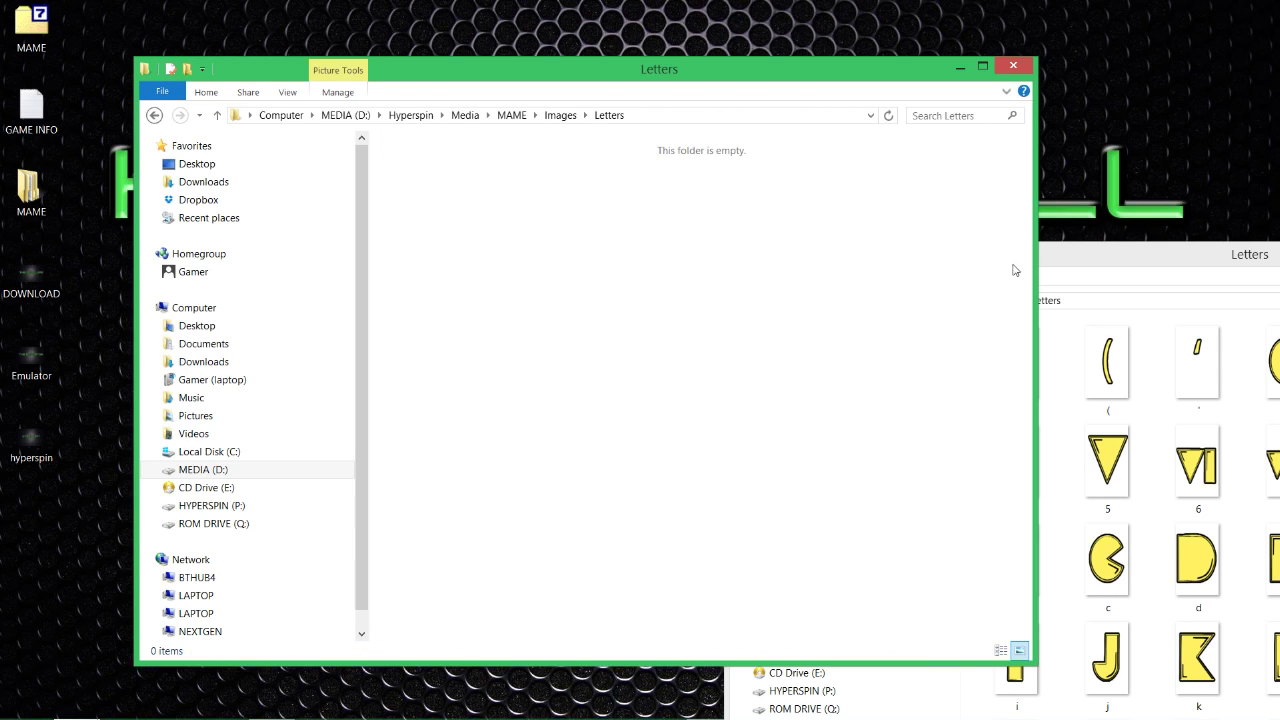
- Copy all the letter images from the Widescreen Letters folder into the empty Letters folder in Hyperspin's MAME Images
{"action": "left_click_drag", "start_coordinate": [1051, 266], "coordinate": [533, 323]}
{"action": "left_click", "coordinate": [667, 447]}
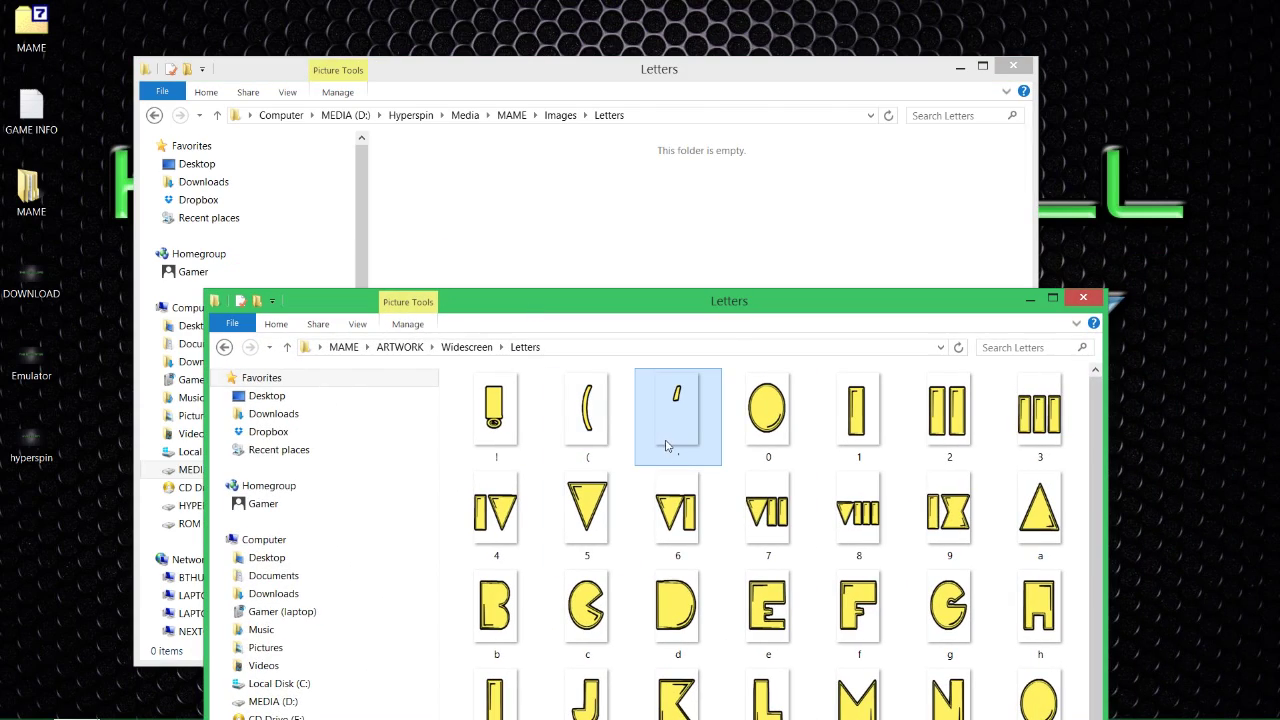
{"action": "key", "text": "ctrl+a"}
{"action": "right_click", "coordinate": [671, 445]}
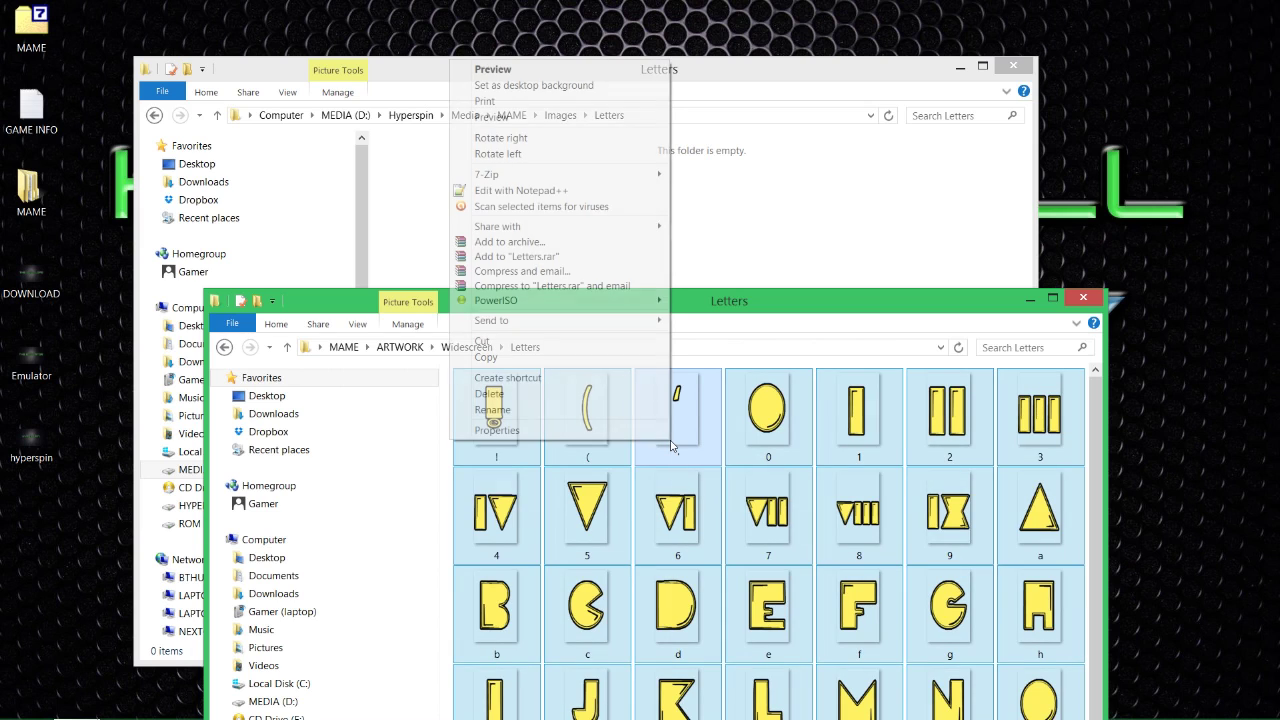
{"action": "left_click", "coordinate": [560, 357]}
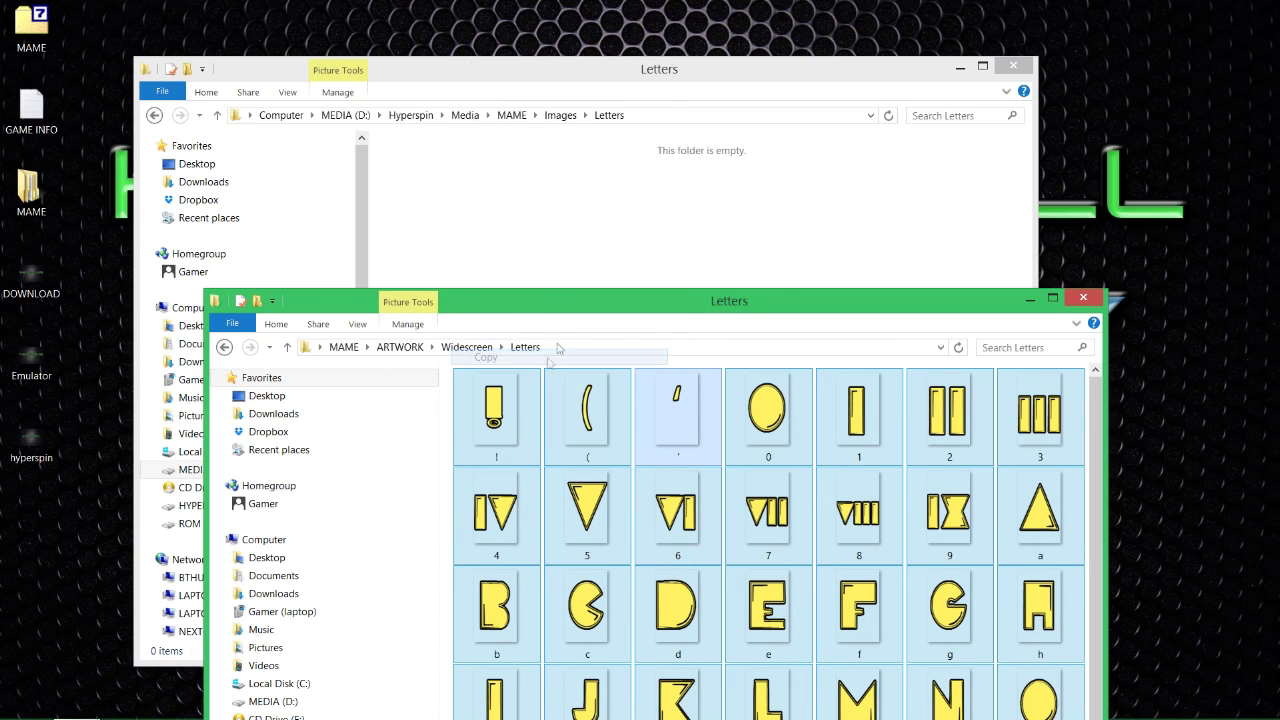
{"action": "left_click", "coordinate": [557, 236]}
{"action": "right_click", "coordinate": [558, 236]}
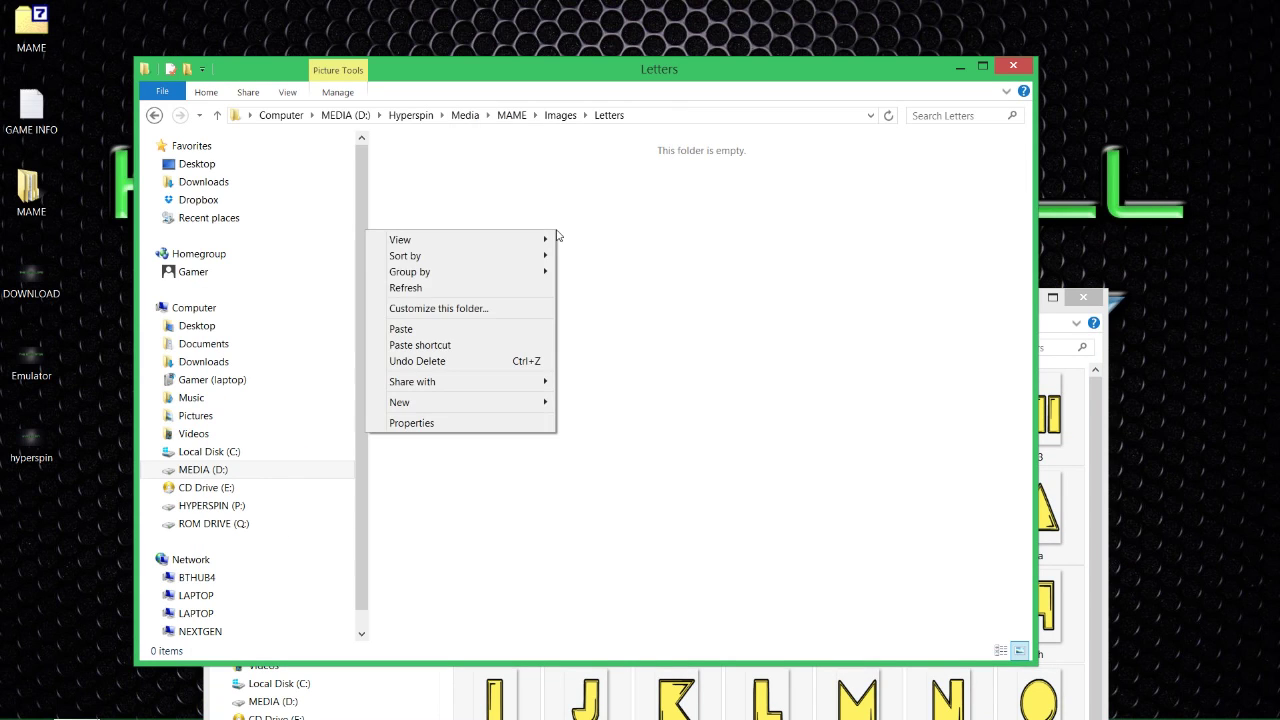
{"action": "left_click", "coordinate": [507, 332]}
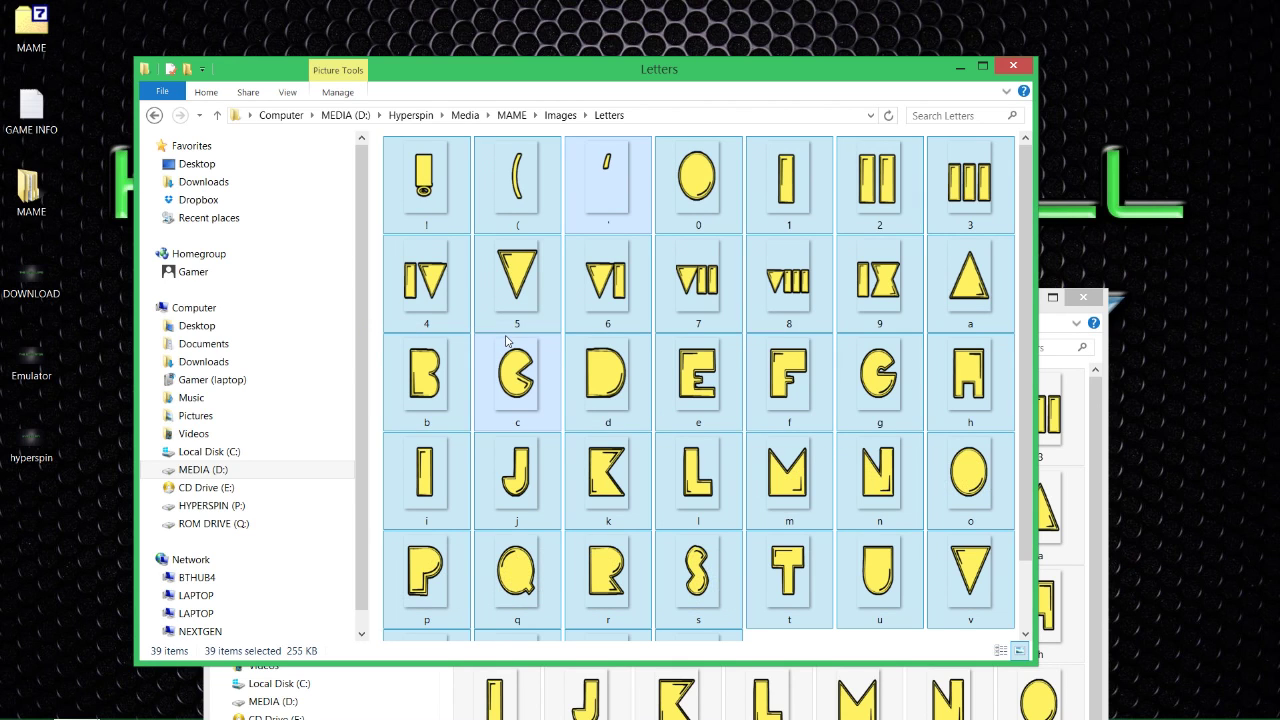
- Leave the Widescreen Letters folder and open the Genre folder beside it, checking the contents of its Wheel and Backgrounds subfolders
{"action": "left_click", "coordinate": [1090, 432]}
{"action": "key", "text": "BackSpace"}
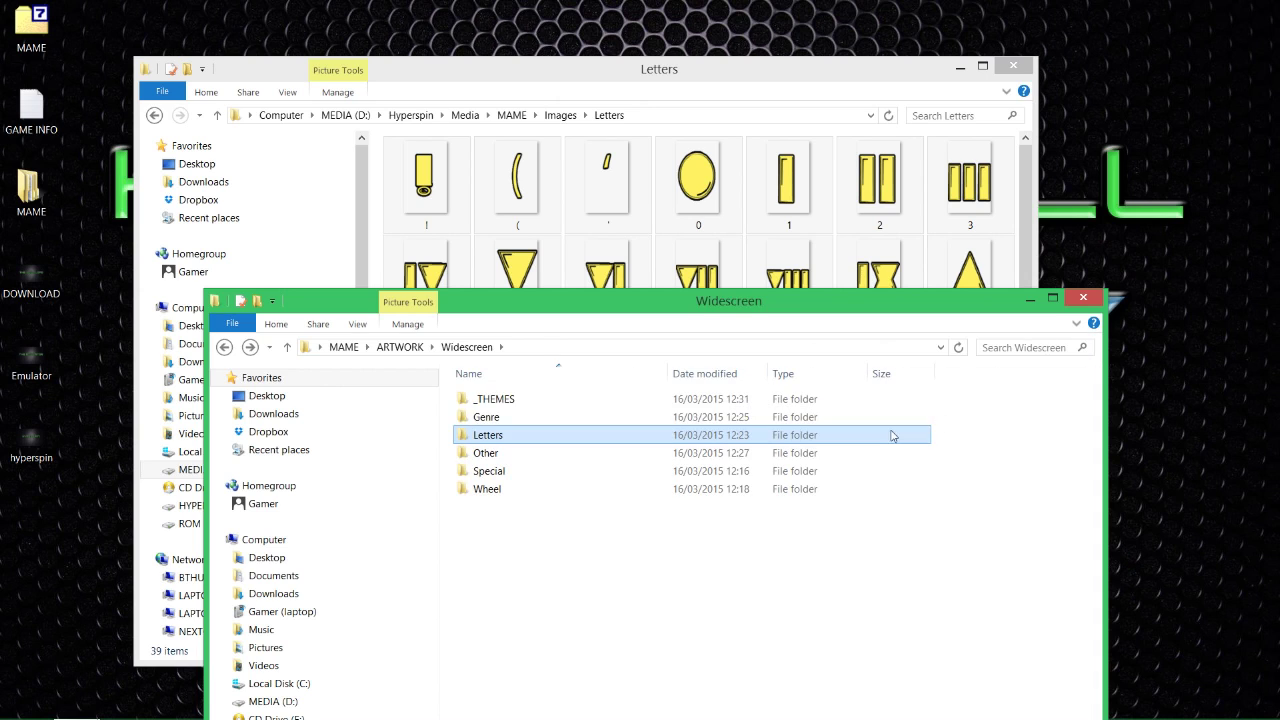
{"action": "double_click", "coordinate": [730, 413]}
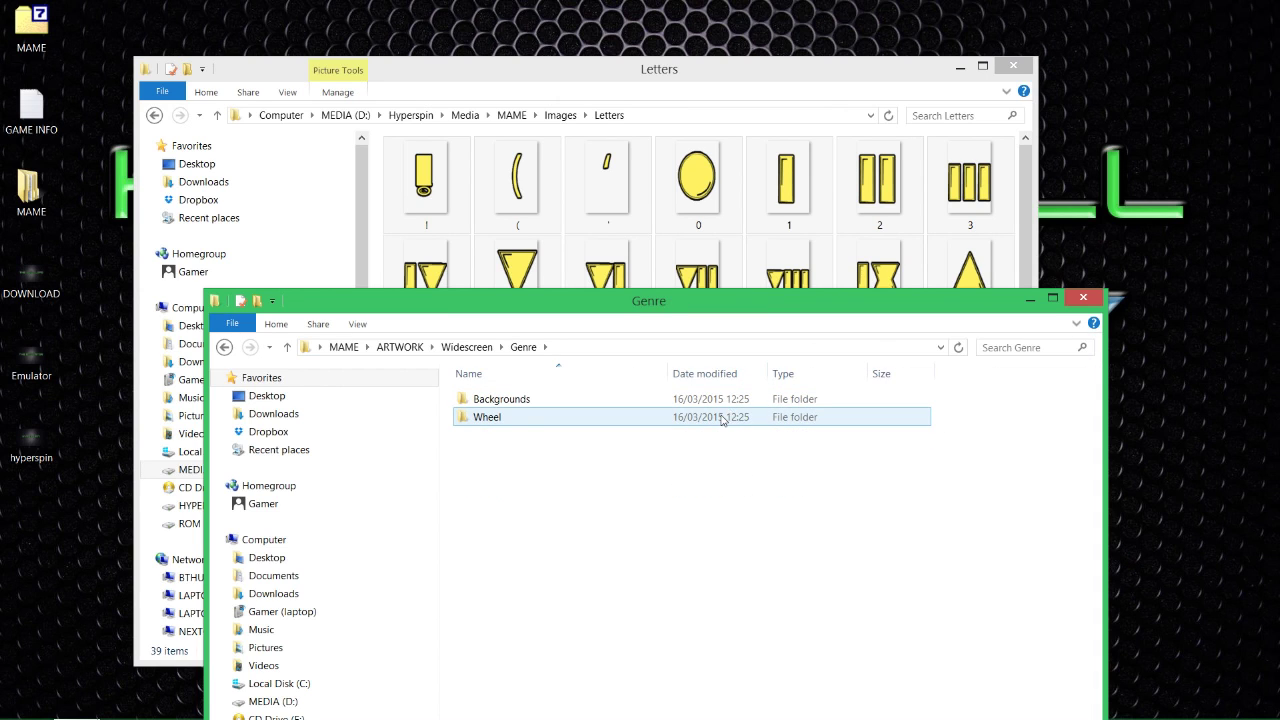
{"action": "left_click_drag", "start_coordinate": [620, 305], "coordinate": [1096, 275]}
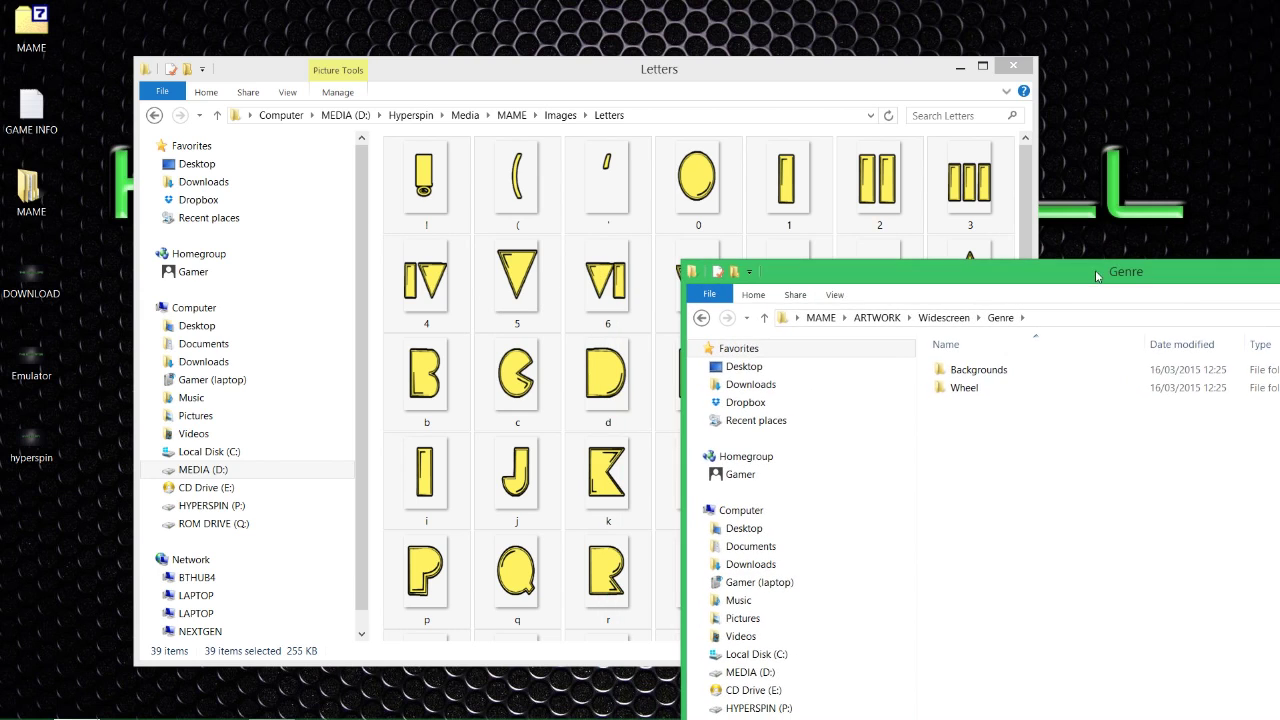
{"action": "double_click", "coordinate": [1027, 388]}
{"action": "key", "text": "BackSpace"}
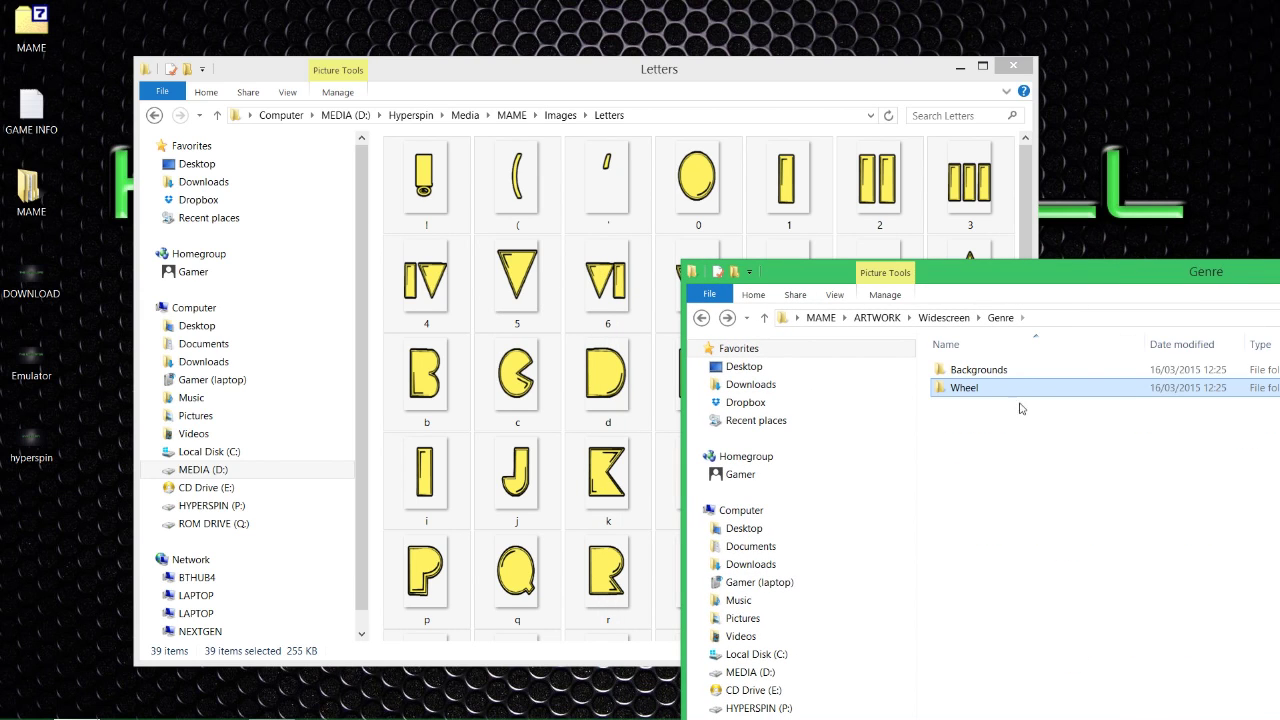
{"action": "double_click", "coordinate": [985, 368]}
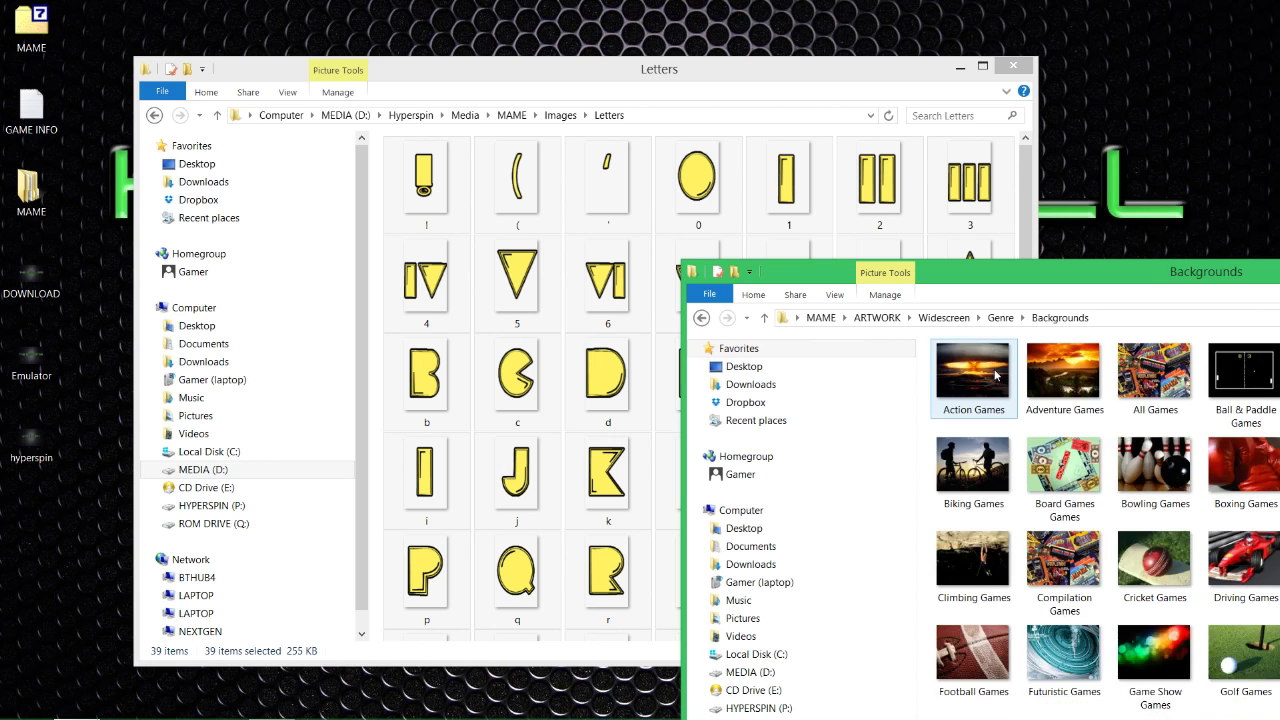
{"action": "key", "text": "BackSpace"}
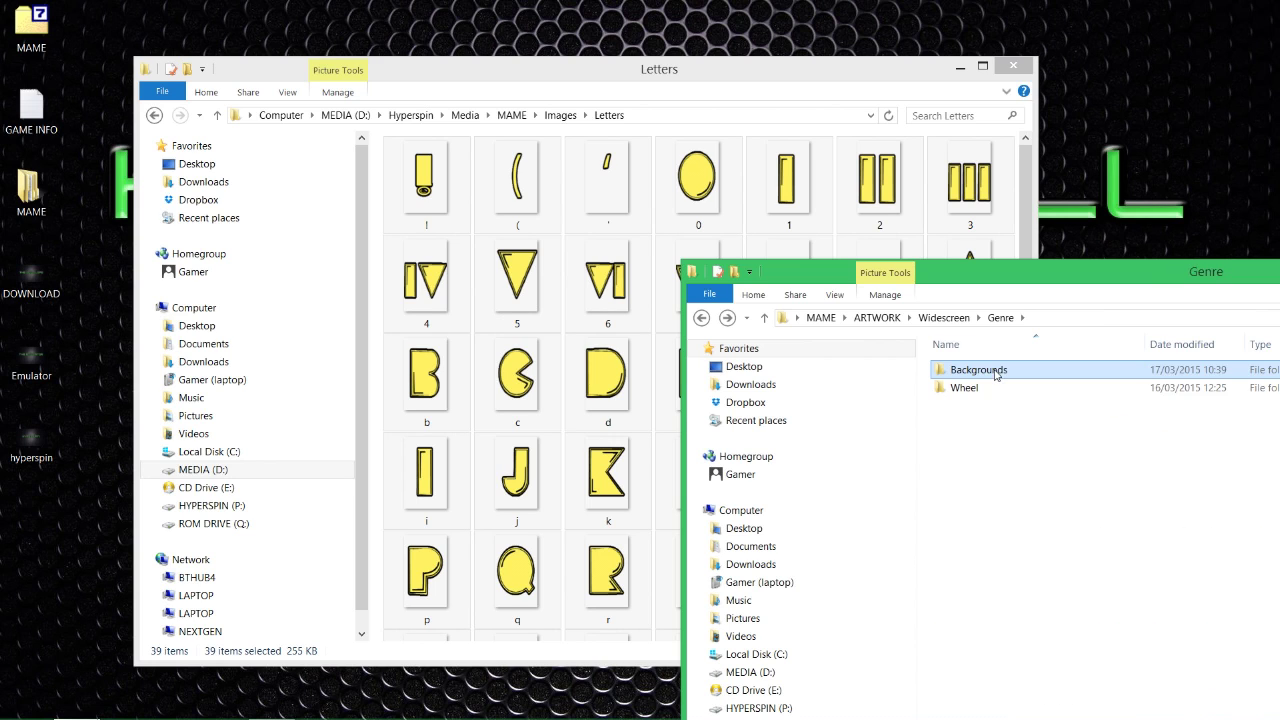
- Open the Genre folder in Hyperspin's MAME Images and look through the images in its Wheel subfolder
{"action": "left_click", "coordinate": [449, 62]}
{"action": "key", "text": "BackSpace"}
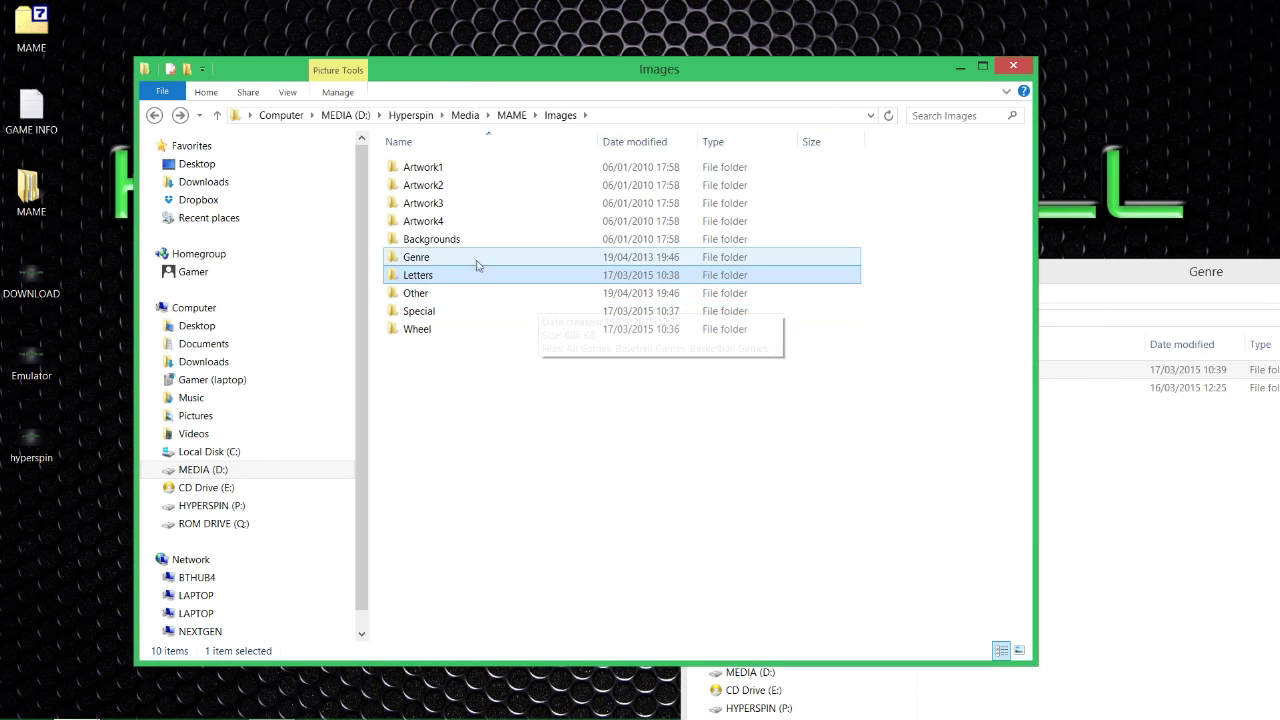
{"action": "double_click", "coordinate": [458, 256]}
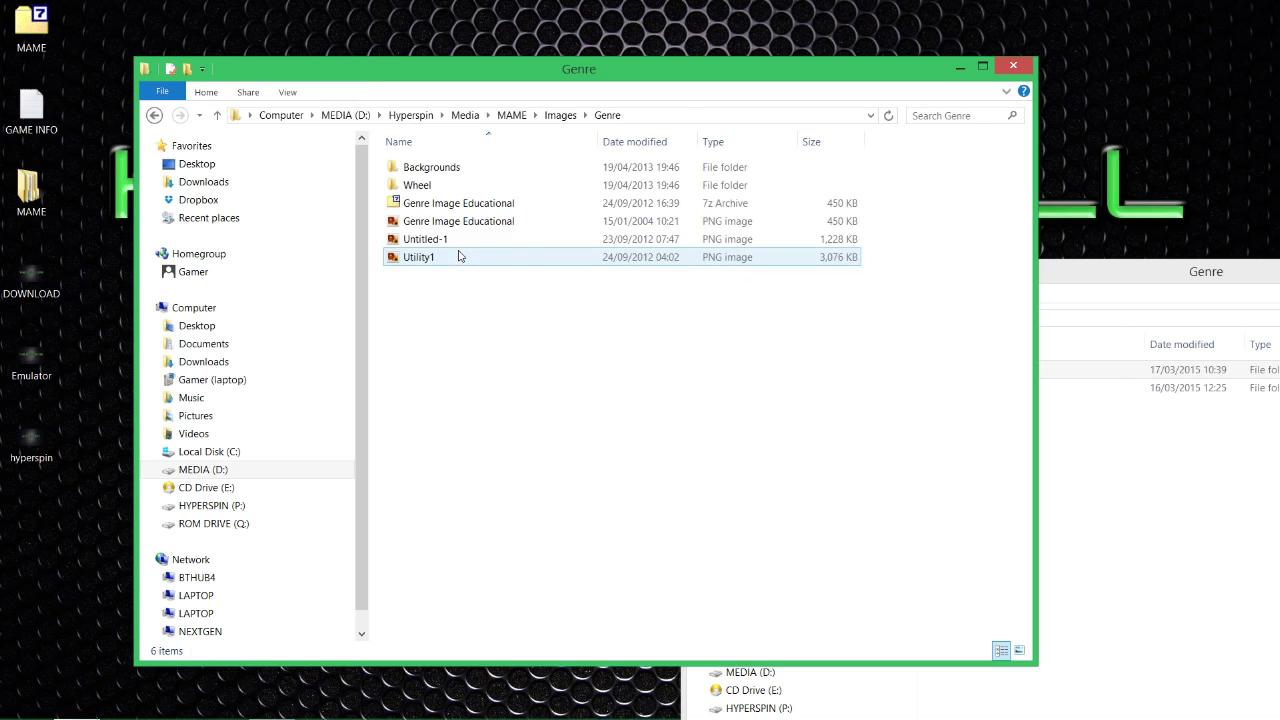
{"action": "double_click", "coordinate": [457, 186]}
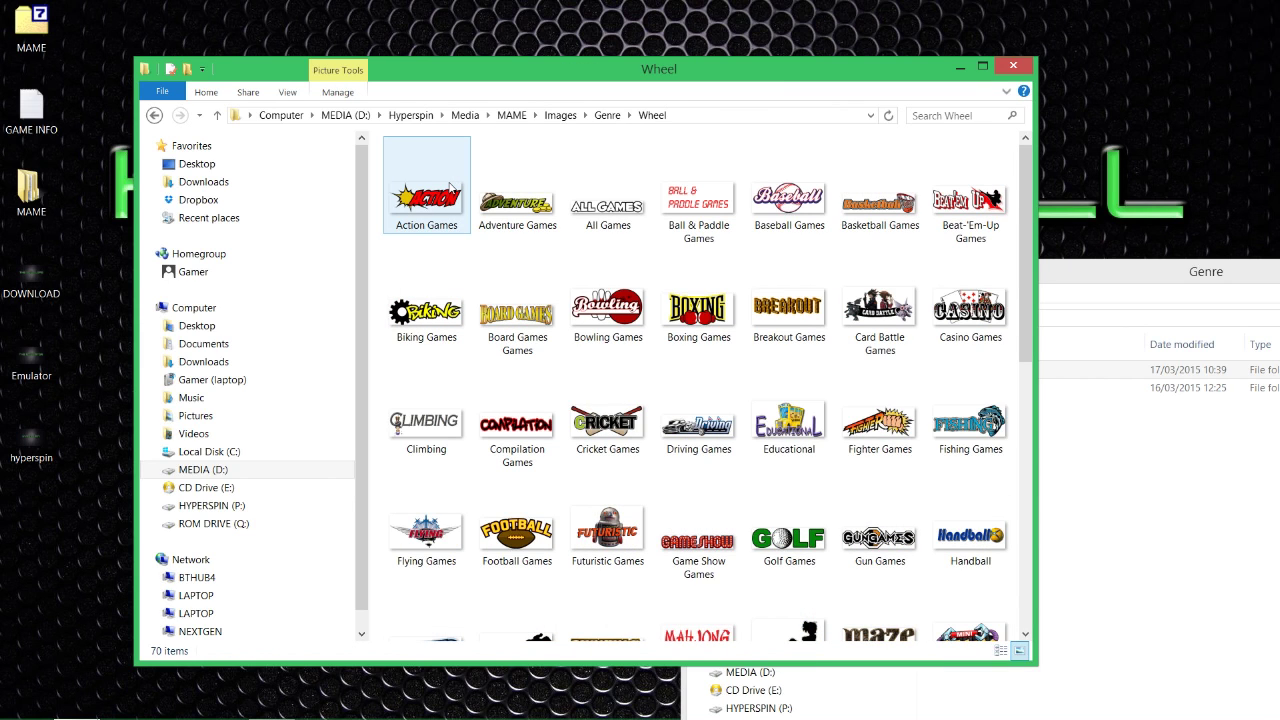
{"action": "scroll", "coordinate": [460, 400], "scroll_direction": "down", "scroll_amount": 5}
{"action": "scroll", "coordinate": [533, 418], "scroll_direction": "up", "scroll_amount": 5}
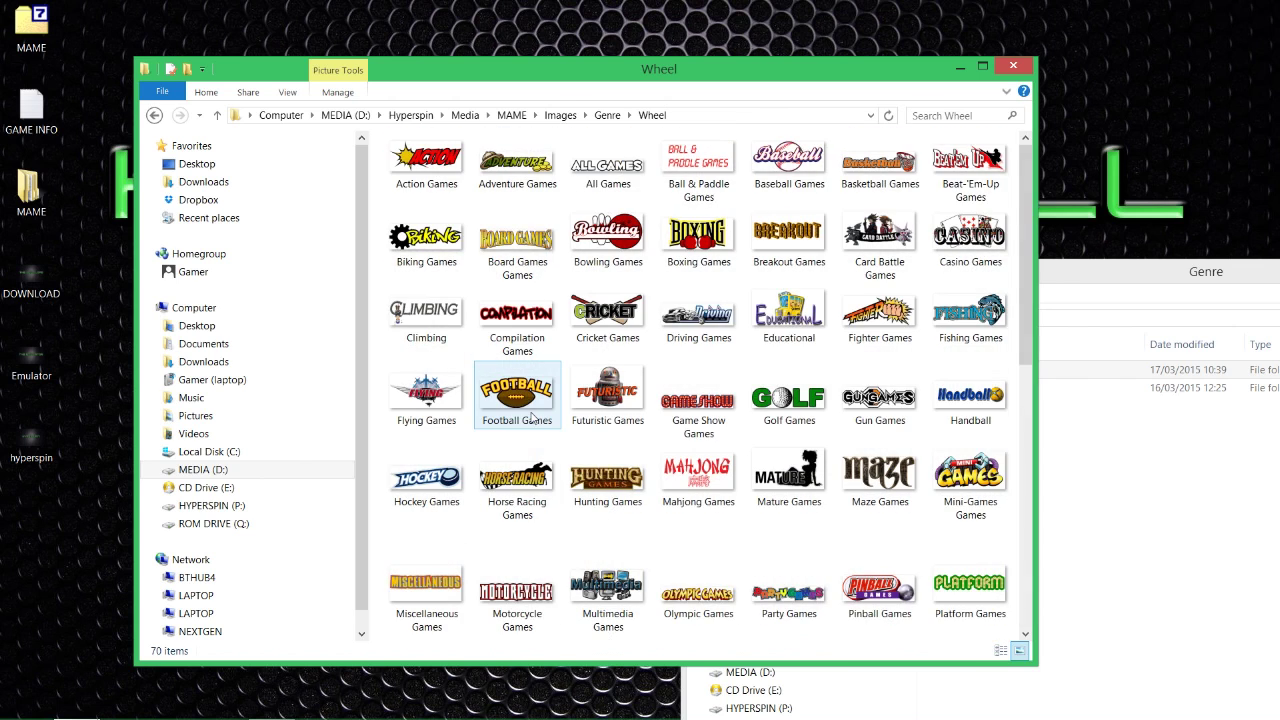
- Delete everything in Hyperspin's MAME Genre folder and copy in the Backgrounds and Wheel folders from the Widescreen Genre folder
{"action": "key", "text": "BackSpace"}
{"action": "left_click_drag", "start_coordinate": [464, 336], "coordinate": [412, 160]}
{"action": "right_click", "coordinate": [418, 203]}
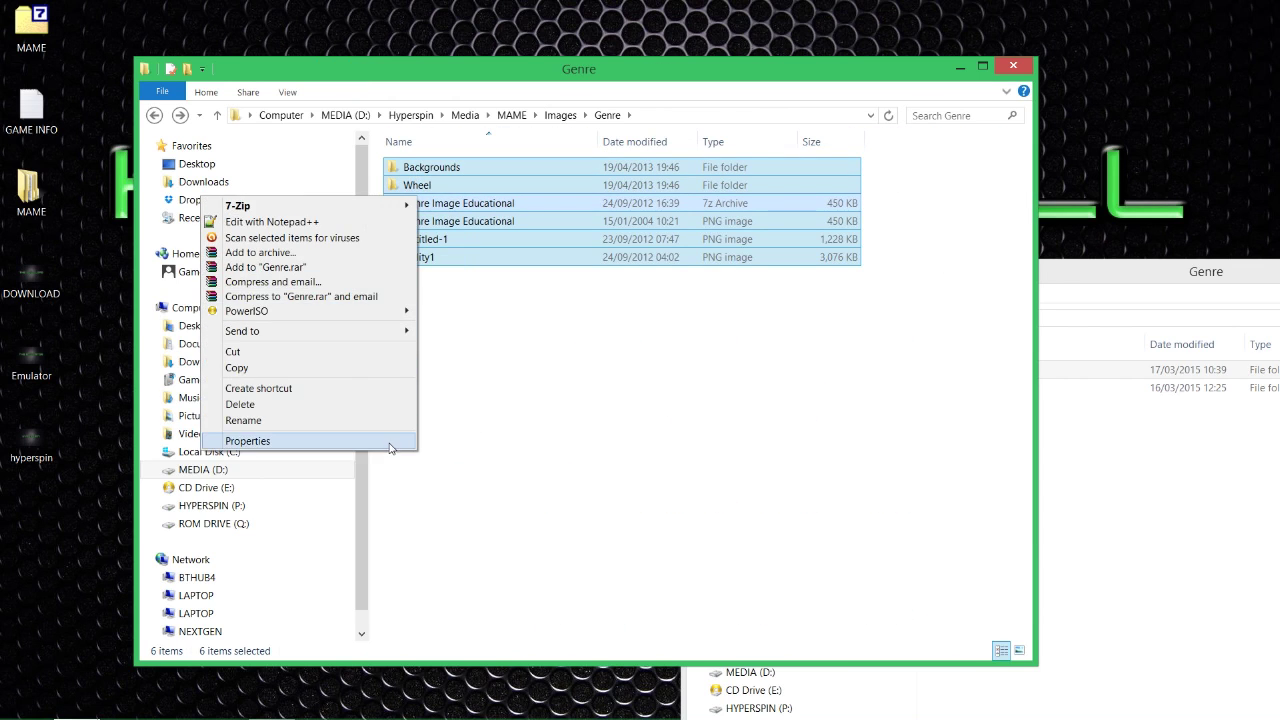
{"action": "left_click", "coordinate": [374, 406]}
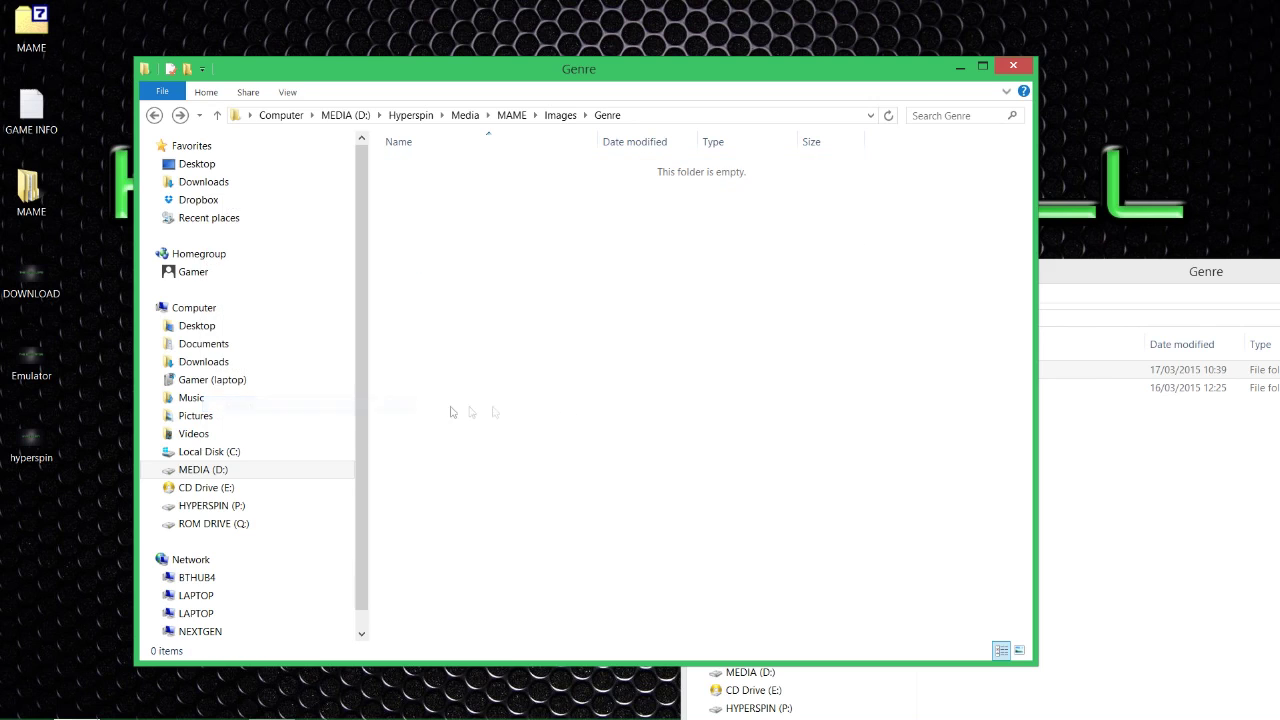
{"action": "left_click", "coordinate": [1065, 518]}
{"action": "left_click_drag", "start_coordinate": [1022, 470], "coordinate": [514, 322]}
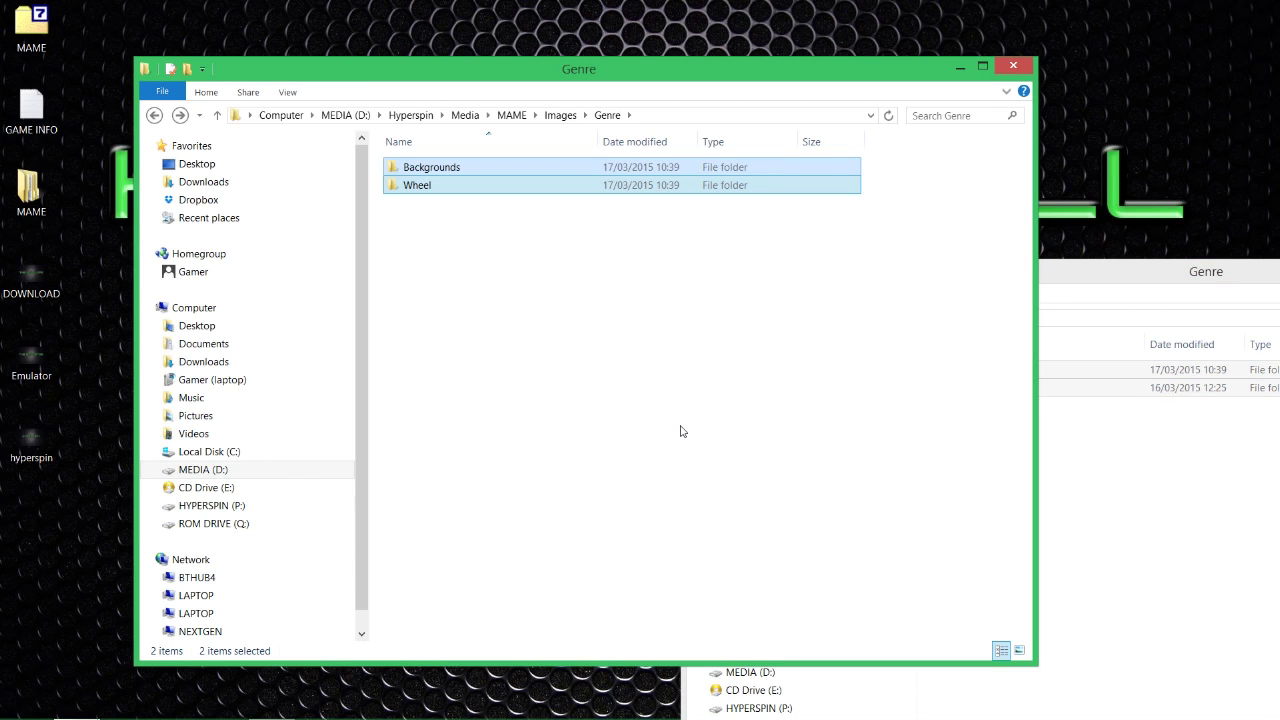
- Leave the Widescreen artwork's Genre folder and open the _THEMES folder beside it
{"action": "left_click", "coordinate": [1061, 429]}
{"action": "key", "text": "BackSpace"}
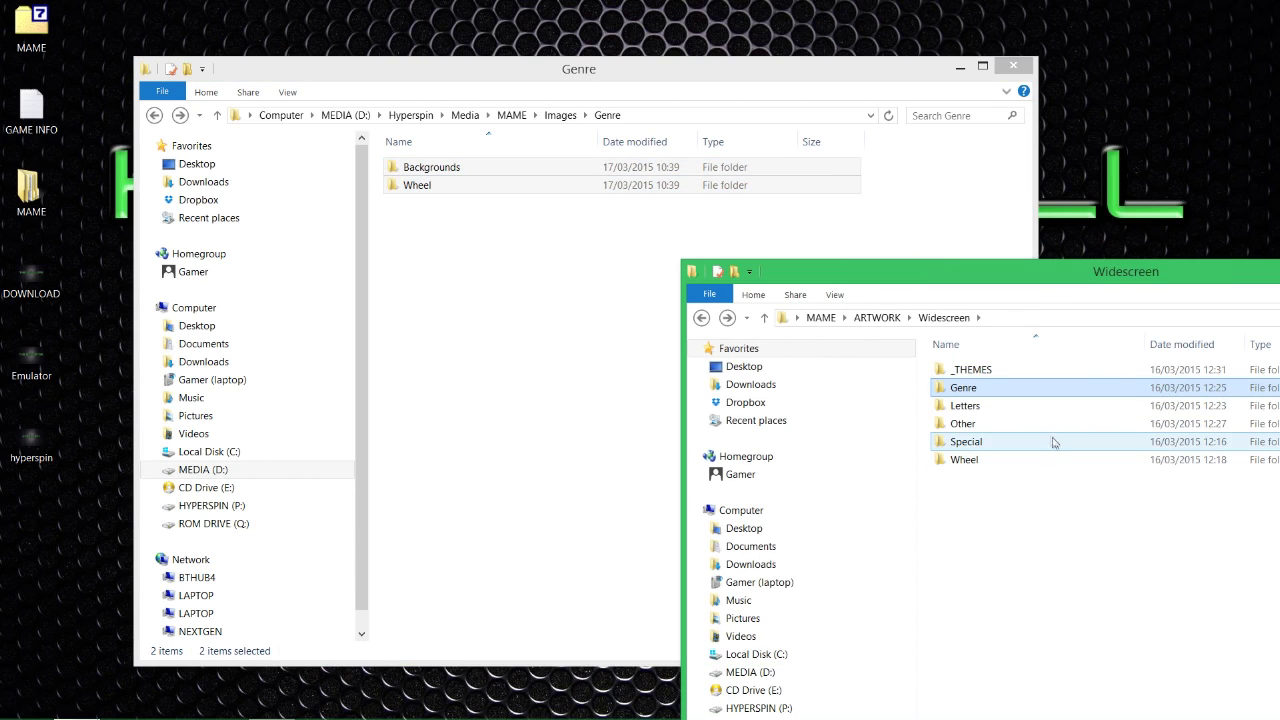
{"action": "double_click", "coordinate": [997, 372]}
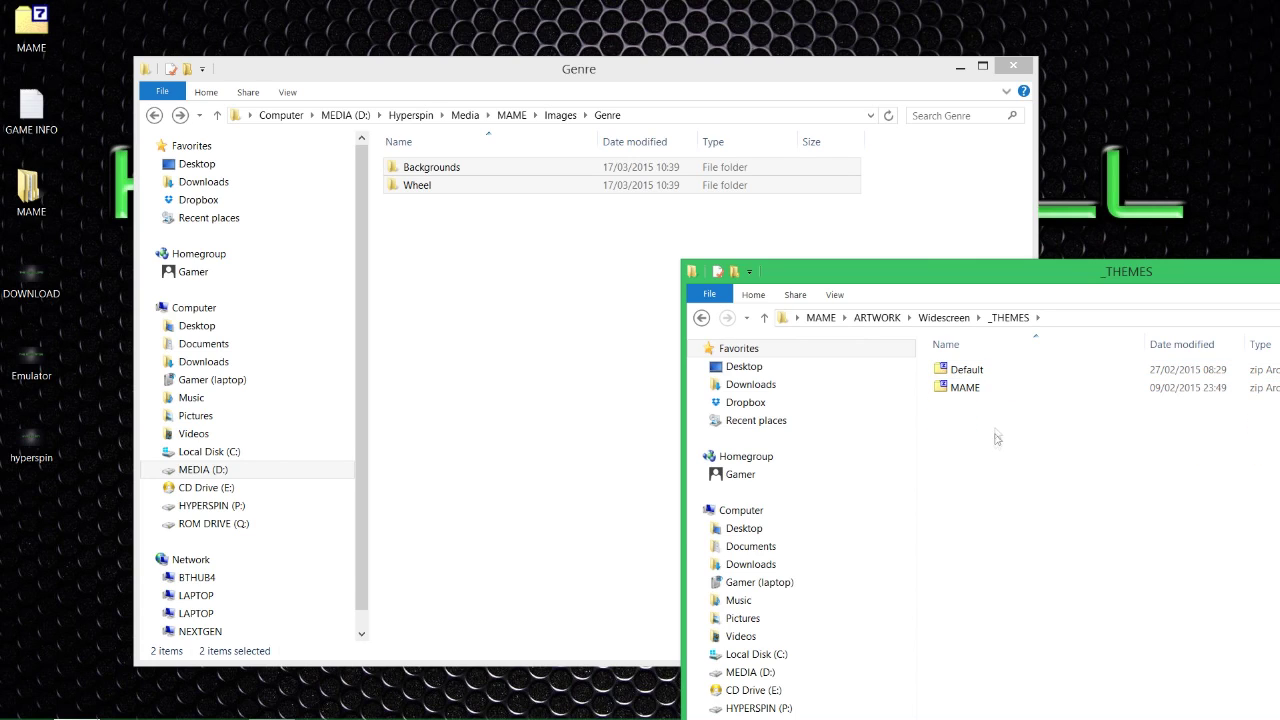
- Go up from the Genre folder in Hyperspin's MAME Images to Hyperspin's Media folder
{"action": "left_click", "coordinate": [499, 272]}
{"action": "key", "text": "BackSpace"}
{"action": "key", "text": "Down"}
{"action": "key", "text": "Down"}
{"action": "key", "text": "Down"}
{"action": "key", "text": "Return"}
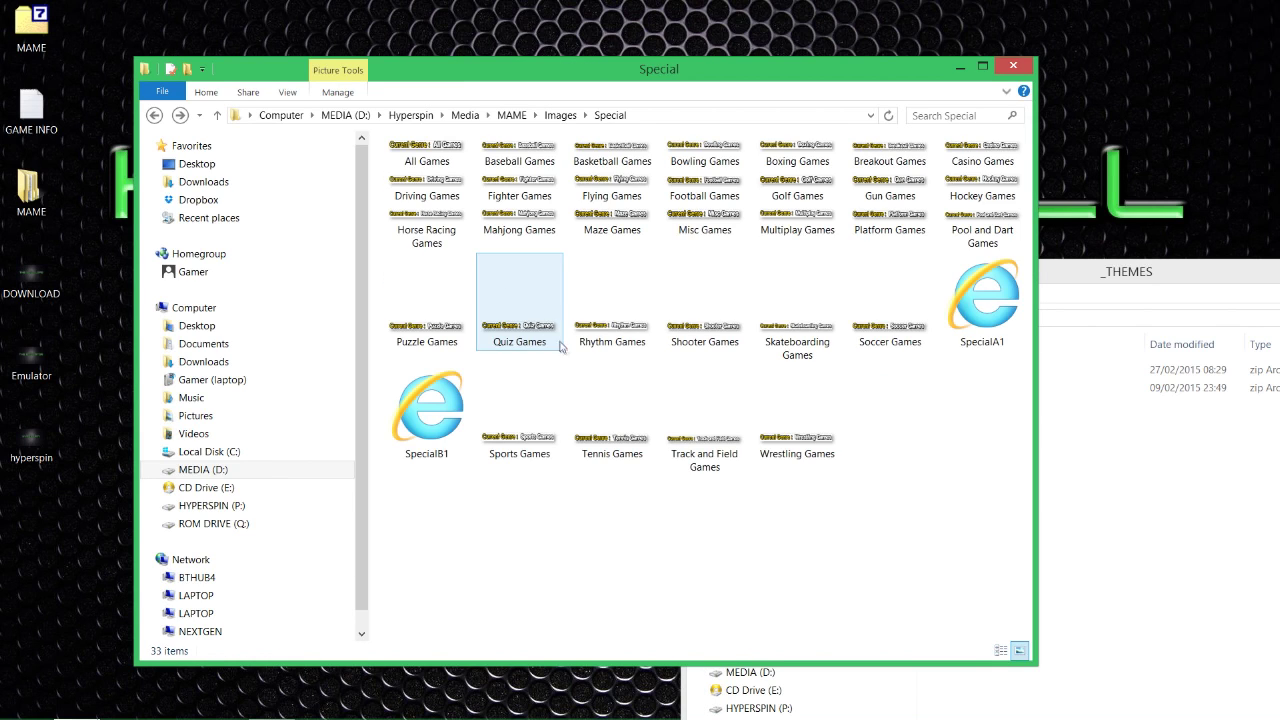
{"action": "key", "text": "BackSpace"}
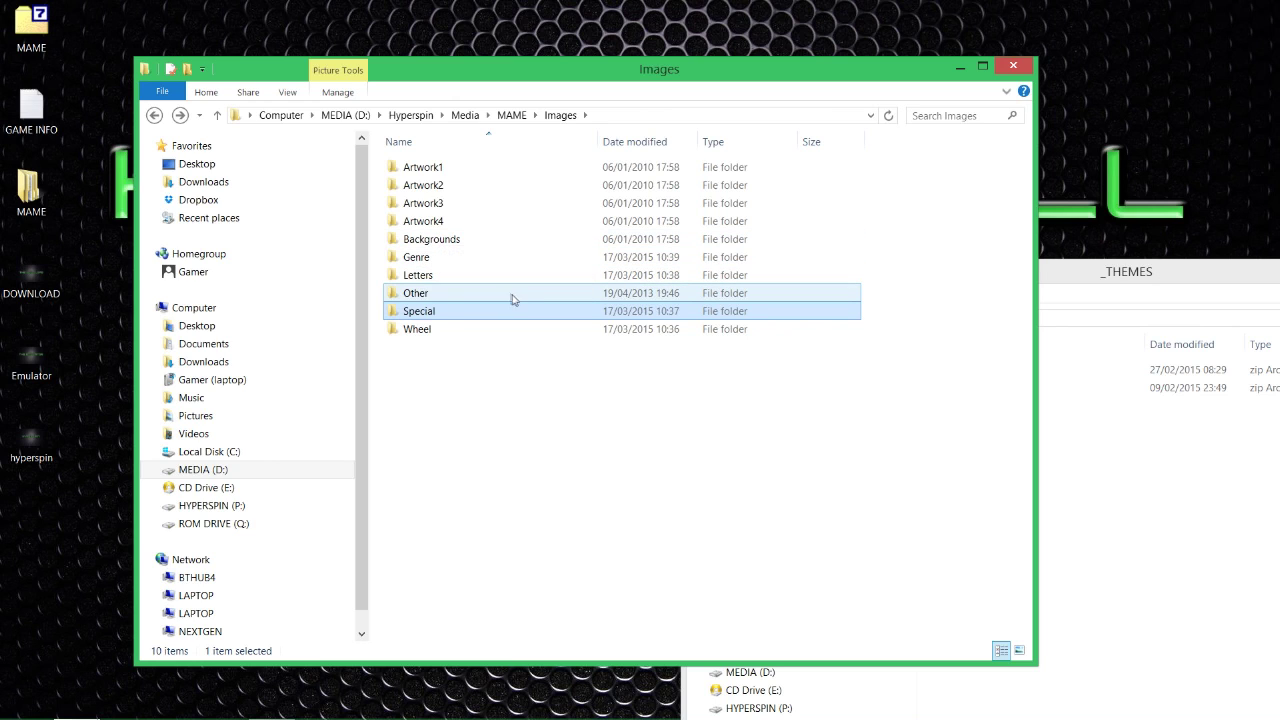
{"action": "key", "text": "BackSpace"}
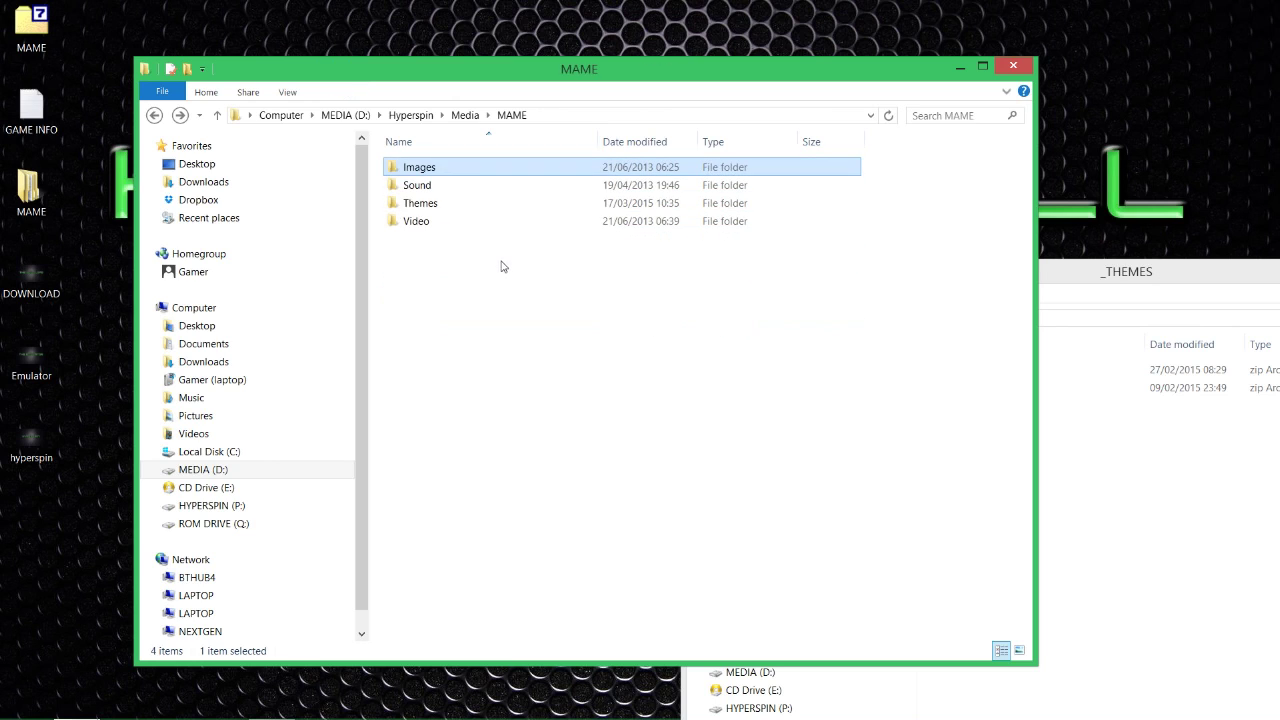
{"action": "key", "text": "BackSpace"}
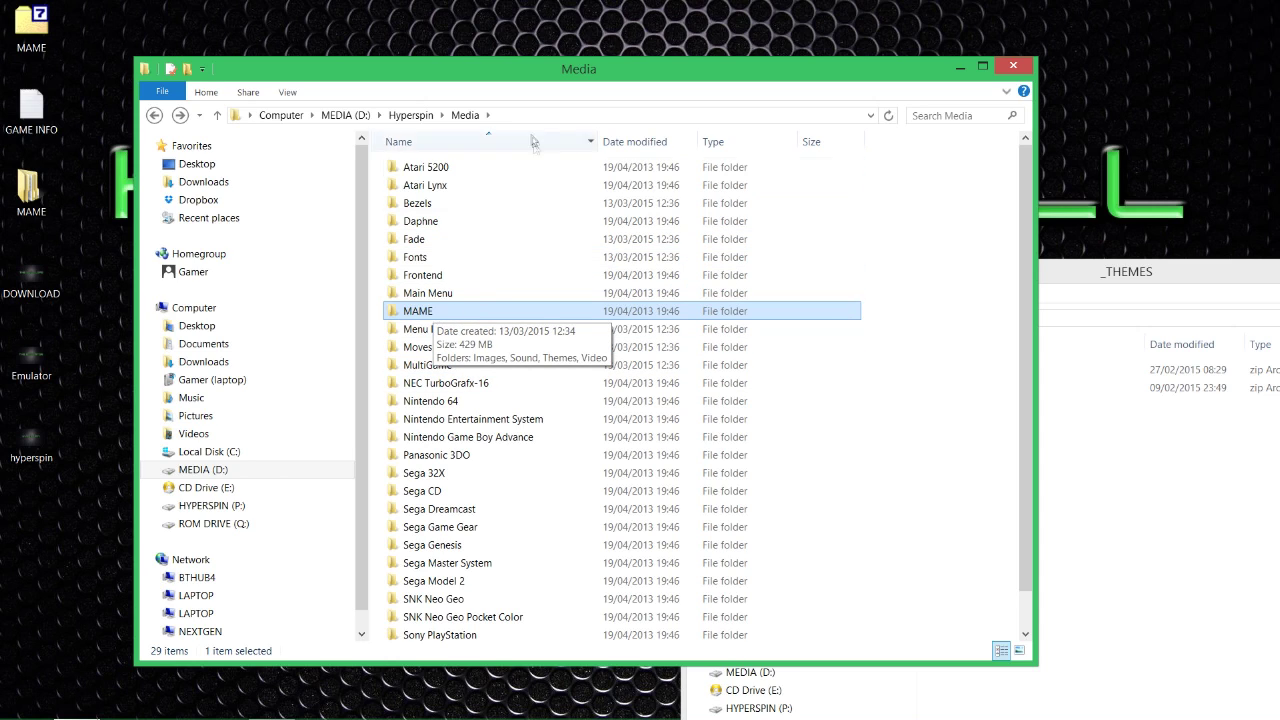
{"action": "double_click", "coordinate": [418, 312]}
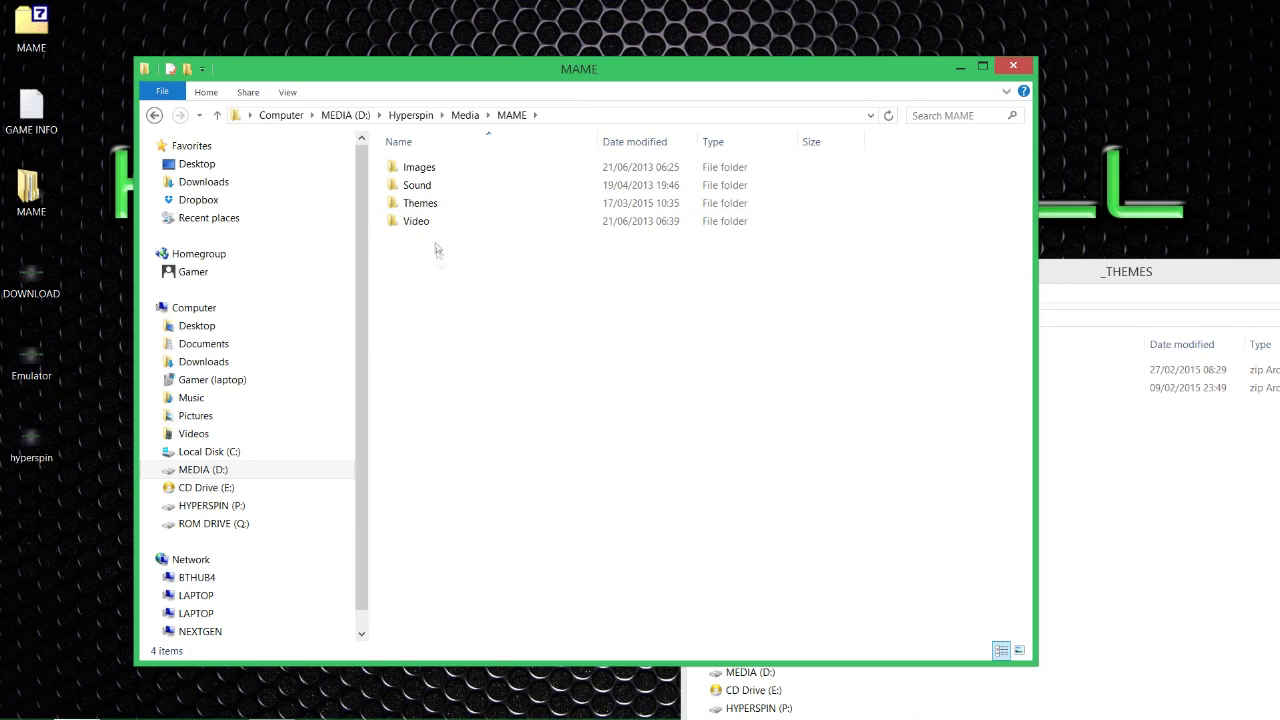
{"action": "mouse_move", "coordinate": [405, 220]}
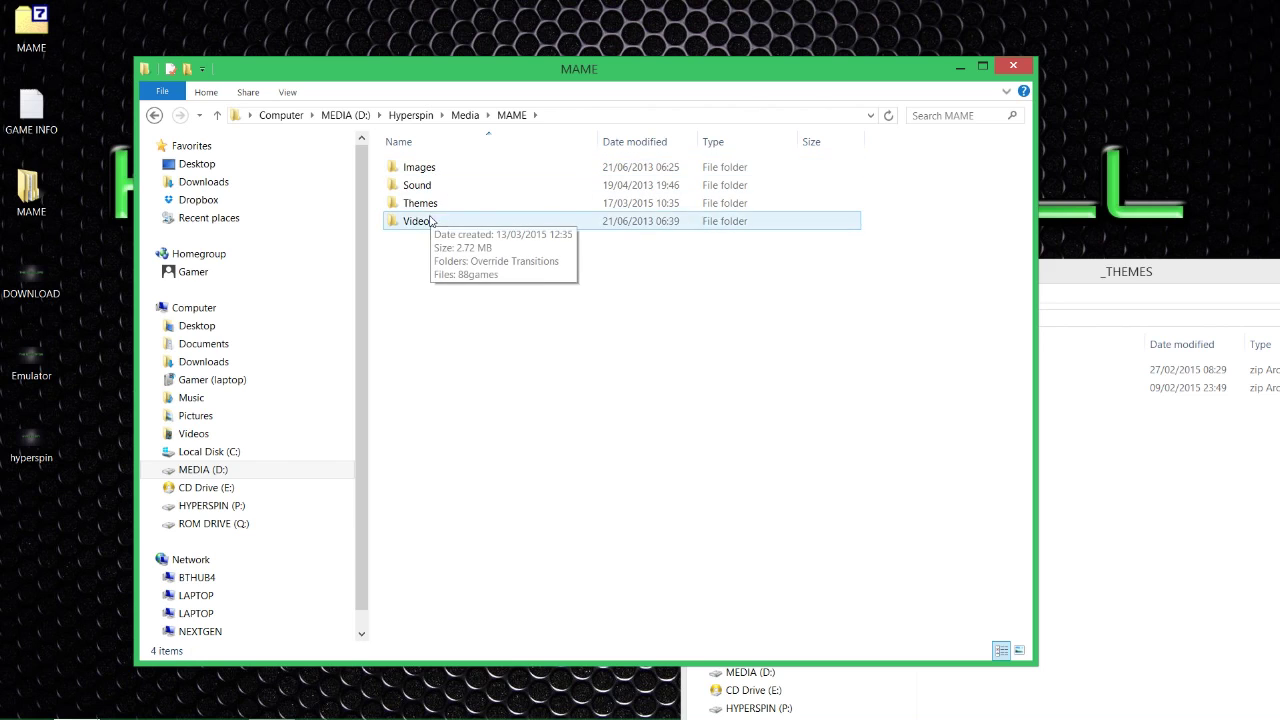
{"action": "left_click", "coordinate": [1090, 482]}
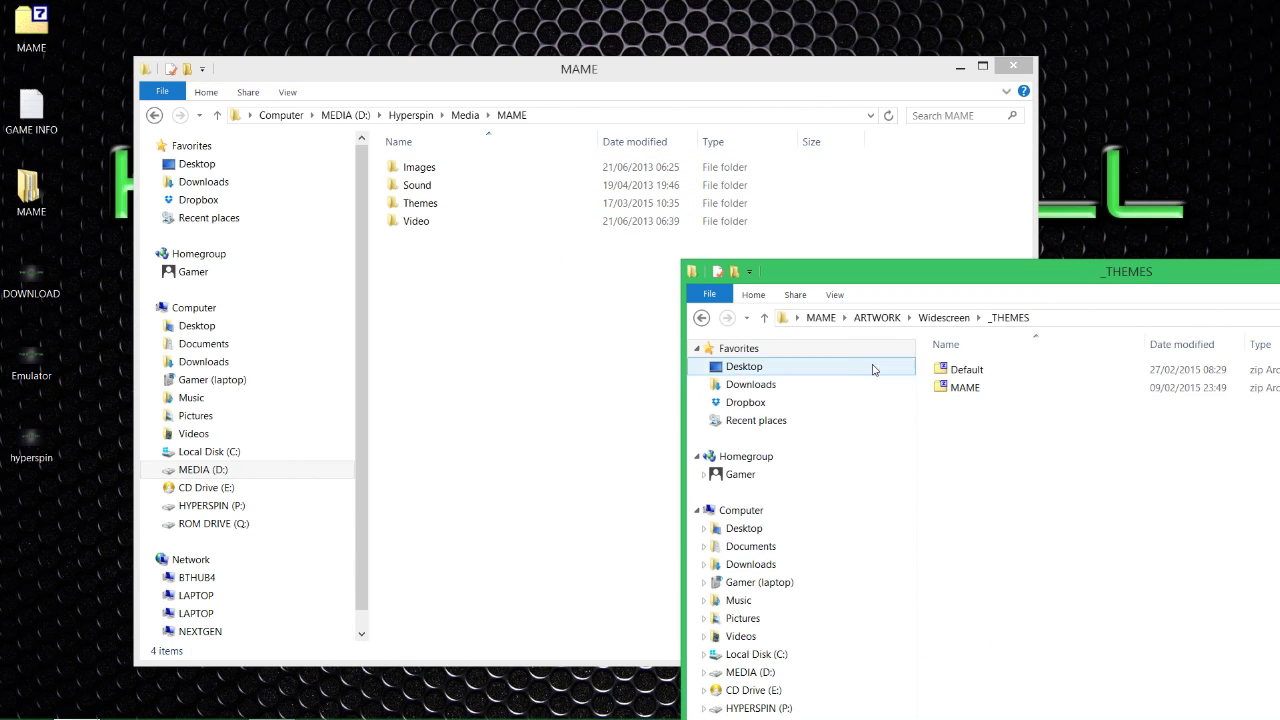
{"action": "left_click", "coordinate": [440, 278]}
{"action": "key", "text": "alt+Up"}
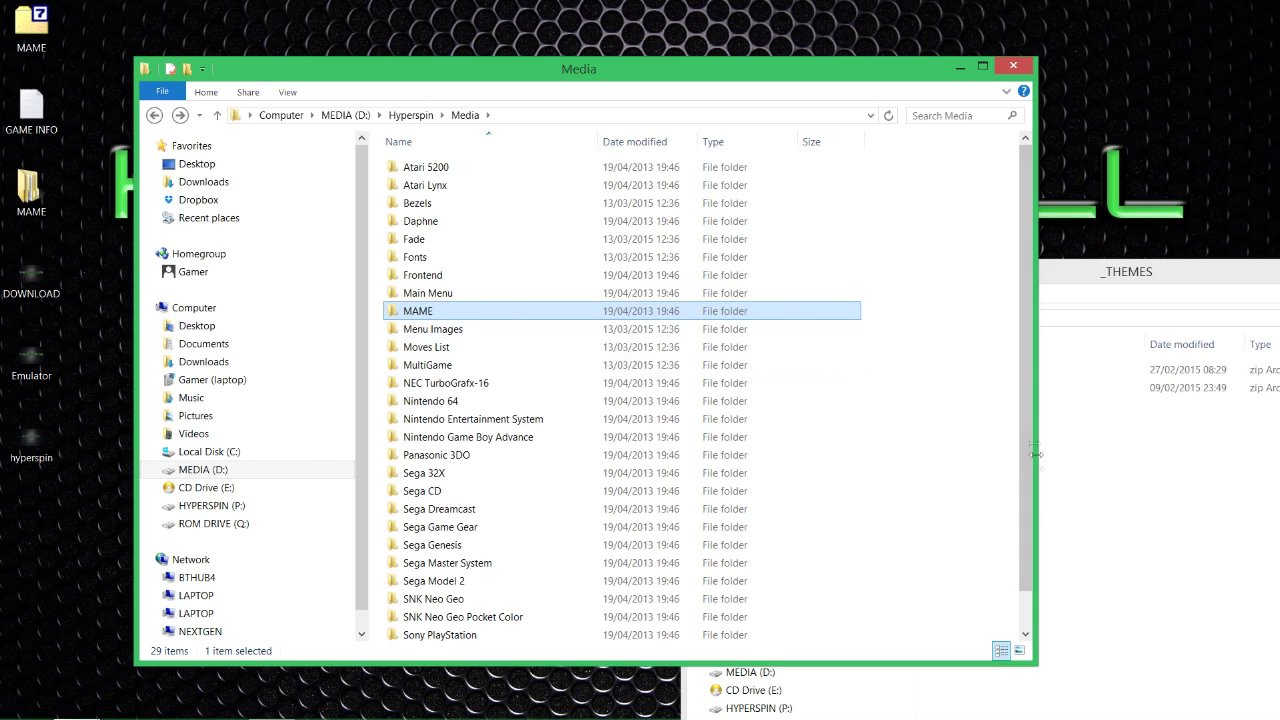
{"action": "left_click", "coordinate": [1063, 505]}
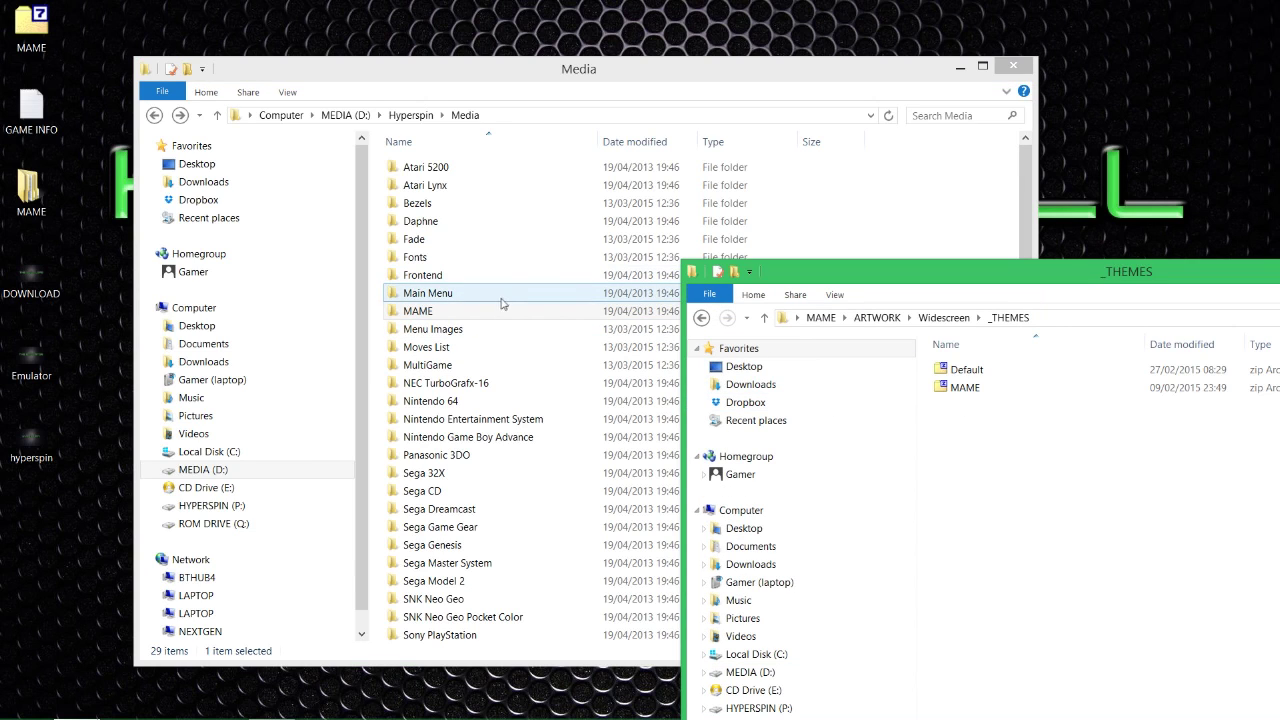
{"action": "double_click", "coordinate": [447, 293]}
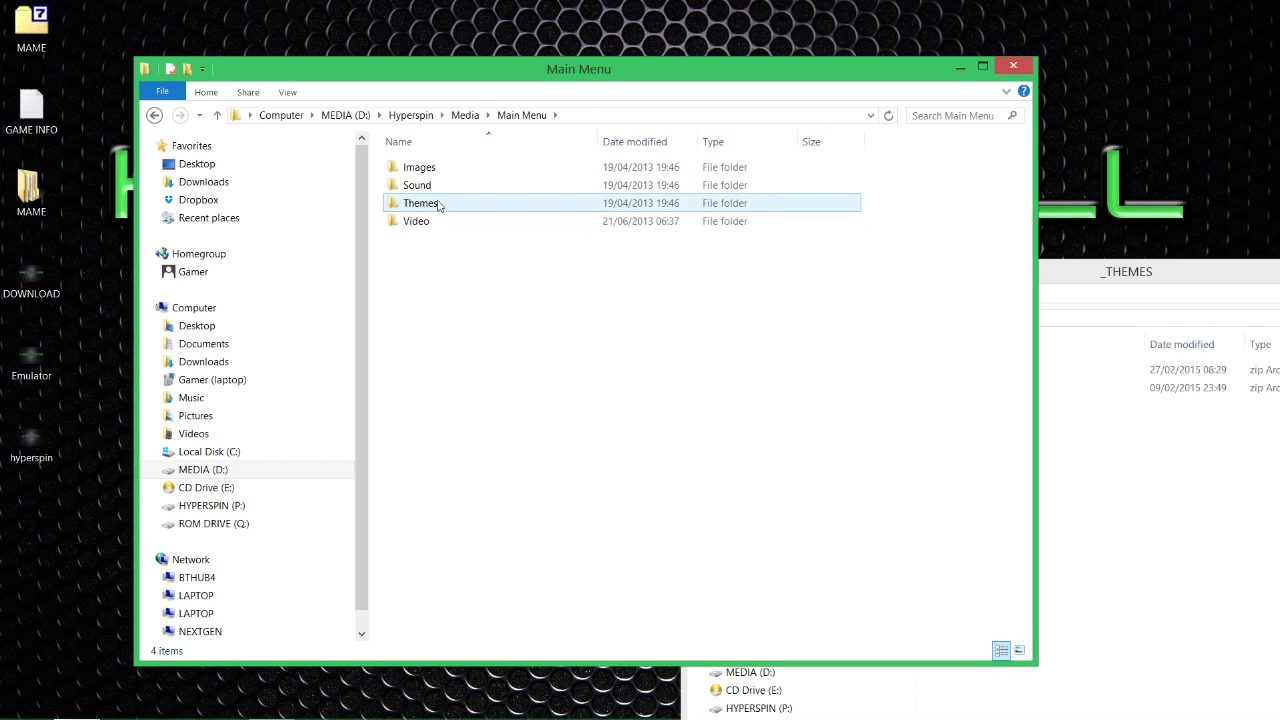
{"action": "key", "text": "BackSpace"}
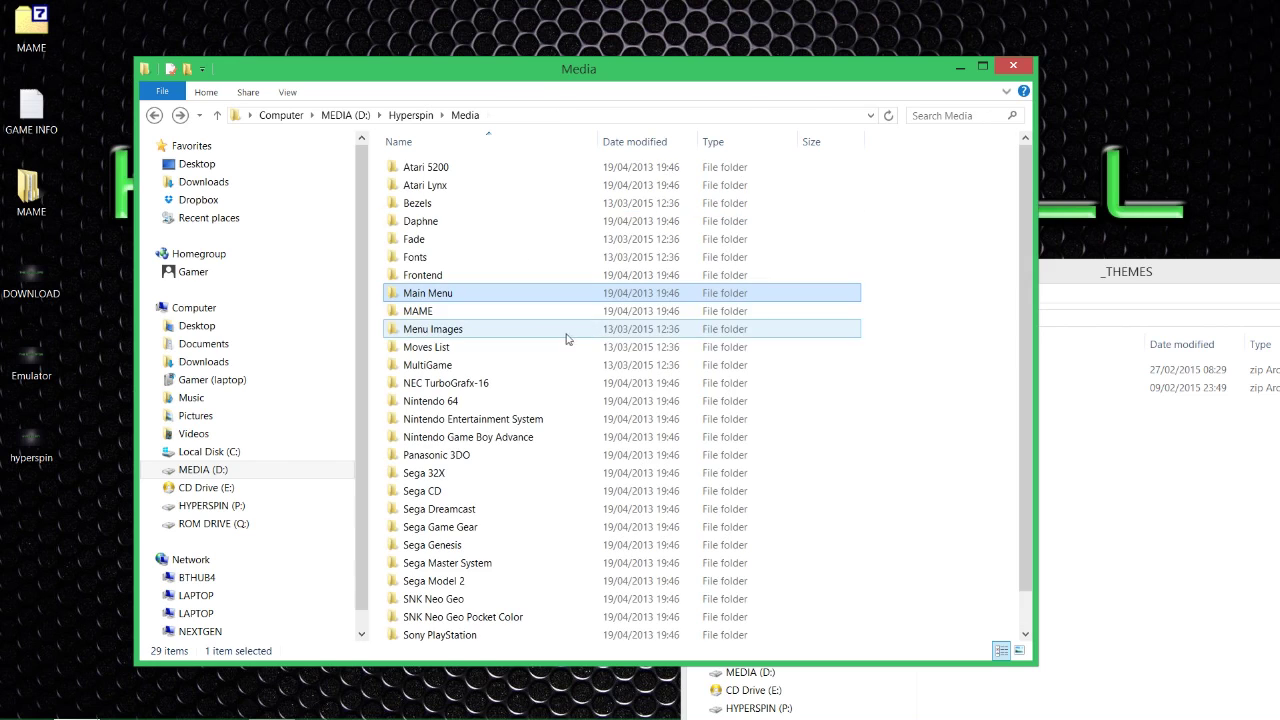
- Open the Themes folder of Main Menu in Hyperspin's Media folder and bring the Widescreen _THEMES window forward
{"action": "double_click", "coordinate": [447, 293]}
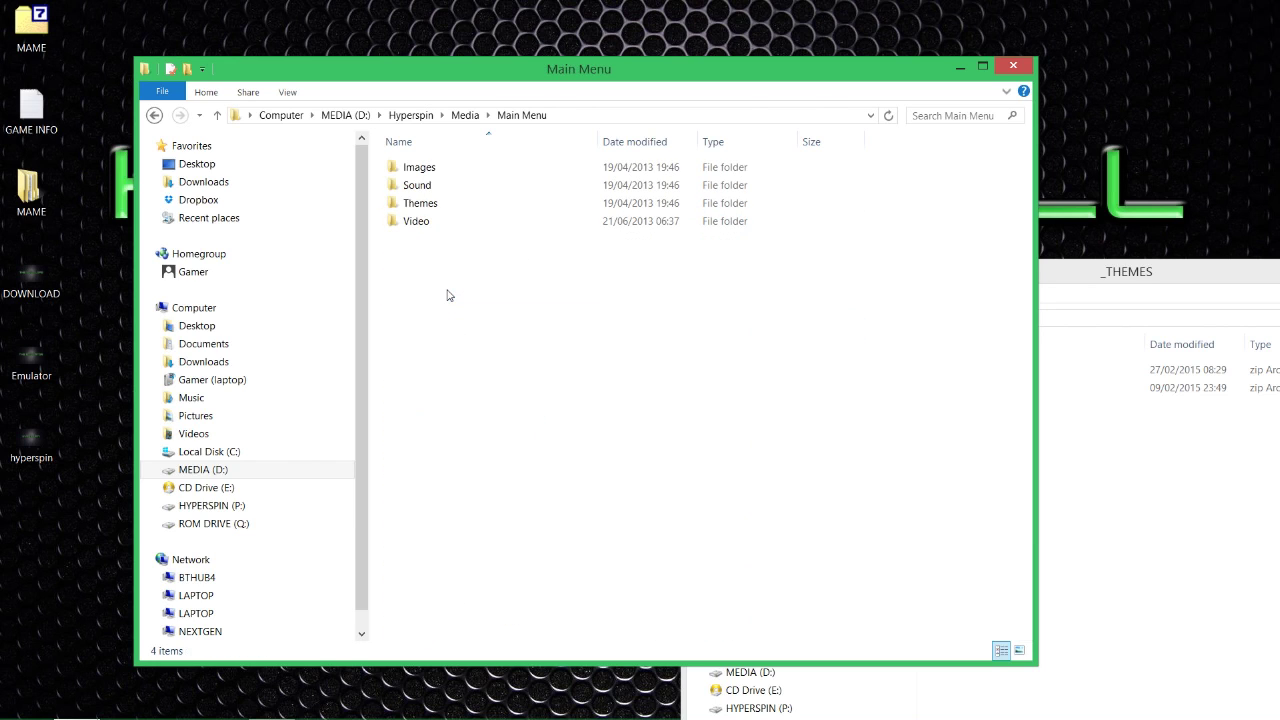
{"action": "left_click", "coordinate": [452, 204]}
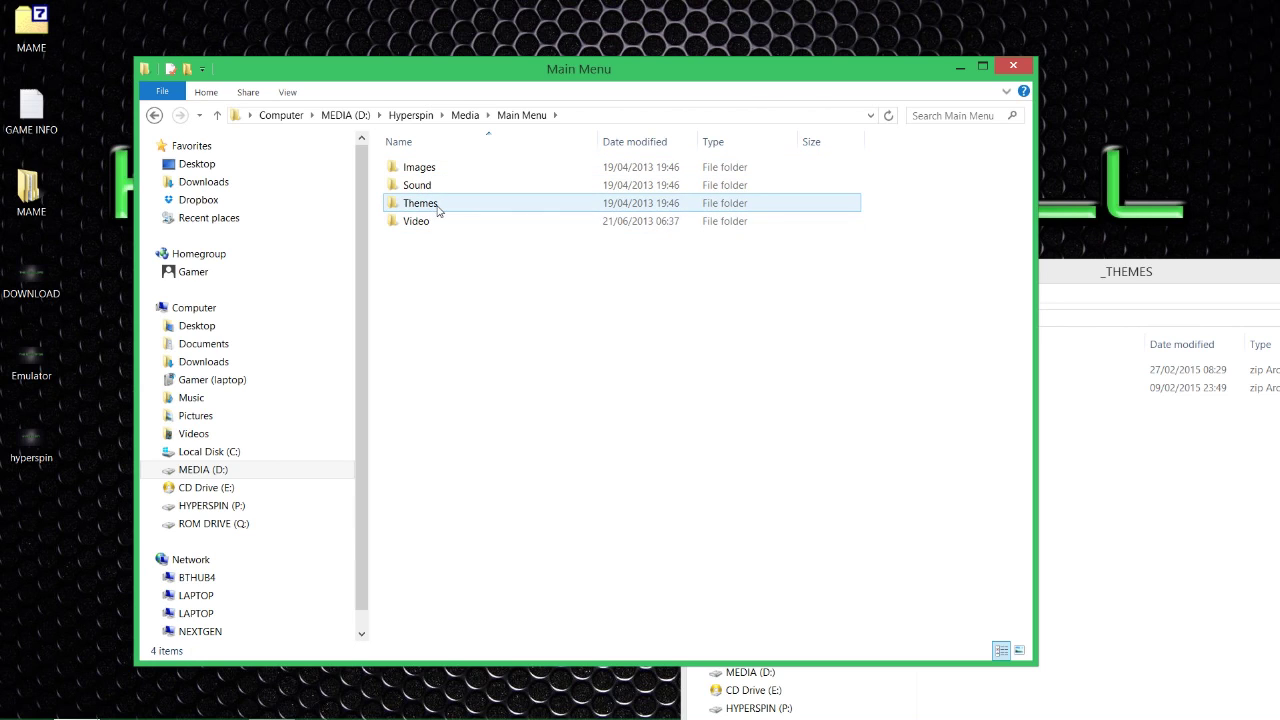
{"action": "double_click", "coordinate": [437, 207]}
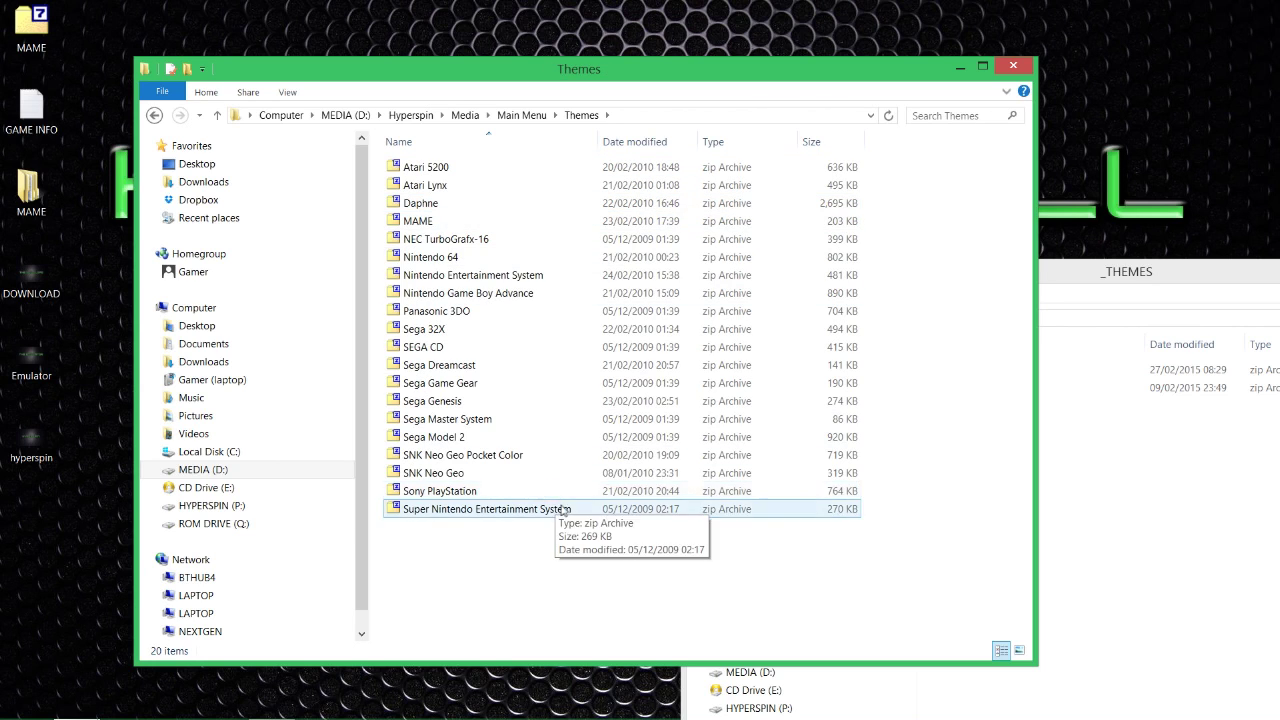
{"action": "left_click", "coordinate": [1058, 556]}
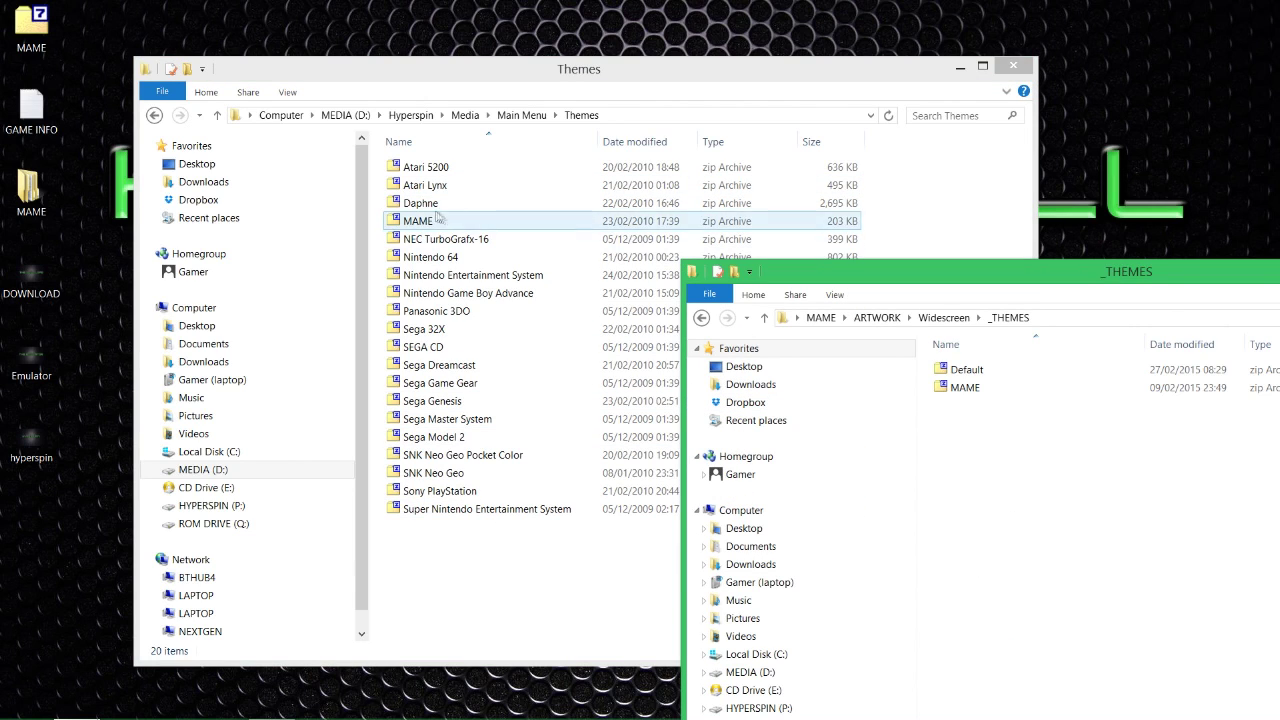
- Copy the MAME theme archive from the Widescreen _THEMES folder into Main Menu's Themes folder, replacing the existing MAME archive
{"action": "left_click", "coordinate": [965, 393]}
{"action": "left_click_drag", "start_coordinate": [965, 393], "coordinate": [557, 549]}
{"action": "left_click", "coordinate": [538, 283]}
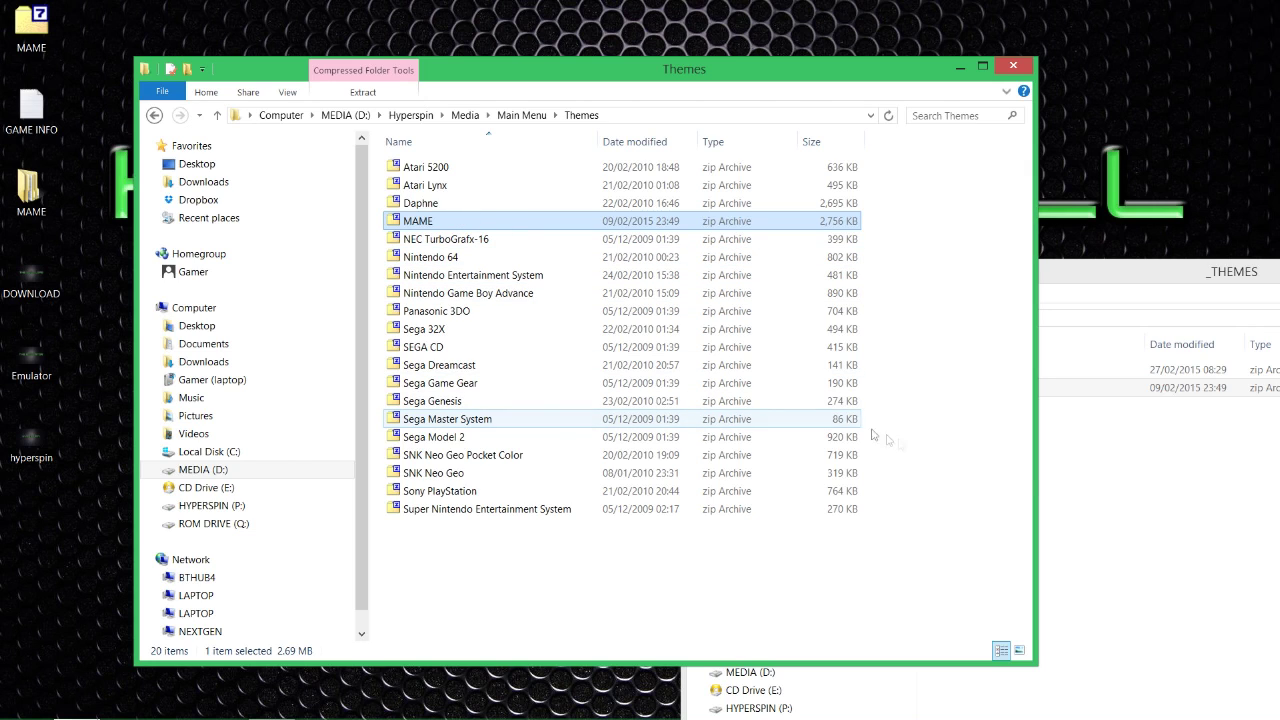
{"action": "left_click", "coordinate": [1103, 494]}
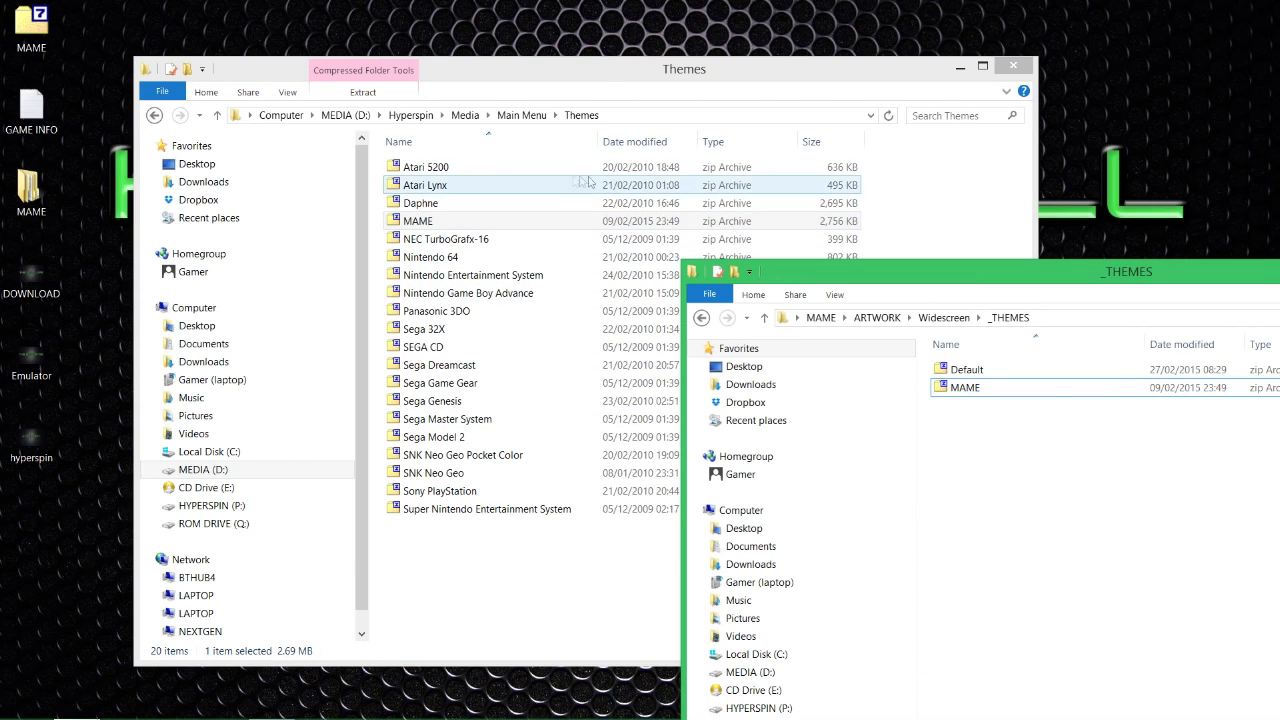
{"action": "left_click", "coordinate": [481, 226]}
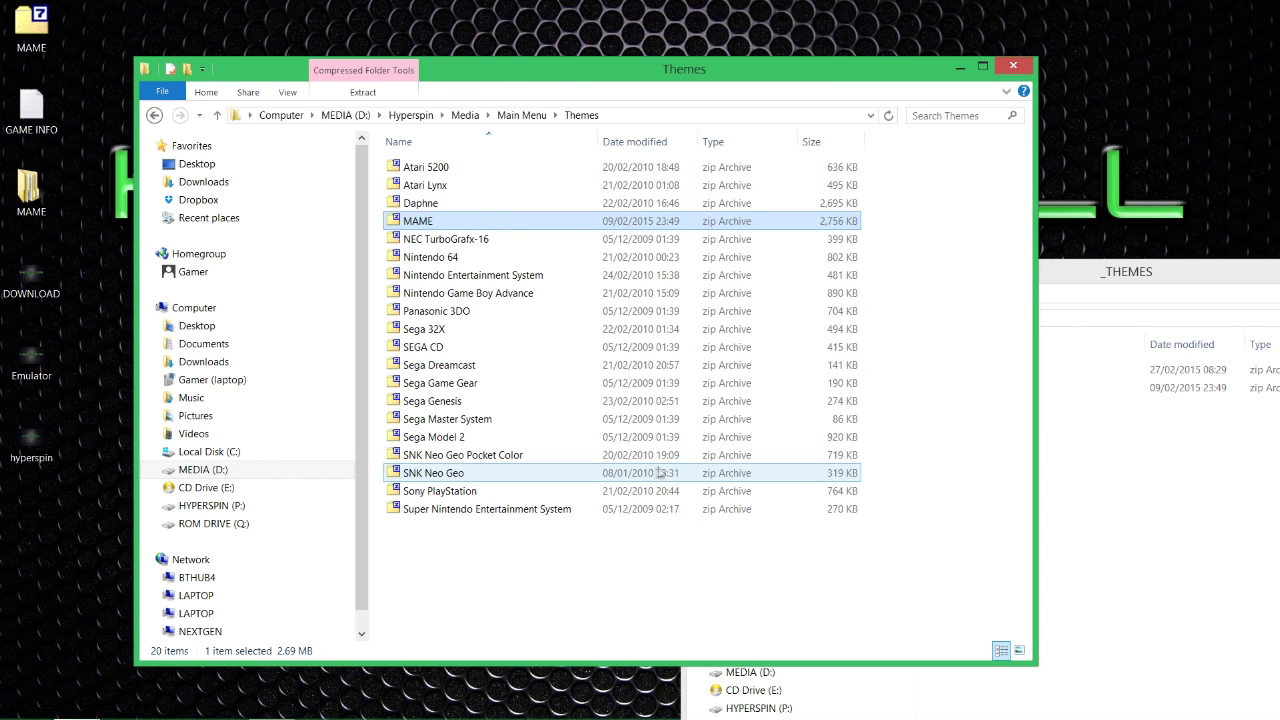
{"action": "left_click", "coordinate": [1090, 553]}
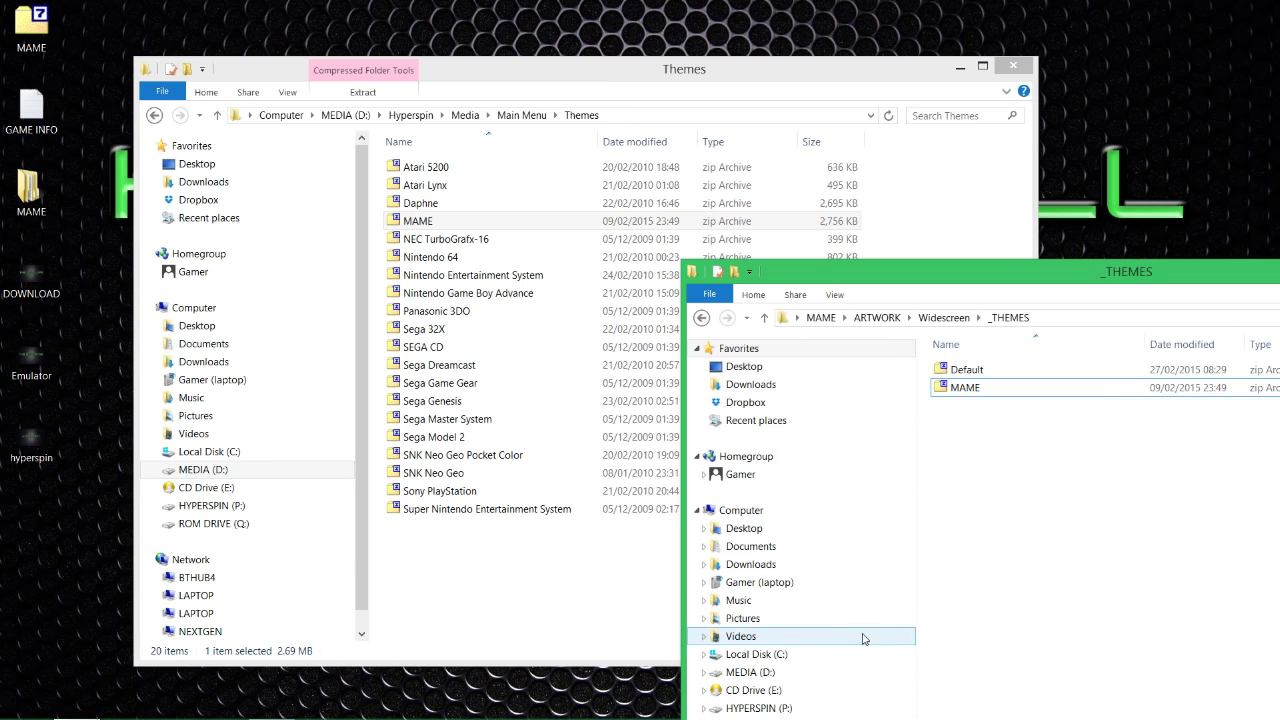
{"action": "key", "text": "alt+Tab"}
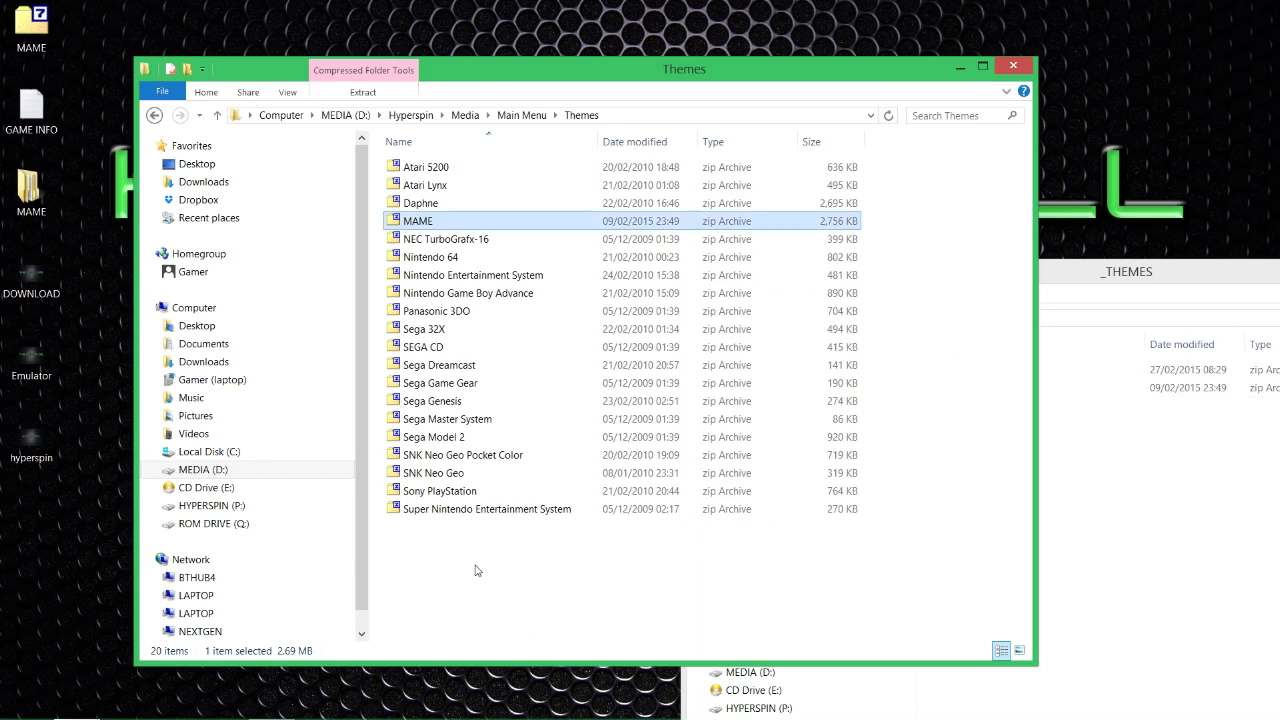
- Go up to the main Hyperspin folder, launch HyperSpin to check the MAME main menu theme, and exit it again
{"action": "key", "text": "BackSpace"}
{"action": "key", "text": "BackSpace"}
{"action": "scroll", "coordinate": [480, 549], "scroll_direction": "down", "scroll_amount": 1}
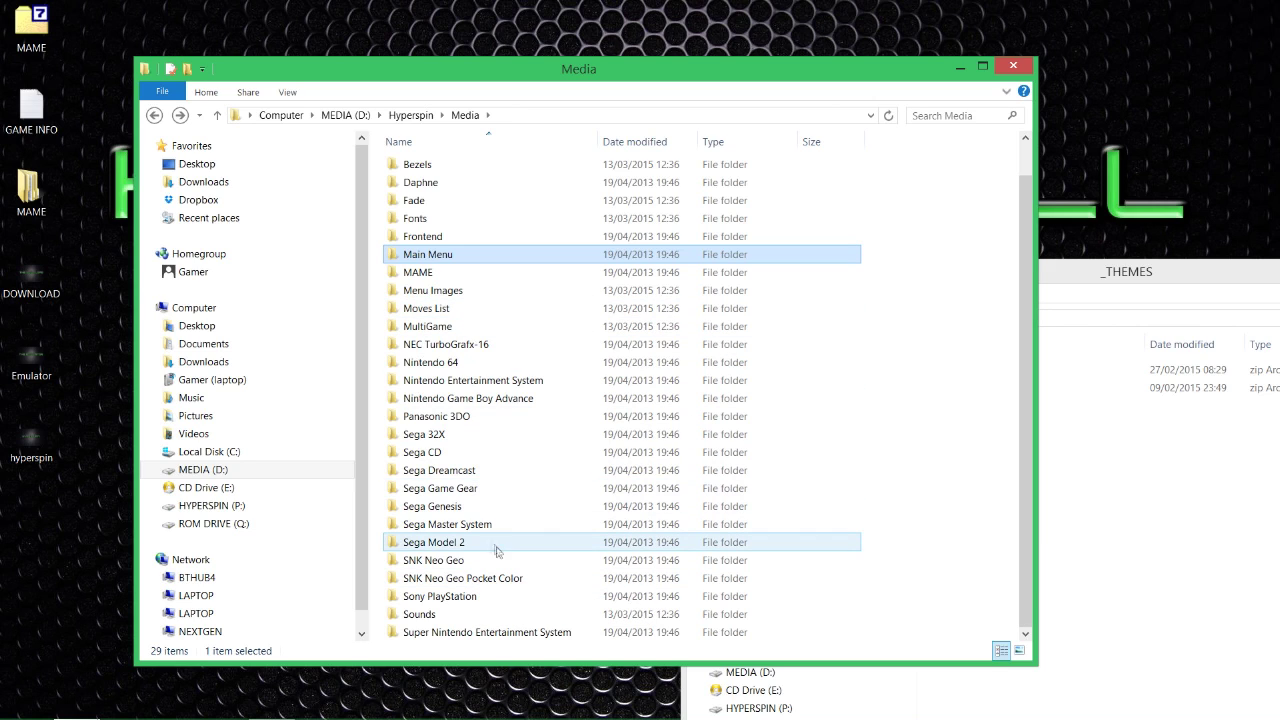
{"action": "key", "text": "BackSpace"}
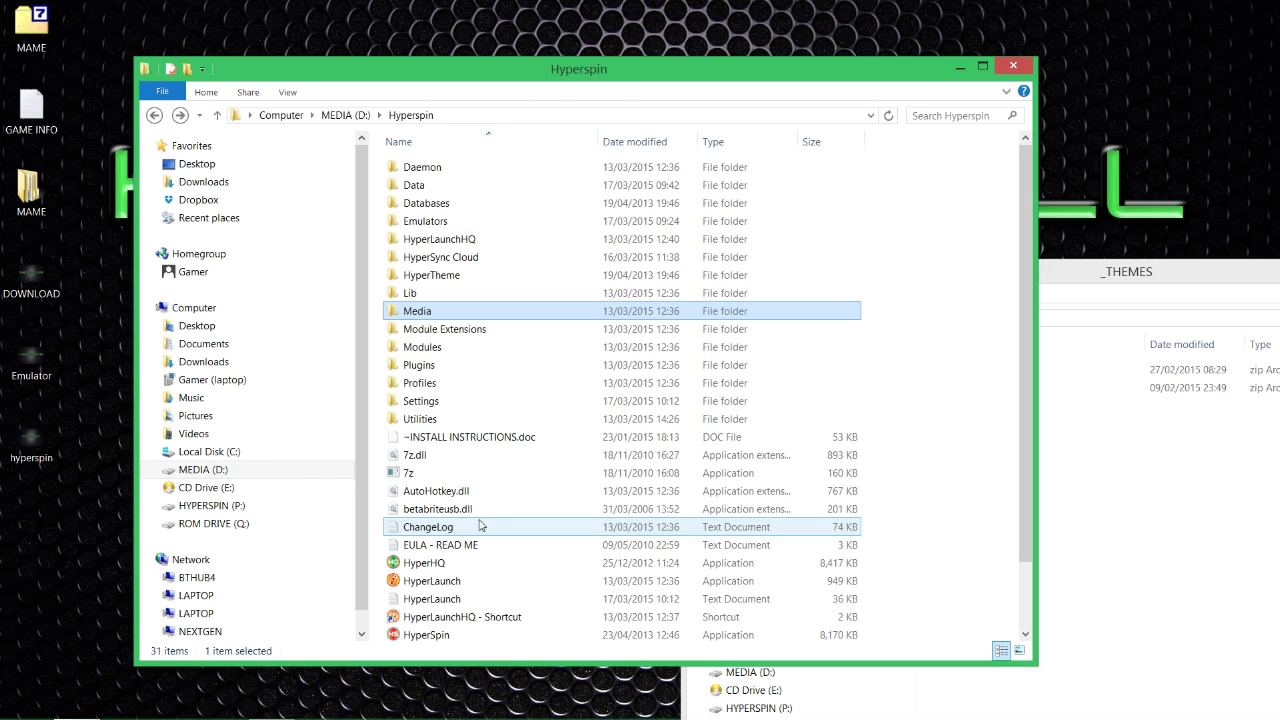
{"action": "double_click", "coordinate": [478, 560]}
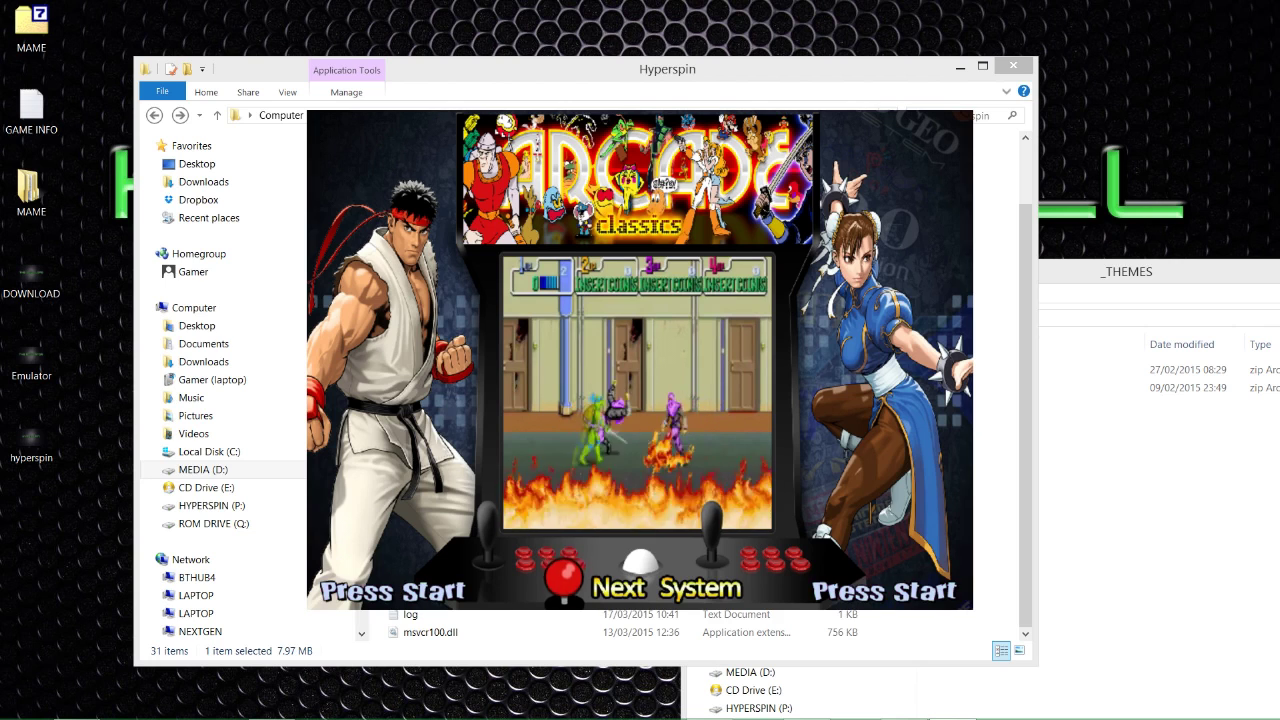
{"action": "key", "text": "Escape"}
{"action": "key", "text": "Return"}
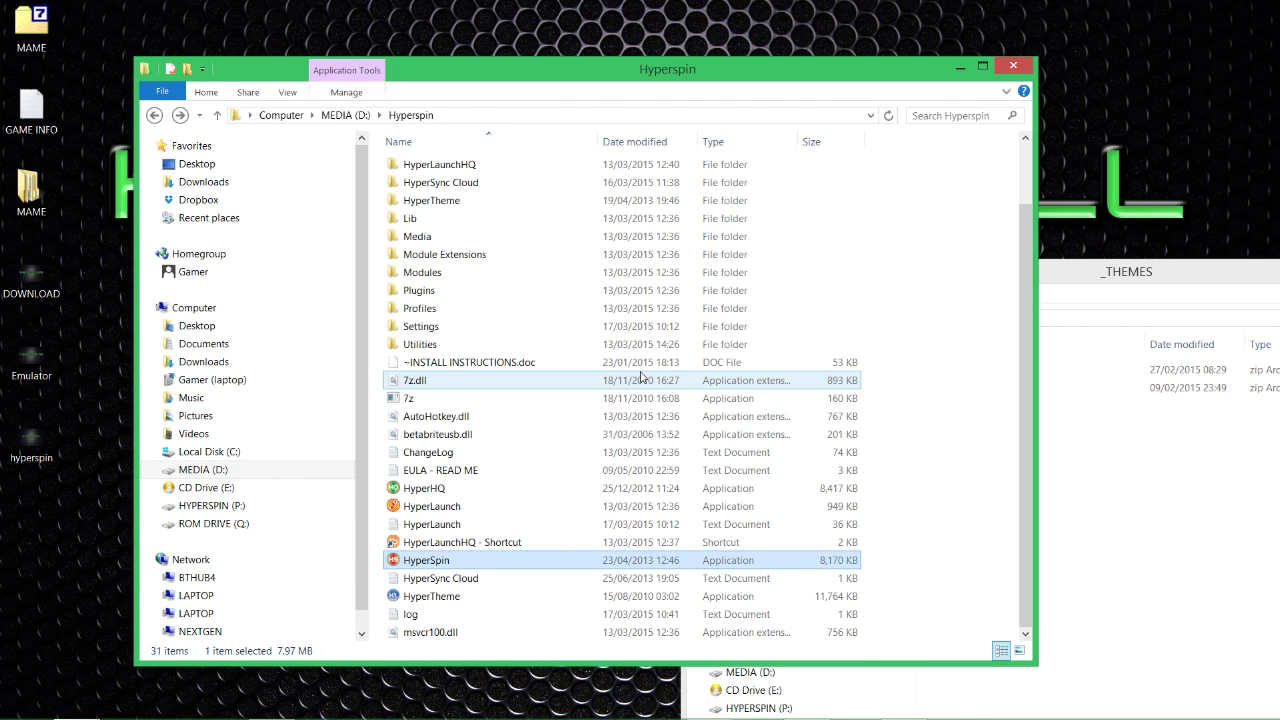
- Open HyperHQ, enable FullScreen in the main screen settings, and close HyperHQ
{"action": "left_click", "coordinate": [455, 489]}
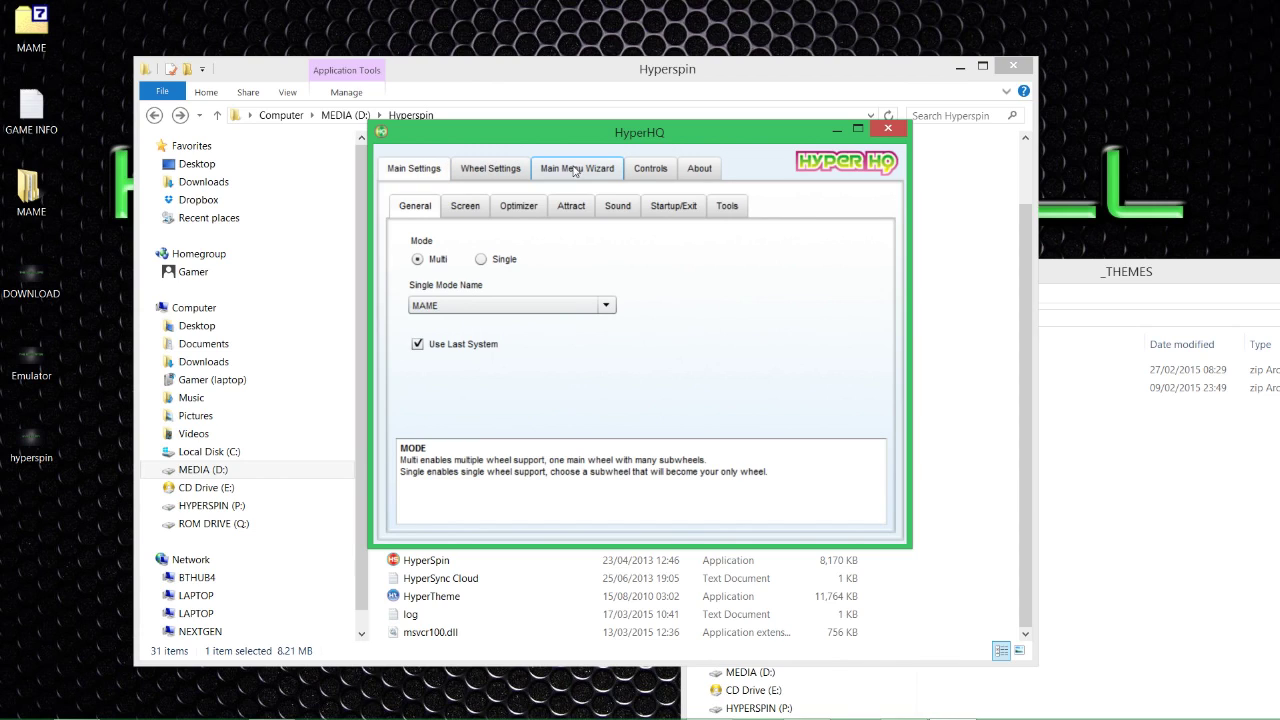
{"action": "left_click", "coordinate": [479, 211]}
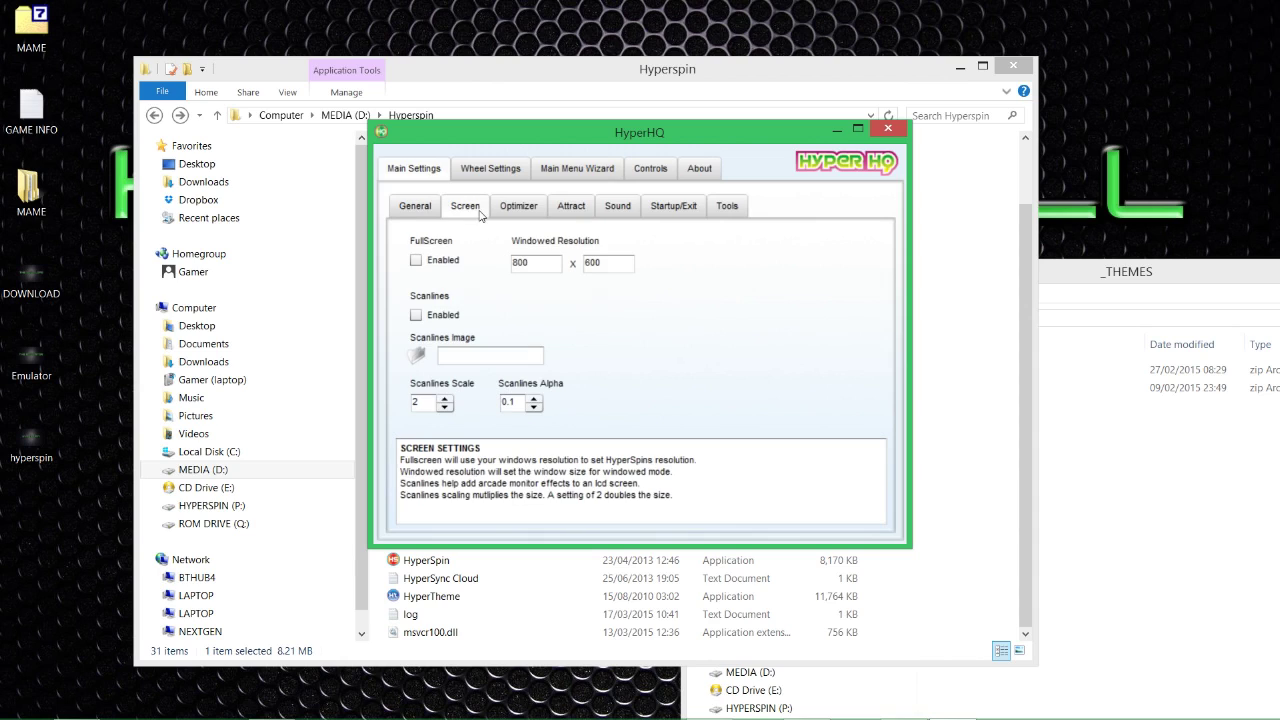
{"action": "left_click", "coordinate": [417, 261]}
{"action": "left_click", "coordinate": [887, 128]}
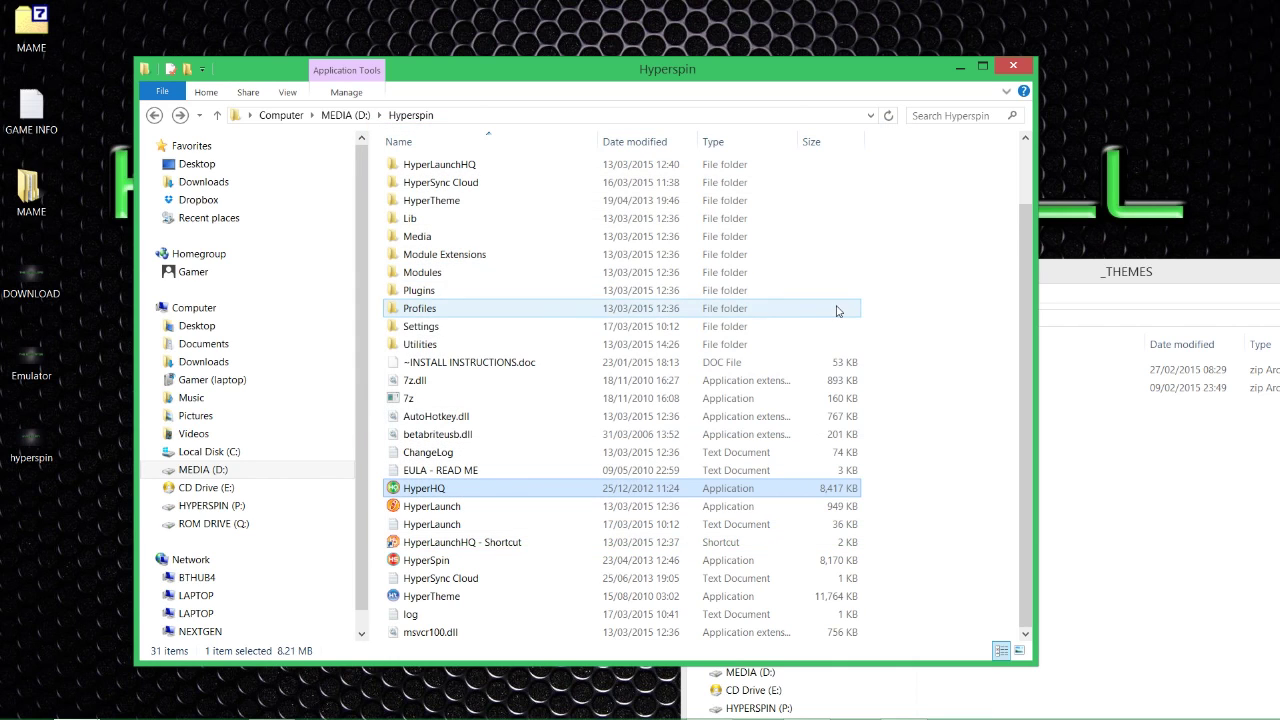
- Launch HyperSpin and compare the MAME and Atari 5200 themes on the main menu wheel, returning to MAME
{"action": "double_click", "coordinate": [491, 569]}
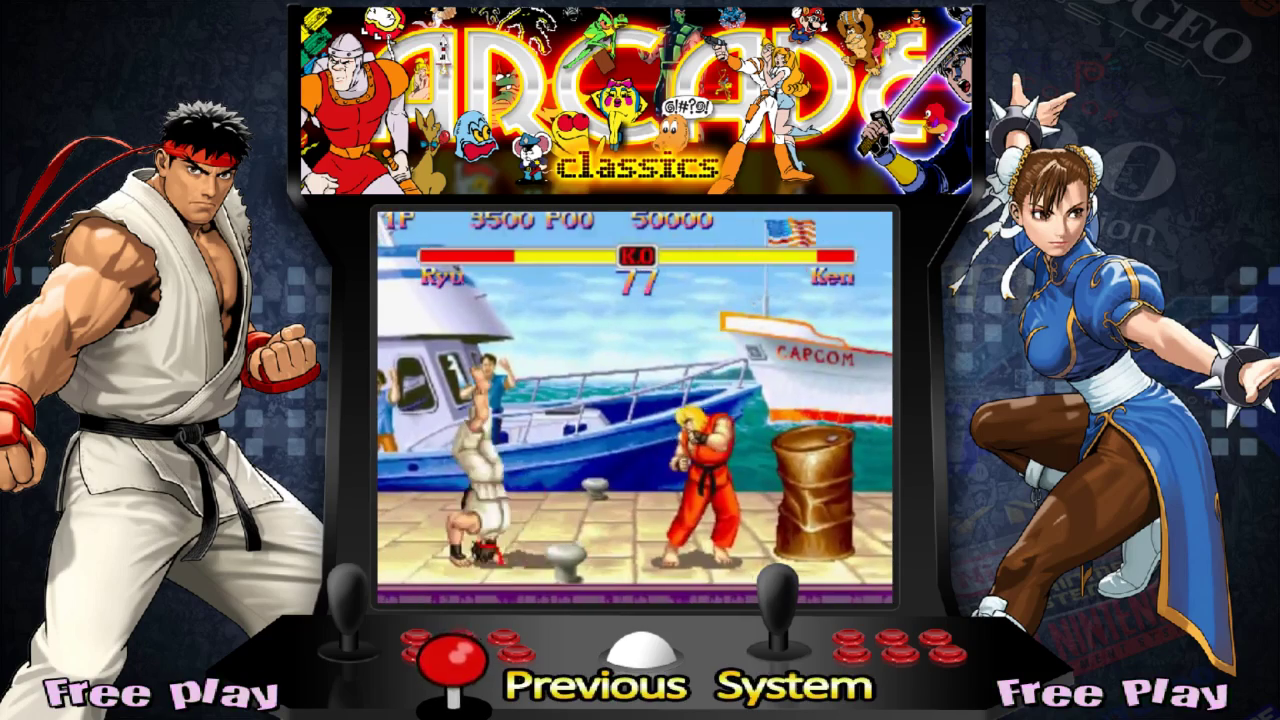
{"action": "key", "text": "Down"}
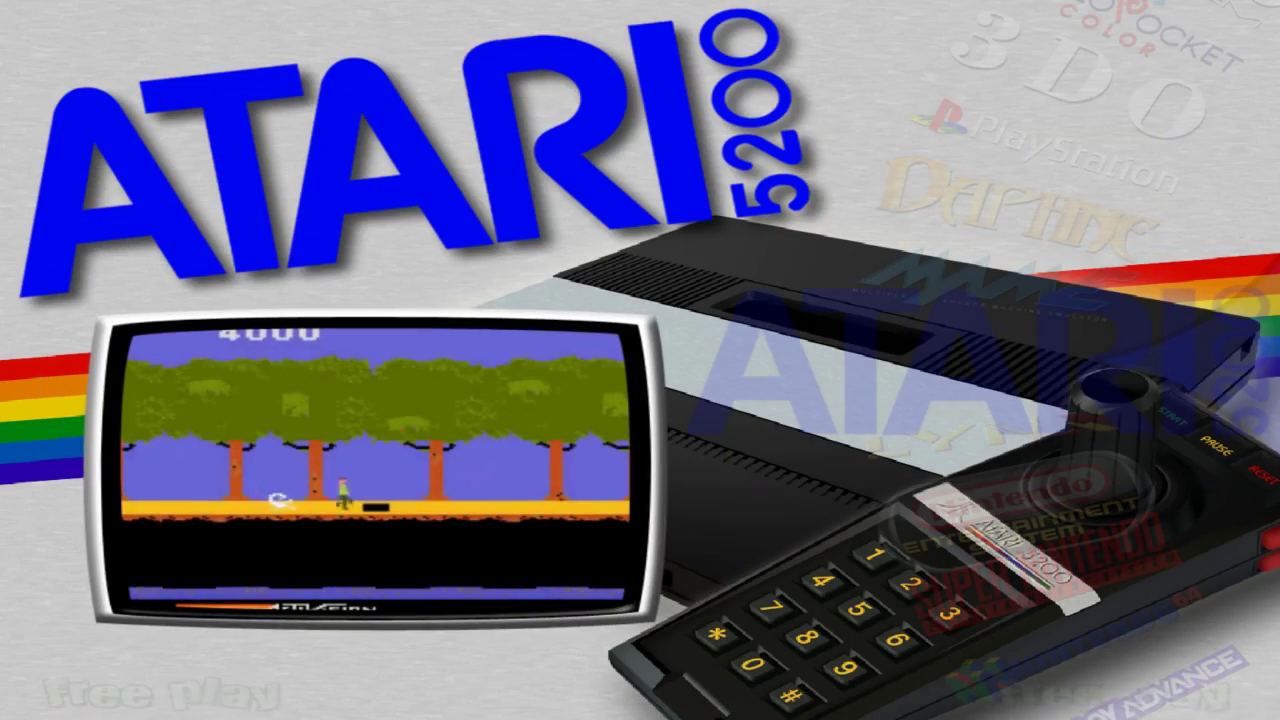
{"action": "key", "text": "Down"}
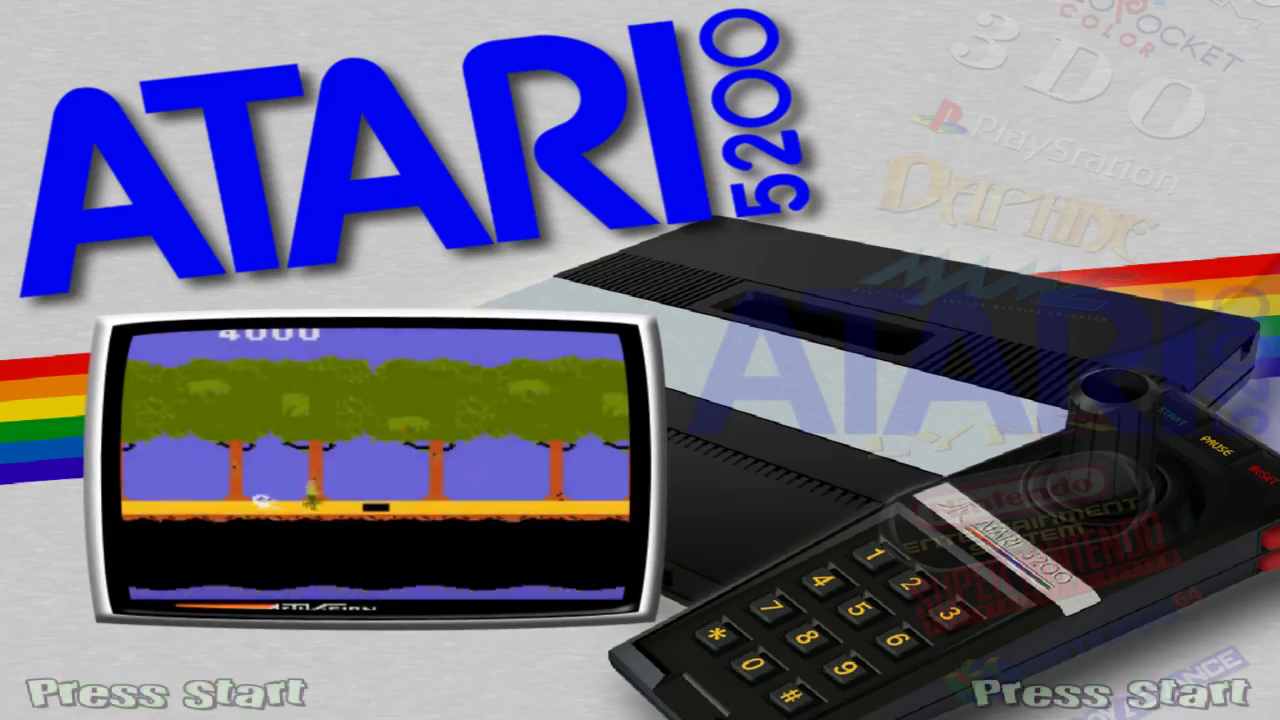
{"action": "key", "text": "Down"}
{"action": "key", "text": "Up"}
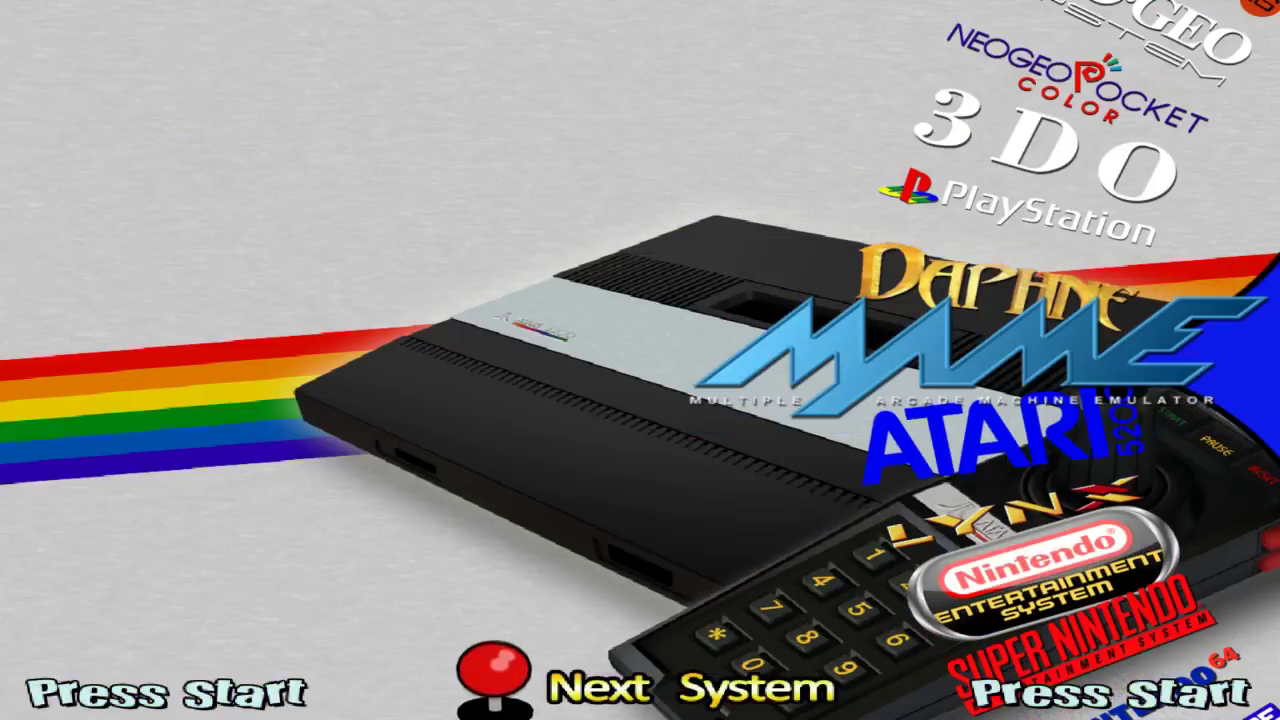
{"action": "key", "text": "Up"}
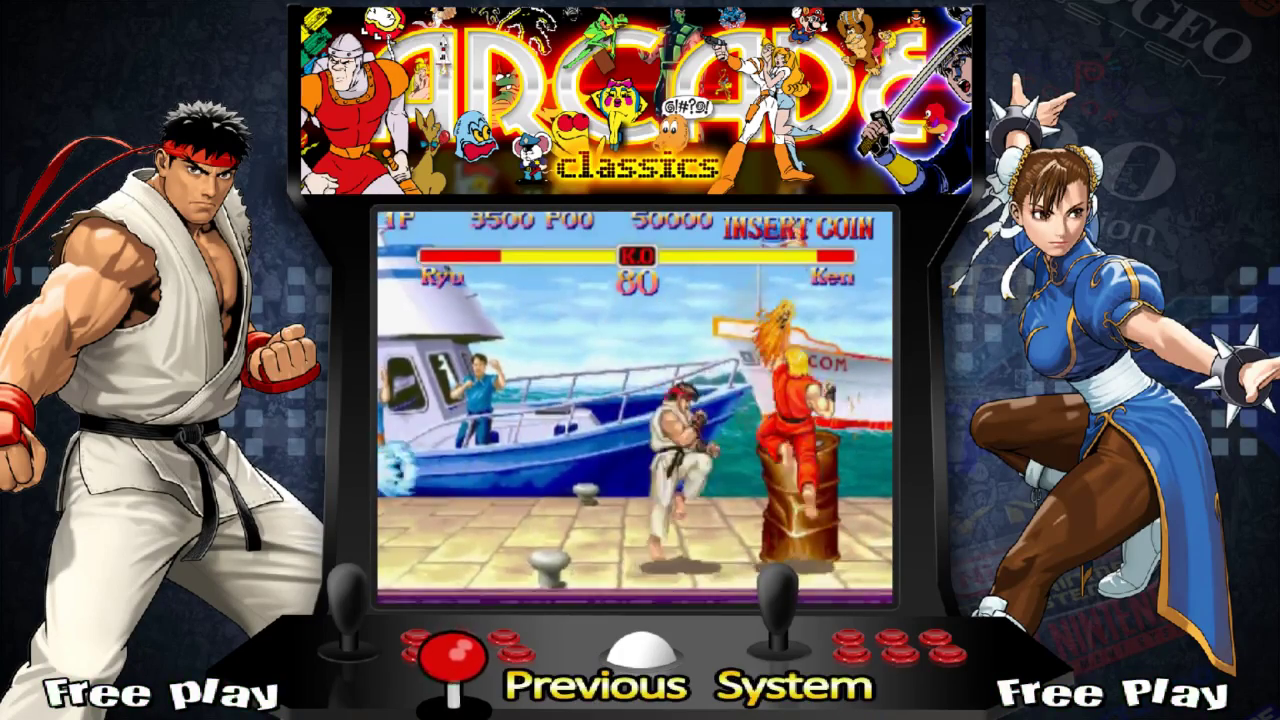
- Enter the MAME wheel, browse through its games to check the widescreen artwork, and exit HyperSpin
{"action": "key", "text": "Return"}
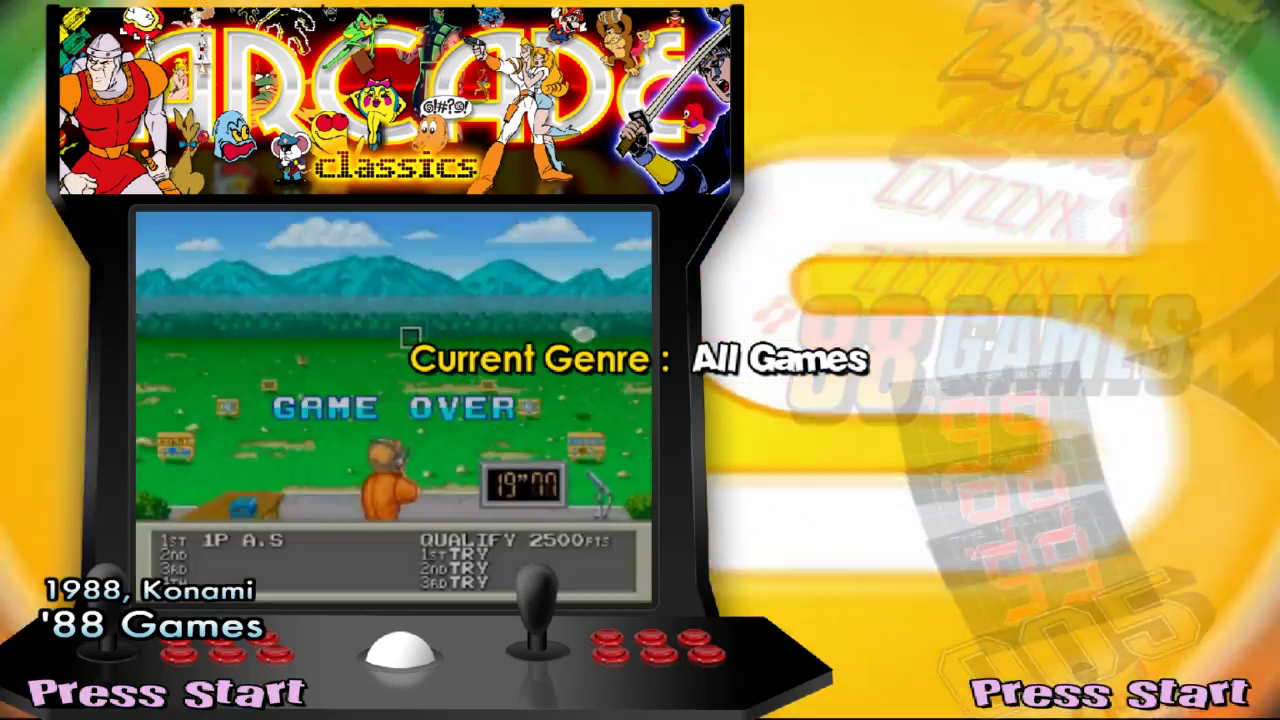
{"action": "key", "text": "Up"}
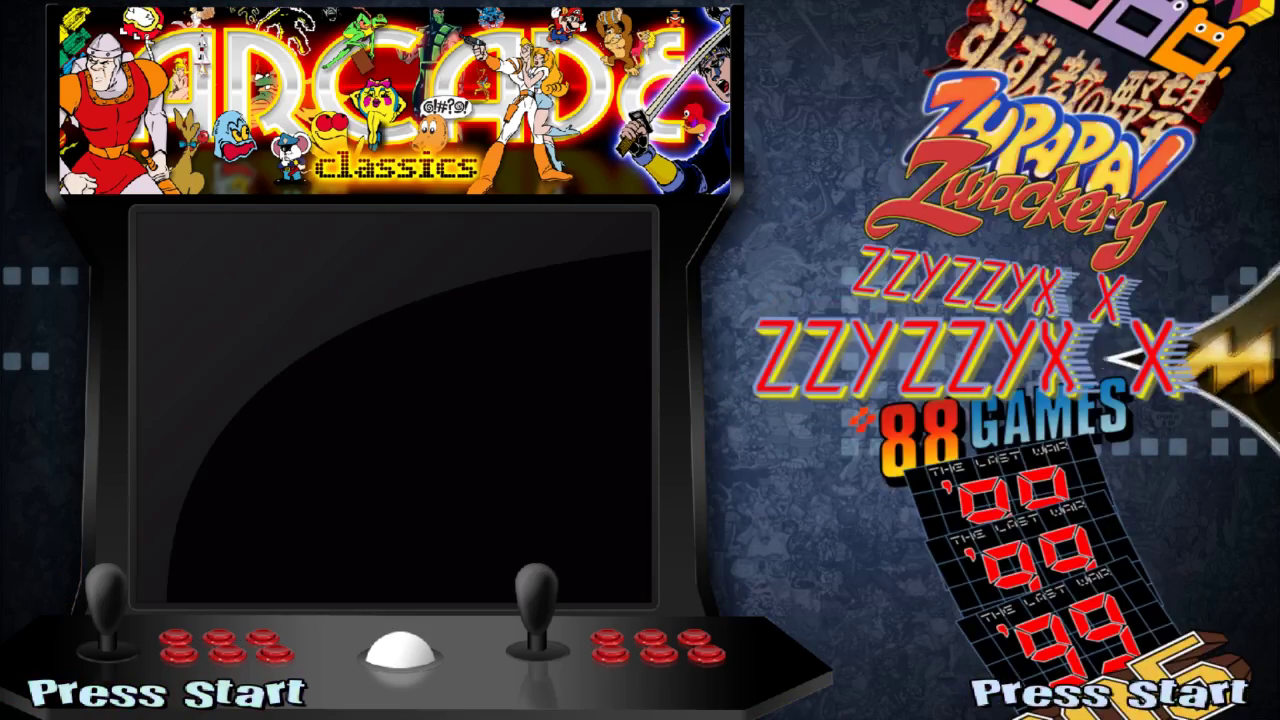
{"action": "key", "text": "Down"}
{"action": "key", "text": "Down"}
{"action": "key", "text": "Down"}
{"action": "key", "text": "Down"}
{"action": "key", "text": "Down"}
{"action": "key", "text": "Down"}
{"action": "key", "text": "Down"}
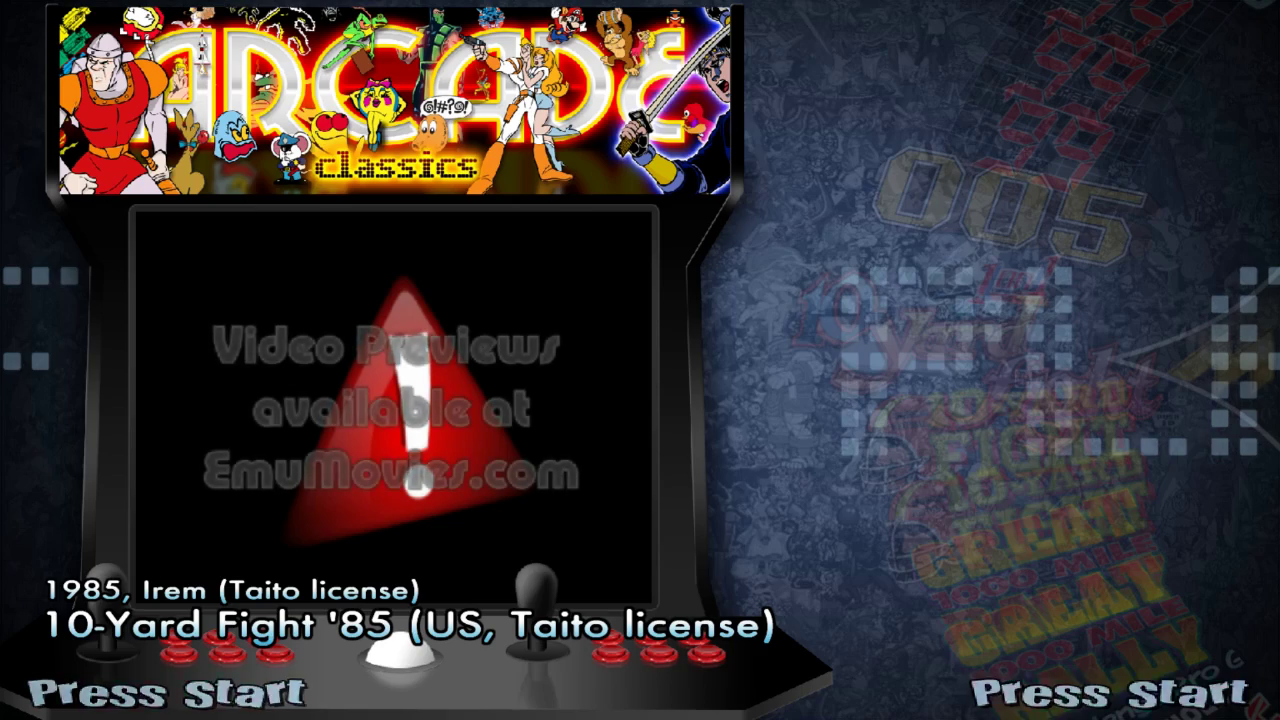
{"action": "key", "text": "Down"}
{"action": "key", "text": "Escape"}
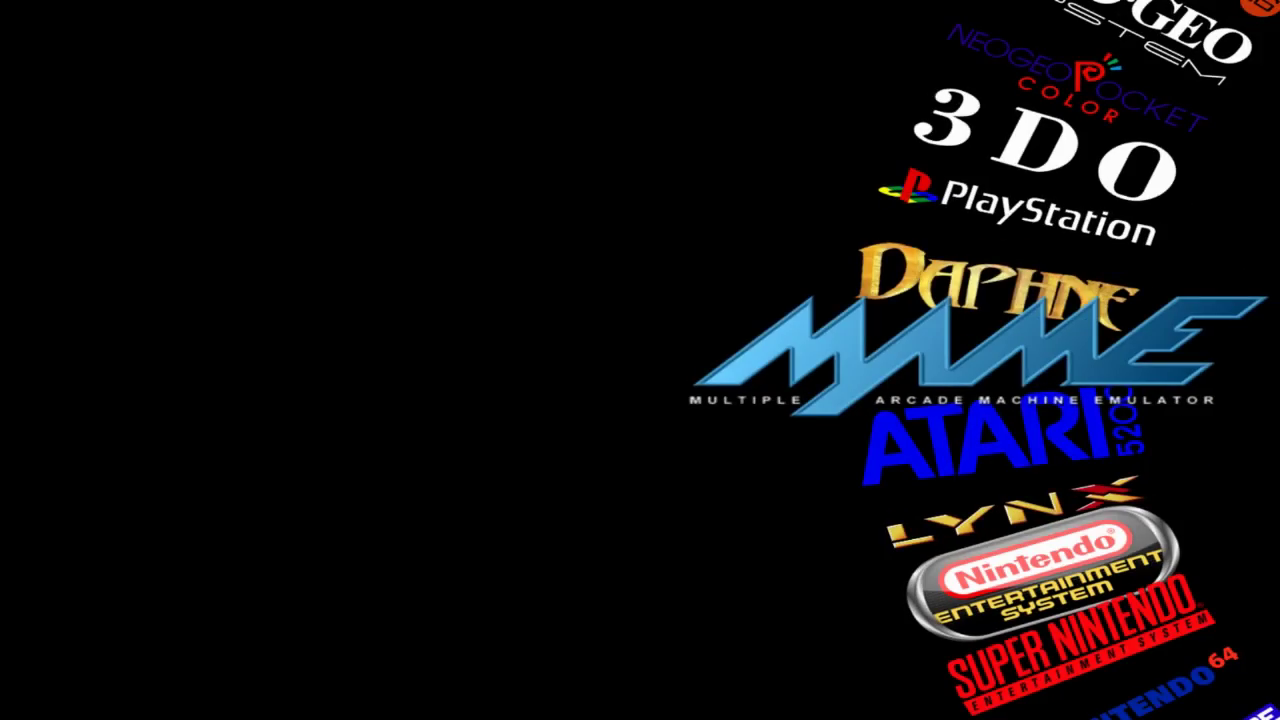
{"action": "key", "text": "Escape"}
{"action": "key", "text": "Return"}
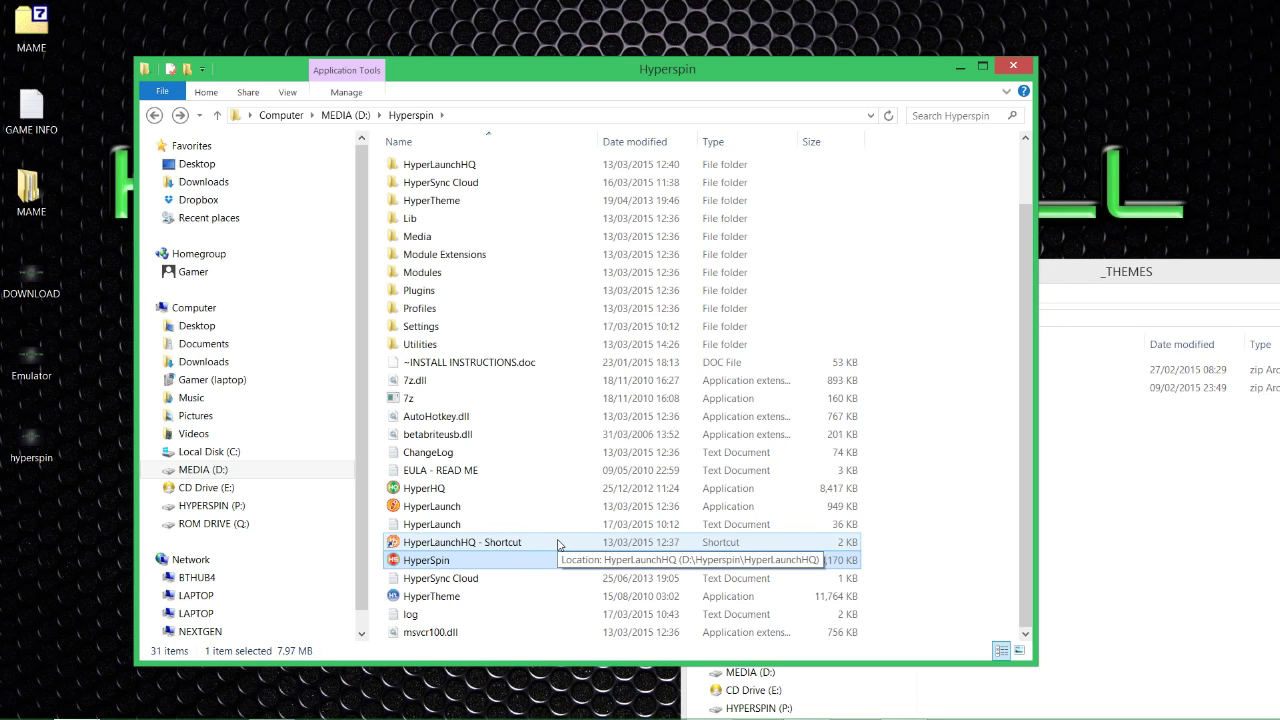
- Open HyperHQ and load the MAME wheel's emulator settings
{"action": "left_click", "coordinate": [1055, 512]}
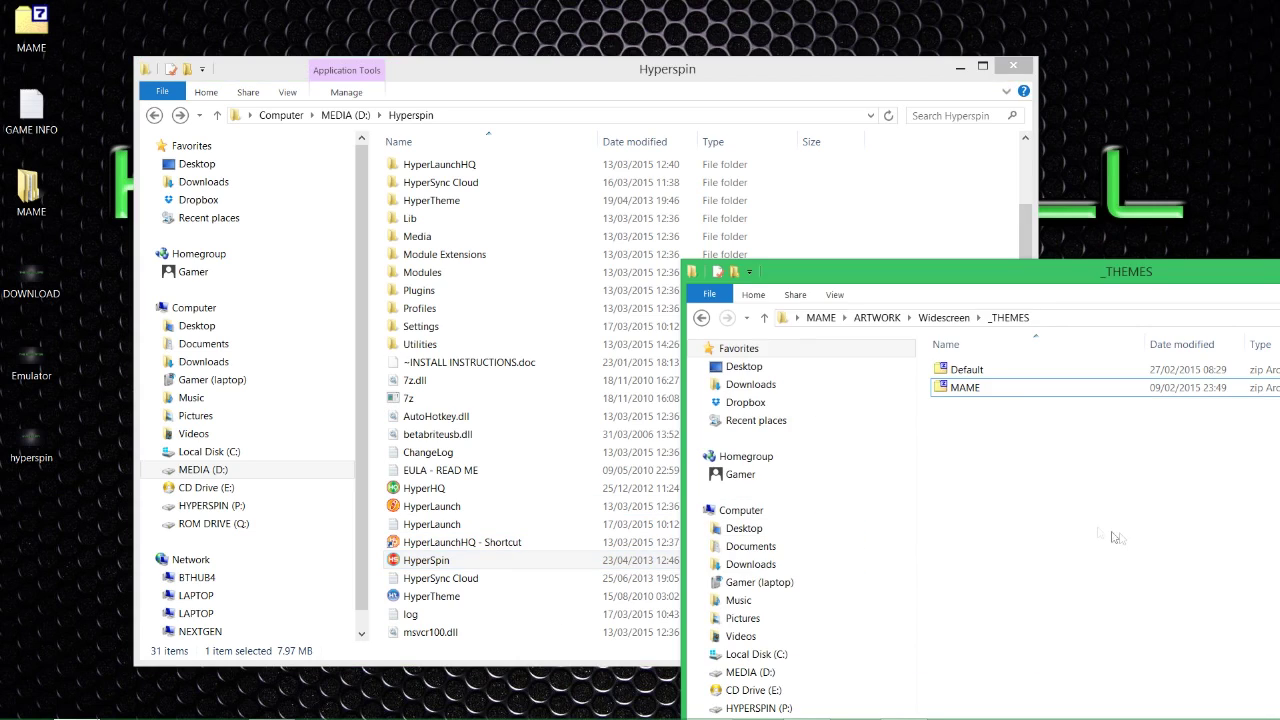
{"action": "double_click", "coordinate": [462, 492]}
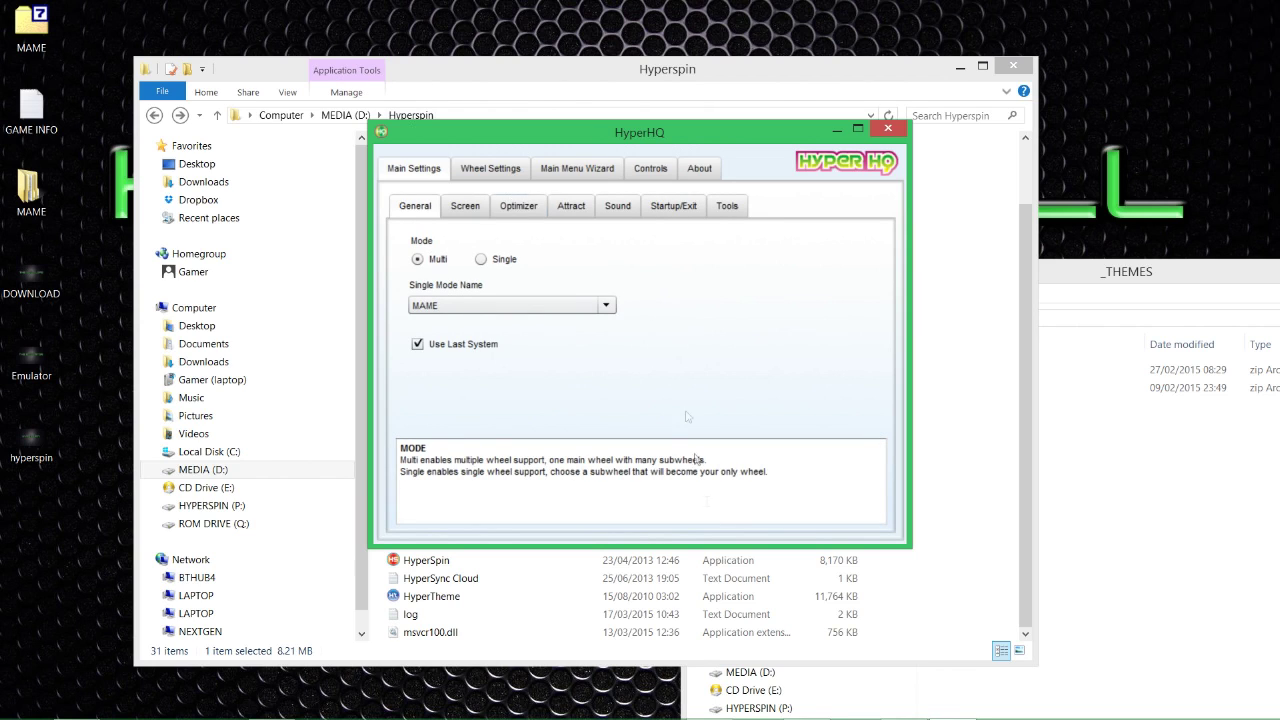
{"action": "mouse_move", "coordinate": [757, 714]}
{"action": "left_click", "coordinate": [487, 170]}
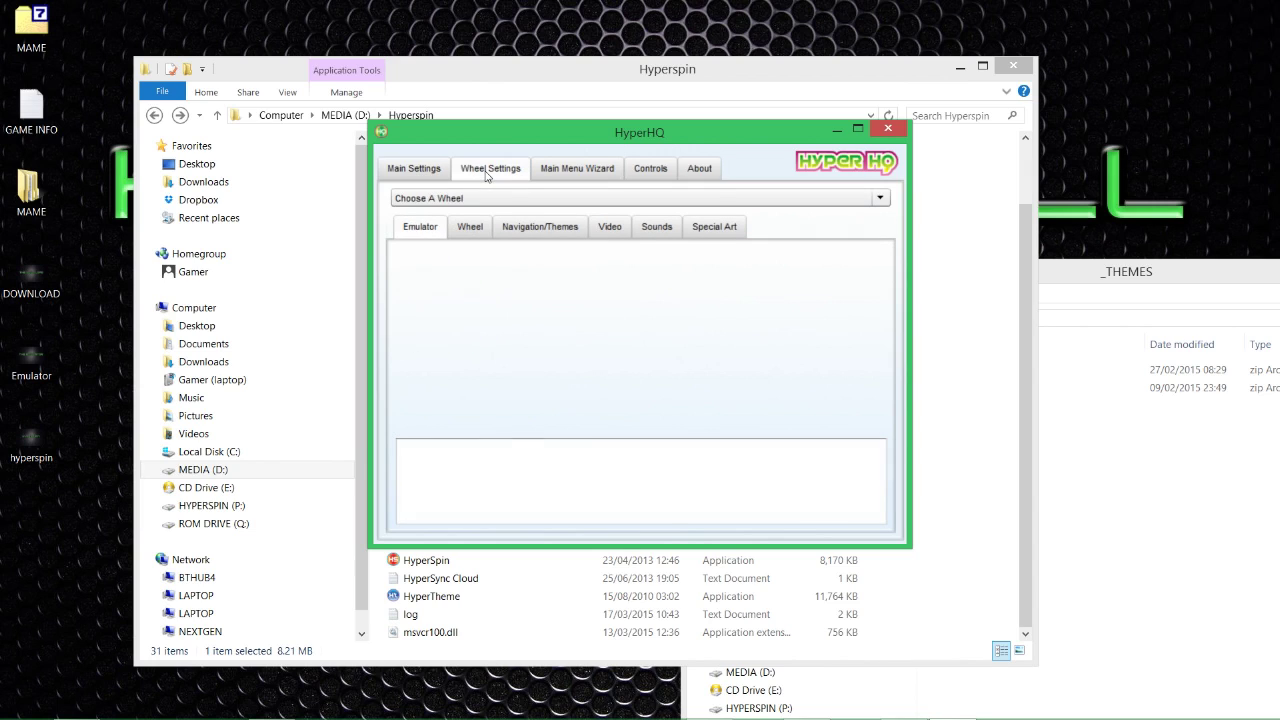
{"action": "left_click", "coordinate": [414, 168]}
{"action": "left_click", "coordinate": [481, 175]}
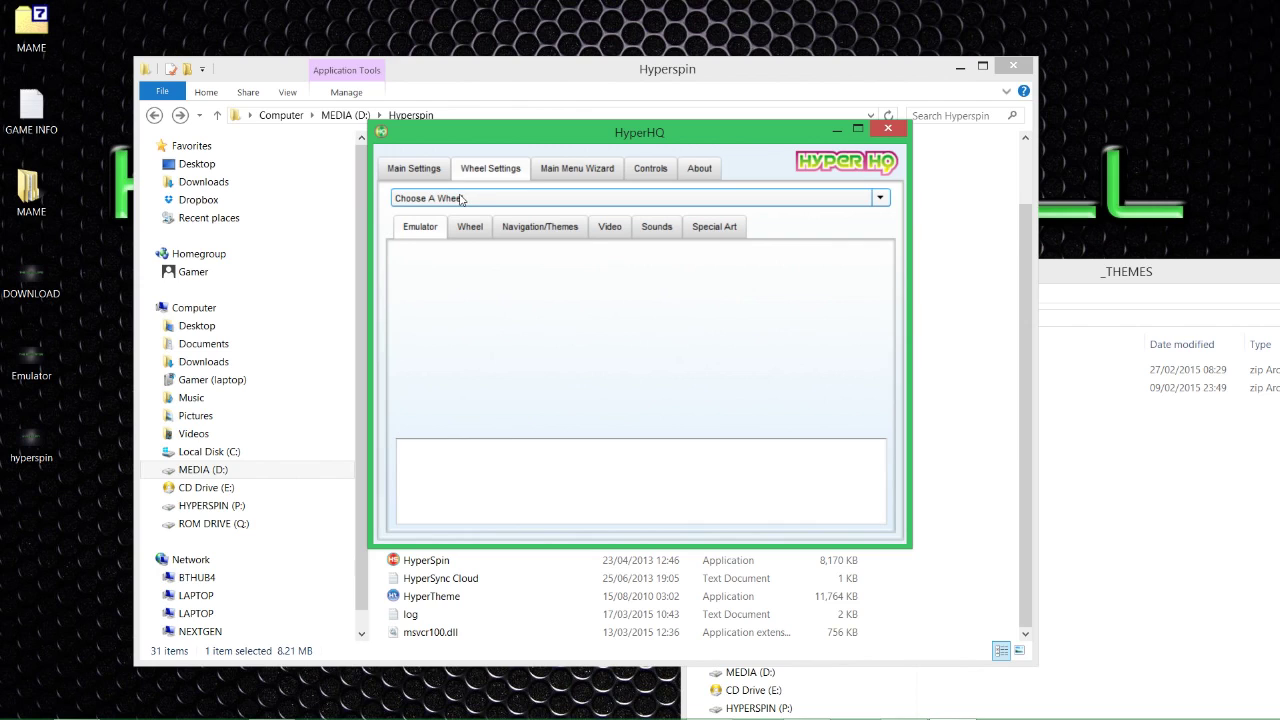
{"action": "left_click", "coordinate": [460, 198]}
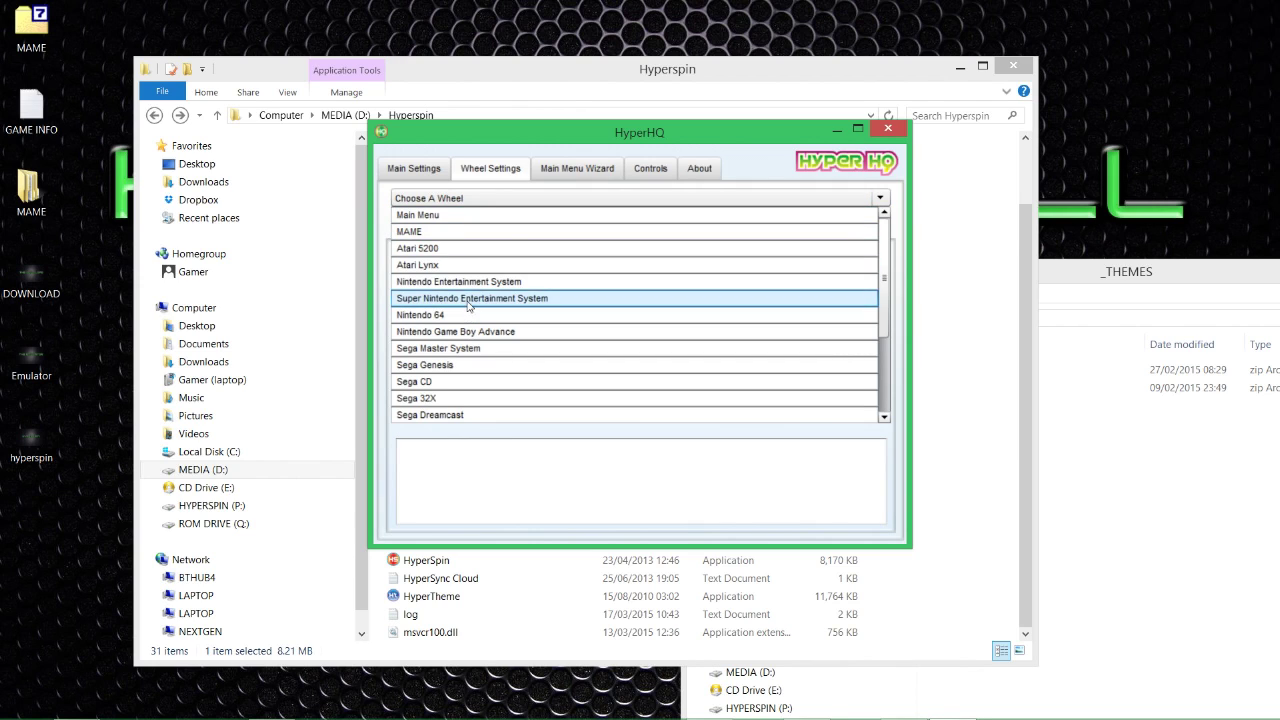
{"action": "left_click", "coordinate": [460, 231]}
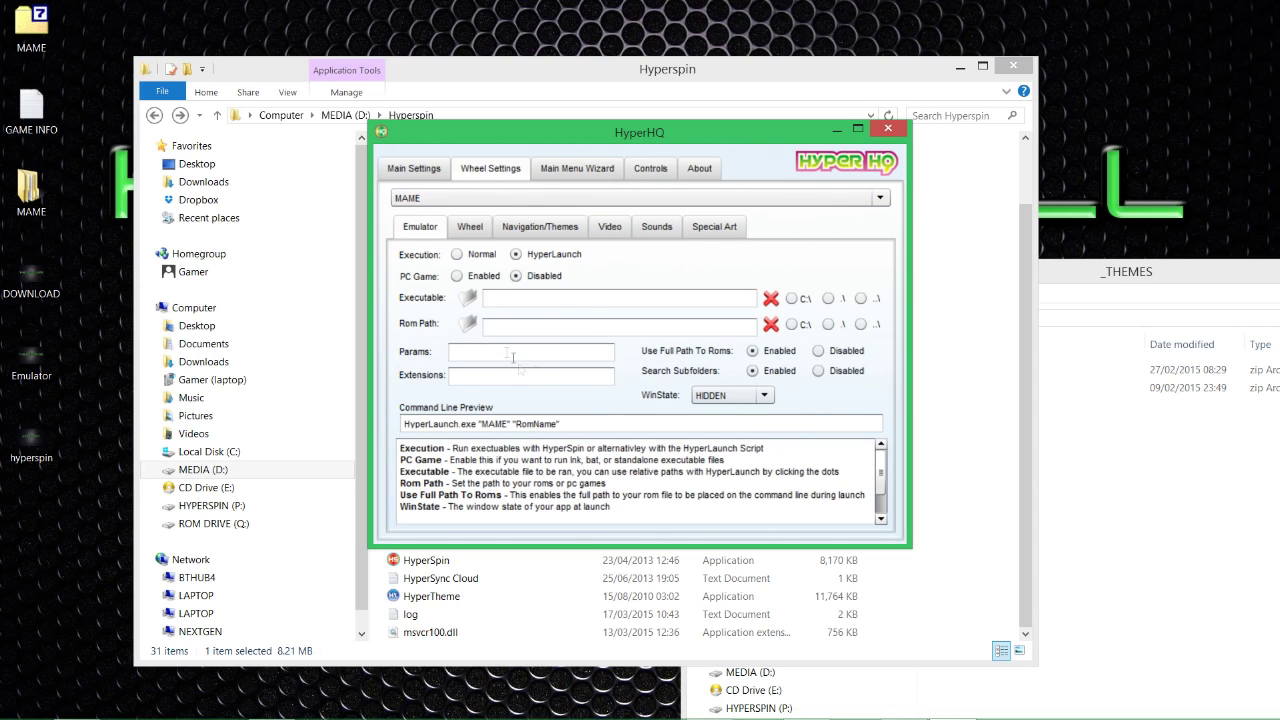
- Set the MAME wheel's Rom Path to the MAME 0.153 ROMs folder inside ROMs on the HYPERSPIN (P:) drive
{"action": "left_click", "coordinate": [470, 323]}
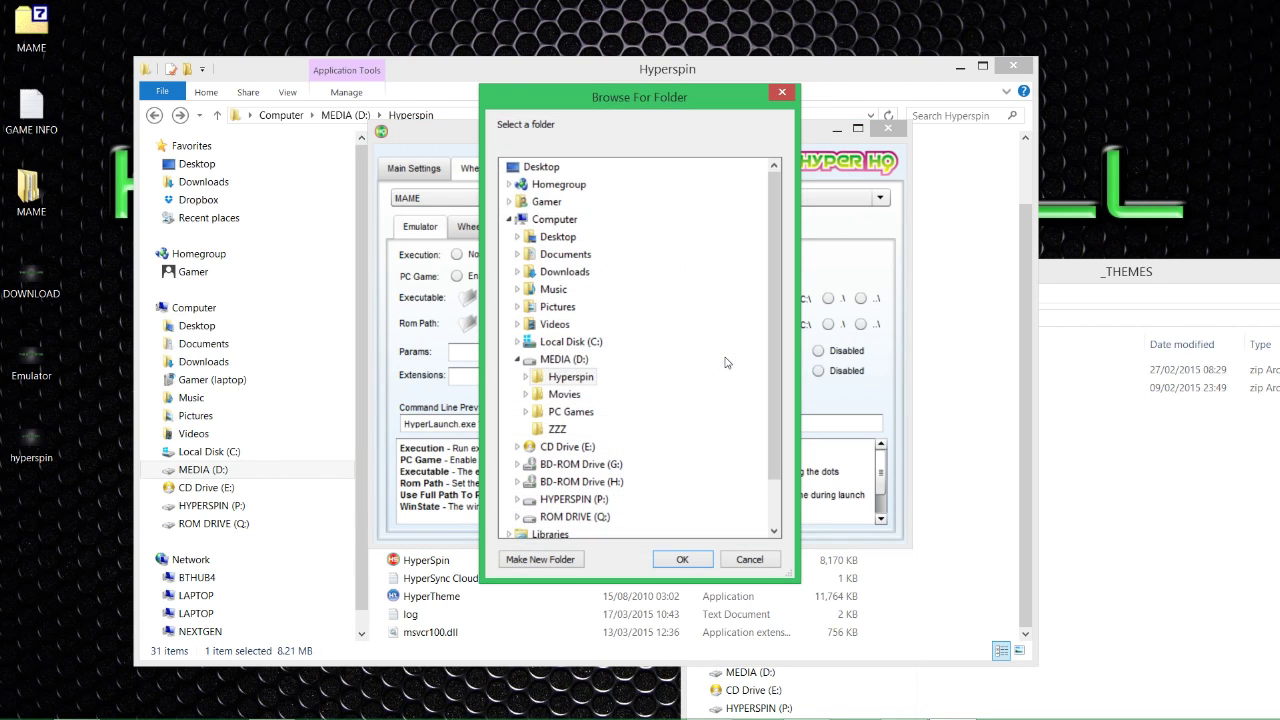
{"action": "left_click", "coordinate": [578, 360]}
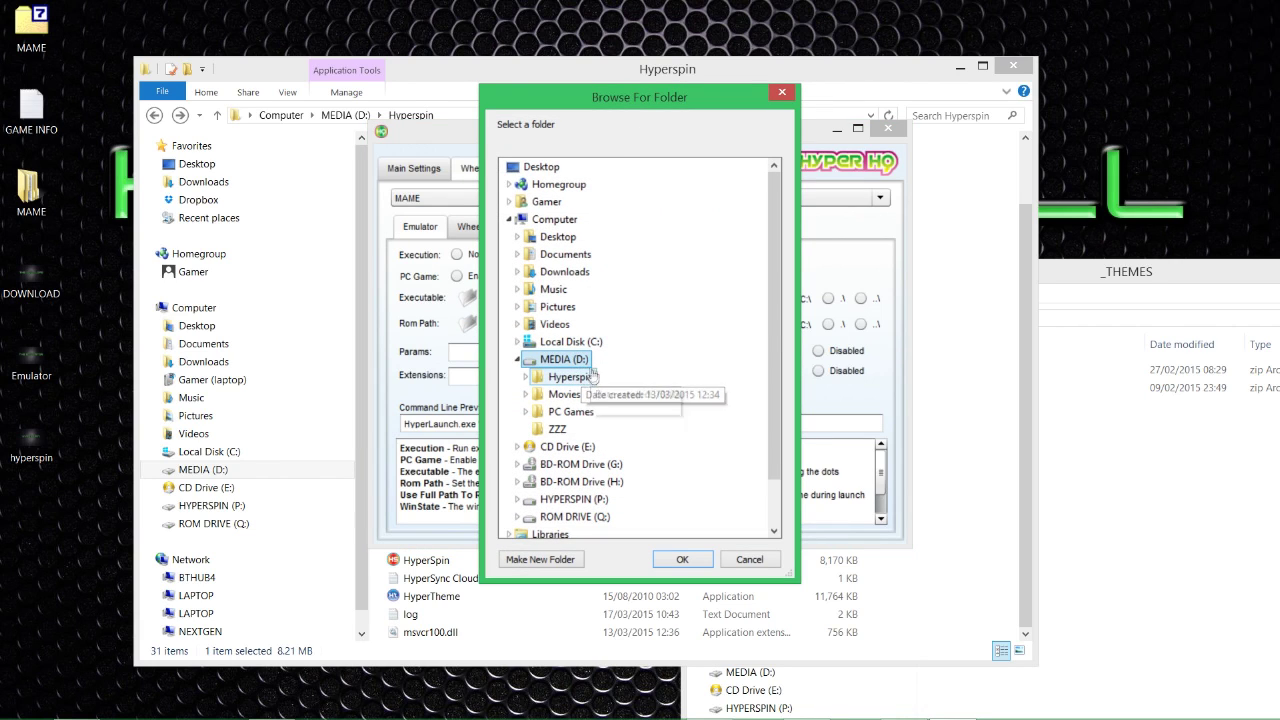
{"action": "scroll", "coordinate": [595, 380], "scroll_direction": "down", "scroll_amount": 1}
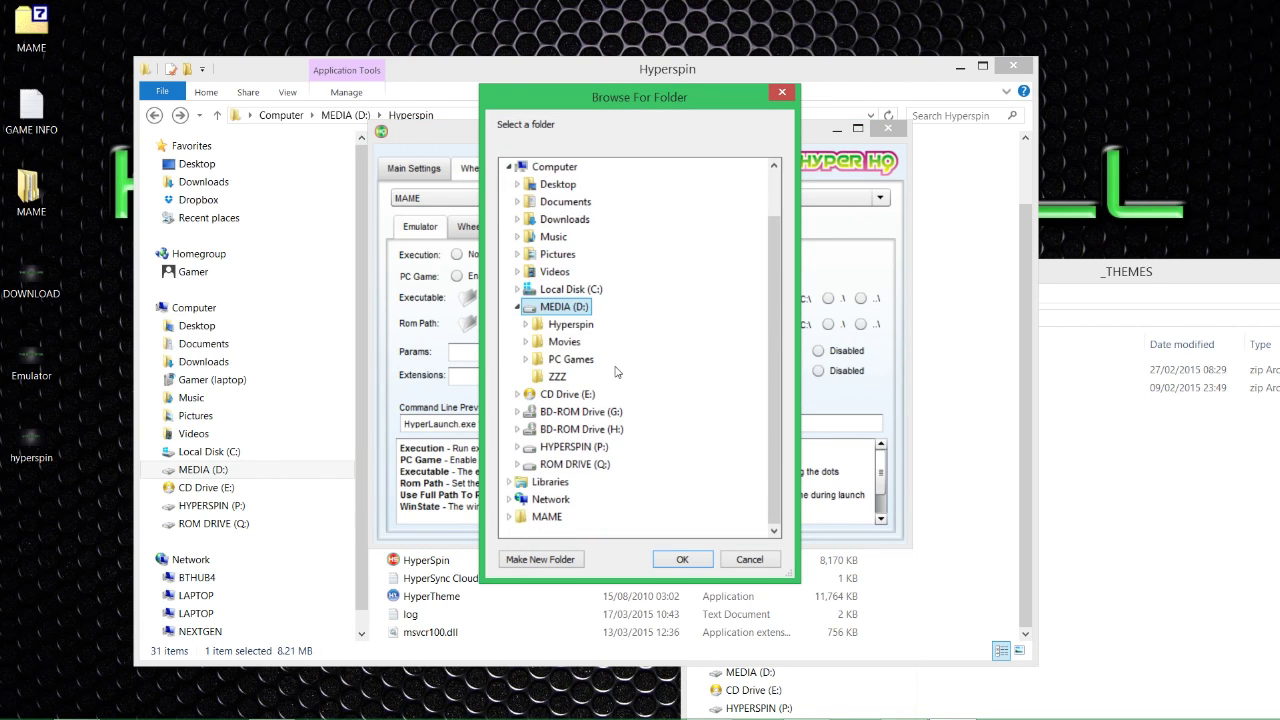
{"action": "double_click", "coordinate": [578, 452]}
{"action": "double_click", "coordinate": [558, 482]}
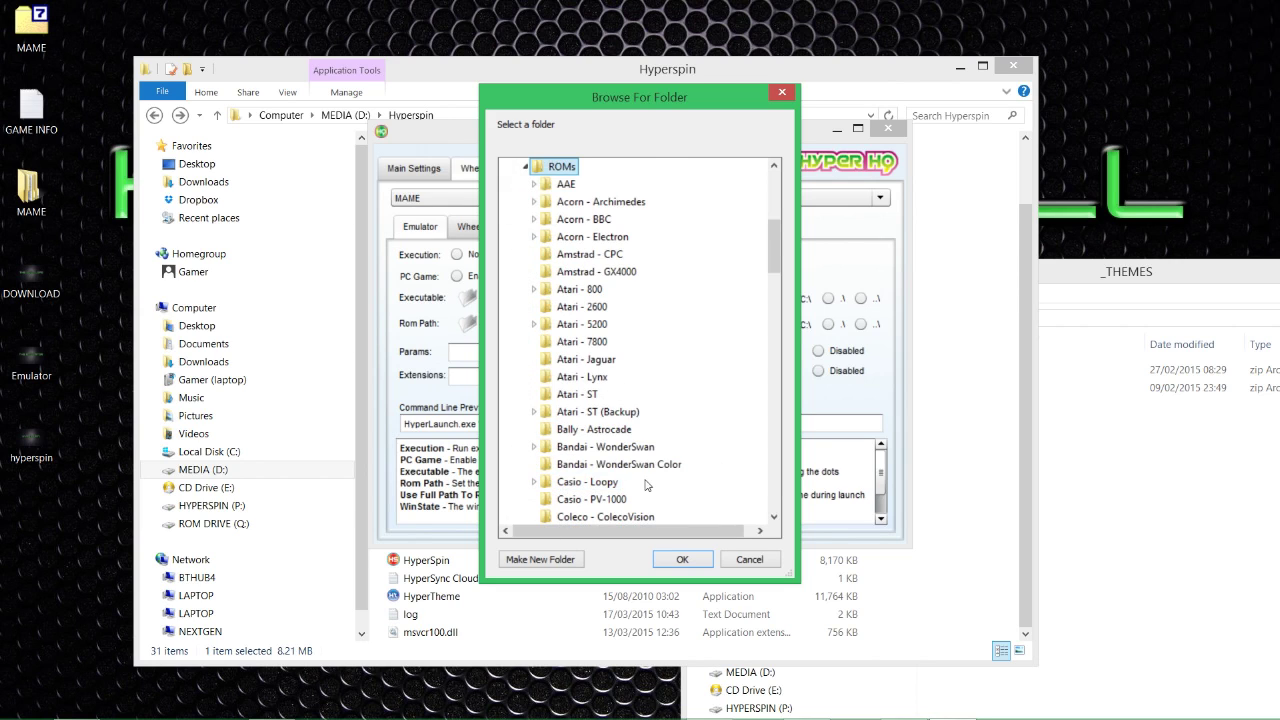
{"action": "scroll", "coordinate": [615, 405], "scroll_direction": "down", "scroll_amount": 7}
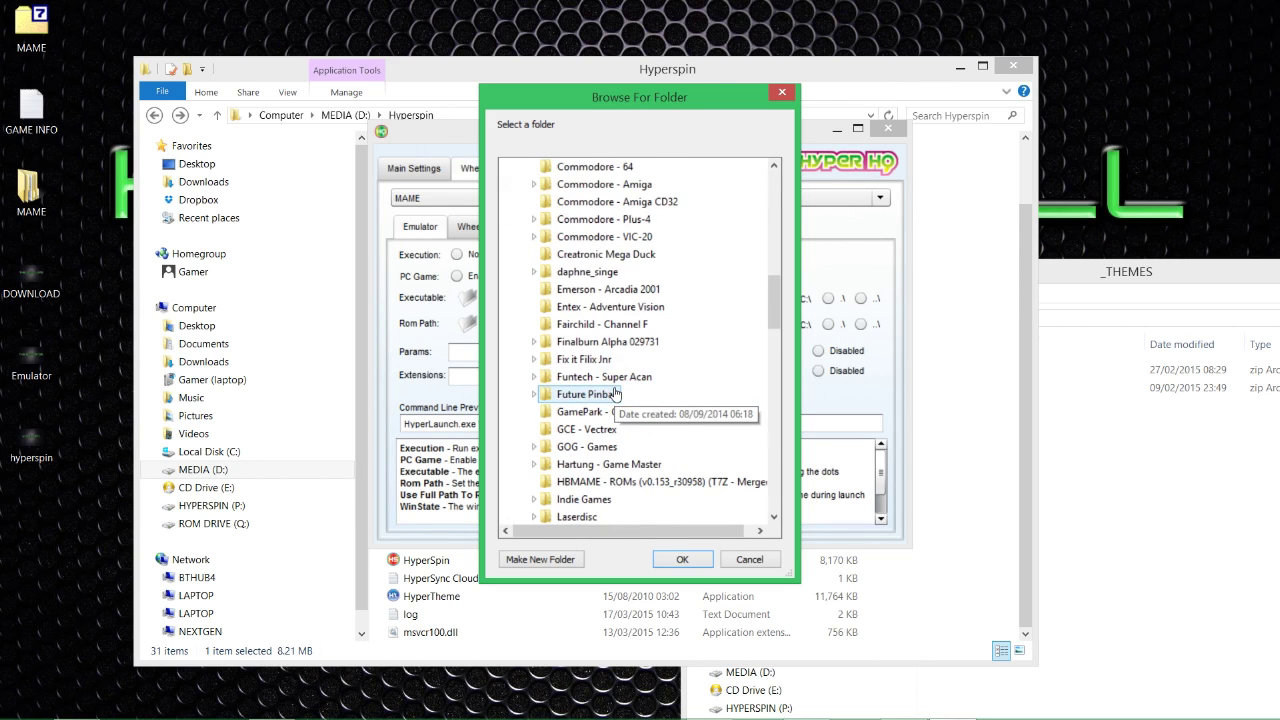
{"action": "scroll", "coordinate": [615, 394], "scroll_direction": "down", "scroll_amount": 4}
{"action": "left_click", "coordinate": [612, 342]}
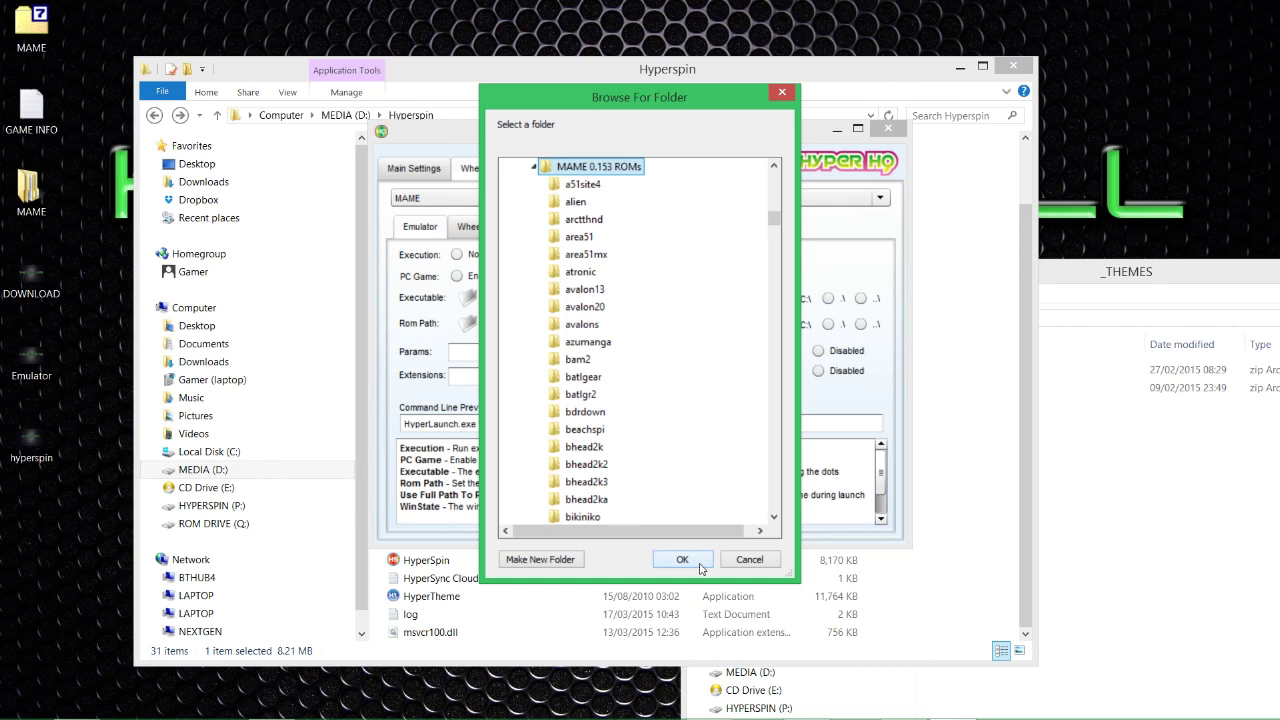
{"action": "left_click", "coordinate": [682, 559]}
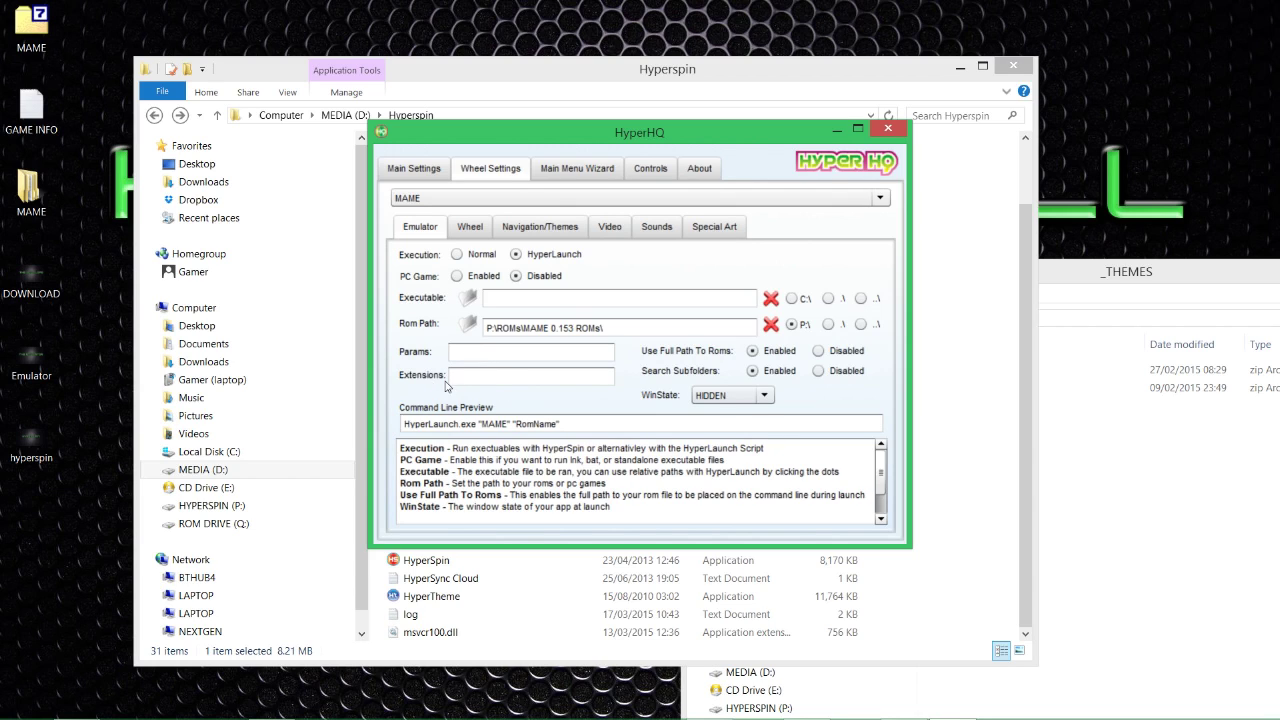
- Set the MAME wheel's ROM extensions to 7z,zip,rar,chd
{"action": "left_click", "coordinate": [477, 374]}
{"action": "type", "text": "zip,rar,chd"}
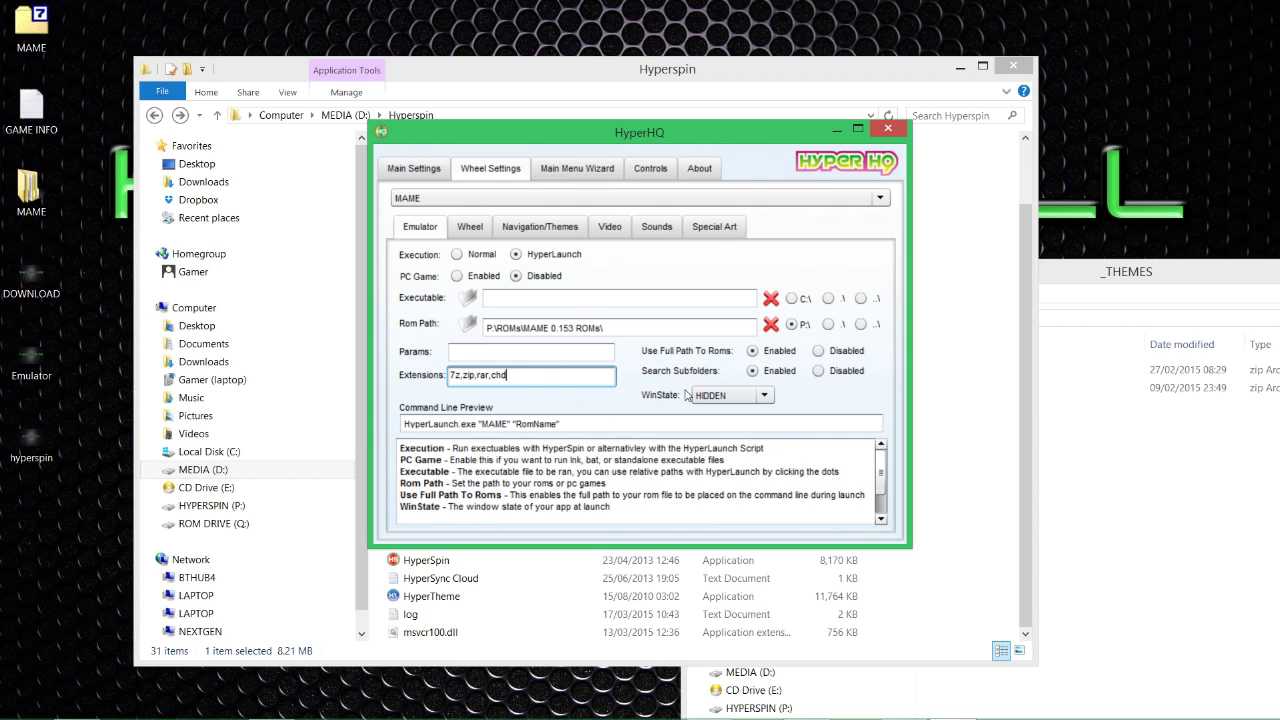
- Check the file types in the MAME 0.153 ROMs folder on HYPERSPIN (P:), including the raycris subfolder, and close that window
{"action": "left_click", "coordinate": [1123, 505]}
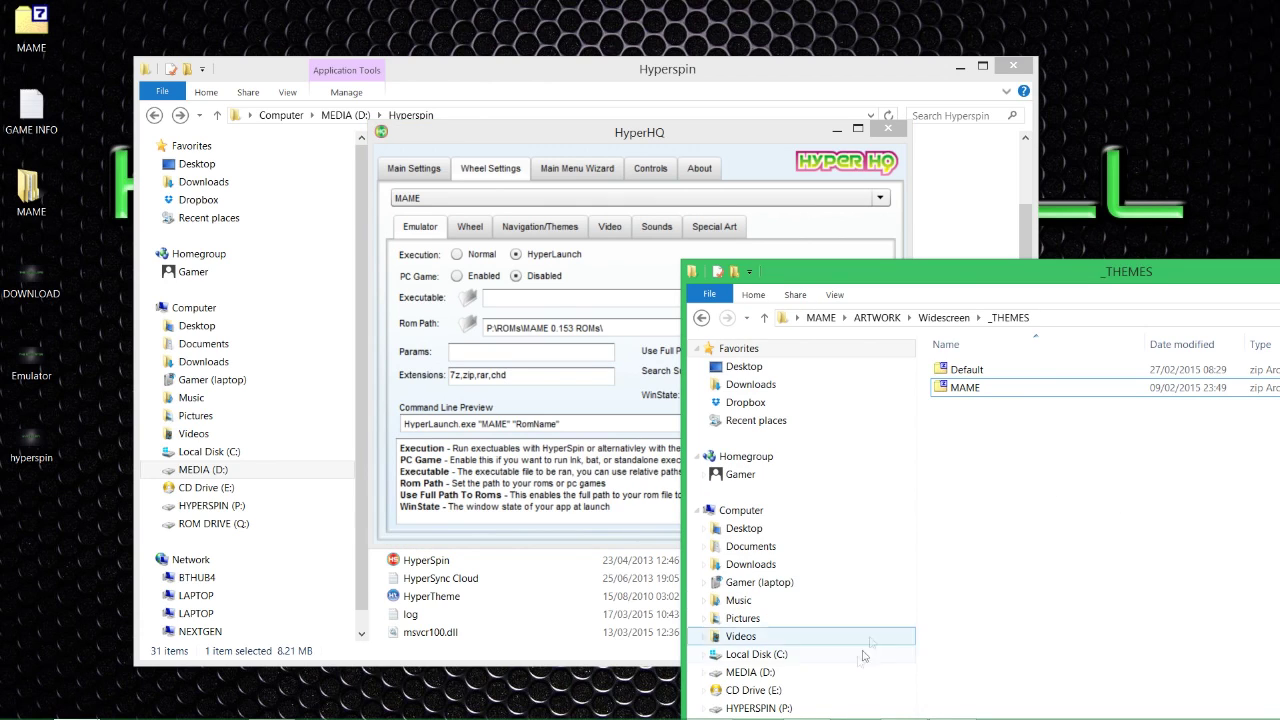
{"action": "left_click", "coordinate": [760, 707]}
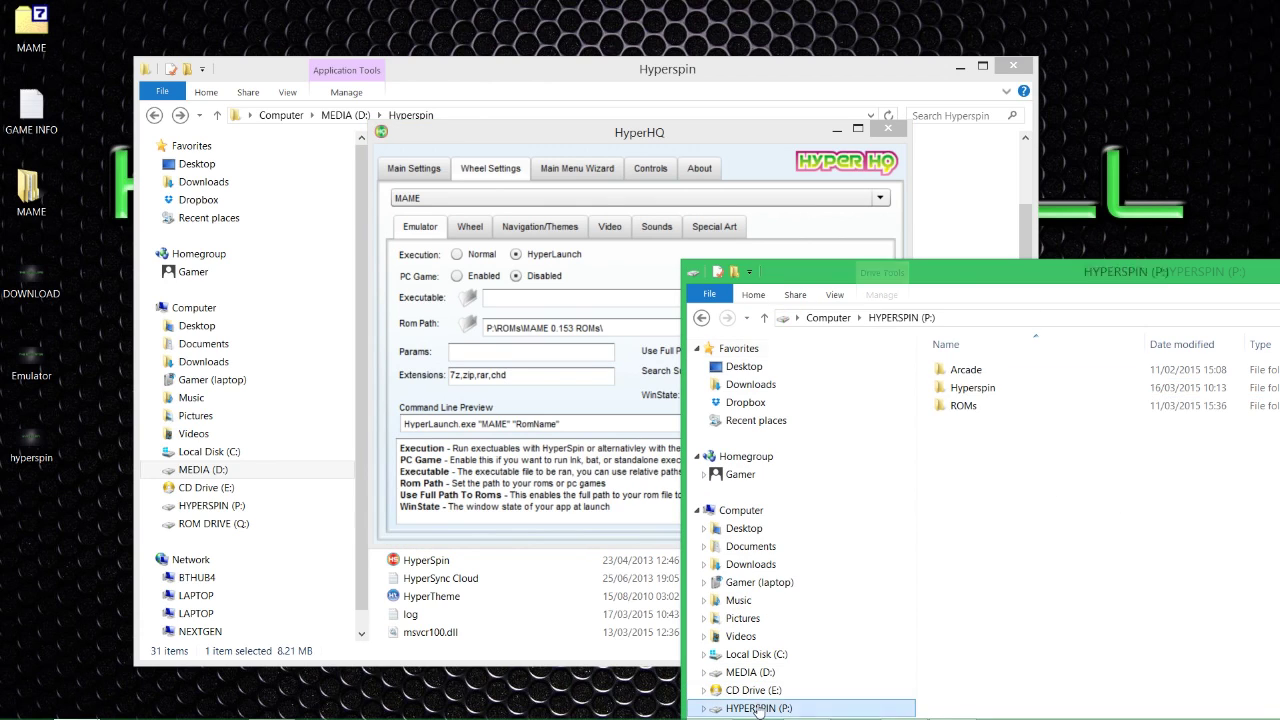
{"action": "double_click", "coordinate": [962, 408]}
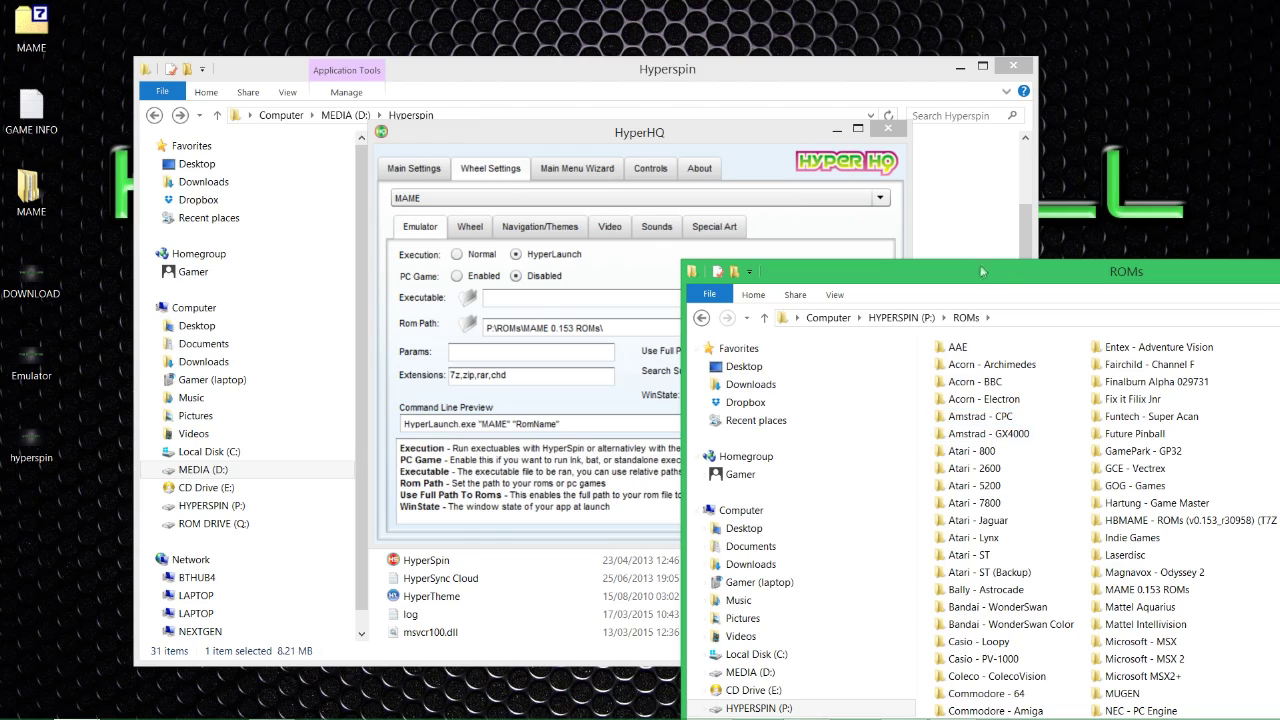
{"action": "left_click_drag", "start_coordinate": [972, 272], "coordinate": [860, 106]}
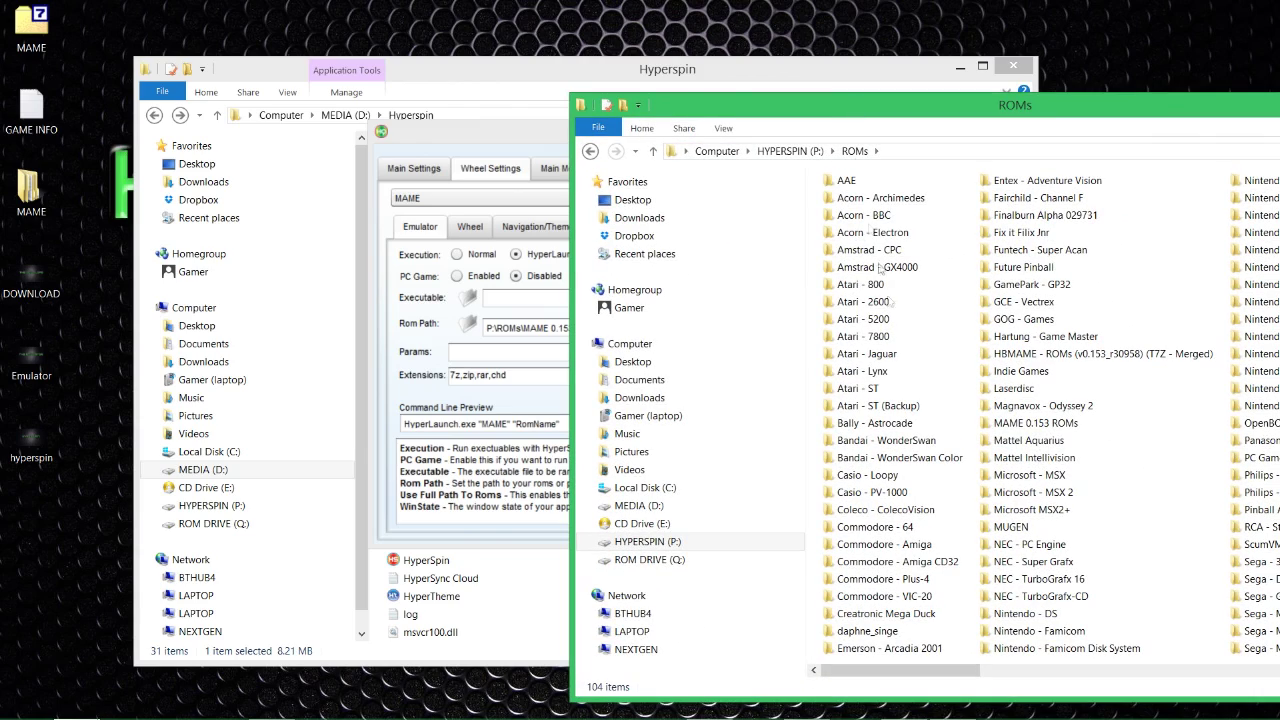
{"action": "double_click", "coordinate": [1032, 423]}
{"action": "scroll", "coordinate": [932, 400], "scroll_direction": "down", "scroll_amount": 15}
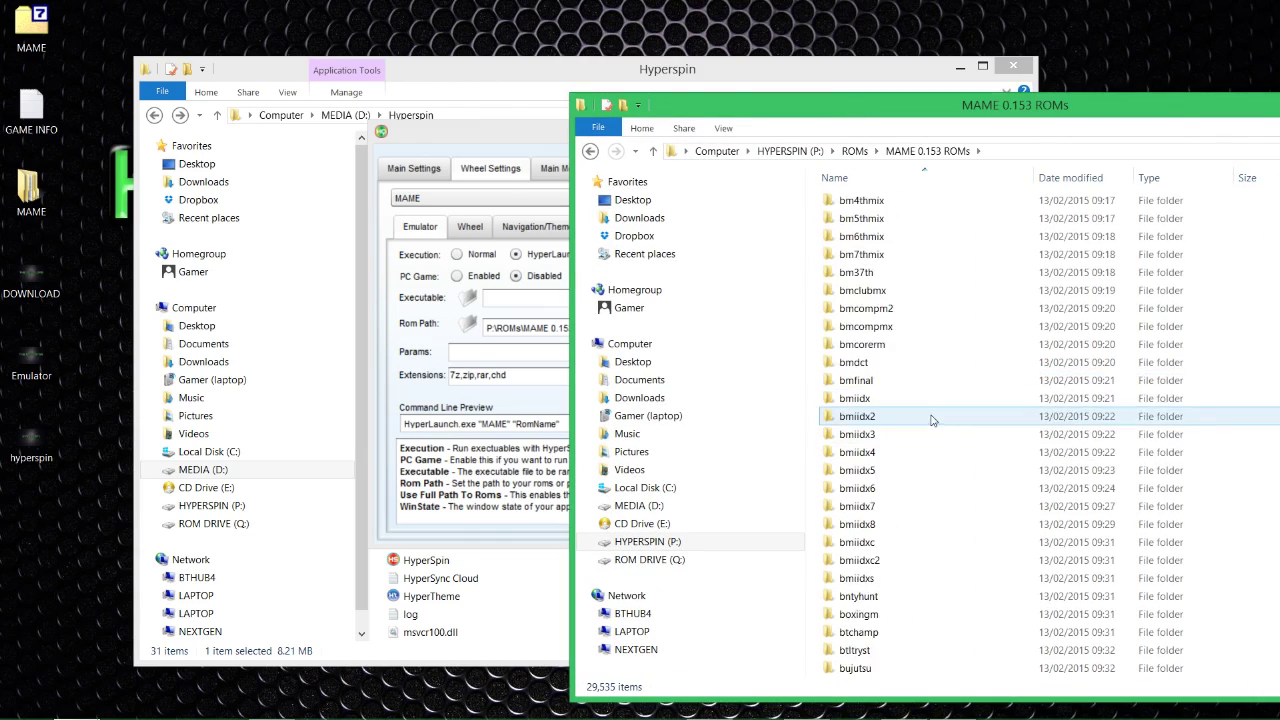
{"action": "scroll", "coordinate": [934, 432], "scroll_direction": "down", "scroll_amount": 10}
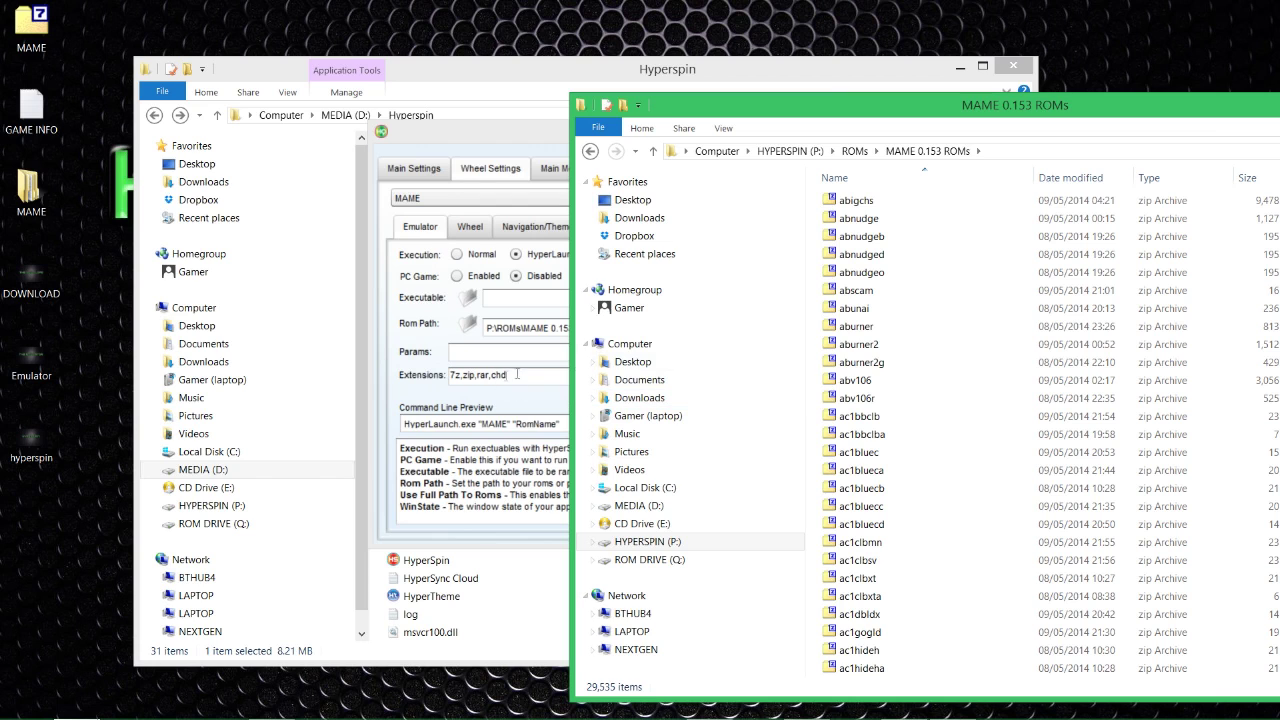
{"action": "scroll", "coordinate": [950, 458], "scroll_direction": "up", "scroll_amount": 5}
{"action": "scroll", "coordinate": [985, 463], "scroll_direction": "up", "scroll_amount": 5}
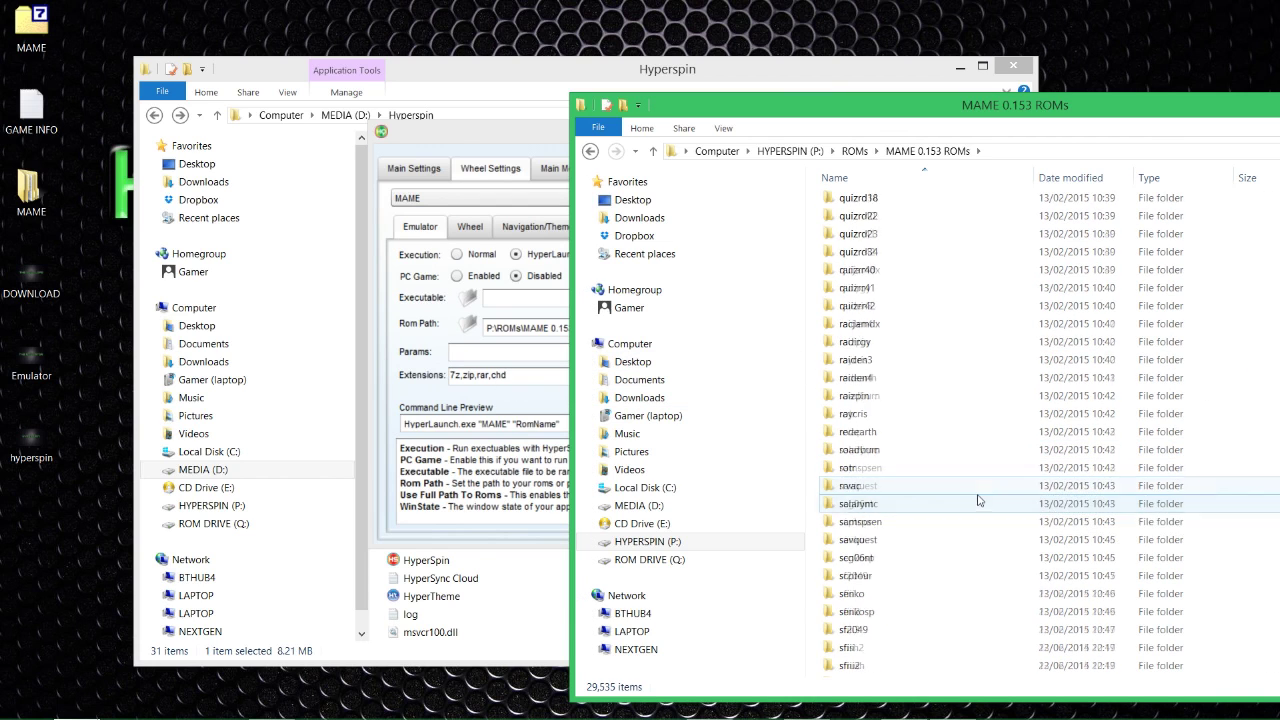
{"action": "double_click", "coordinate": [925, 416]}
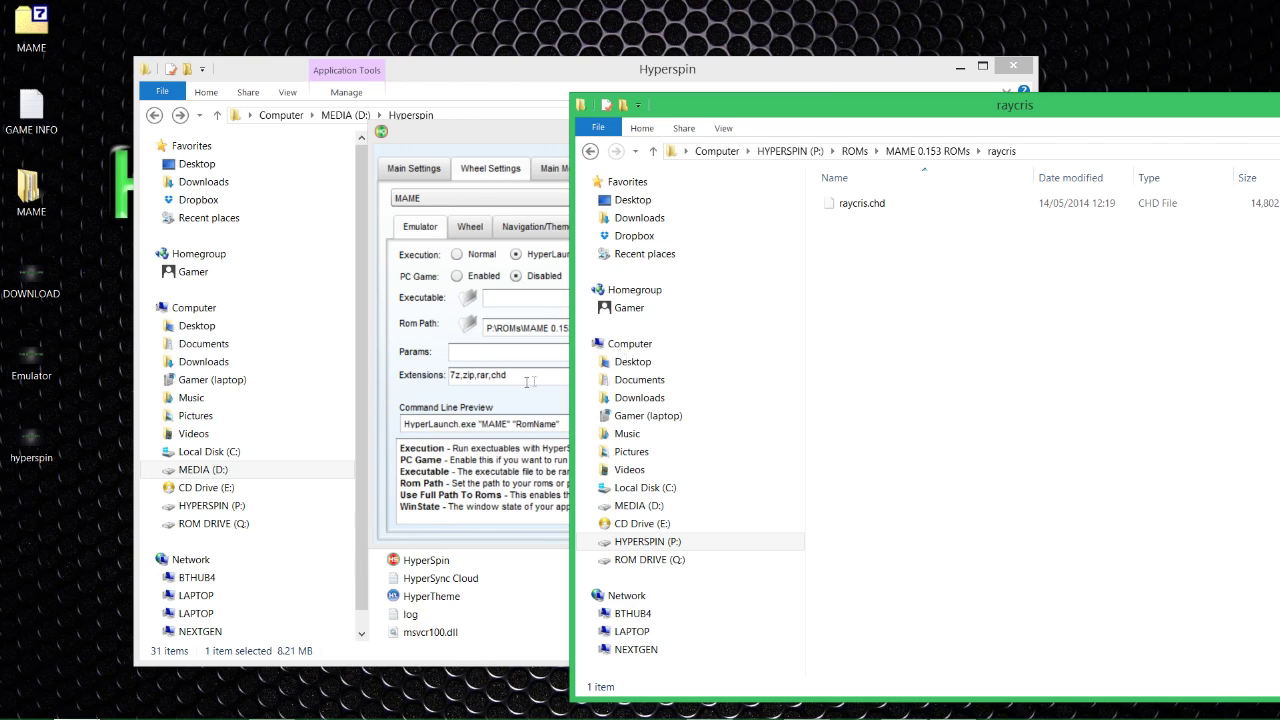
{"action": "left_click_drag", "start_coordinate": [812, 110], "coordinate": [468, 198]}
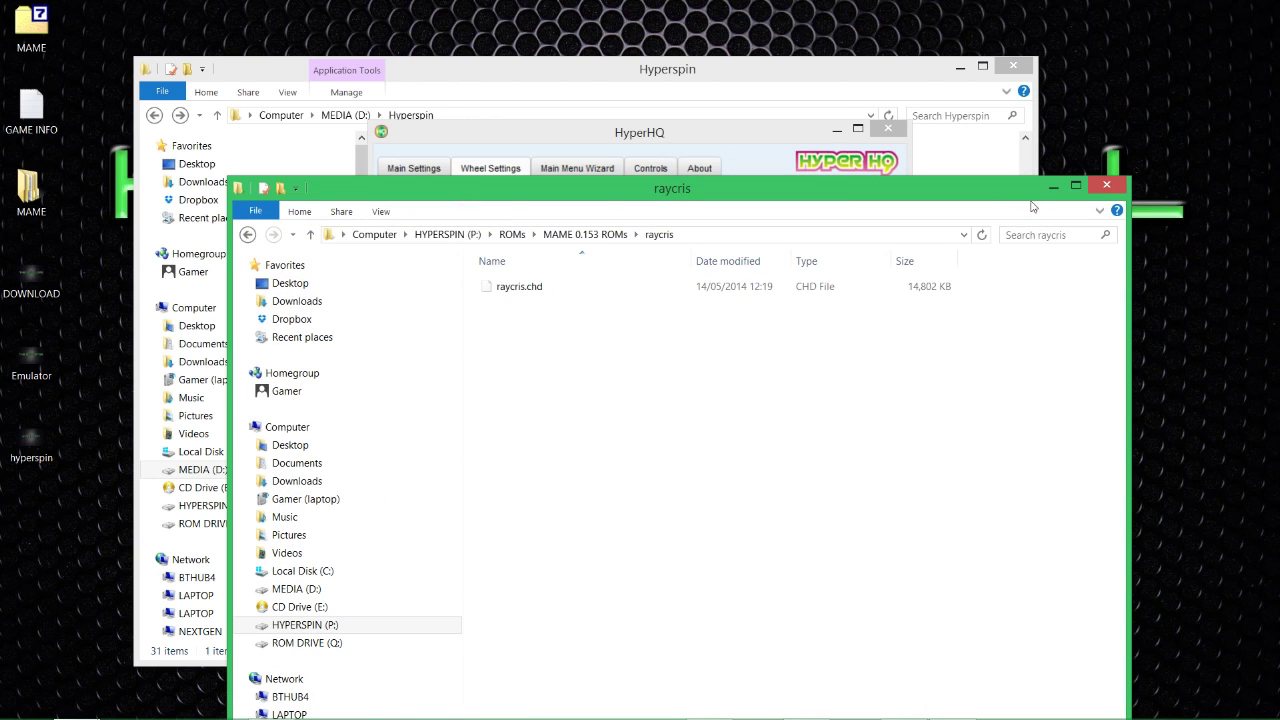
{"action": "left_click", "coordinate": [1107, 186]}
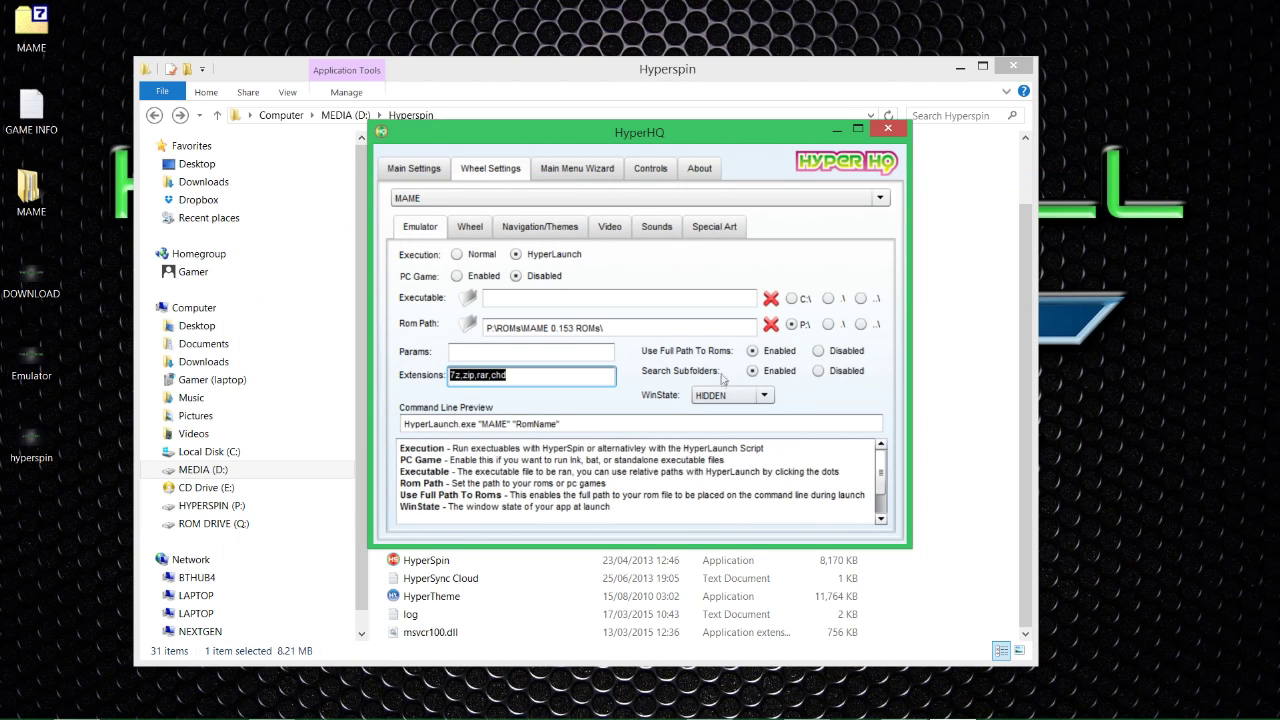
- Set the MAME wheel's alpha to 0 and its style to vertical, and view the wheel text settings
{"action": "left_click", "coordinate": [469, 229]}
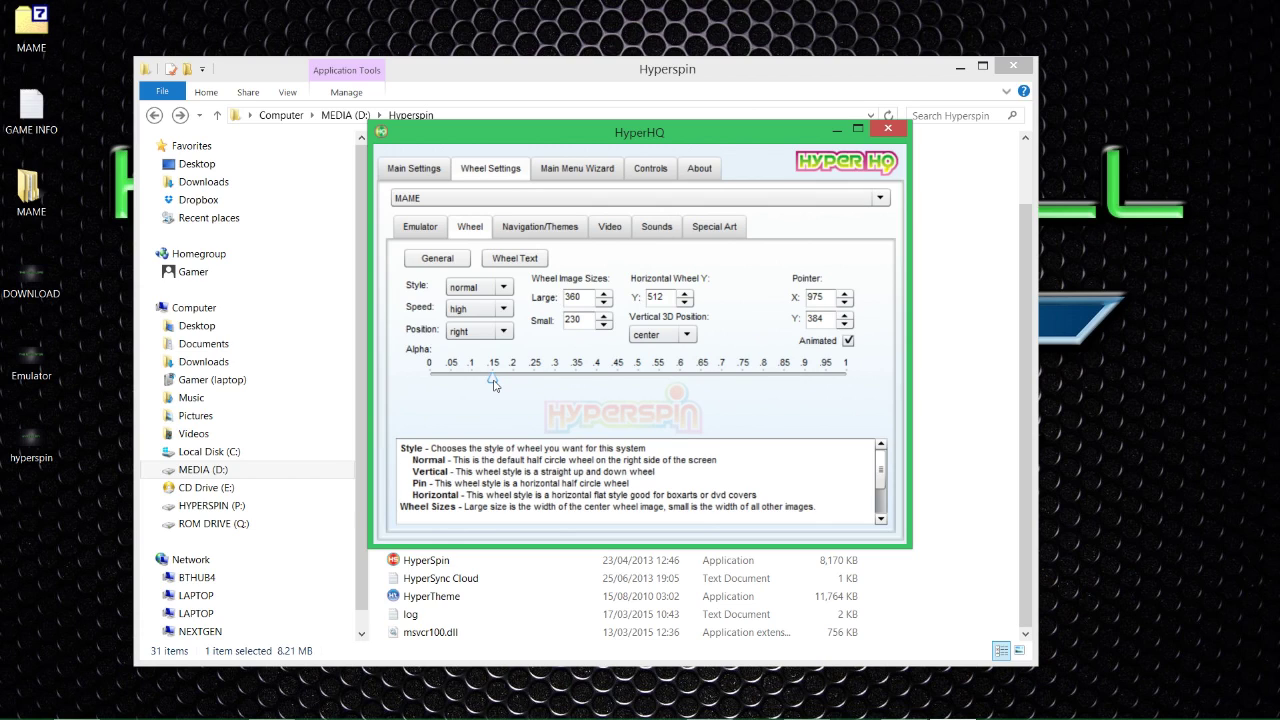
{"action": "left_click_drag", "start_coordinate": [490, 378], "coordinate": [846, 378]}
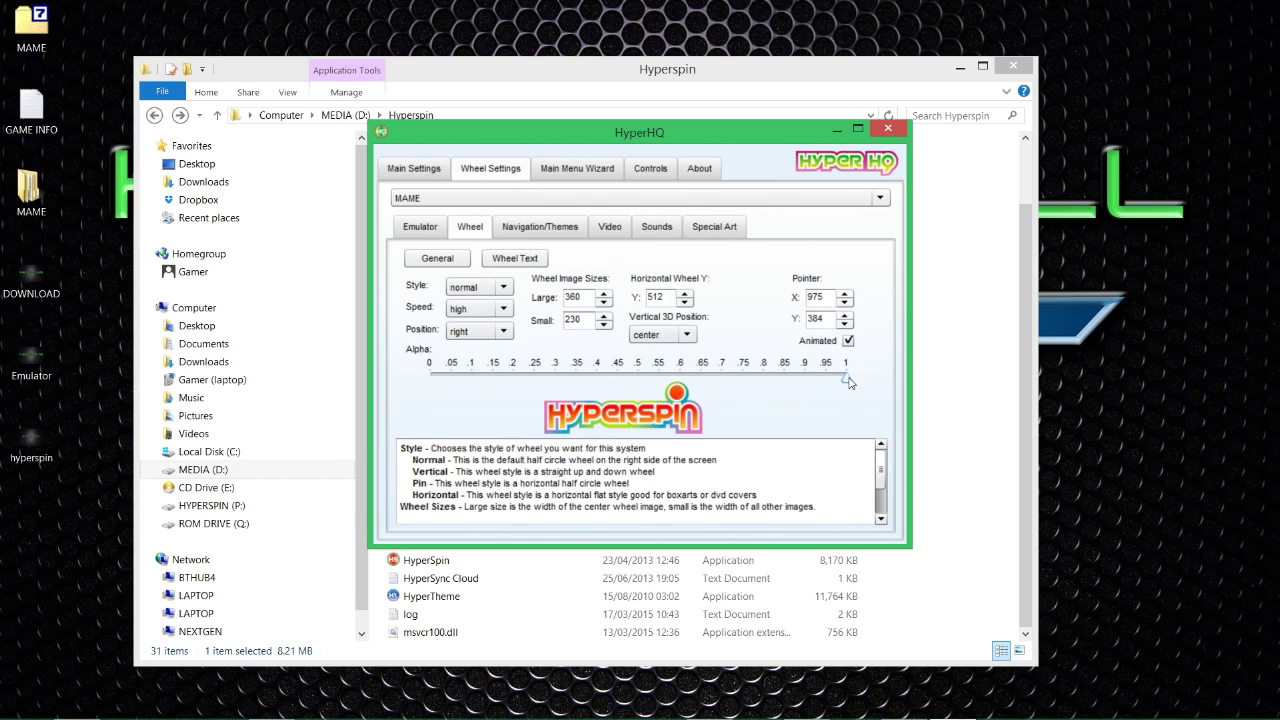
{"action": "left_click_drag", "start_coordinate": [848, 380], "coordinate": [424, 388]}
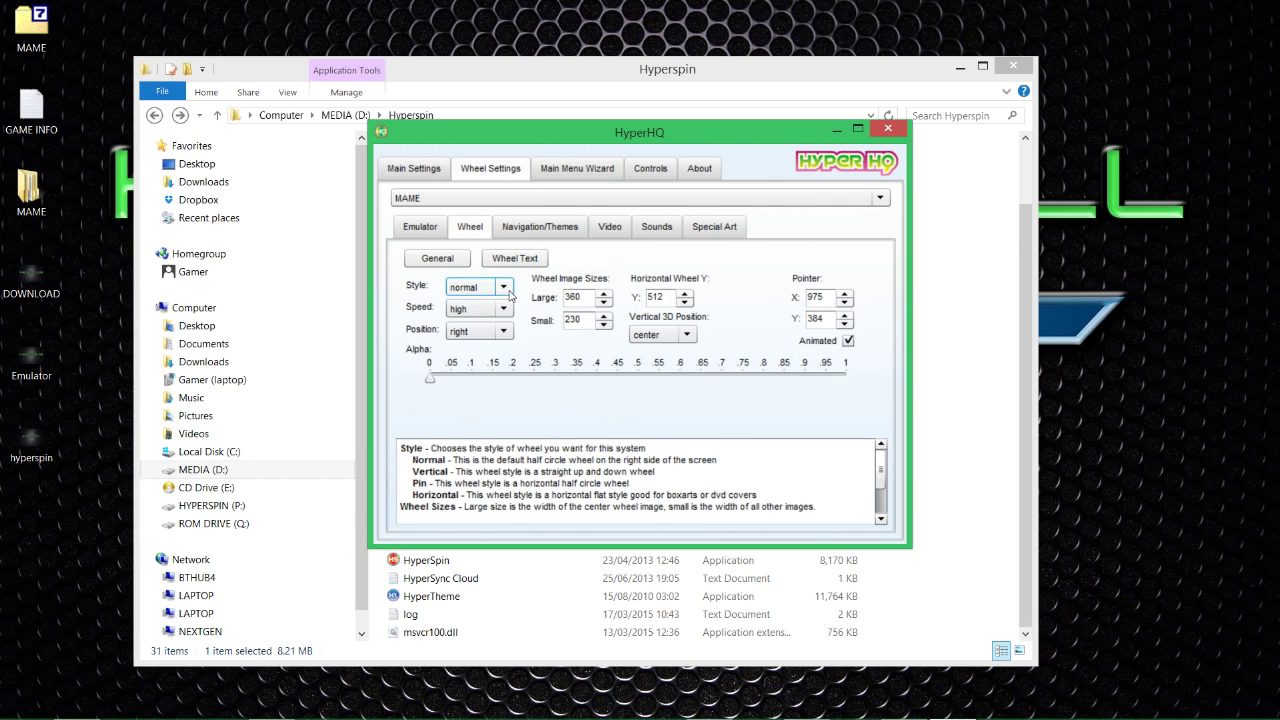
{"action": "left_click", "coordinate": [476, 287]}
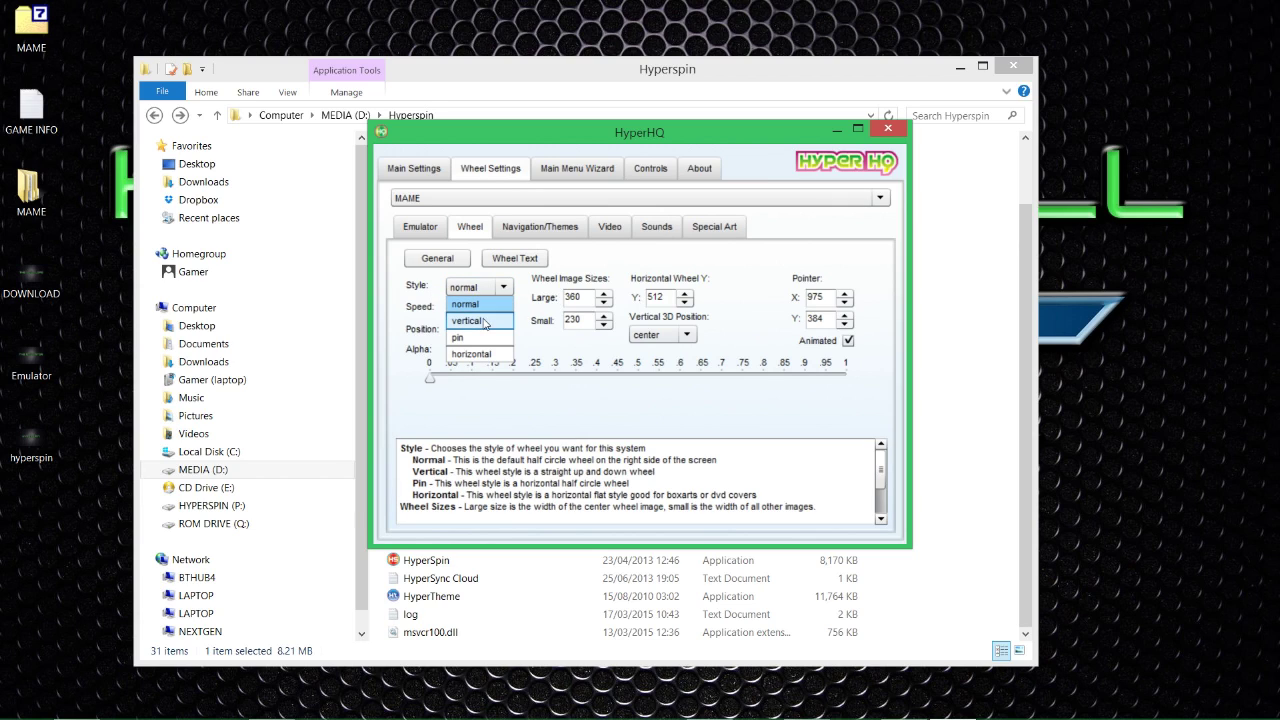
{"action": "left_click", "coordinate": [484, 321]}
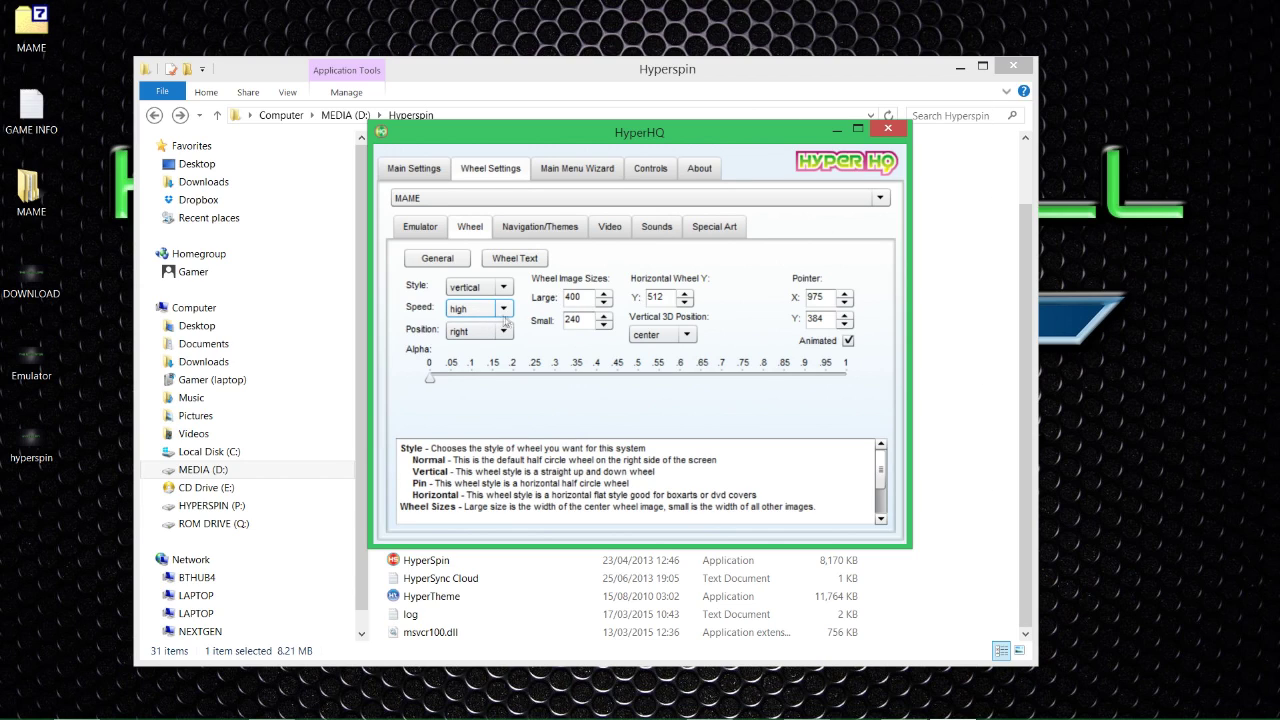
{"action": "left_click", "coordinate": [580, 324]}
{"action": "left_click", "coordinate": [516, 264]}
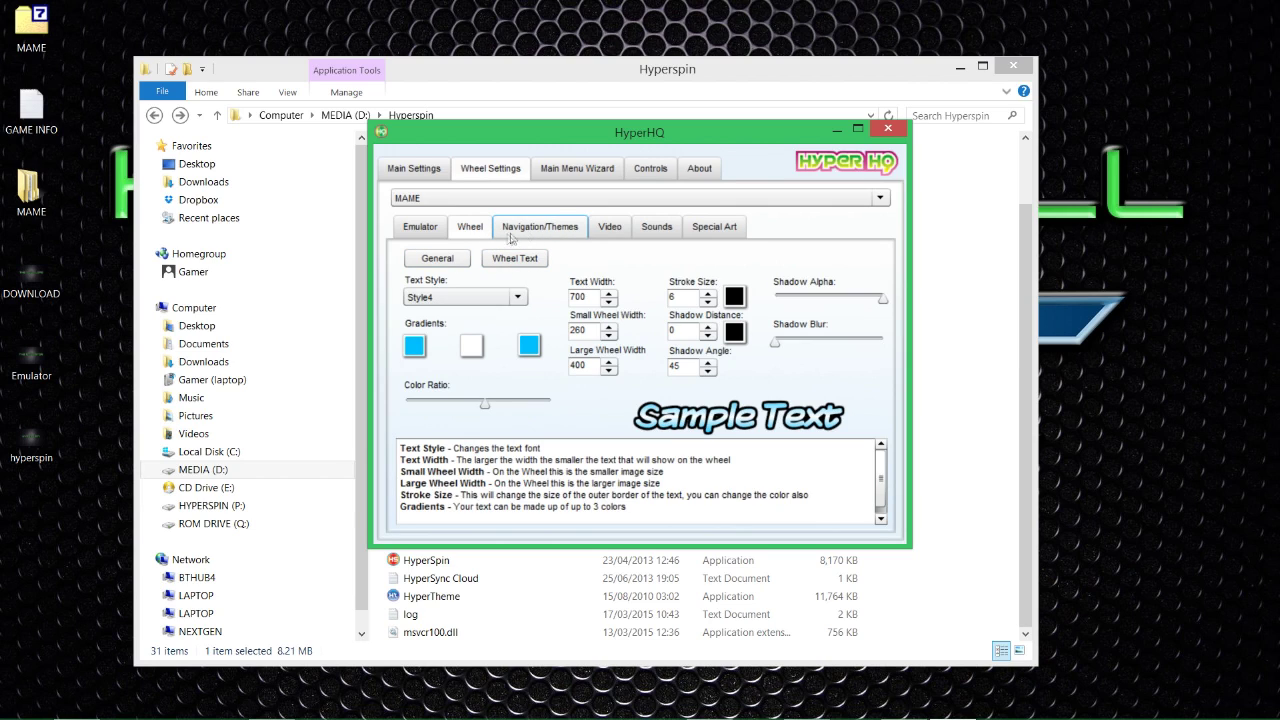
- Turn on the Roms Only, Wheels Only and Parents Only wheel filters, Remove Textfield Info and Clones Use Parent Themes for MAME
{"action": "left_click", "coordinate": [514, 233]}
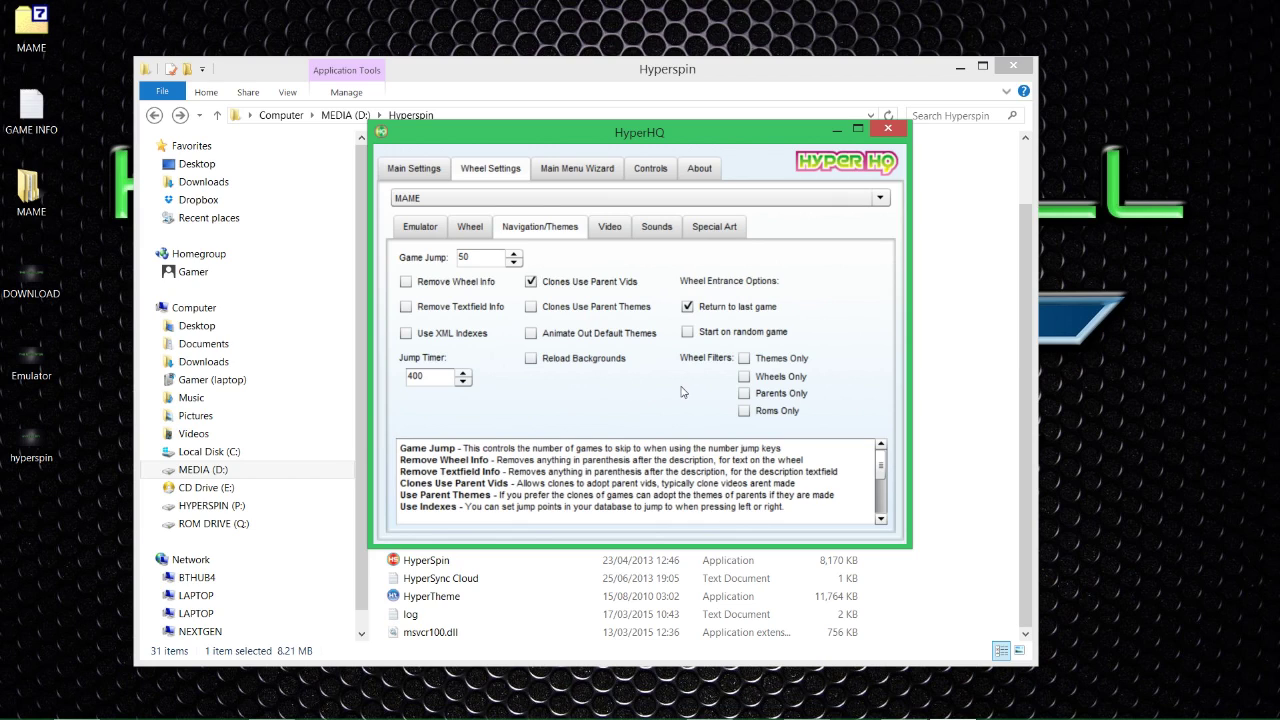
{"action": "left_click", "coordinate": [747, 415]}
{"action": "left_click", "coordinate": [745, 378]}
{"action": "left_click", "coordinate": [746, 398]}
{"action": "left_click", "coordinate": [406, 307]}
{"action": "left_click", "coordinate": [534, 318]}
- View the MAME video path and turn off wheel game sounds
{"action": "left_click", "coordinate": [620, 229]}
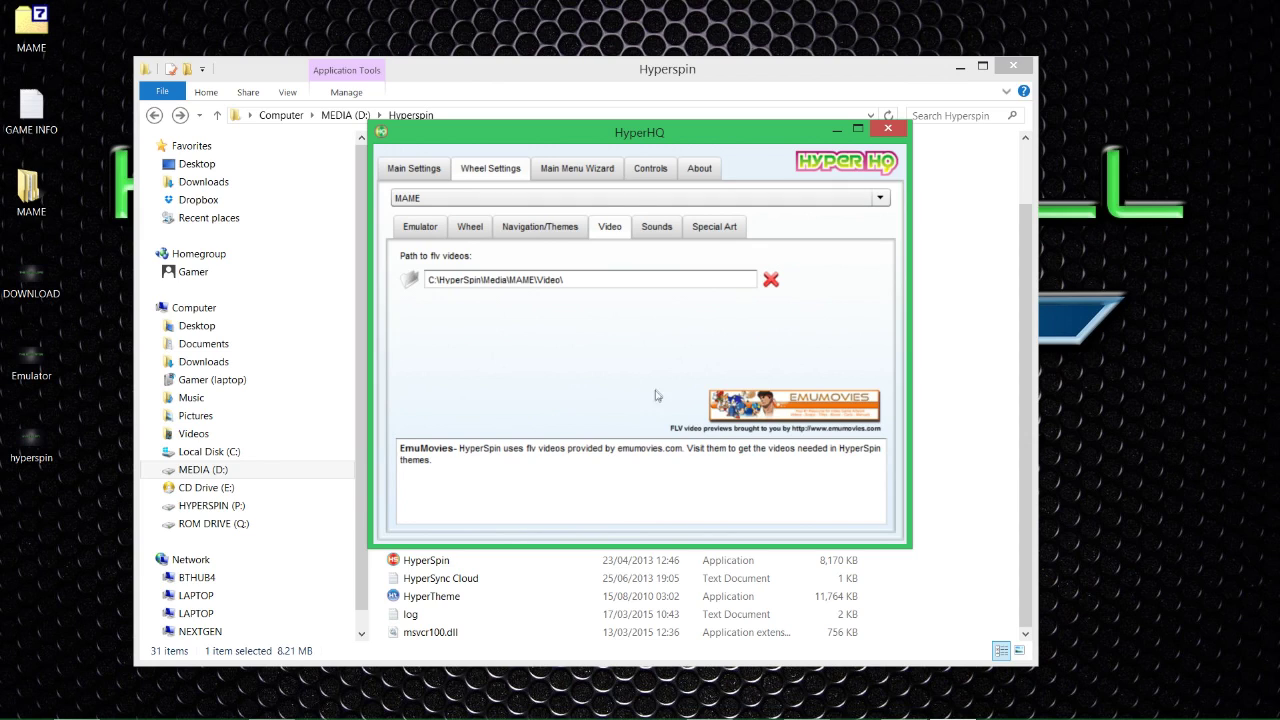
{"action": "left_click", "coordinate": [657, 234]}
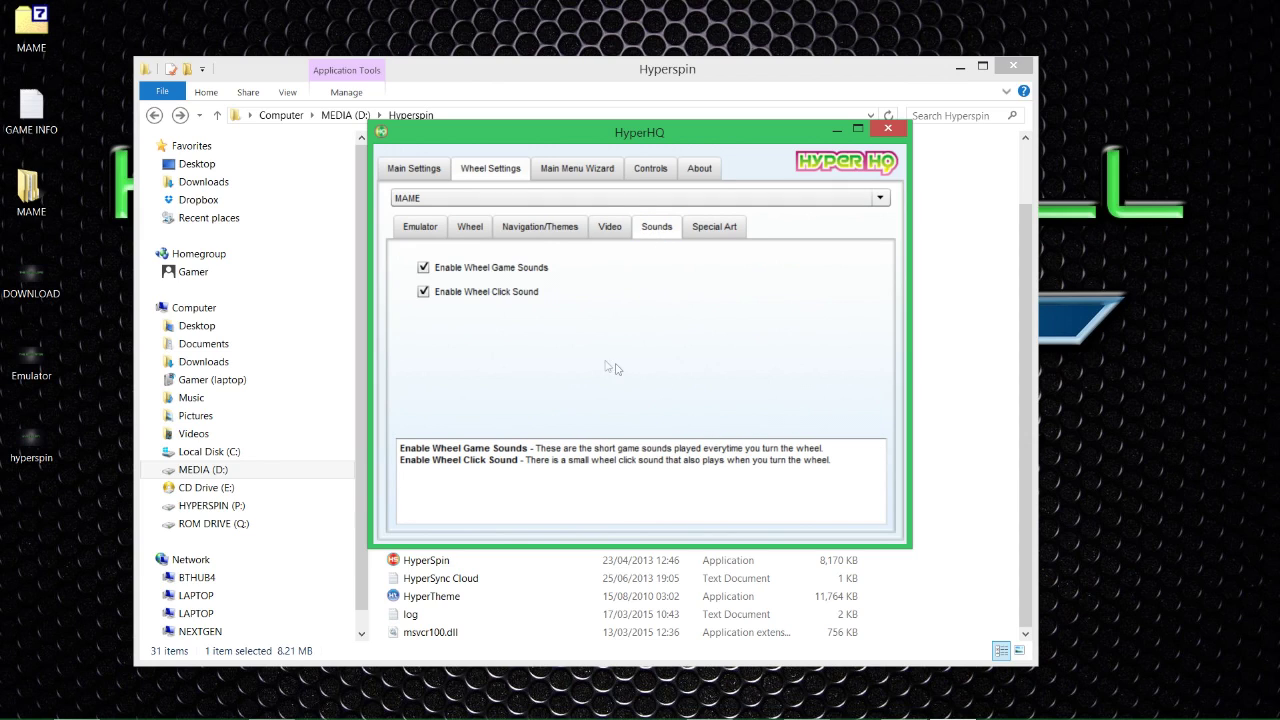
{"action": "left_click", "coordinate": [423, 267]}
- Disable Special Artwork A and C for MAME and turn off Use Default for Special Artwork B
{"action": "left_click", "coordinate": [705, 232]}
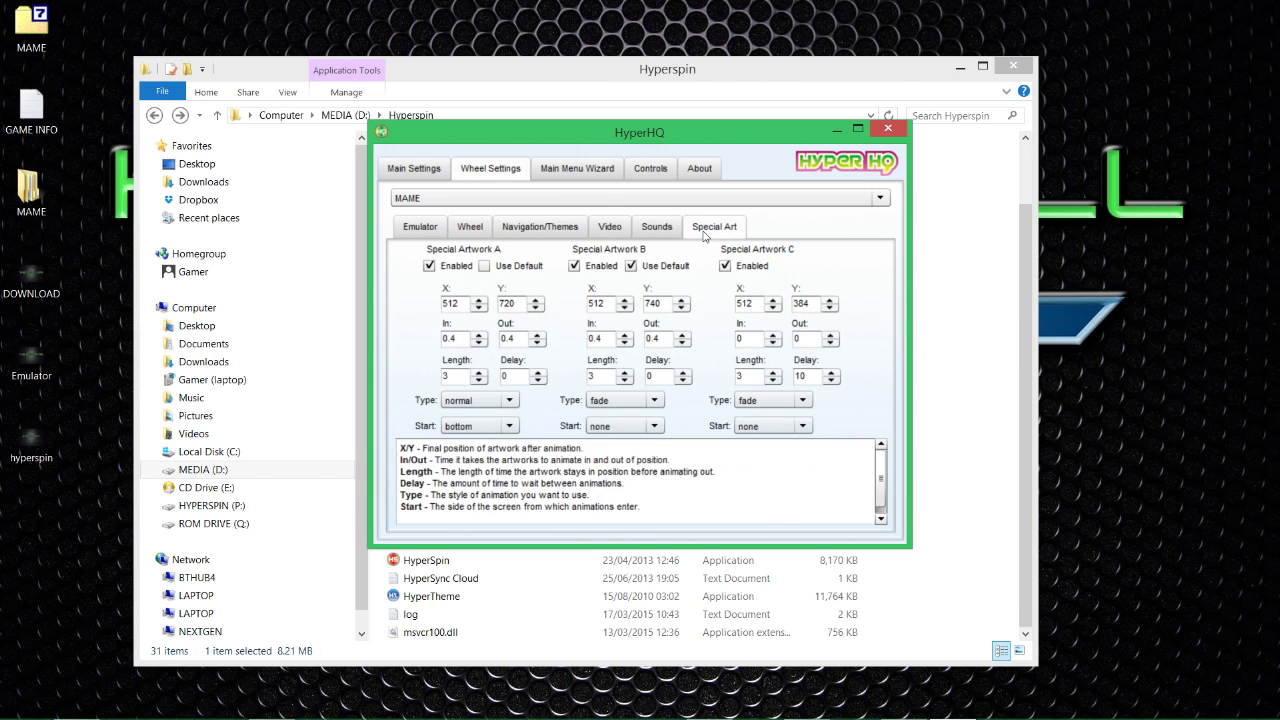
{"action": "left_click", "coordinate": [430, 266]}
{"action": "left_click", "coordinate": [632, 266]}
{"action": "left_click", "coordinate": [726, 266]}
- Set Special Artwork B's final position to X 500 and Y 384
{"action": "left_click_drag", "start_coordinate": [605, 301], "coordinate": [571, 303]}
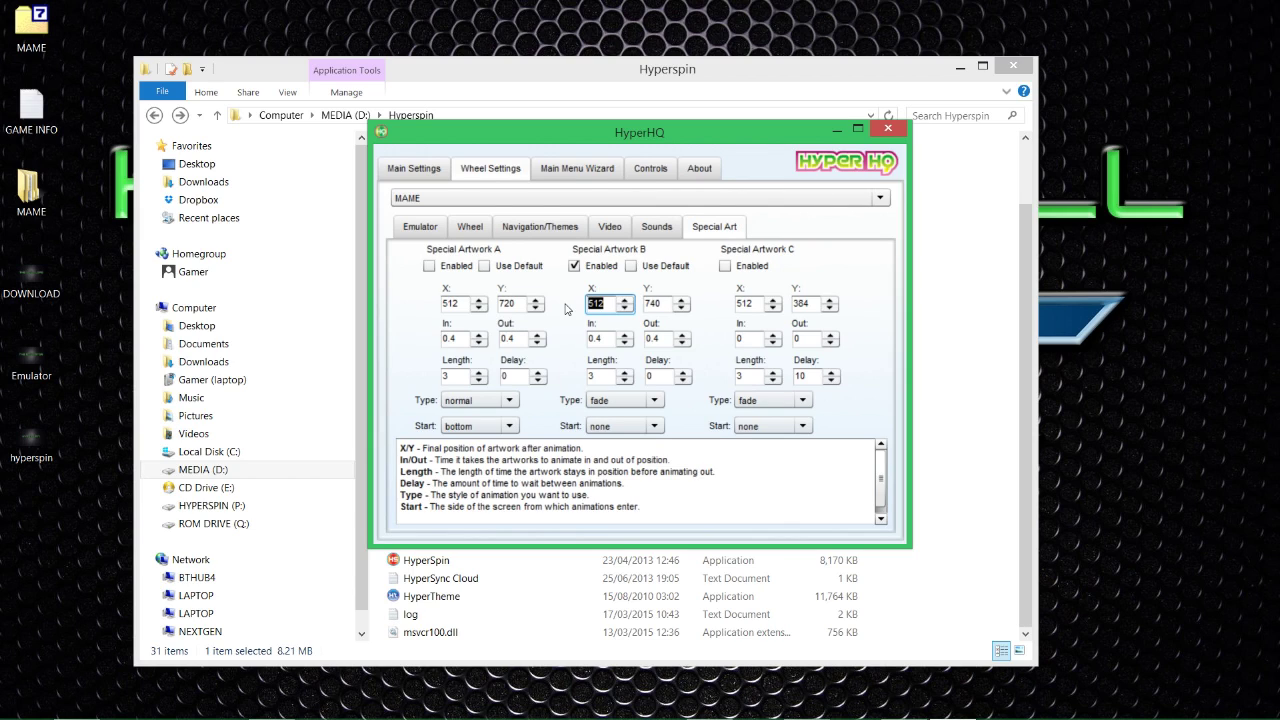
{"action": "type", "text": "500"}
{"action": "key", "text": "Tab"}
{"action": "type", "text": "384"}
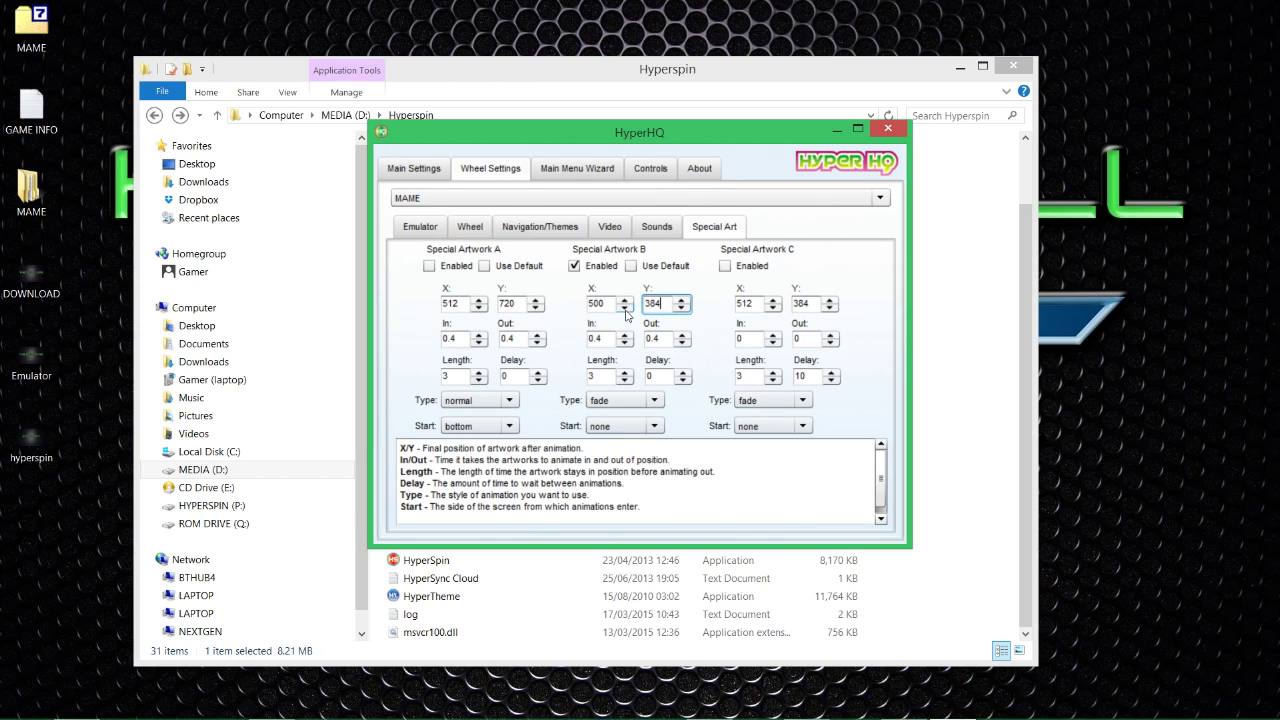
- Set Special Artwork B's In and Out times to 1 and its Delay to 3
{"action": "left_click_drag", "start_coordinate": [612, 338], "coordinate": [569, 348]}
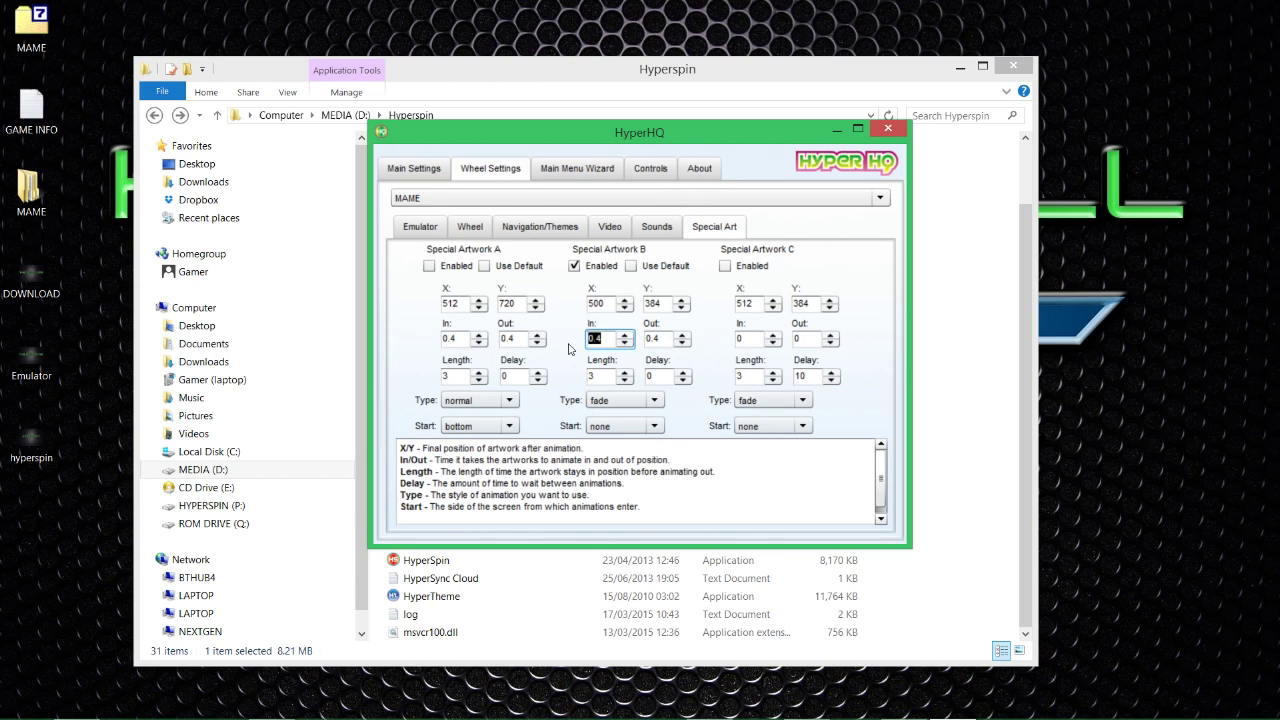
{"action": "left_click", "coordinate": [659, 338]}
{"action": "double_click", "coordinate": [655, 338]}
{"action": "type", "text": "1"}
{"action": "left_click", "coordinate": [654, 377]}
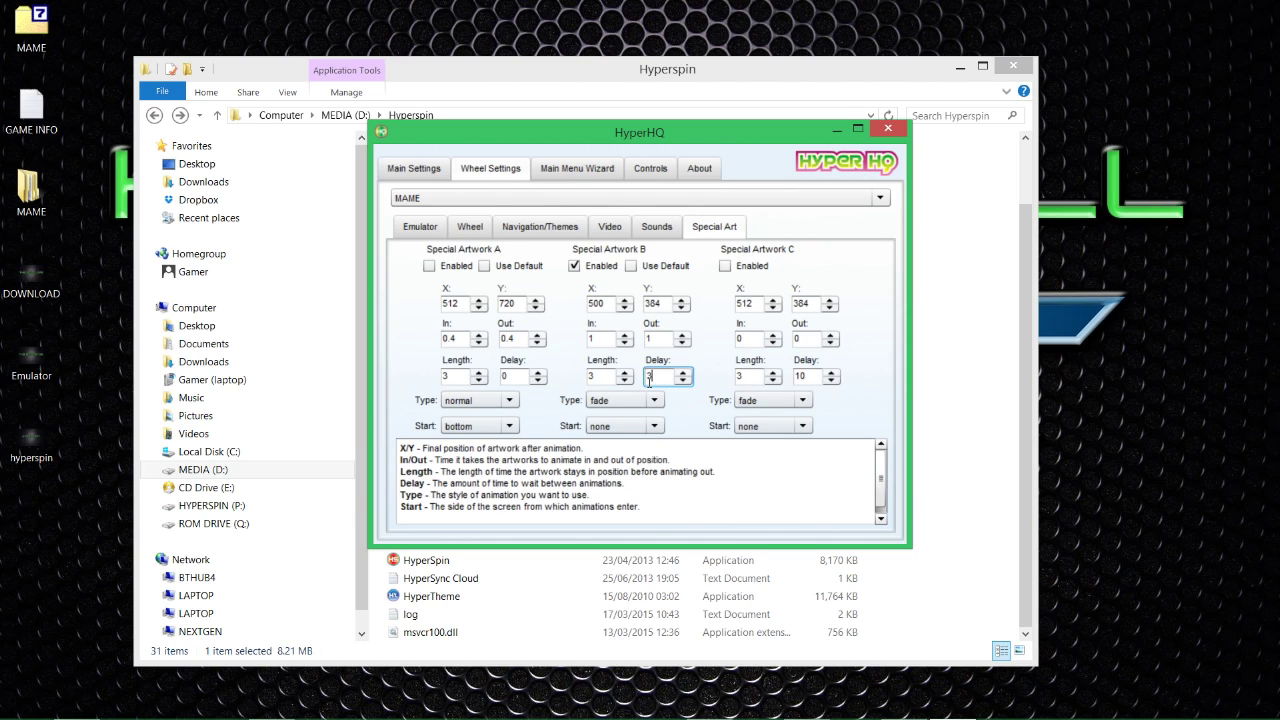
{"action": "type", "text": "3"}
- Review the MAME sound, video, navigation, wheel and emulator settings and close HyperHQ
{"action": "left_click", "coordinate": [656, 227]}
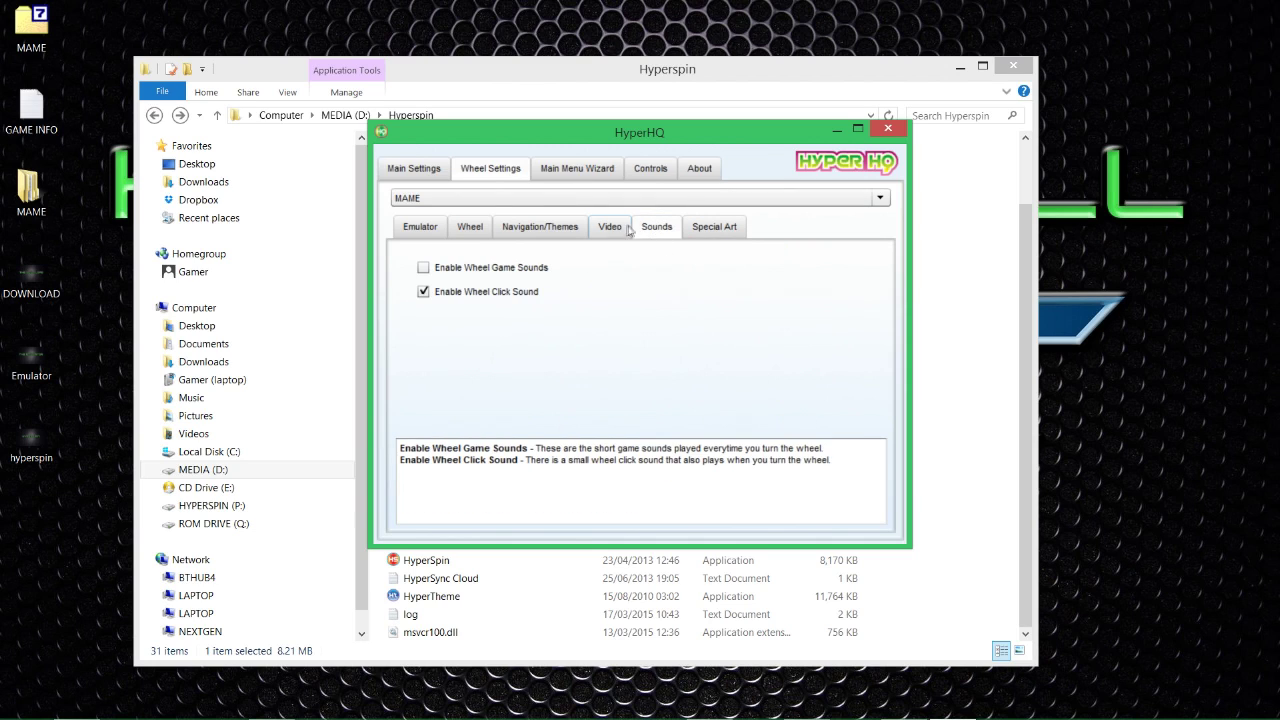
{"action": "left_click", "coordinate": [609, 227]}
{"action": "left_click", "coordinate": [559, 234]}
{"action": "left_click", "coordinate": [474, 229]}
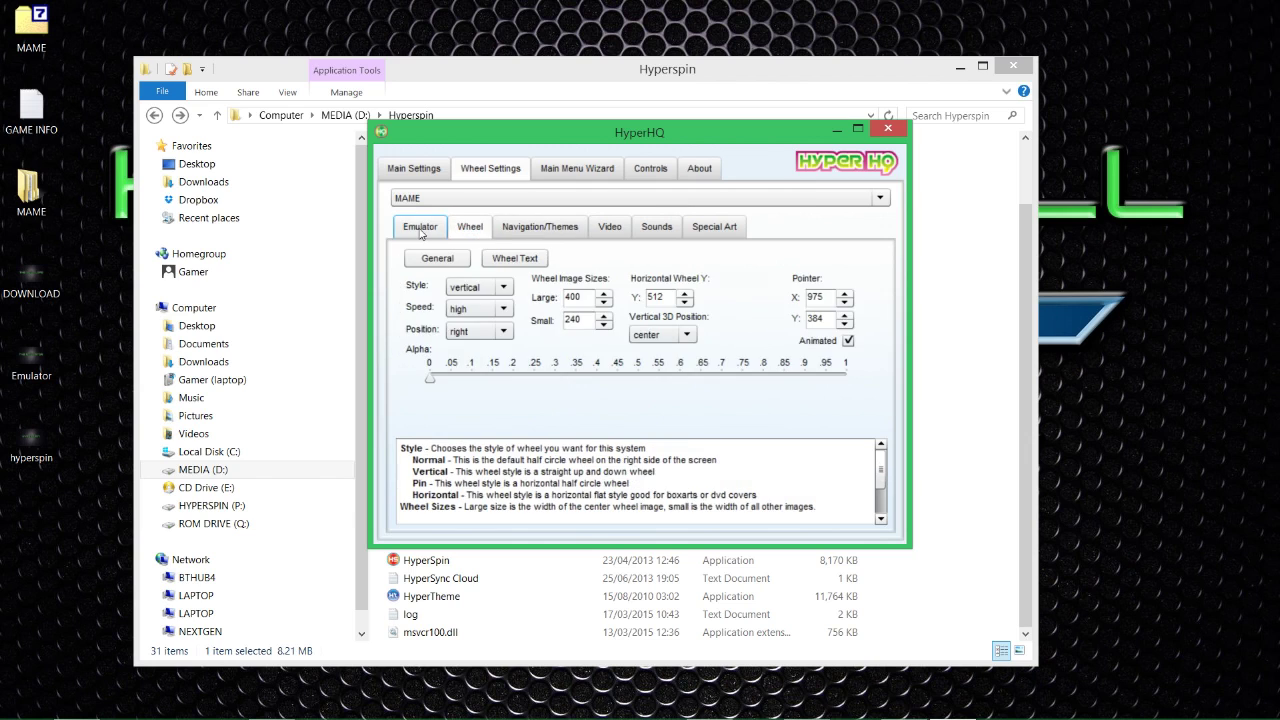
{"action": "left_click", "coordinate": [420, 228]}
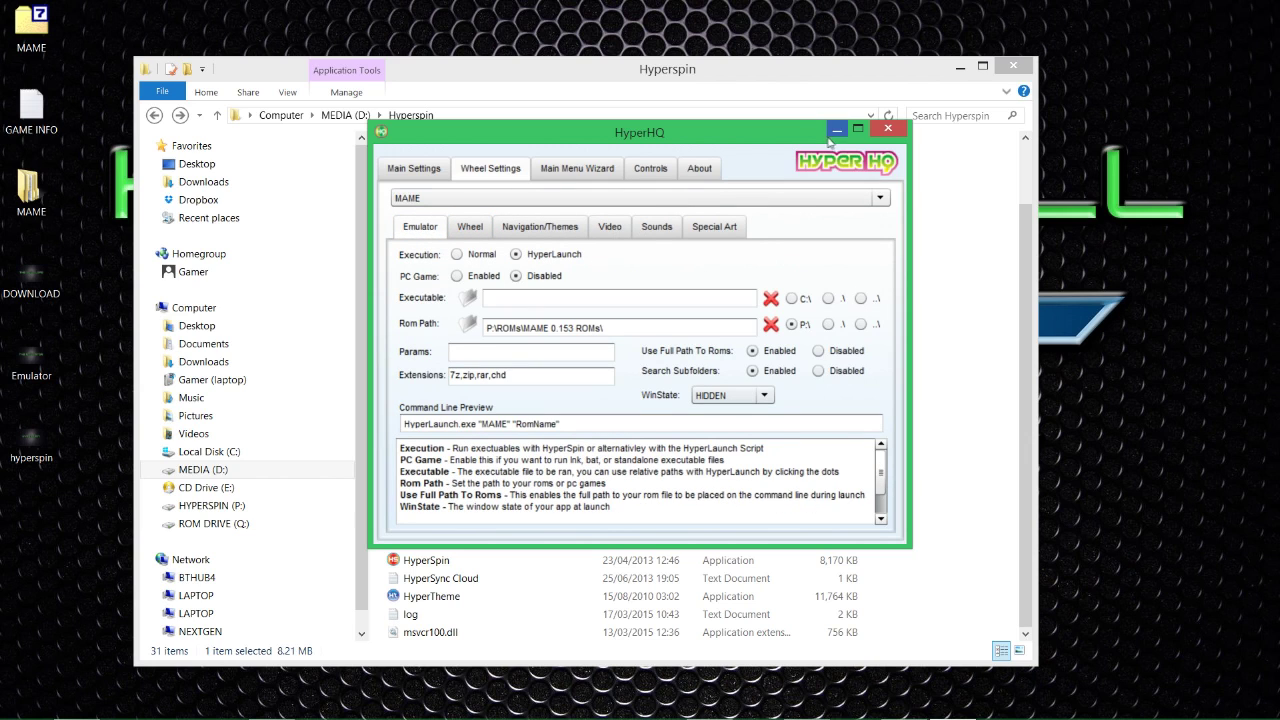
{"action": "left_click", "coordinate": [884, 128]}
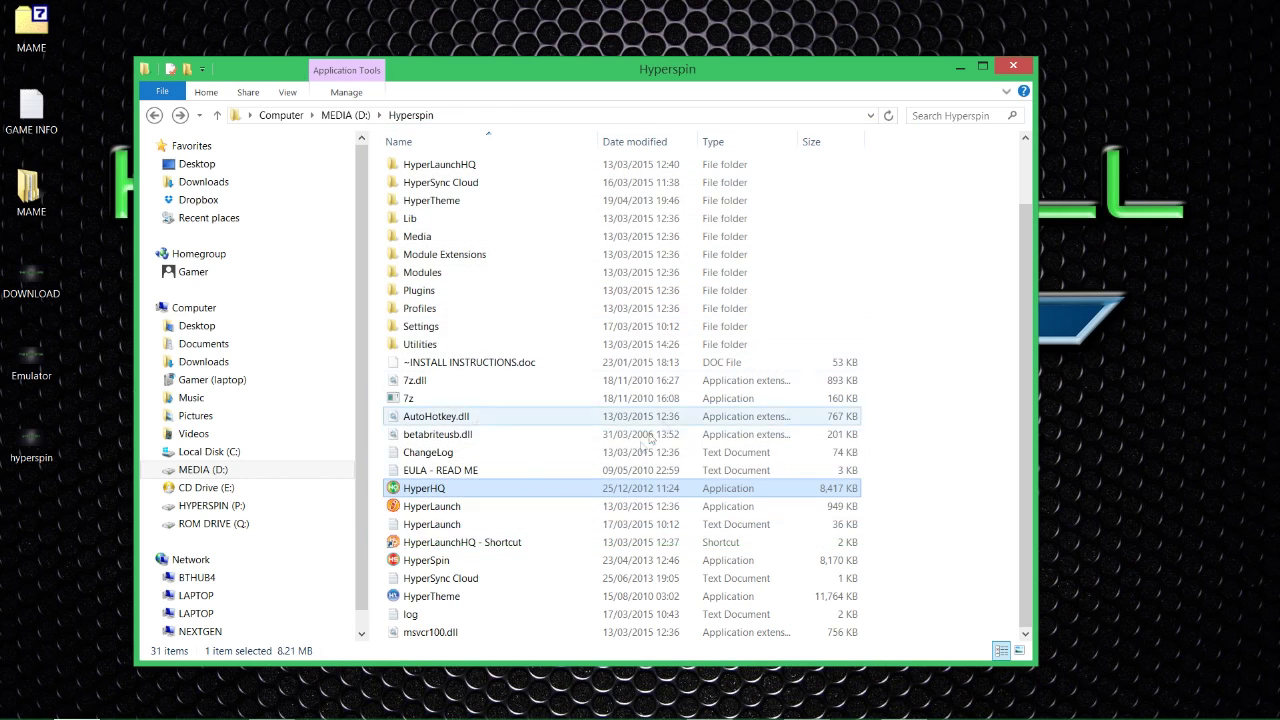
- Launch HyperSpin and enter the MAME wheel
{"action": "double_click", "coordinate": [522, 562]}
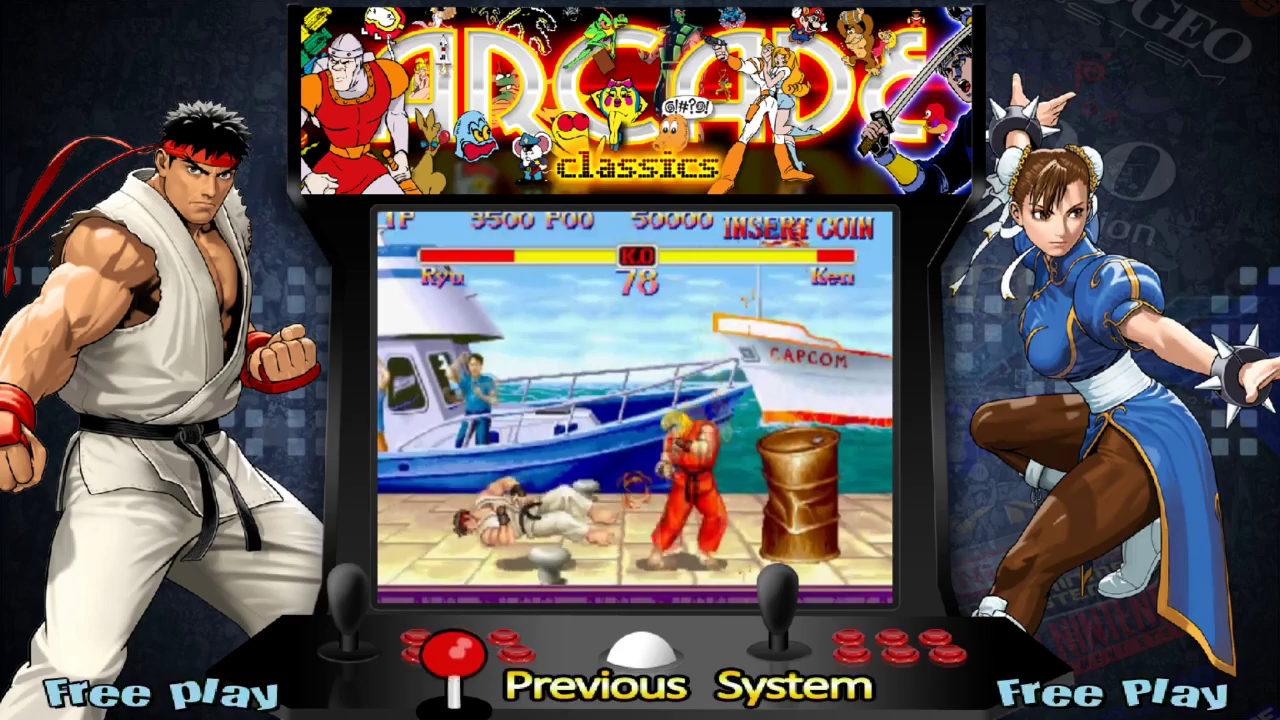
{"action": "key", "text": "Escape"}
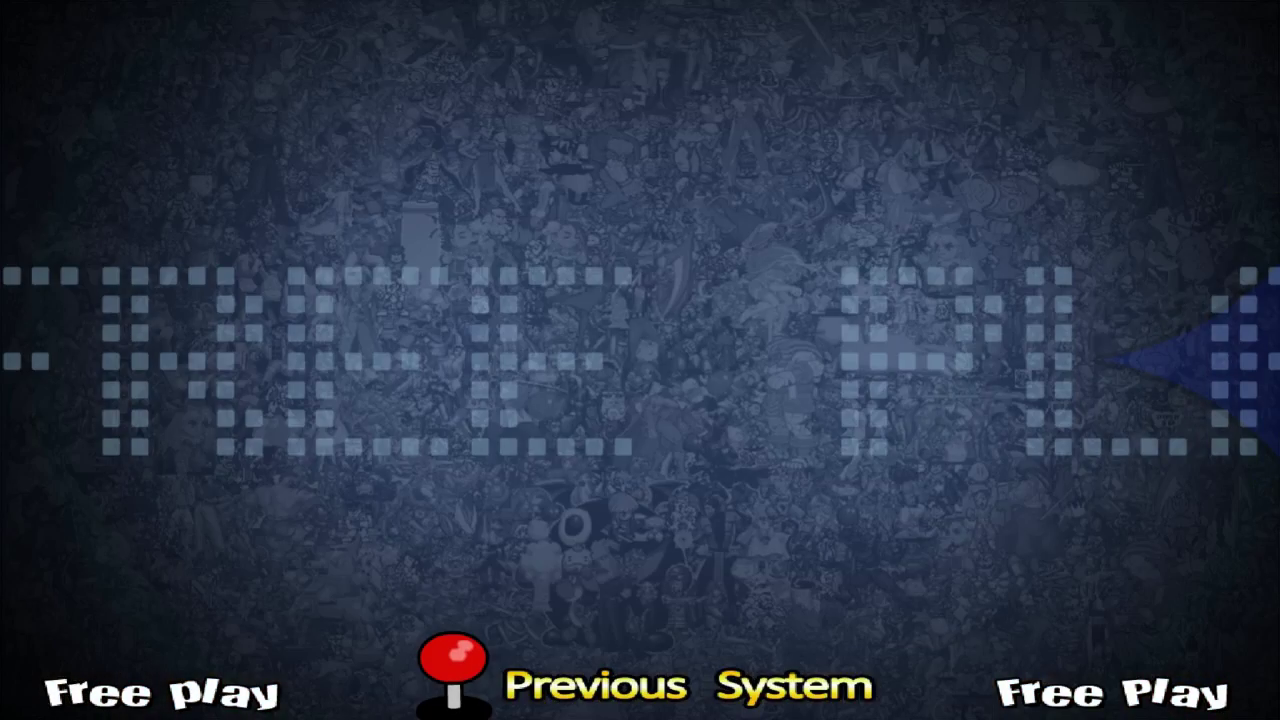
{"action": "key", "text": "Return"}
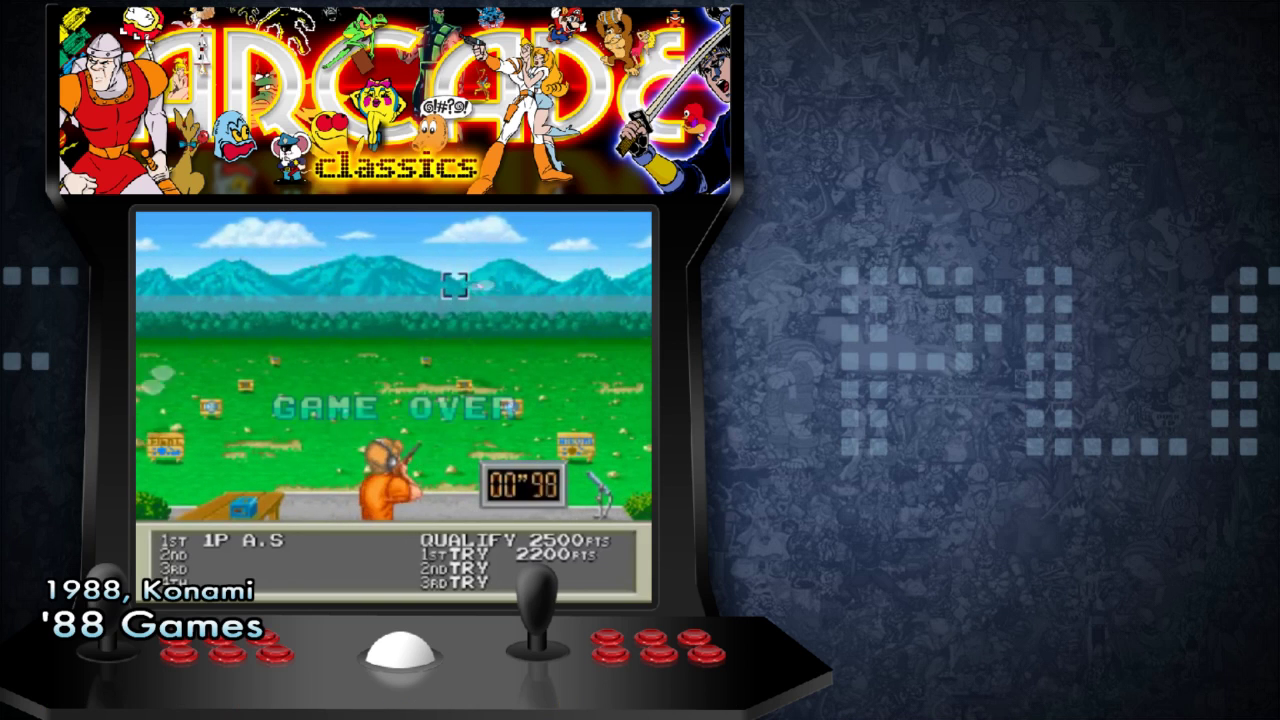
- Browse up and down the games at the end of the MAME wheel to check the vertical wheel layout
{"action": "key", "text": "Up"}
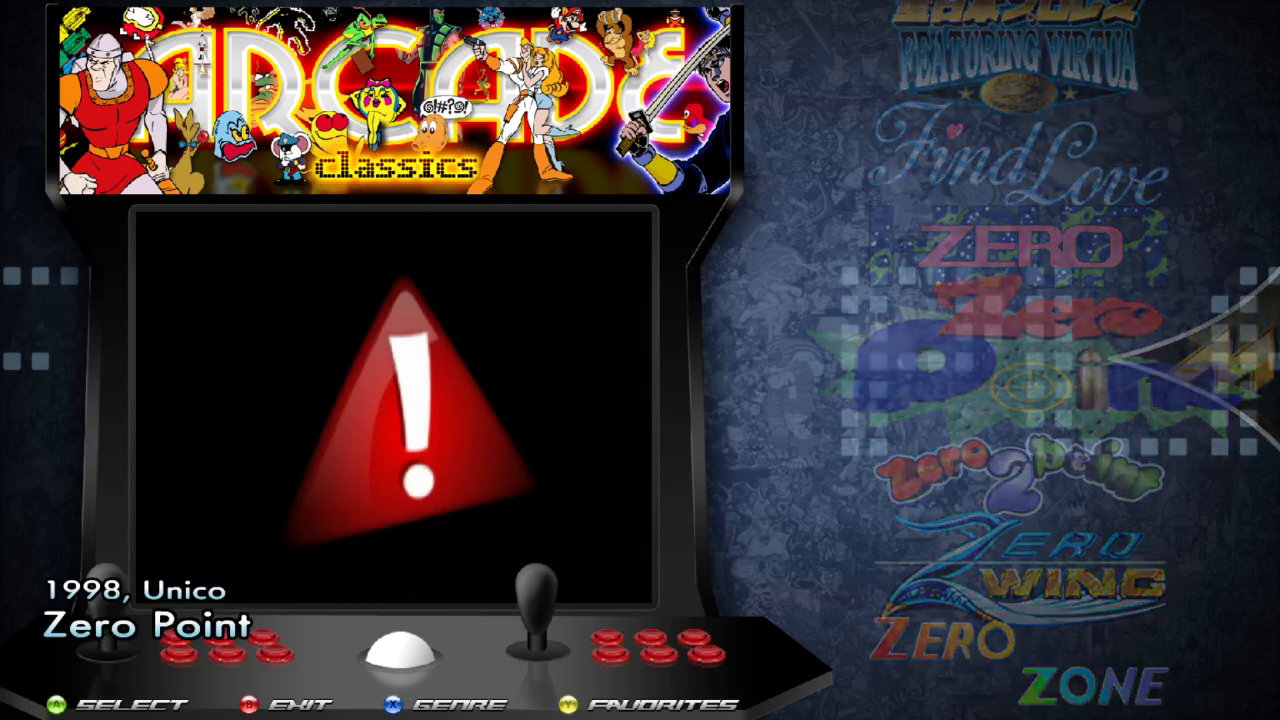
{"action": "key", "text": "Down"}
{"action": "key", "text": "Down"}
{"action": "key", "text": "Down"}
{"action": "key", "text": "Down"}
{"action": "key", "text": "Down"}
{"action": "key", "text": "Down"}
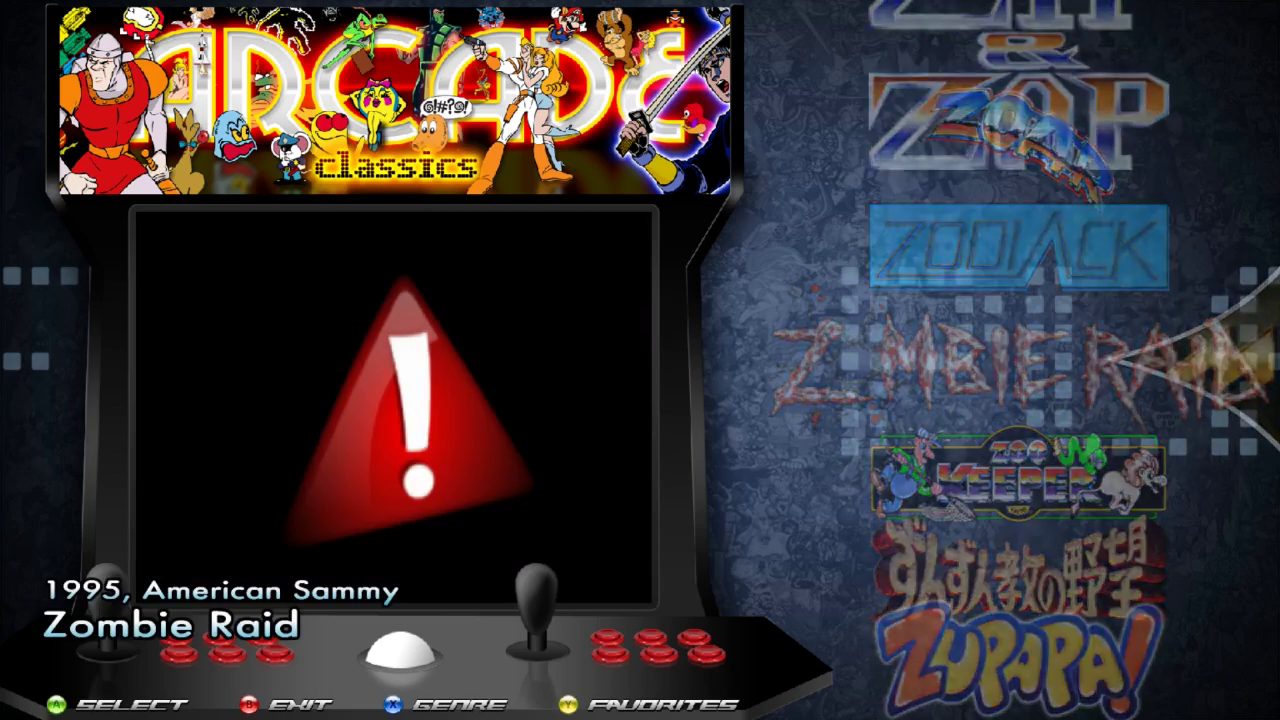
{"action": "key", "text": "Up"}
{"action": "key", "text": "Up"}
{"action": "key", "text": "Up"}
{"action": "key", "text": "Up"}
{"action": "key", "text": "Up"}
{"action": "key", "text": "Up"}
{"action": "key", "text": "Up"}
{"action": "key", "text": "Up"}
{"action": "key", "text": "Up"}
{"action": "key", "text": "Up"}
{"action": "key", "text": "Up"}
{"action": "key", "text": "Up"}
{"action": "key", "text": "Up"}
{"action": "key", "text": "Up"}
{"action": "key", "text": "Up"}
{"action": "key", "text": "Up"}
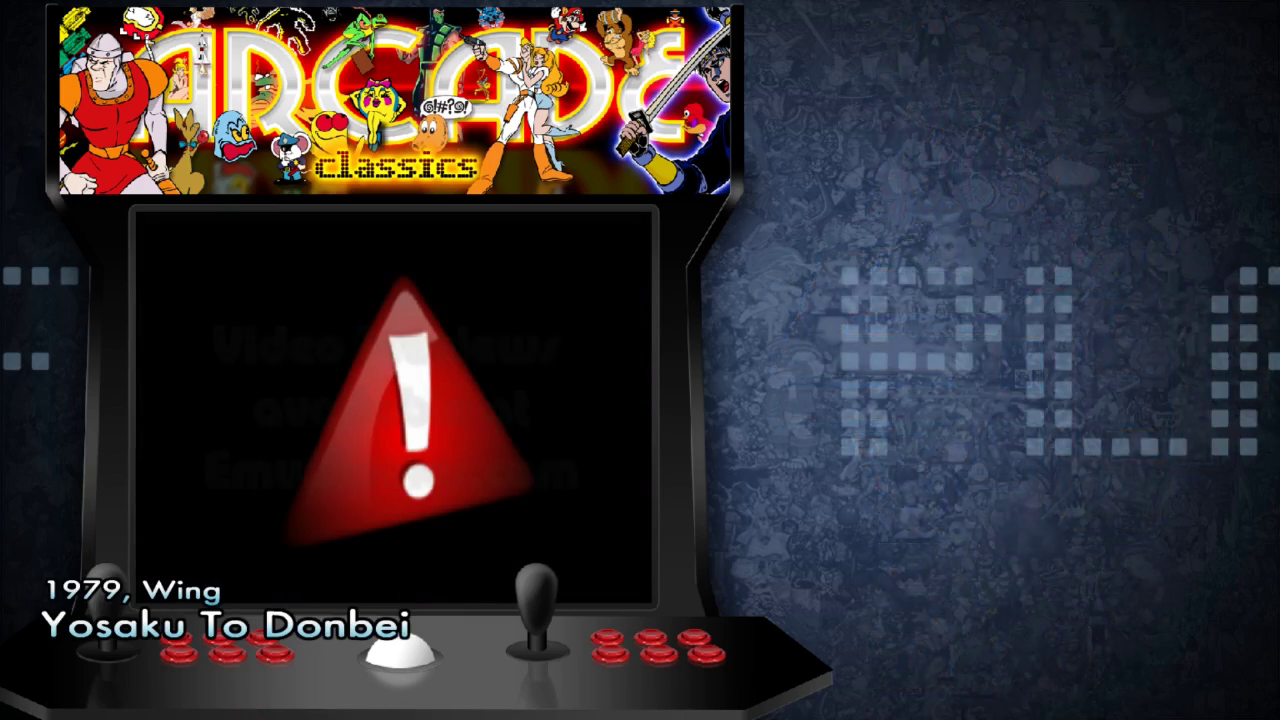
- Scroll back and forth through the MAME wheel's X to Z games to check the wheel, game text and special artwork display
{"action": "key", "text": "Down"}
{"action": "key", "text": "Down"}
{"action": "key", "text": "Down"}
{"action": "key", "text": "Down"}
{"action": "key", "text": "Down"}
{"action": "key", "text": "Down"}
{"action": "key", "text": "Down"}
{"action": "key", "text": "Down"}
{"action": "key", "text": "Down"}
{"action": "key", "text": "Down"}
{"action": "key", "text": "Down"}
{"action": "key", "text": "Down"}
{"action": "key", "text": "Down"}
{"action": "key", "text": "Down"}
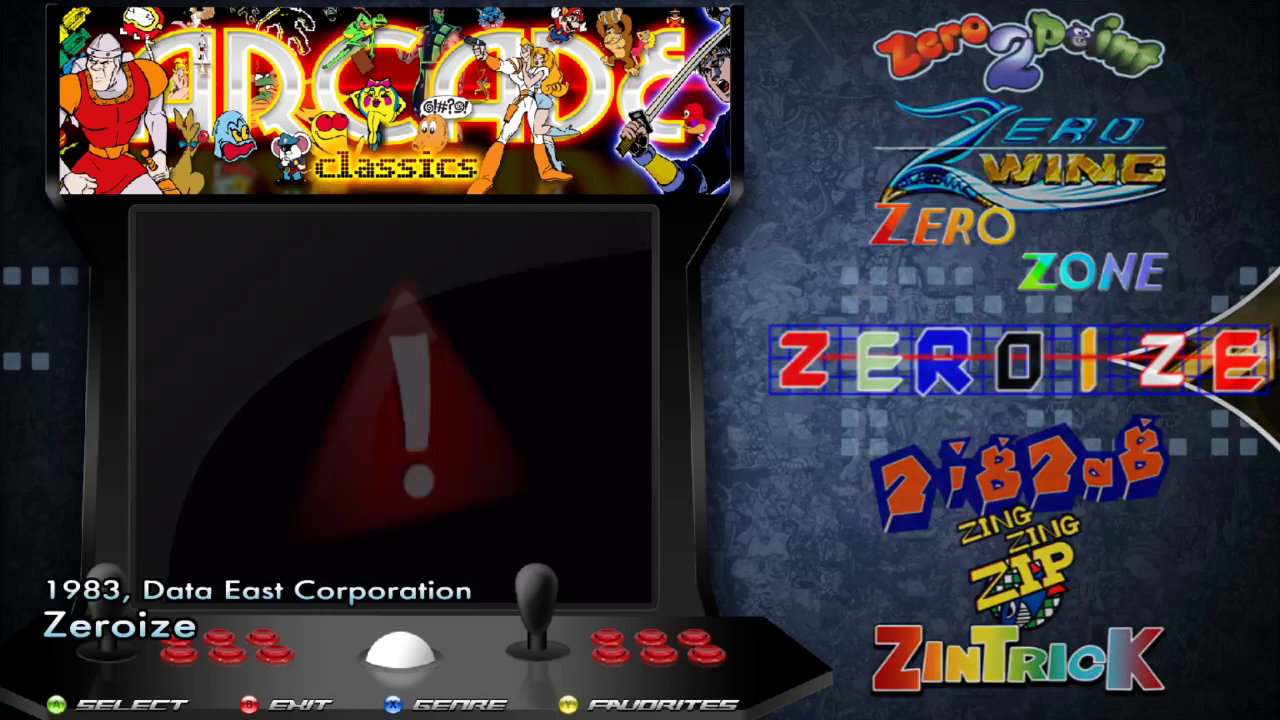
{"action": "key", "text": "Up"}
{"action": "key", "text": "Up"}
{"action": "key", "text": "Up"}
{"action": "key", "text": "Up"}
{"action": "key", "text": "Up"}
{"action": "key", "text": "Up"}
{"action": "key", "text": "Up"}
{"action": "key", "text": "Up"}
{"action": "key", "text": "Up"}
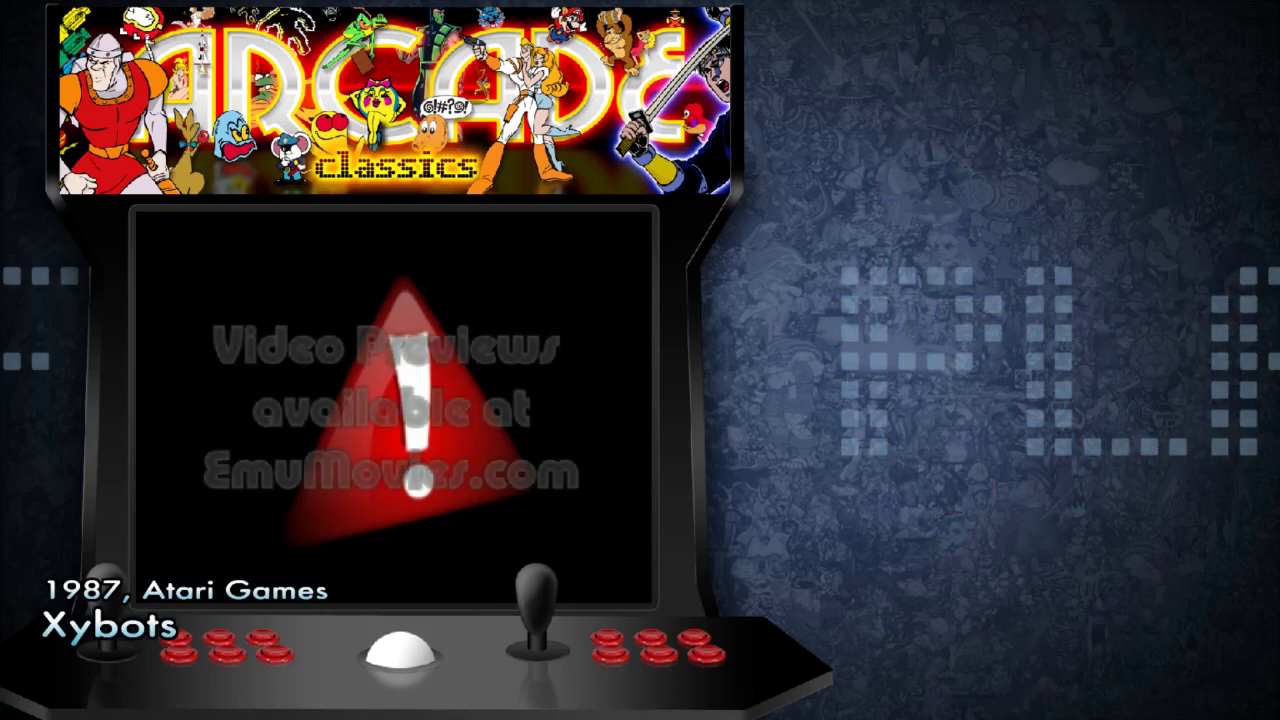
{"action": "key", "text": "Down"}
{"action": "key", "text": "Down"}
{"action": "key", "text": "Down"}
{"action": "key", "text": "Down"}
{"action": "key", "text": "Down"}
{"action": "key", "text": "Down"}
{"action": "key", "text": "Down"}
{"action": "key", "text": "Down"}
{"action": "key", "text": "Down"}
{"action": "key", "text": "Down"}
{"action": "key", "text": "Down"}
{"action": "key", "text": "Down"}
{"action": "key", "text": "Down"}
{"action": "key", "text": "Down"}
{"action": "key", "text": "Down"}
{"action": "key", "text": "Down"}
{"action": "key", "text": "Up"}
{"action": "key", "text": "Up"}
{"action": "key", "text": "Up"}
{"action": "key", "text": "Up"}
{"action": "key", "text": "Up"}
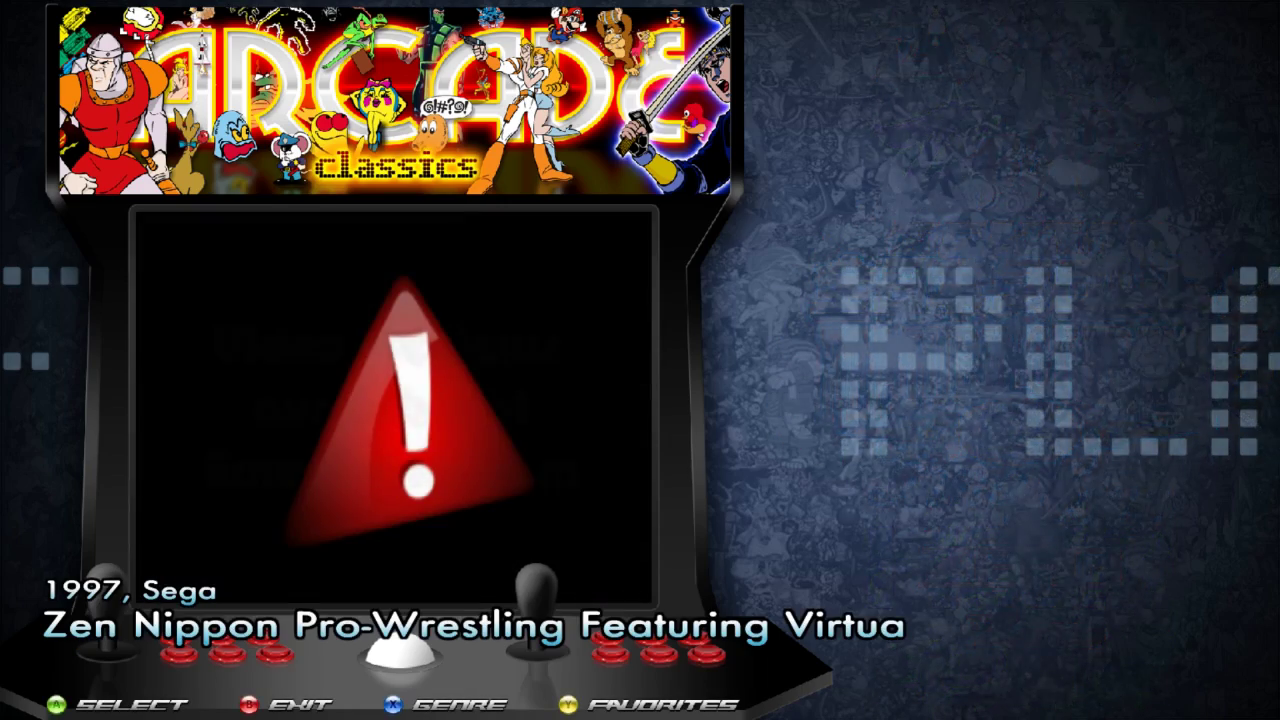
- Leave the MAME wheel for the main system wheel and exit HyperSpin, confirming with Yes
{"action": "key", "text": "Escape"}
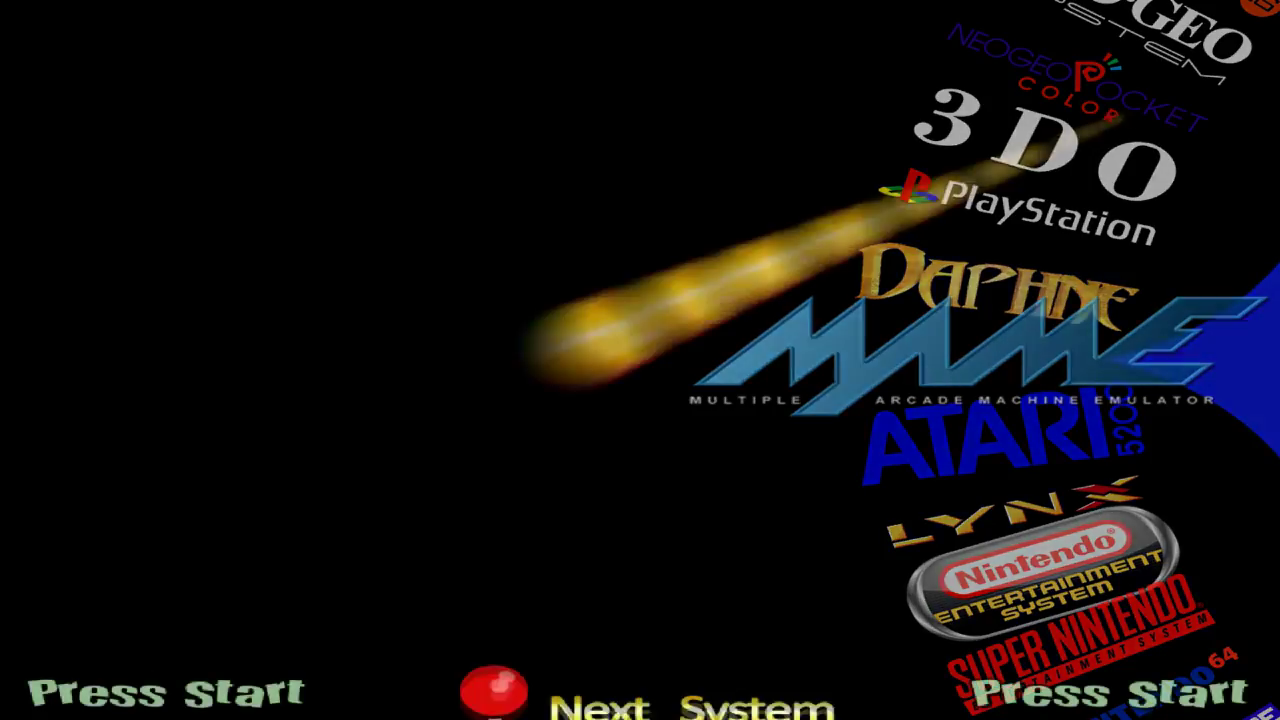
{"action": "key", "text": "Escape"}
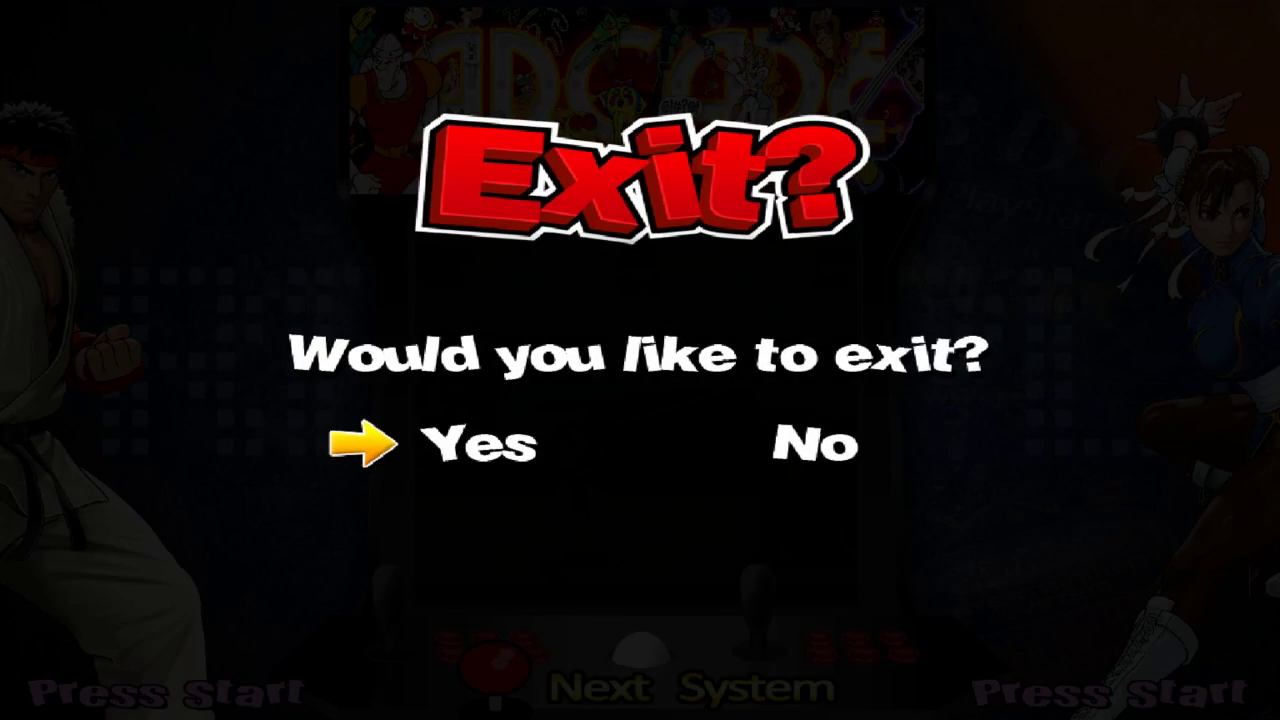
{"action": "key", "text": "Return"}
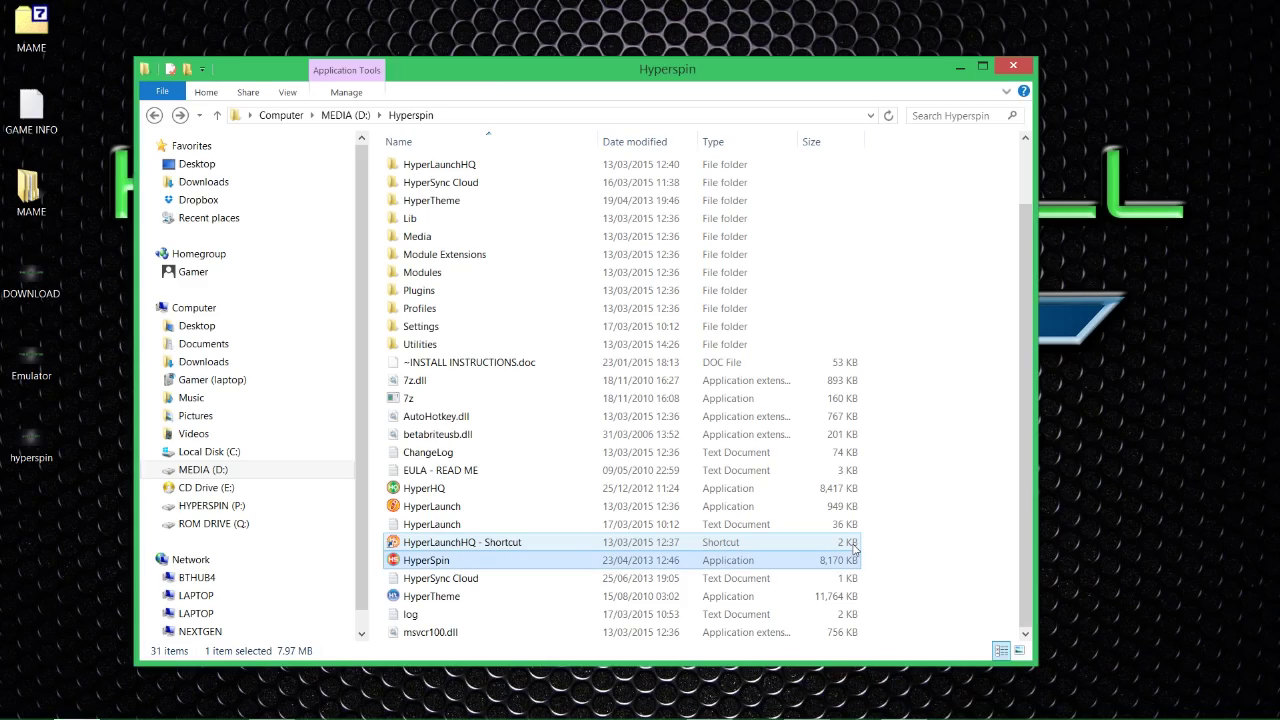